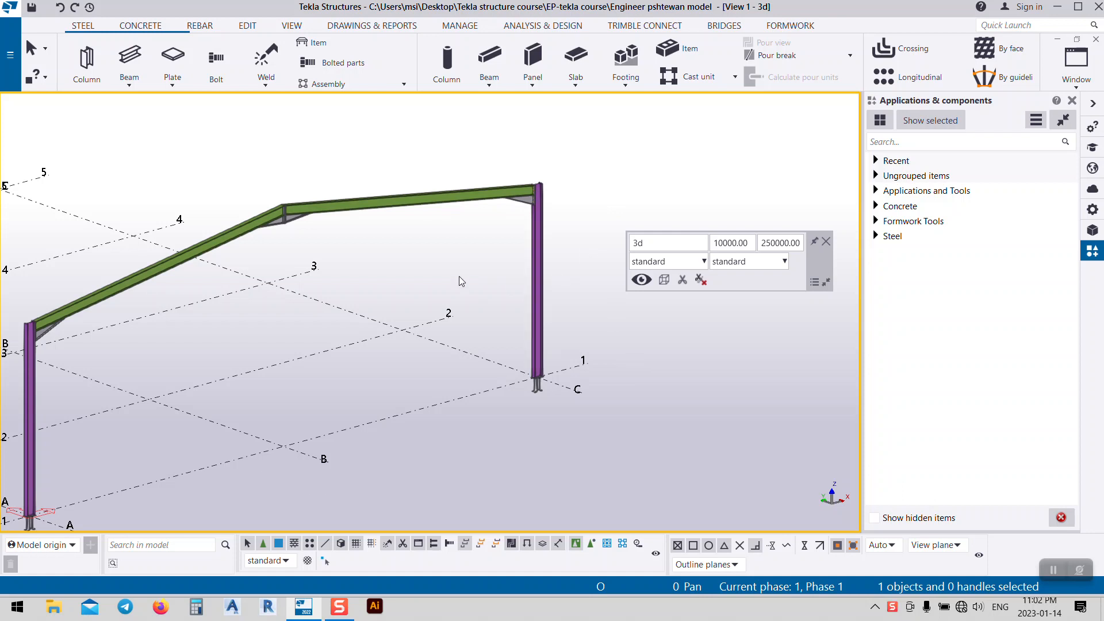
- Open the anchor rod settings of the base plate connection on the column at grid intersection A-1
middle_click_drag(337, 377, 400, 351)
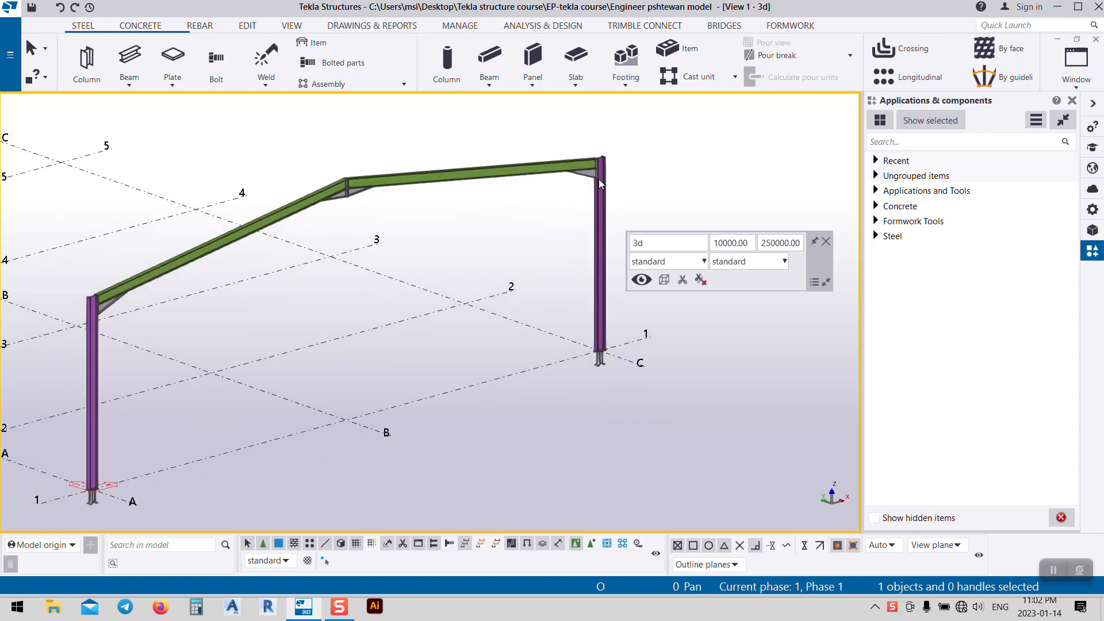
middle_click_drag(170, 298, 416, 226)
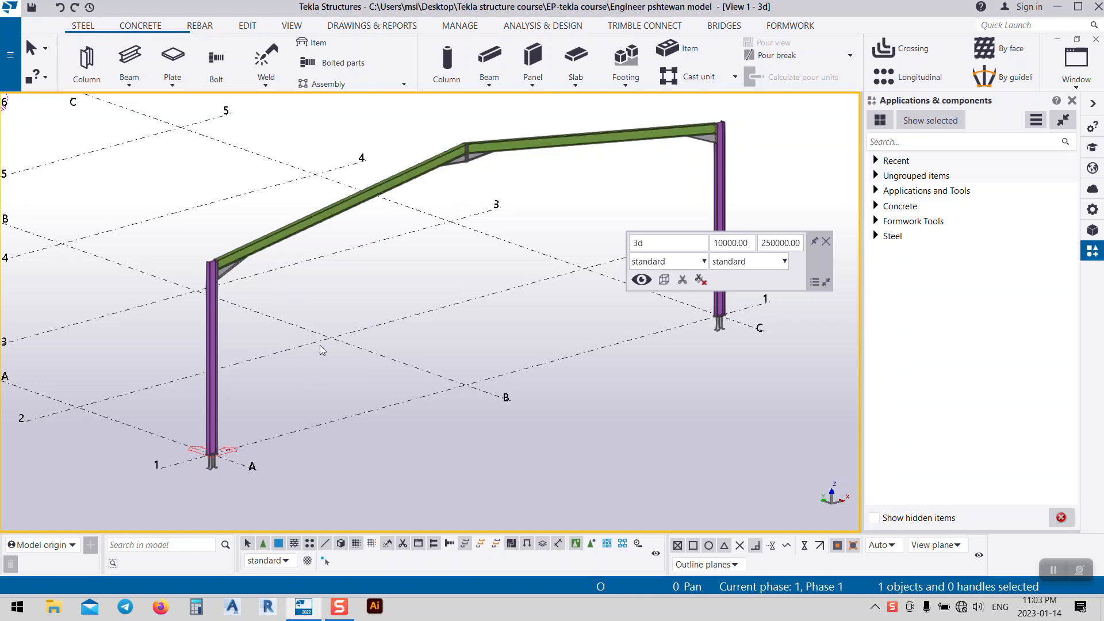
scroll(322, 350, "up", 6)
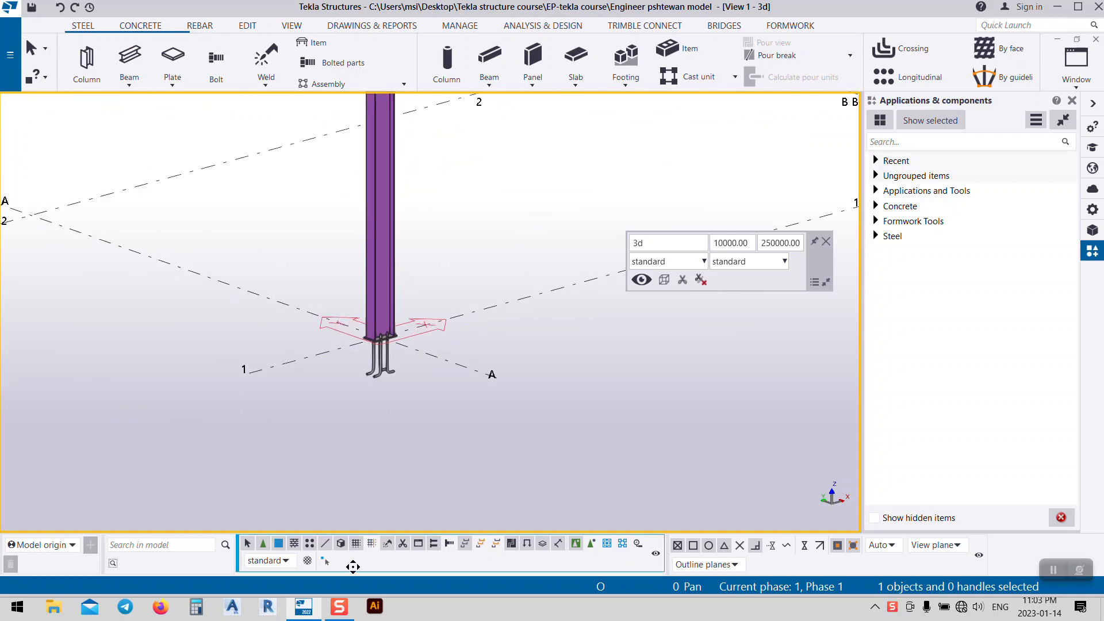
scroll(382, 361, "up", 8)
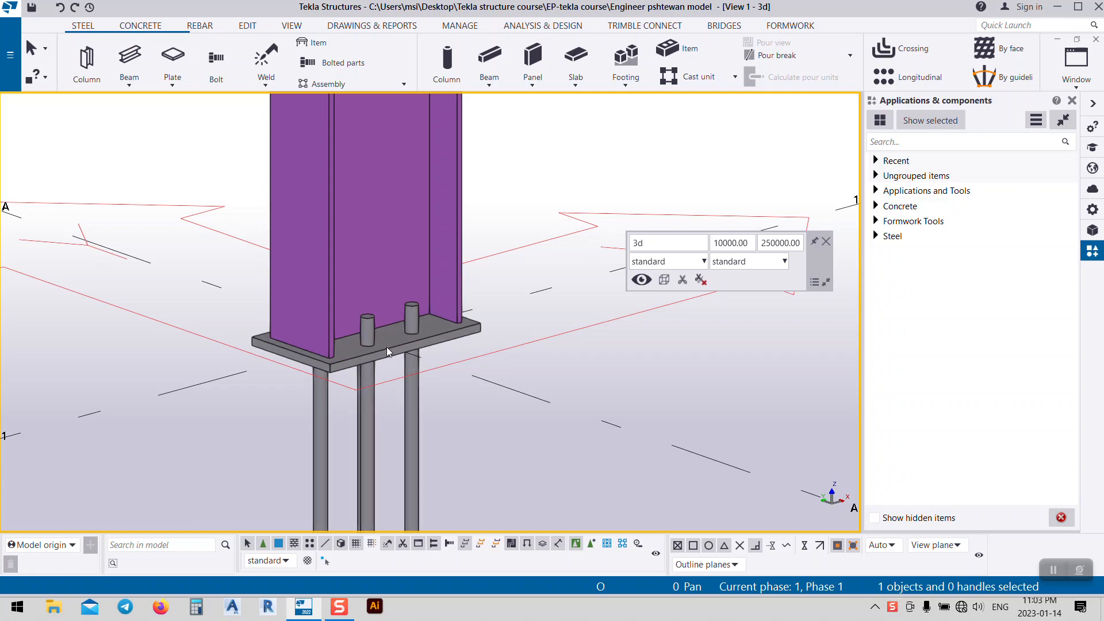
double_click(385, 353)
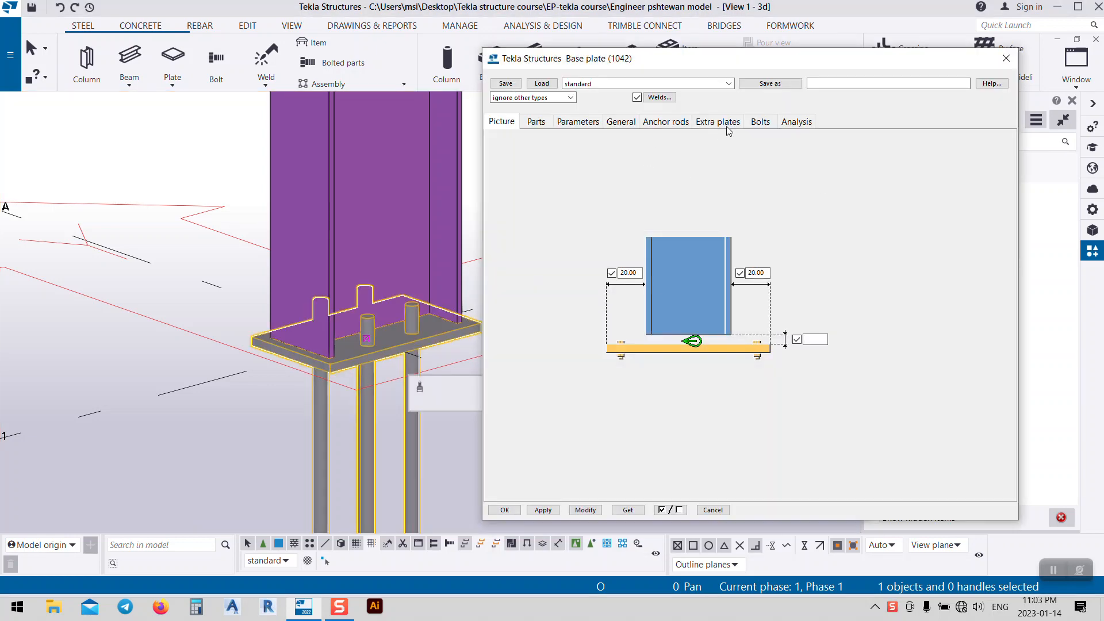
left_click(666, 122)
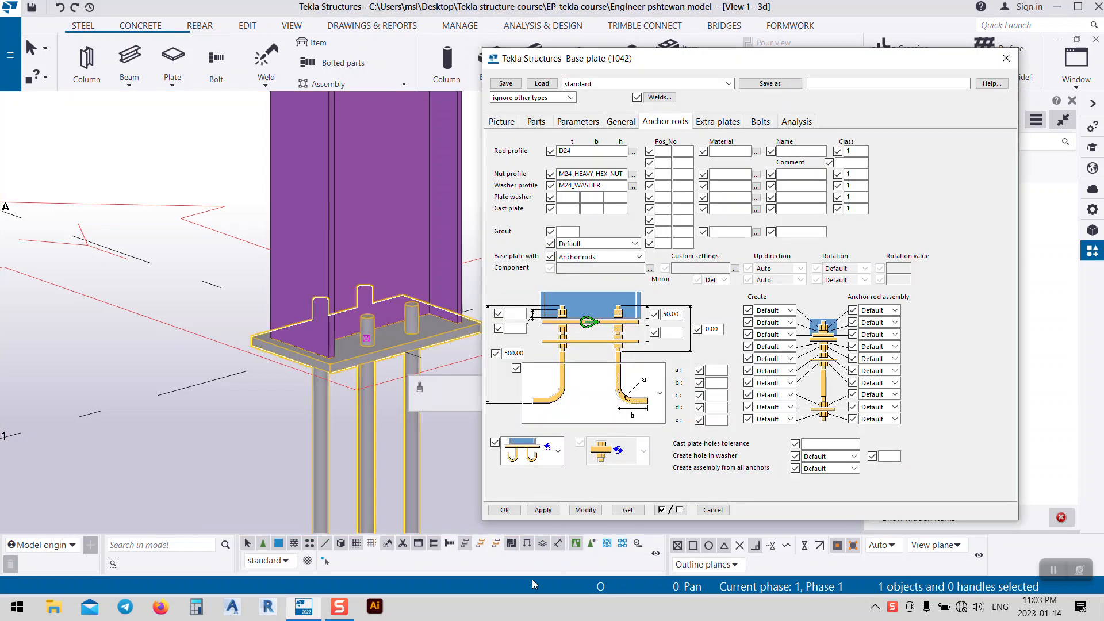
- Set the anchor rod assembly option to Yes for the upper nut and washer below it, and modify the base plate connection
left_click(340, 614)
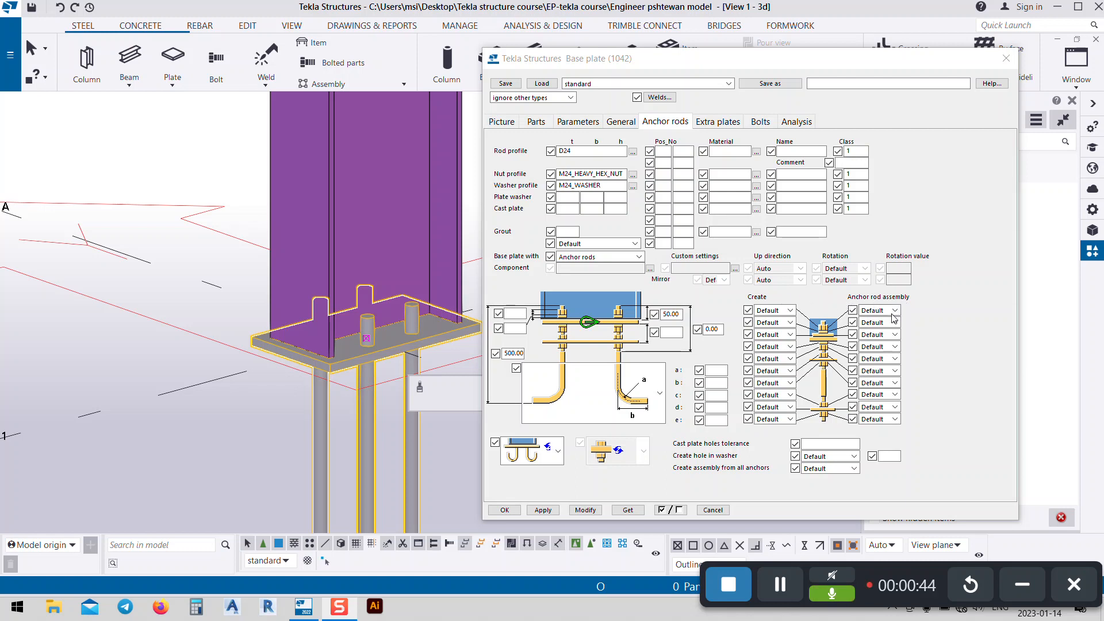
left_click(862, 313)
left_click(871, 341)
left_click(874, 323)
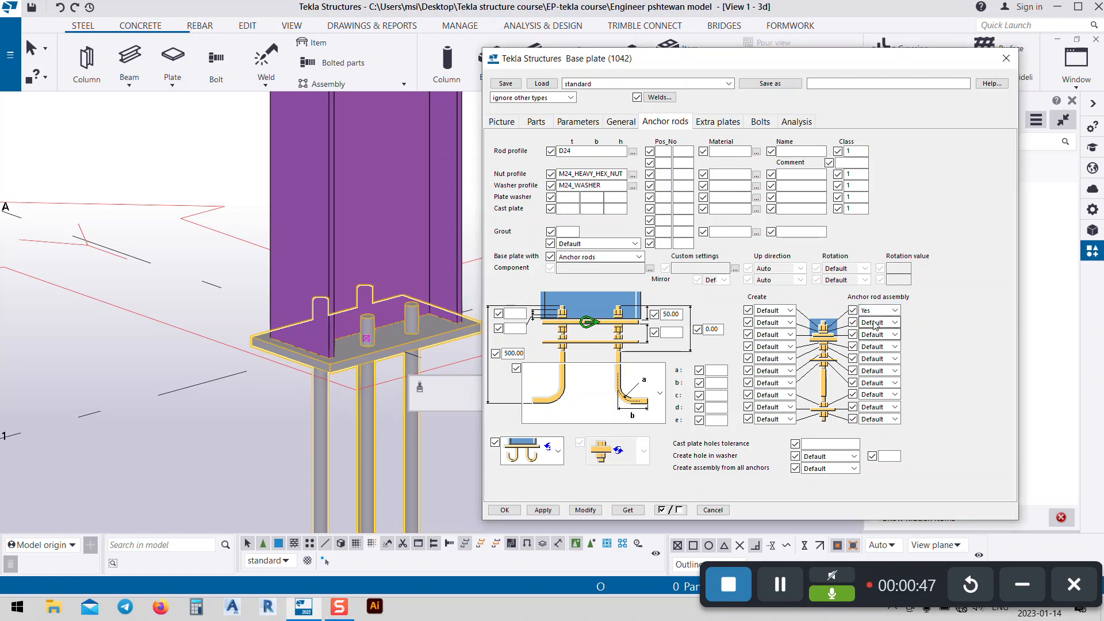
left_click(871, 351)
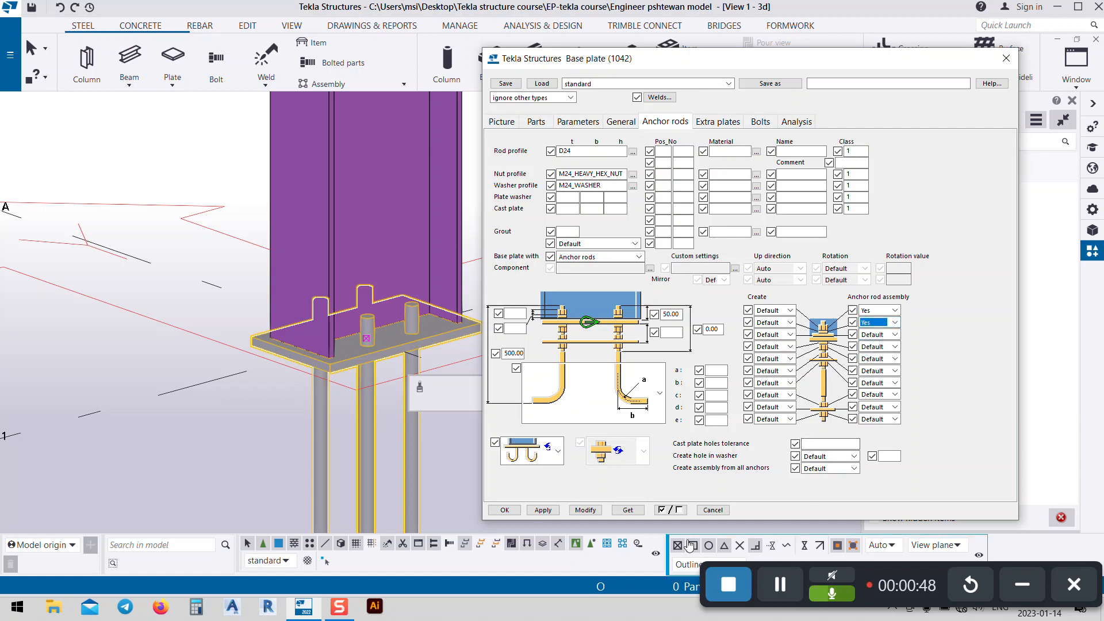
left_click(584, 511)
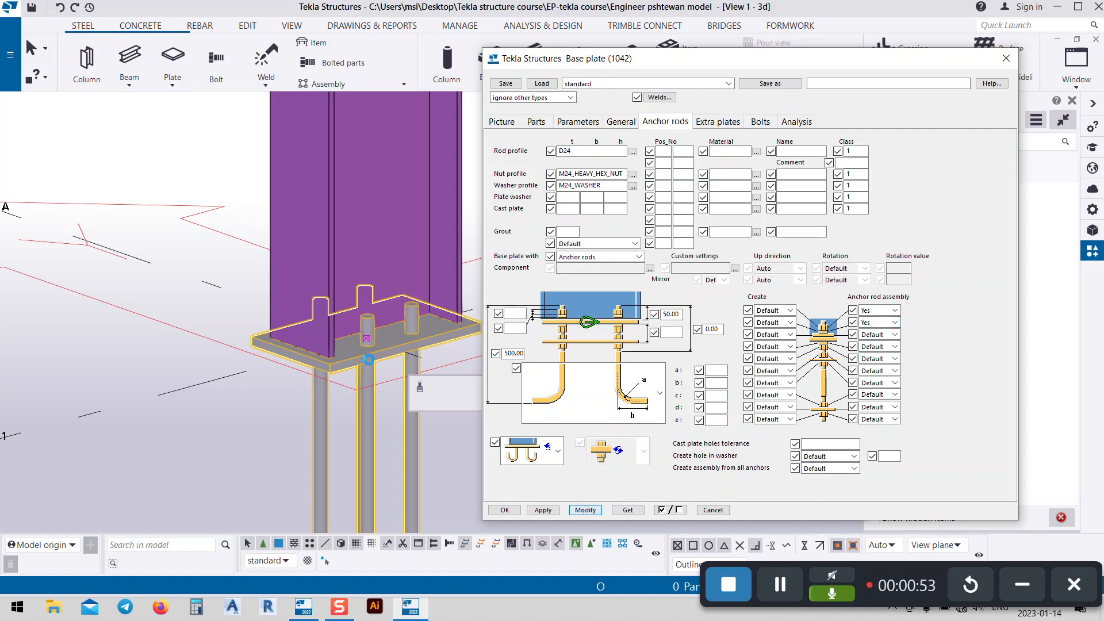
middle_click_drag(421, 338, 340, 351)
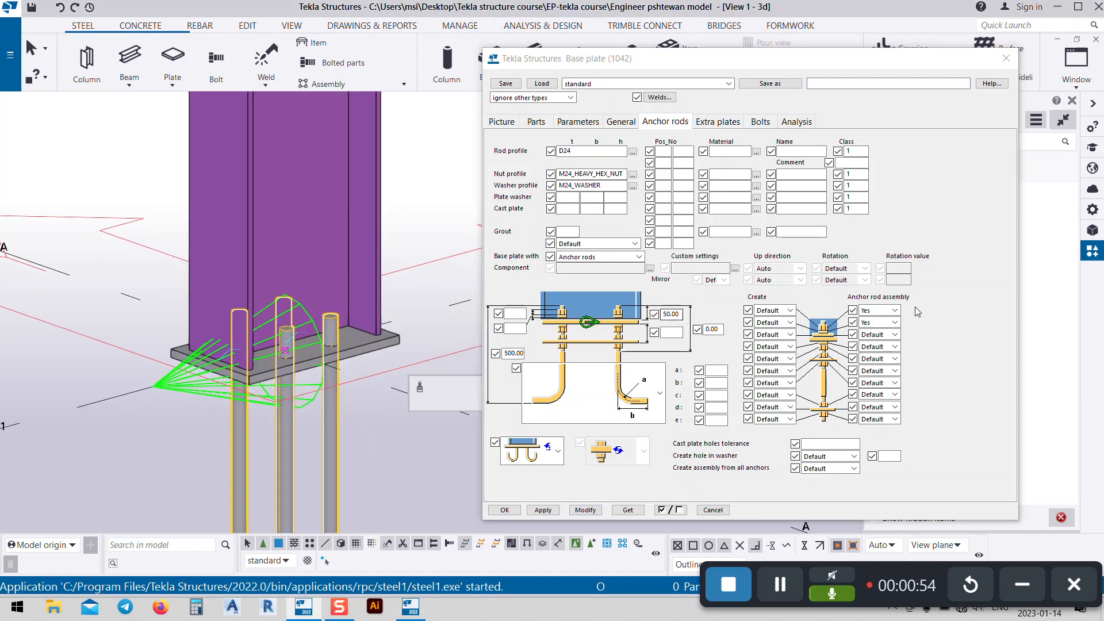
- Try the "Yes, 2 nuts" creation option for the upper anchor rod nuts and modify the connection
left_click(797, 311)
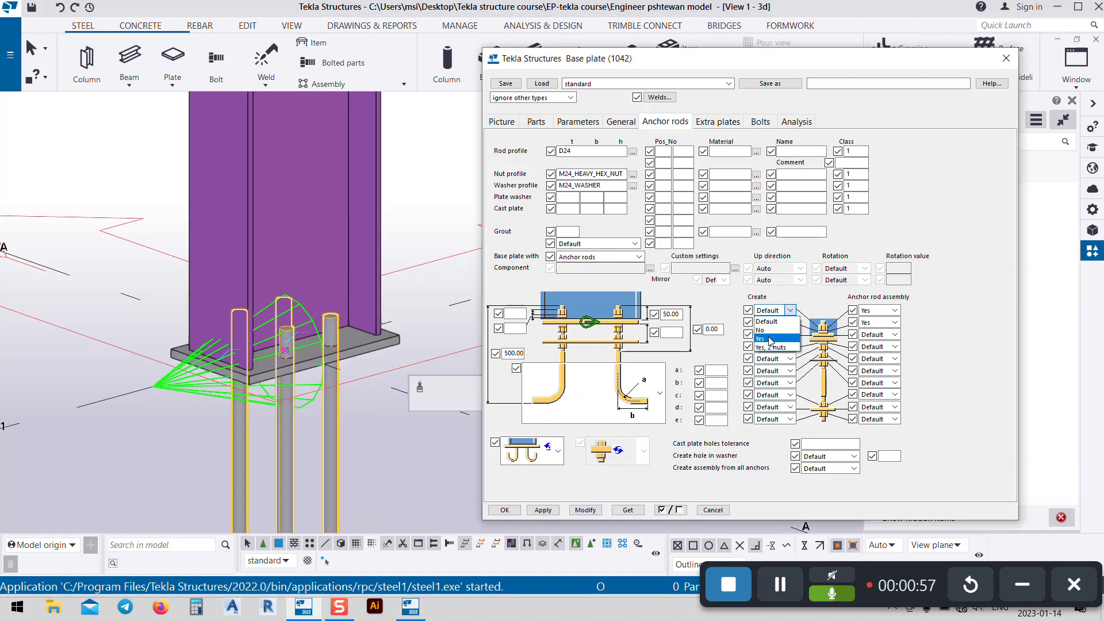
left_click(796, 322)
left_click(790, 311)
left_click(768, 347)
left_click(585, 510)
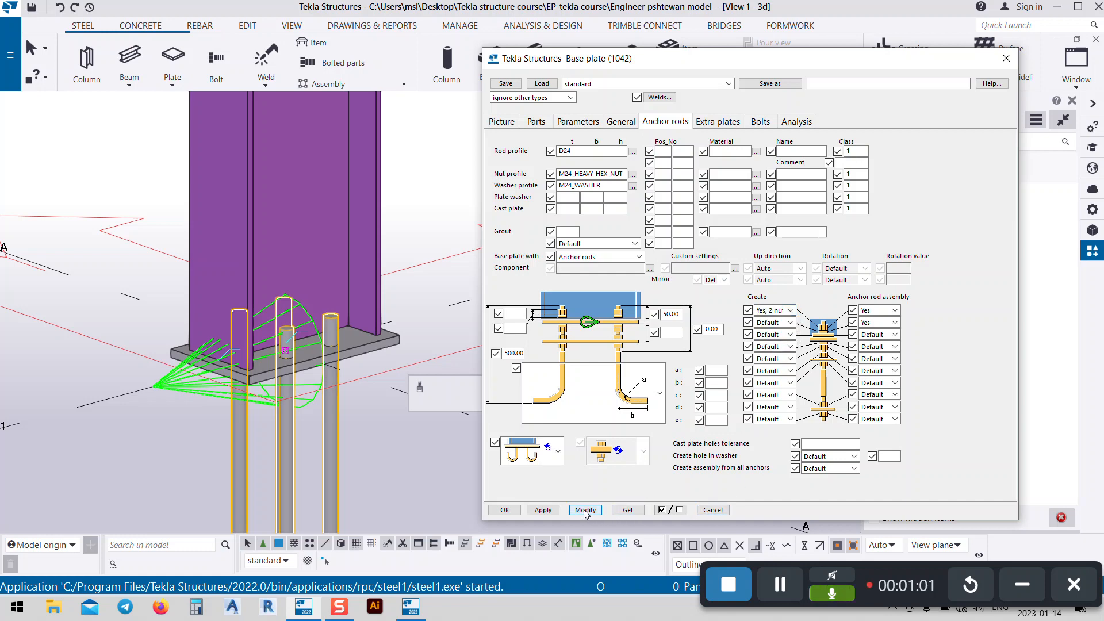
scroll(290, 345, "up", 5)
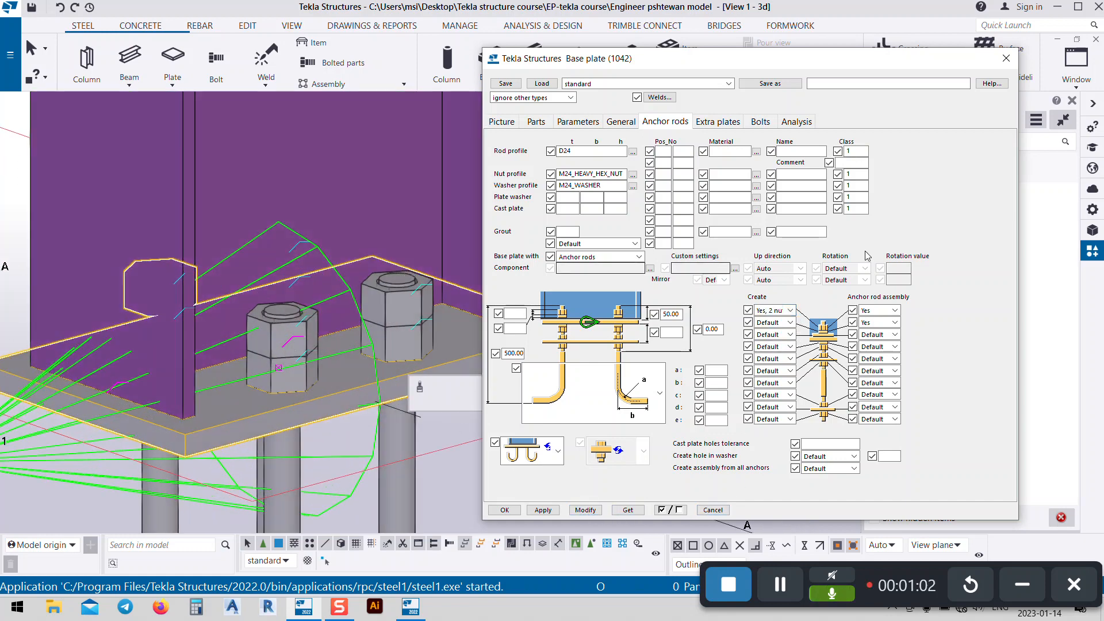
- Set the creation options of the upper anchor rod nut and of the washer below it to Yes, modifying the connection
left_click(791, 310)
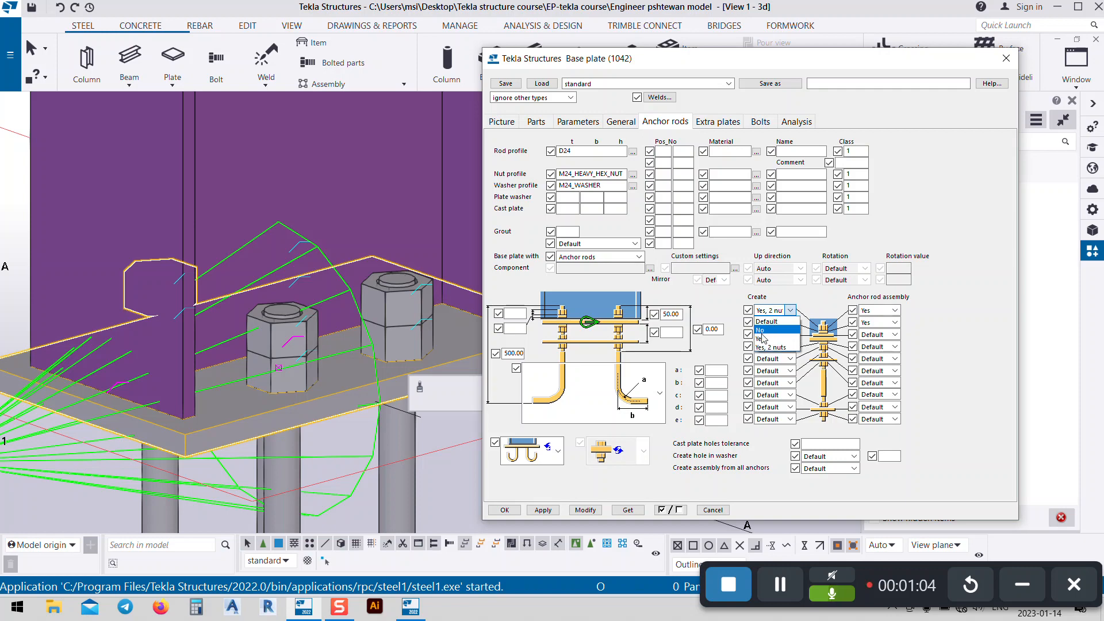
left_click(761, 338)
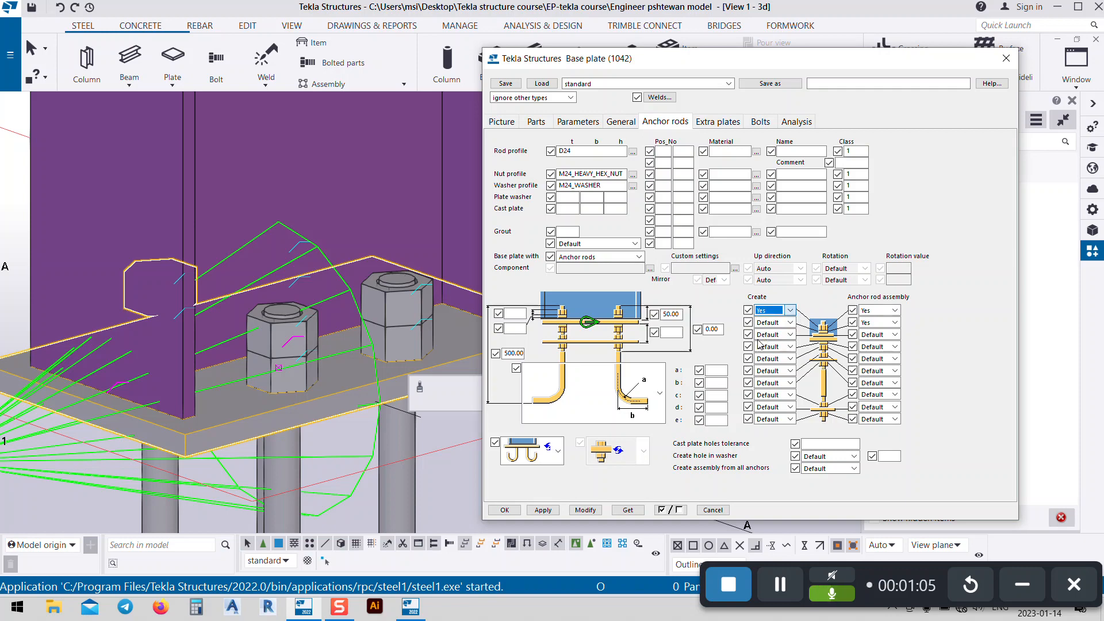
left_click(579, 510)
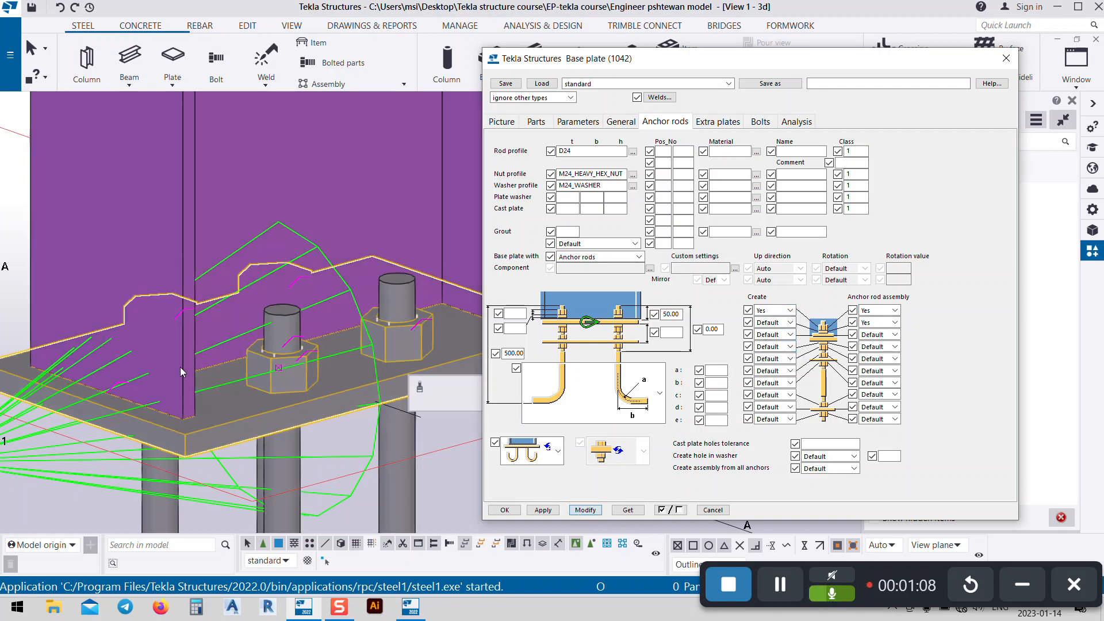
left_click(791, 322)
left_click(770, 342)
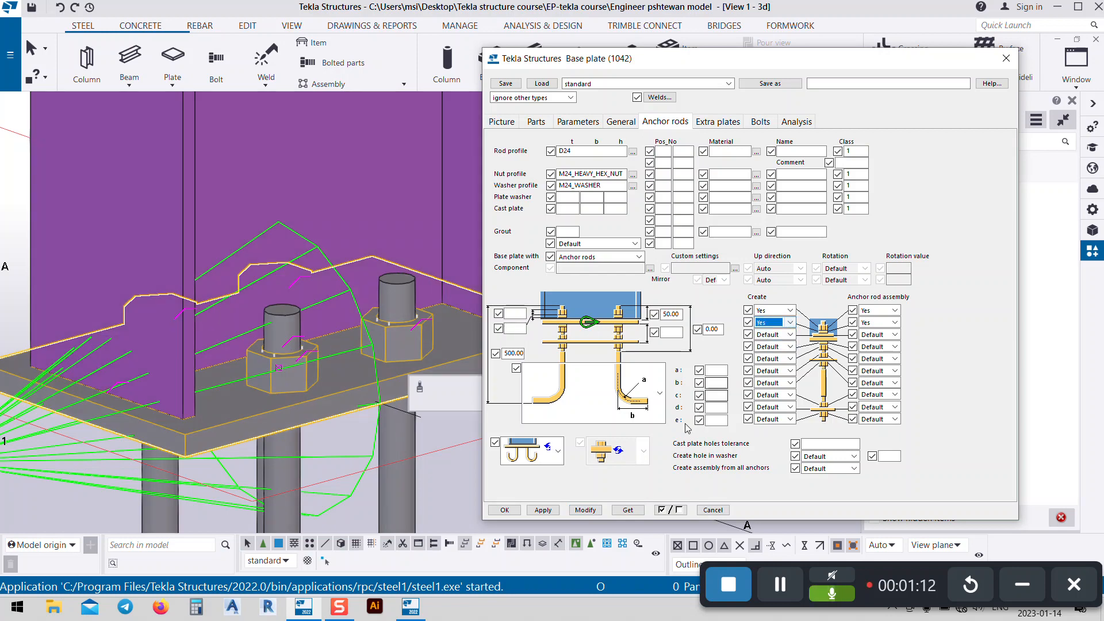
left_click(585, 510)
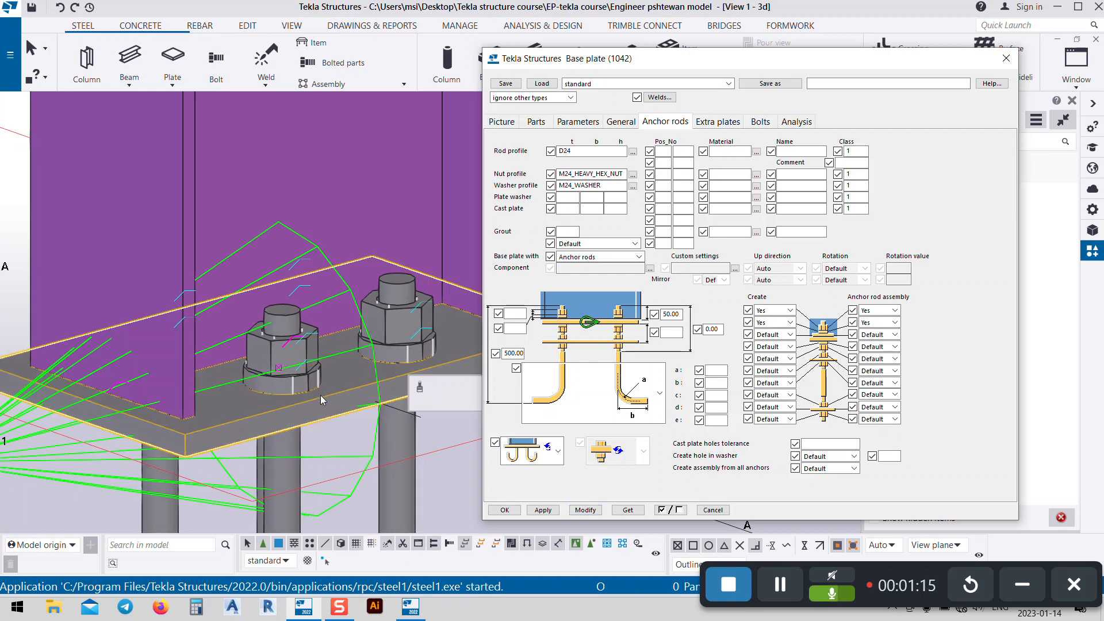
- Set the anchor rod extension above the base plate to 100 mm and modify the connection
scroll(185, 268, "down", 10)
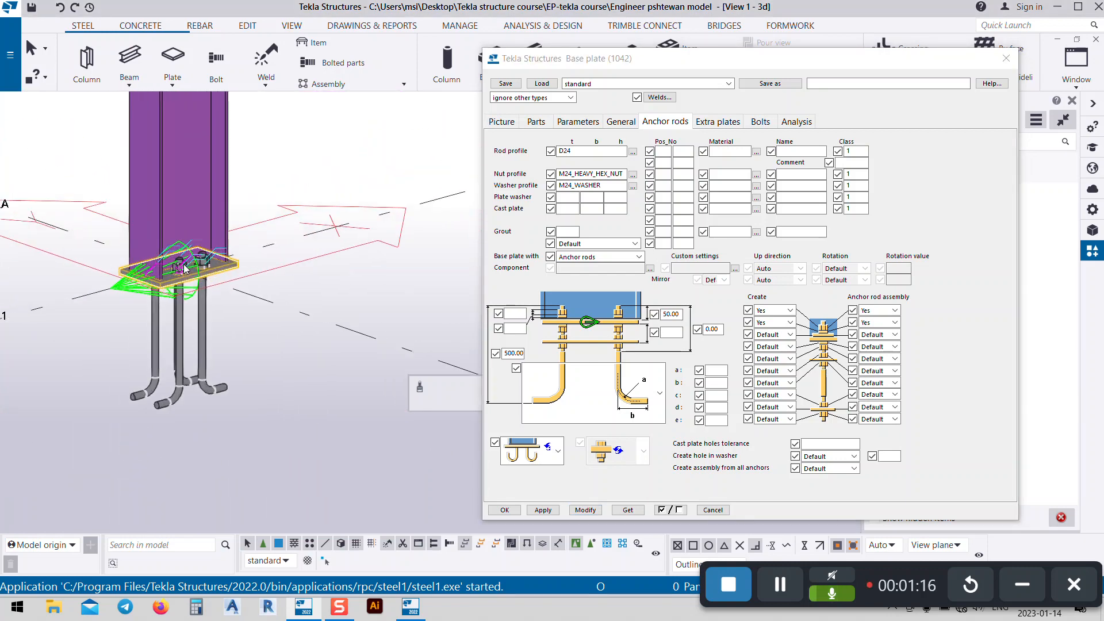
scroll(184, 274, "up", 5)
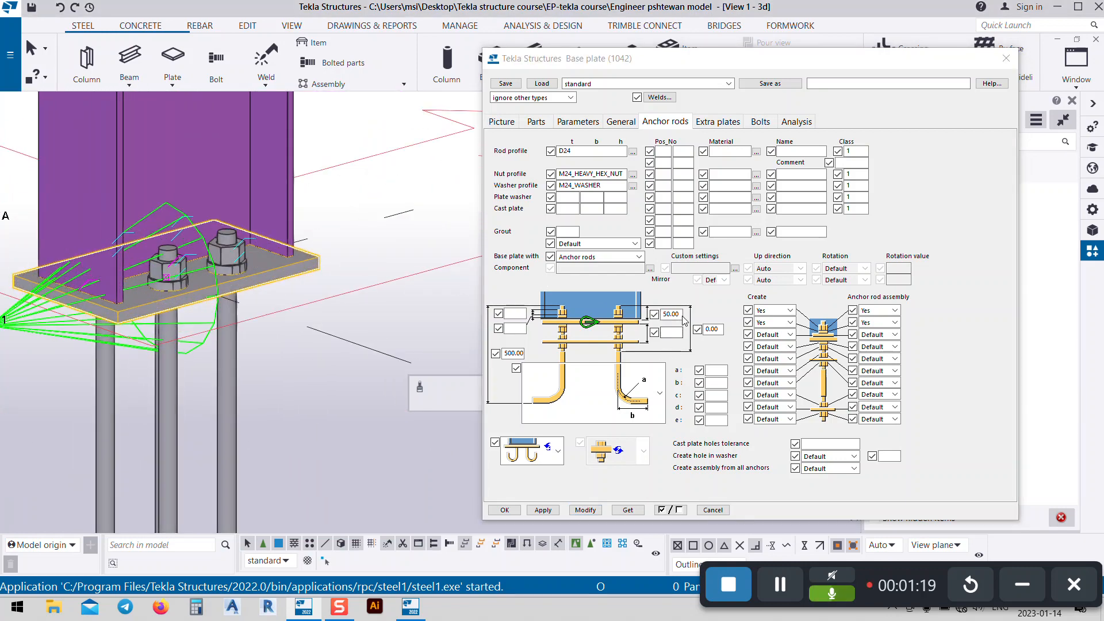
left_click(680, 316)
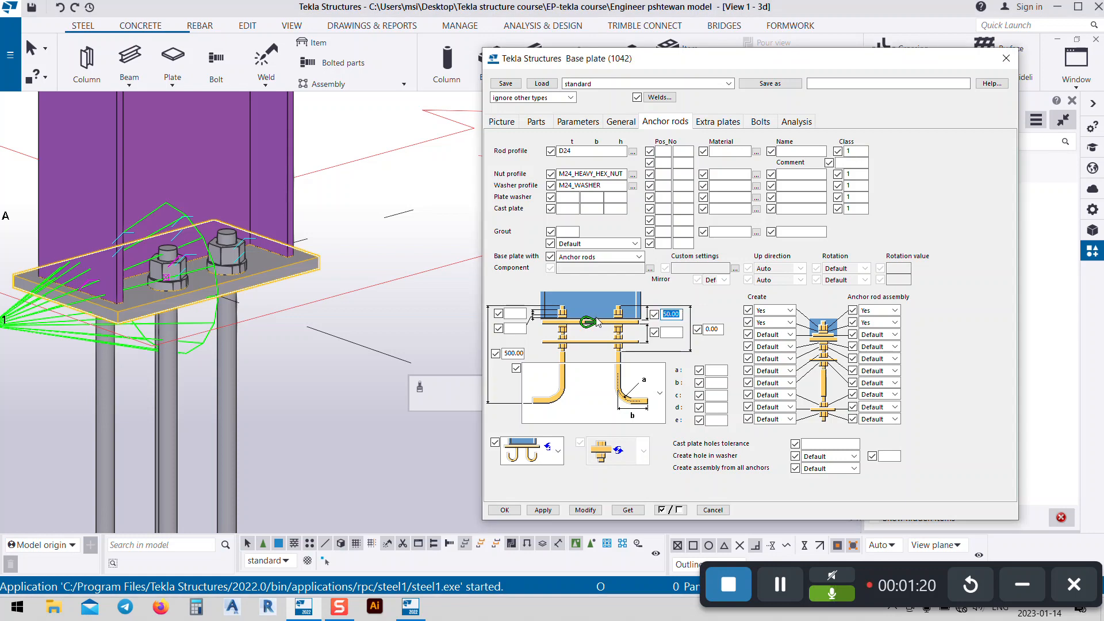
left_click(571, 507)
middle_click_drag(254, 231, 285, 280)
scroll(248, 315, "up", 4)
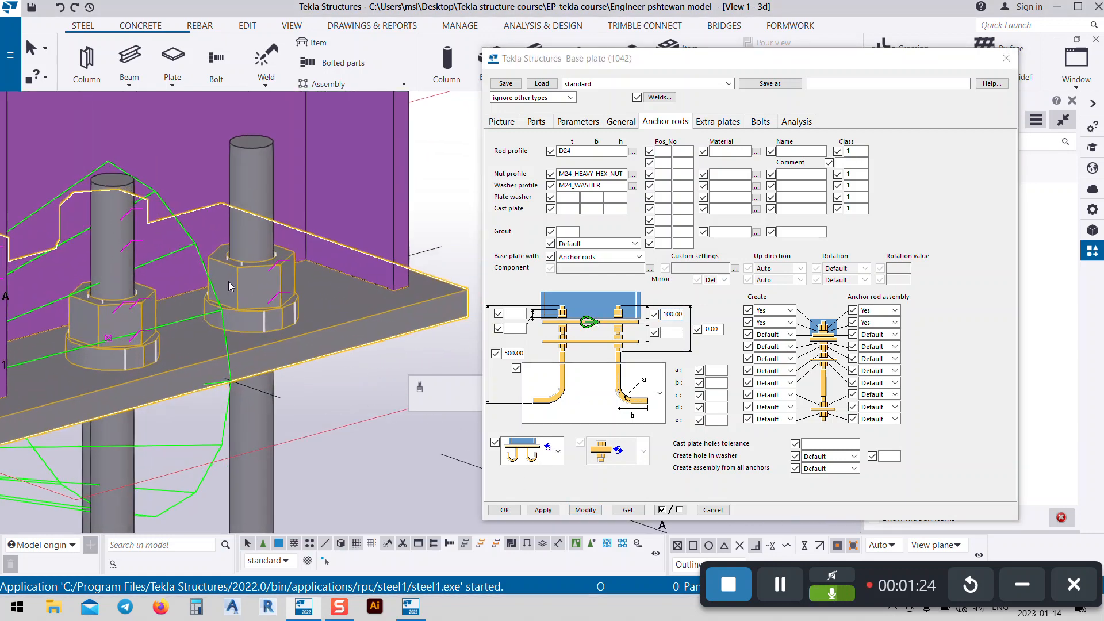
- Apply the same anchor rod settings to the base plate connection on the column at C-1 and close the connection settings
scroll(230, 285, "down", 10)
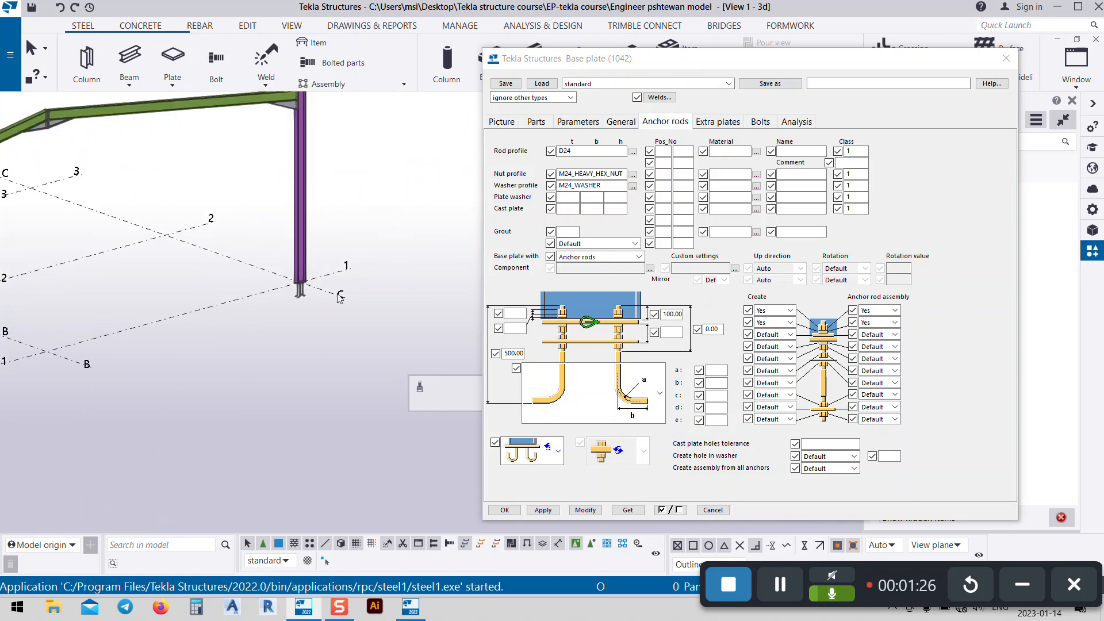
scroll(334, 296, "up", 8)
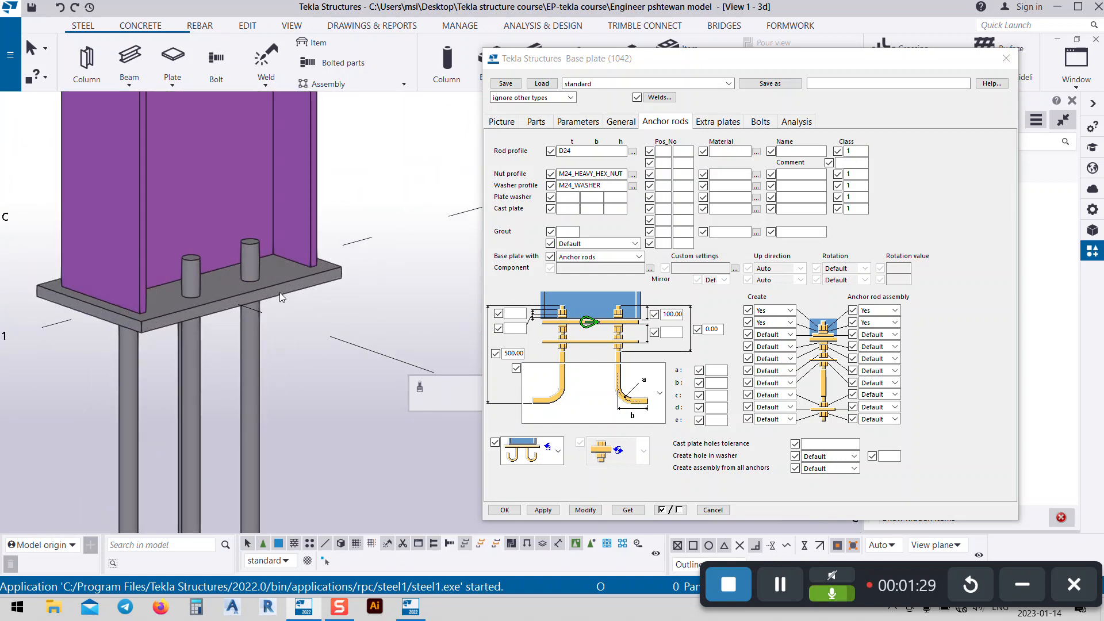
left_click(318, 285)
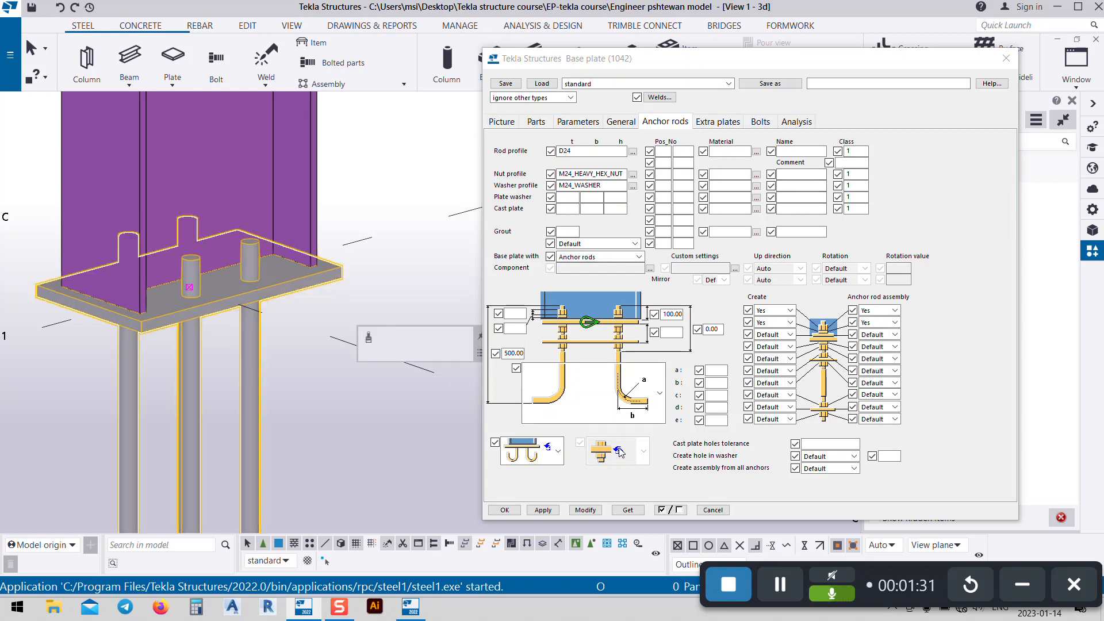
left_click(585, 510)
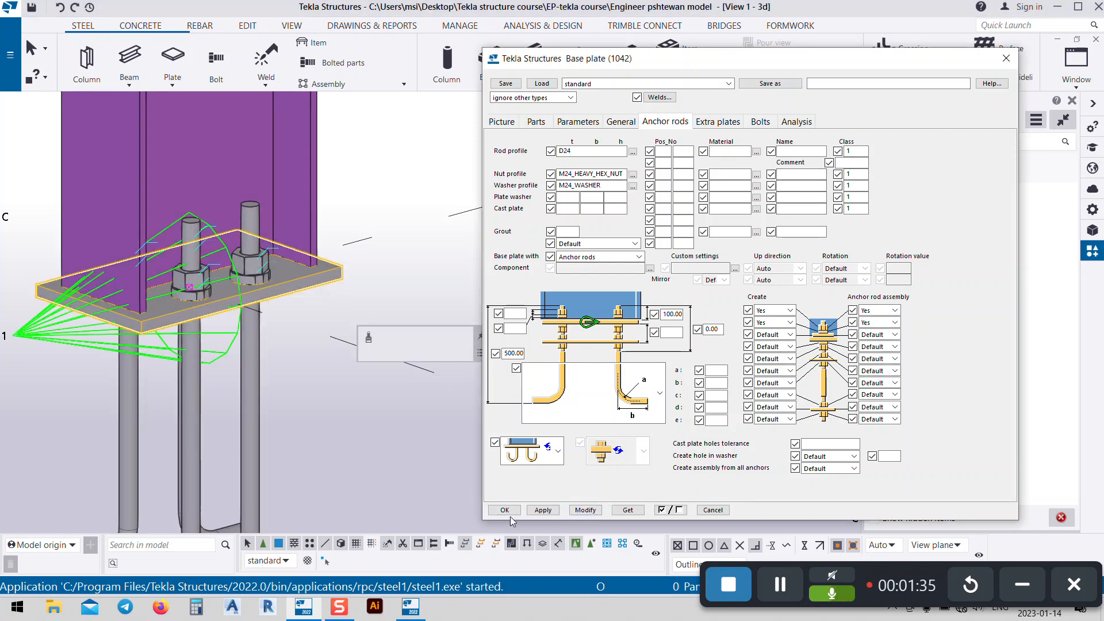
left_click(502, 510)
scroll(633, 330, "down", 5)
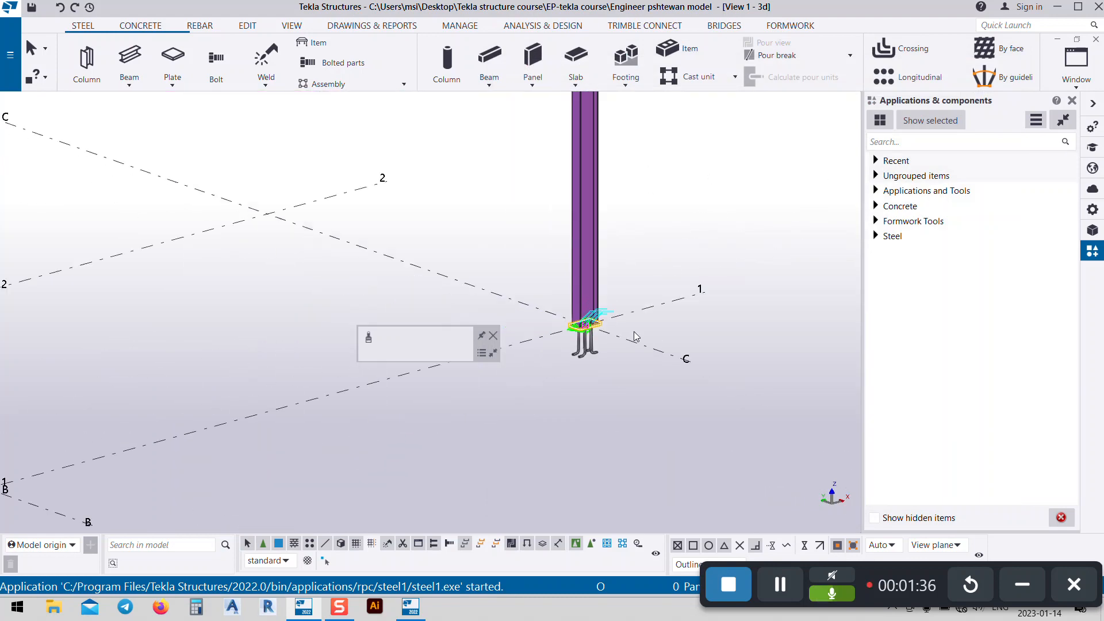
left_click(676, 208)
- Switch selection to whole assemblies and select both columns and both rafters of the portal frame on grid line 1
scroll(664, 264, "down", 6)
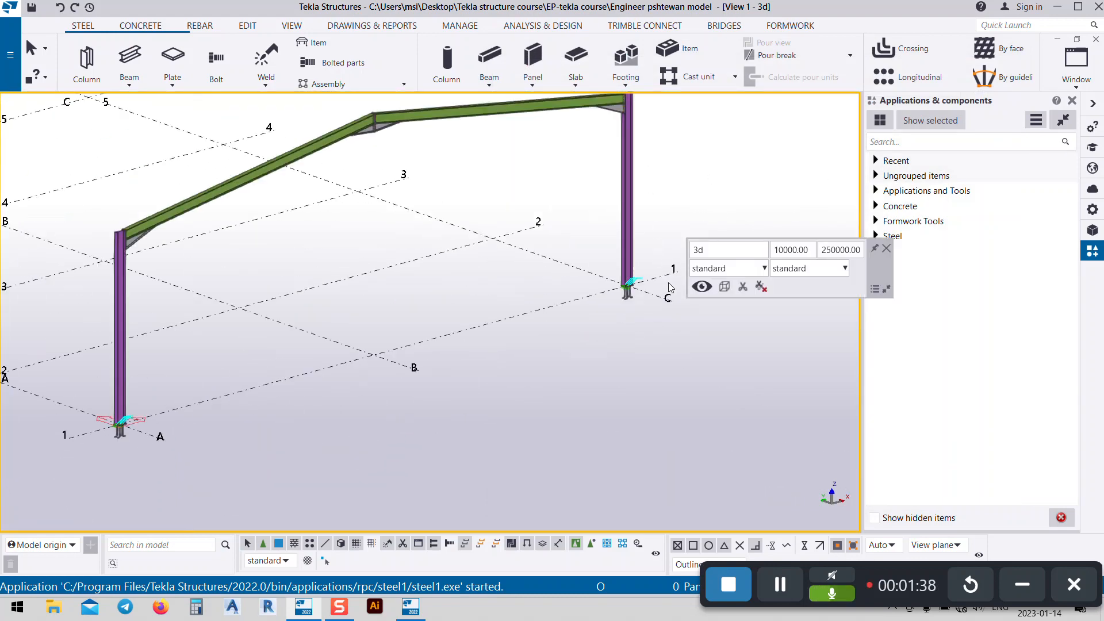
middle_click_drag(524, 318, 592, 329)
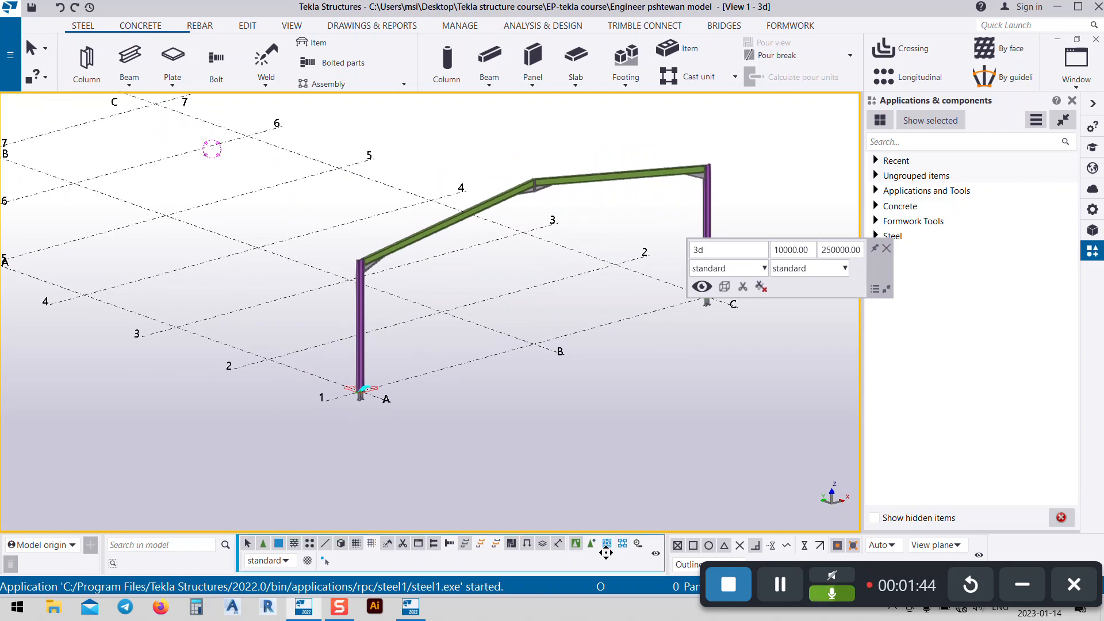
left_click(607, 545)
left_click(362, 313)
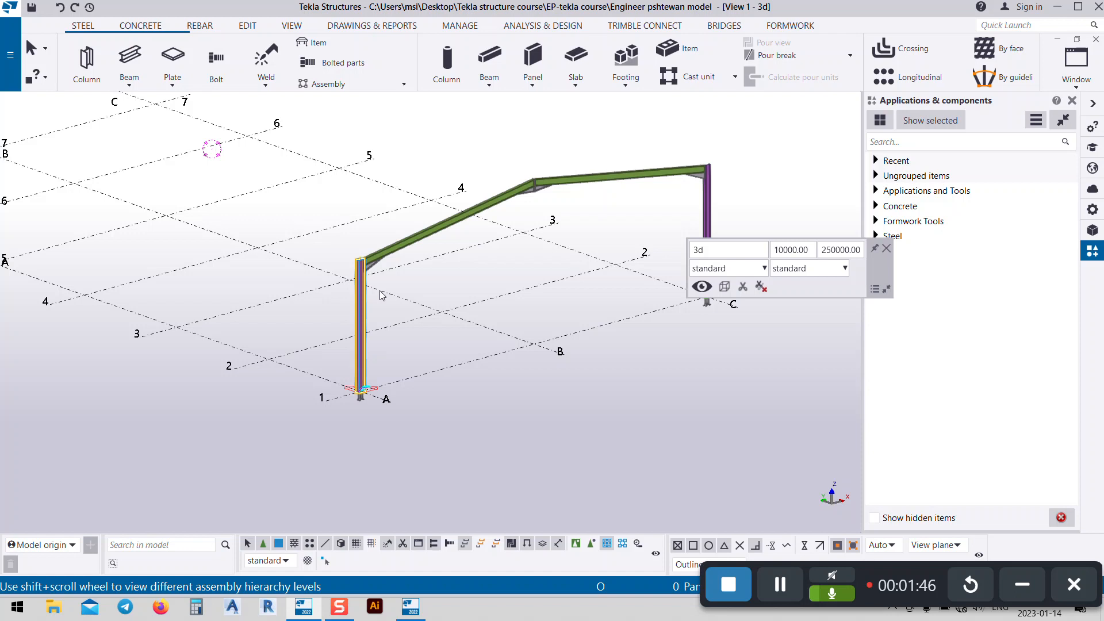
left_click(429, 235, "ctrl")
left_click(593, 187, "ctrl")
left_click(710, 217, "ctrl")
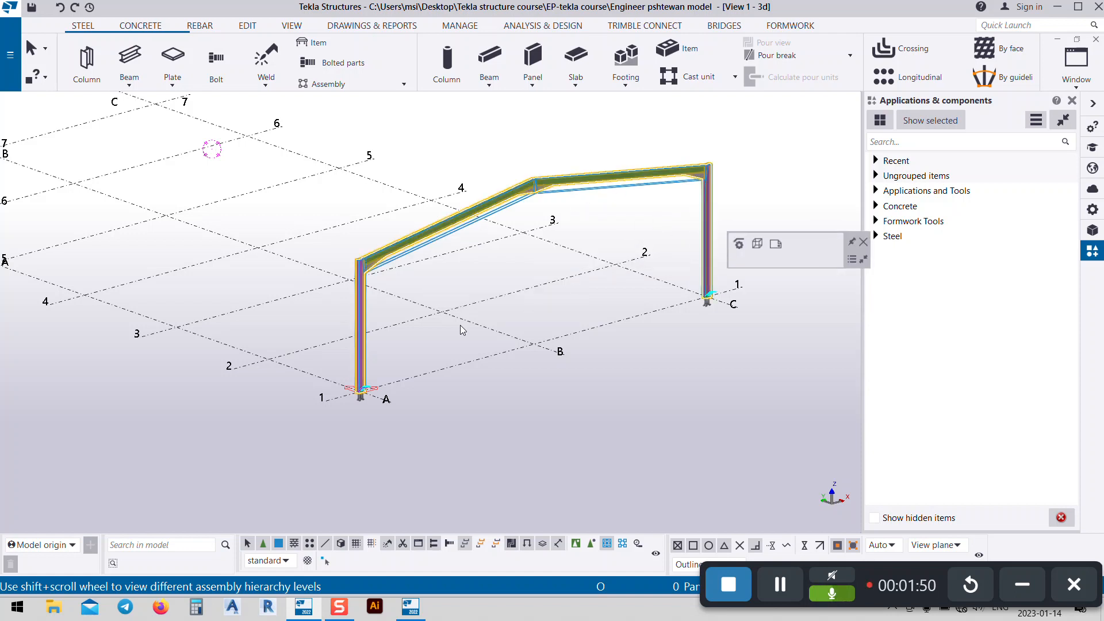
middle_click_drag(391, 408, 450, 387)
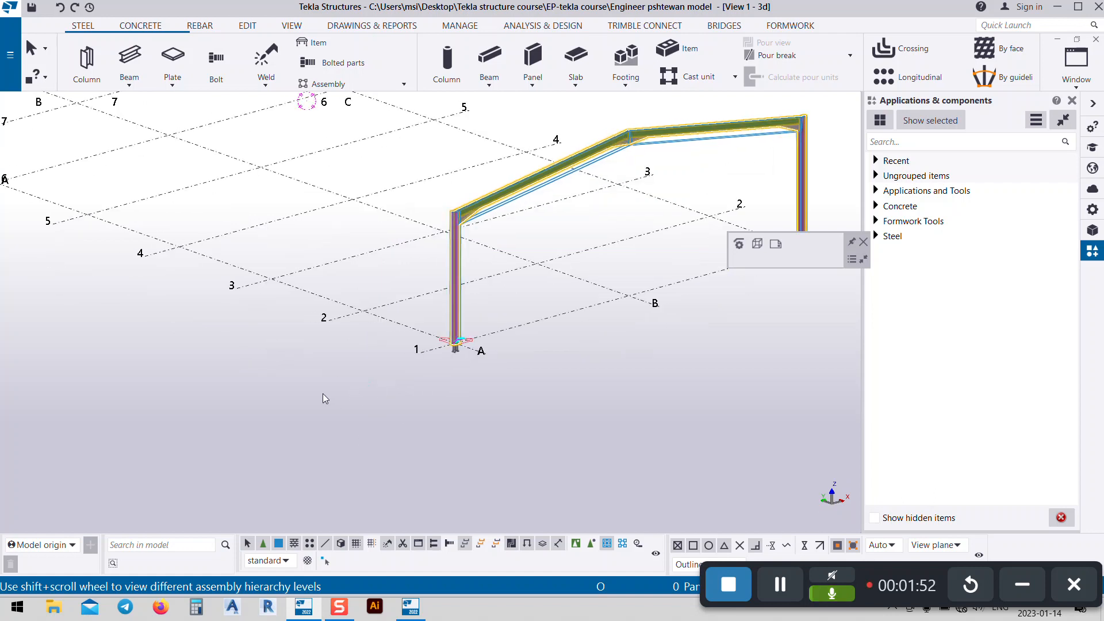
- Start a linear copy of the selected frame and define its spacing from grid line 1 to grid line 2, dY 6000
right_click(303, 382)
mouse_move(380, 189)
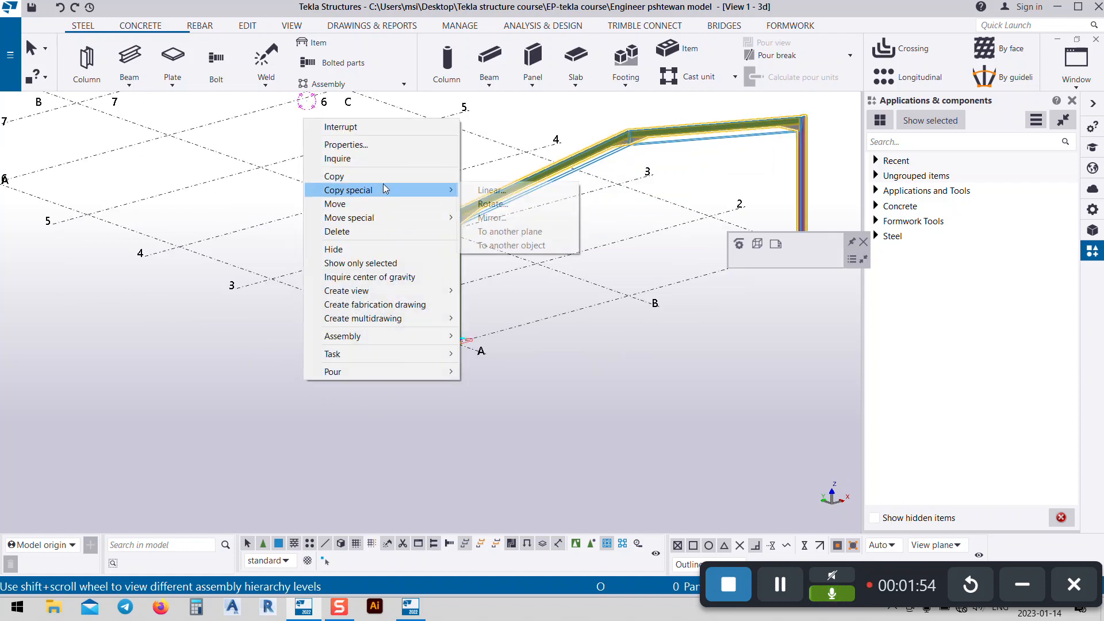
left_click(482, 197)
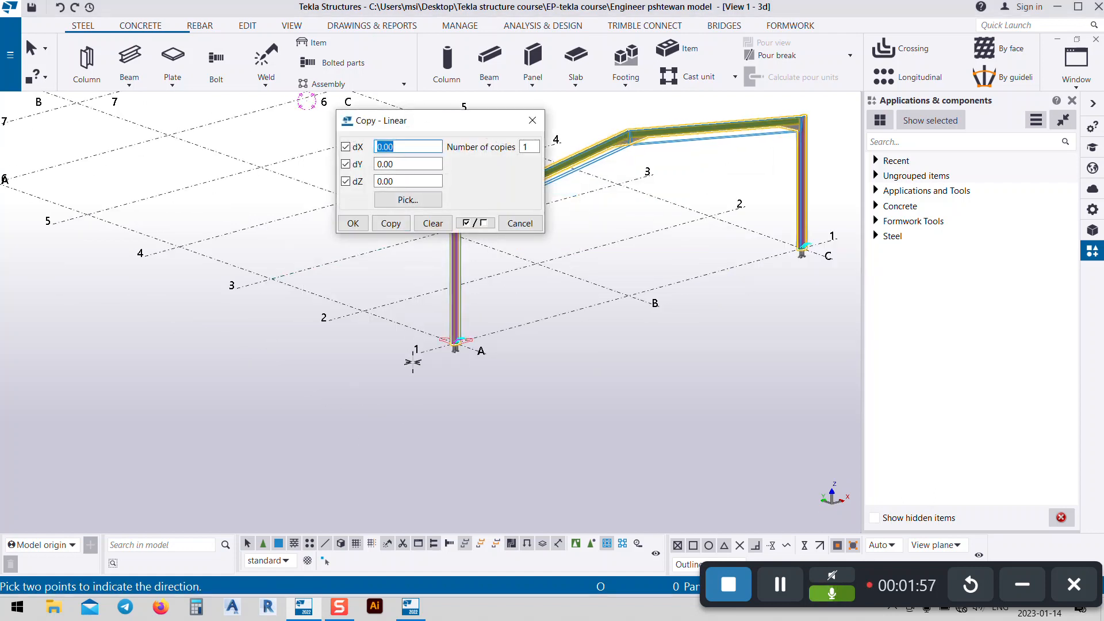
left_click(419, 352)
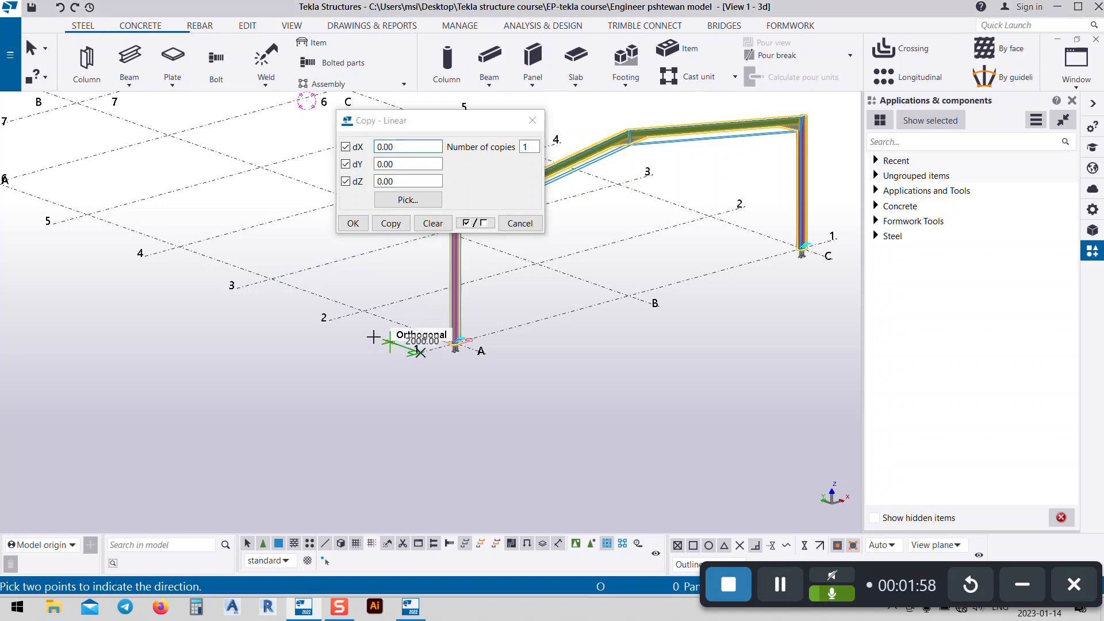
left_click(326, 322)
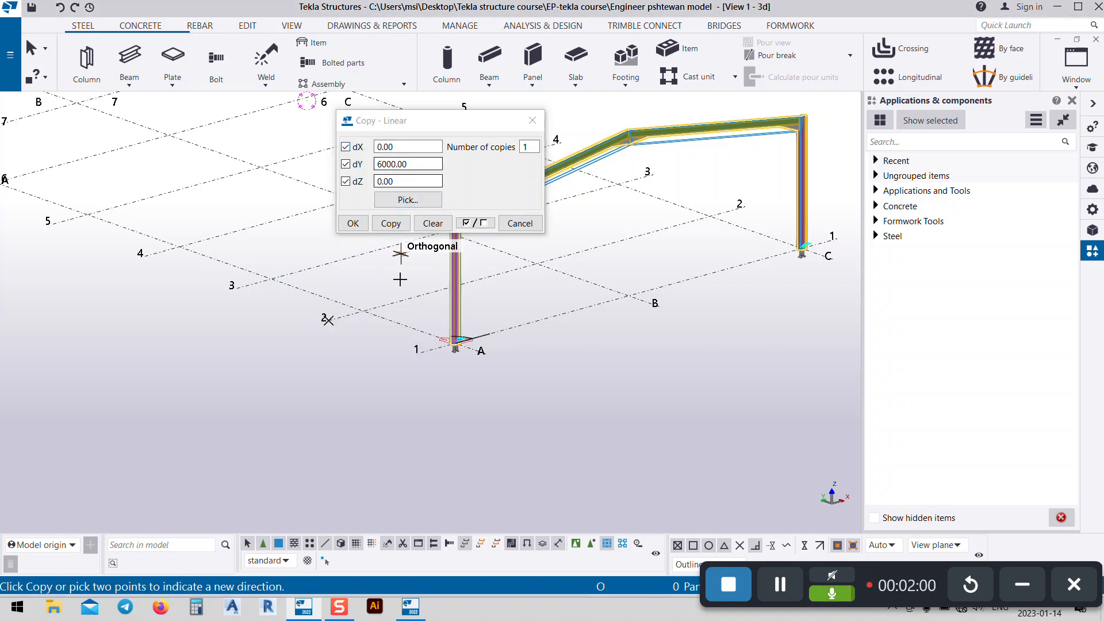
- Set enough copies to place a frame on every grid line from 2 to 8, create them, and end the copy command
scroll(554, 452, "down", 2)
scroll(554, 452, "down", 2)
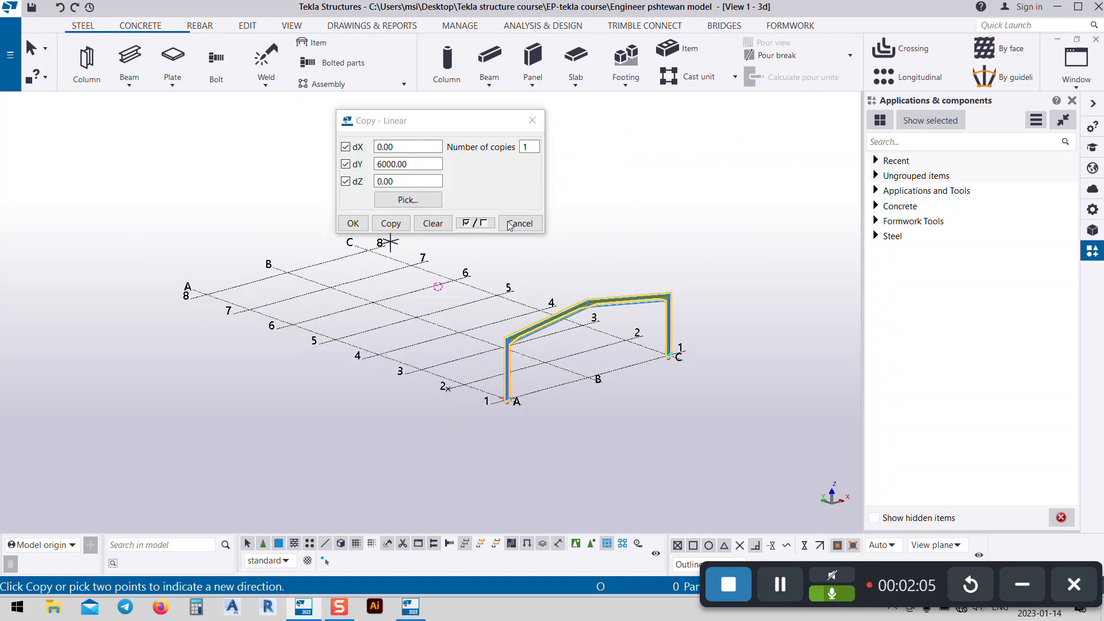
double_click(524, 147)
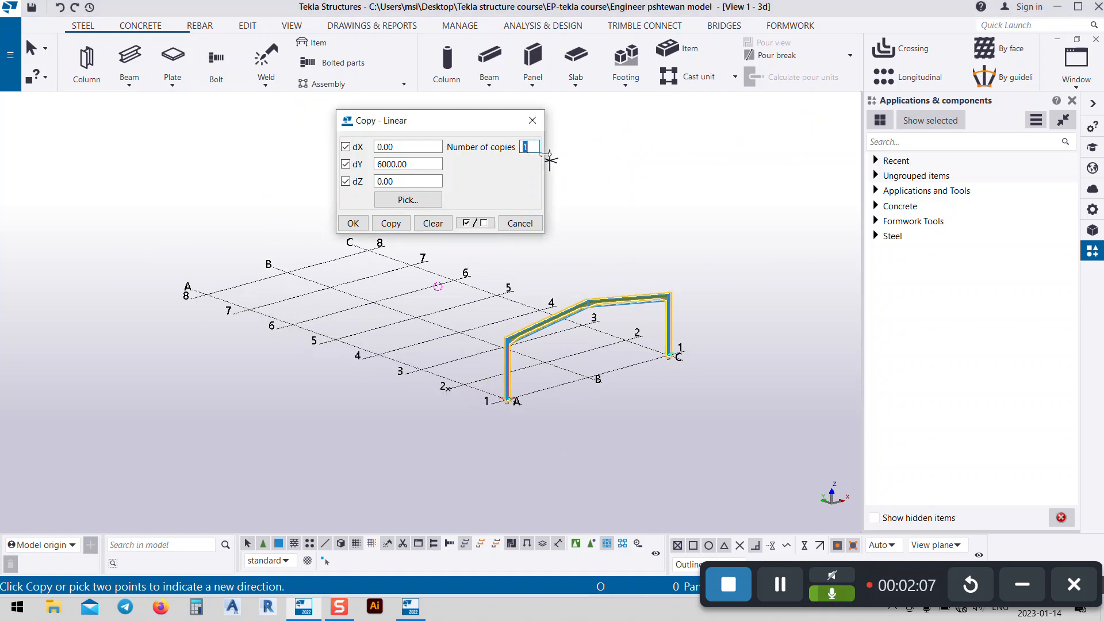
left_click(389, 224)
left_click(353, 223)
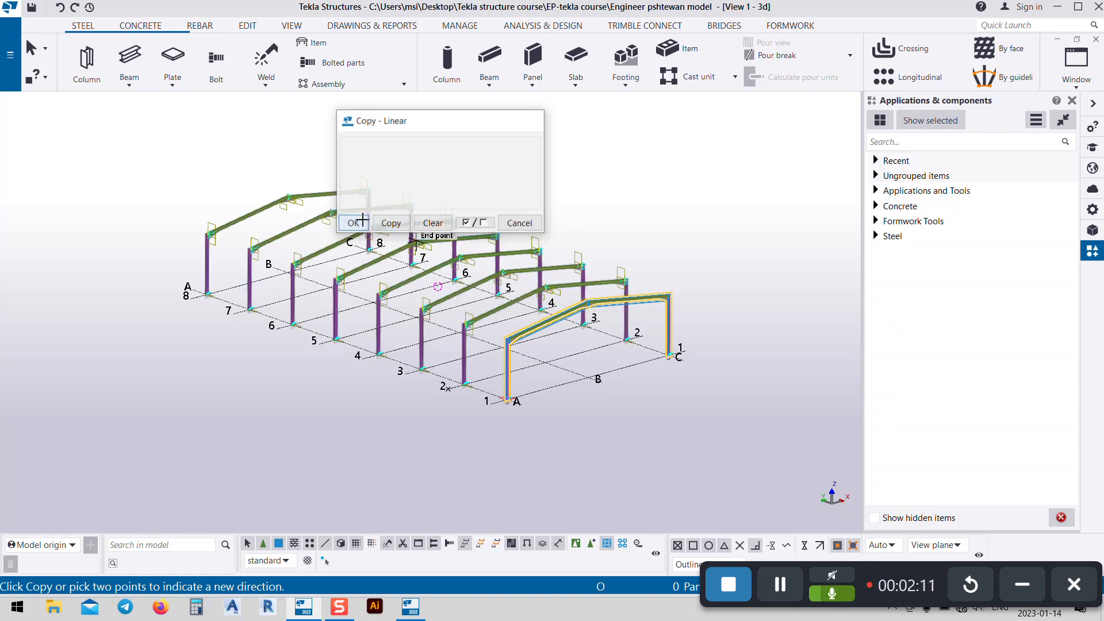
scroll(207, 233, "up", 1)
scroll(207, 233, "up", 8)
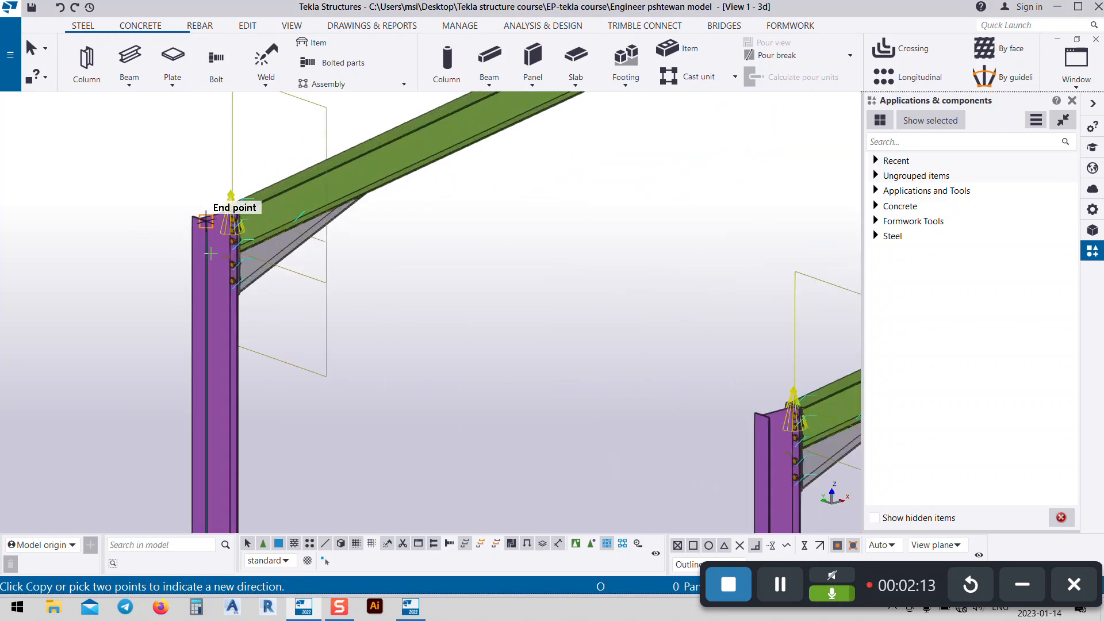
scroll(212, 198, "down", 8)
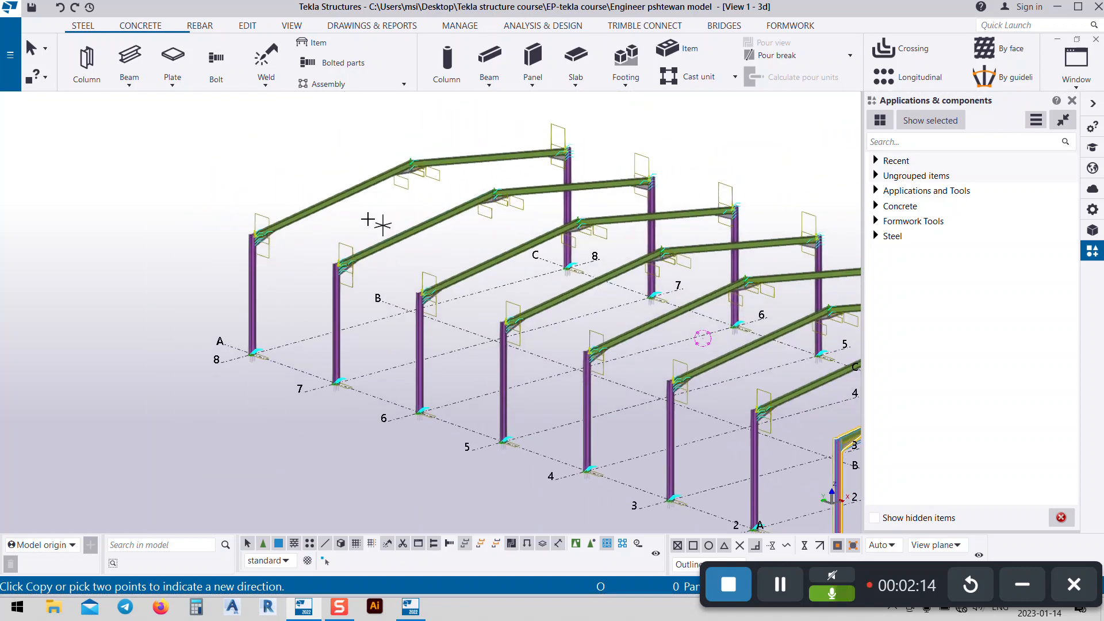
right_click(355, 204)
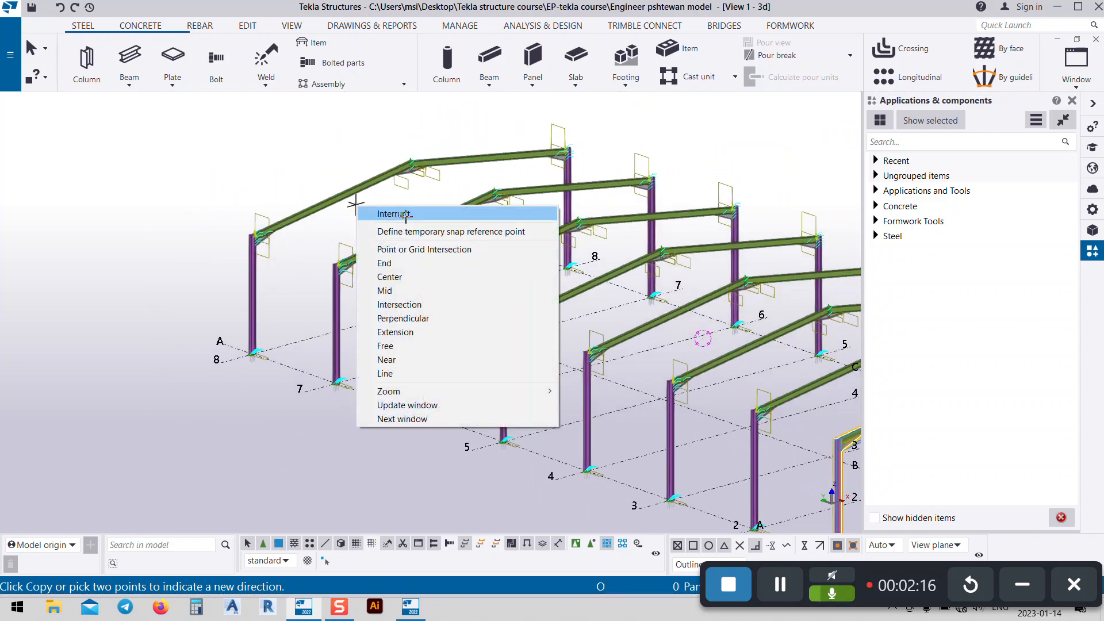
left_click(394, 214)
- Deselect the frame and redraw the 3D view to clear the connection symbols from the model
right_click(282, 270)
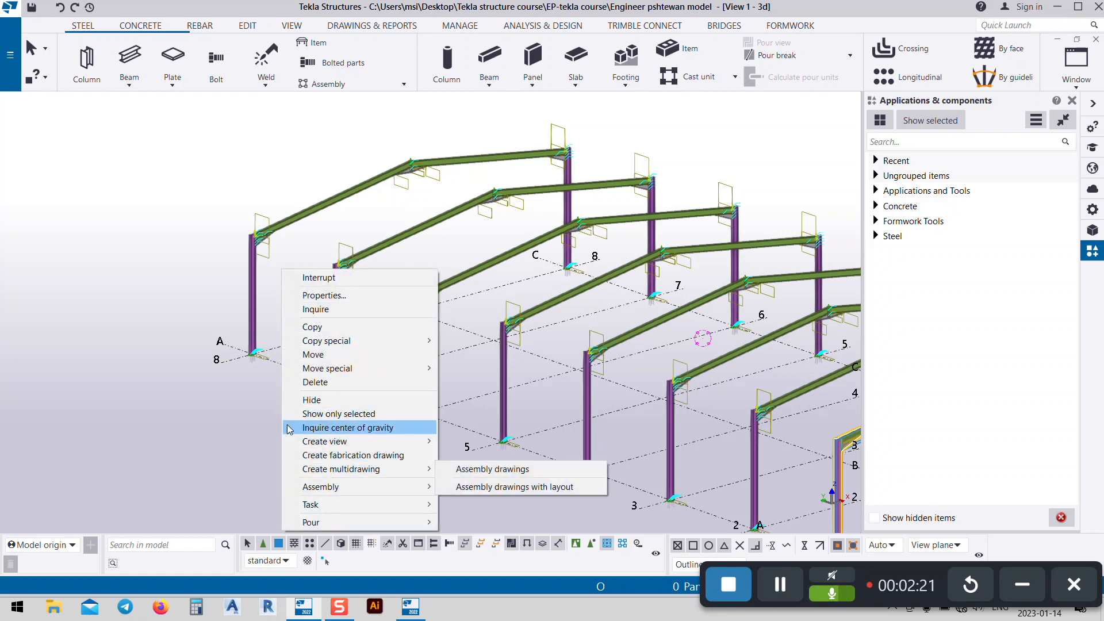
left_click(144, 267)
right_click(189, 173)
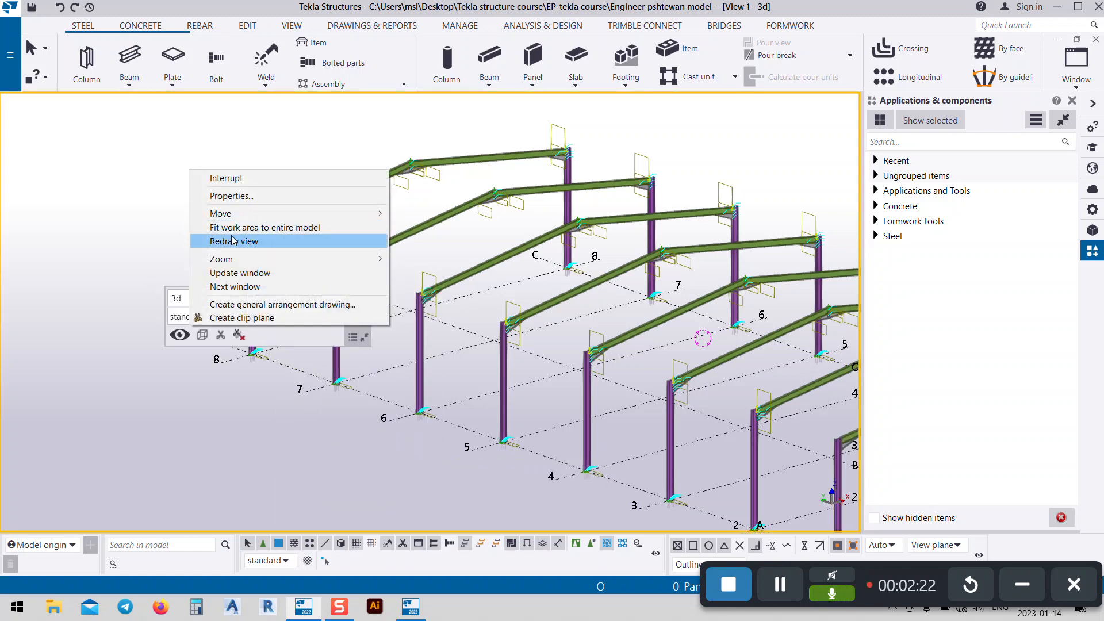
left_click(151, 175)
right_click(151, 175)
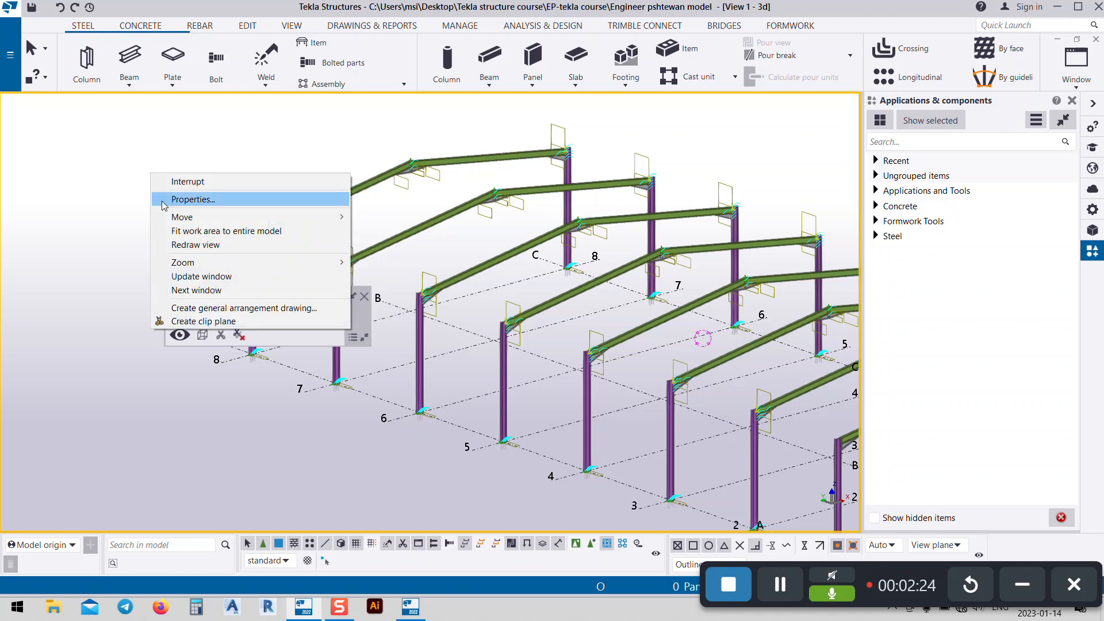
left_click(196, 245)
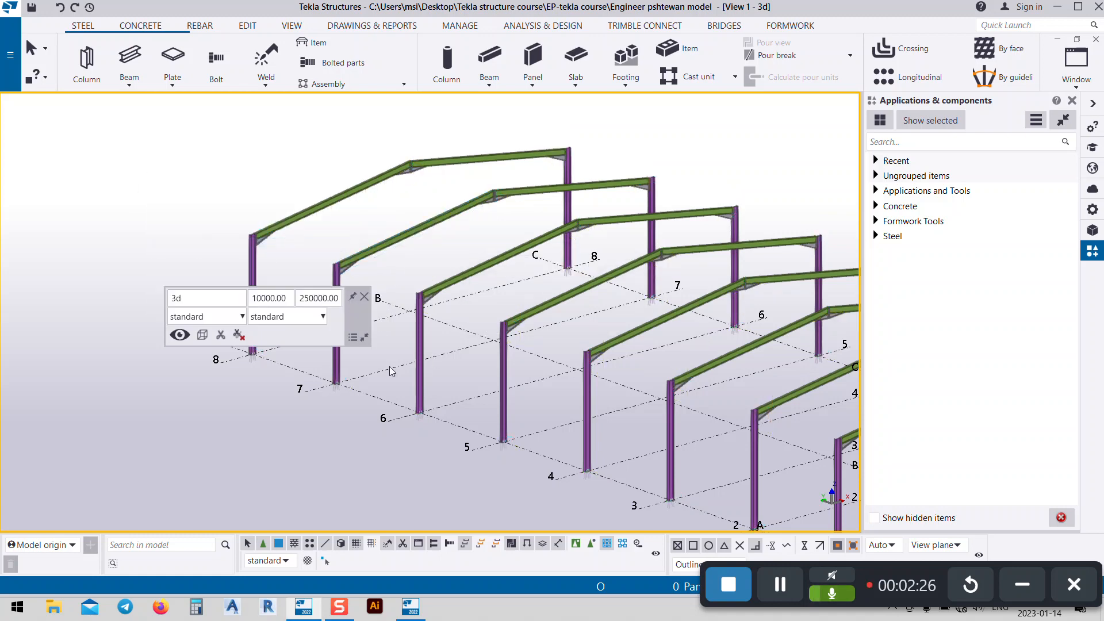
left_click(365, 296)
- Examine the copied portal frames along the grid, including their haunches, columns and base plate anchor rods
scroll(283, 264, "up", 3)
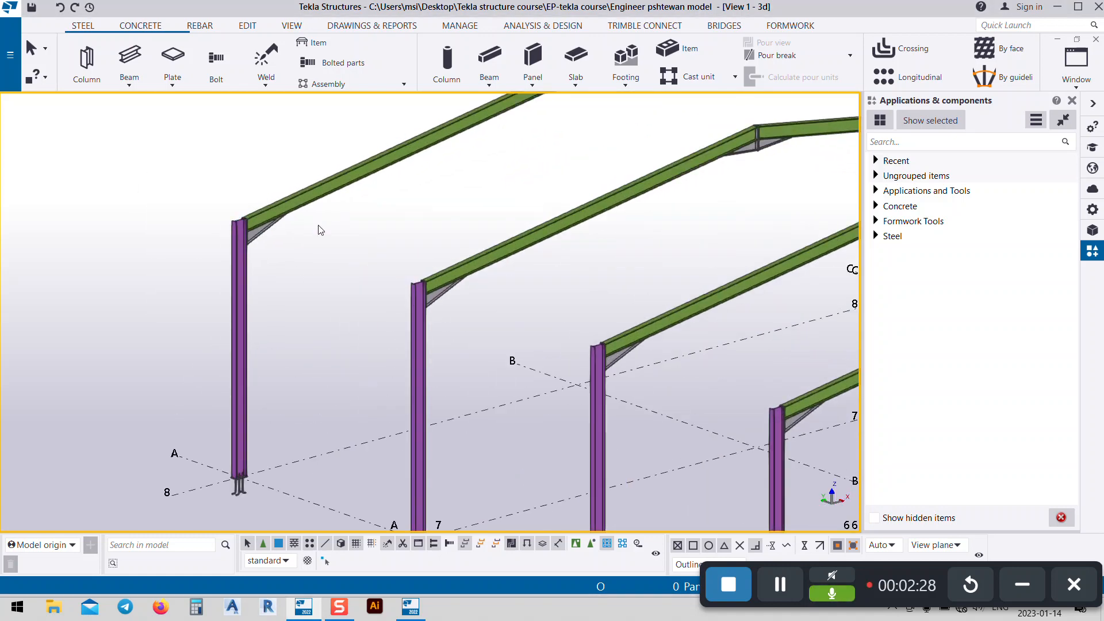
scroll(301, 276, "down", 5)
scroll(384, 252, "up", 3)
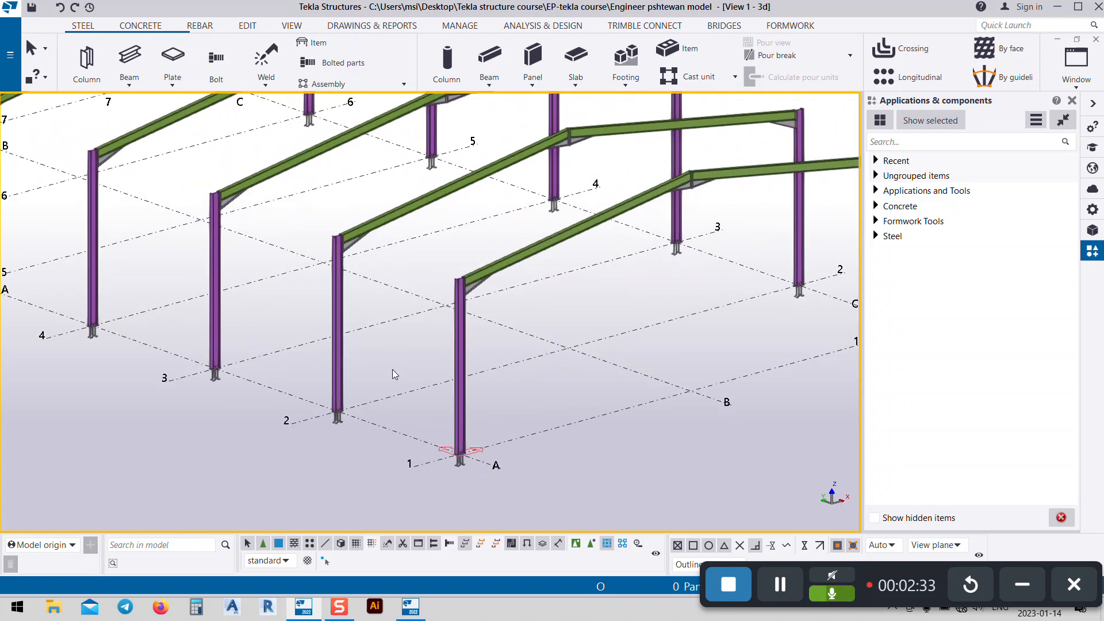
middle_click_drag(438, 374, 594, 393)
scroll(439, 364, "down", 5)
scroll(575, 348, "up", 3)
scroll(575, 349, "up", 2)
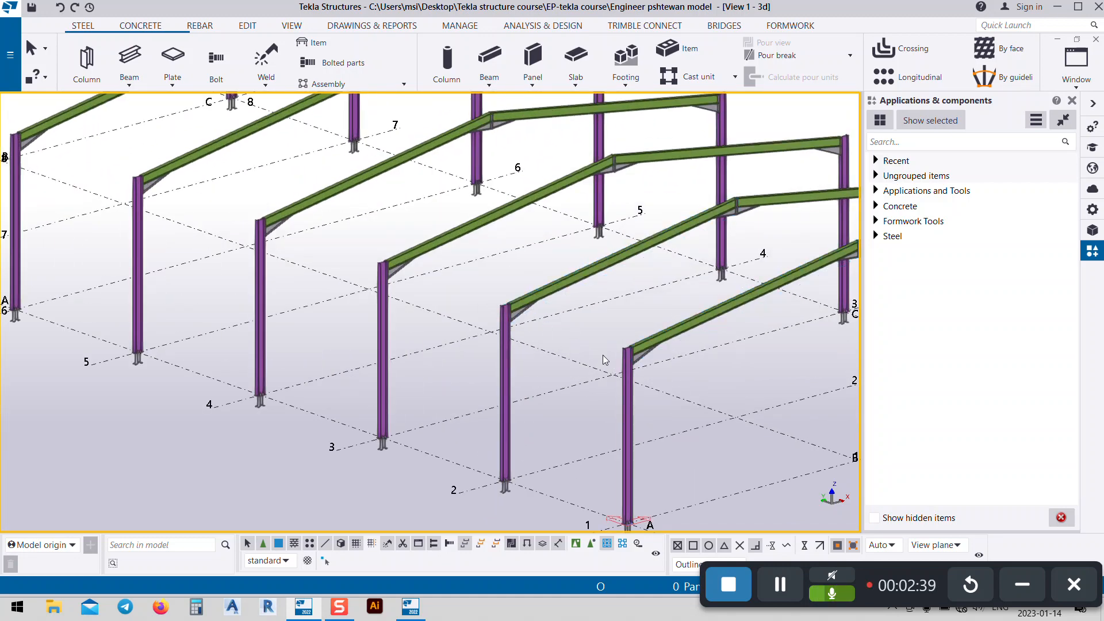
scroll(603, 354, "up", 2)
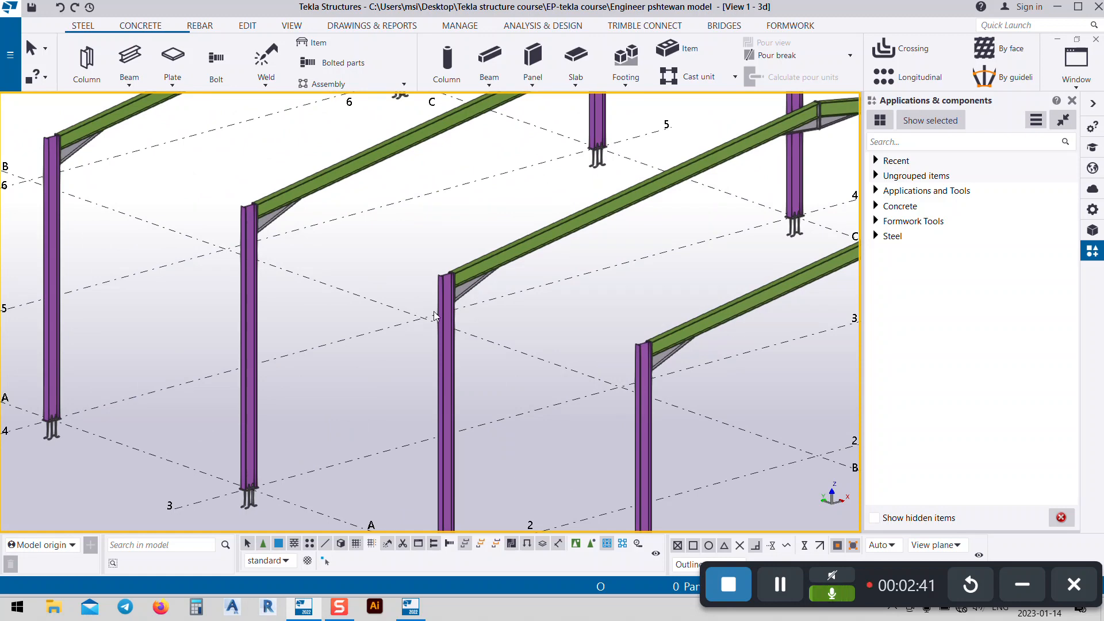
middle_click_drag(537, 349, 502, 334)
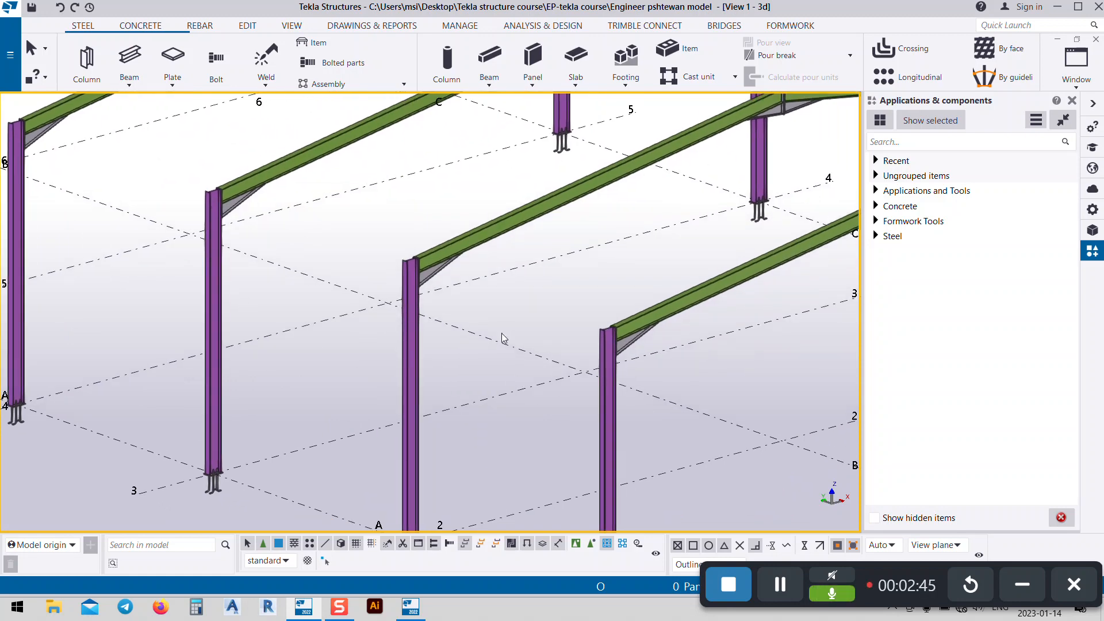
scroll(486, 329, "down", 5)
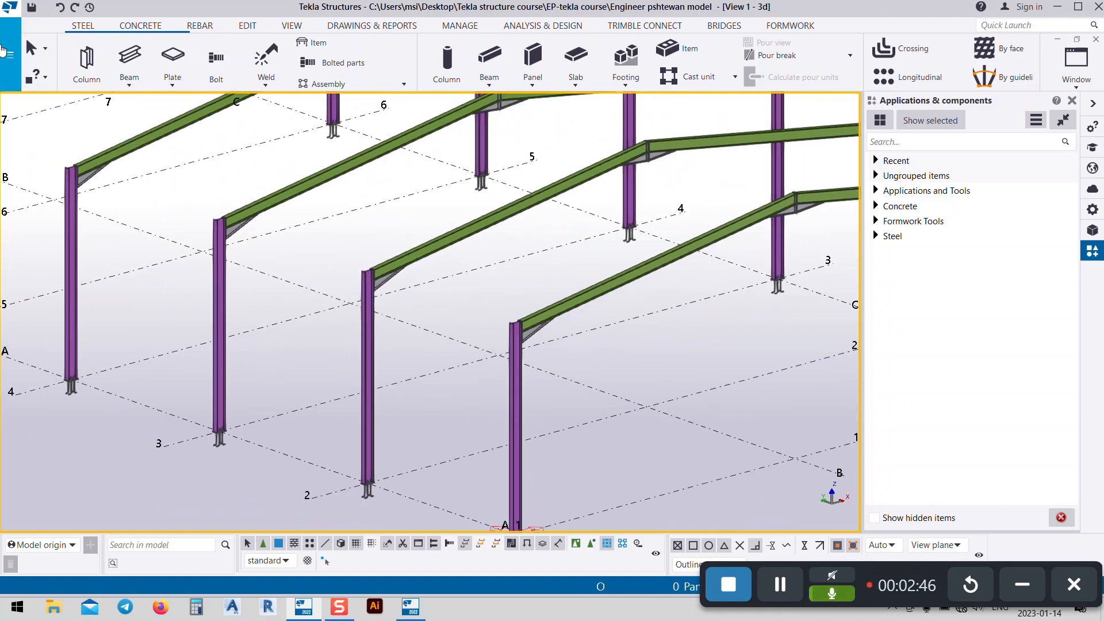
- Create a steel beam from the top centre of column A-1 to the top centre of column A-2 and end the beam command
left_click(136, 56)
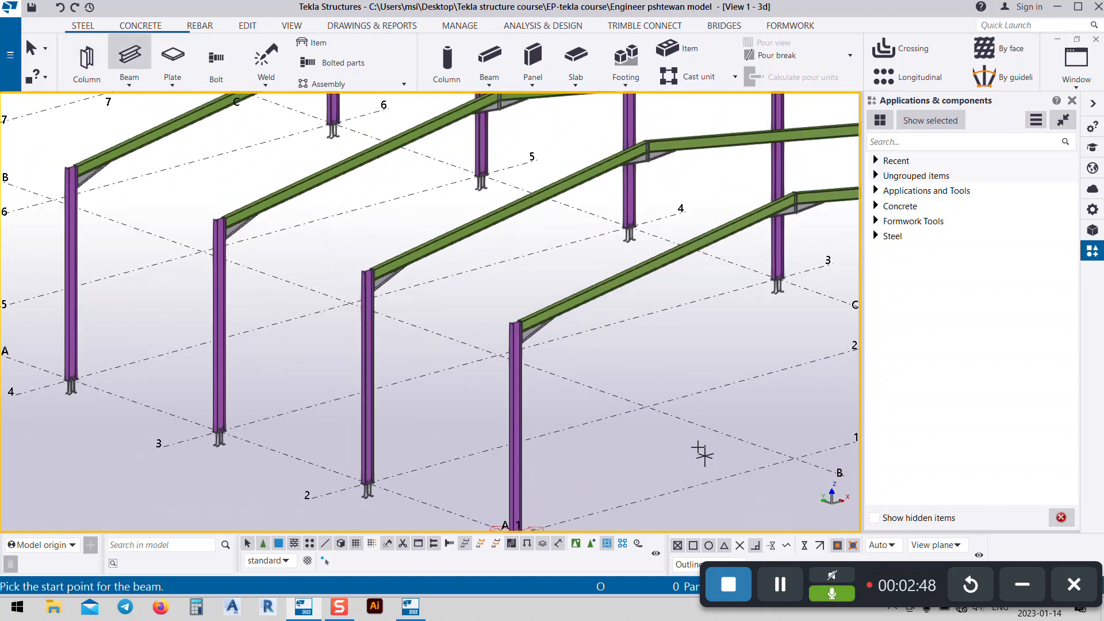
scroll(517, 323, "up", 8)
scroll(356, 215, "up", 3)
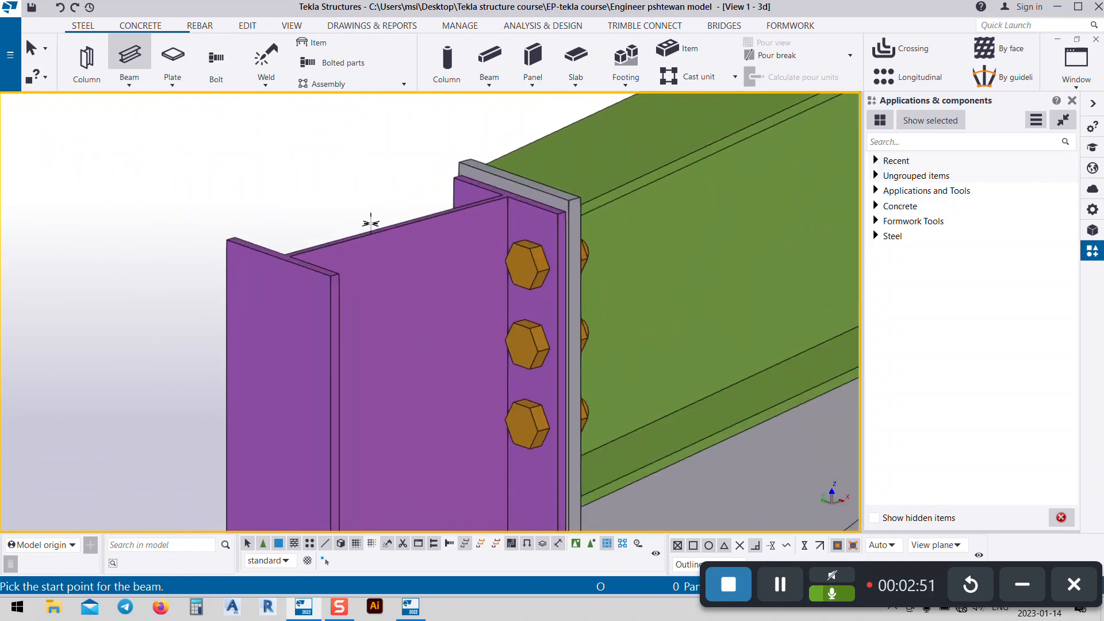
scroll(396, 221, "up", 5)
scroll(385, 216, "down", 3)
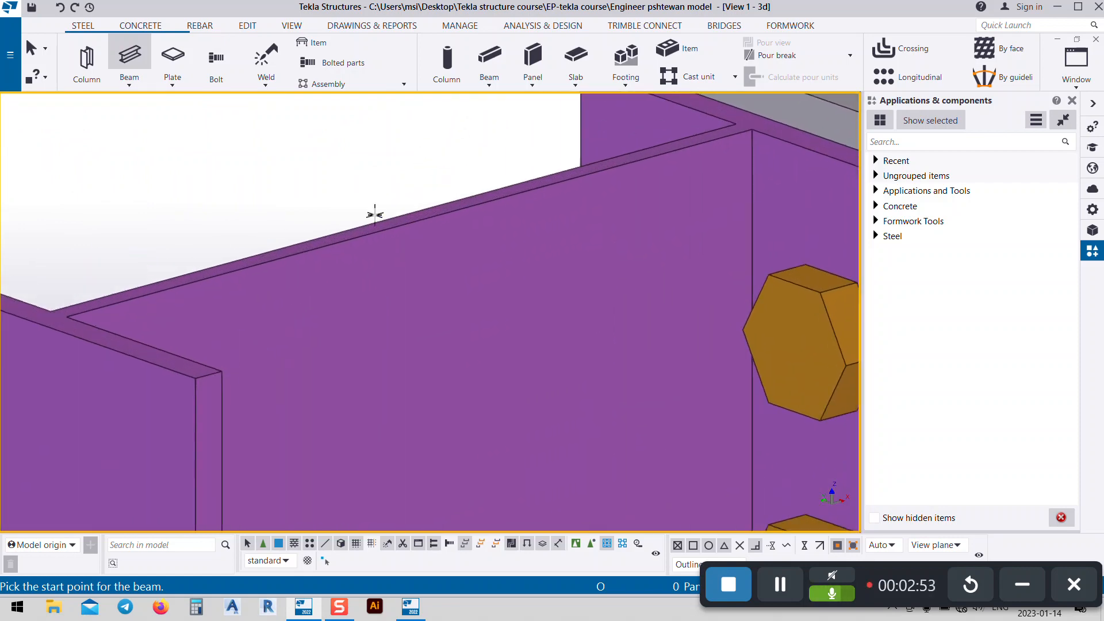
left_click(392, 219)
scroll(542, 298, "down", 5)
scroll(677, 385, "down", 5)
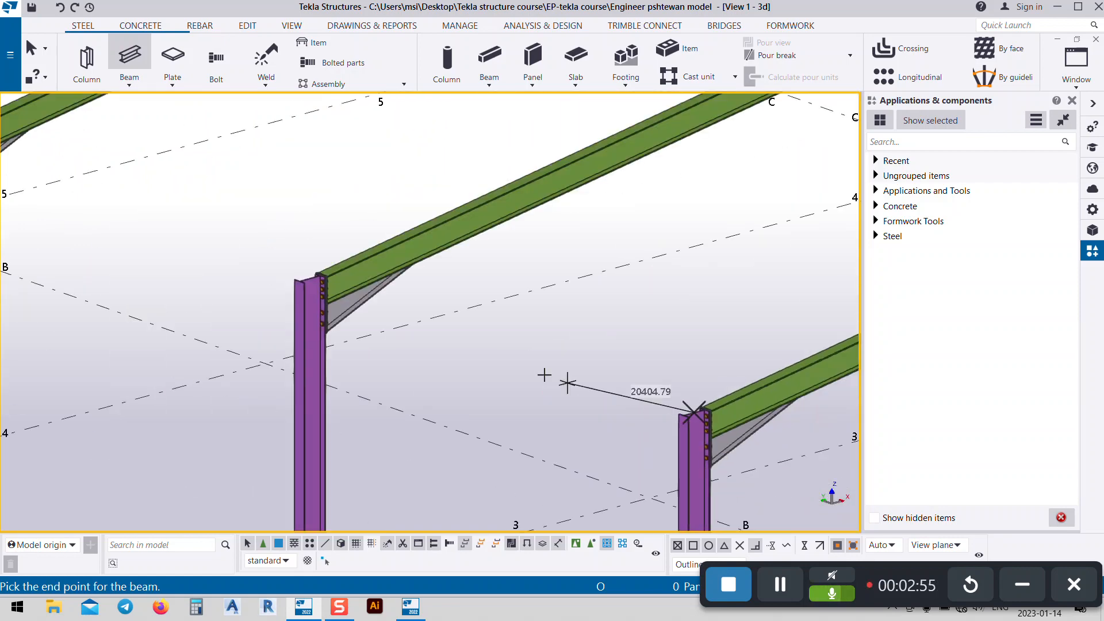
scroll(678, 405, "up", 6)
scroll(325, 285, "up", 3)
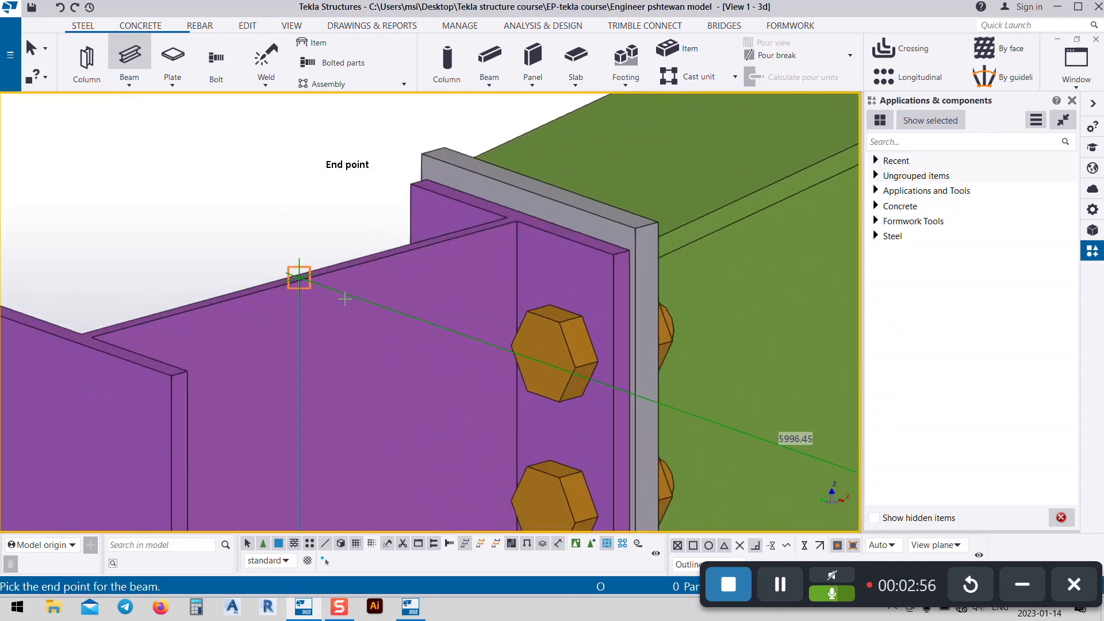
left_click(303, 285)
scroll(302, 285, "down", 5)
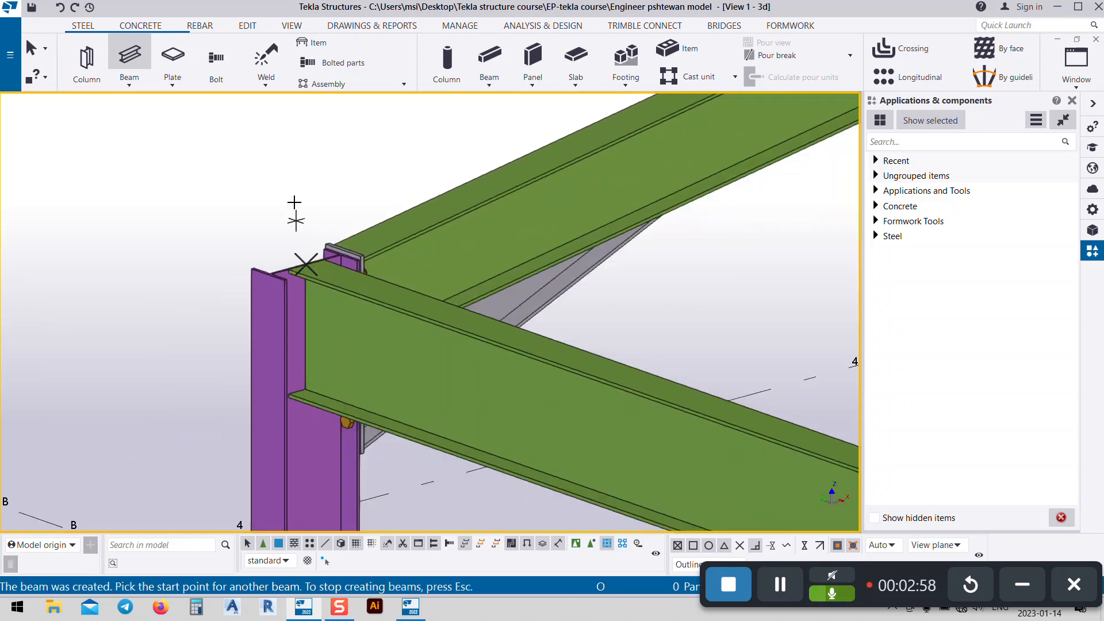
right_click(293, 171)
left_click(358, 181)
- Switch selection to objects in components and set the profile of the beam between the two column tops to IPE200
scroll(279, 217, "down", 4)
left_click(416, 283)
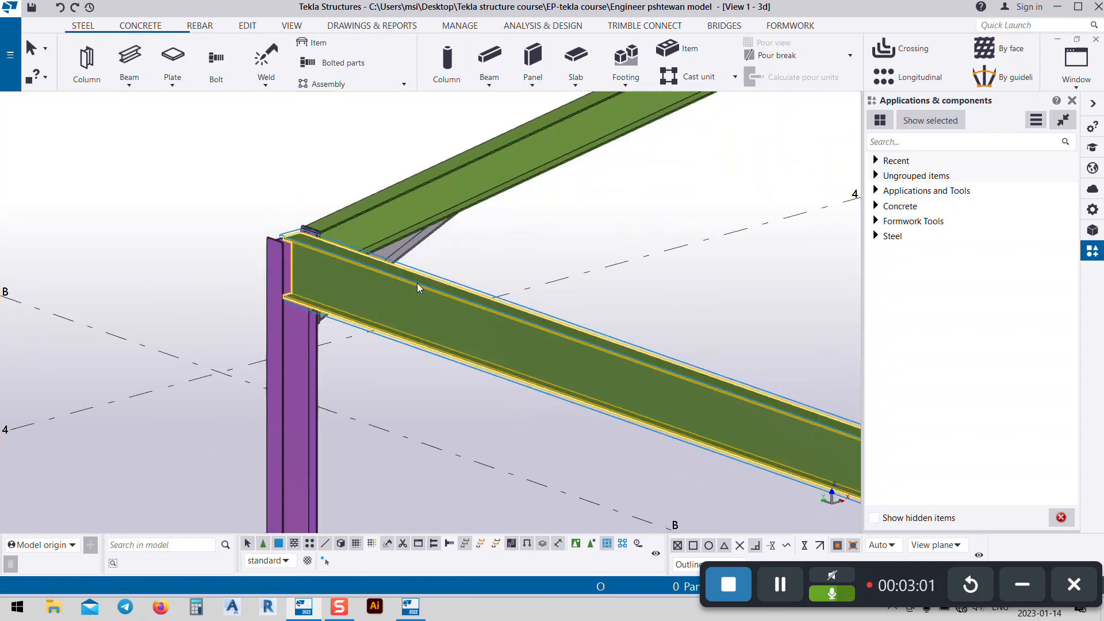
scroll(417, 283, "down", 2)
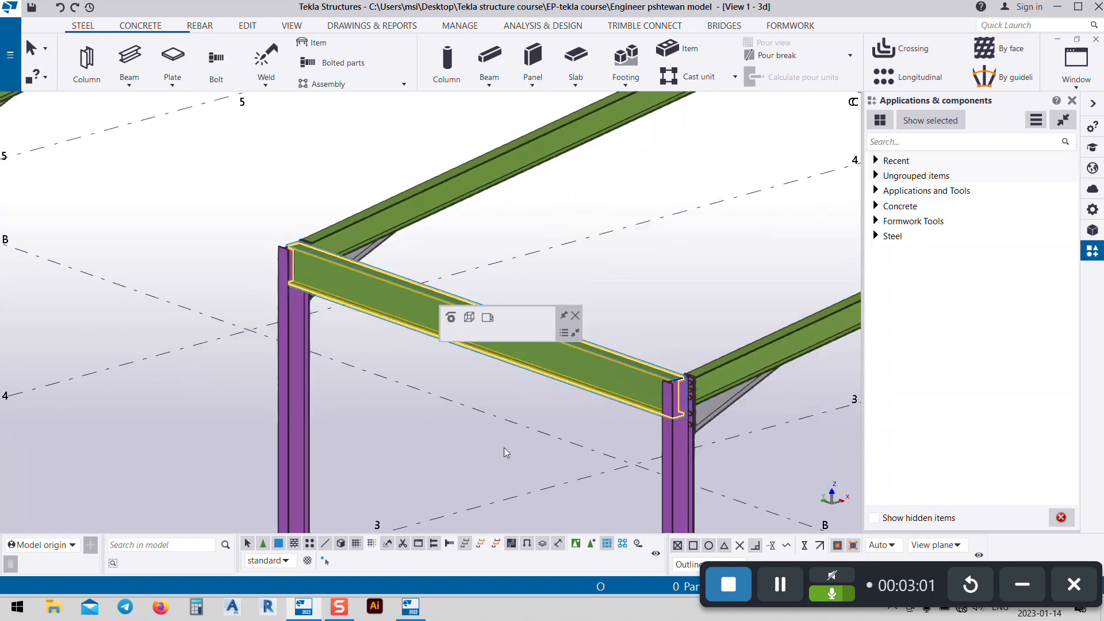
left_click(593, 546)
left_click(415, 302)
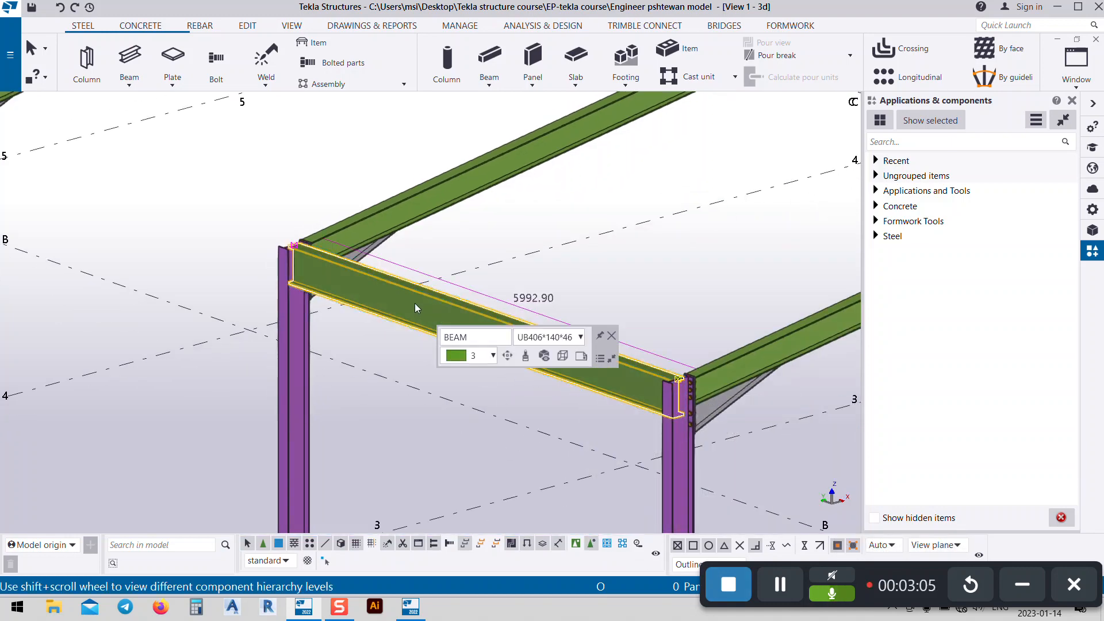
left_click(1091, 209)
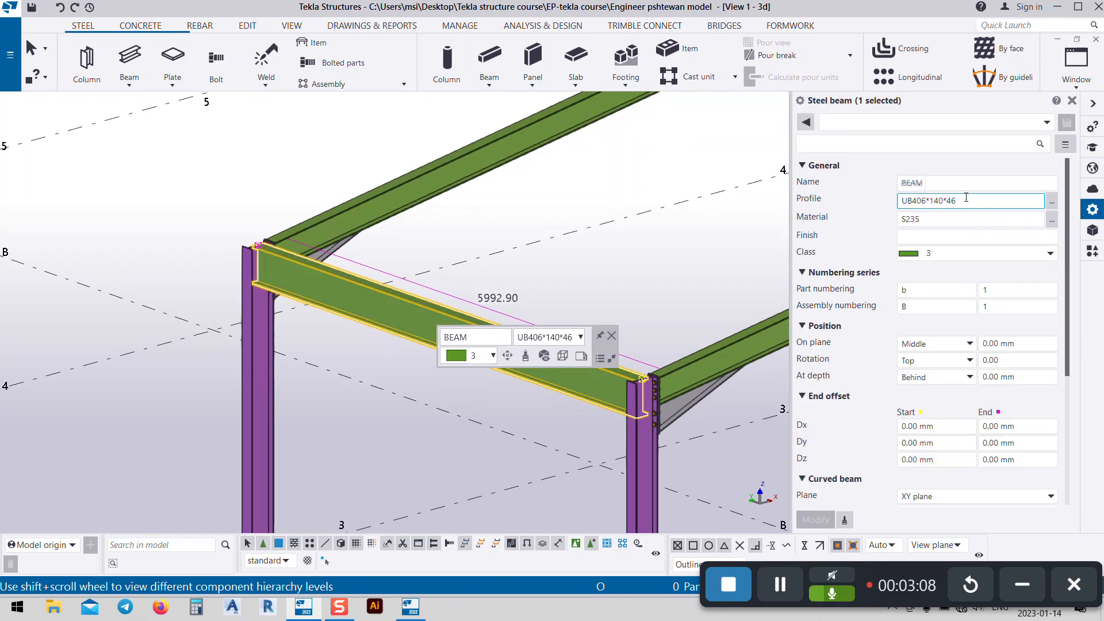
left_click(965, 200)
type("ip")
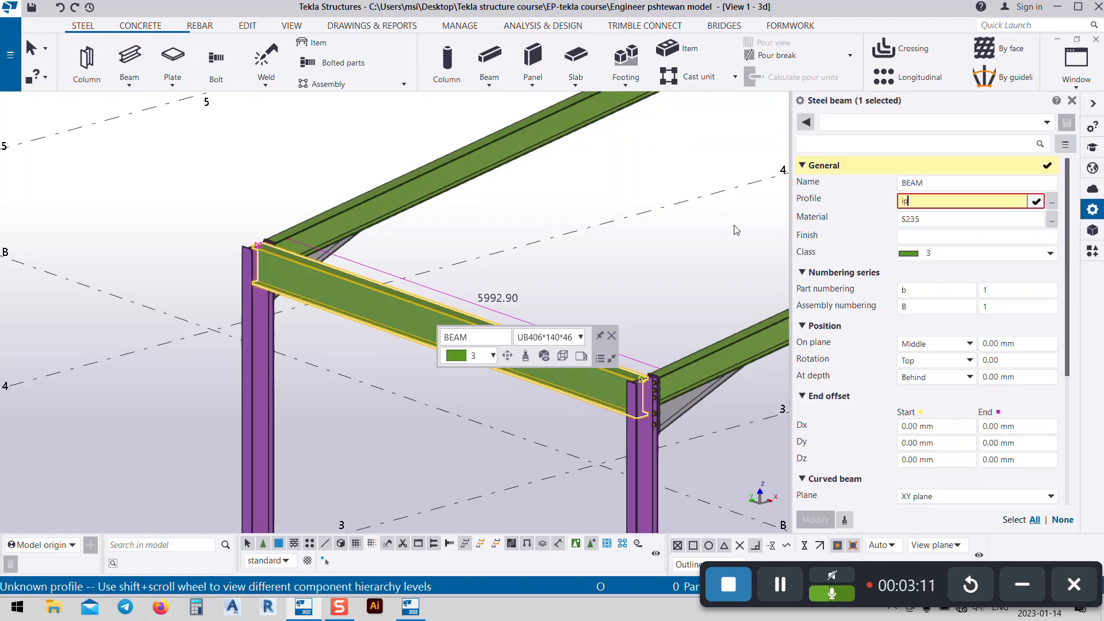
type("e200")
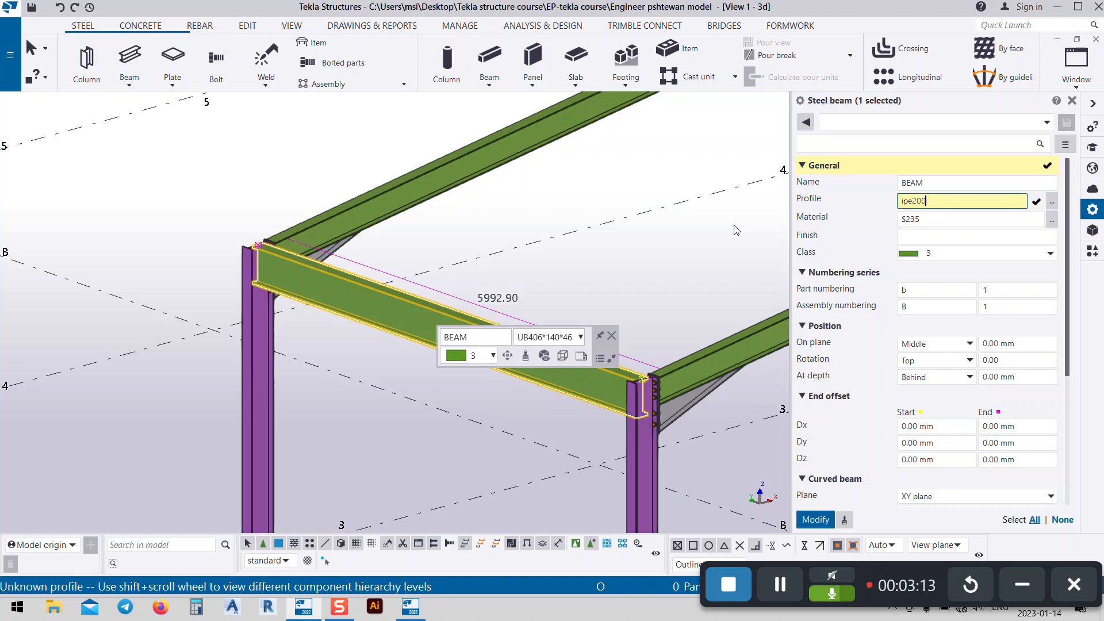
key("Return")
left_click(639, 276)
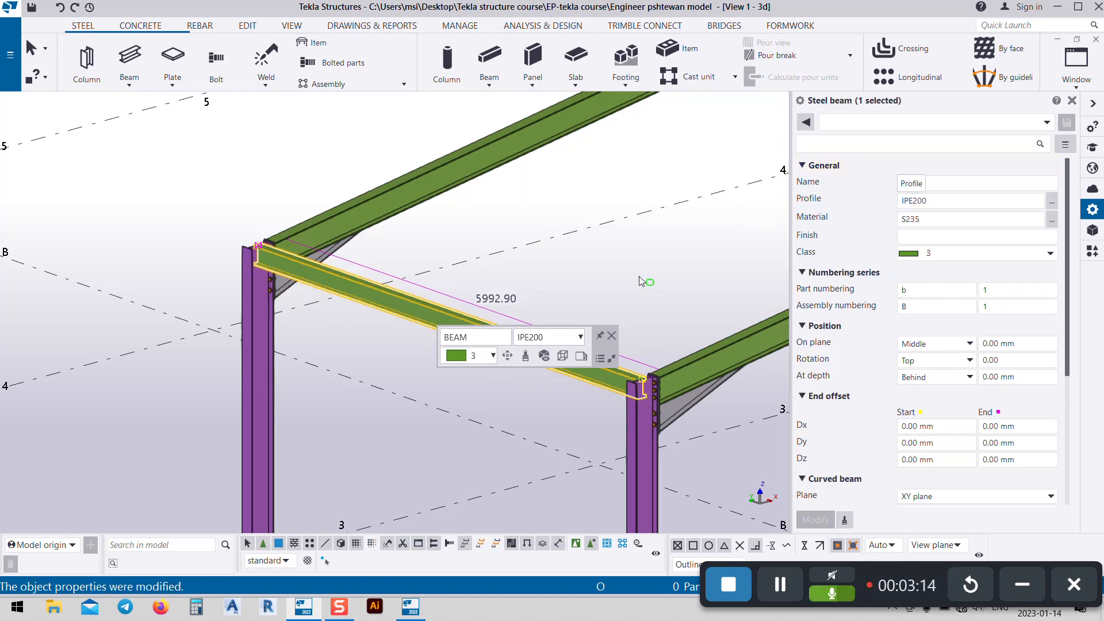
- Move the IPE200 beam linearly by -100 mm in dZ, end the move command and deselect the beam
scroll(315, 239, "up", 5)
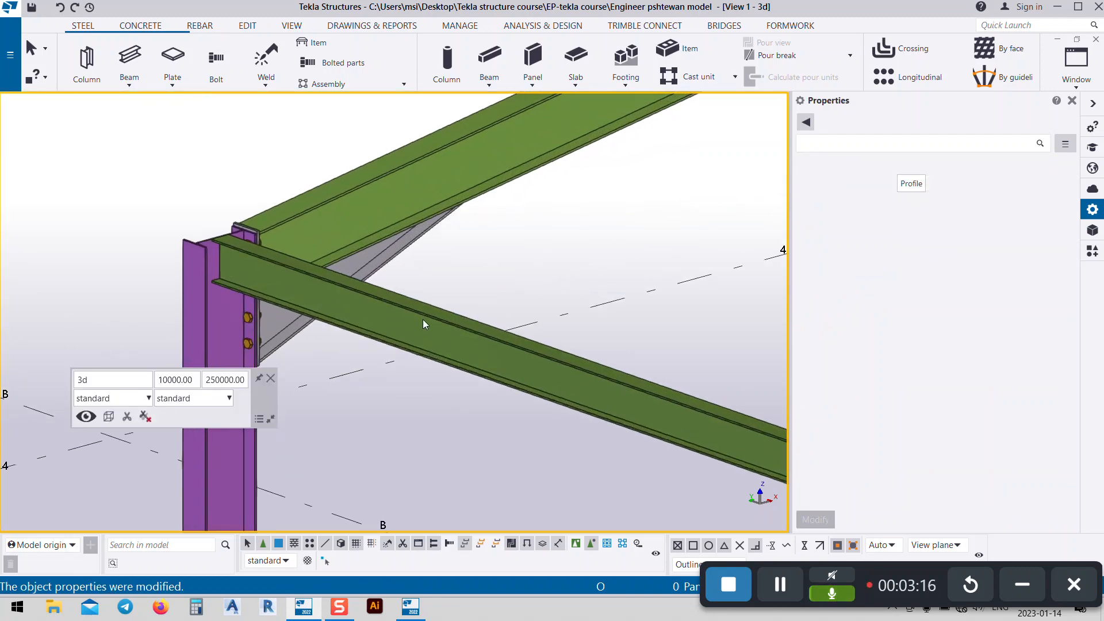
left_click(423, 319)
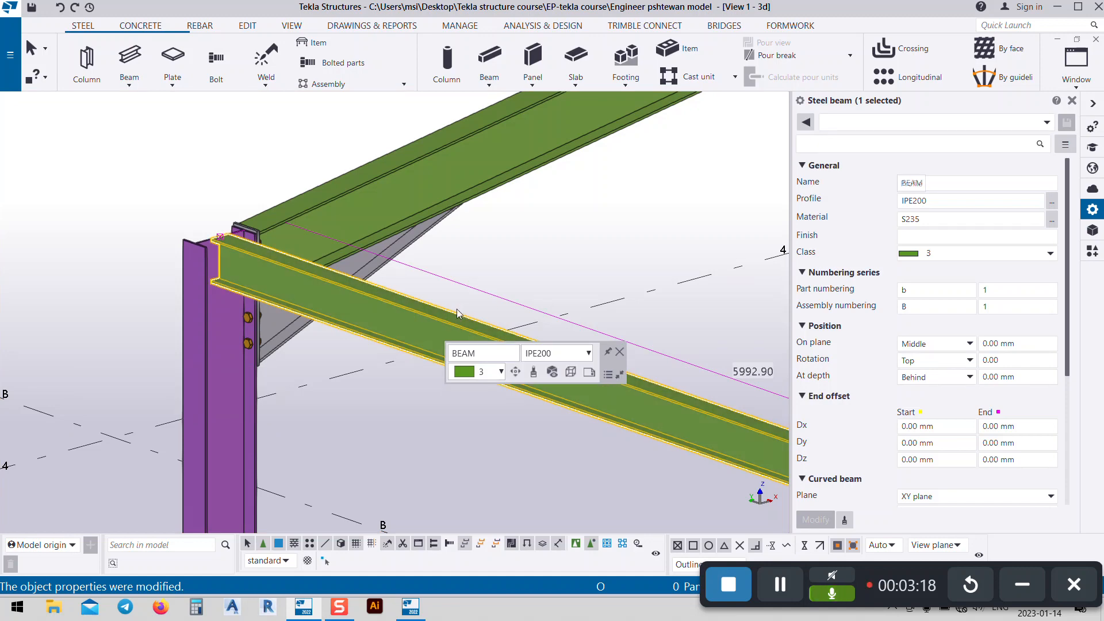
middle_click_drag(456, 309, 267, 167)
scroll(343, 280, "down", 2)
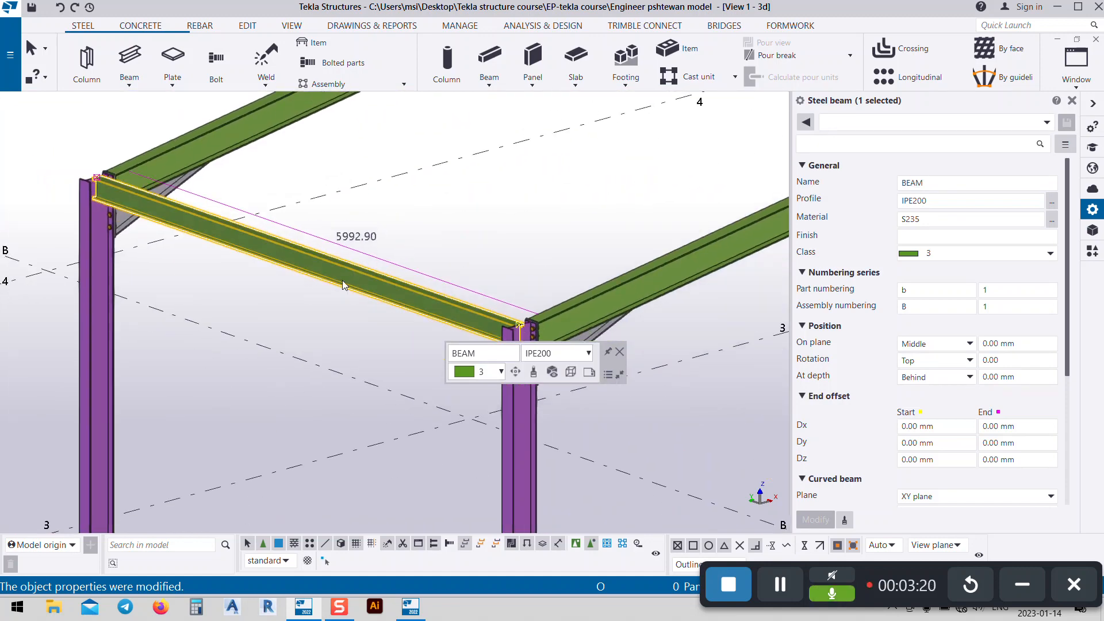
right_click(316, 276)
mouse_move(425, 324)
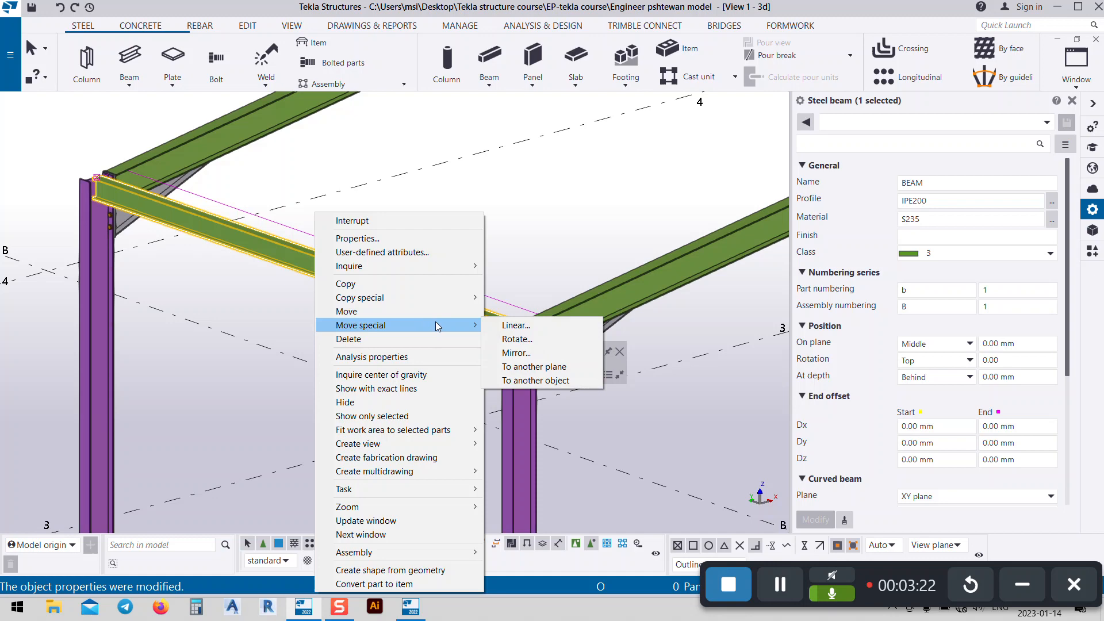
left_click(518, 323)
double_click(774, 281)
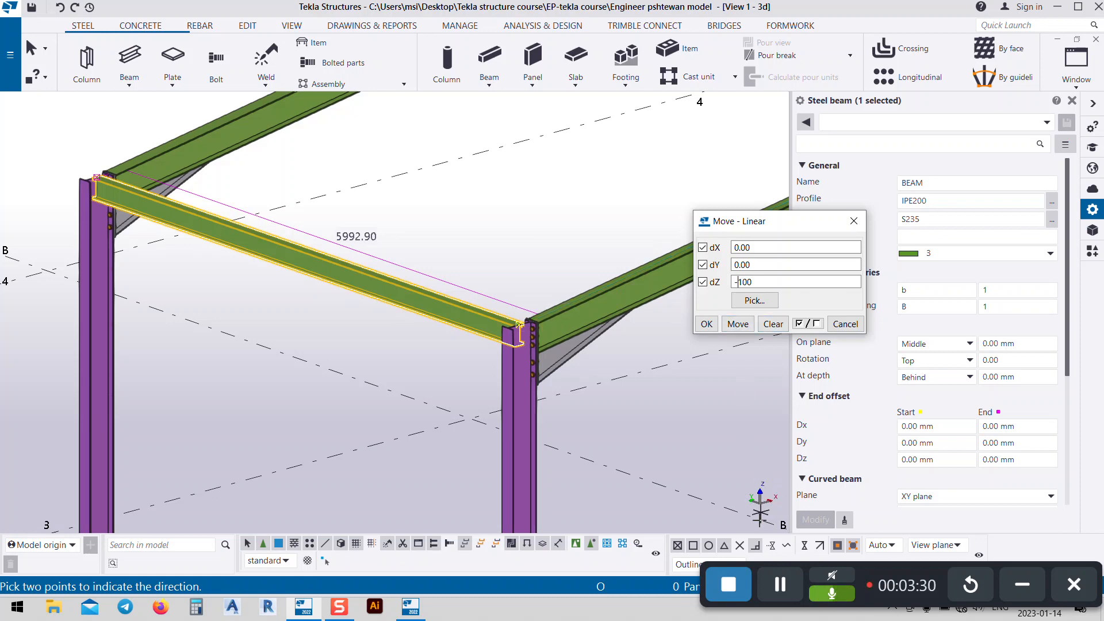
left_click(736, 282)
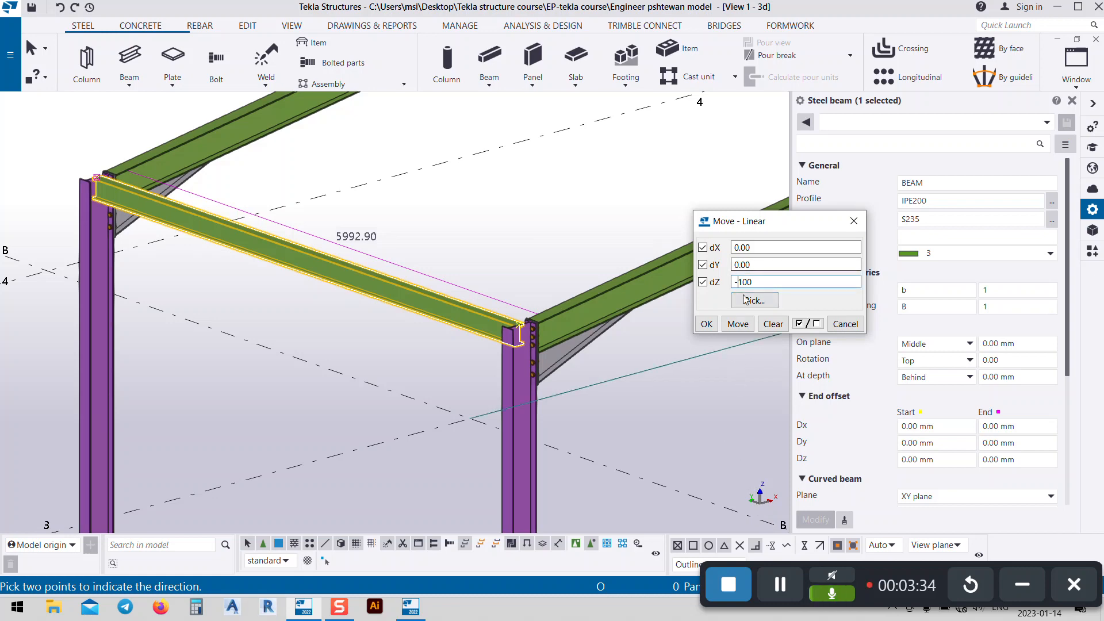
left_click(738, 324)
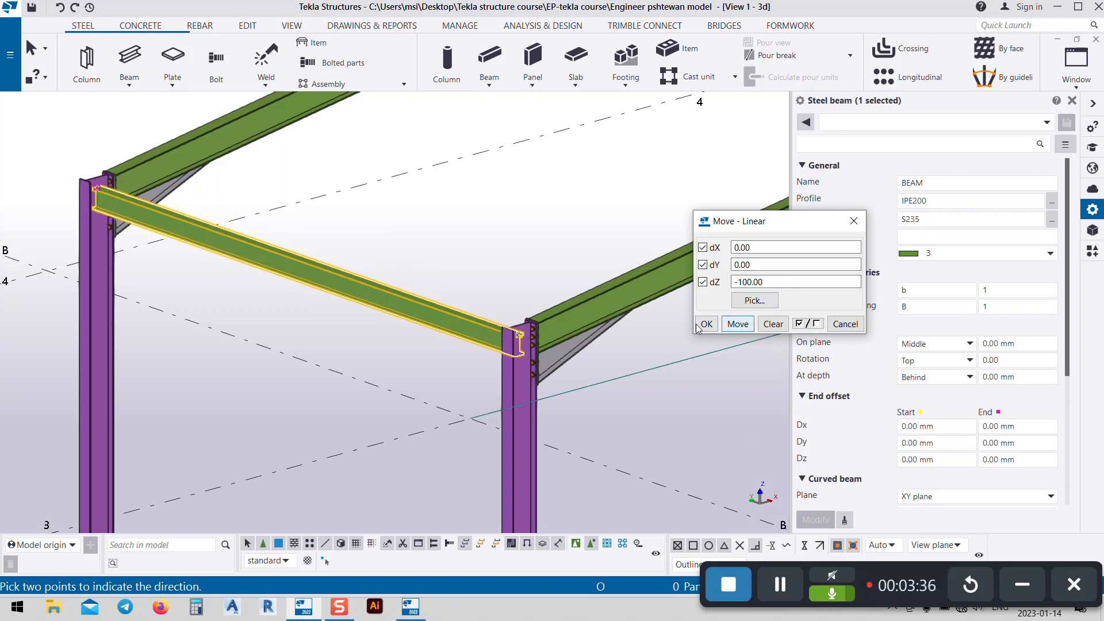
left_click(706, 323)
middle_click_drag(532, 234, 667, 303)
right_click(577, 288)
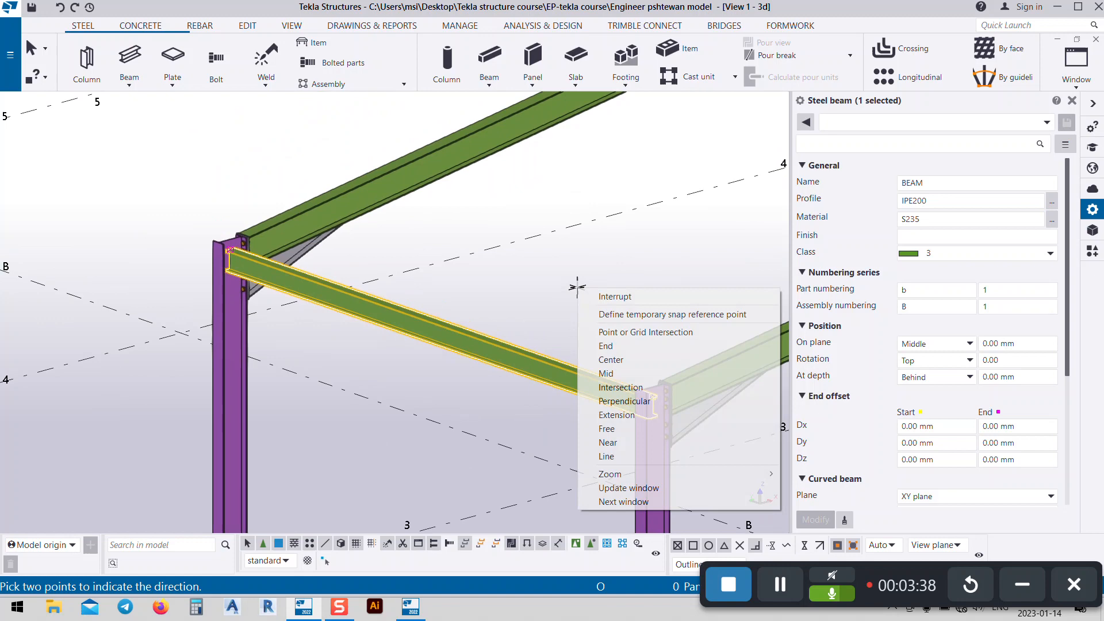
left_click(605, 297)
left_click(560, 279)
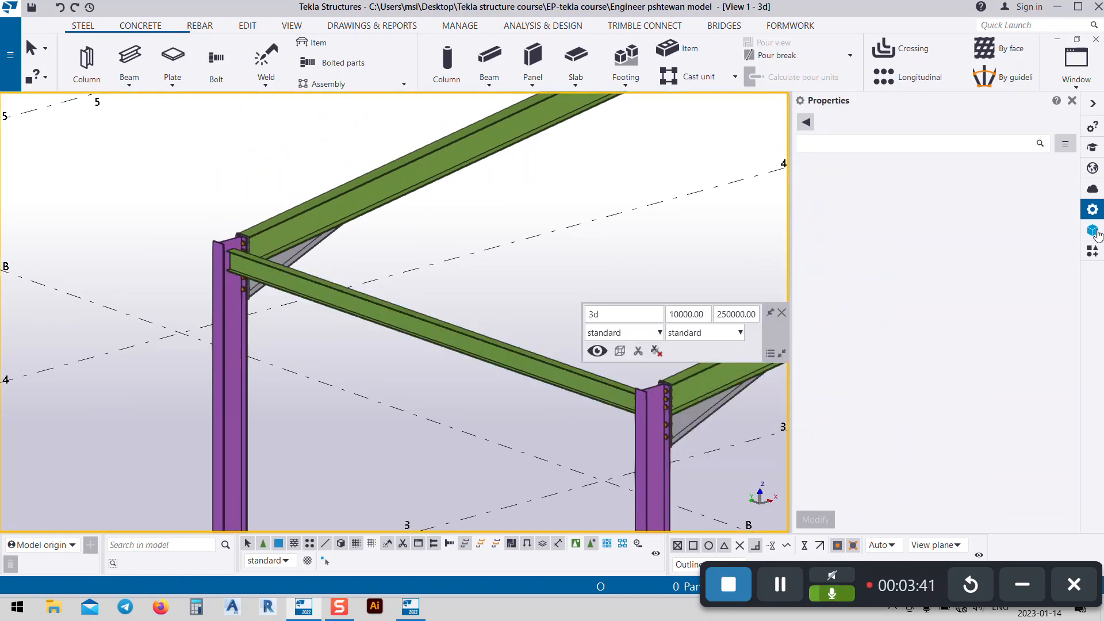
- Search the applications and components catalog for "shear", review the shear plate connections and clear the search
left_click(1092, 251)
left_click(915, 143)
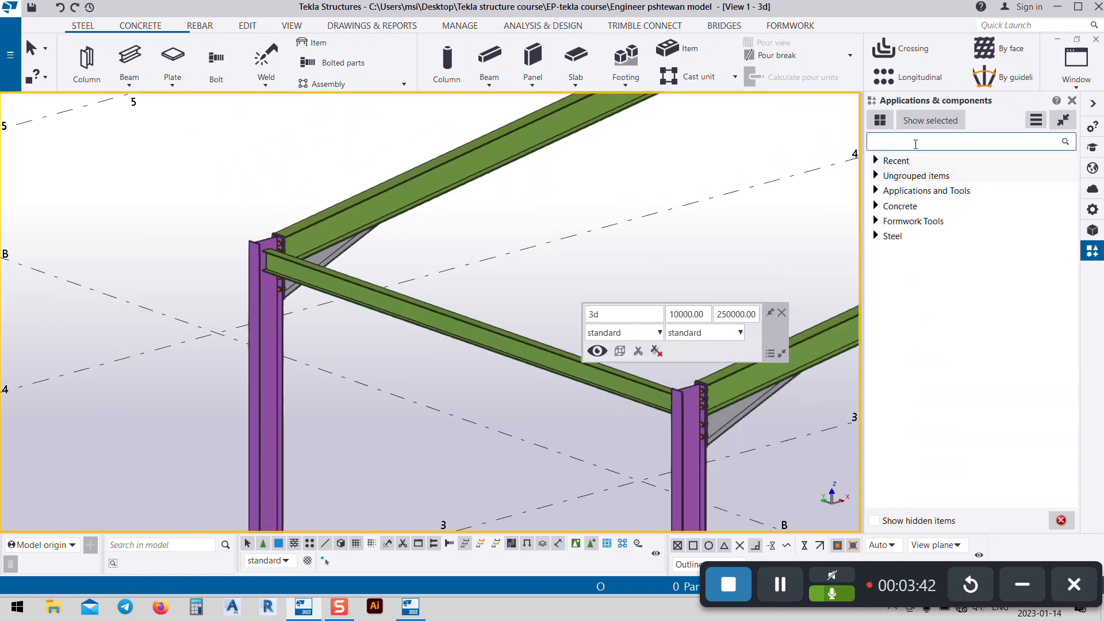
type("shea")
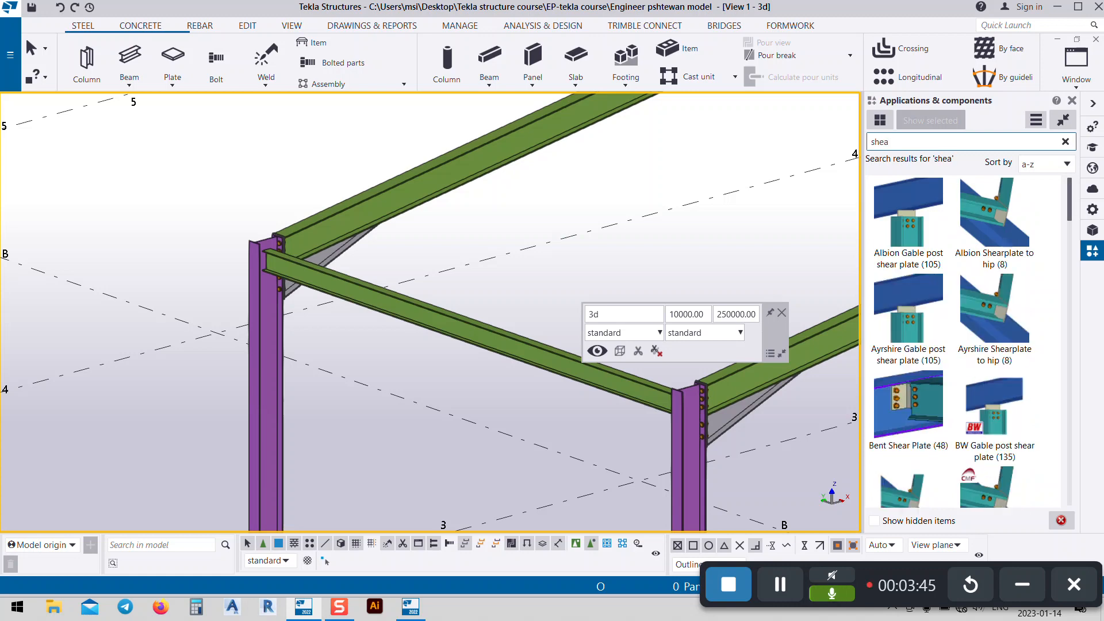
type("r")
scroll(925, 317, "down", 2)
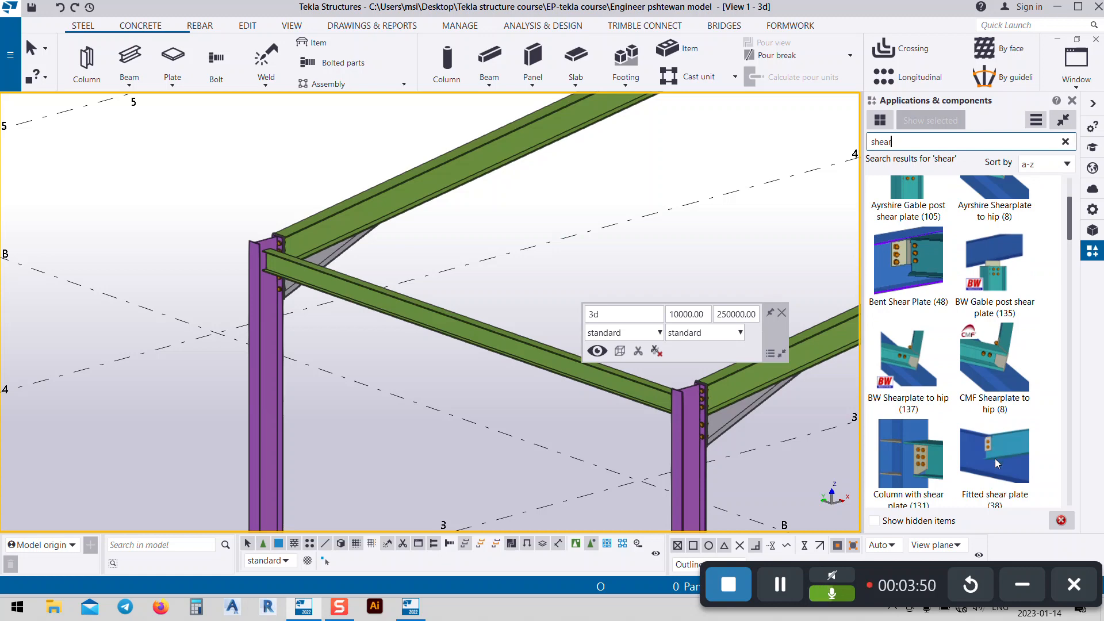
scroll(995, 459, "down", 4)
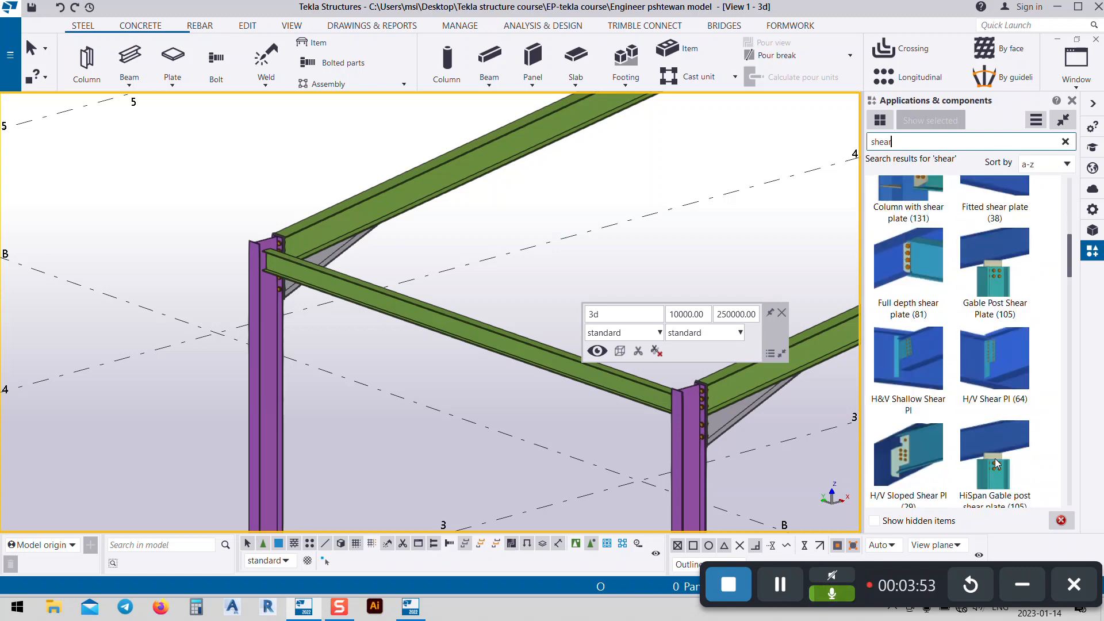
scroll(950, 374, "up", 1)
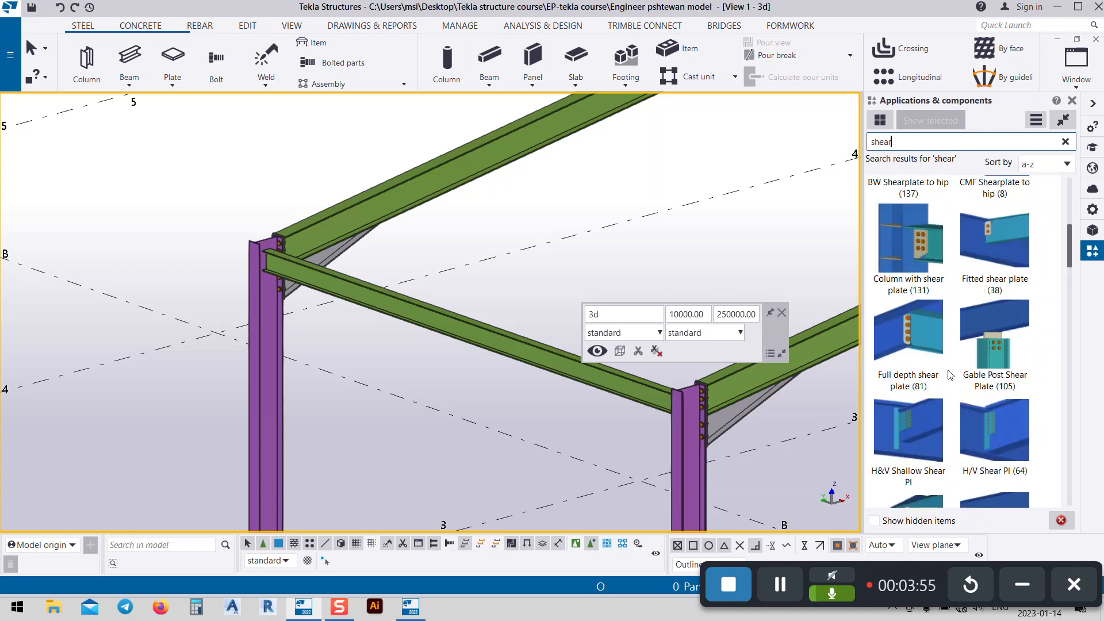
scroll(996, 306, "up", 3)
scroll(1012, 378, "down", 1)
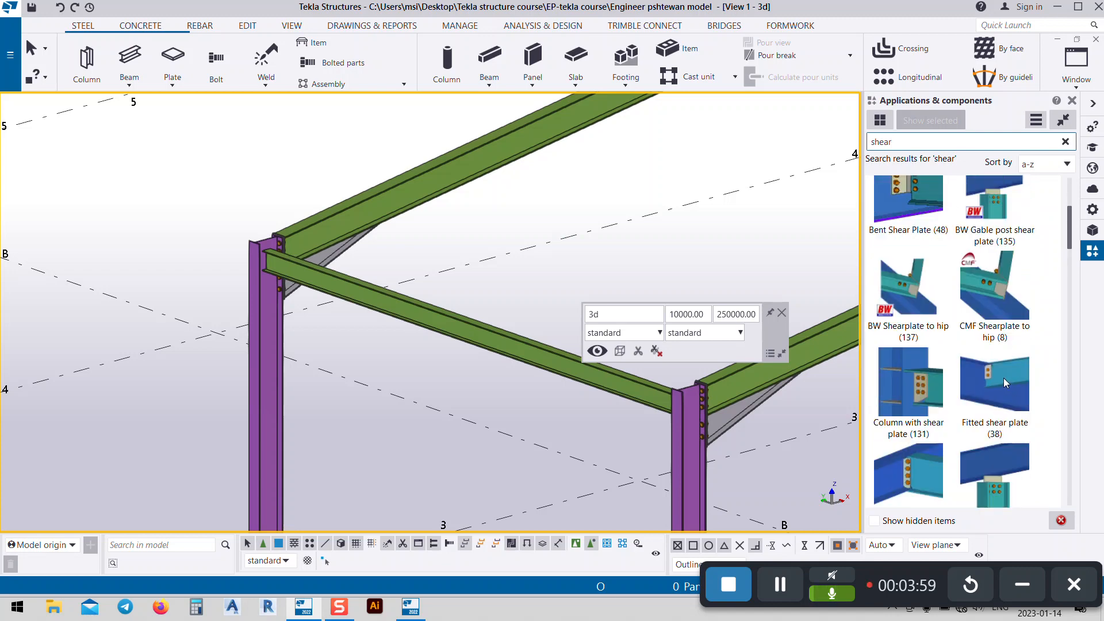
scroll(1002, 378, "up", 2)
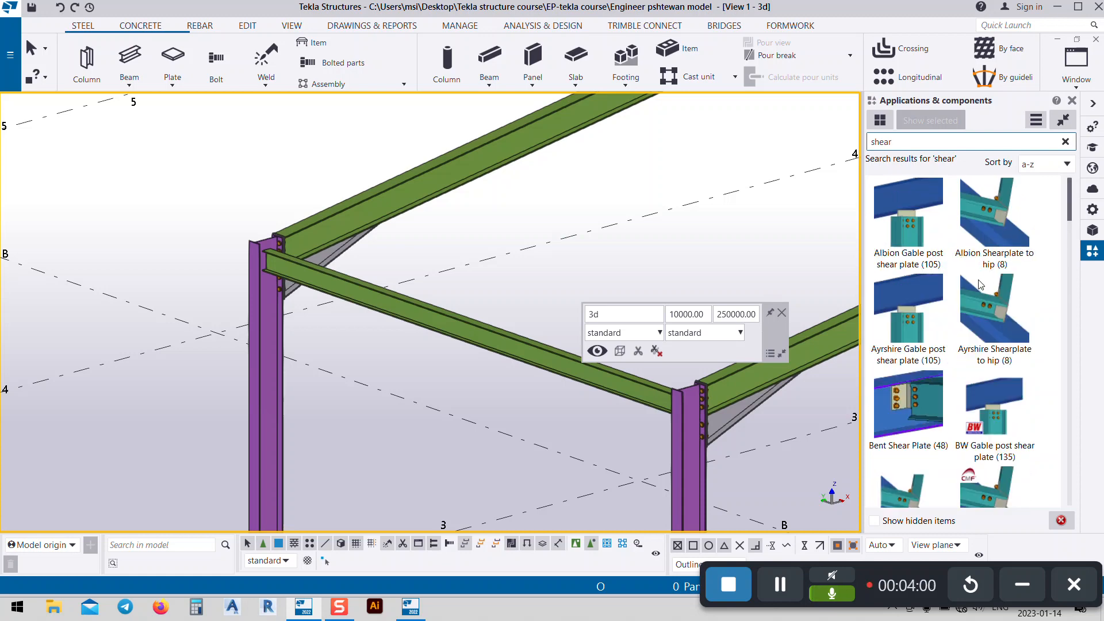
scroll(970, 241, "down", 1)
scroll(969, 243, "down", 3)
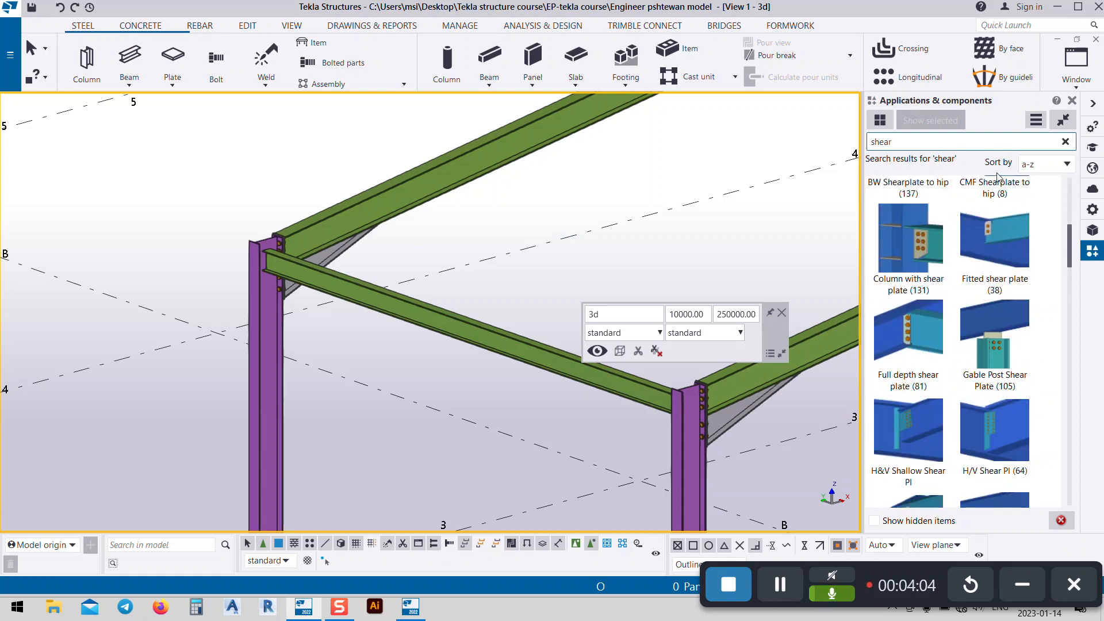
left_click(1064, 141)
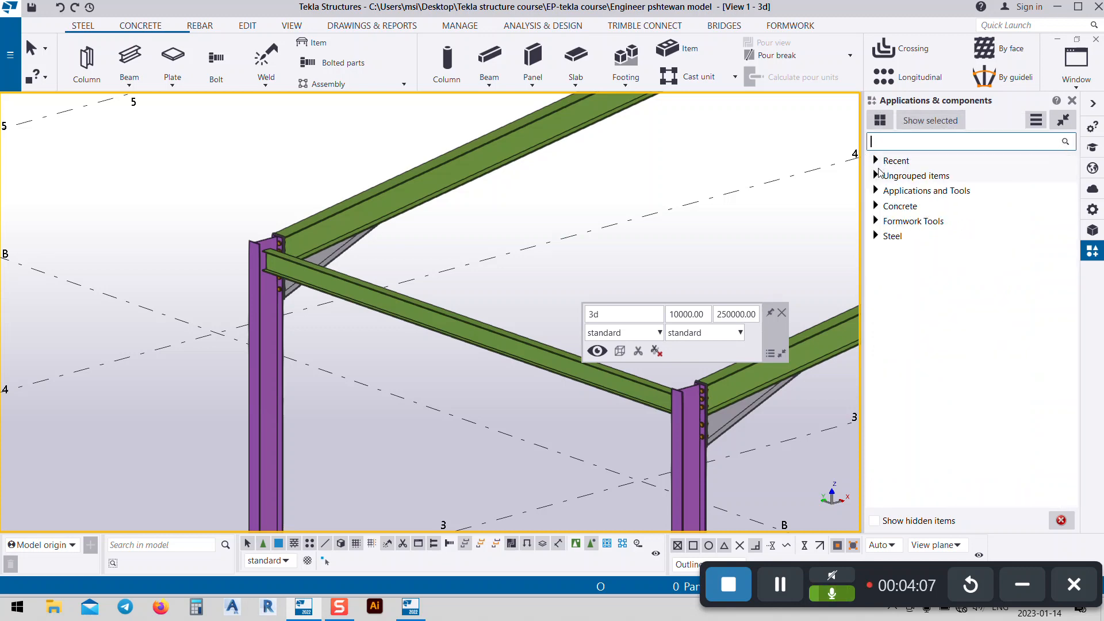
- Expand the Steel group of the component catalog and examine the Base Plates, Beam Clamp and End Plates connections
left_click(878, 190)
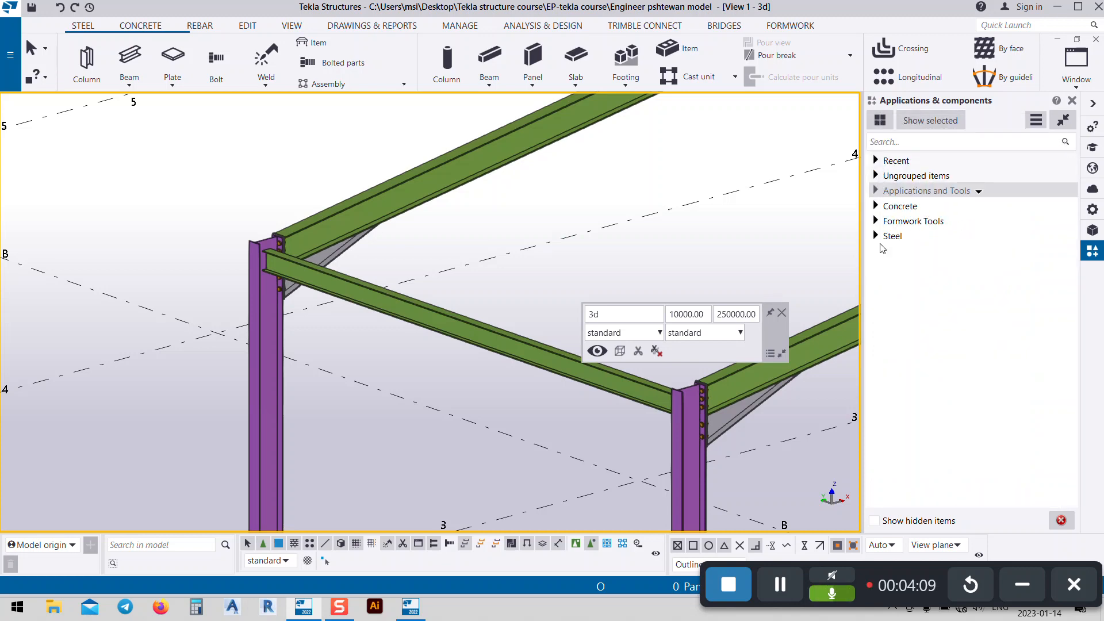
left_click(881, 244)
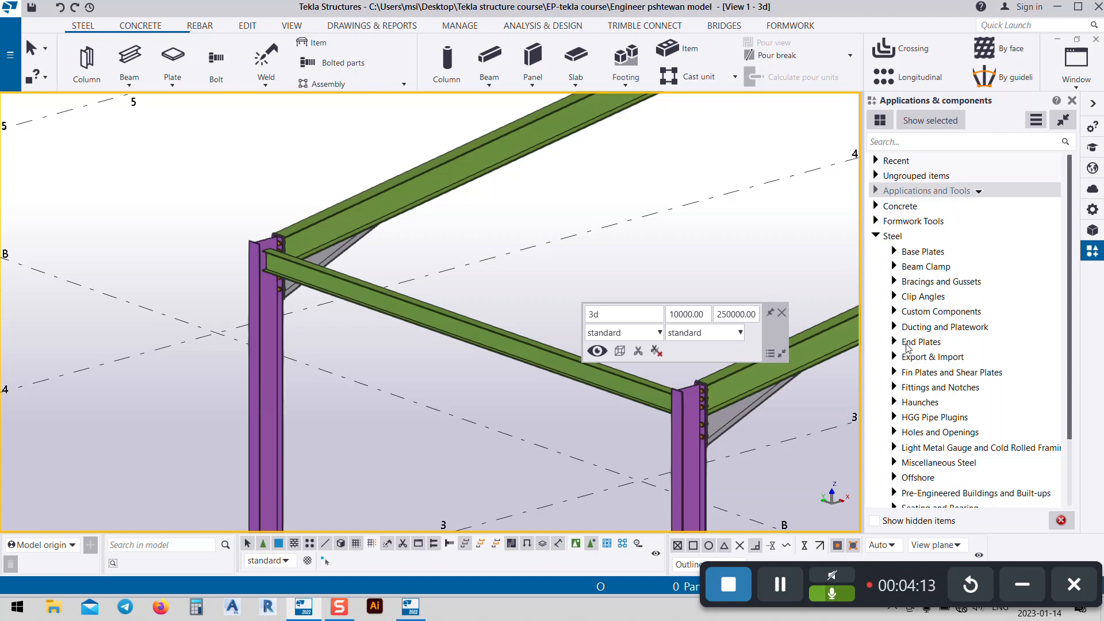
left_click(894, 265)
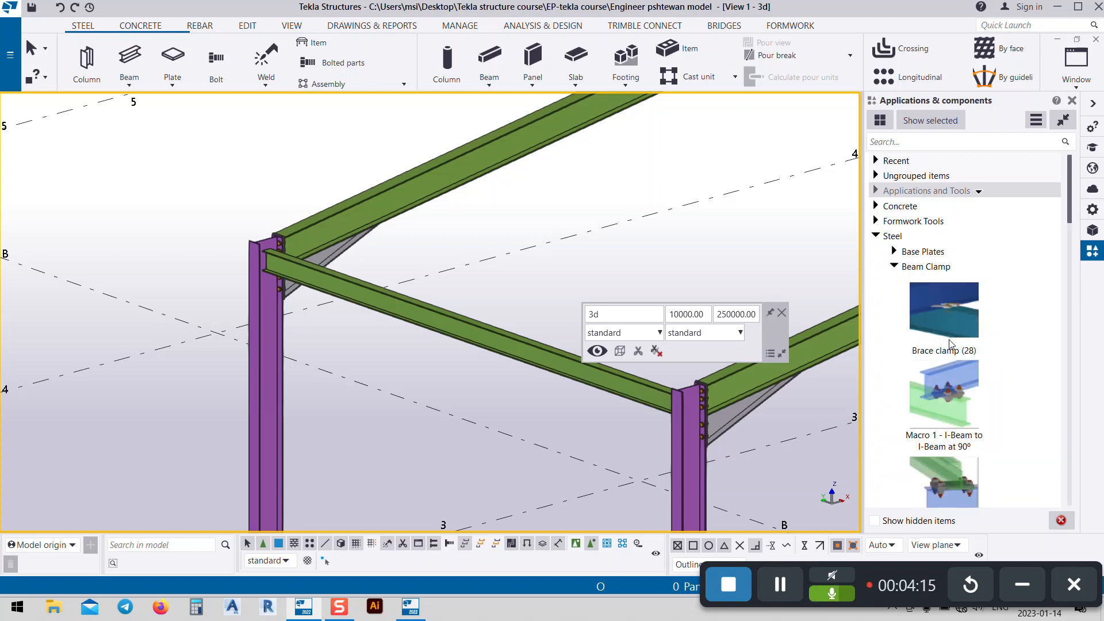
scroll(961, 440, "down", 10)
scroll(966, 446, "up", 10)
left_click(894, 252)
scroll(940, 299, "down", 15)
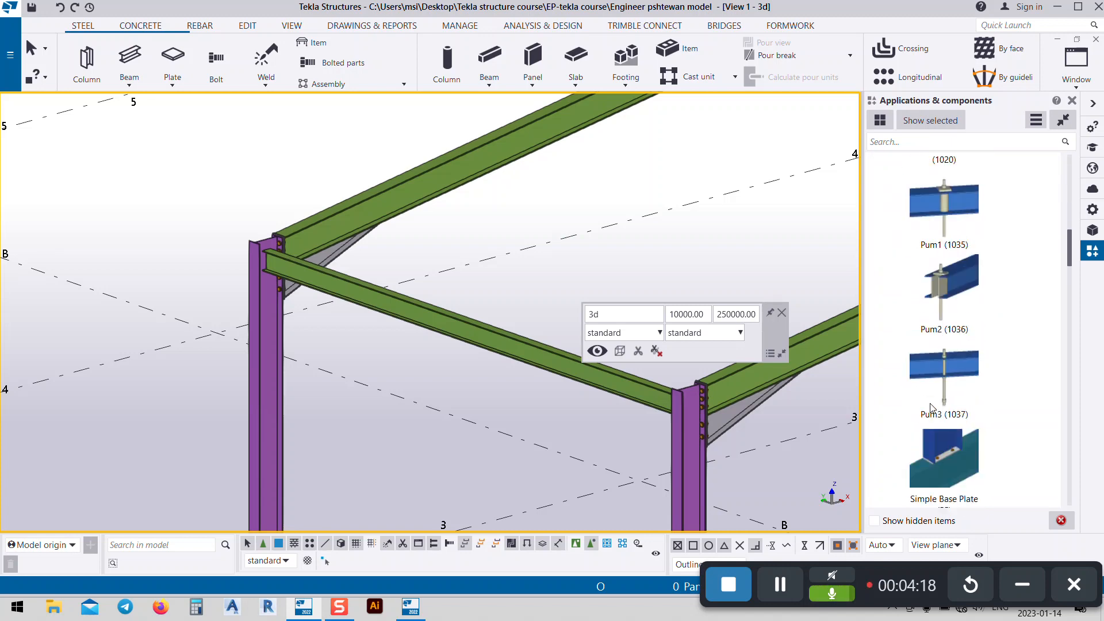
scroll(932, 356, "down", 10)
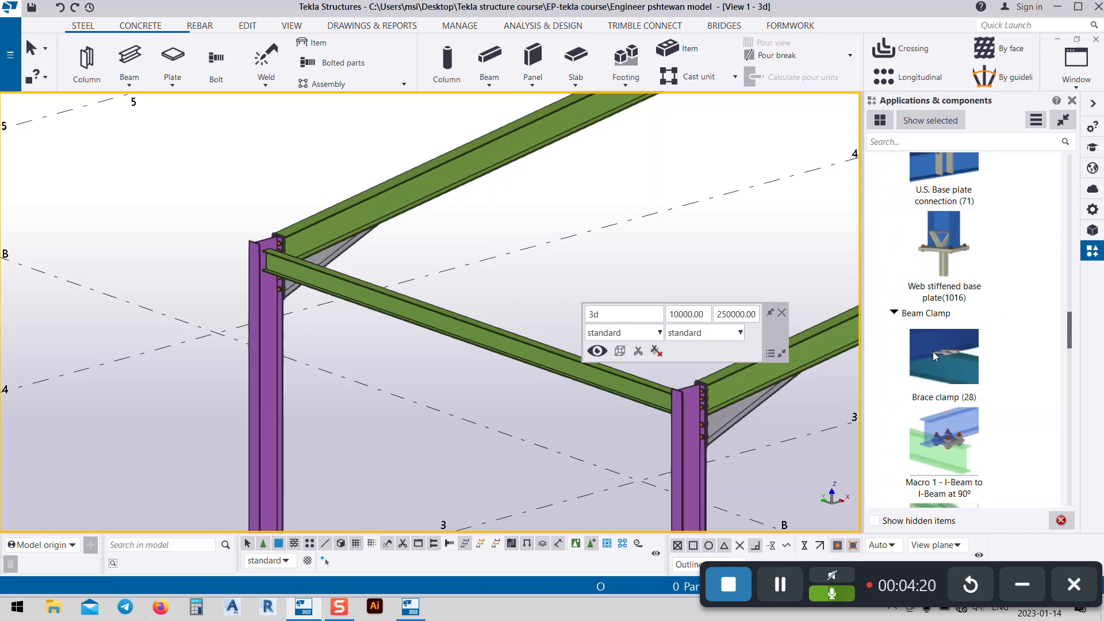
scroll(933, 351, "down", 10)
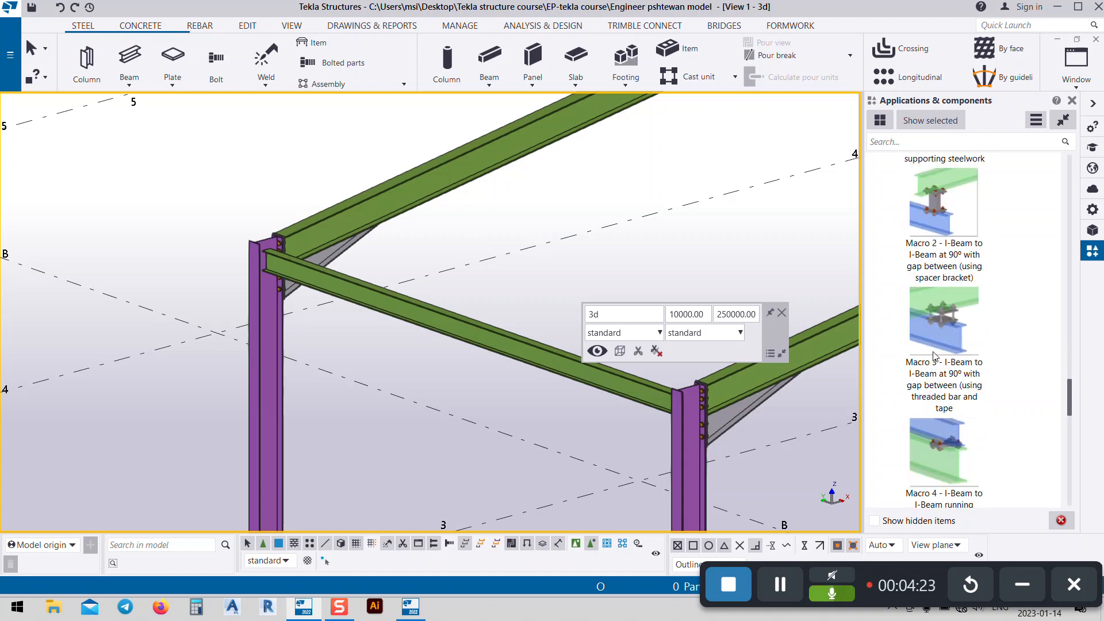
scroll(934, 356, "down", 15)
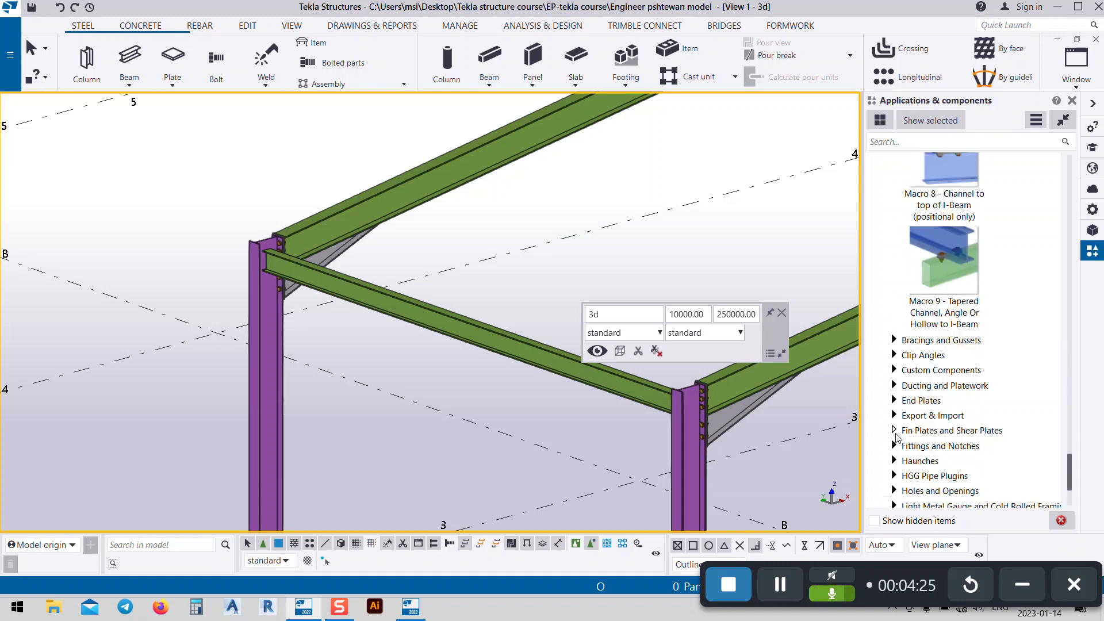
left_click(893, 401)
scroll(931, 423, "down", 3)
scroll(933, 422, "down", 8)
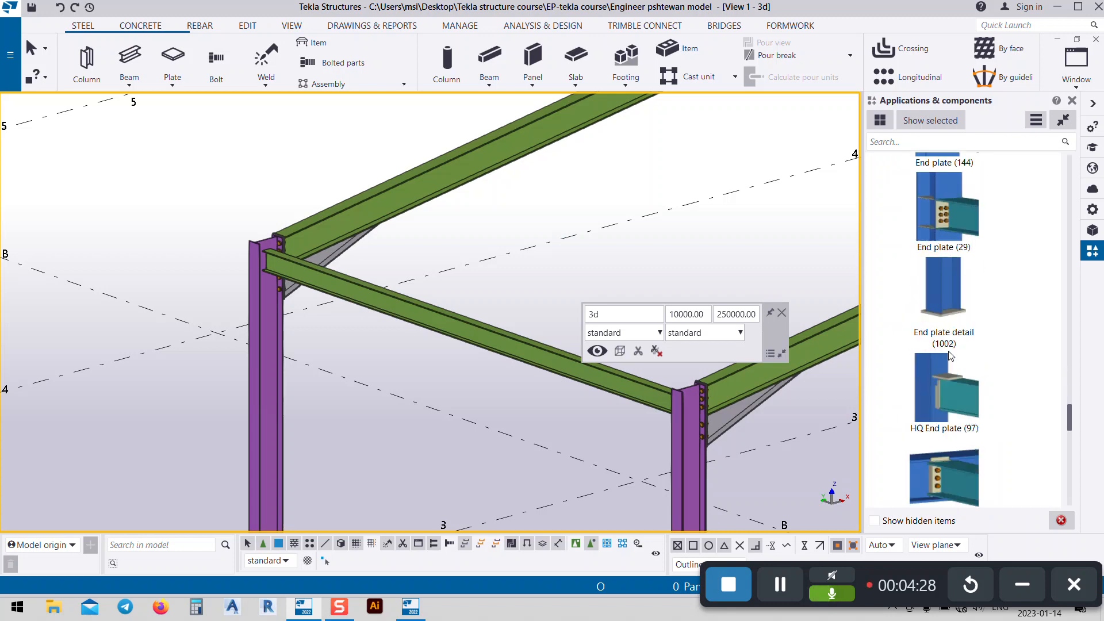
scroll(961, 382, "down", 6)
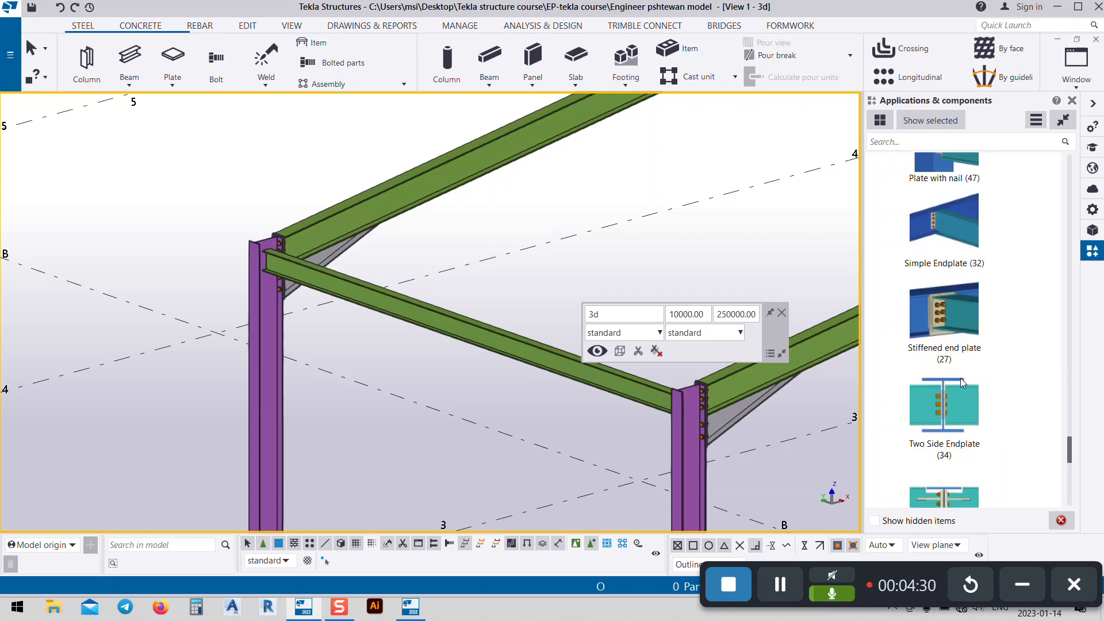
scroll(943, 340, "down", 5)
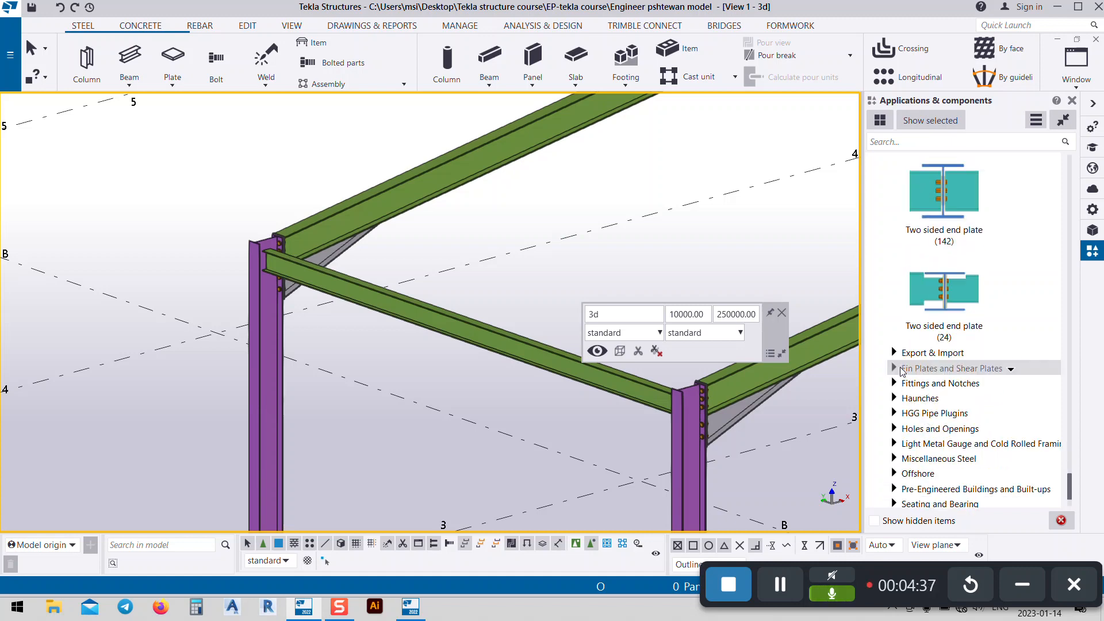
- Examine the Fin Plates and Shear Plates components for a connection that suits the beam and the column
left_click(895, 367)
scroll(954, 379, "down", 3)
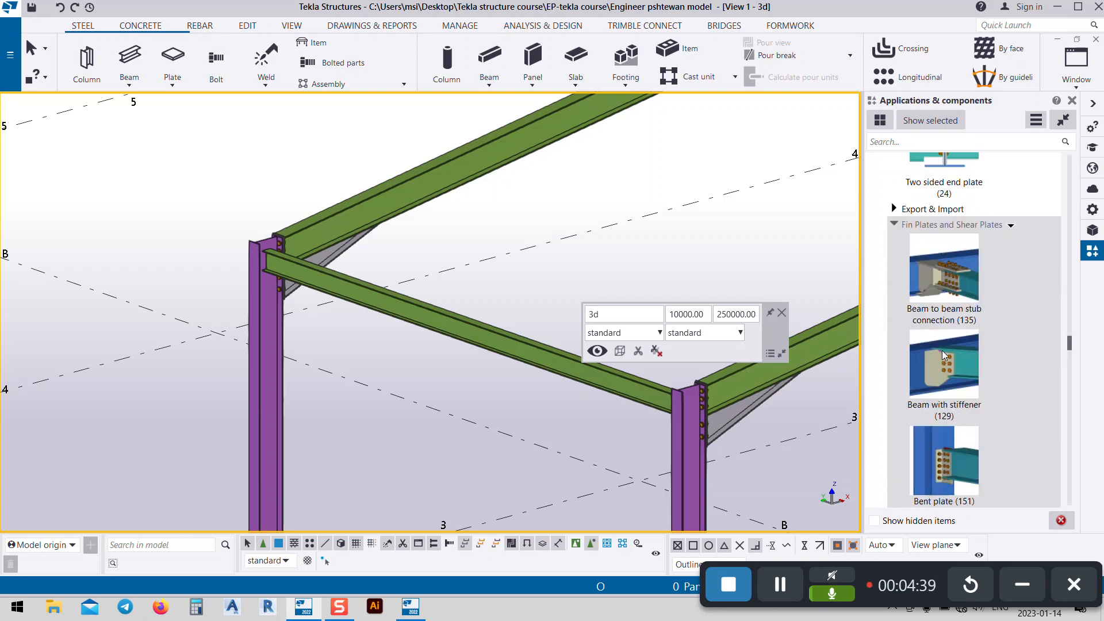
scroll(957, 386, "down", 4)
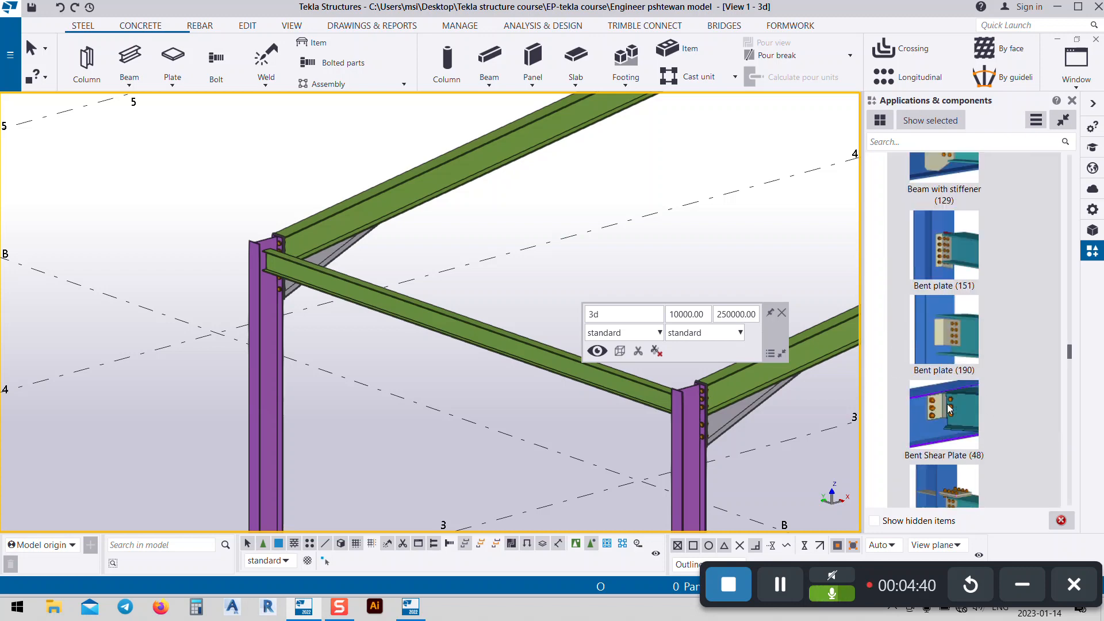
scroll(946, 377, "down", 1)
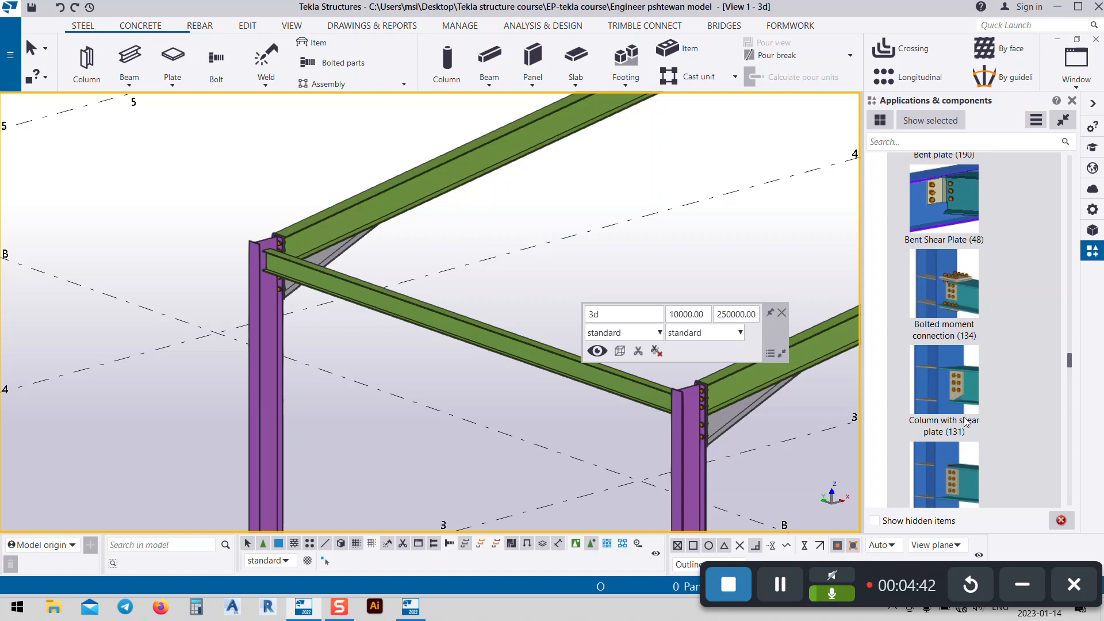
scroll(936, 385, "down", 1)
scroll(951, 419, "down", 2)
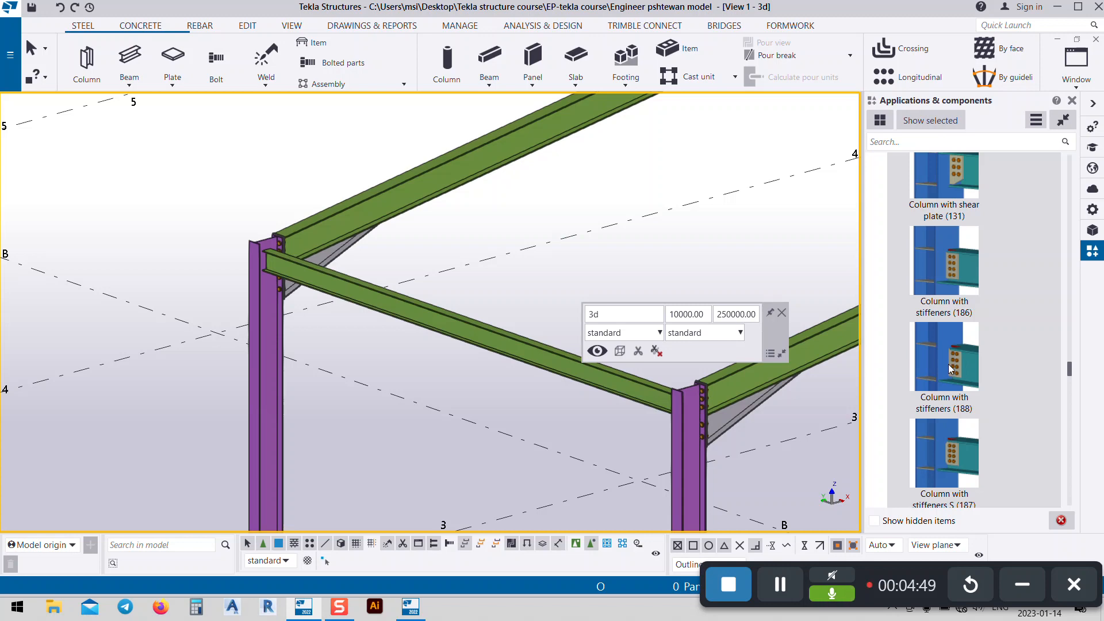
scroll(955, 366, "down", 2)
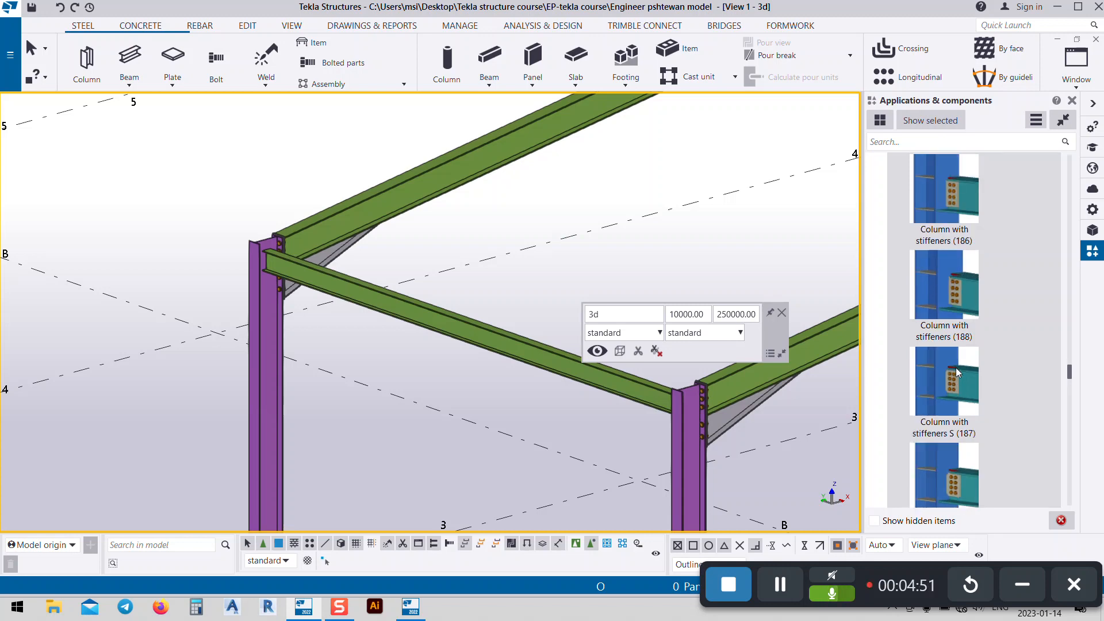
scroll(956, 371, "down", 2)
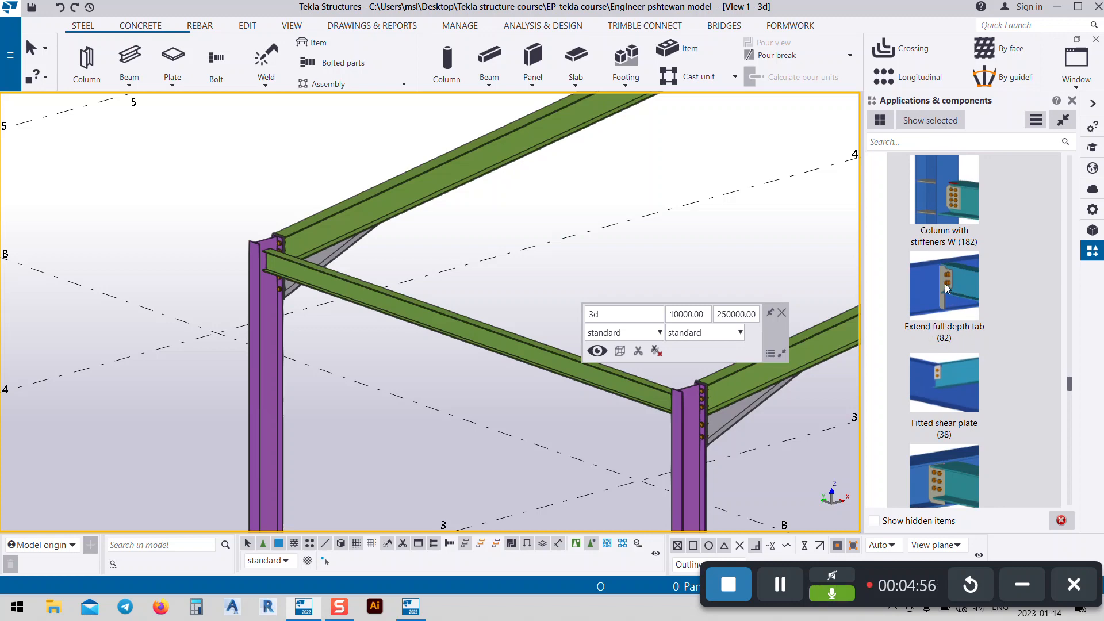
scroll(946, 289, "down", 1)
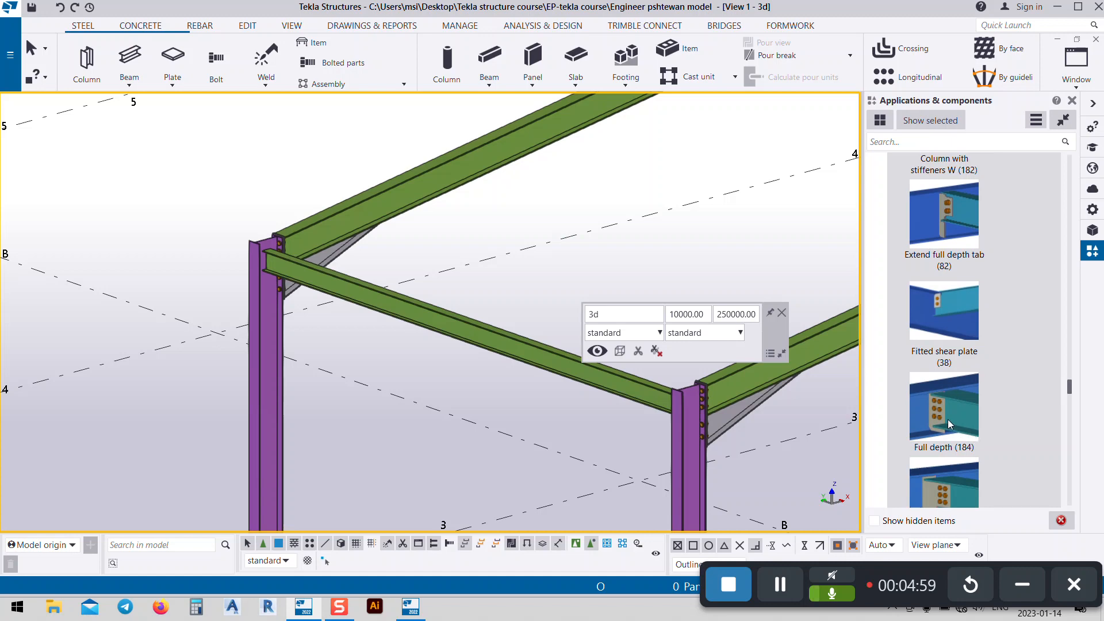
scroll(947, 418, "down", 1)
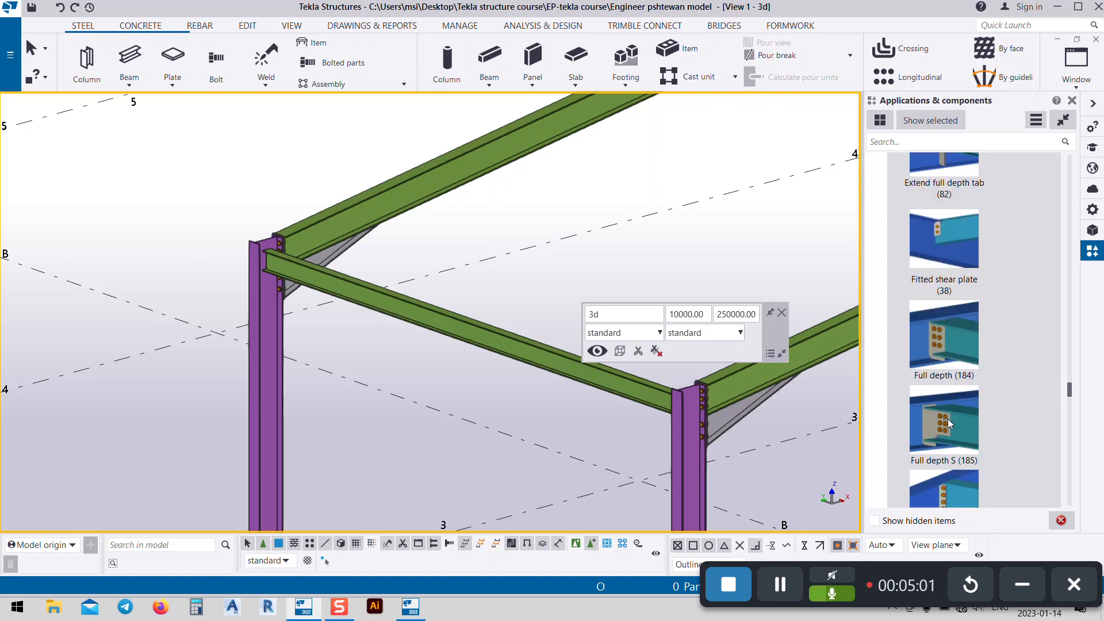
scroll(938, 395, "down", 1)
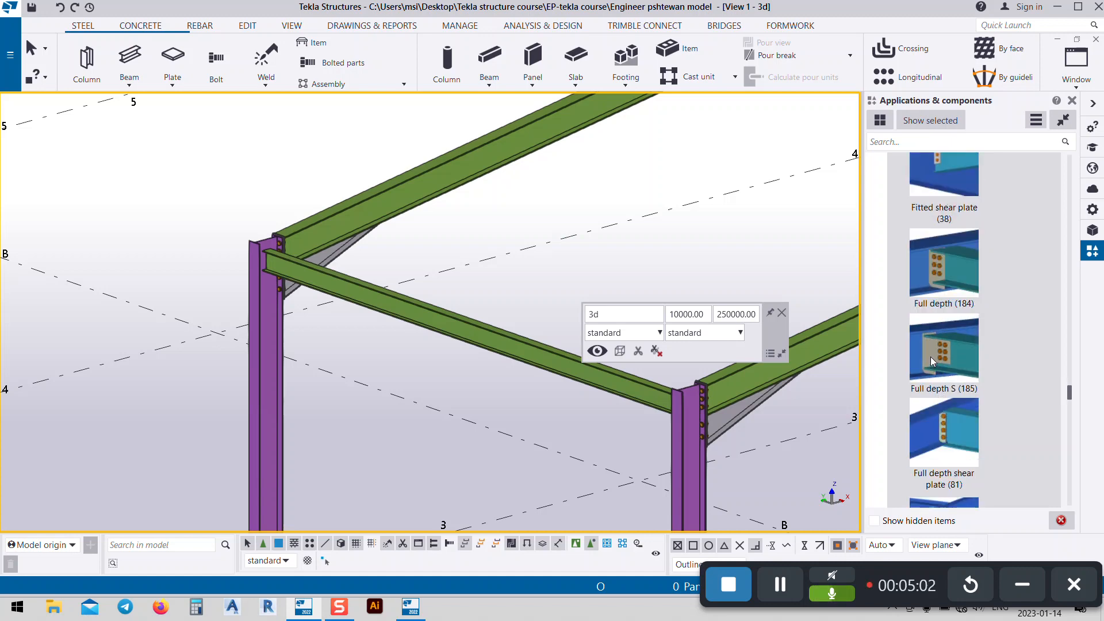
- Try a Full depth S (185) connection with the left-hand column as main part and the IPE200 beam as secondary part, and end the command
left_click(930, 357)
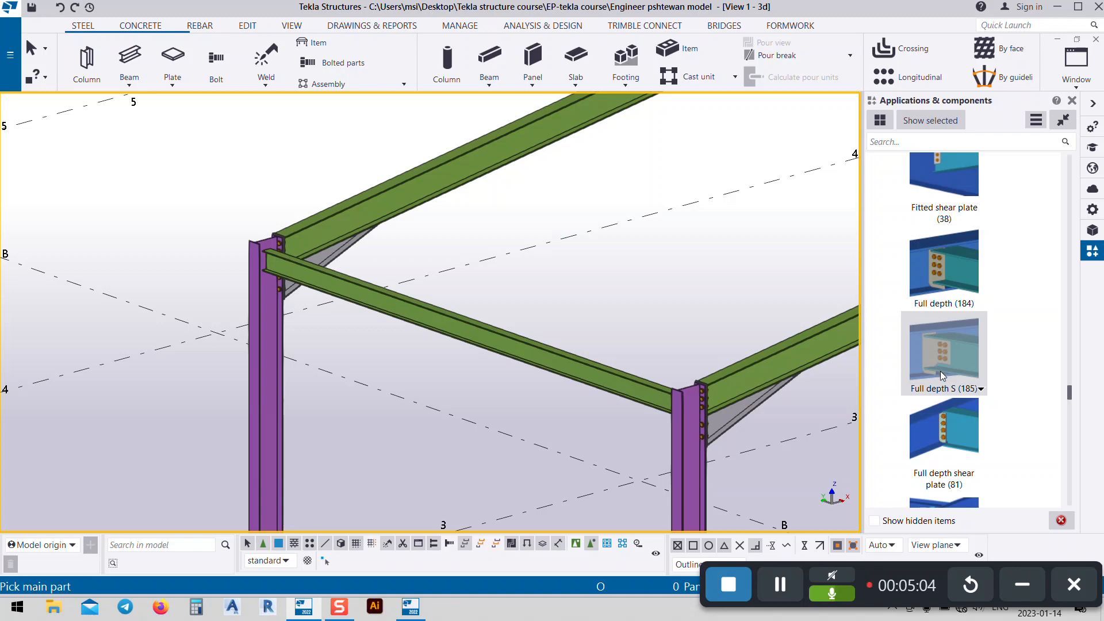
left_click(245, 288)
left_click(344, 299)
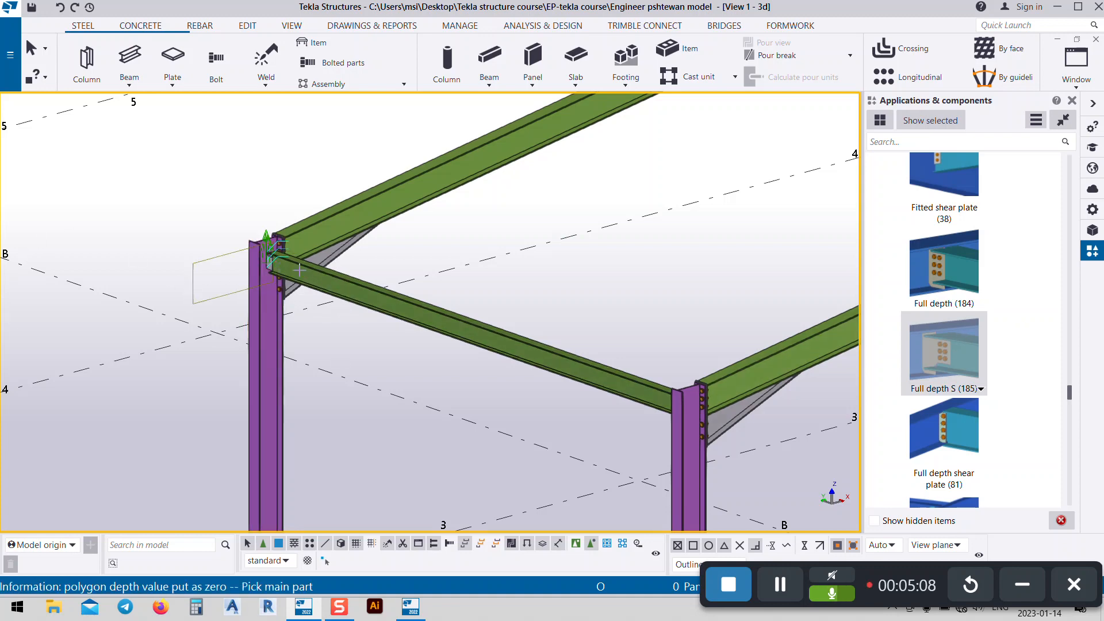
scroll(299, 270, "up", 8)
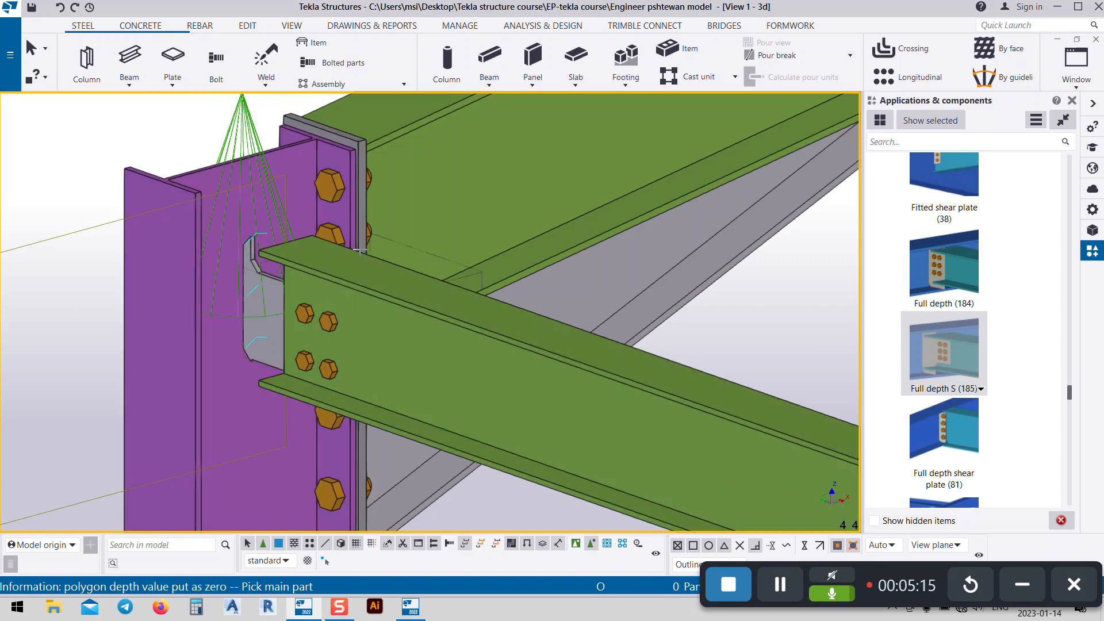
scroll(360, 251, "down", 3)
right_click(228, 102)
left_click(262, 117)
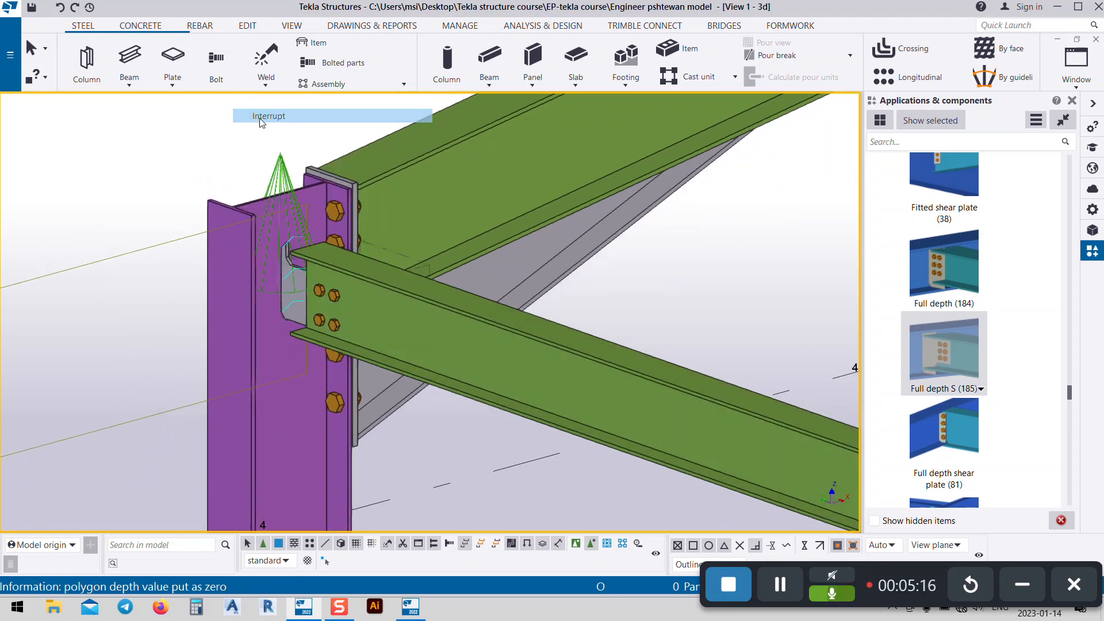
- Set the upper and lower plate edge gaps of the Full depth S (185) connection to 50 mm and modify the connection
scroll(285, 229, "up", 2)
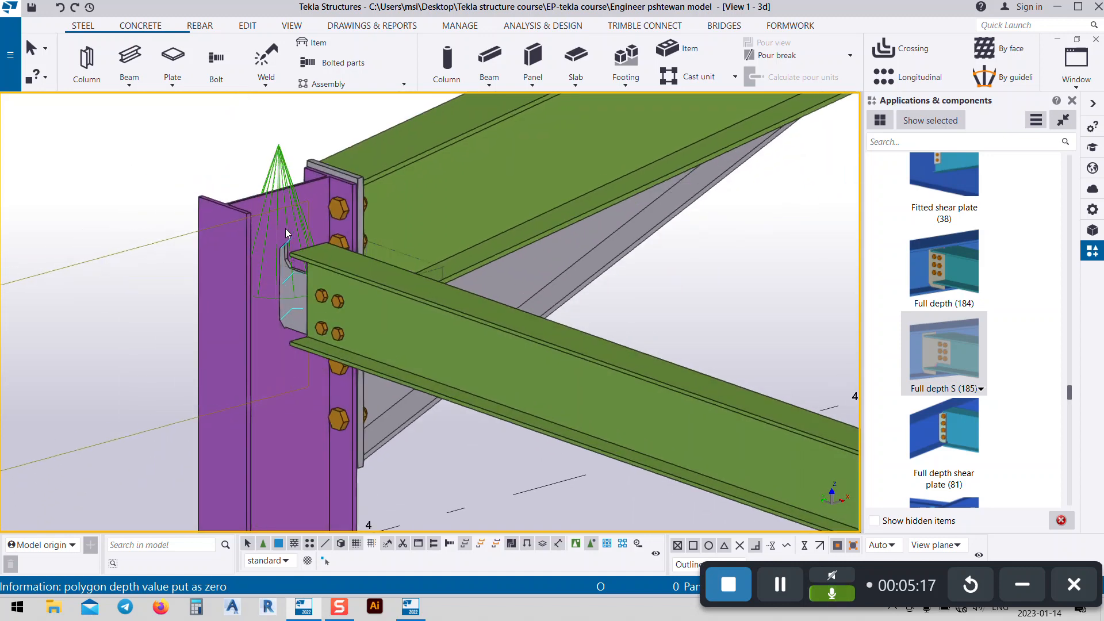
double_click(284, 160)
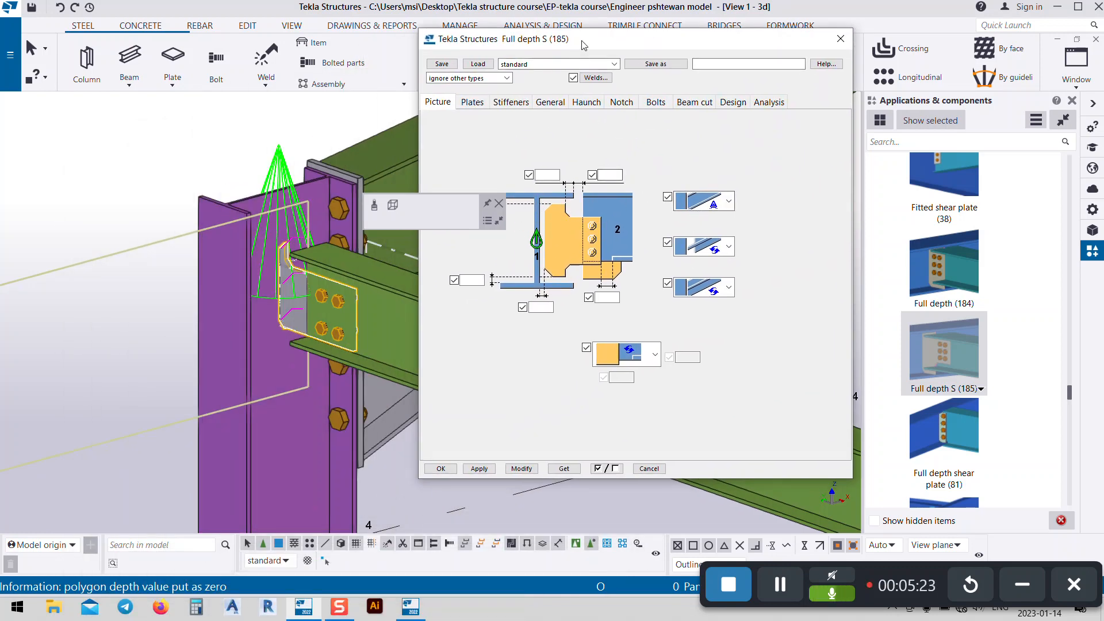
left_click_drag(583, 46, 697, 44)
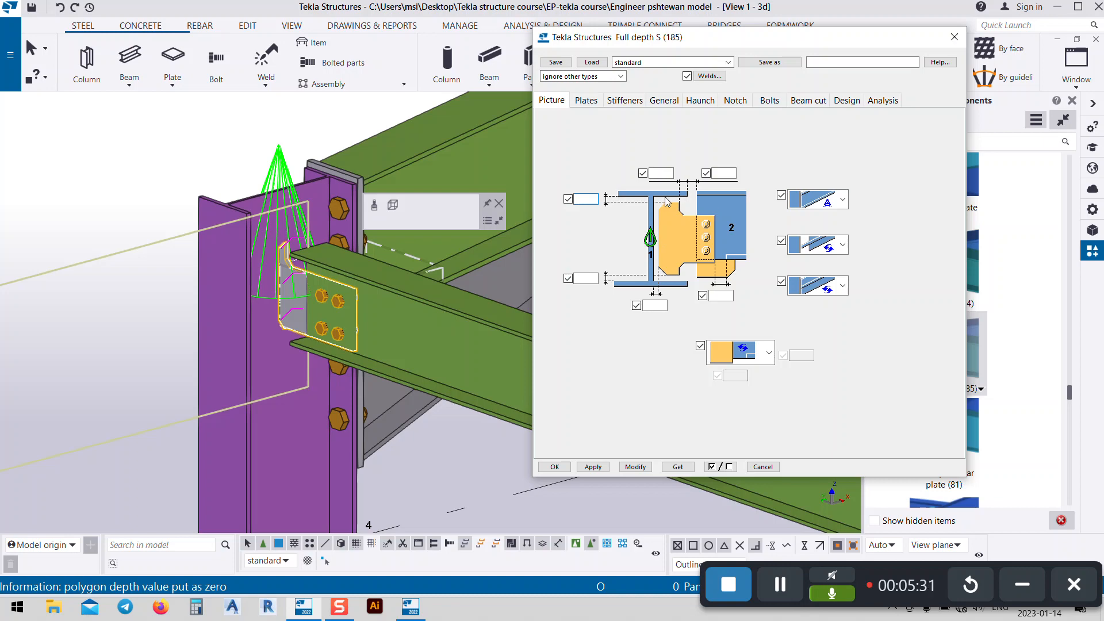
type("1")
left_click(628, 466)
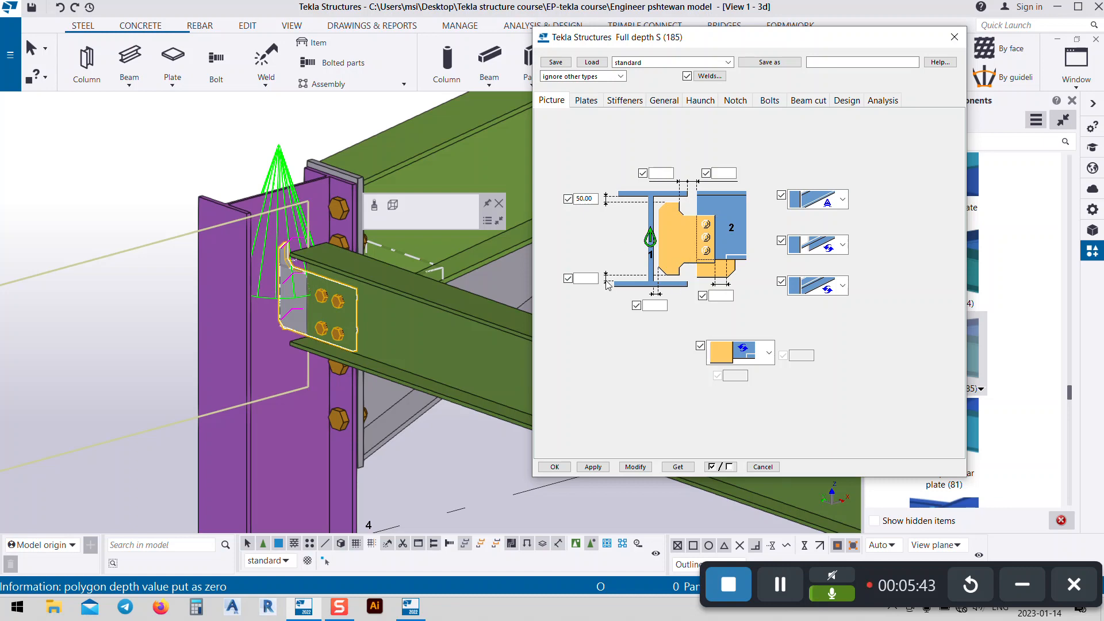
left_click(588, 279)
type("50")
left_click(635, 466)
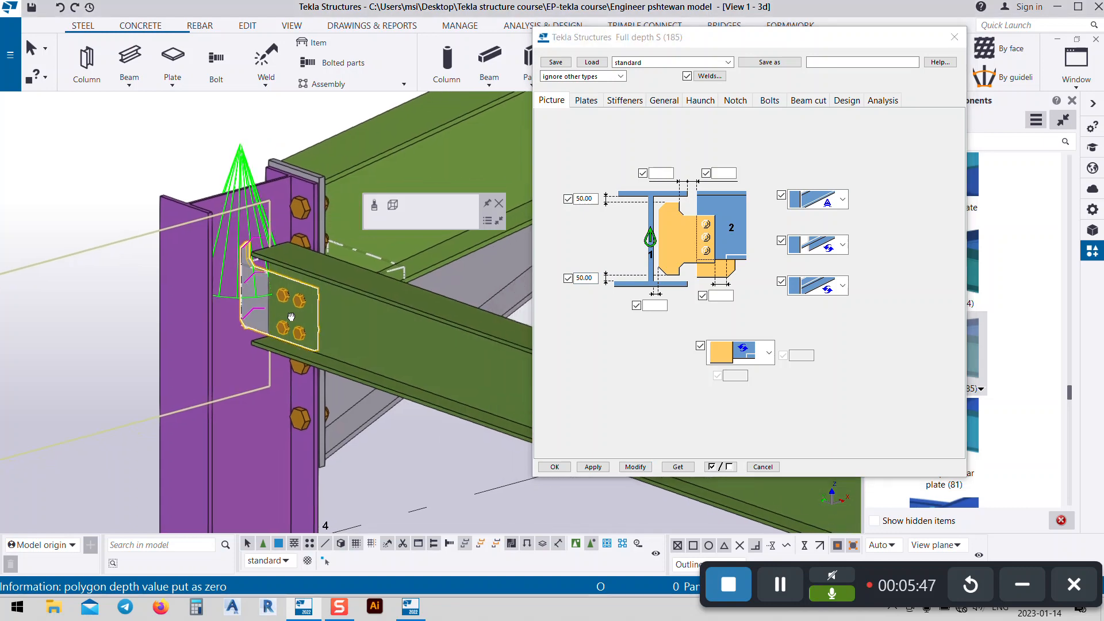
- Review the bolt settings of the Full depth S (185) connection and close its properties
scroll(330, 259, "up", 3)
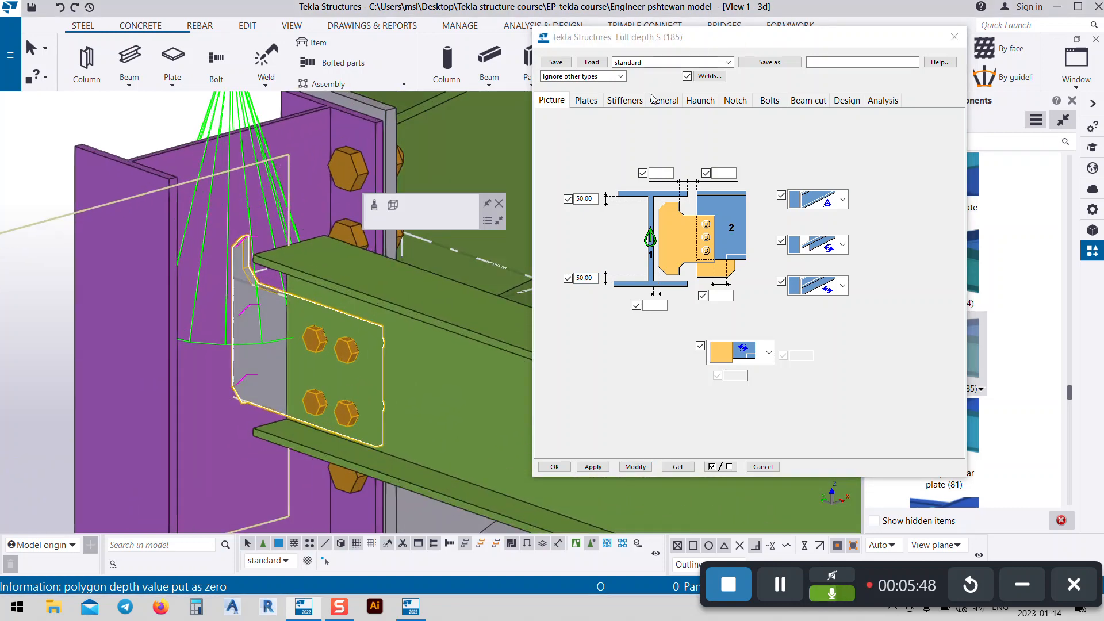
left_click(593, 99)
left_click(779, 101)
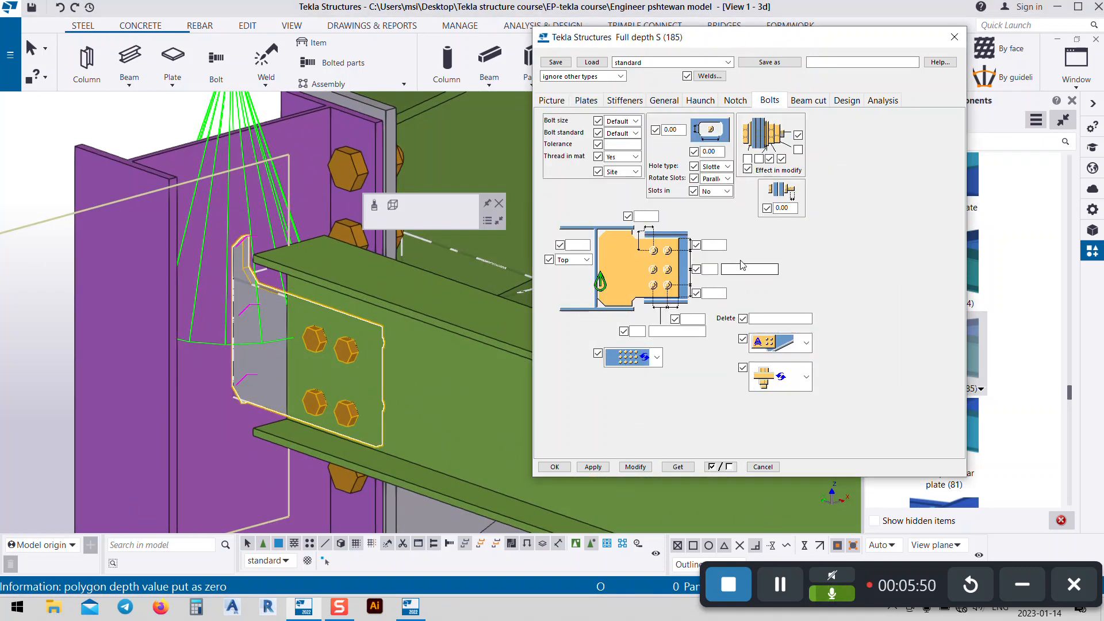
left_click(561, 100)
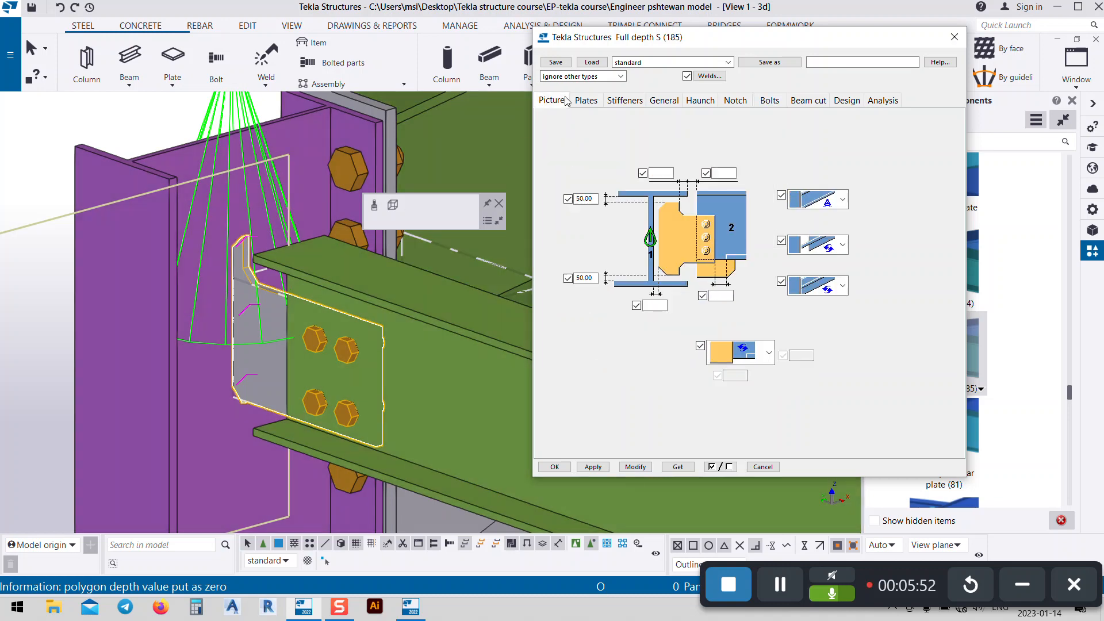
left_click(953, 37)
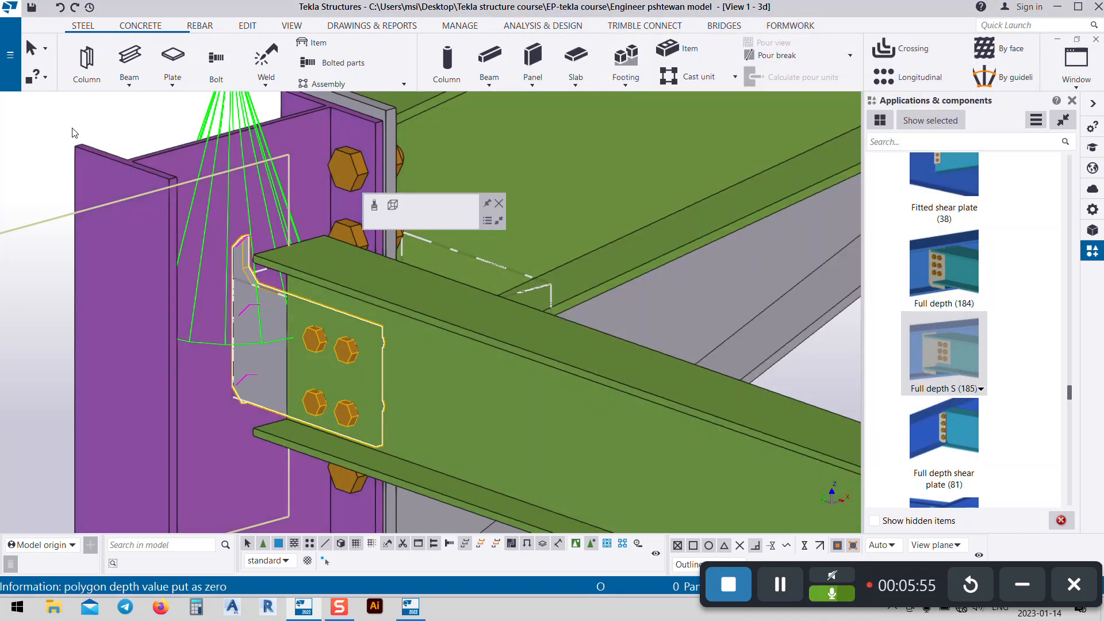
- Delete the Full depth S (185) connection between the IPE200 beam and the column
left_click(72, 128)
scroll(258, 314, "up", 2)
left_click(270, 299)
scroll(272, 300, "down", 2)
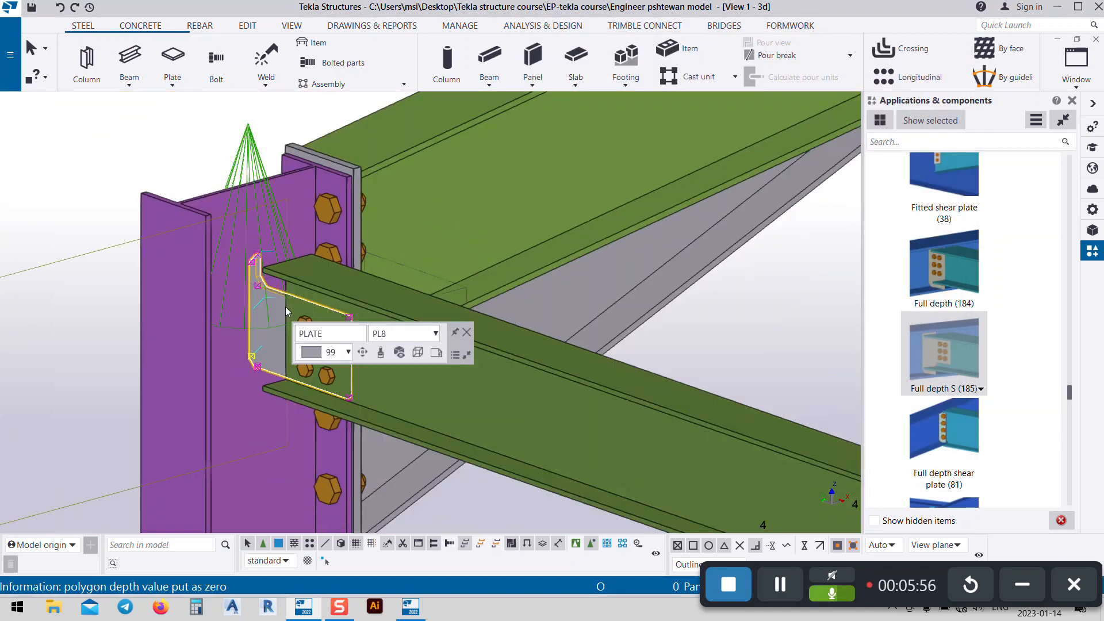
left_click(202, 128)
left_click(248, 142)
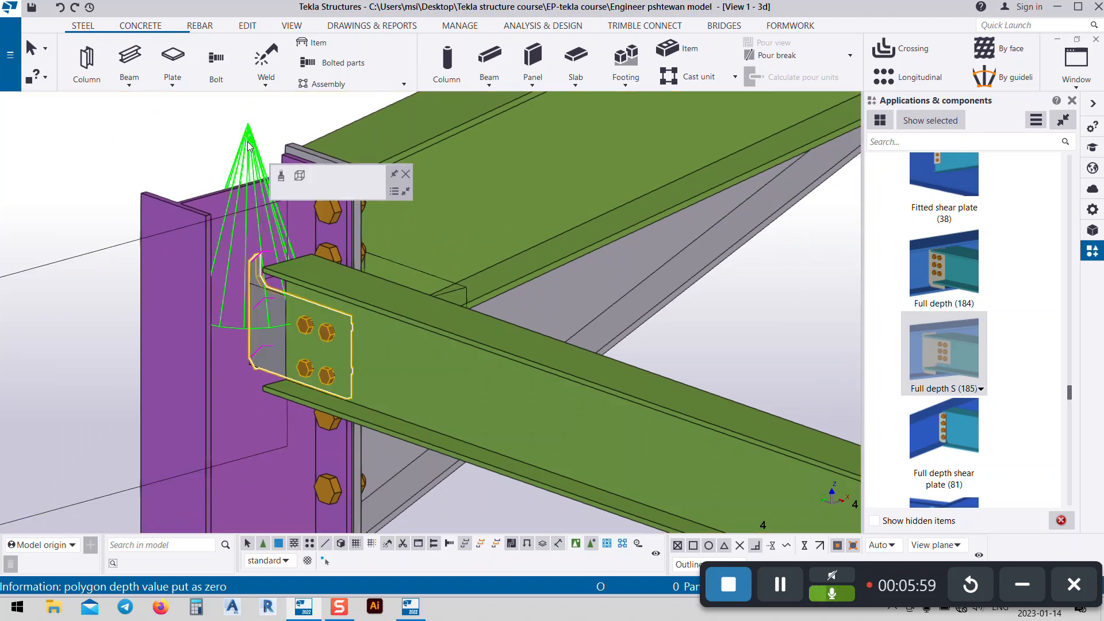
key("Delete")
scroll(1002, 297, "down", 1)
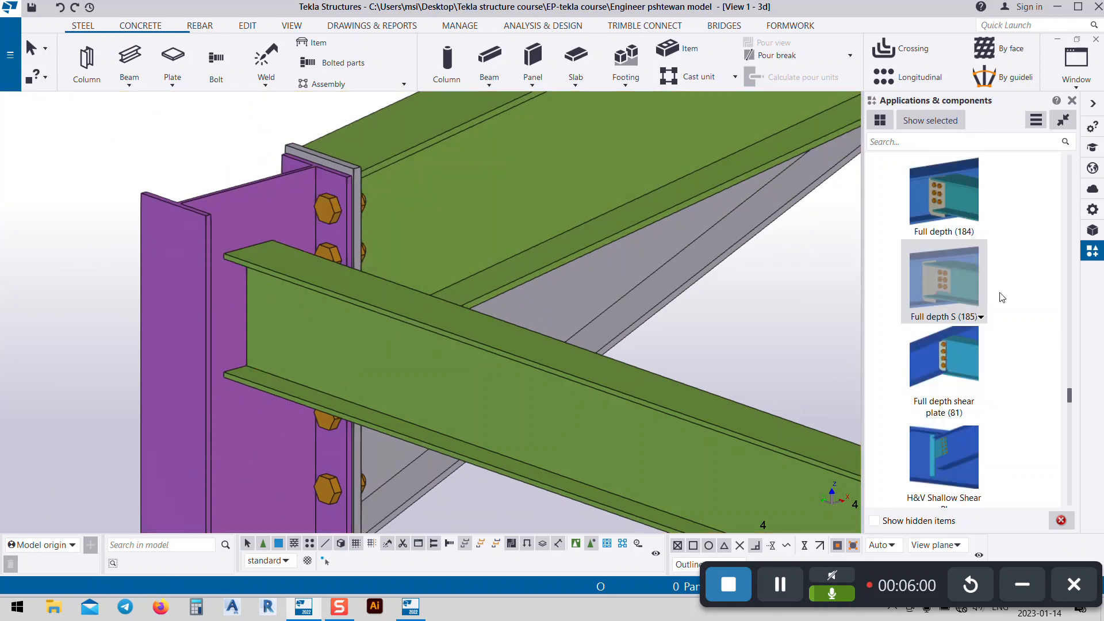
- Apply a Shear Pl Parallel (40) connection with the column as main part and the IPE200 beam as secondary part, and end the command
scroll(1002, 298, "down", 4)
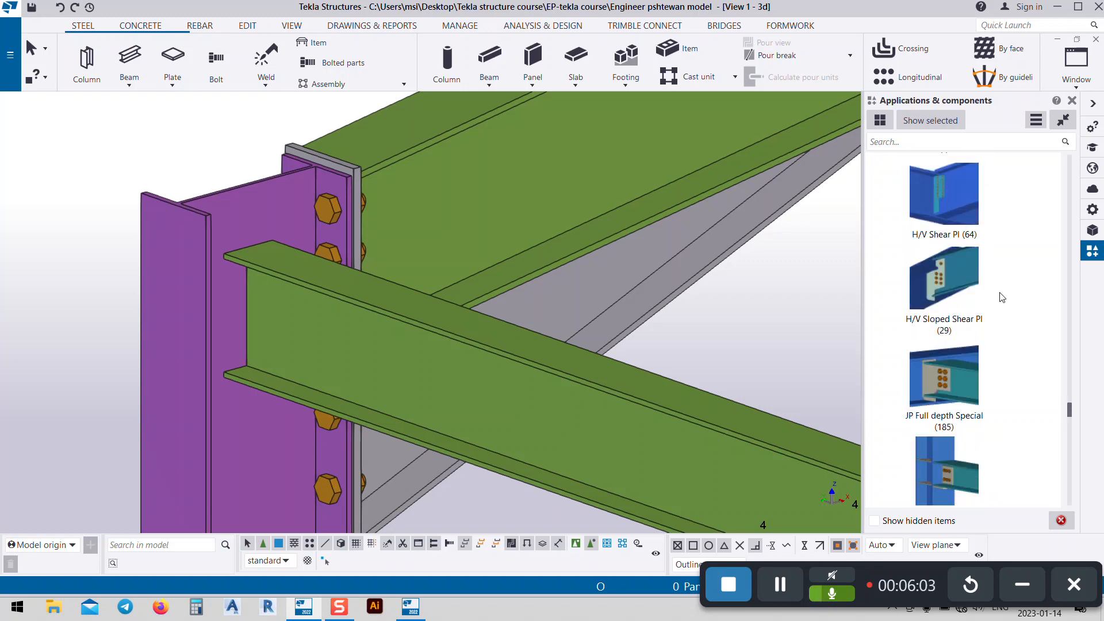
scroll(1002, 298, "down", 2)
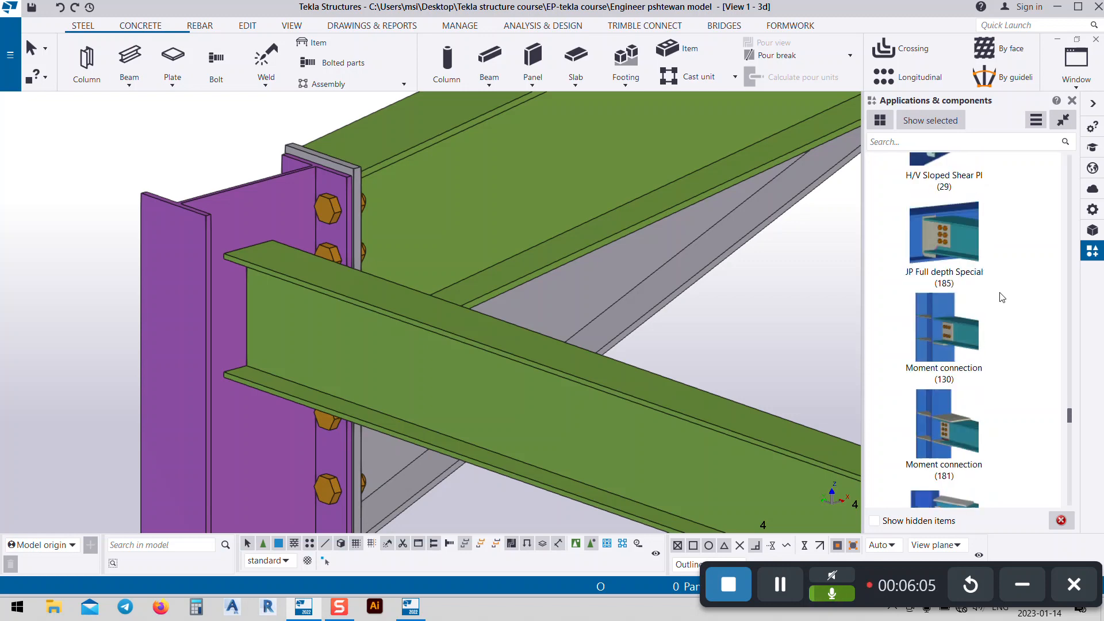
scroll(969, 368, "down", 3)
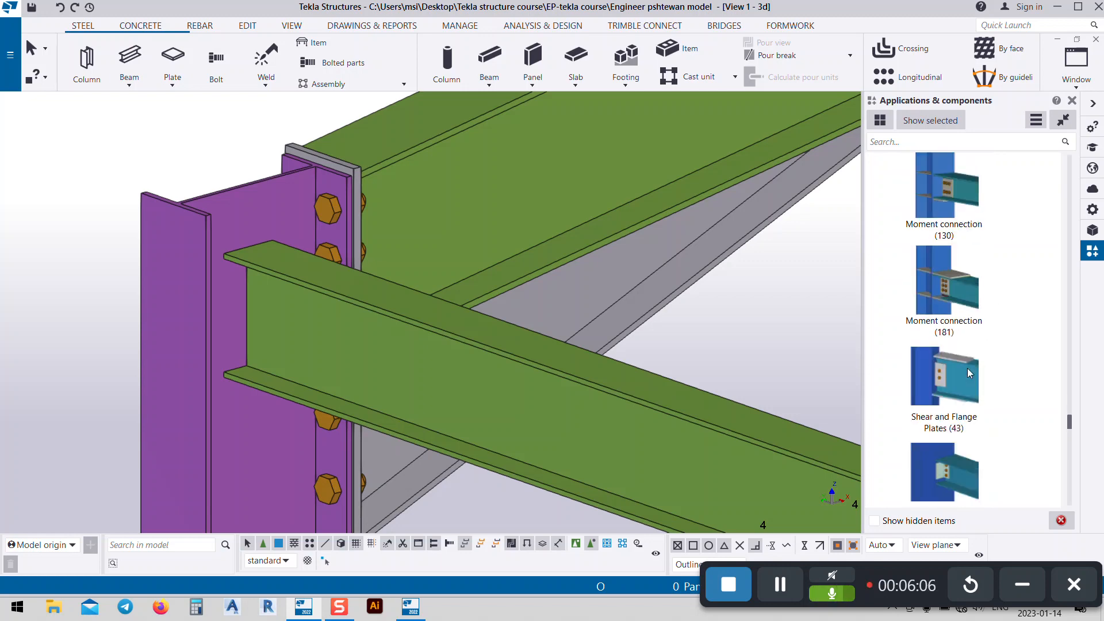
scroll(972, 408, "down", 4)
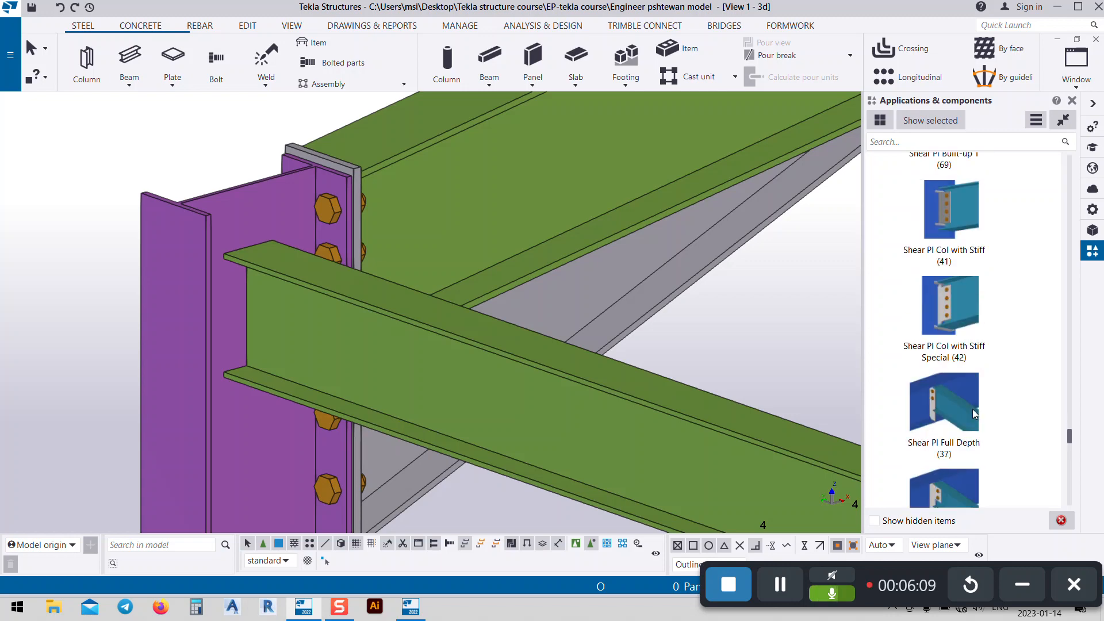
scroll(972, 409, "down", 2)
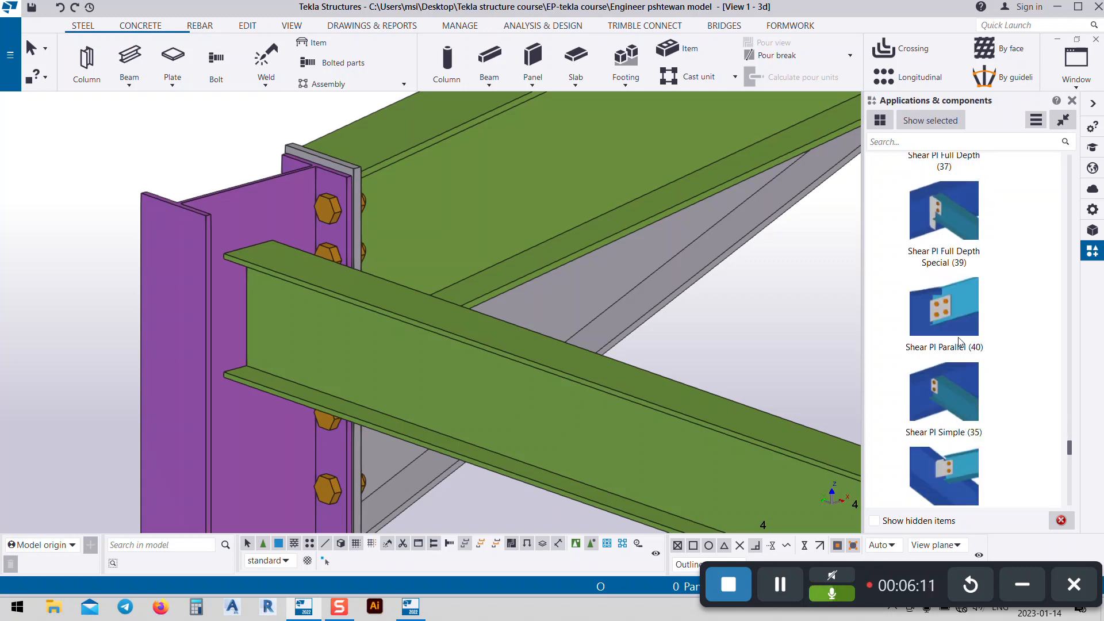
left_click(943, 310)
left_click(180, 226)
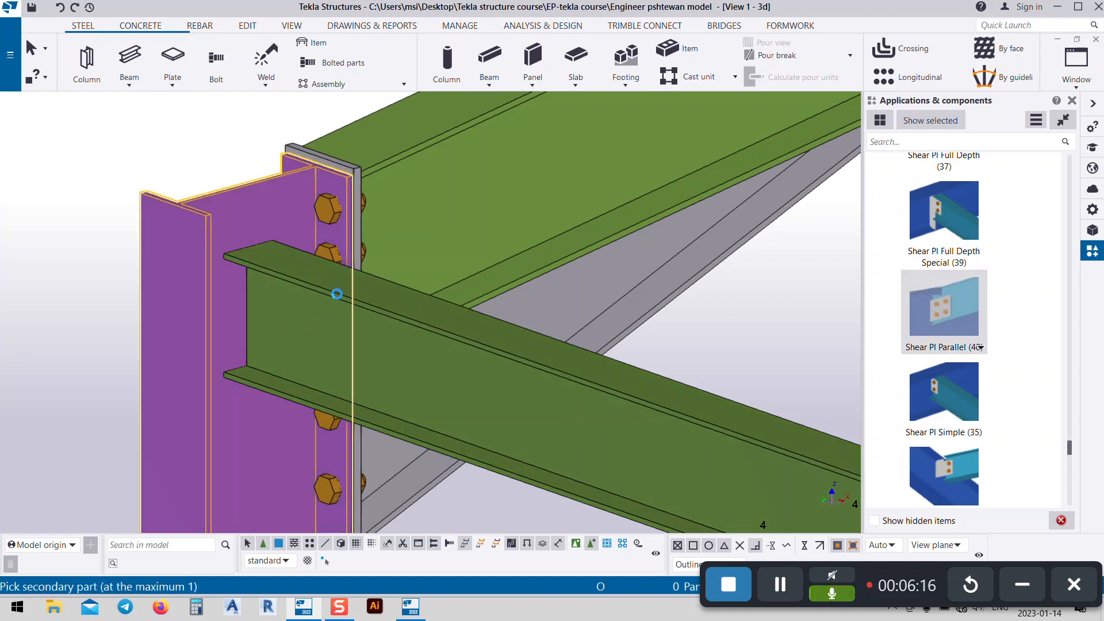
left_click(261, 327)
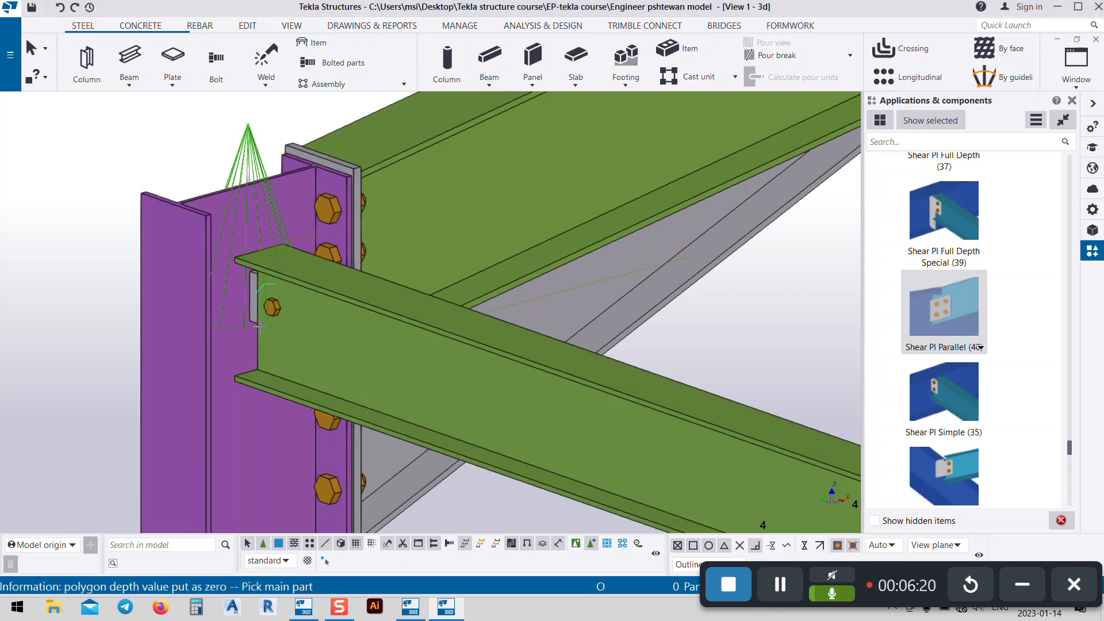
right_click(235, 124)
left_click(255, 131)
- Open the properties of the Shear Pl Parallel (40) connection, set the shear plate thickness to 10 mm and modify the connection
scroll(489, 236, "down", 2)
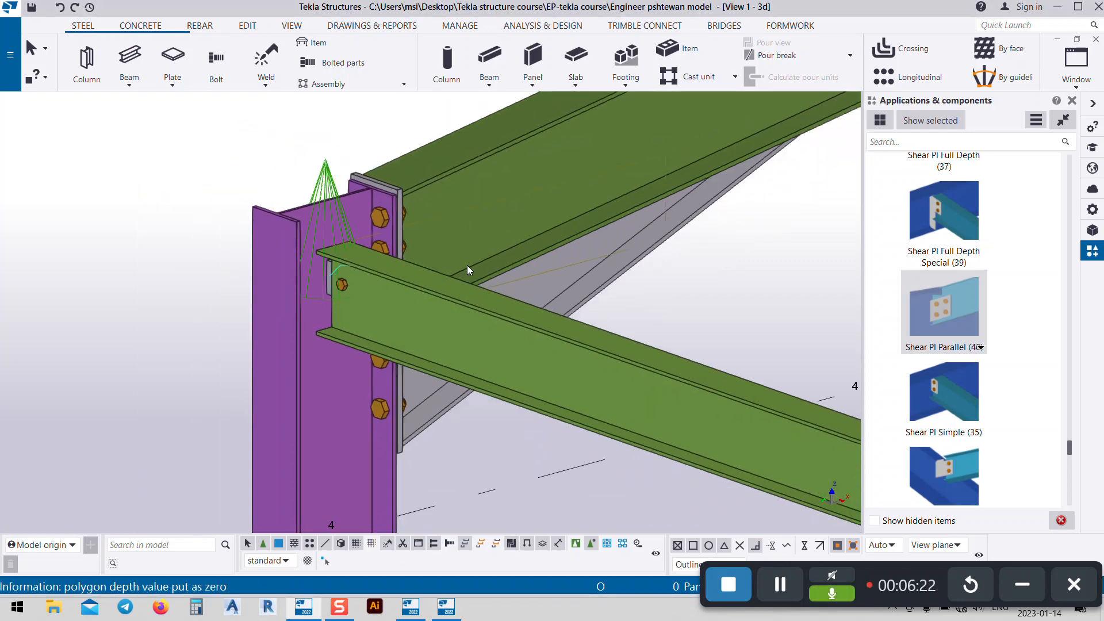
key("v")
left_click(318, 252)
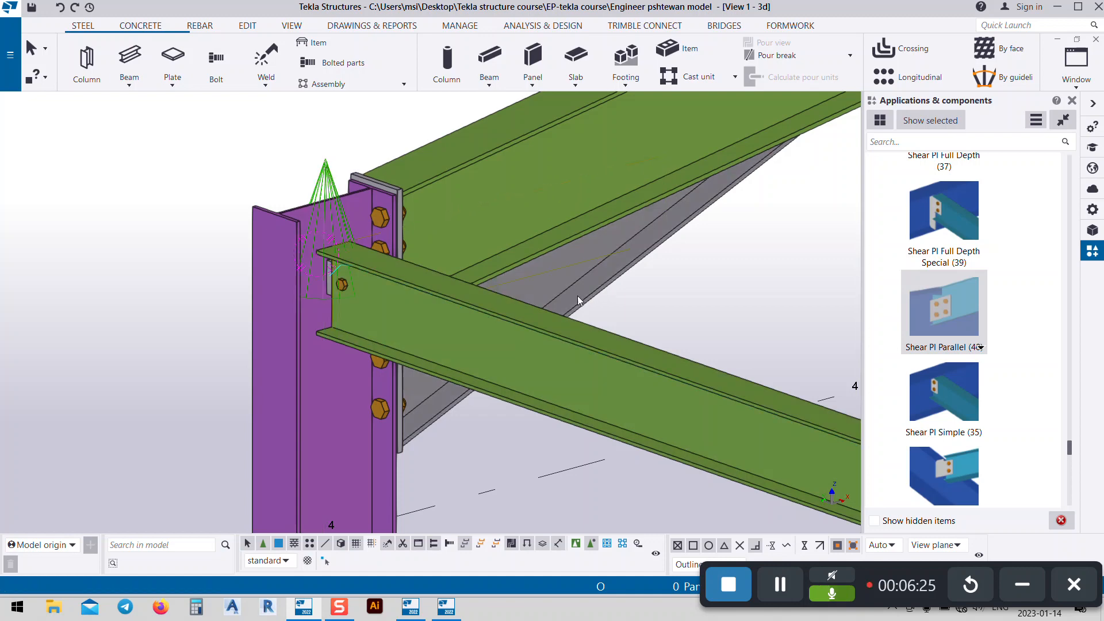
middle_click_drag(577, 295, 341, 283, "ctrl")
double_click(343, 190)
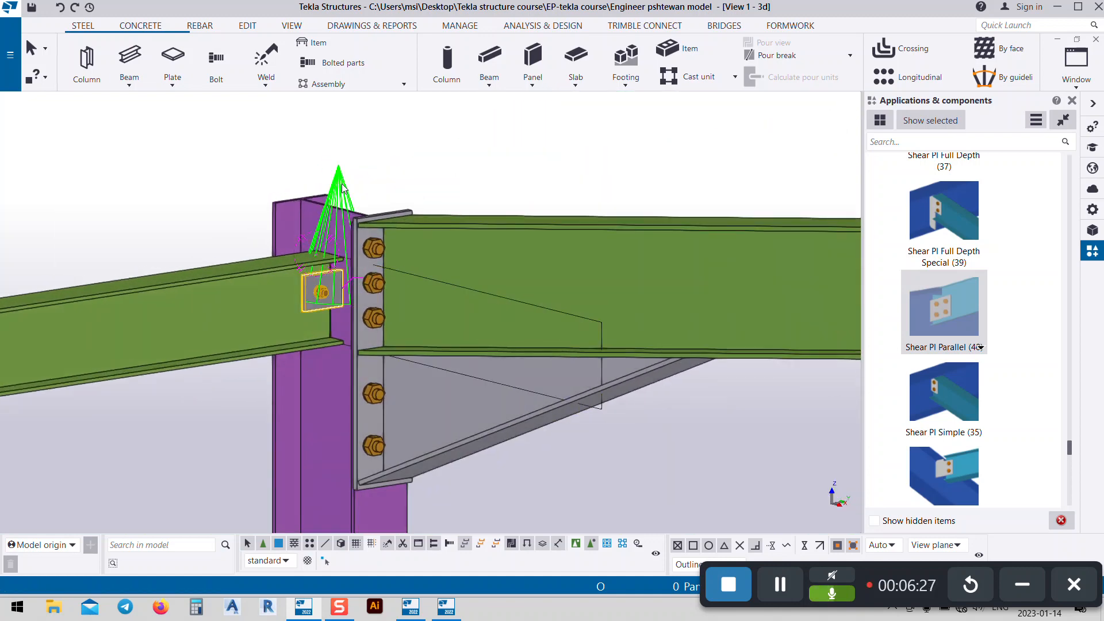
left_click_drag(343, 157, 924, 96)
left_click(701, 159)
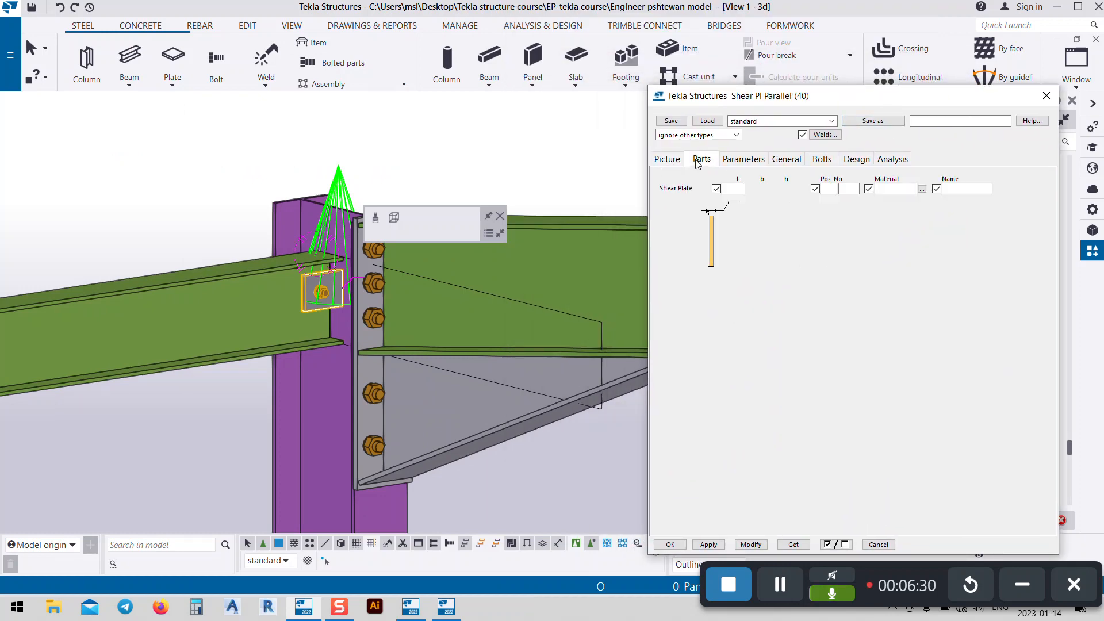
left_click(740, 188)
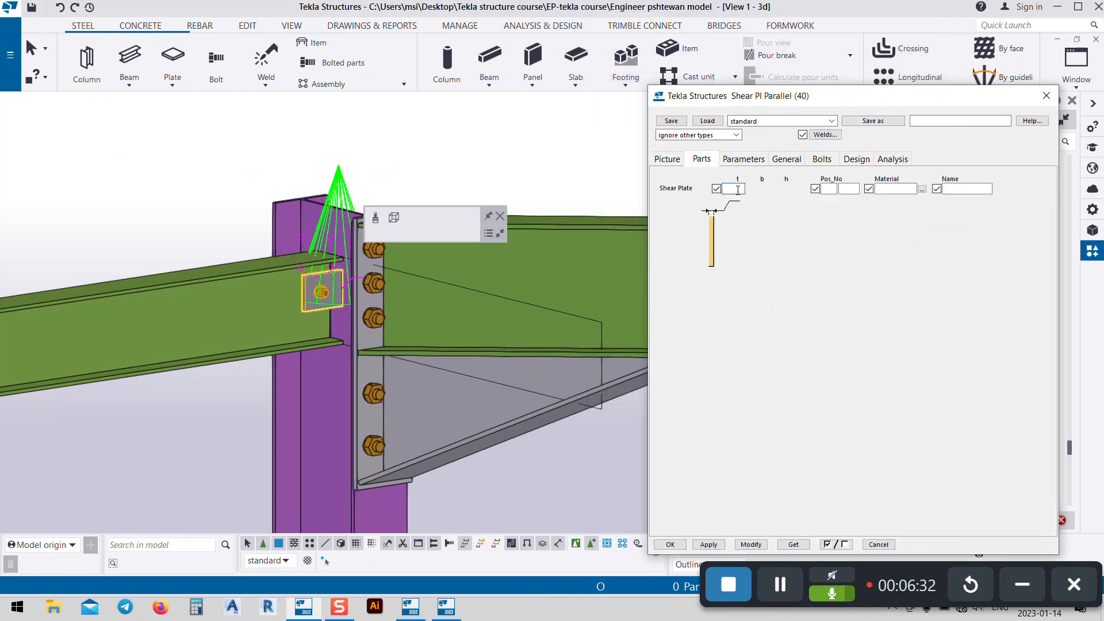
type("10")
left_click(751, 545)
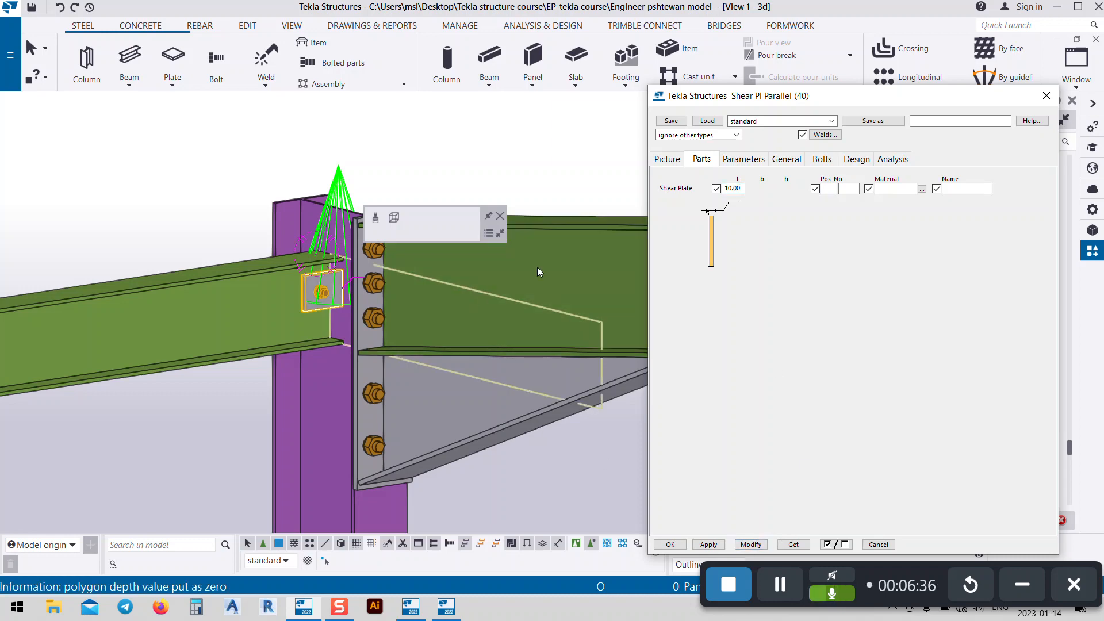
- Set the connection's upper and lower bolt edge distances to 30 mm with 2 bolt rows spaced 60 mm, and modify it
left_click(759, 161)
left_click(783, 161)
left_click(822, 162)
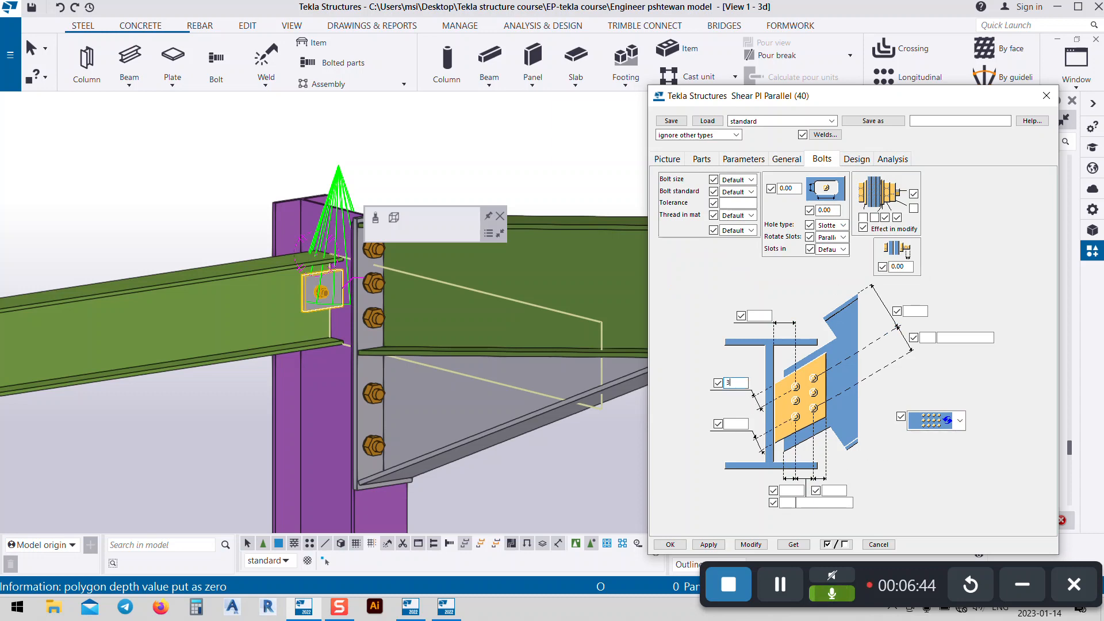
type("0")
left_click(736, 426)
type("30")
left_click(926, 338)
type("2")
left_click(988, 338)
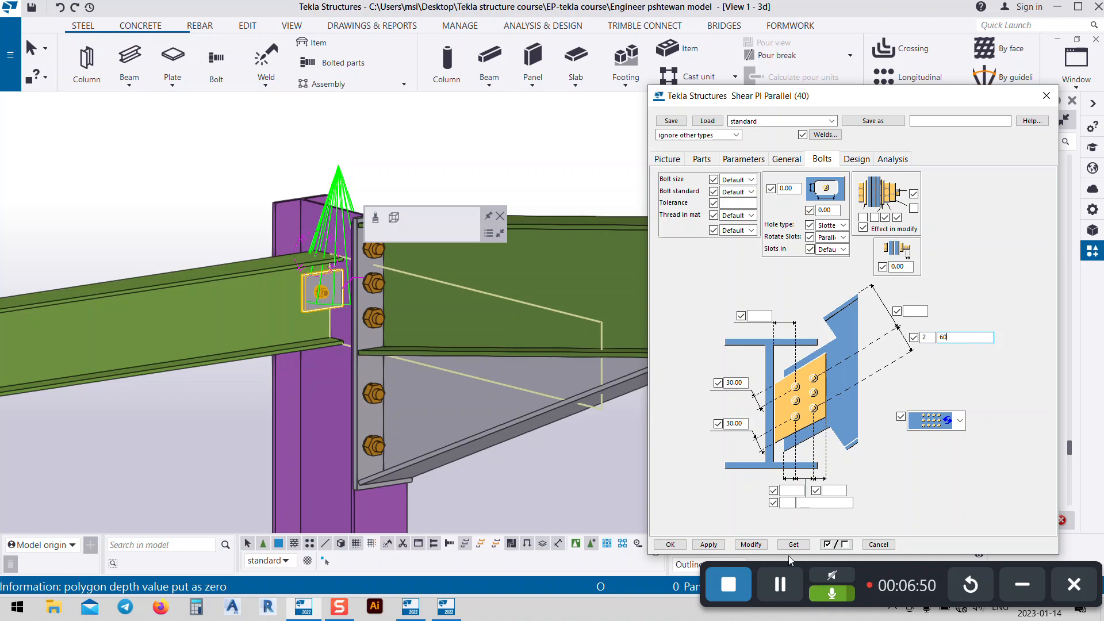
left_click(750, 545)
- Set the connection's bolt size to 16, bolt standard to 6914 and tolerance to 2 mm, and modify it
scroll(319, 296, "up", 3)
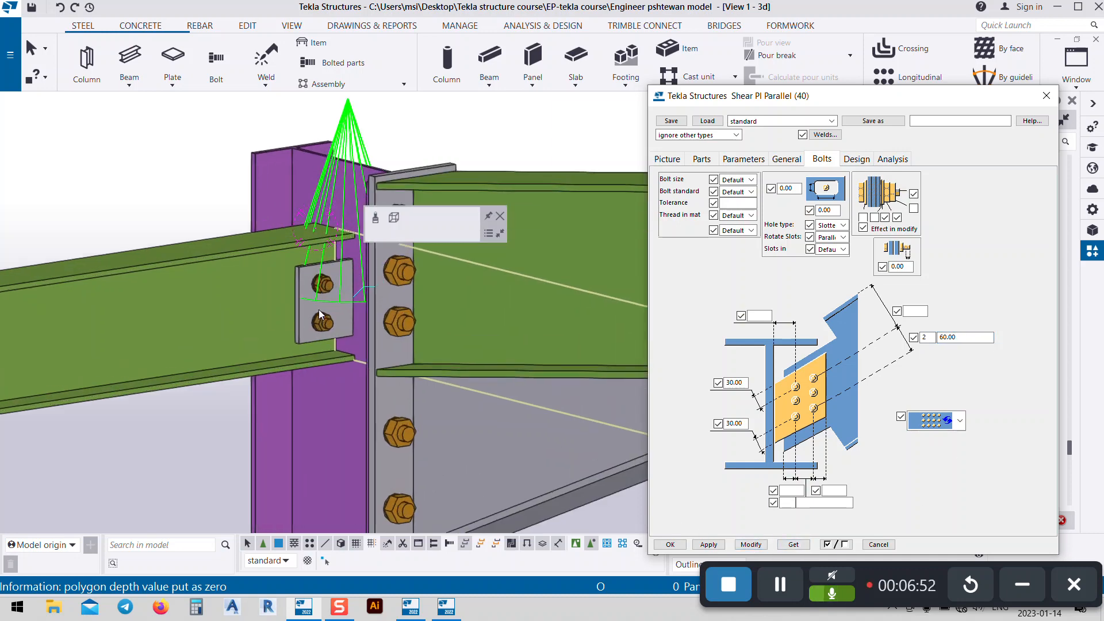
middle_click_drag(318, 301, 293, 284)
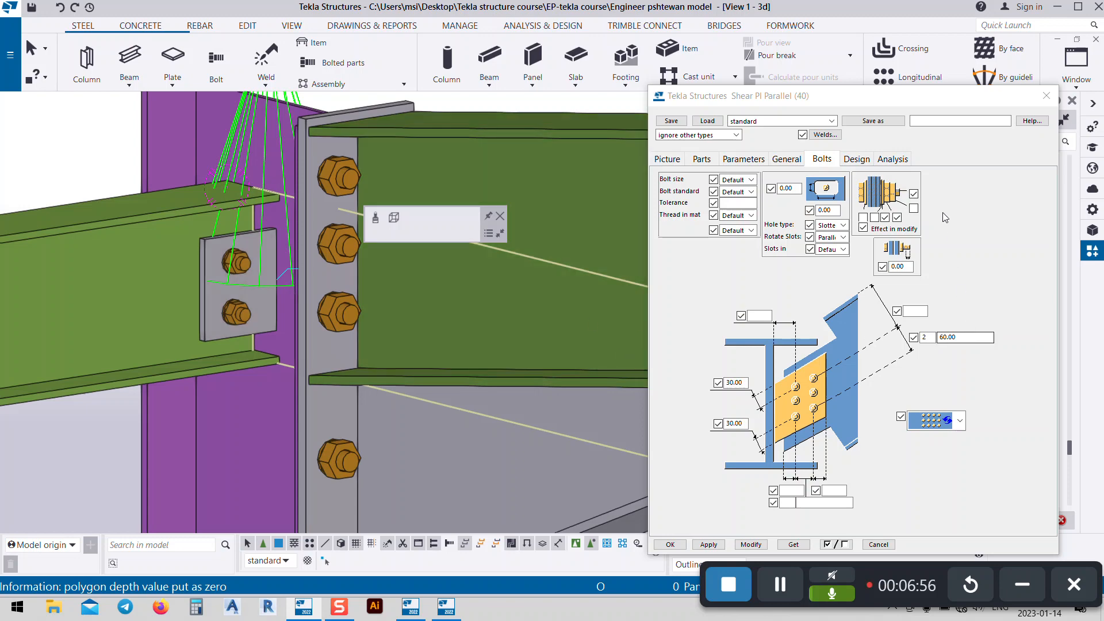
left_click(751, 180)
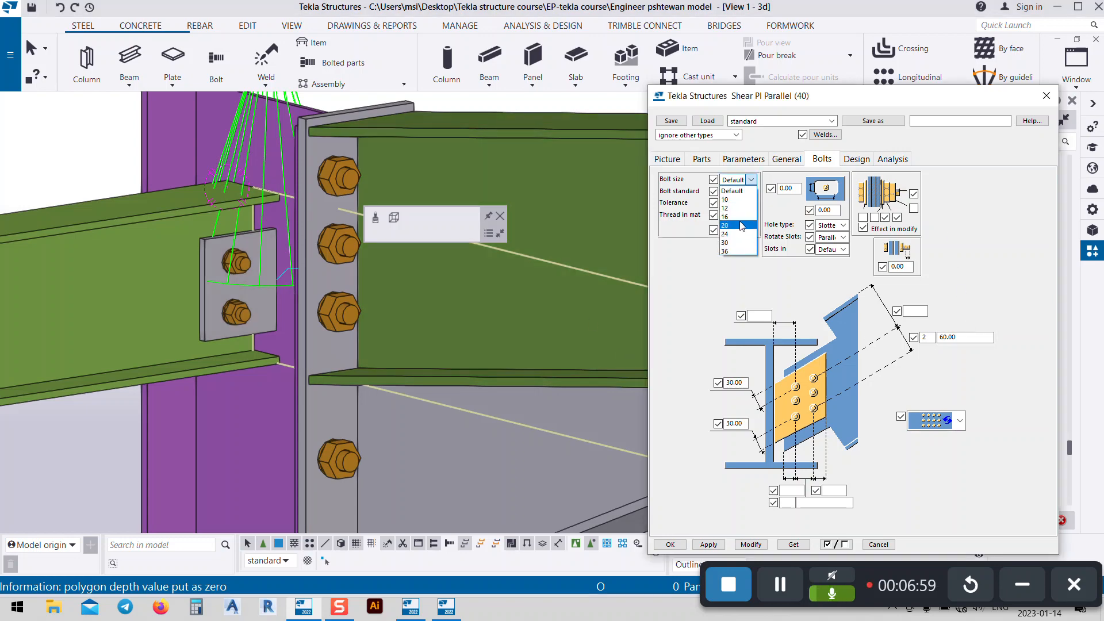
left_click(732, 216)
left_click(745, 191)
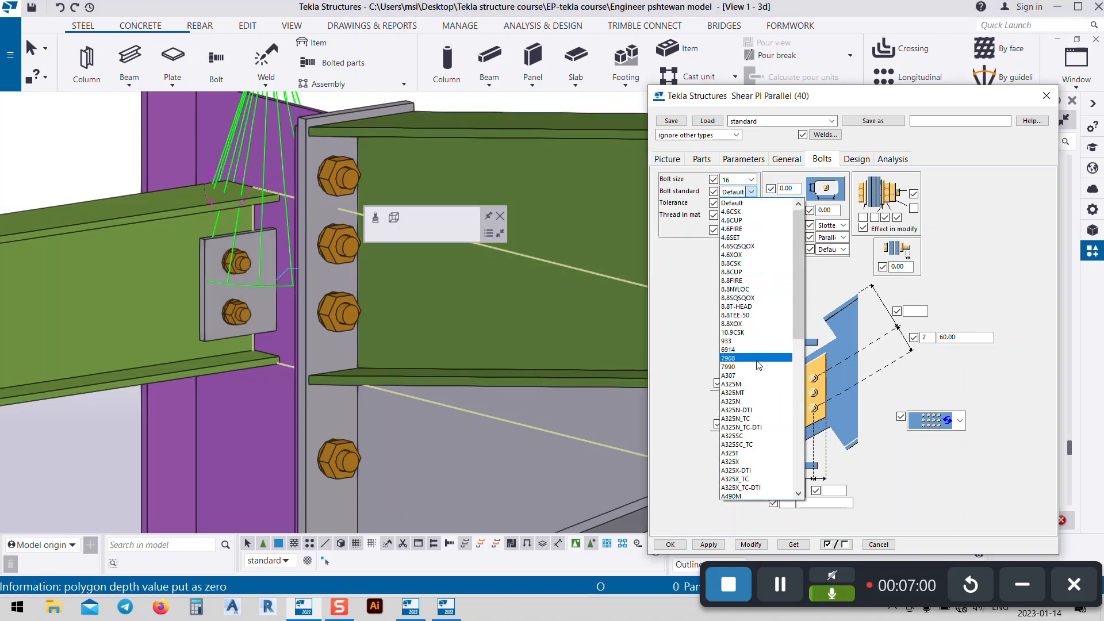
left_click(741, 351)
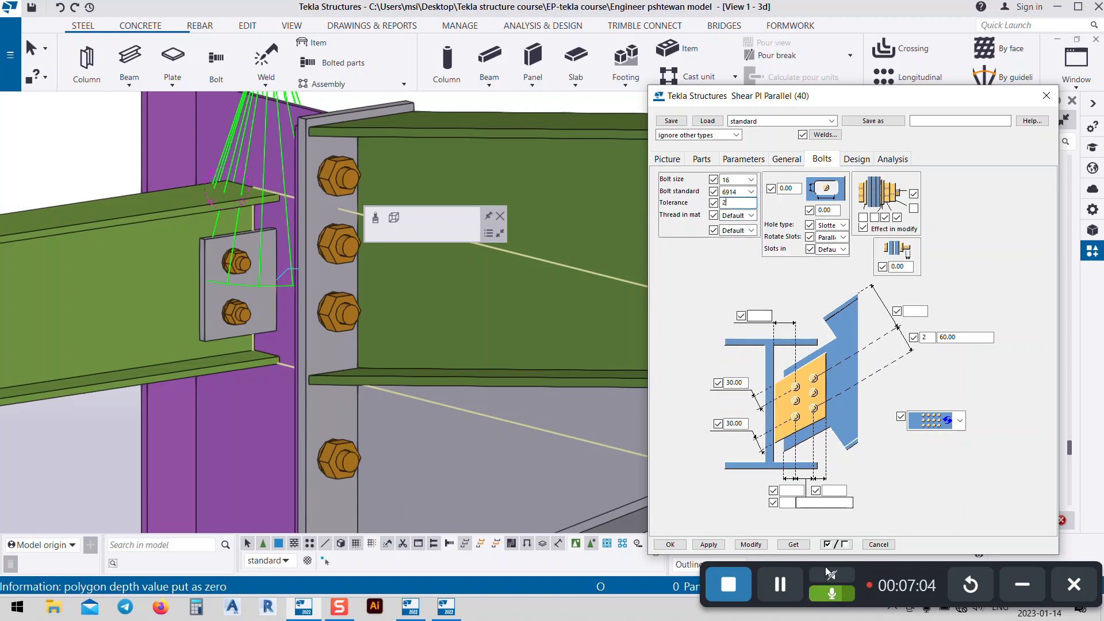
left_click(751, 544)
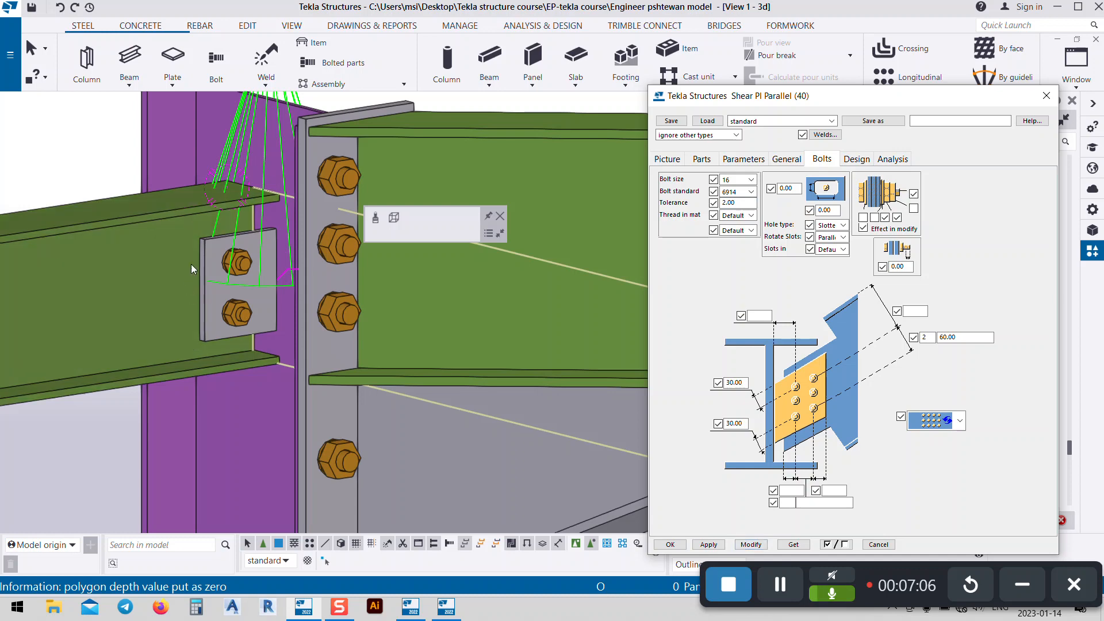
- Set both horizontal bolt edge distances of the shear plate to 30 mm and modify the connection
scroll(192, 269, "up", 4)
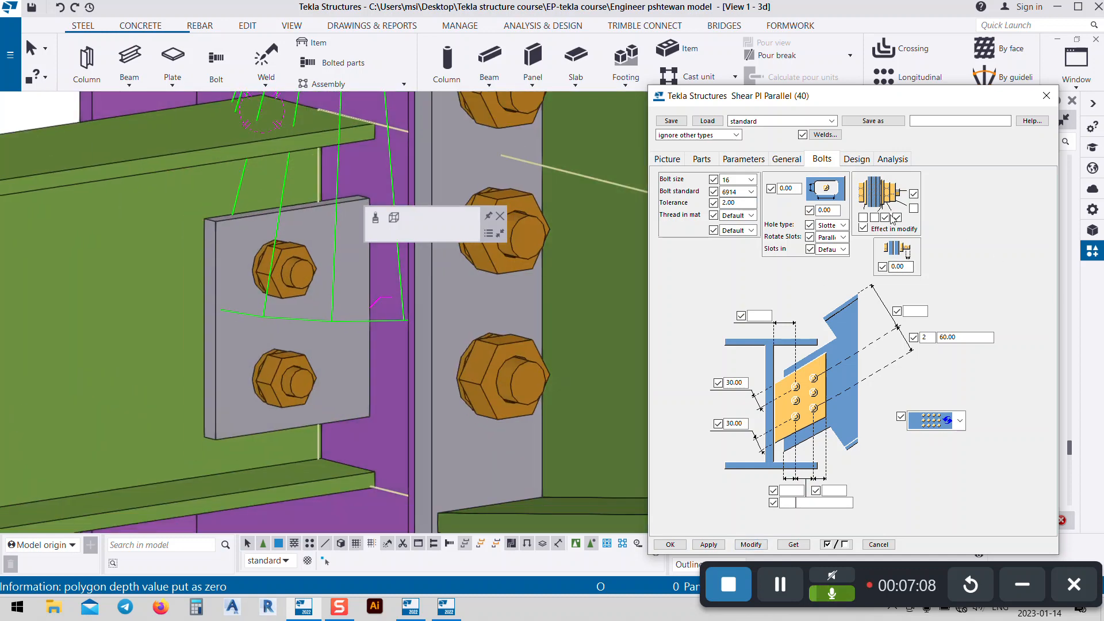
middle_click_drag(391, 337, 295, 356, "ctrl")
scroll(299, 268, "down", 3)
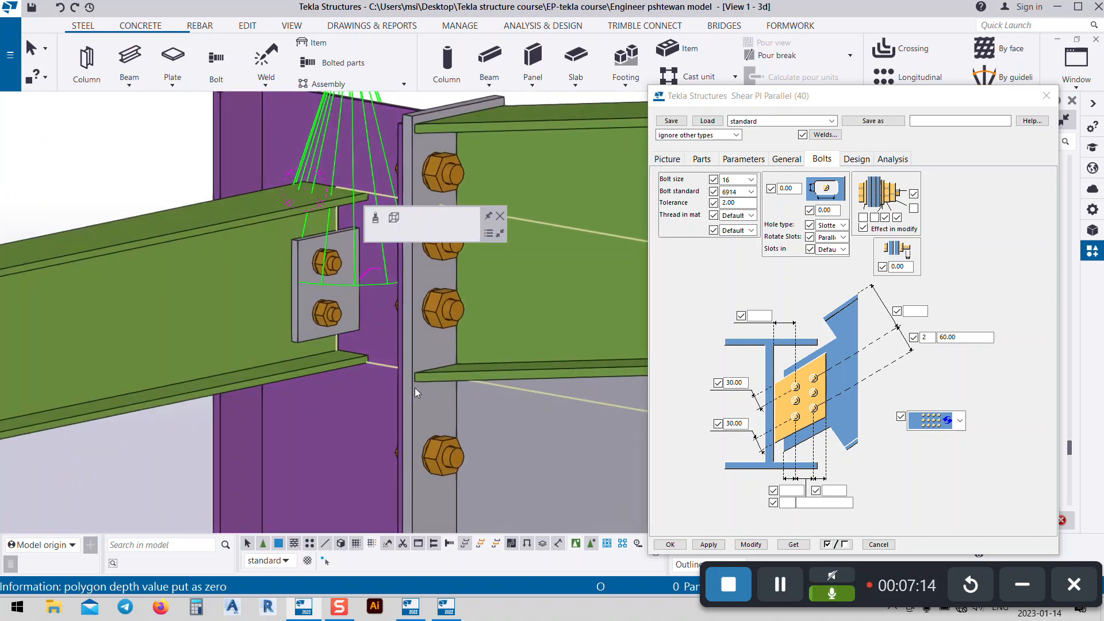
left_click(796, 489)
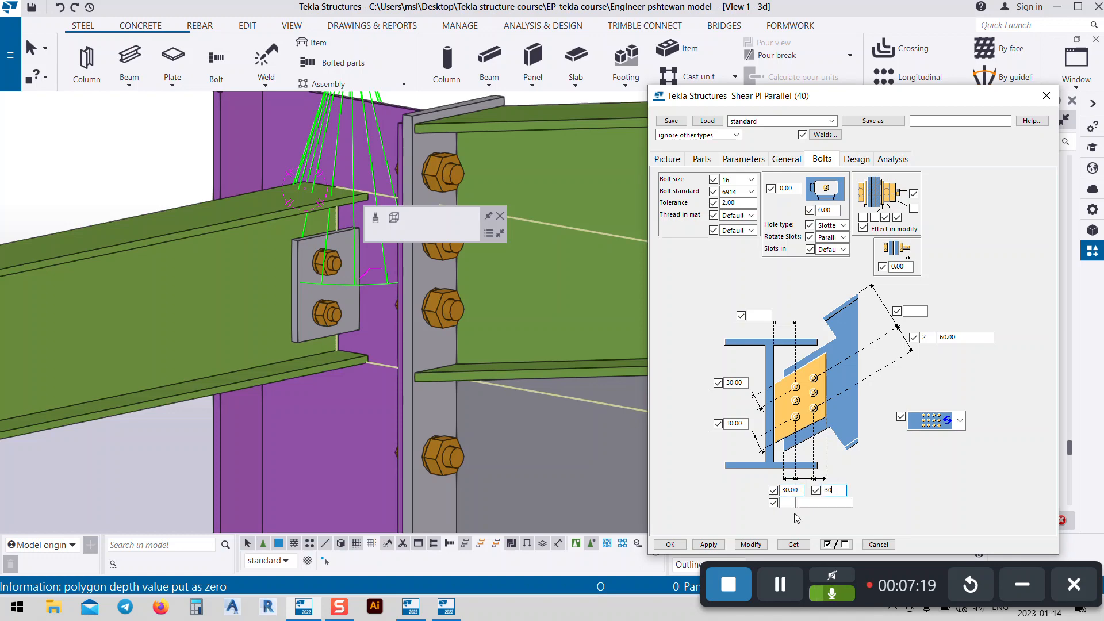
left_click(750, 544)
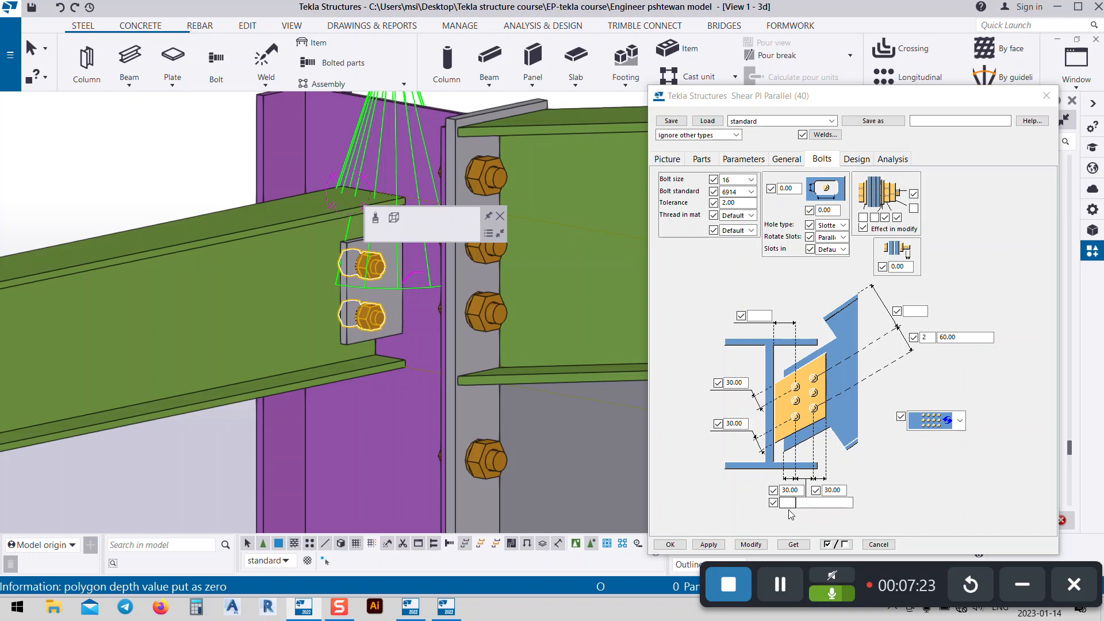
- Set the horizontal bolt layout to 2 columns spaced 60 mm and modify the connection
left_click(790, 504)
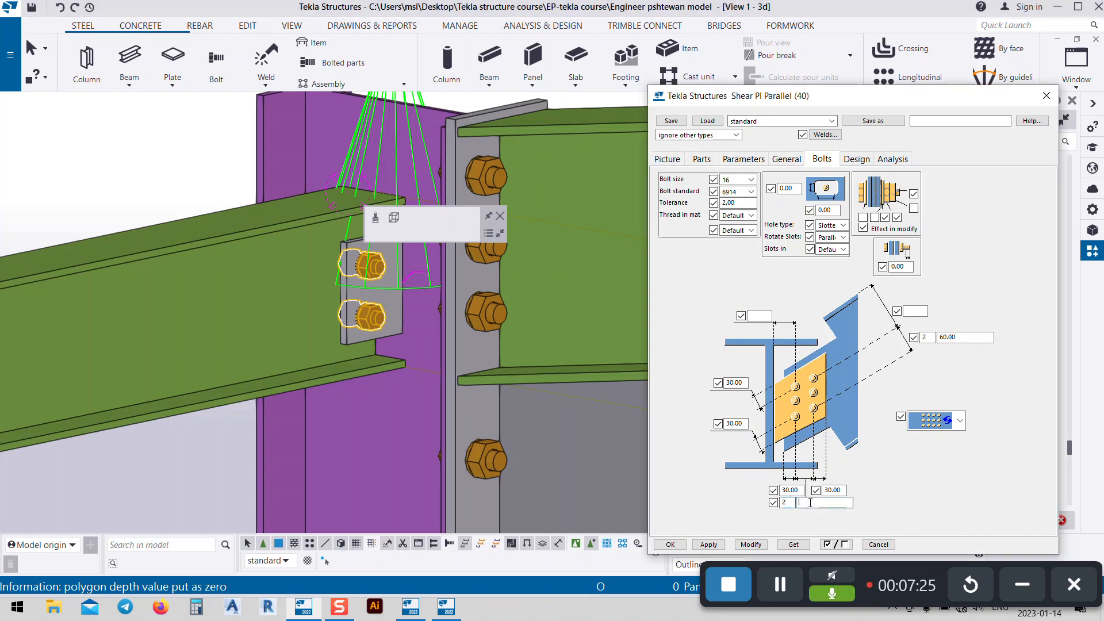
type("60.00")
left_click(750, 544)
middle_click_drag(211, 300, 329, 343)
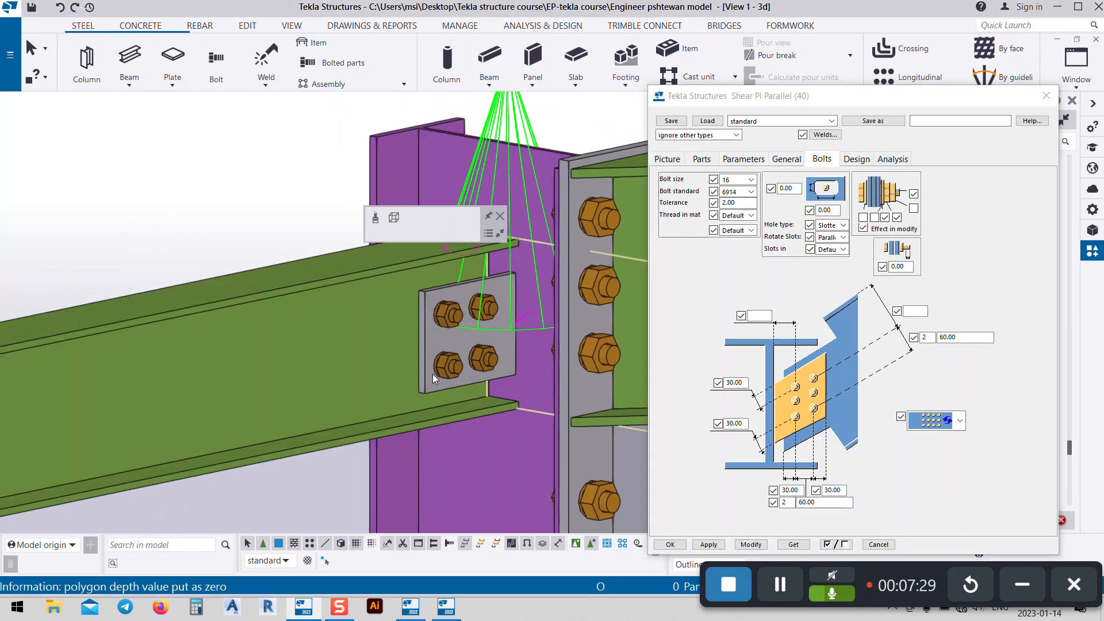
- Set the horizontal distance from the main part to the first bolt column to 100 mm and modify the connection
middle_click_drag(432, 374, 549, 408, "ctrl")
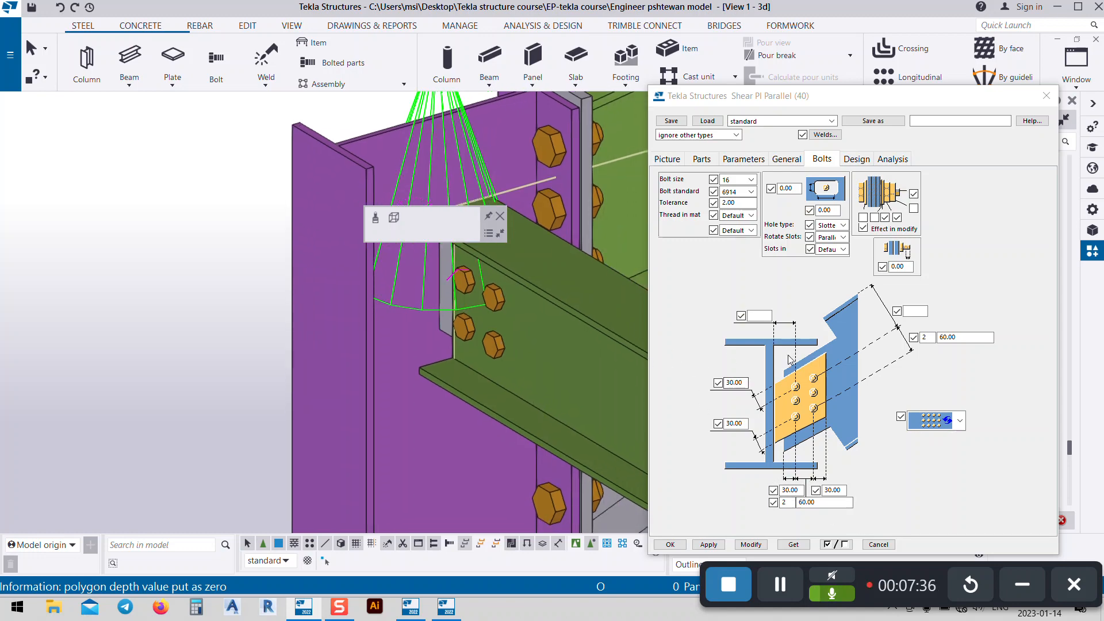
middle_click_drag(574, 344, 481, 347, "ctrl")
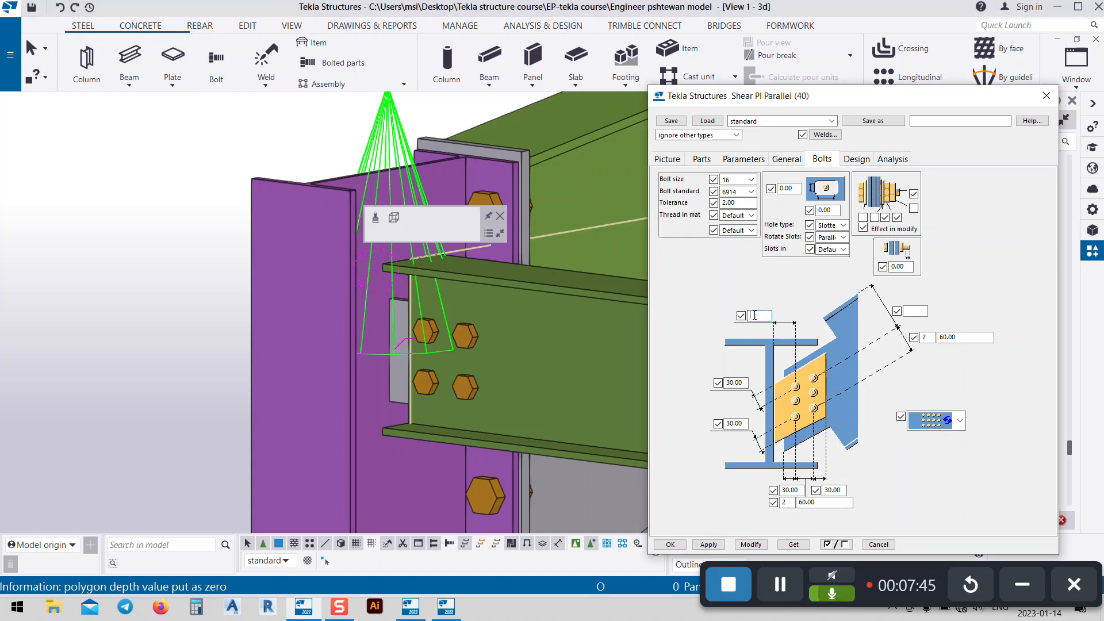
left_click(751, 544)
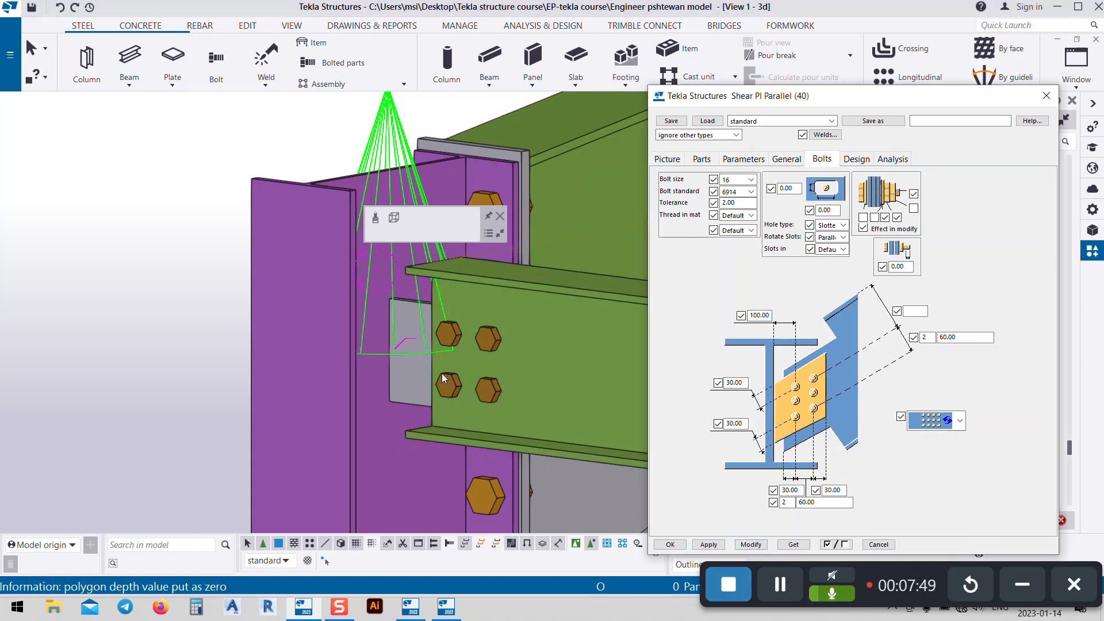
middle_click_drag(441, 373, 440, 410, "ctrl")
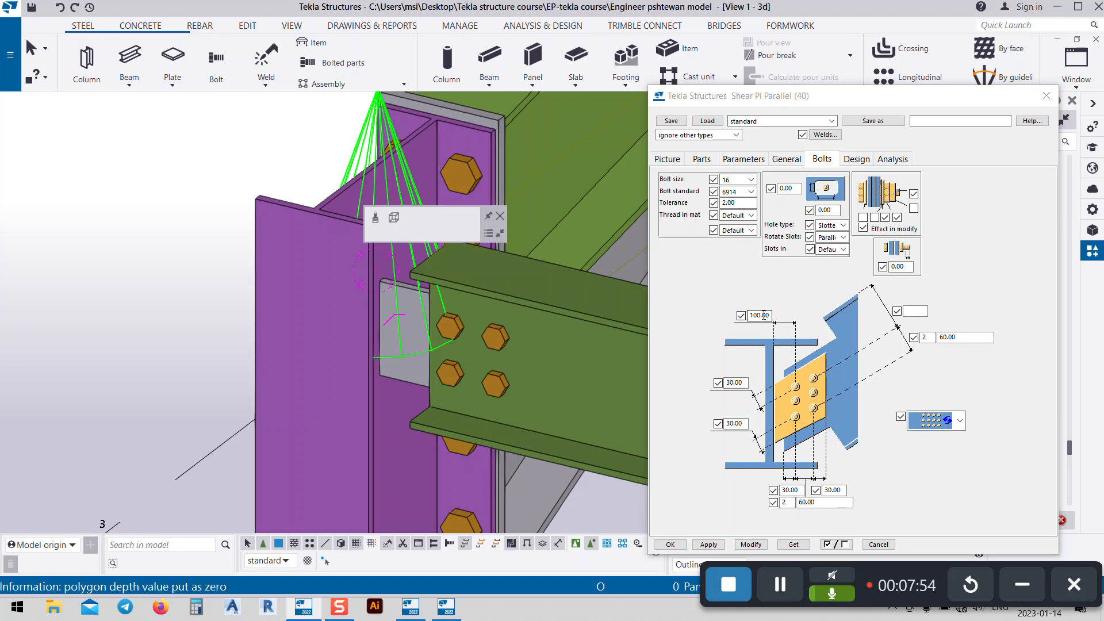
- Accept the connection properties and apply Shear Pl Parallel (40) between the grid 1 column and the other end of the IPE200 beam
scroll(103, 323, "down", 3)
middle_click_drag(105, 324, 192, 355, "ctrl")
scroll(278, 290, "down", 5)
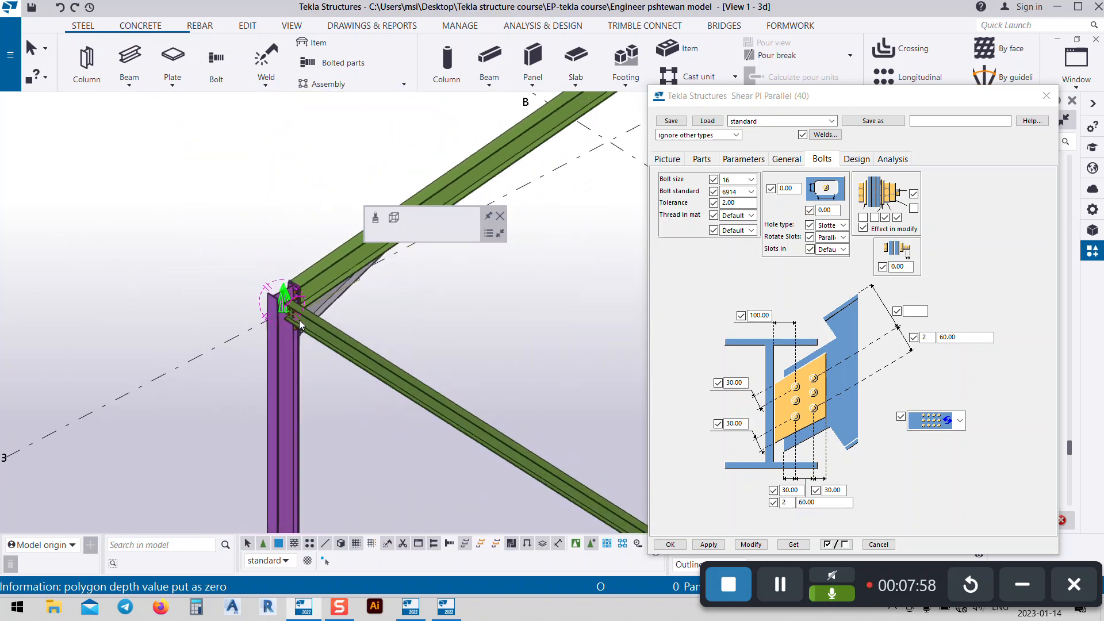
scroll(299, 323, "down", 3)
middle_click_drag(343, 386, 473, 426, "ctrl")
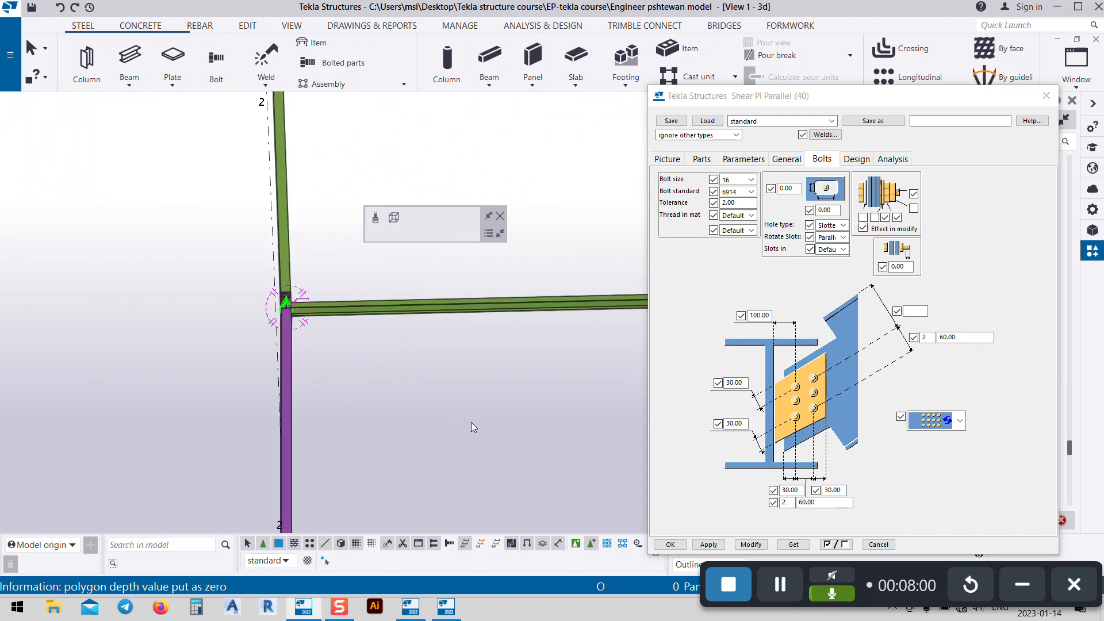
left_click(669, 544)
left_click(953, 297)
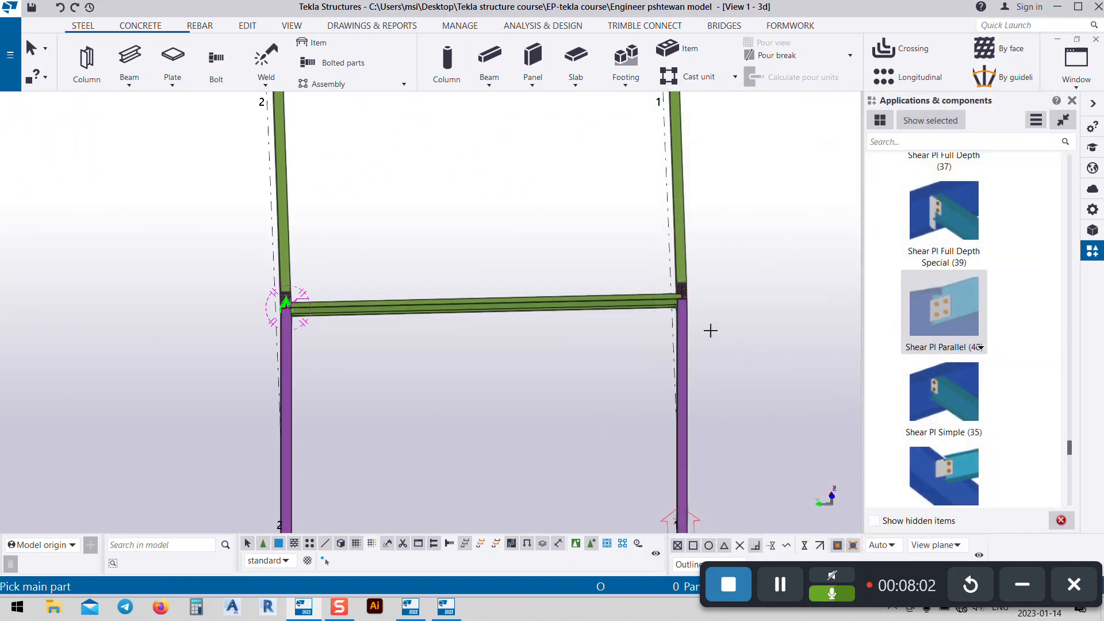
left_click(683, 323)
left_click(627, 305)
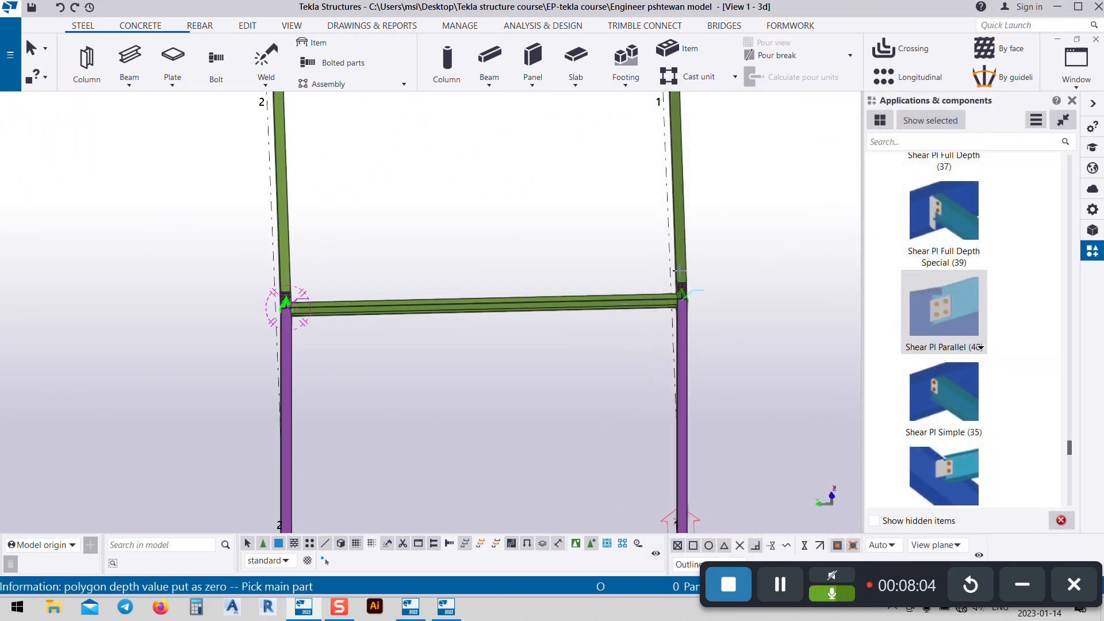
- Check the bolted beam end at the grid 1 column and end the shear plate connection command
scroll(678, 302, "up", 5)
right_click(557, 231)
left_click(594, 238)
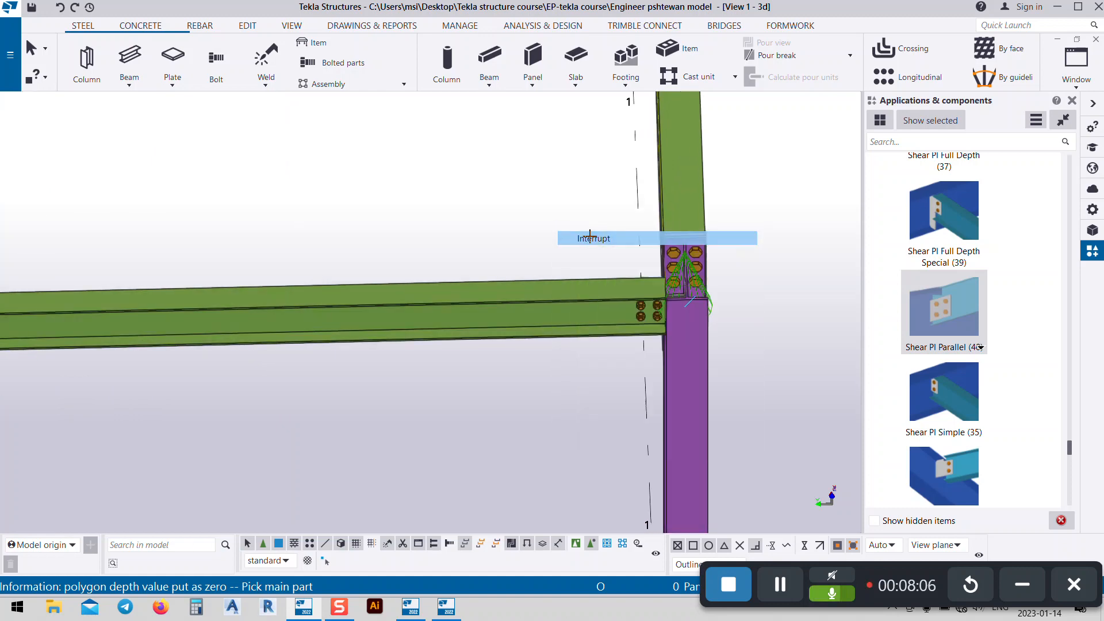
scroll(644, 356, "down", 8)
middle_click_drag(581, 405, 509, 378, "ctrl")
- Copy the IPE200 beam between grids 1 and 2 from grid line A to grid line C and end the copy command
left_click(509, 378)
middle_click_drag(630, 263, 422, 202)
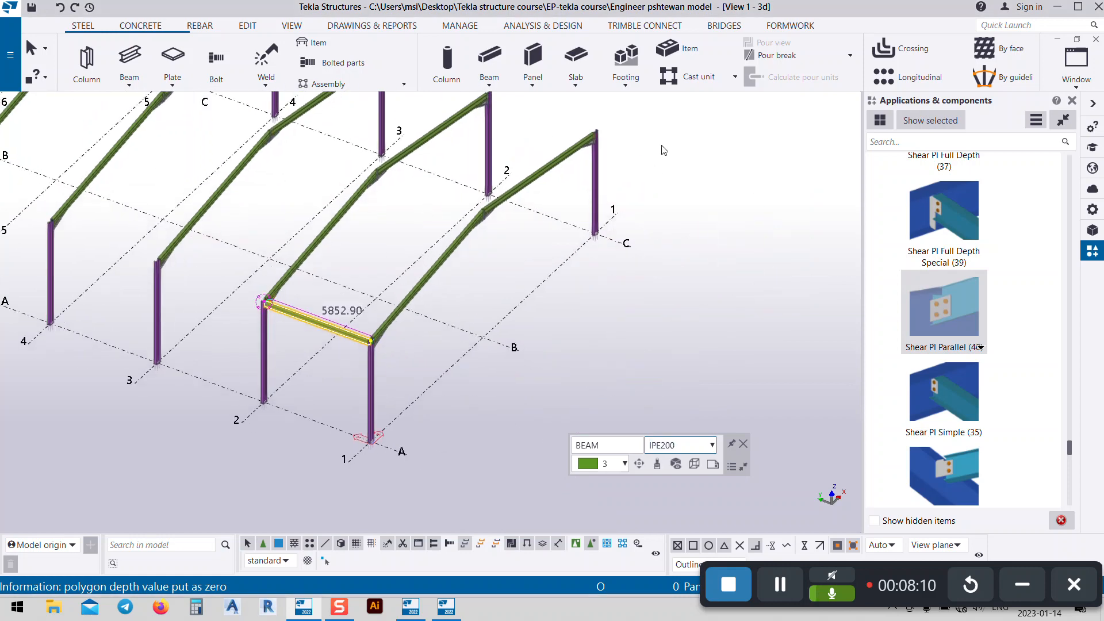
middle_click_drag(350, 331, 570, 365)
scroll(280, 277, "down", 5)
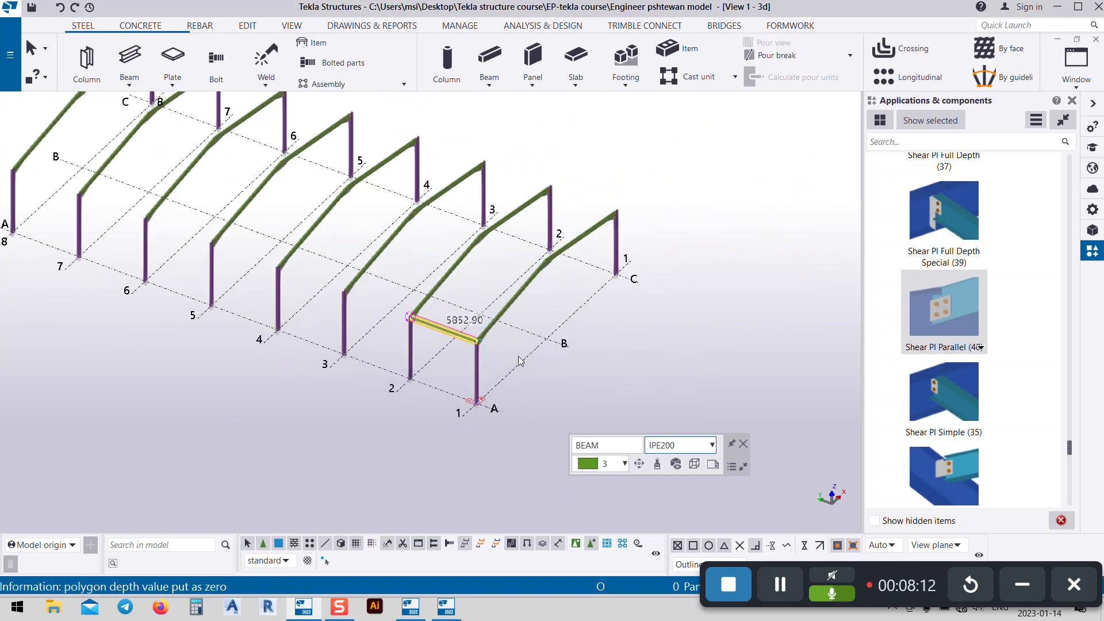
scroll(520, 357, "up", 4)
scroll(491, 393, "up", 2)
middle_click_drag(457, 369, 406, 346)
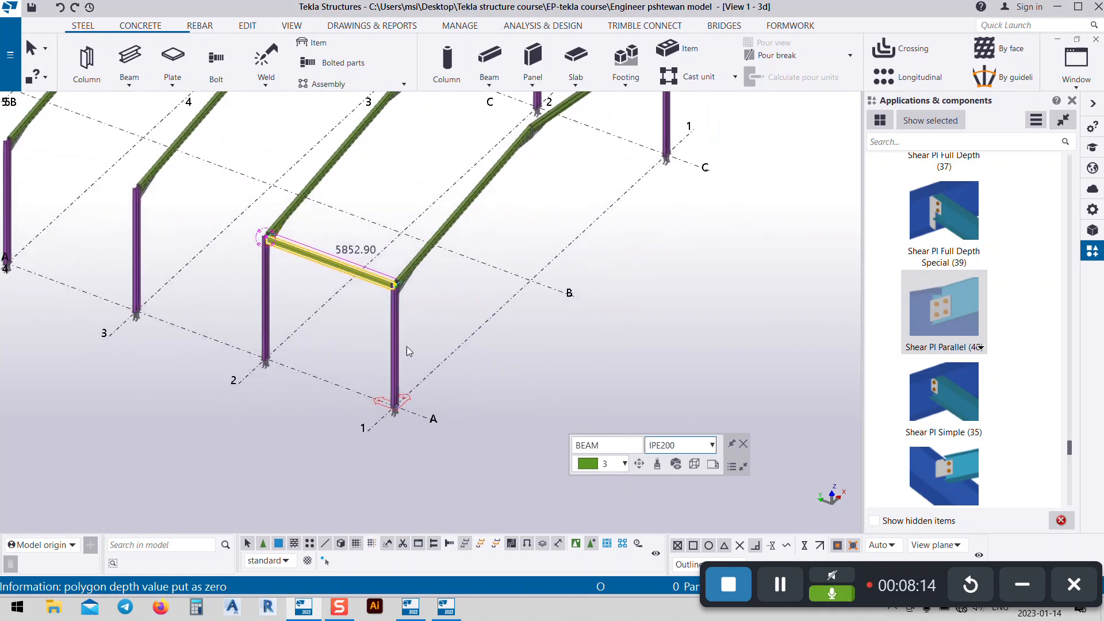
right_click(419, 316)
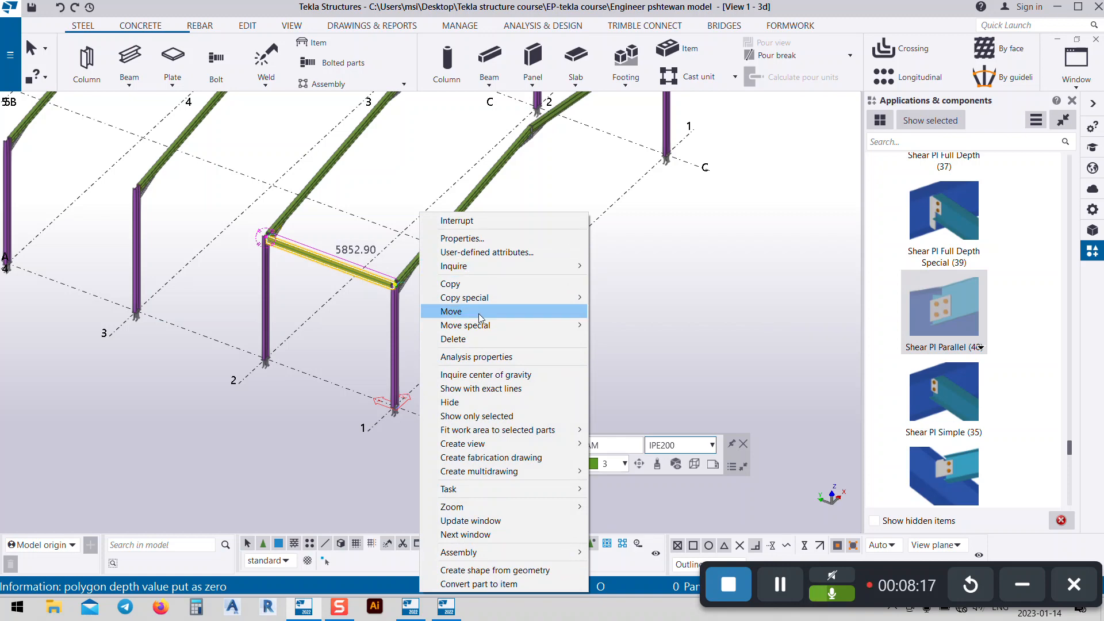
left_click(467, 283)
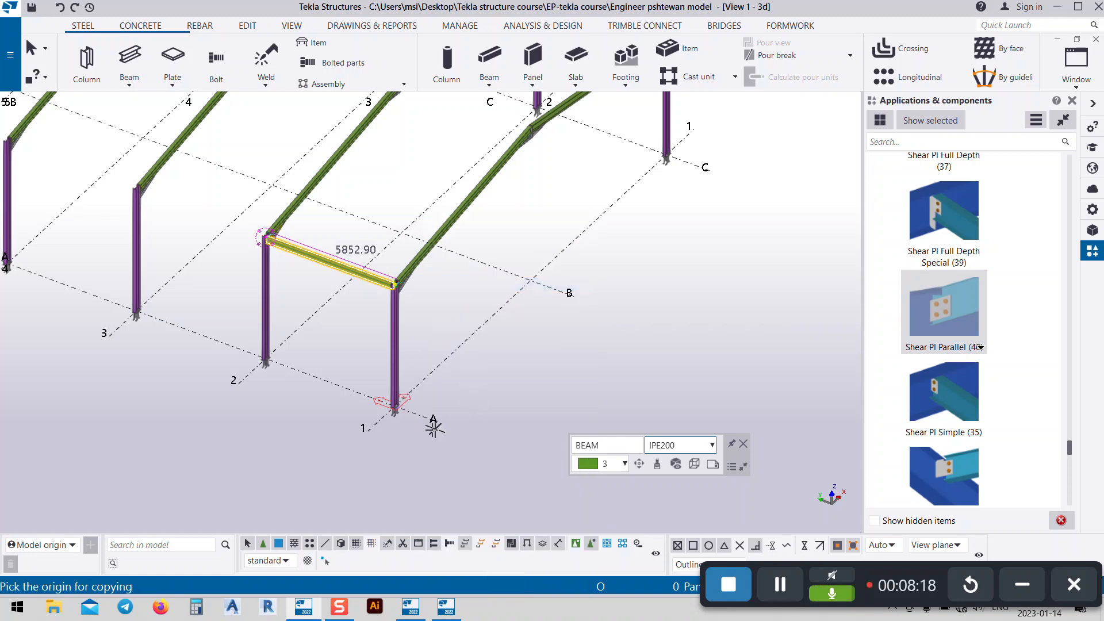
left_click(436, 421)
middle_click_drag(821, 172, 491, 485)
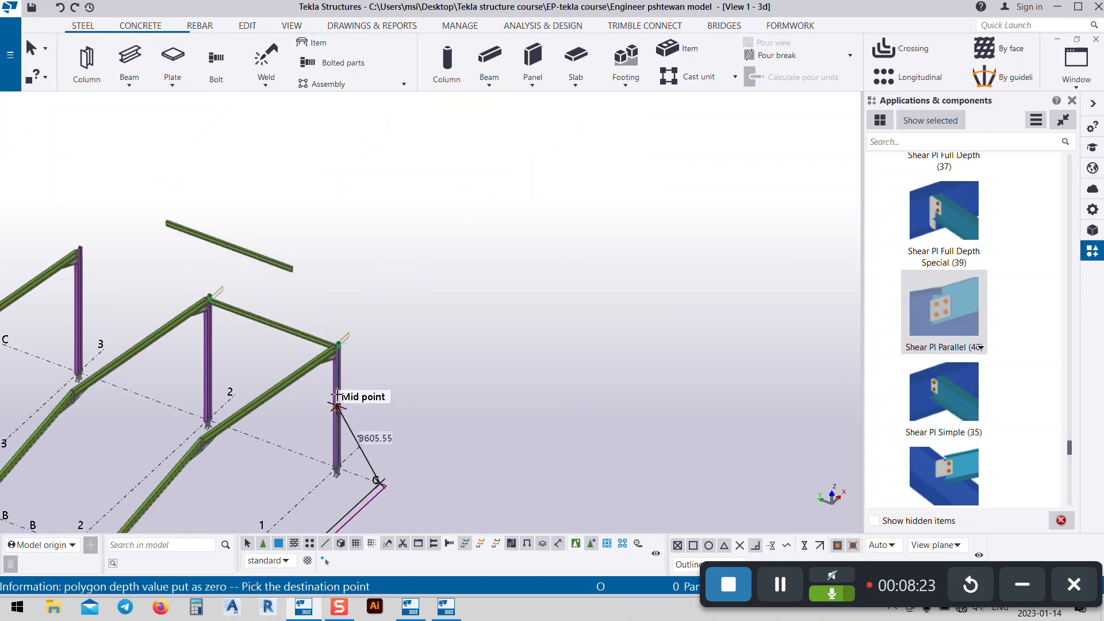
scroll(195, 287, "up", 6)
right_click(440, 223)
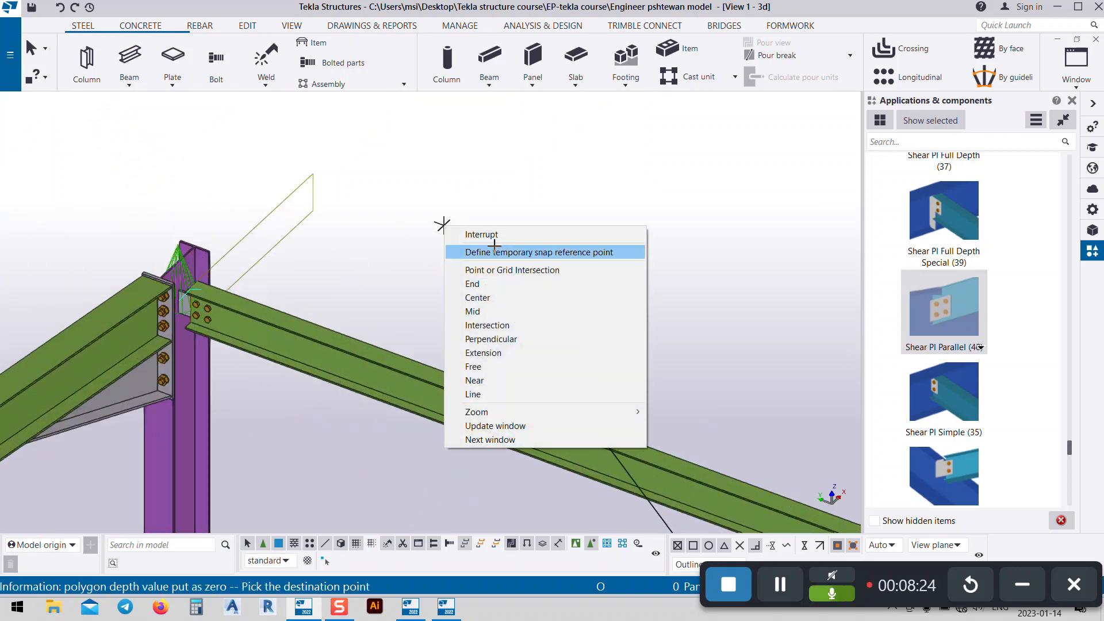
left_click(460, 233)
scroll(652, 241, "down", 5)
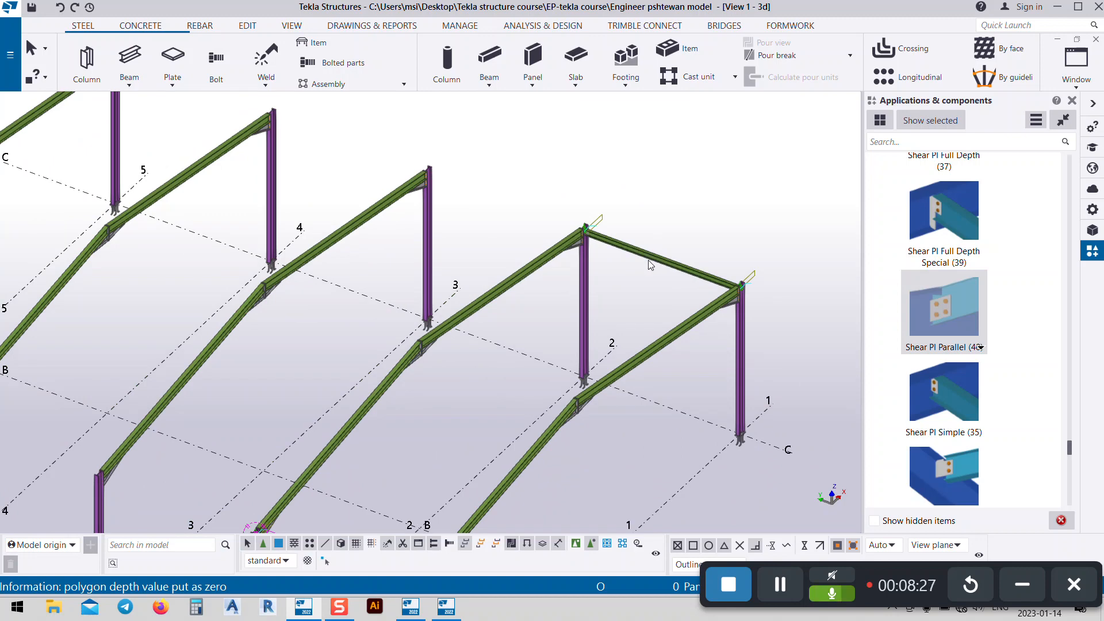
- Copy both IPE200 beams on grid lines A and C linearly, with 6 copies at a dY of 6000 mm
left_click(648, 257)
middle_click_drag(648, 265, 682, 58)
left_click(363, 350)
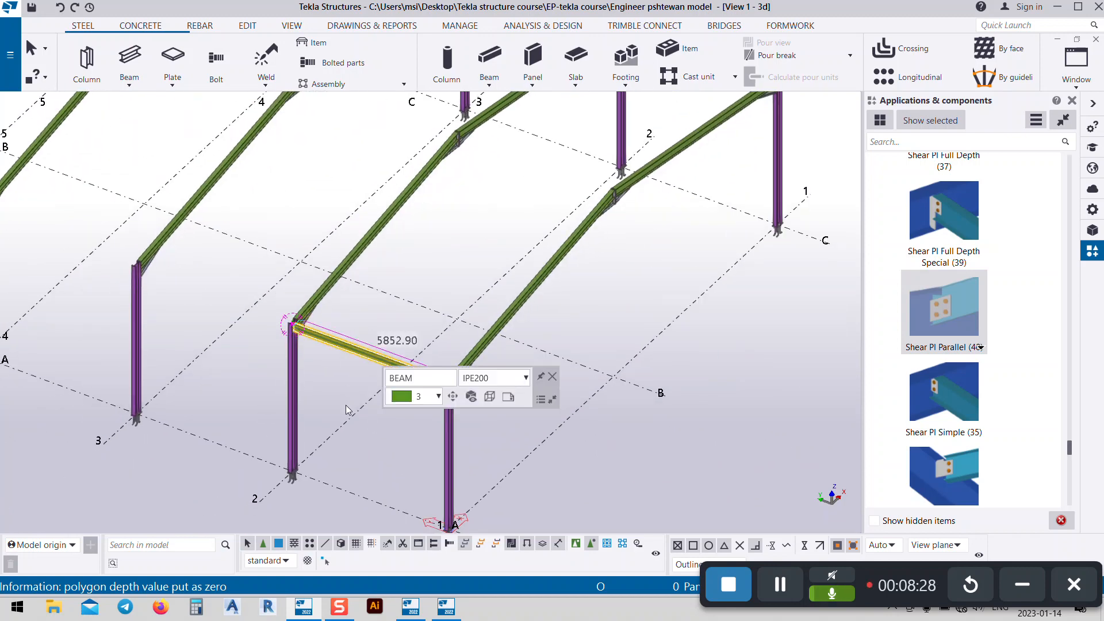
middle_click_drag(347, 409, 379, 284)
right_click(349, 271)
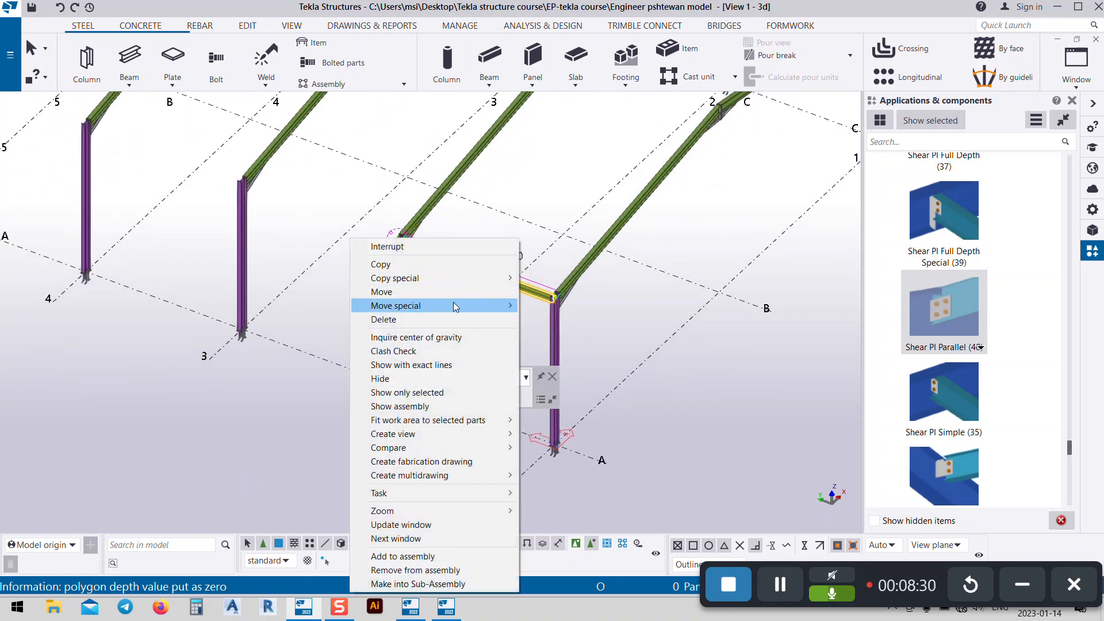
mouse_move(477, 279)
left_click(554, 278)
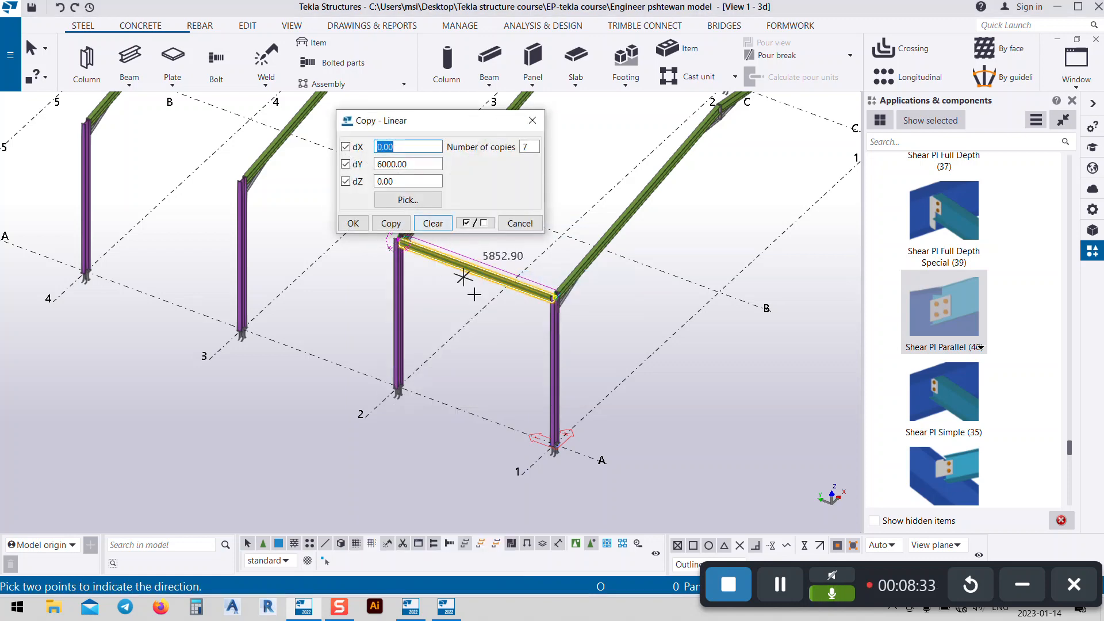
scroll(474, 295, "down", 4)
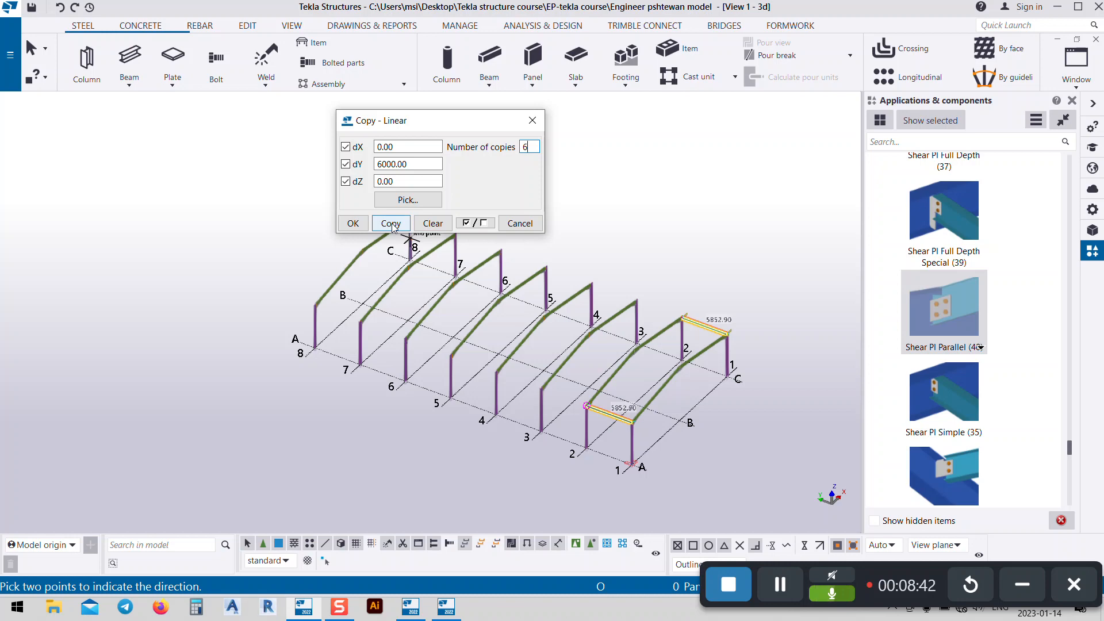
scroll(279, 259, "up", 6)
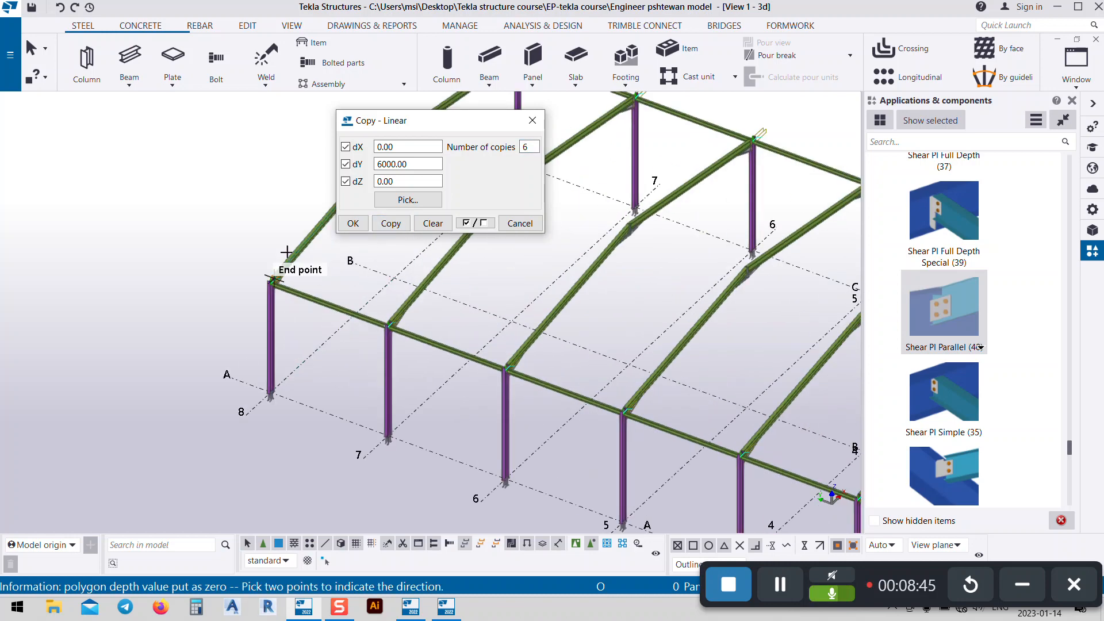
scroll(276, 301, "up", 4)
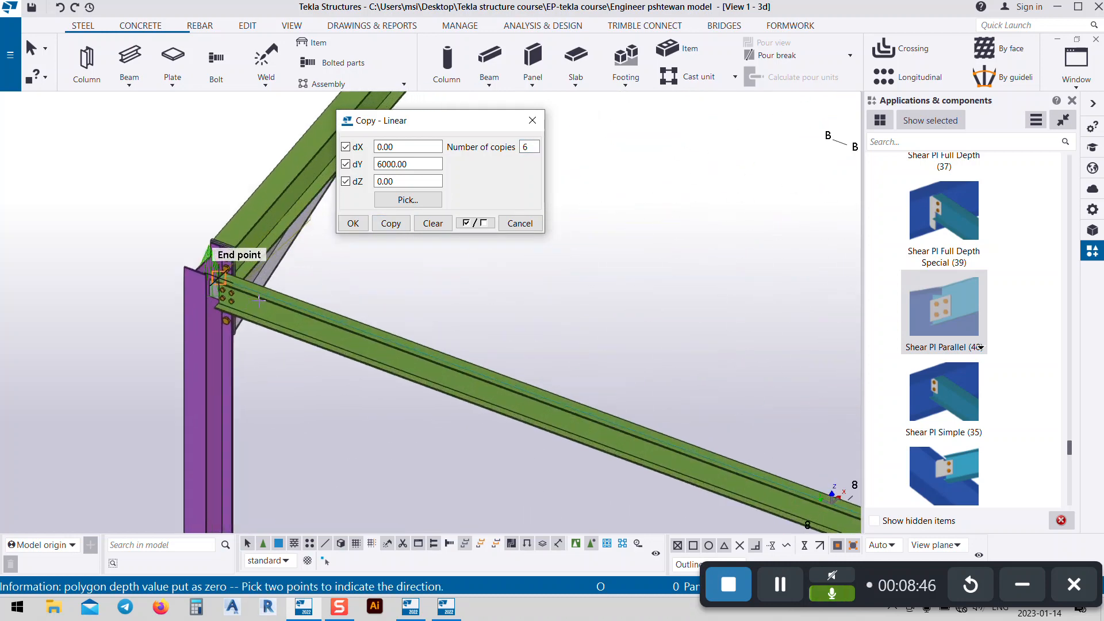
left_click(353, 223)
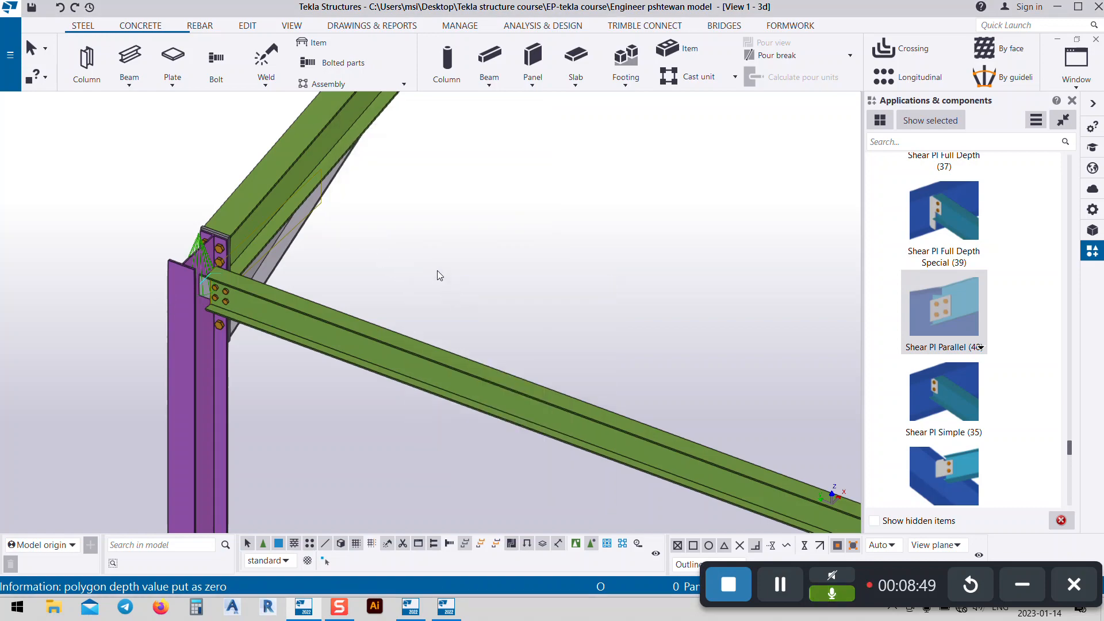
- Examine the copied longitudinal beams and the apex joints of the first portal frames
scroll(437, 275, "down", 10)
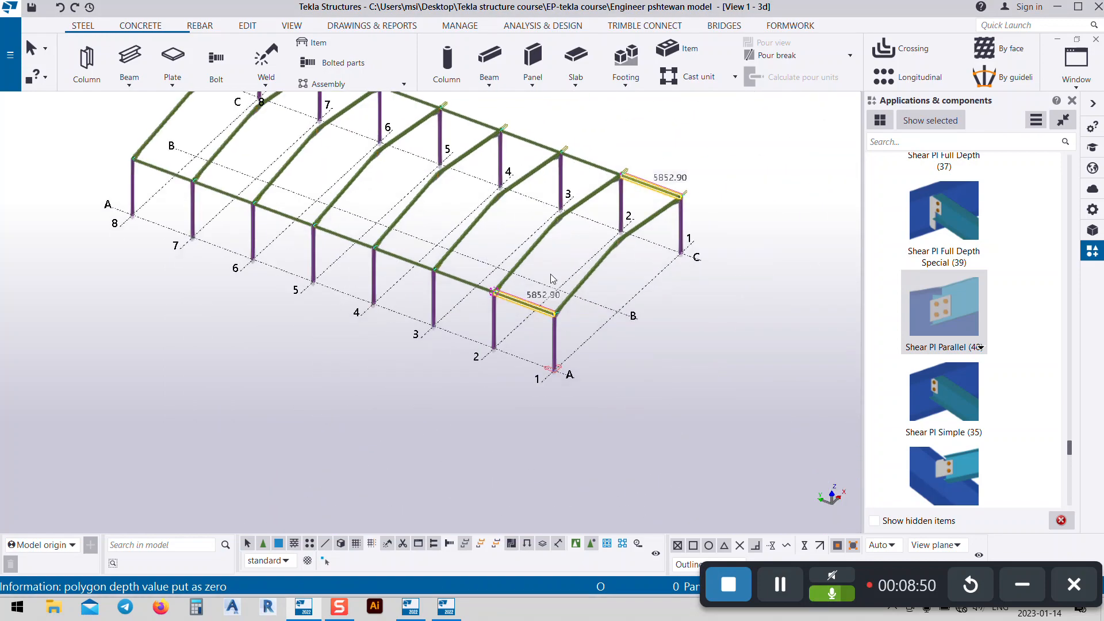
scroll(551, 278, "up", 8)
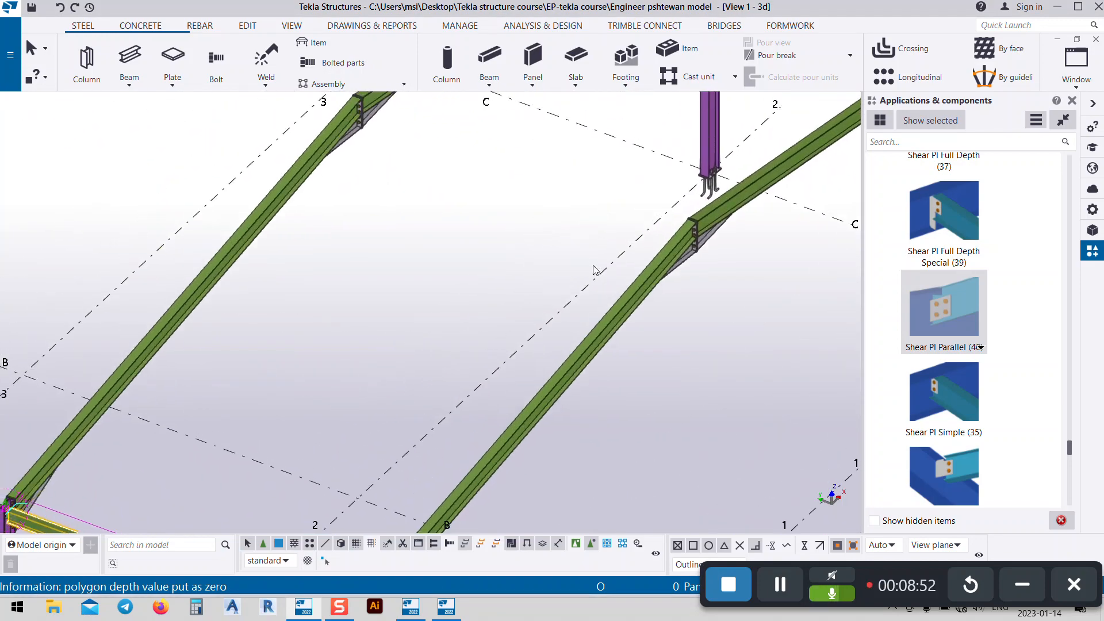
scroll(656, 290, "down", 3)
left_click(647, 255)
scroll(652, 256, "up", 6)
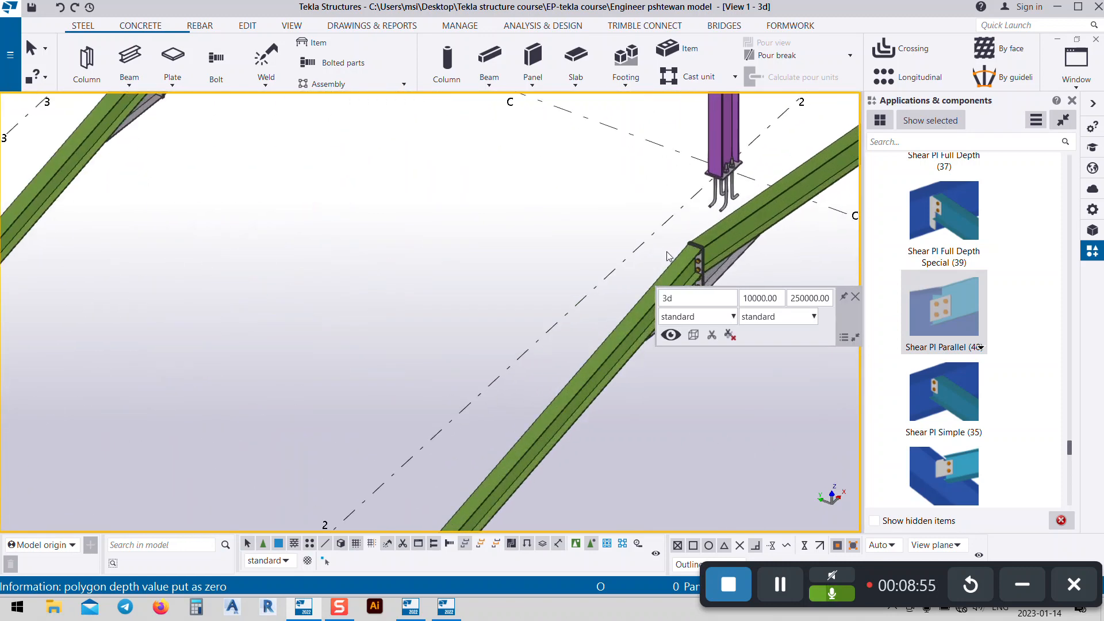
scroll(667, 255, "down", 5)
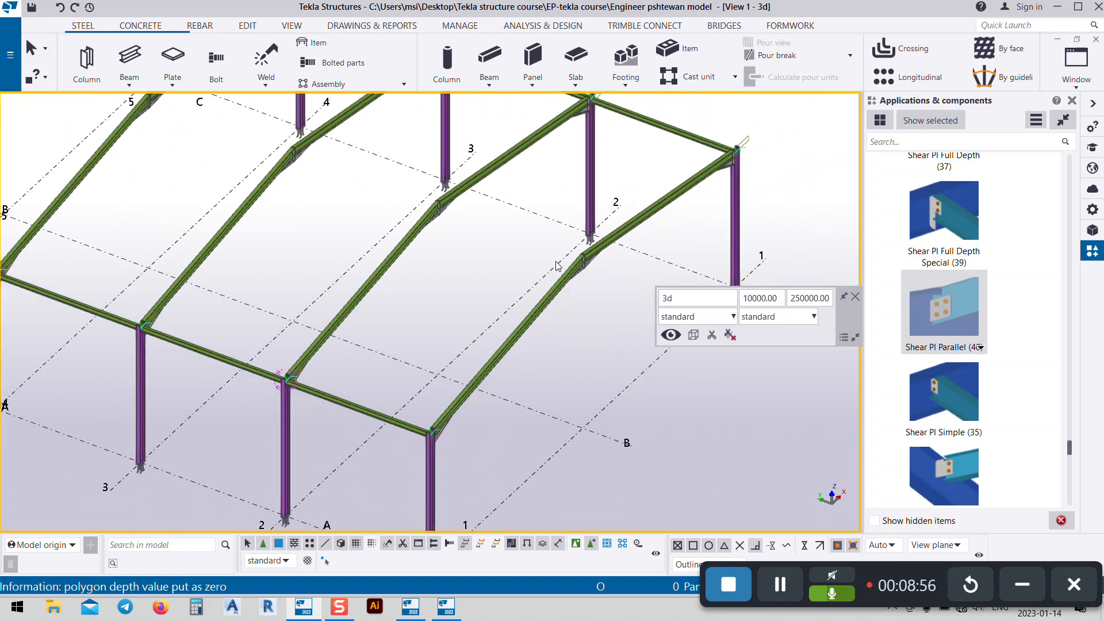
middle_click_drag(603, 303, 577, 274)
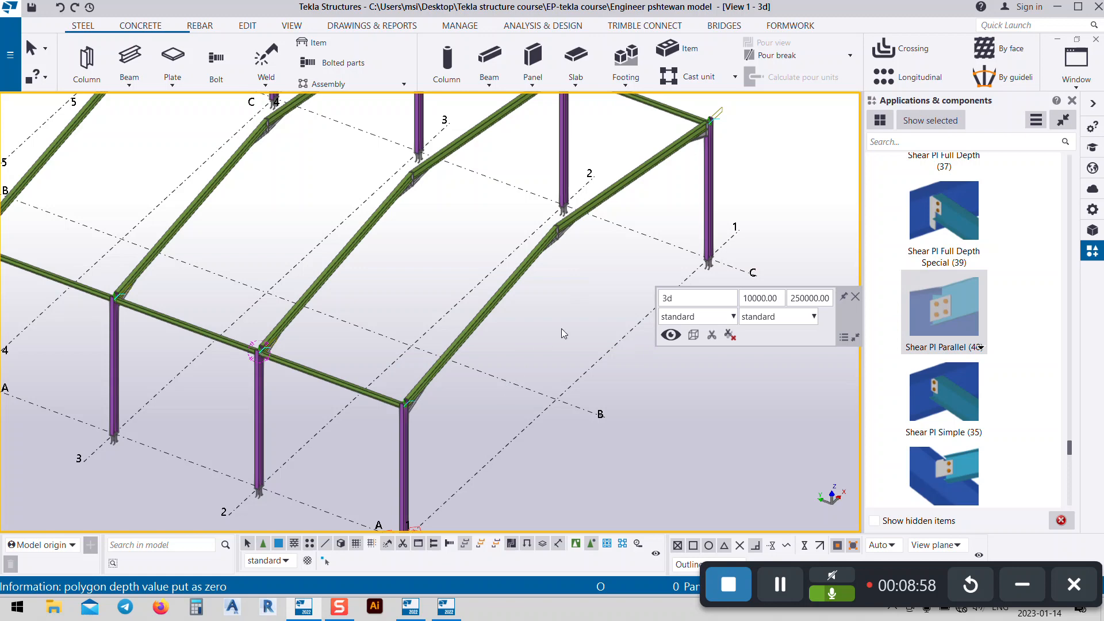
middle_click_drag(530, 342, 537, 349)
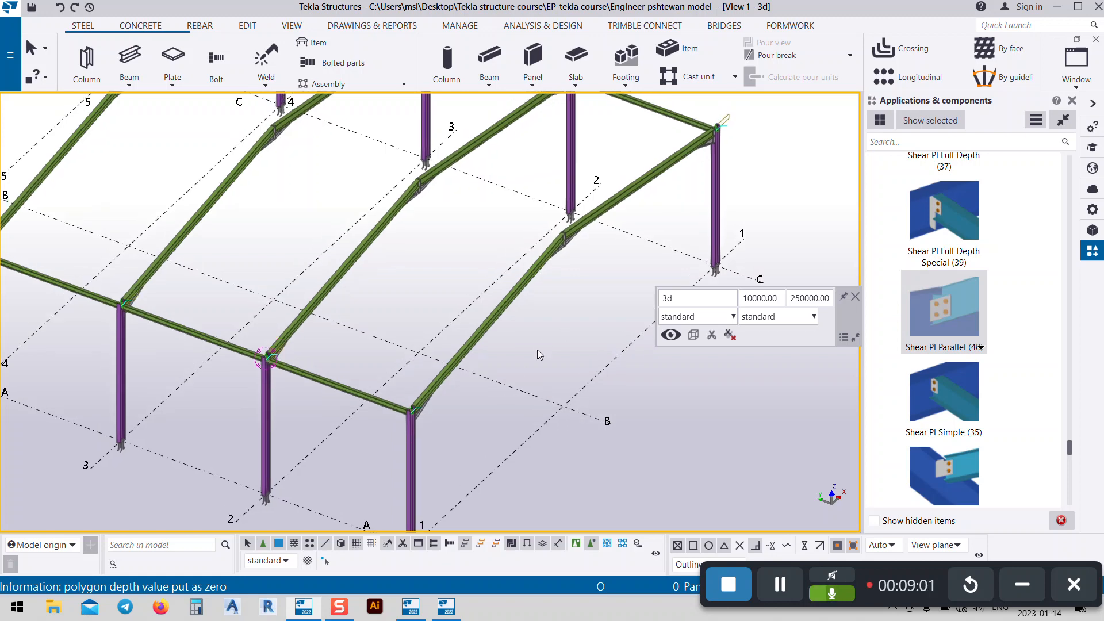
- Set the work plane with its origin at the end point on top of the column at grid A-1
left_click(342, 27)
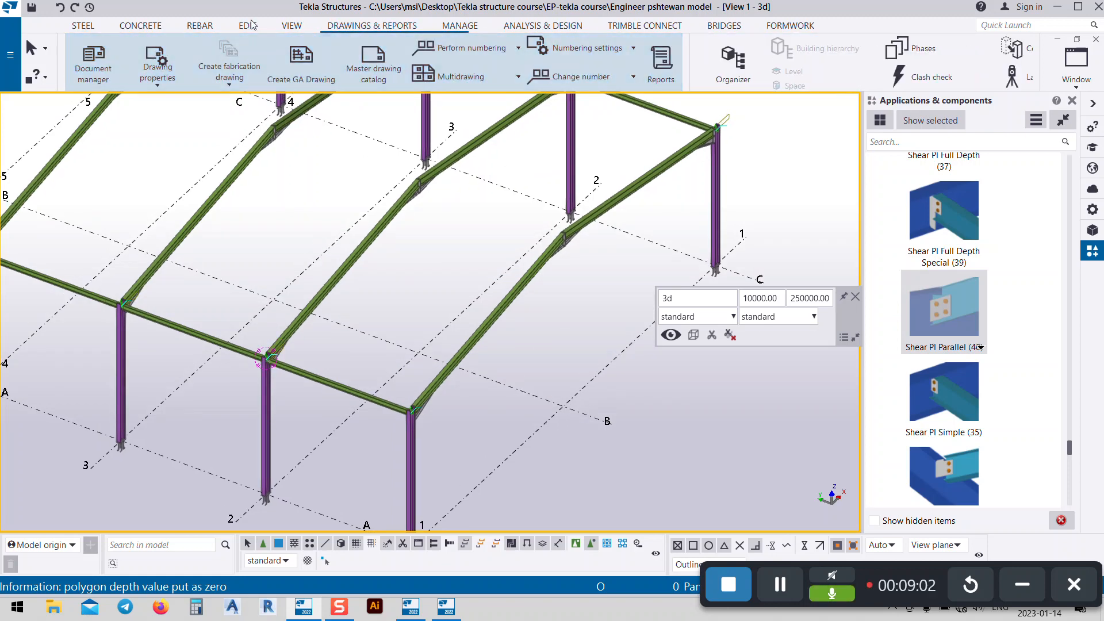
left_click(249, 28)
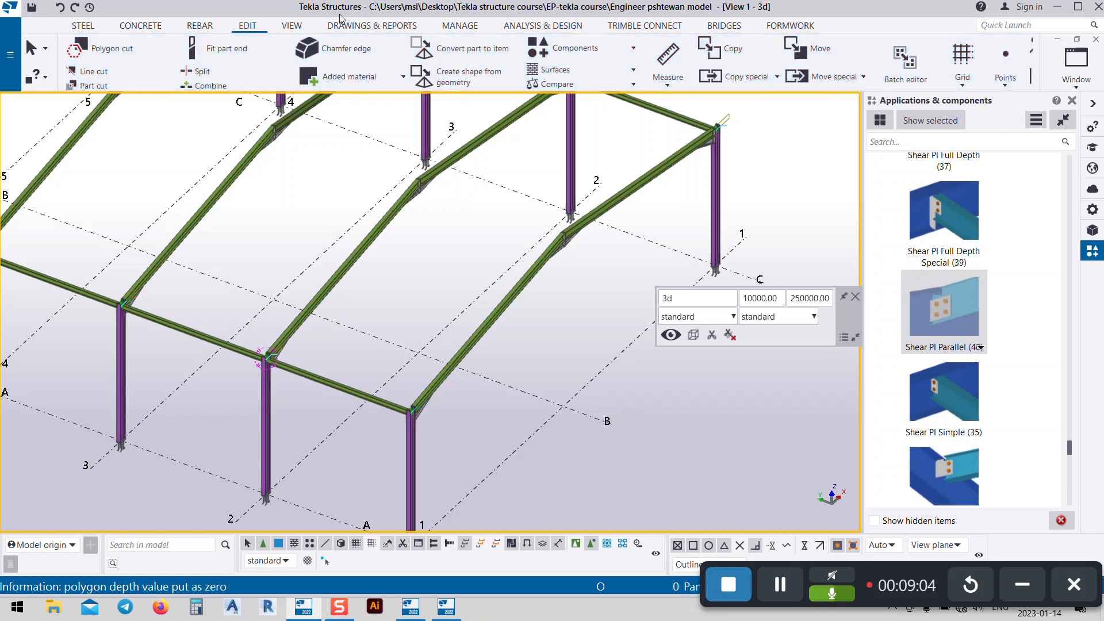
left_click(293, 26)
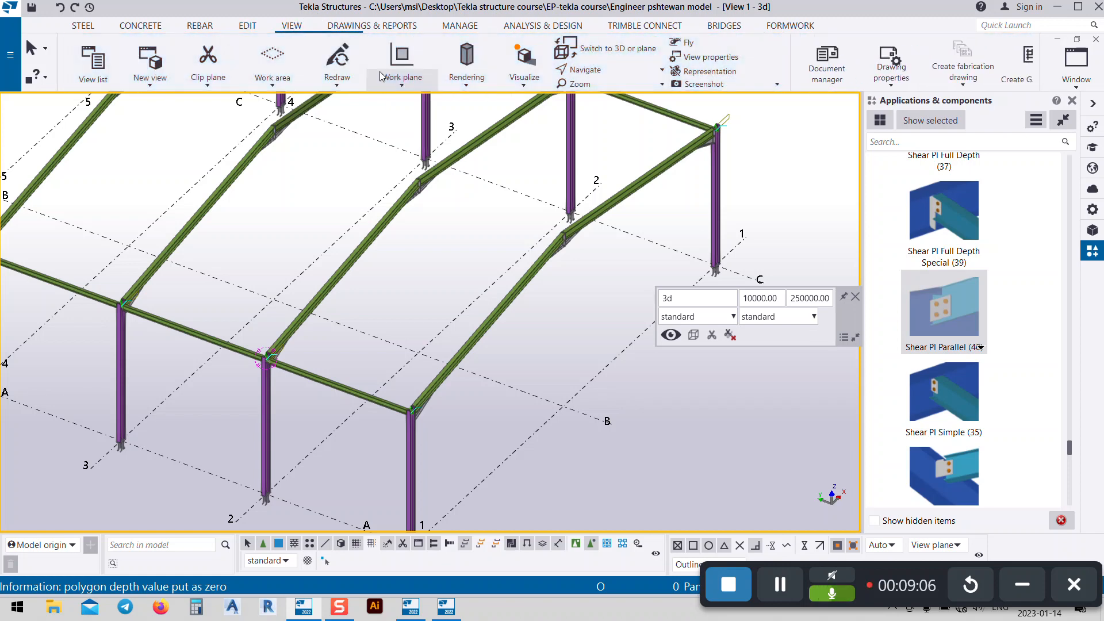
scroll(457, 339, "up", 2)
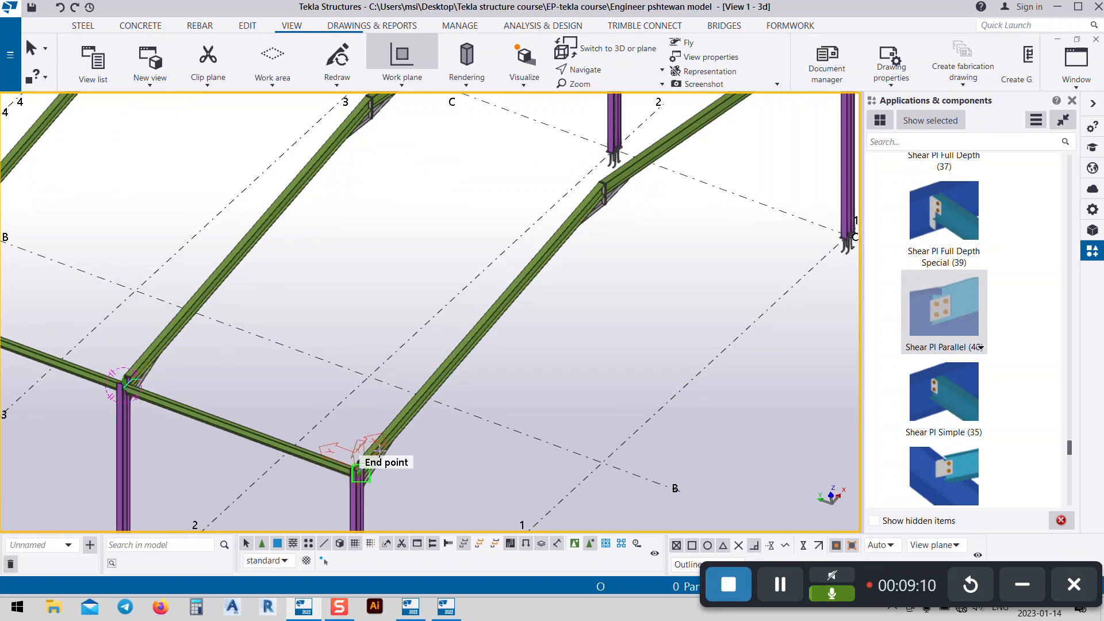
right_click(374, 265)
left_click(400, 273)
middle_click_drag(448, 253, 532, 319)
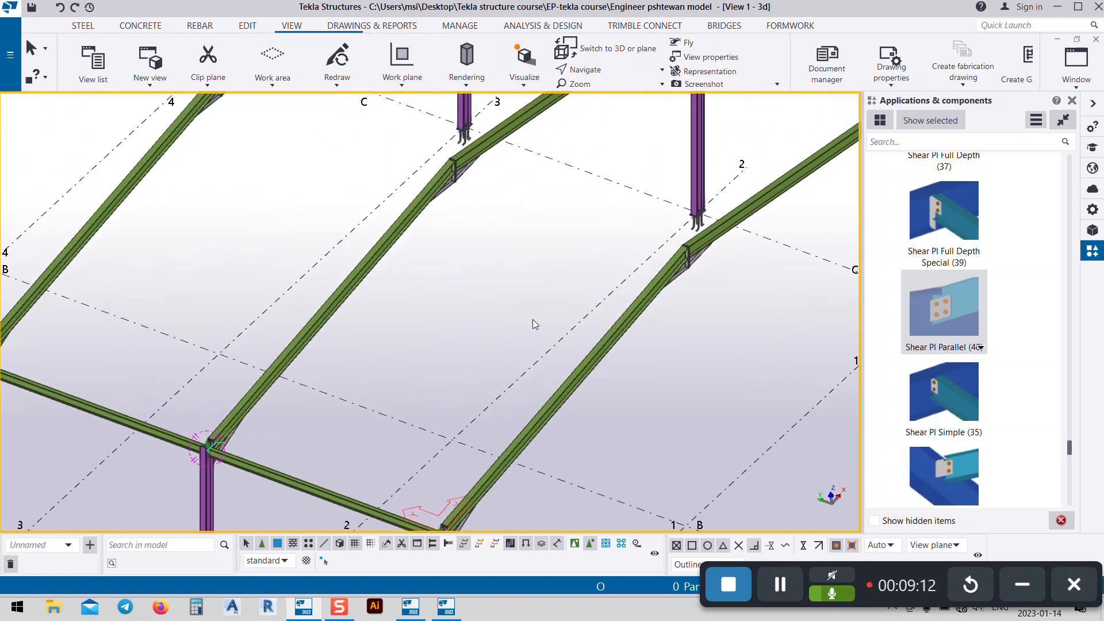
scroll(700, 241, "up", 4)
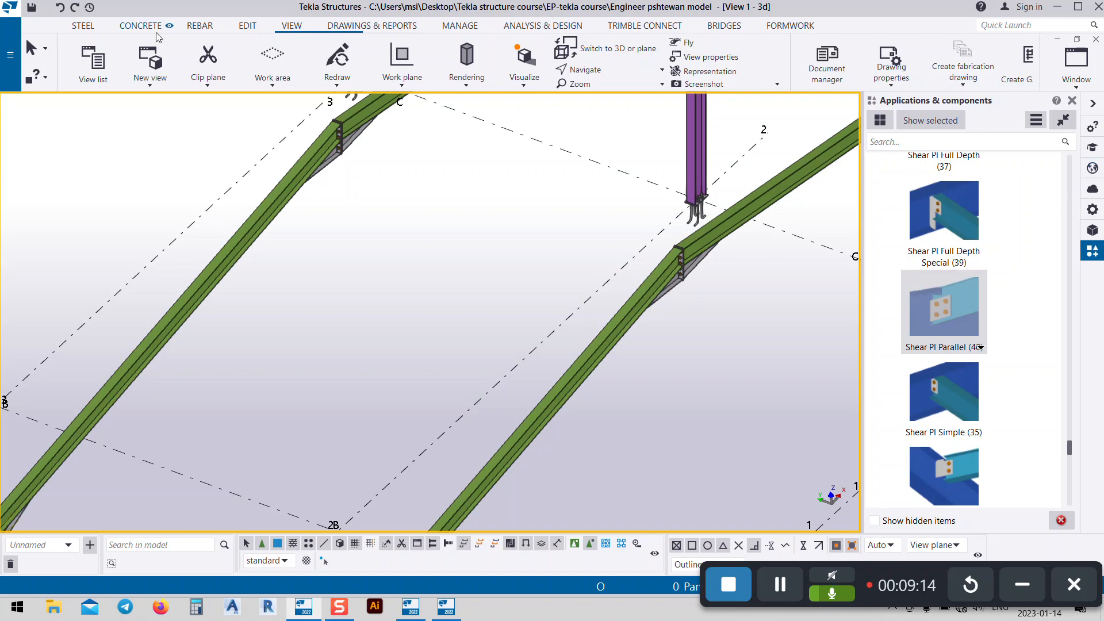
scroll(90, 36, "up", 4)
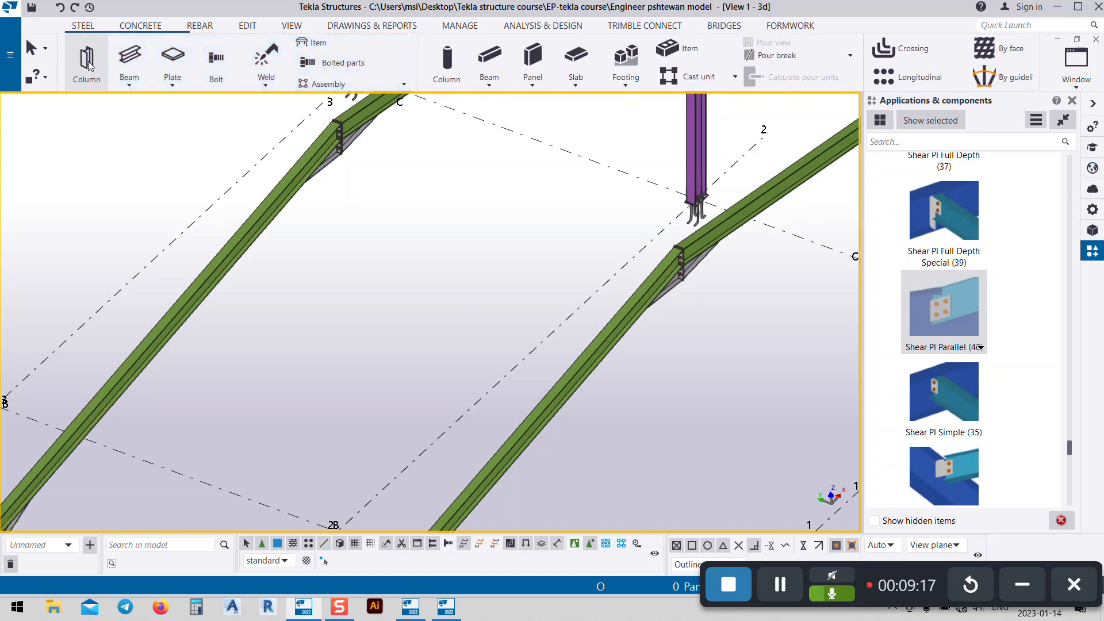
left_click(122, 60)
scroll(681, 256, "up", 6)
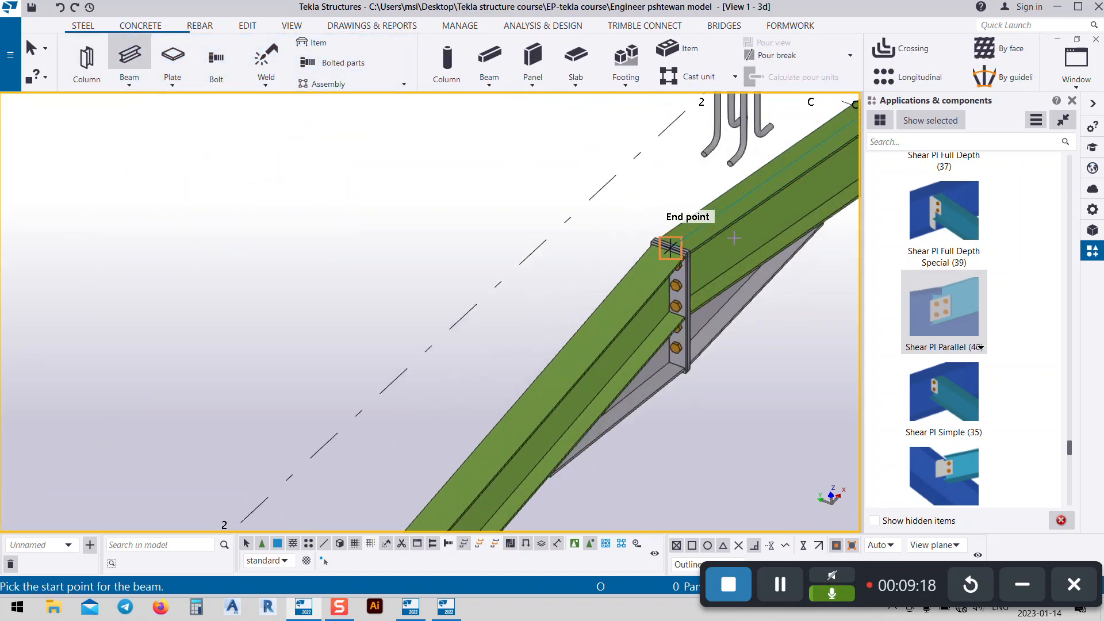
scroll(648, 257, "up", 3)
left_click(653, 251)
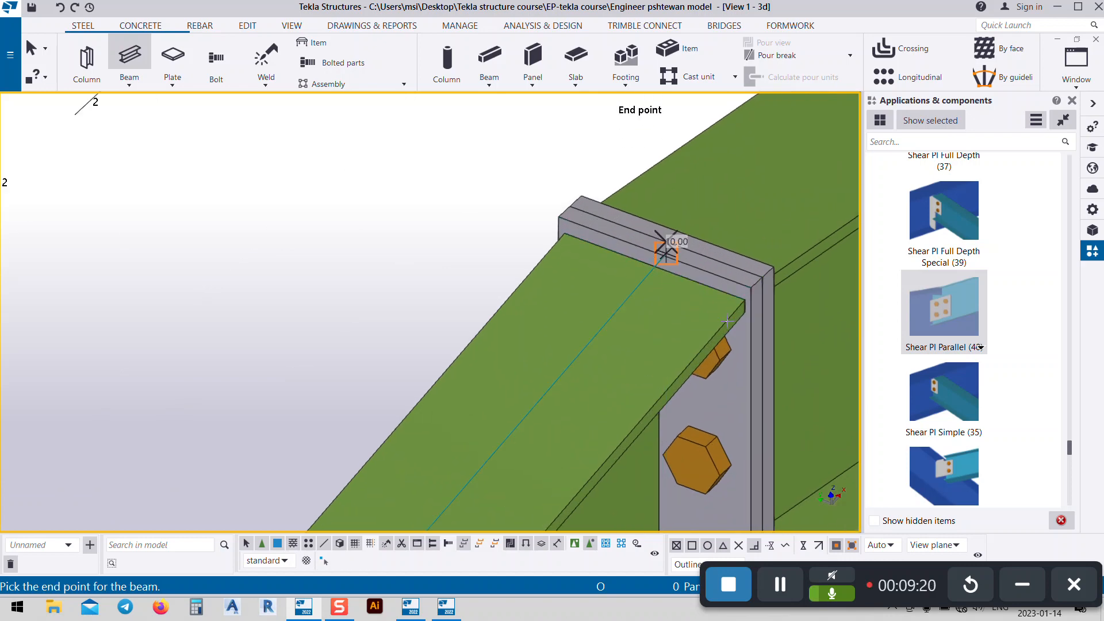
scroll(660, 247, "down", 2)
right_click(611, 250)
left_click(690, 256)
scroll(707, 344, "up", 5)
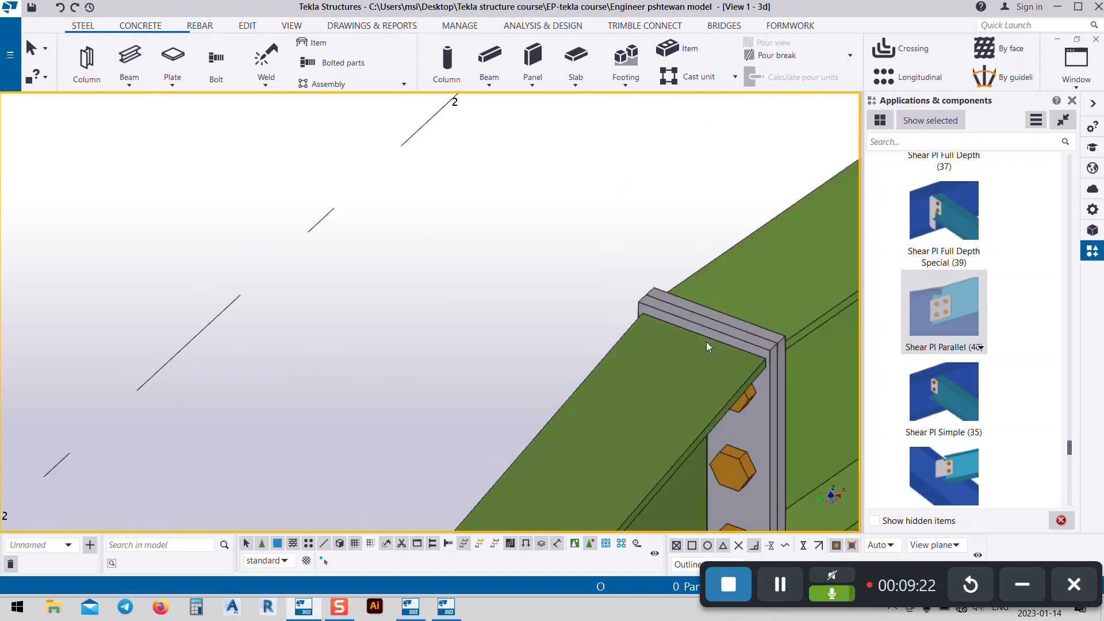
- Create a steel beam from the apex of the grid 2 frame to the grid 3 frame apex and end the beam command
left_click(129, 57)
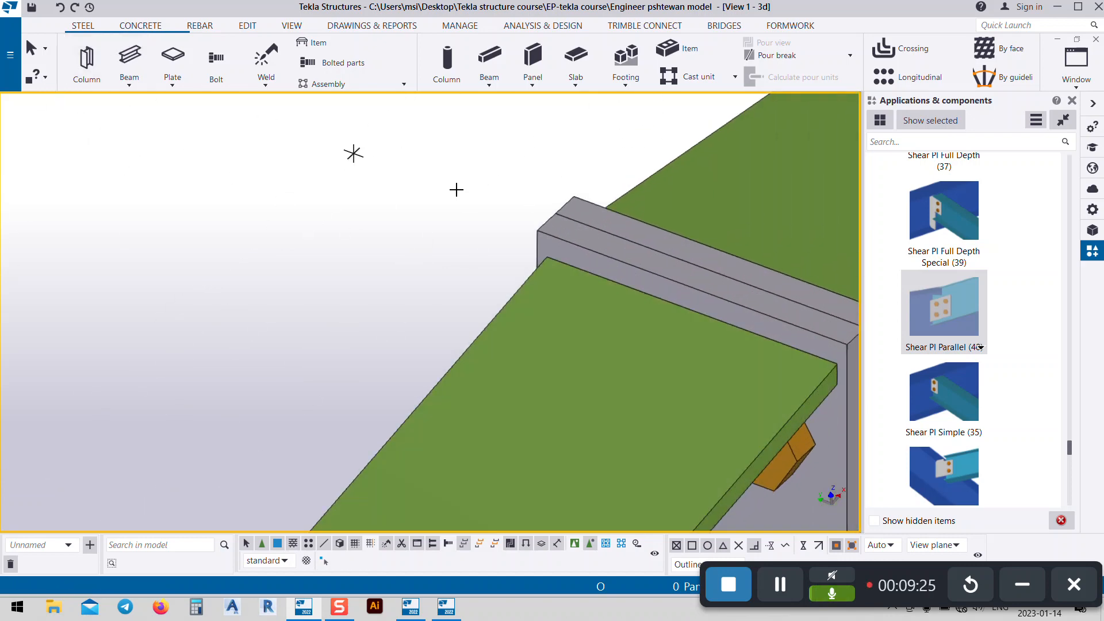
left_click(692, 310)
scroll(692, 313, "down", 6)
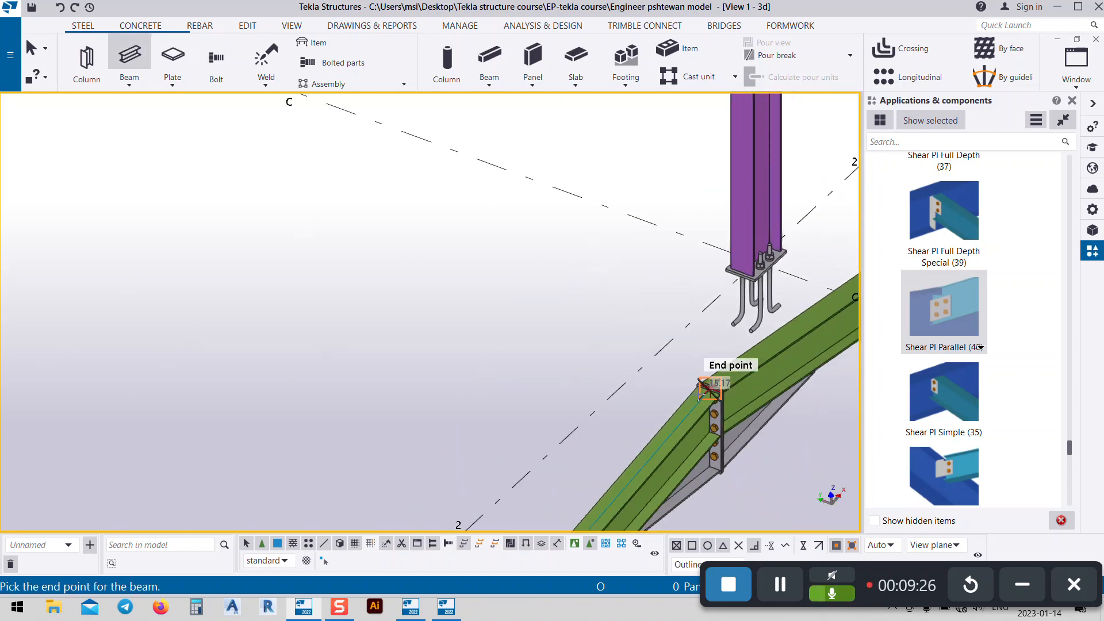
scroll(165, 216, "up", 10)
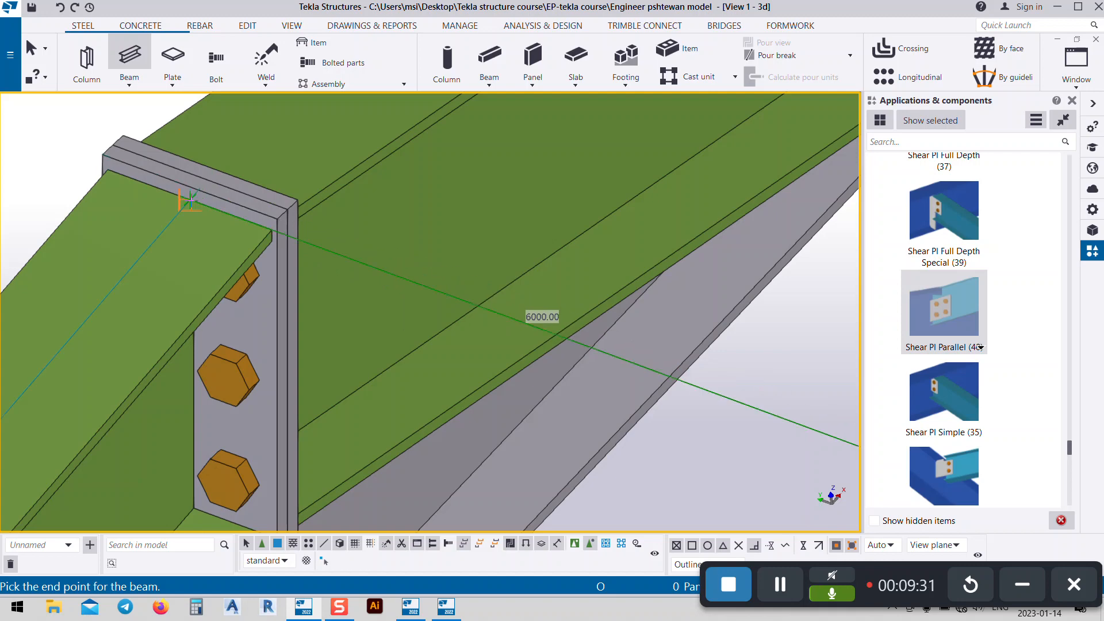
scroll(200, 177, "up", 4)
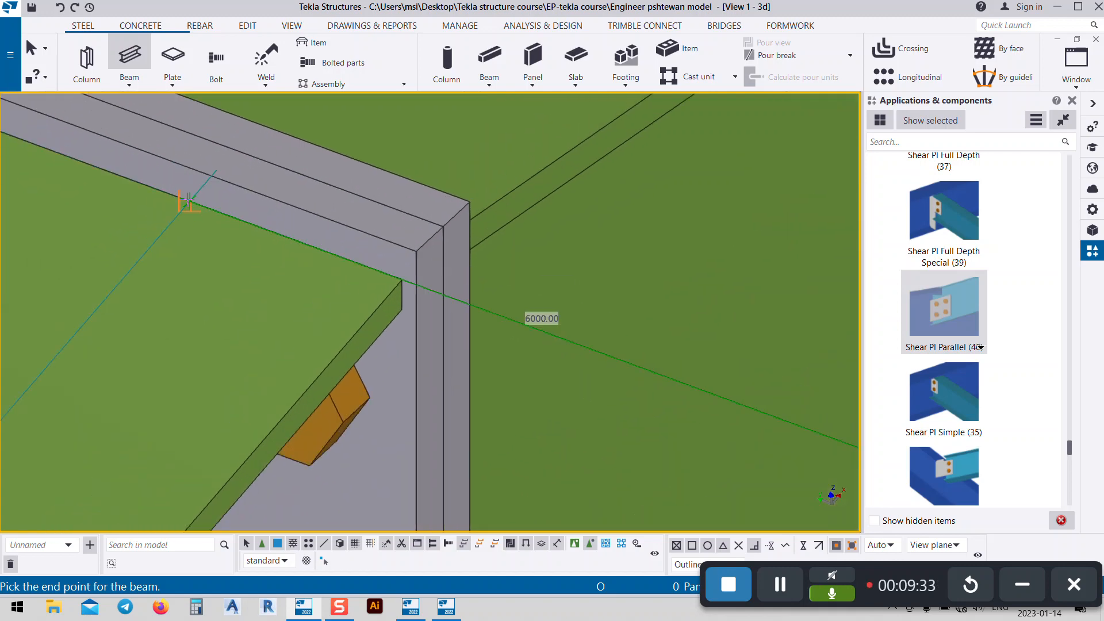
left_click(191, 204)
scroll(313, 189, "down", 8)
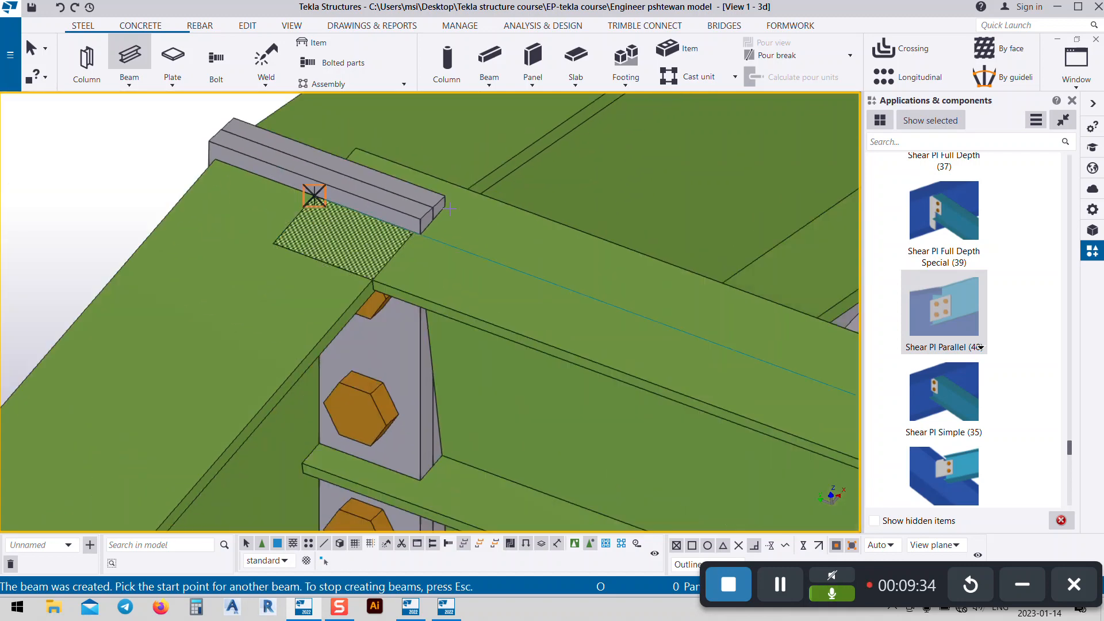
right_click(328, 147)
left_click(356, 155)
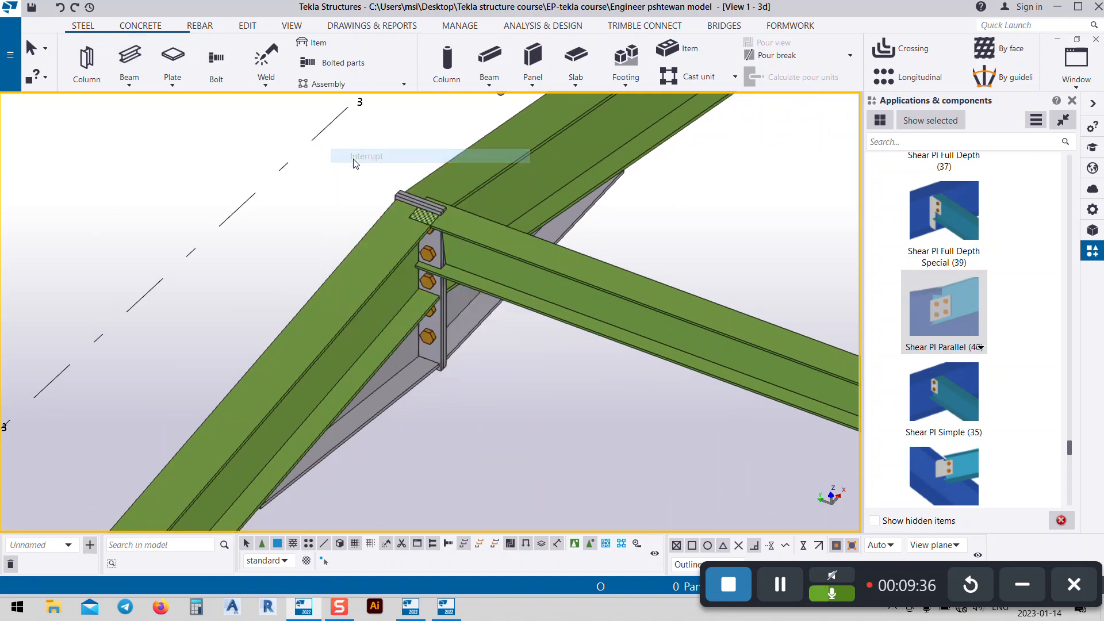
- Select the new beam between the frame apexes and choose the U section from the user sizes of the U profiles
scroll(515, 263, "down", 3)
left_click(515, 265)
scroll(501, 257, "down", 5)
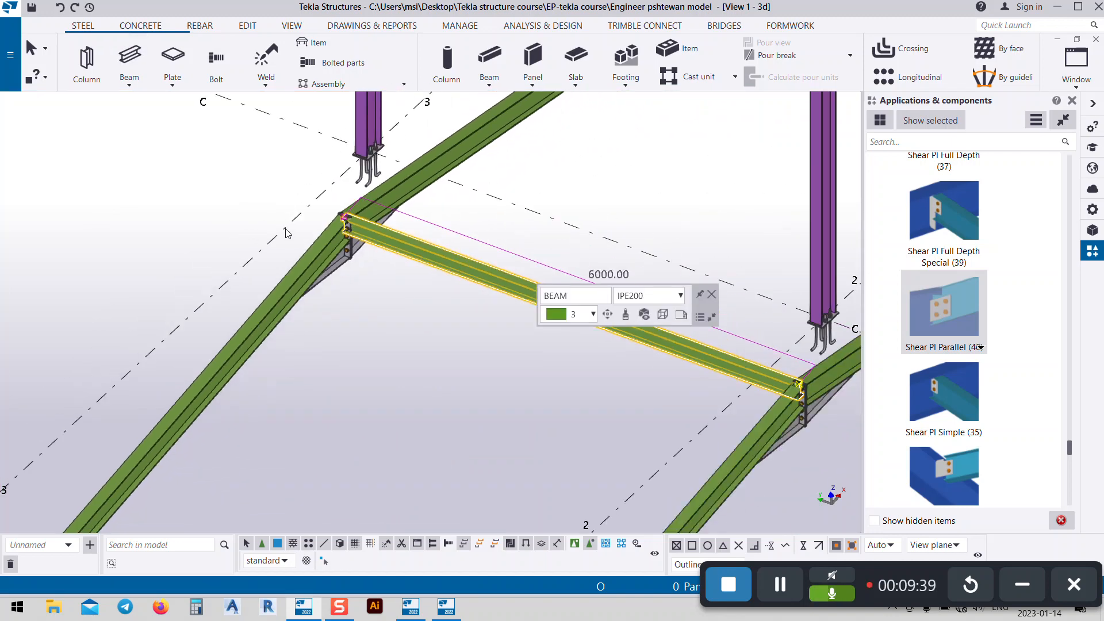
middle_click_drag(389, 267, 387, 233)
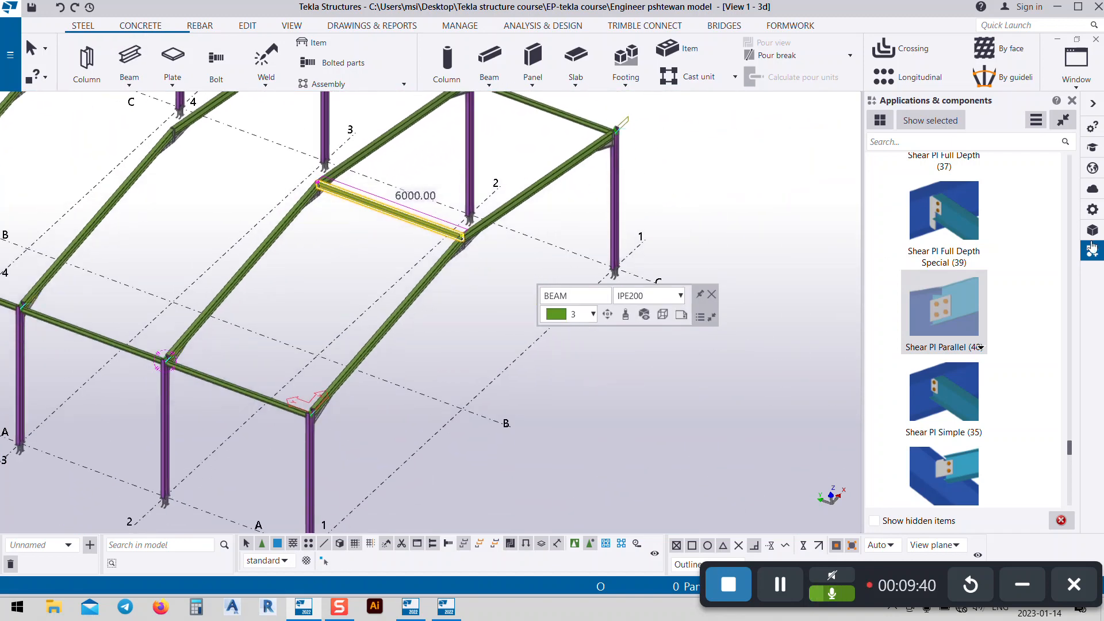
left_click(1093, 210)
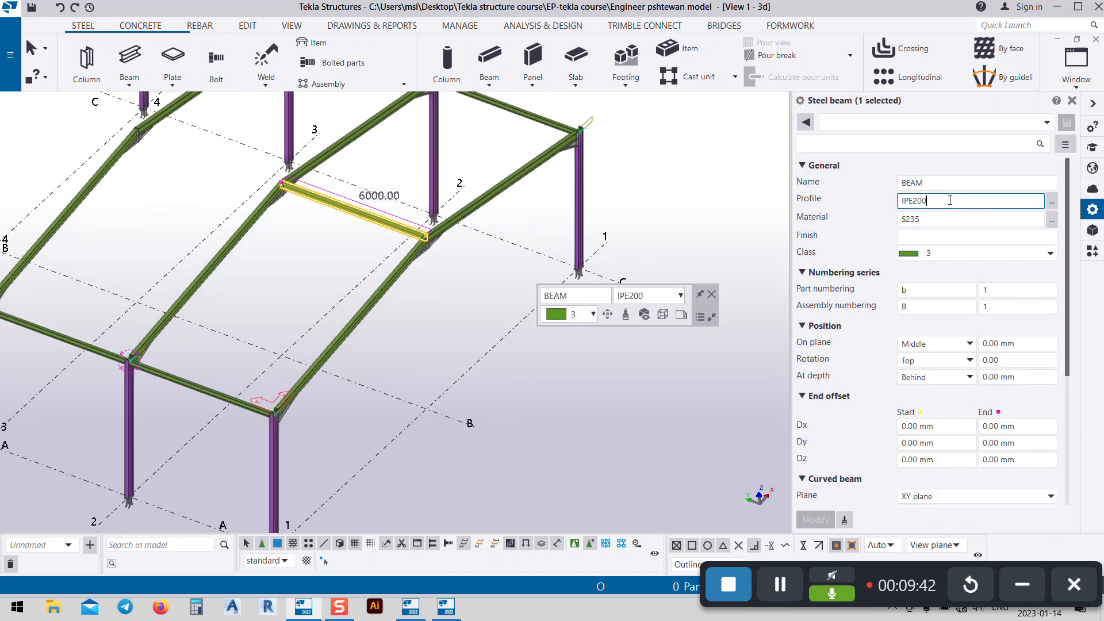
left_click(1053, 204)
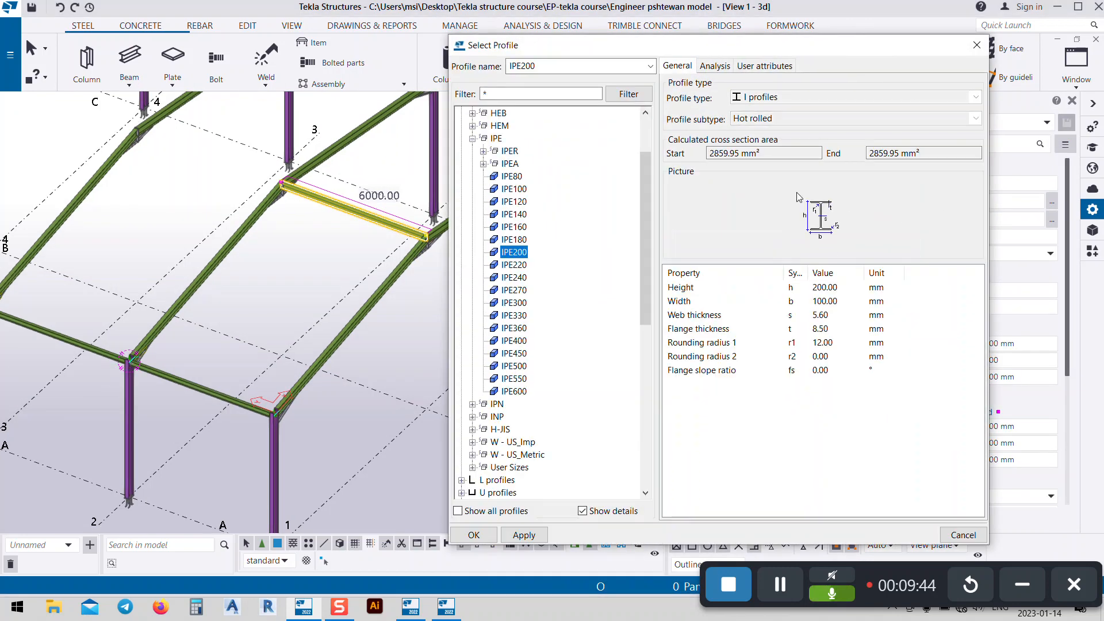
left_click(472, 139)
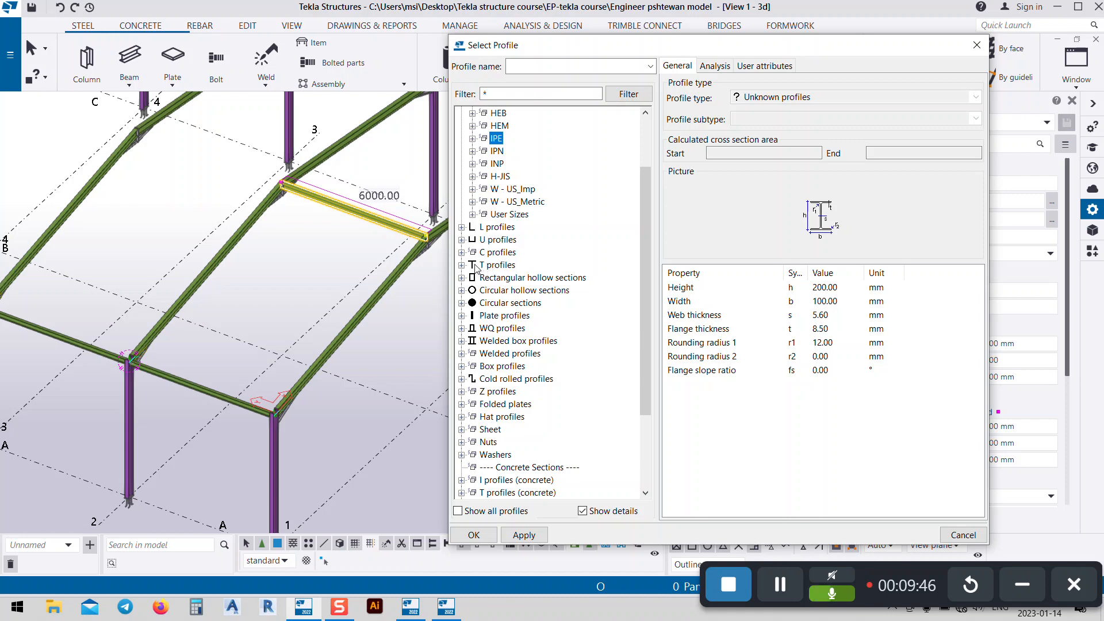
left_click(462, 240)
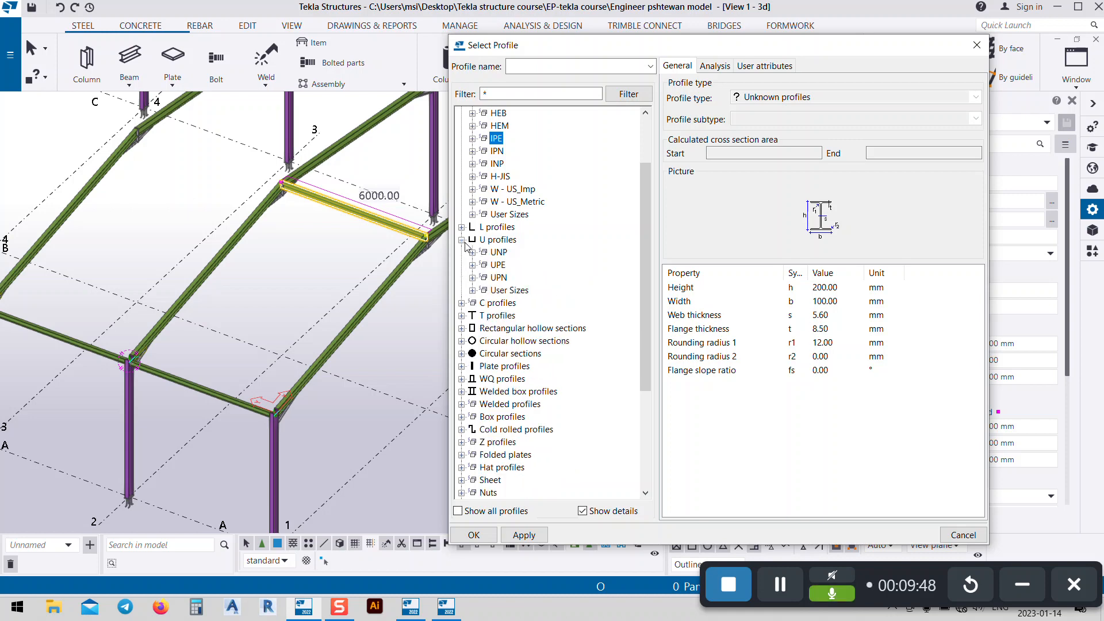
double_click(507, 290)
left_click(505, 315)
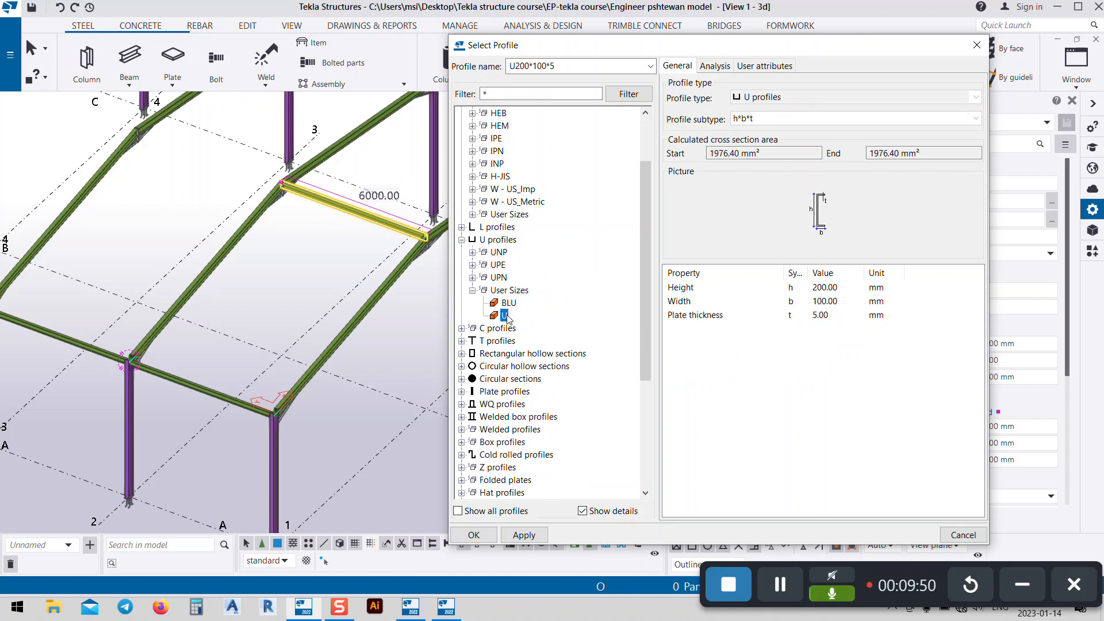
- Set the U profile's width to 60 mm and plate thickness to 2 mm, and apply U200*60*2 to the beam
double_click(840, 288)
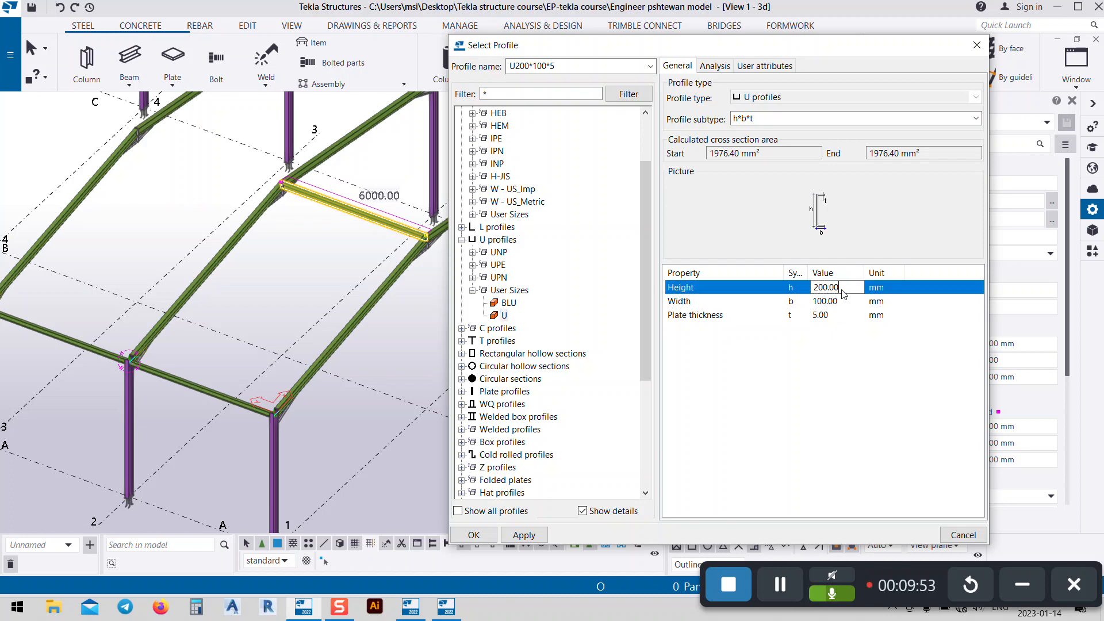
left_click(837, 302)
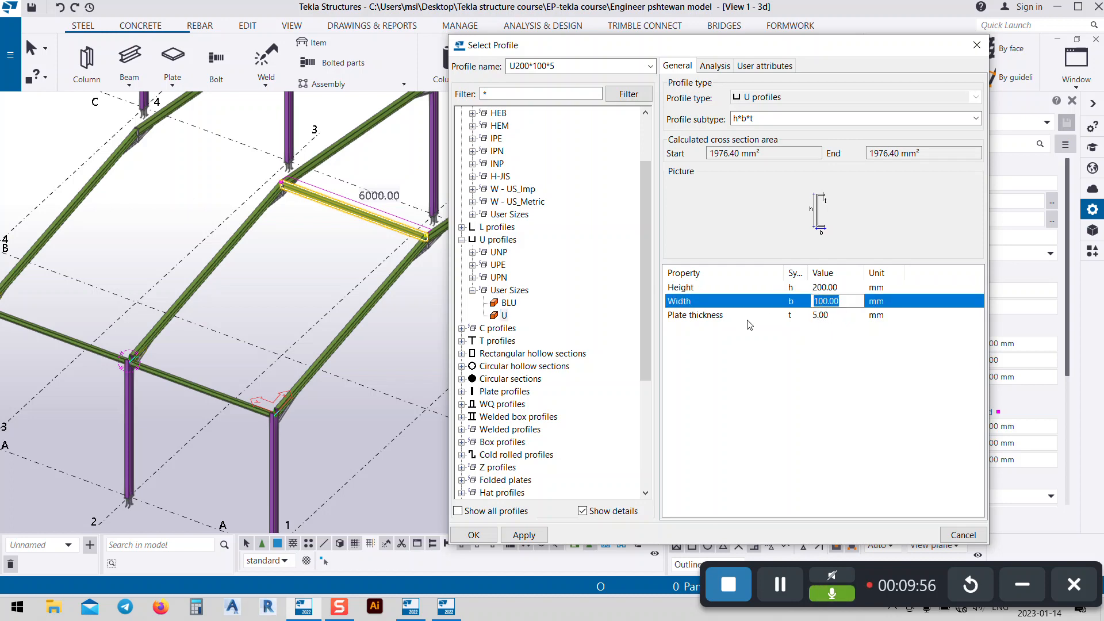
type("60")
left_click(844, 316)
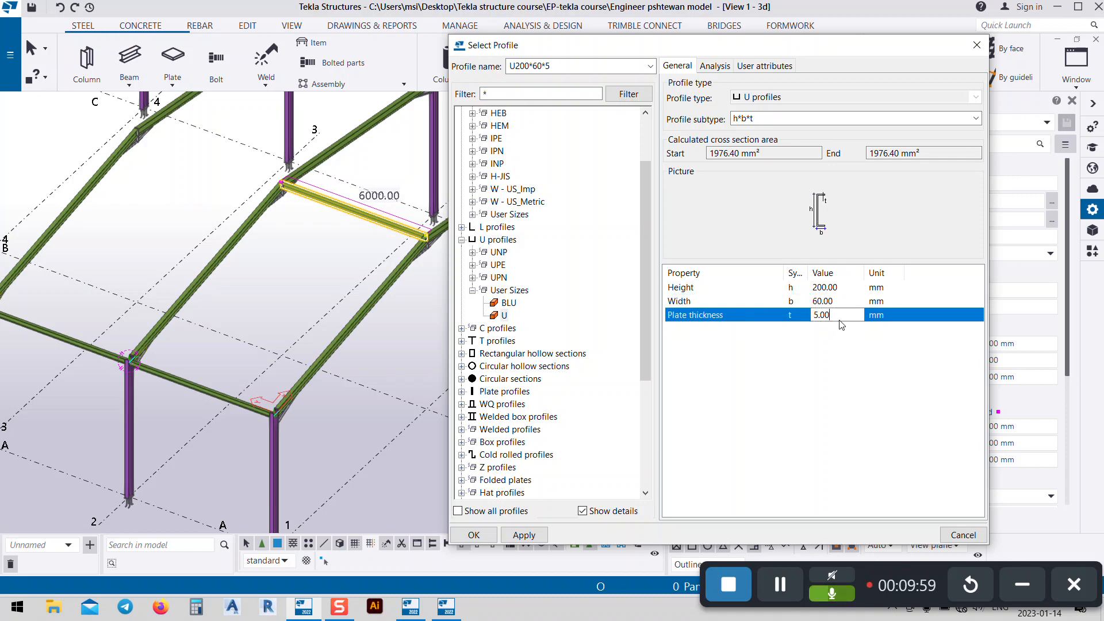
left_click(523, 535)
left_click(474, 535)
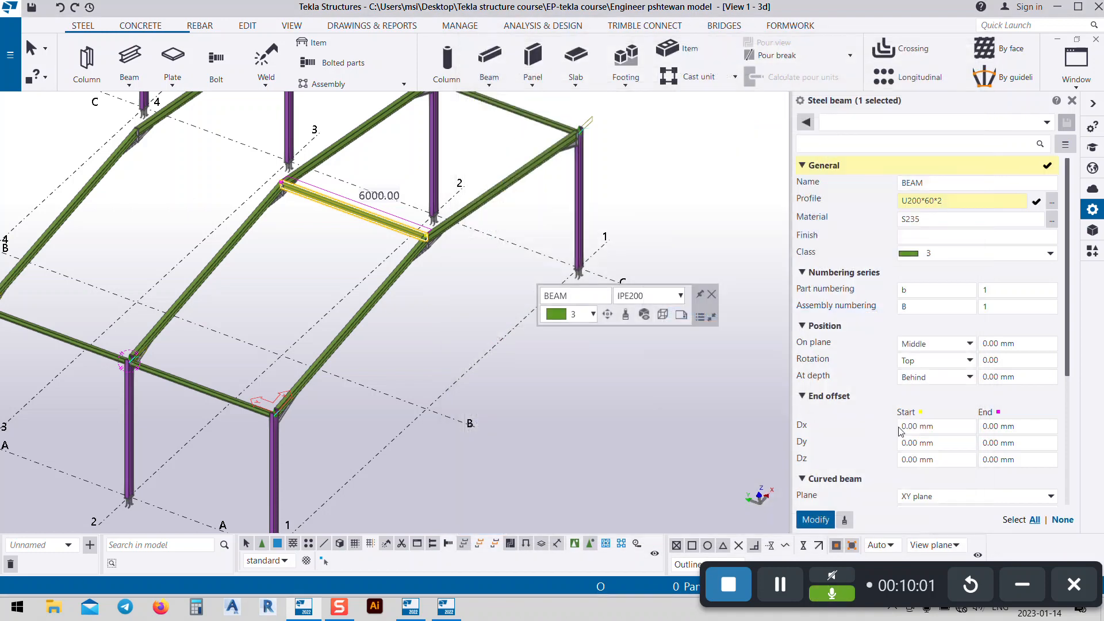
left_click(818, 519)
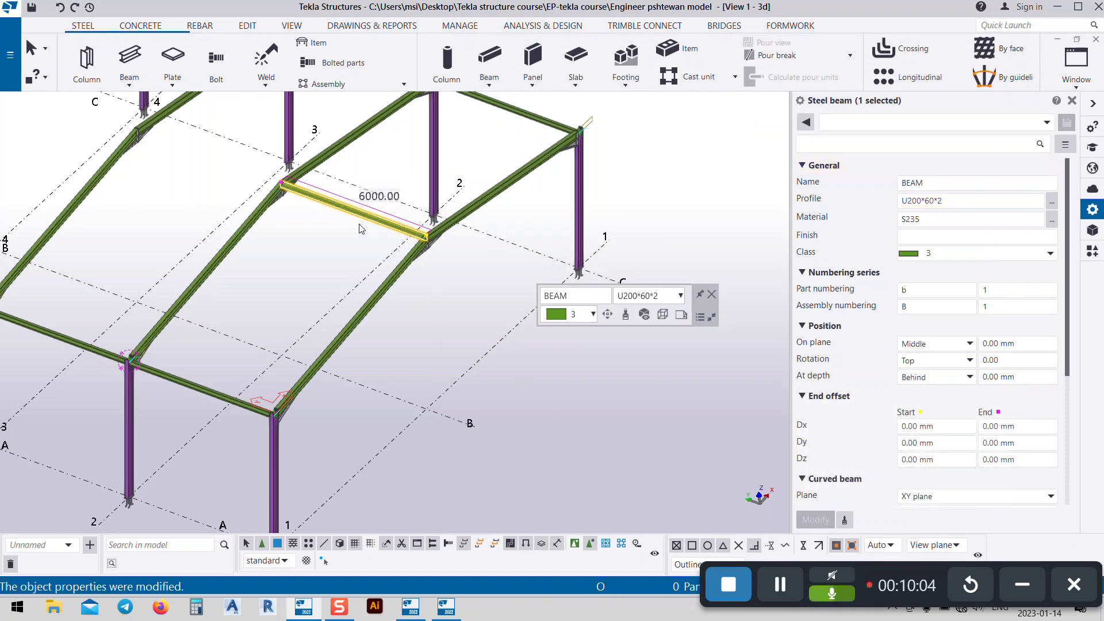
- Change the U200*60*2 beam's depth position to Front
scroll(288, 190, "up", 10)
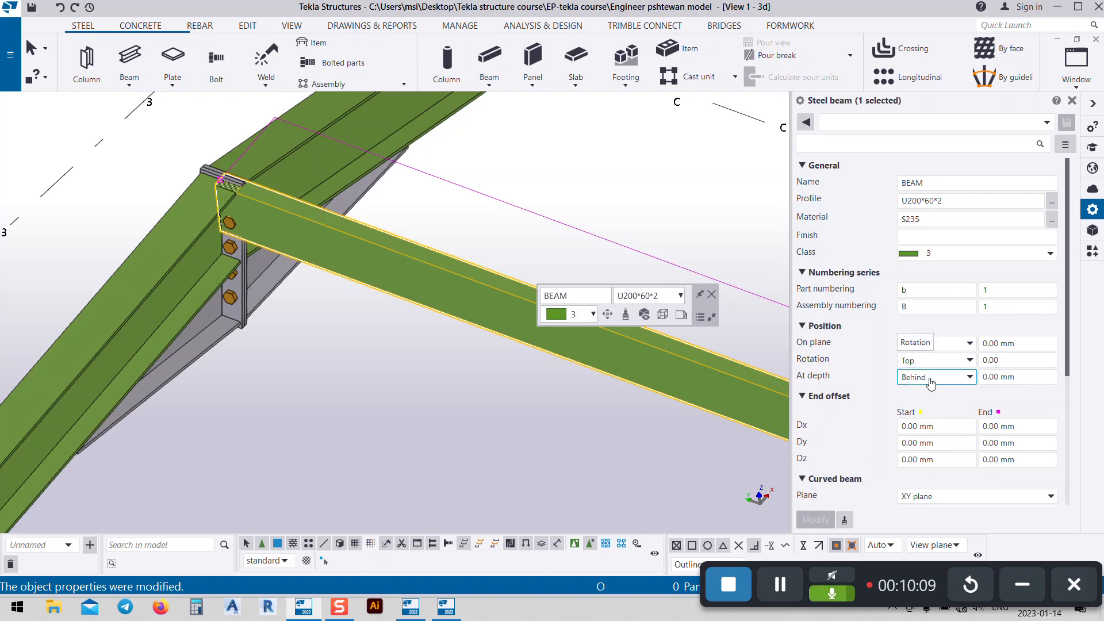
left_click(926, 381)
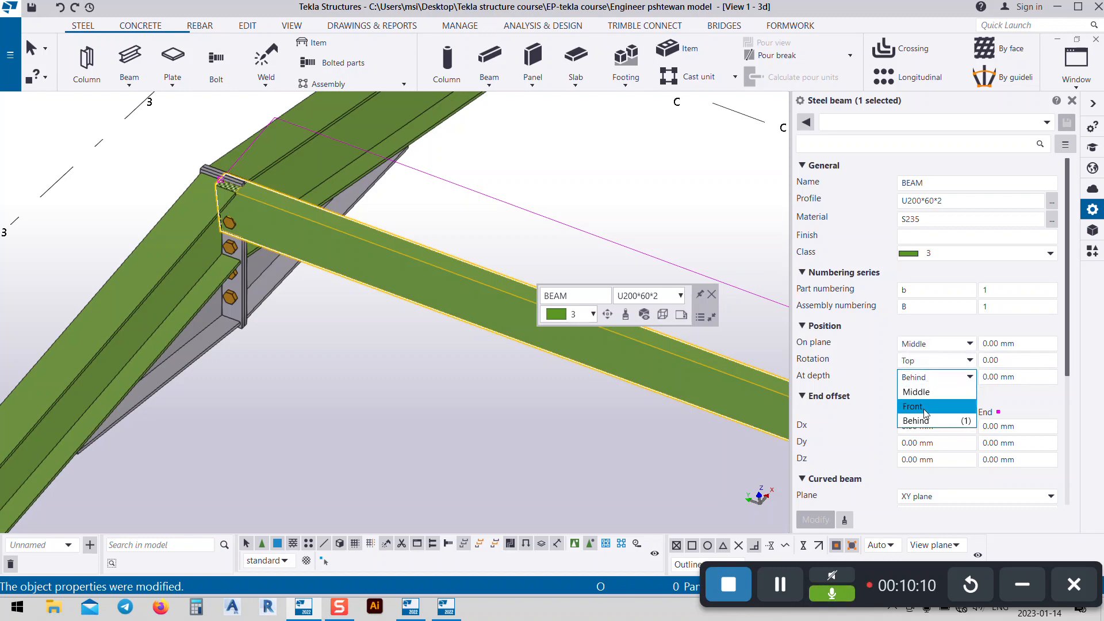
left_click(919, 406)
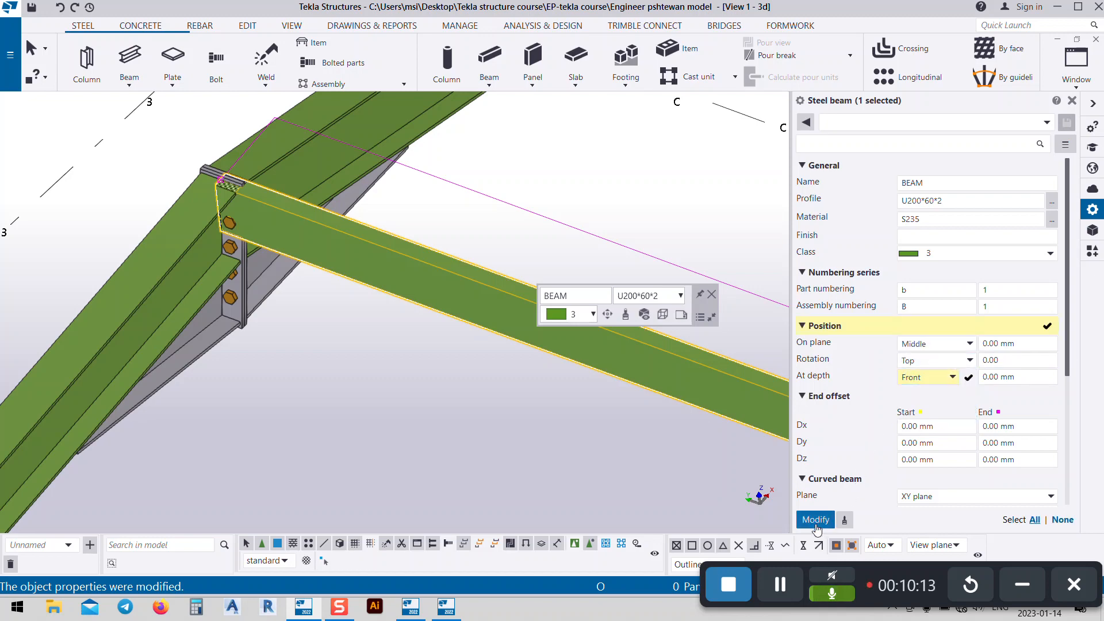
left_click(816, 521)
scroll(234, 180, "down", 5)
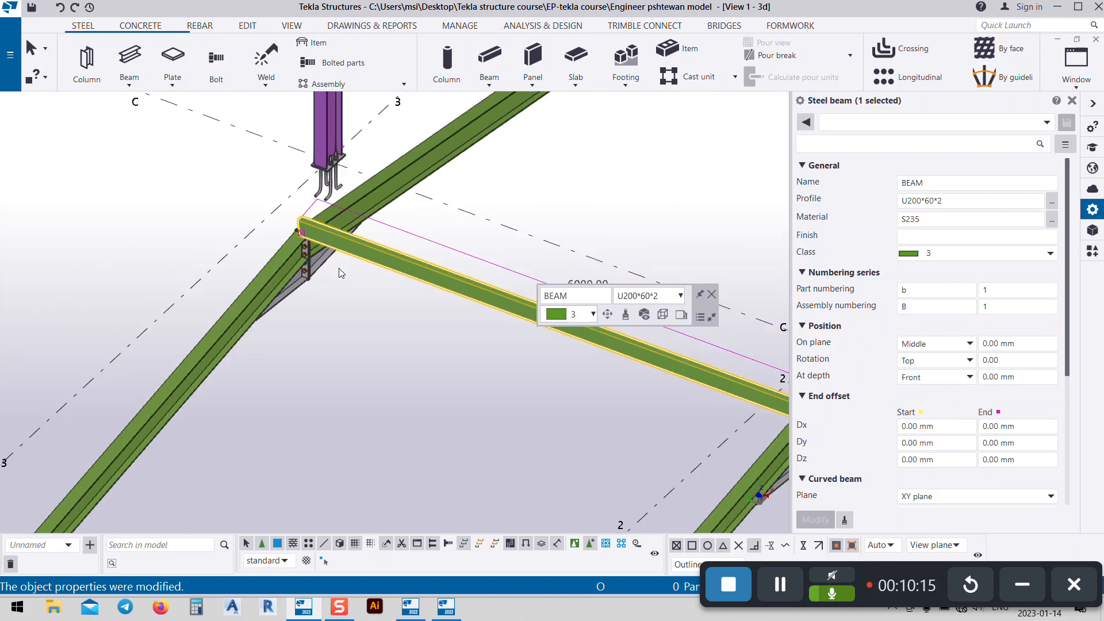
- Rotate the U200*60*2 beam by 180 degrees and reset its depth position to Front
left_click(1023, 360)
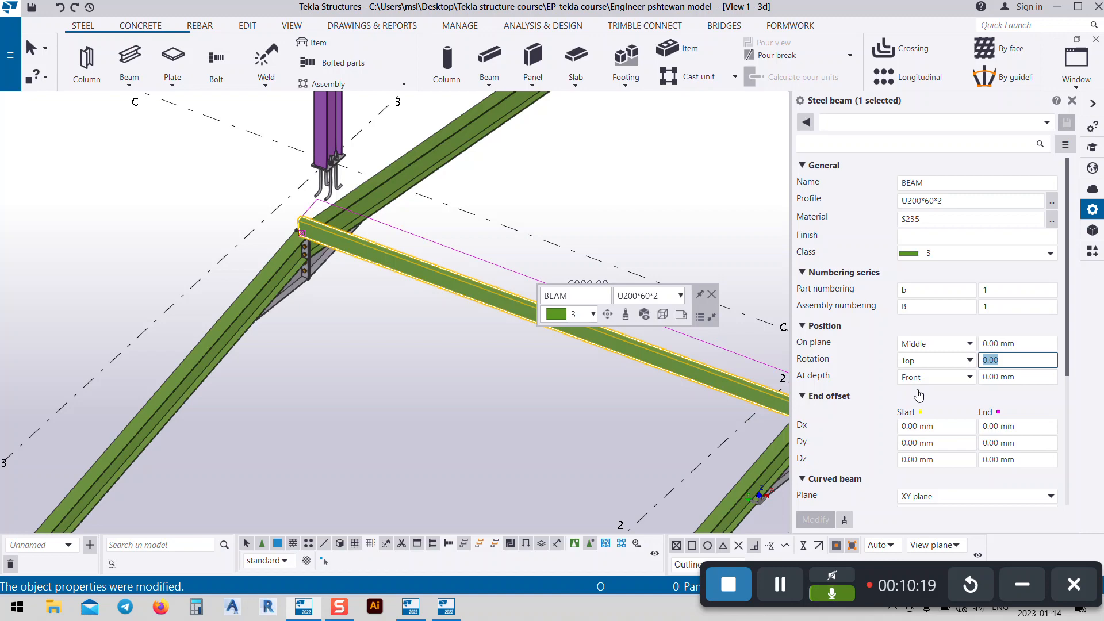
type("180")
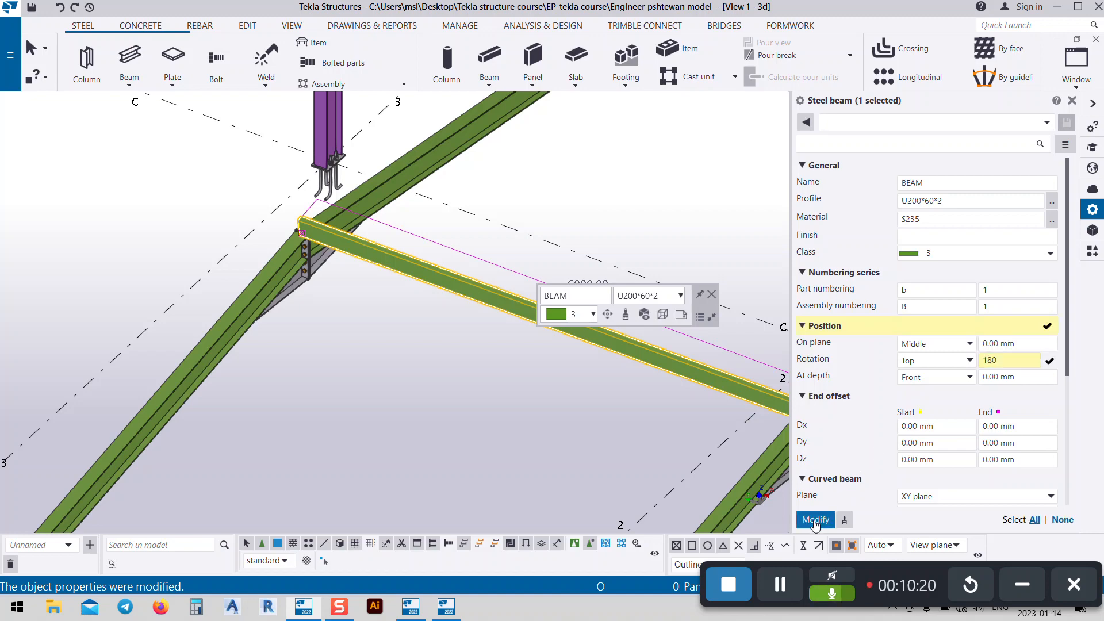
left_click(816, 519)
scroll(370, 275, "up", 2)
scroll(370, 275, "up", 2)
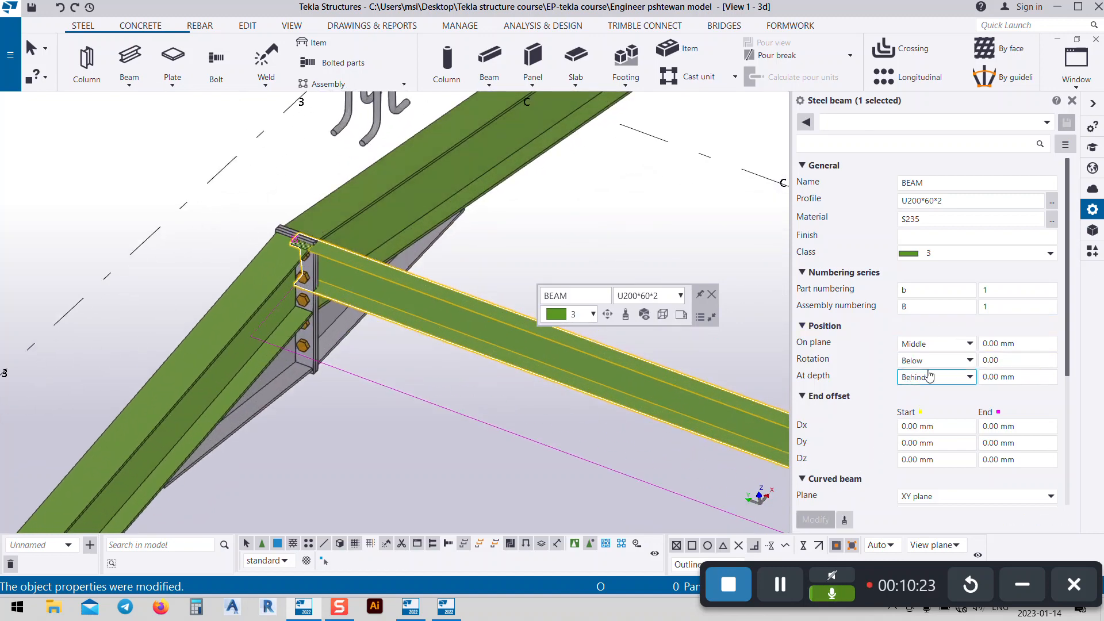
left_click(932, 377)
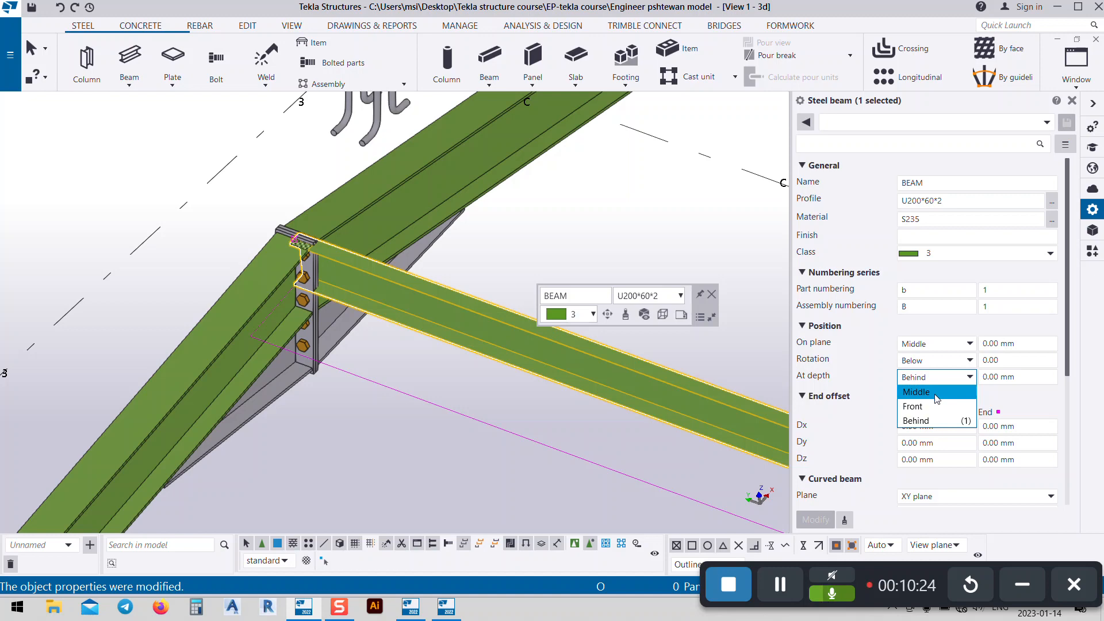
left_click(927, 407)
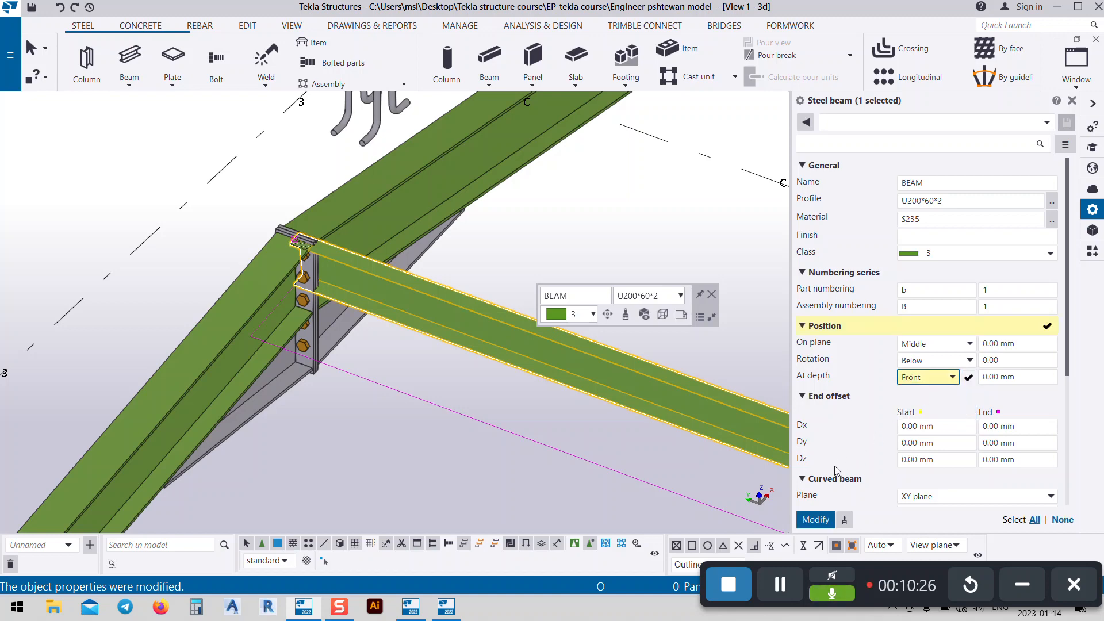
left_click(817, 519)
scroll(345, 217, "down", 2)
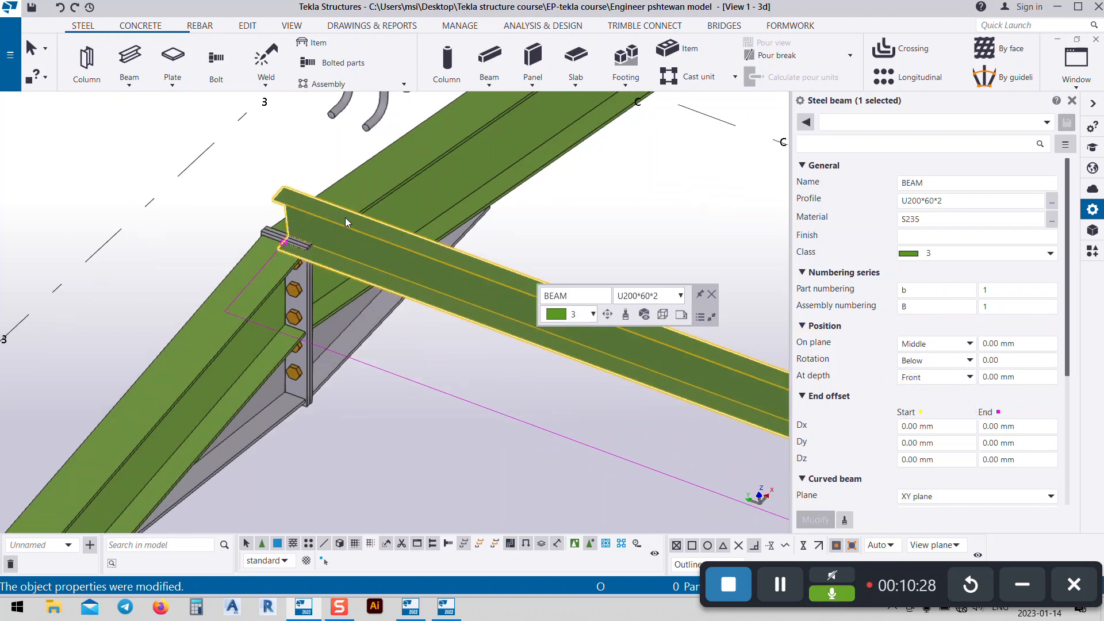
- Move the U200*60*2 beam linearly by dX -300 mm and dZ -100 mm down the rafter slope, and end the move command
scroll(333, 219, "down", 2)
middle_click_drag(380, 239, 320, 168)
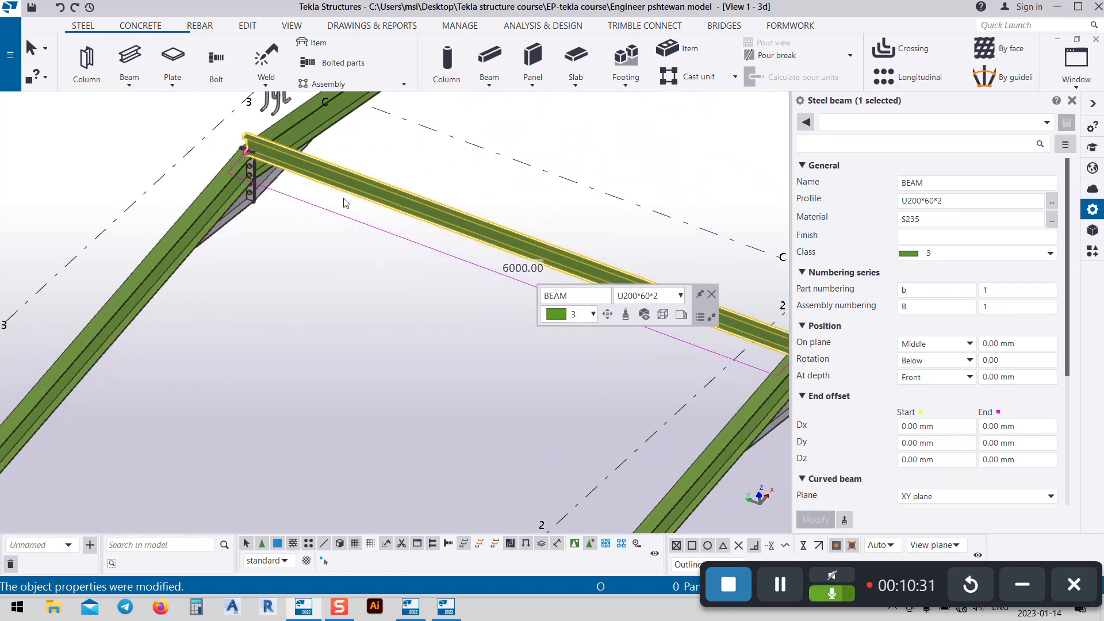
right_click(349, 213)
mouse_move(477, 325)
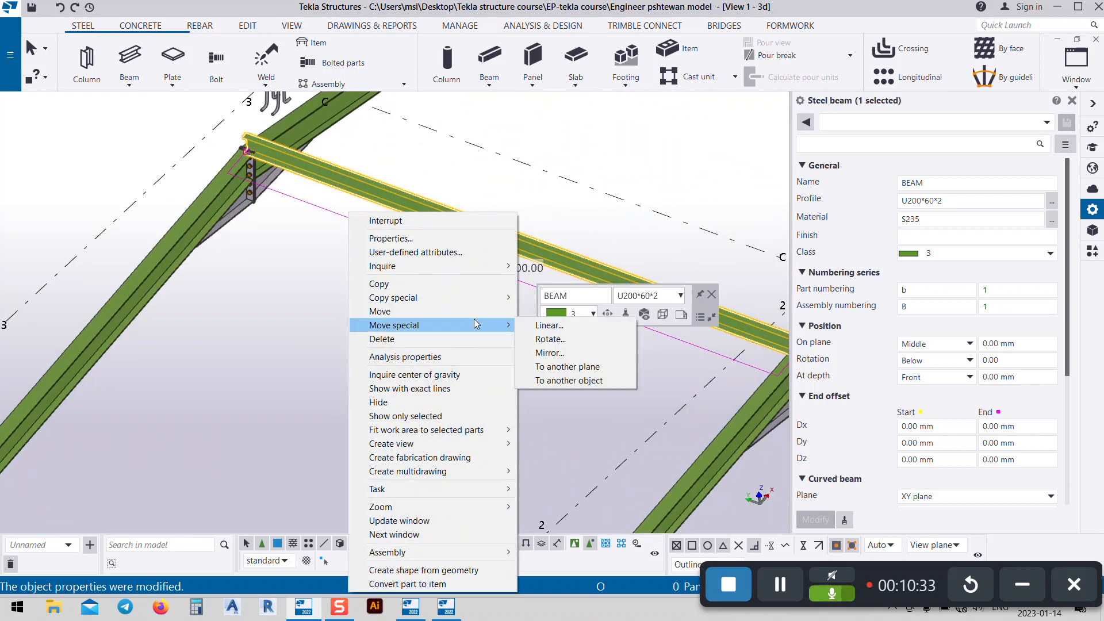
left_click(546, 325)
scroll(443, 393, "down", 4)
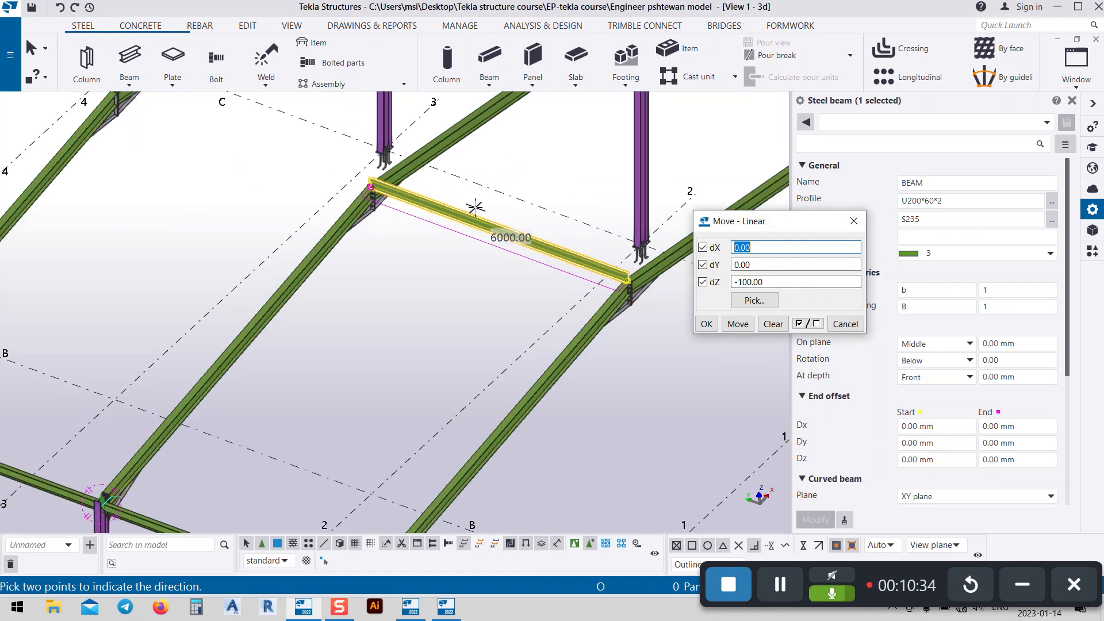
scroll(443, 393, "up", 5)
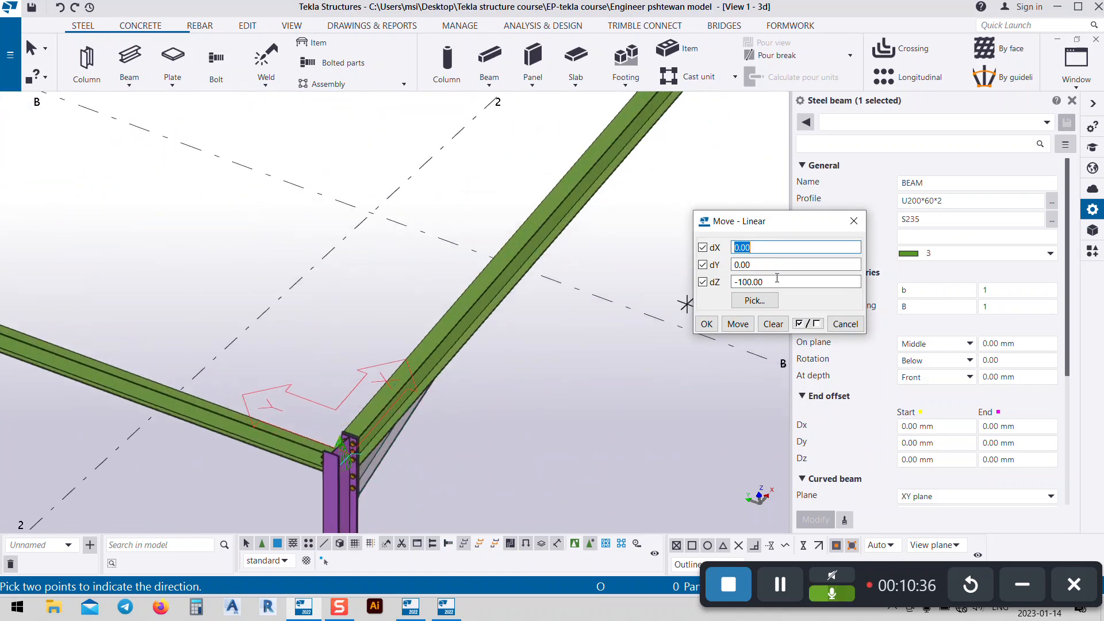
type("-3")
left_click(734, 326)
scroll(550, 370, "down", 3)
scroll(537, 278, "down", 2)
scroll(473, 266, "up", 8)
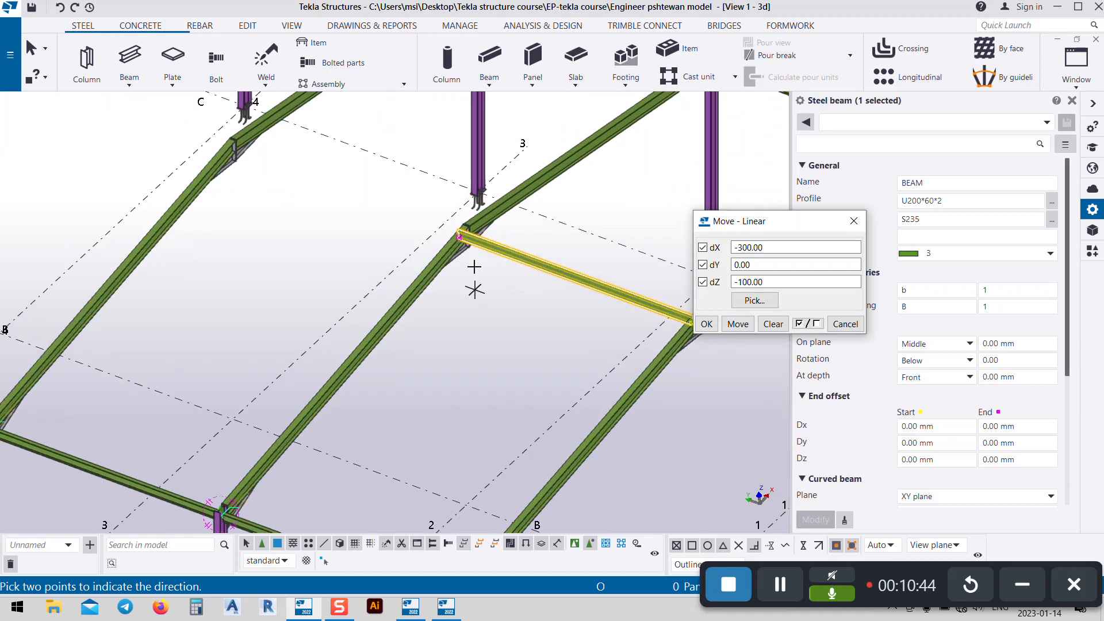
scroll(353, 245, "up", 2)
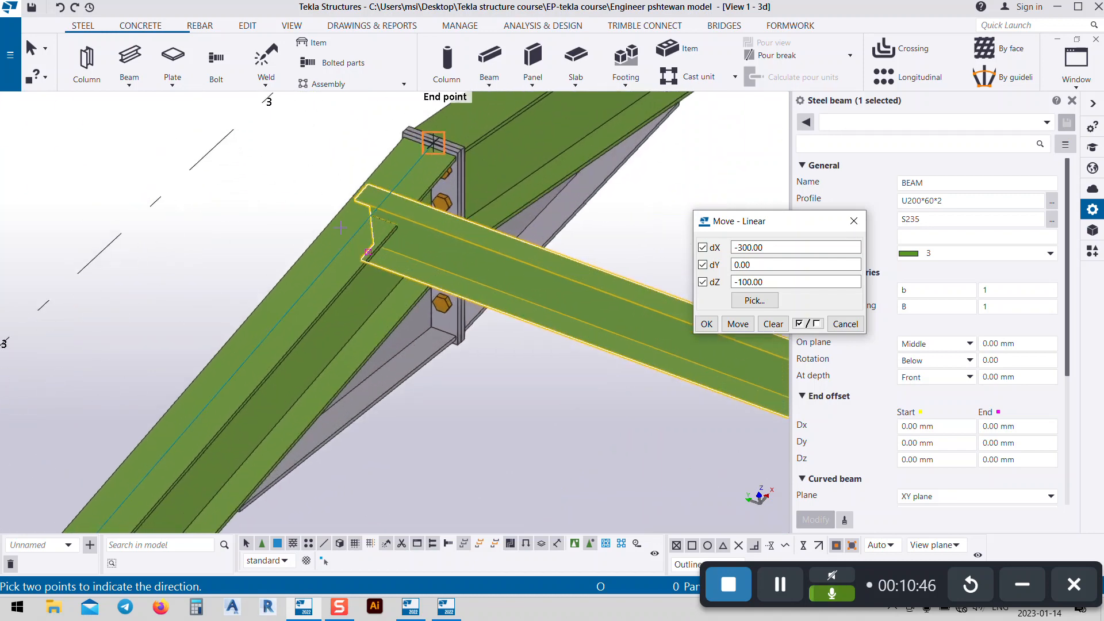
right_click(290, 156)
left_click(321, 164)
scroll(300, 282, "down", 4)
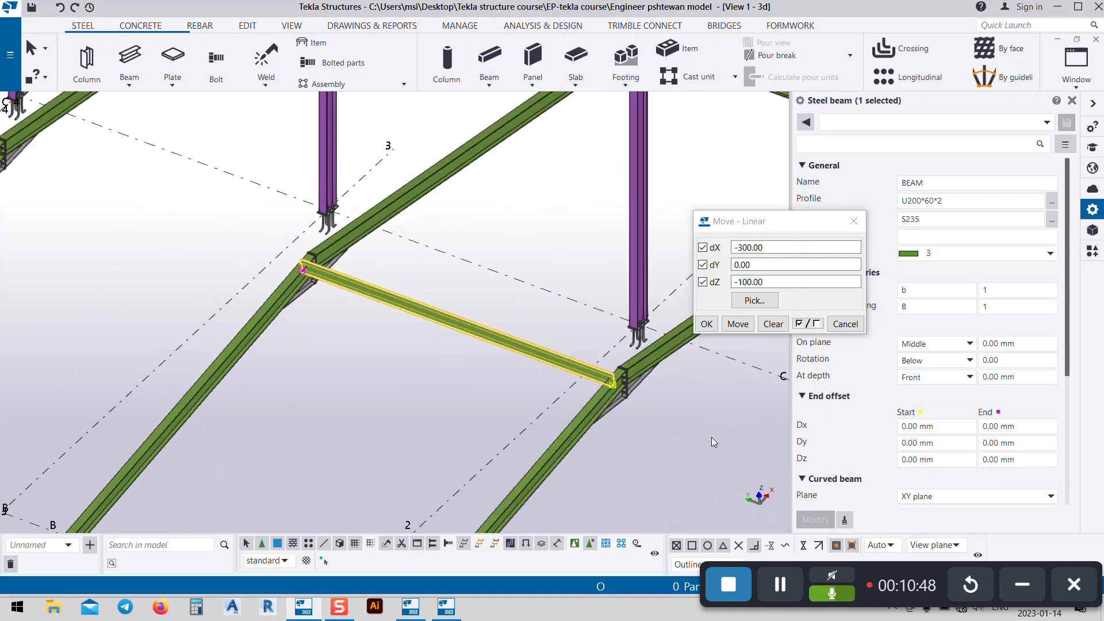
- Move the U200*60*2 purlin up by dZ 100 mm with a linear move, keeping dX and dY at 0, and close the move settings
scroll(564, 360, "up", 6)
scroll(564, 360, "up", 5)
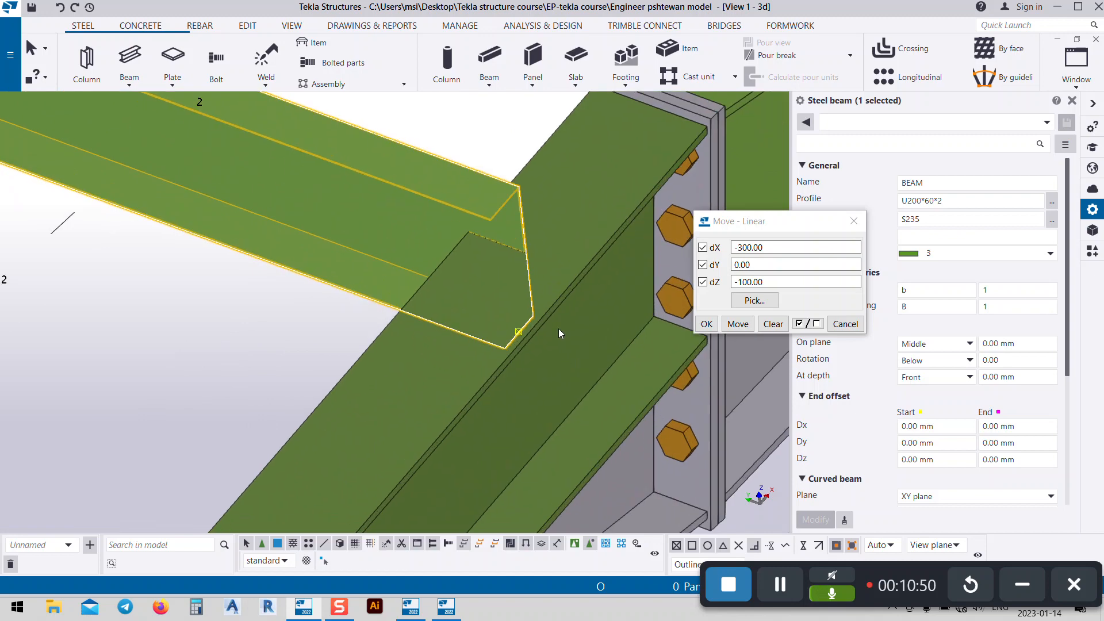
left_click(741, 281)
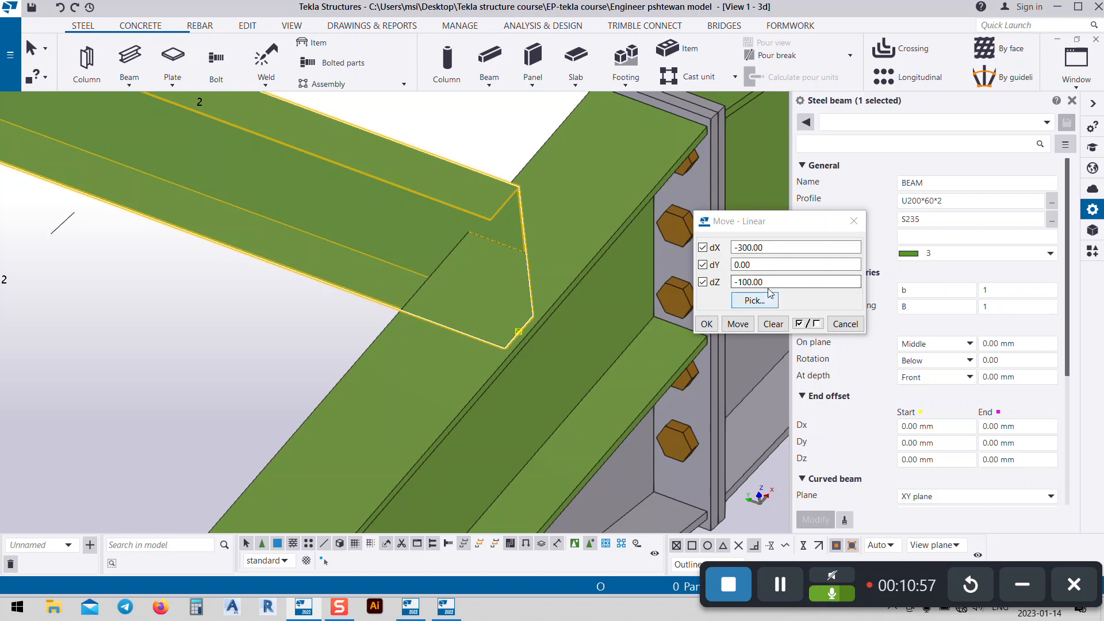
left_click(773, 324)
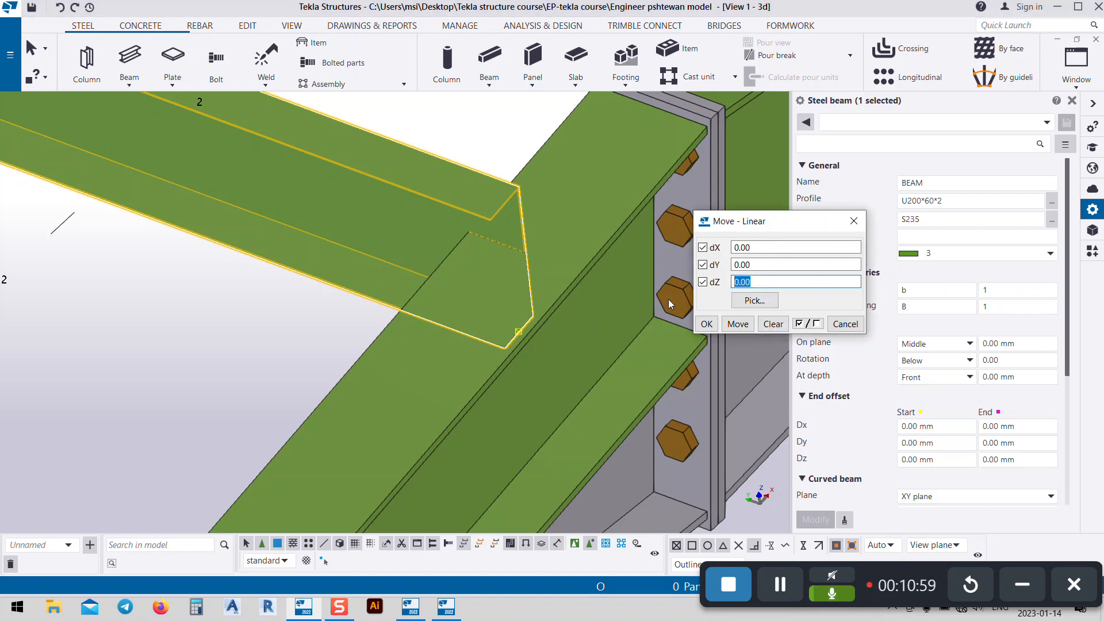
type("100")
left_click(725, 324)
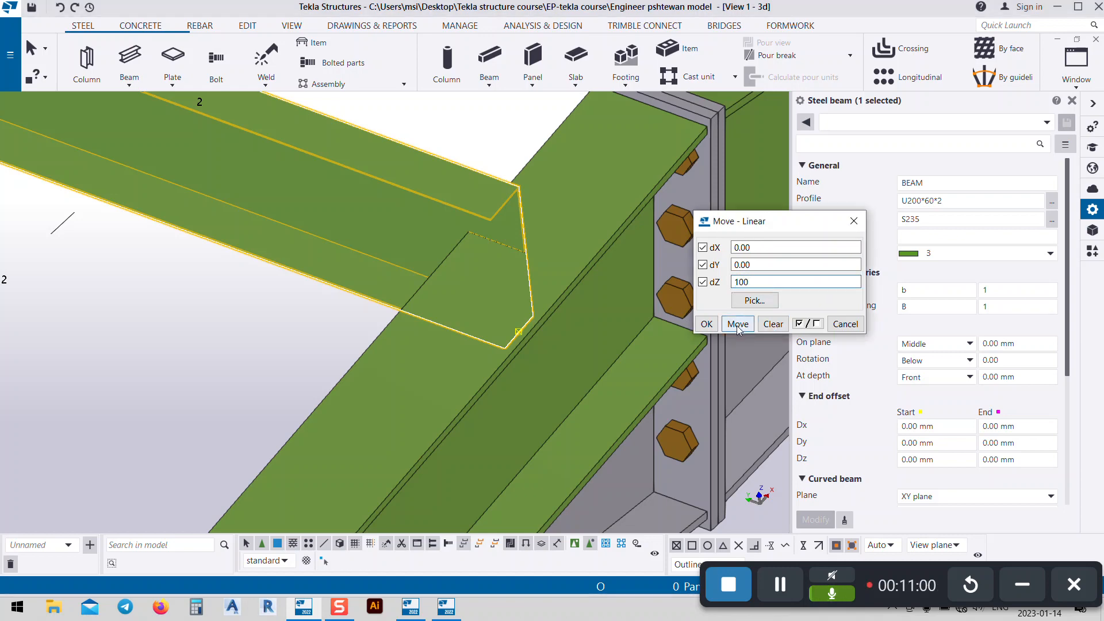
scroll(587, 336, "down", 10)
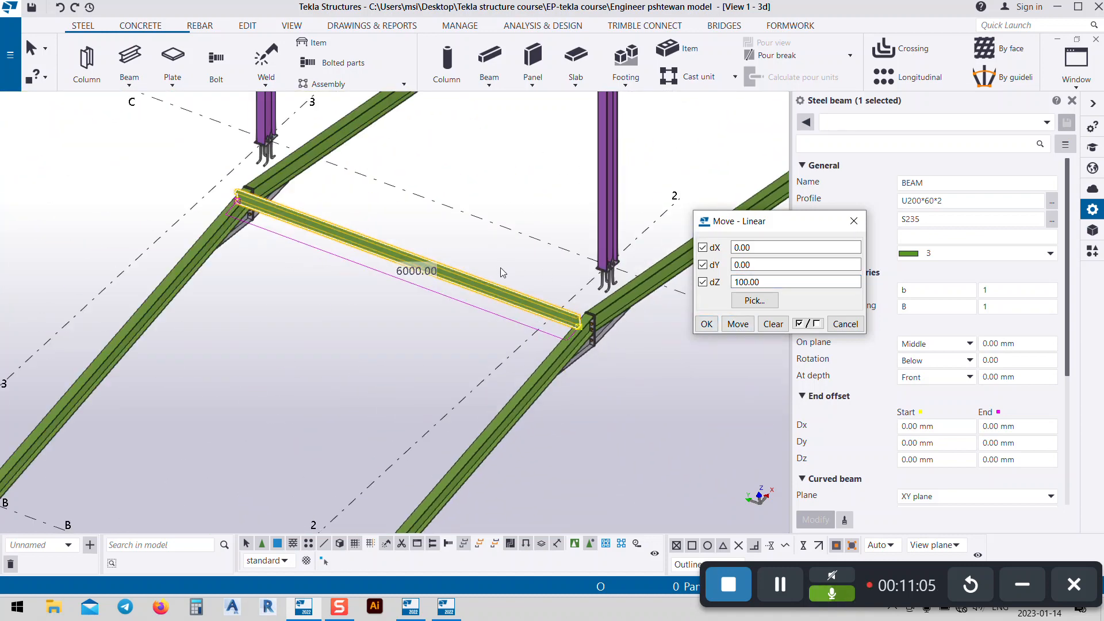
scroll(256, 277, "up", 8)
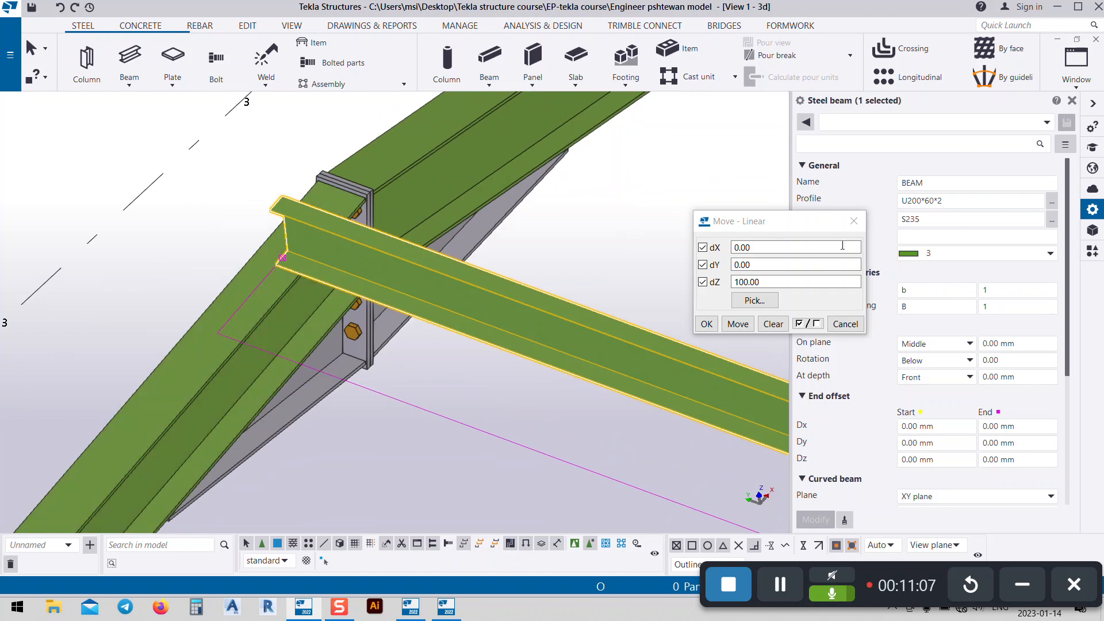
left_click(706, 324)
scroll(507, 277, "down", 8)
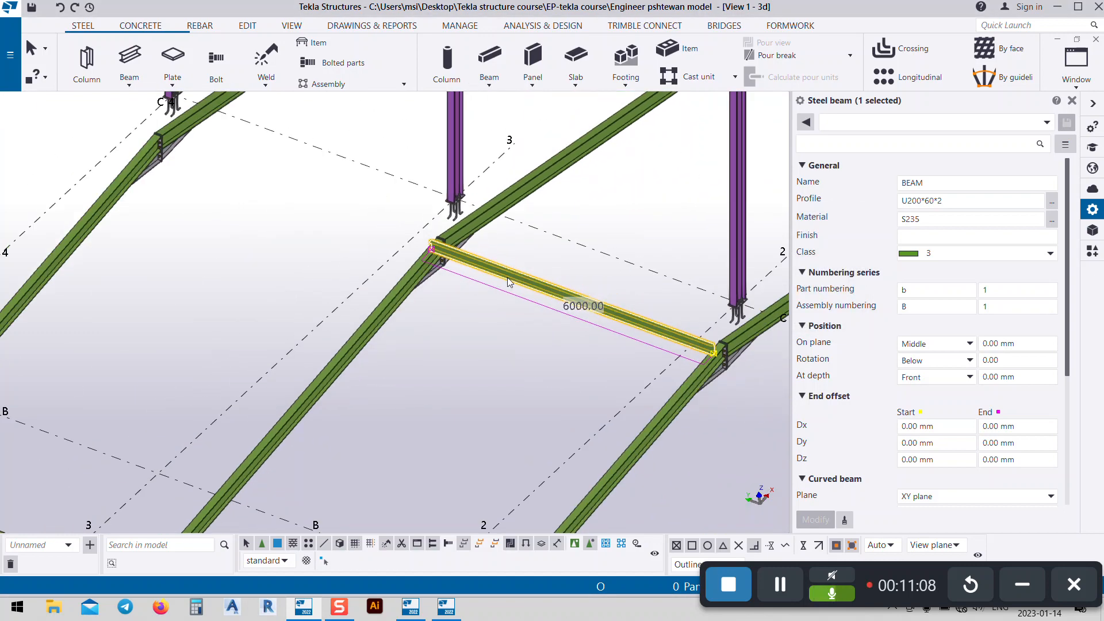
- Copy the U200*60*2 purlin into the bay between grids 3 and 4, using its upper corner at the grid 2 end as the copy origin
middle_click_drag(539, 365, 563, 350)
scroll(722, 331, "up", 8)
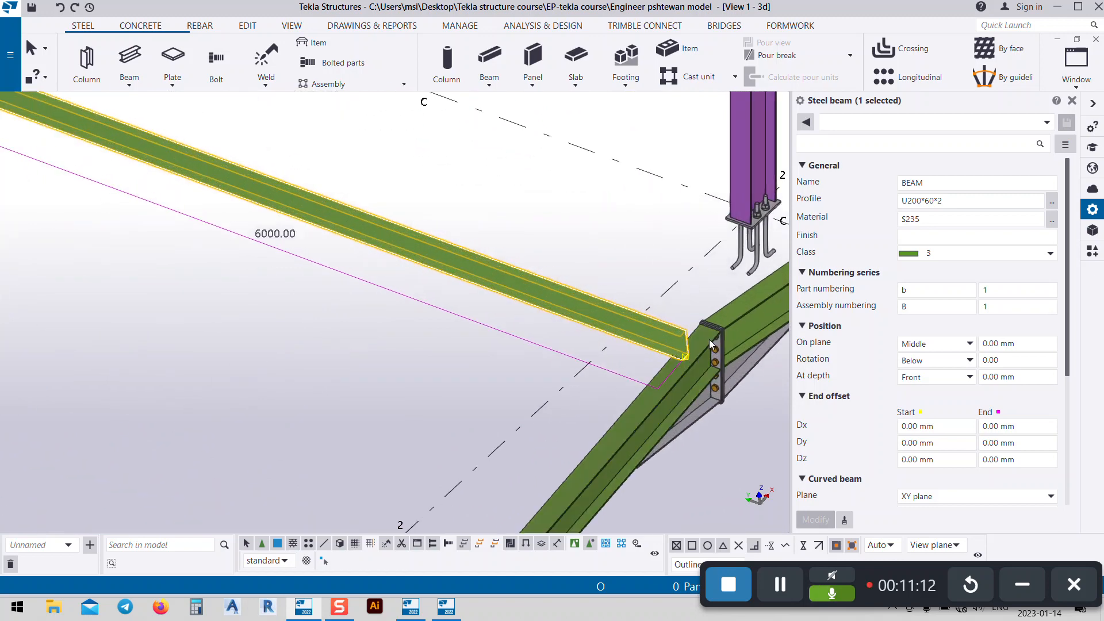
right_click(578, 230)
left_click(628, 284)
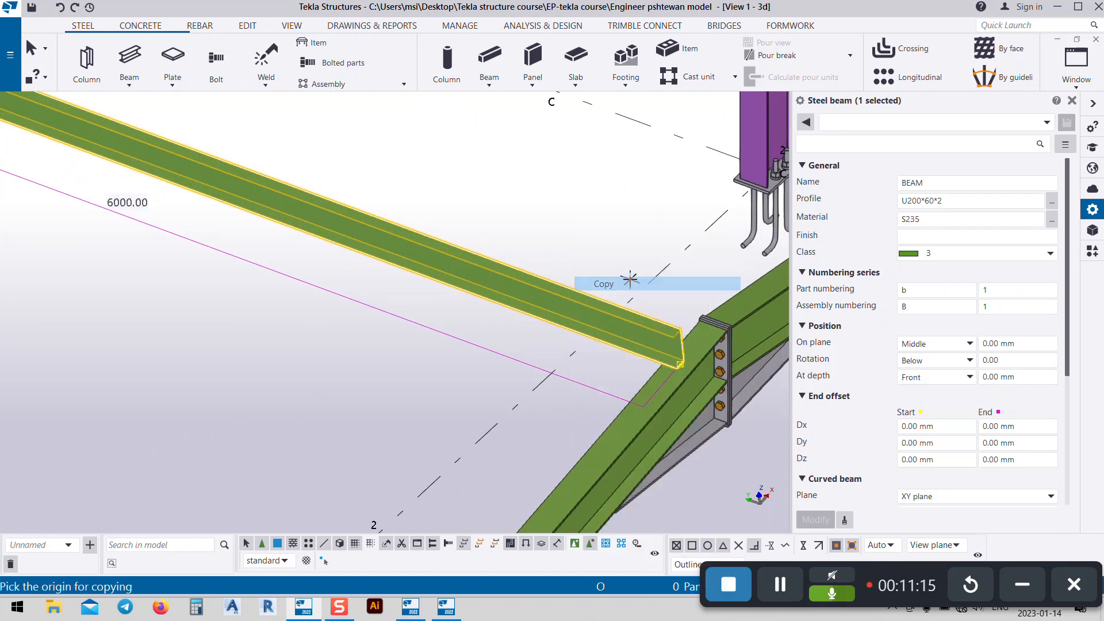
scroll(680, 312, "up", 6)
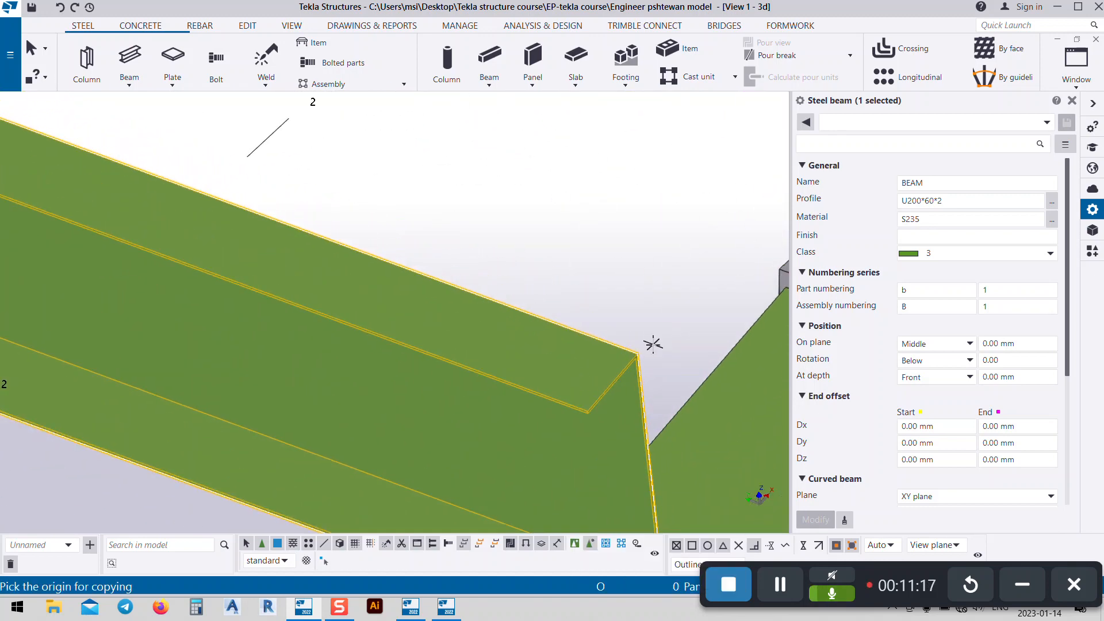
left_click(630, 355)
scroll(665, 370, "down", 6)
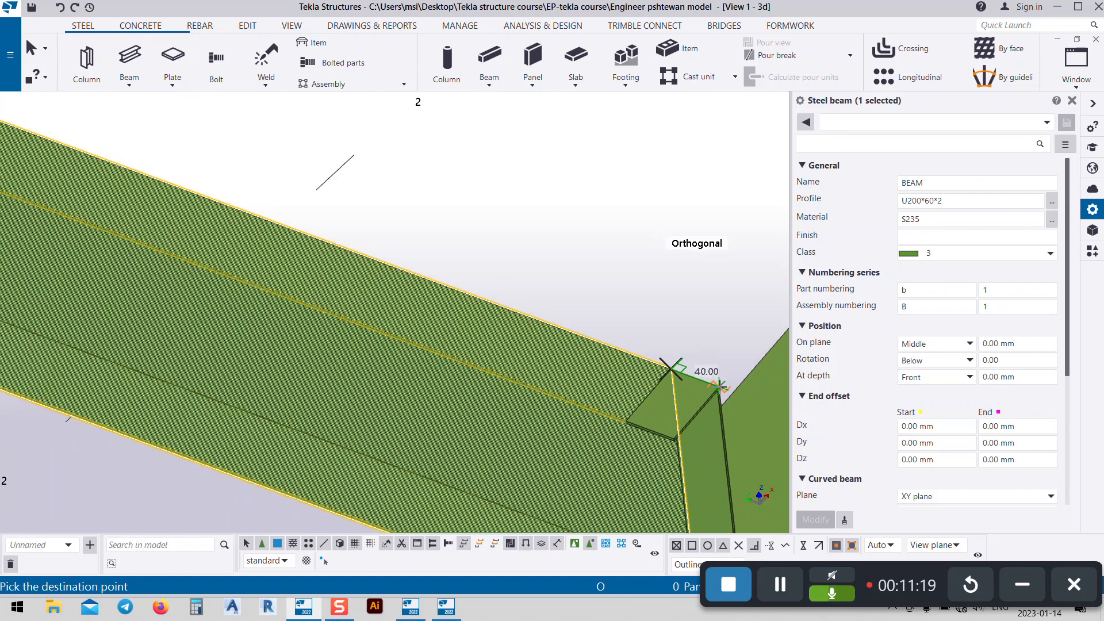
scroll(722, 382, "down", 5)
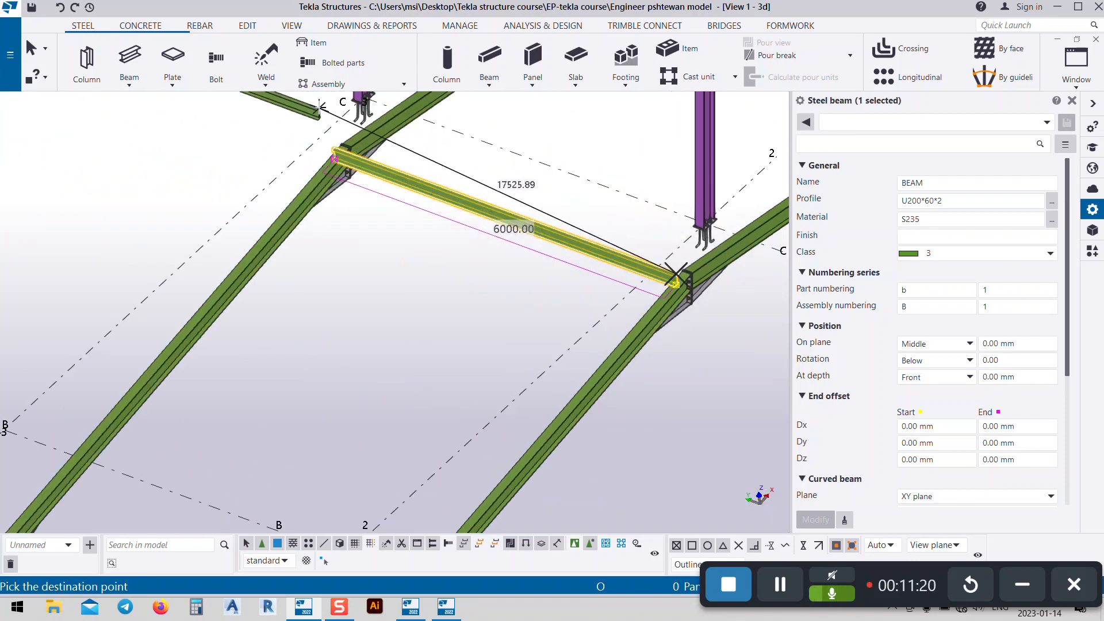
scroll(395, 179, "up", 4)
scroll(345, 186, "up", 6)
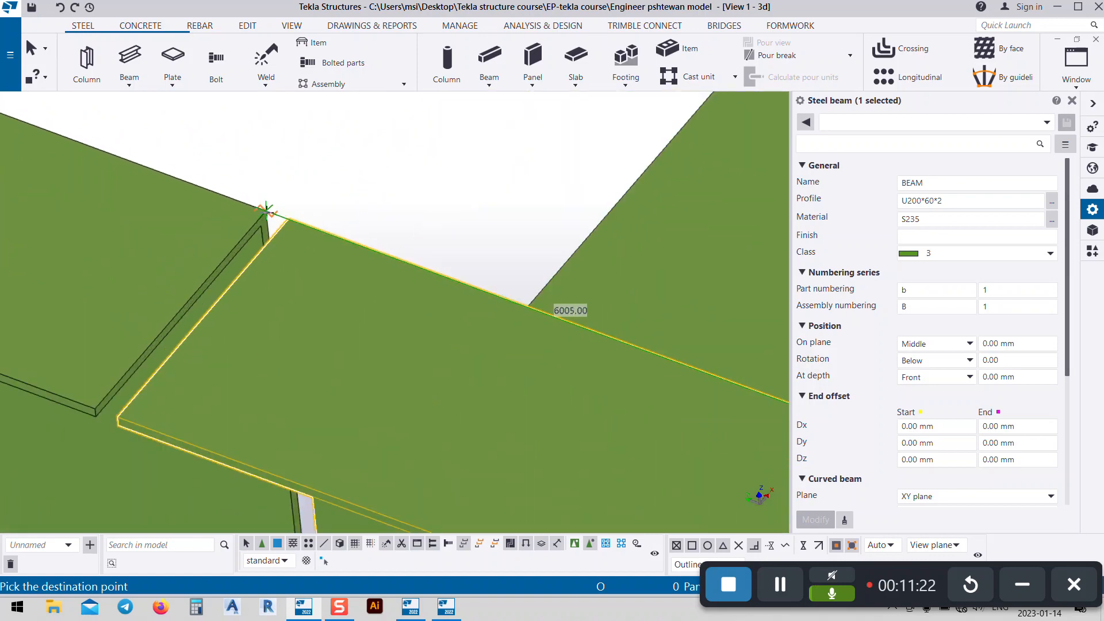
scroll(523, 202, "down", 5)
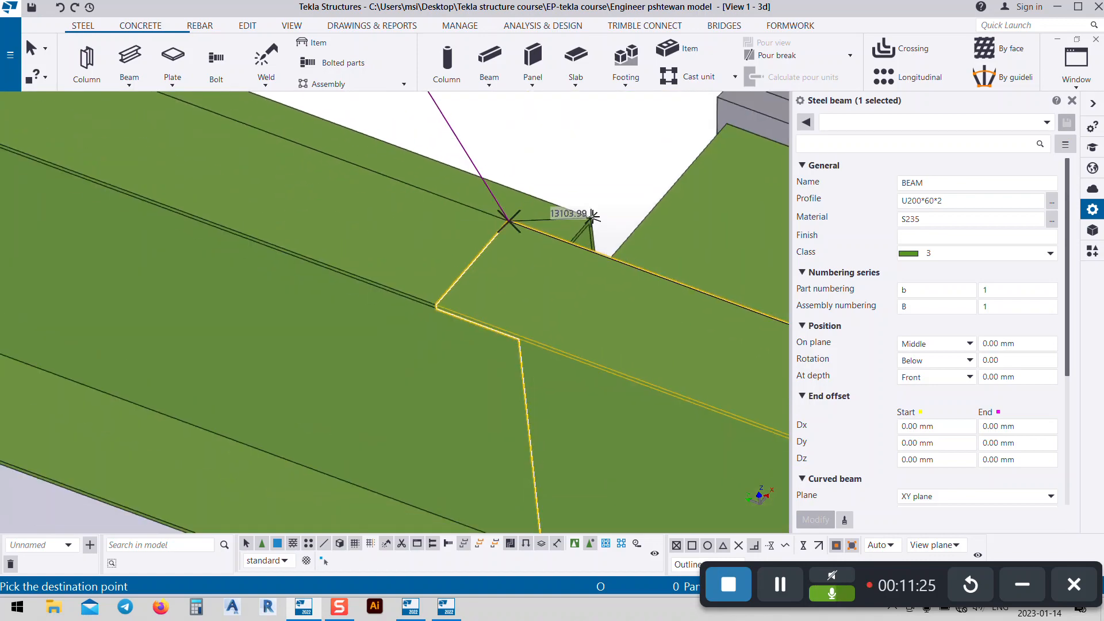
scroll(566, 184, "down", 4)
right_click(540, 142)
left_click(567, 155)
scroll(486, 241, "up", 4)
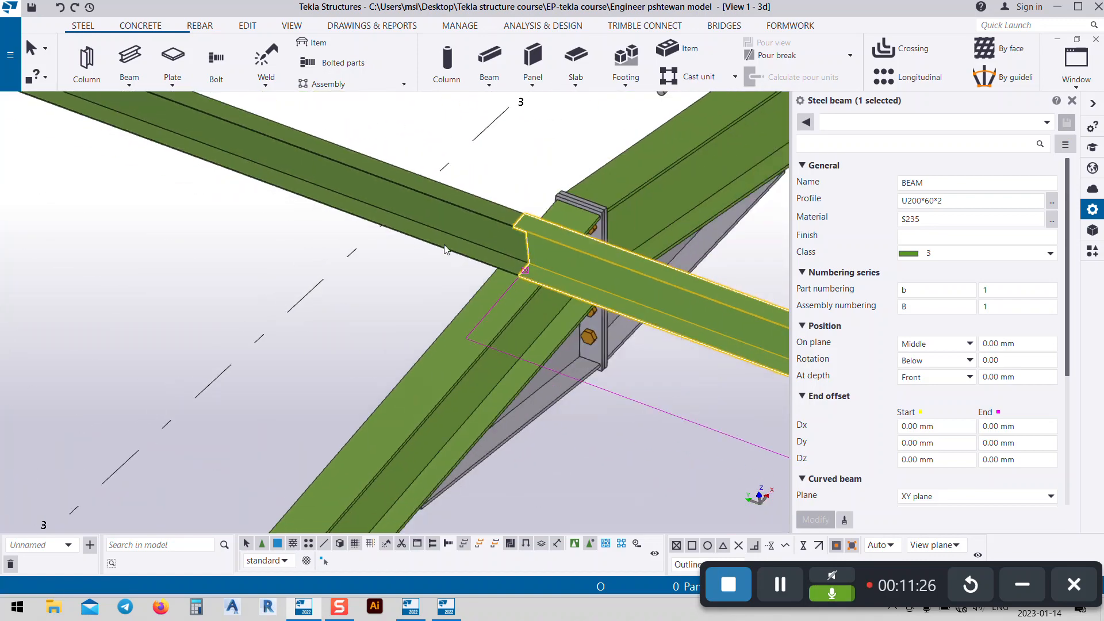
- With direct modification enabled, lengthen the purlin between grids 2 and 3 to 6500 mm by extending its grid 2 end past the rafter
scroll(501, 252, "down", 5)
middle_click_drag(544, 294, 289, 320)
left_click(606, 305)
scroll(288, 392, "up", 4)
scroll(342, 368, "down", 2)
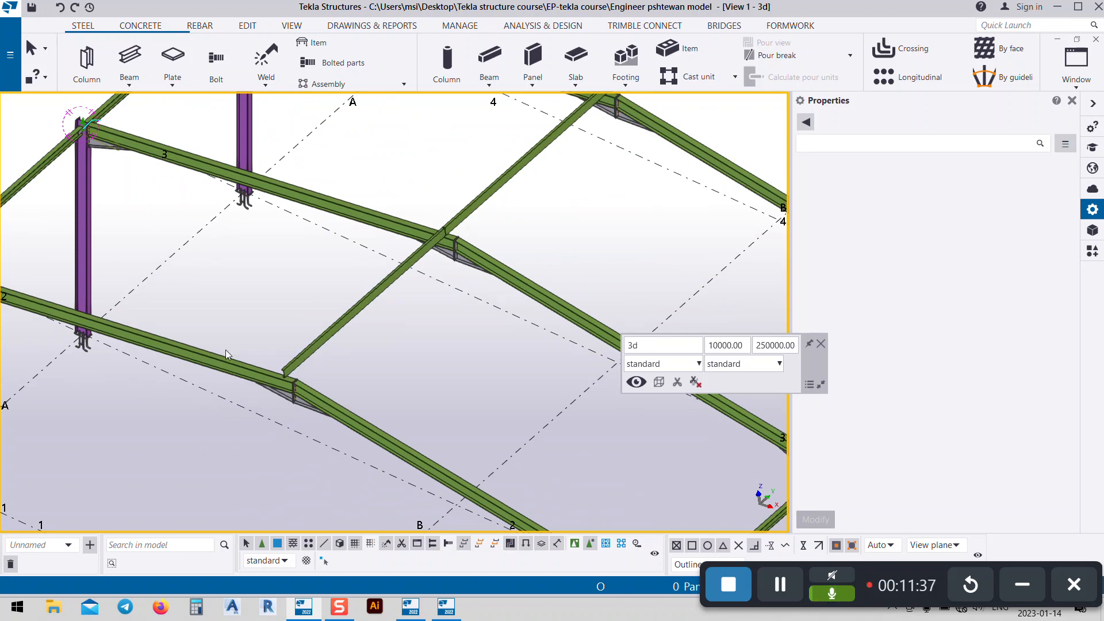
left_click(338, 327)
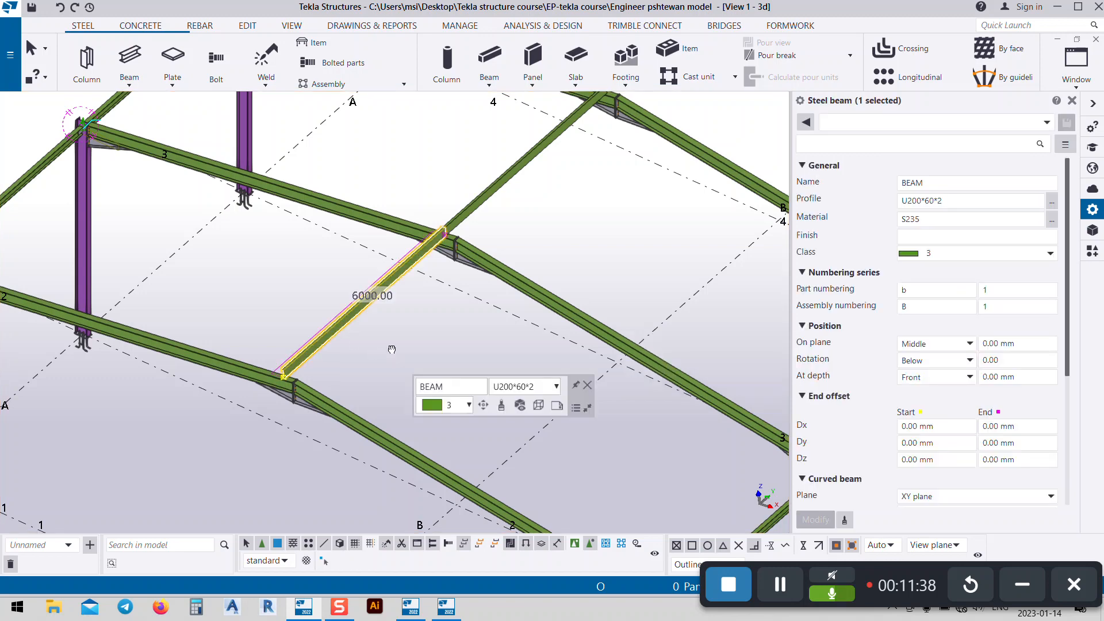
middle_click_drag(338, 327, 360, 309)
scroll(308, 360, "up", 6)
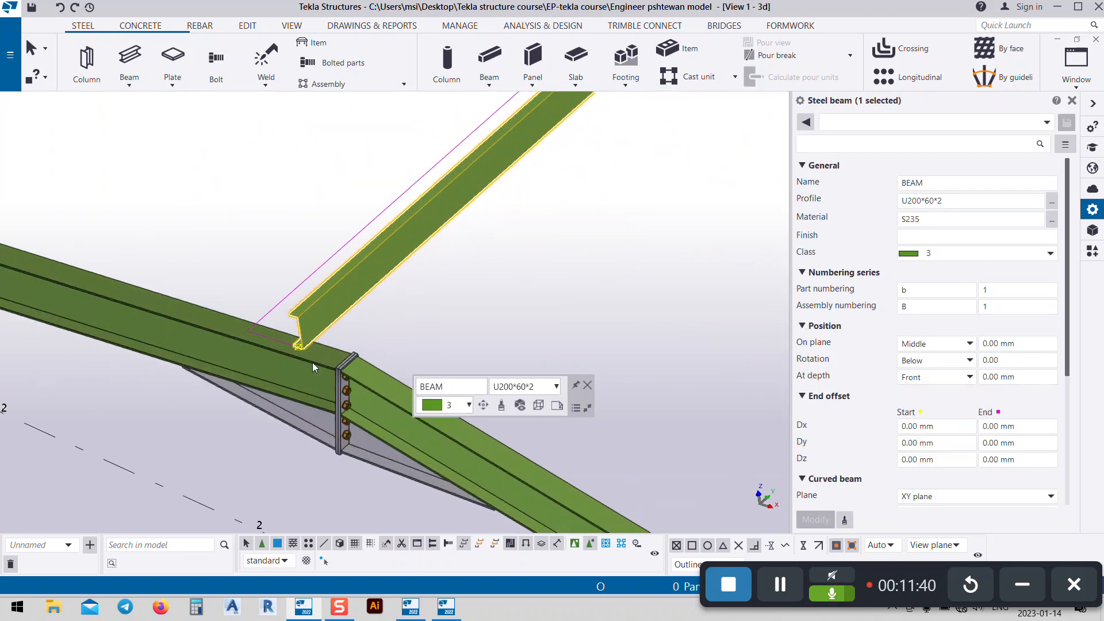
scroll(257, 394, "down", 4)
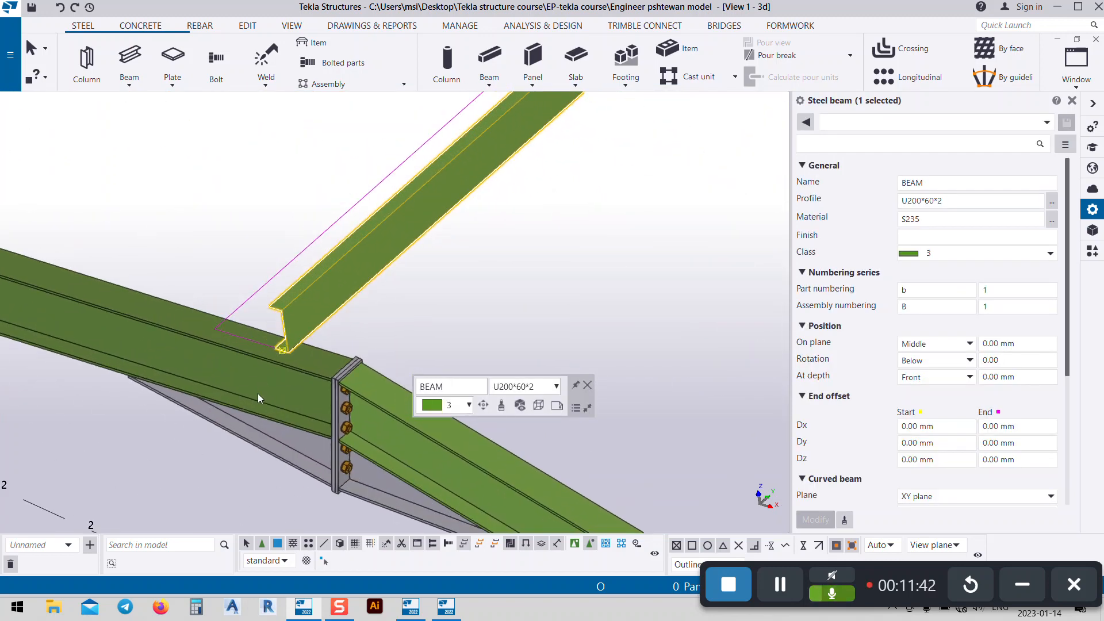
scroll(238, 388, "up", 3)
scroll(237, 388, "up", 2)
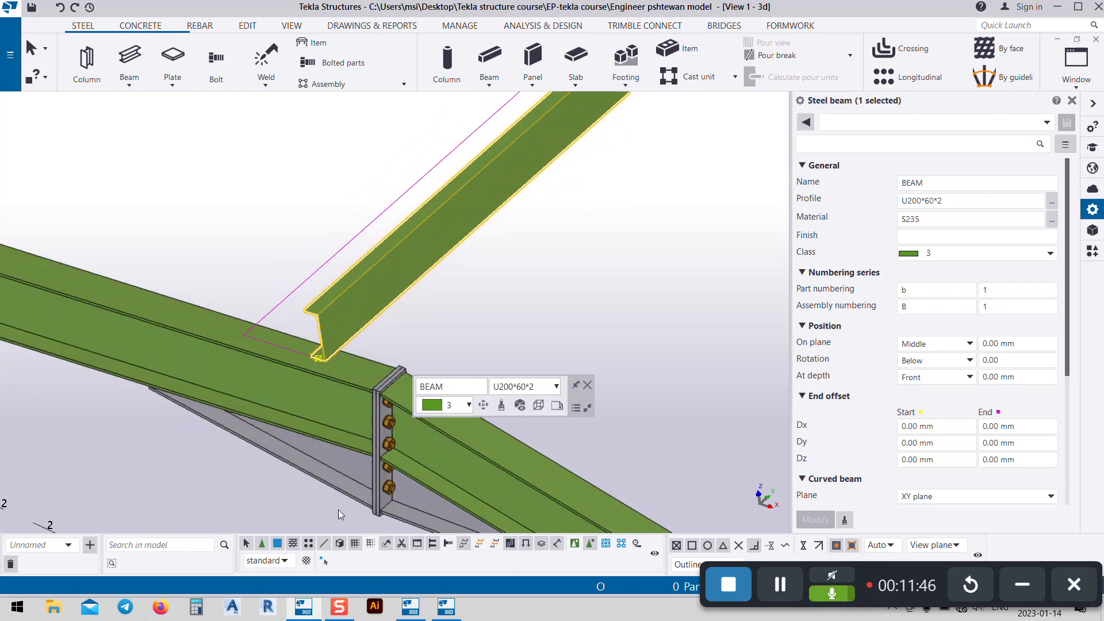
left_click(324, 565)
middle_click_drag(459, 214, 327, 385)
left_click(291, 287)
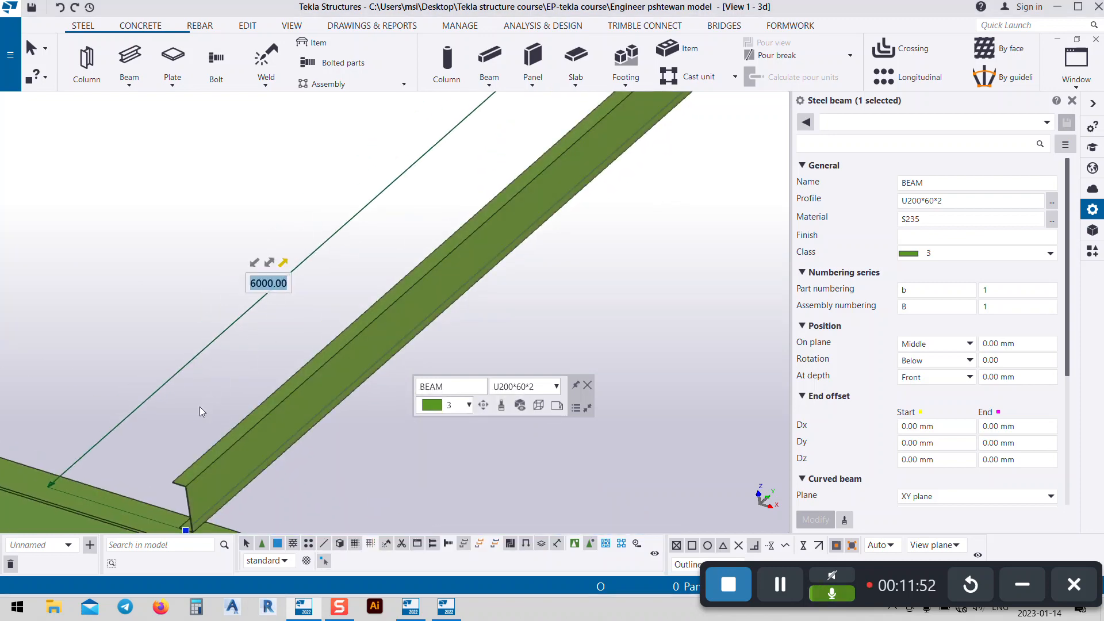
left_click(255, 264)
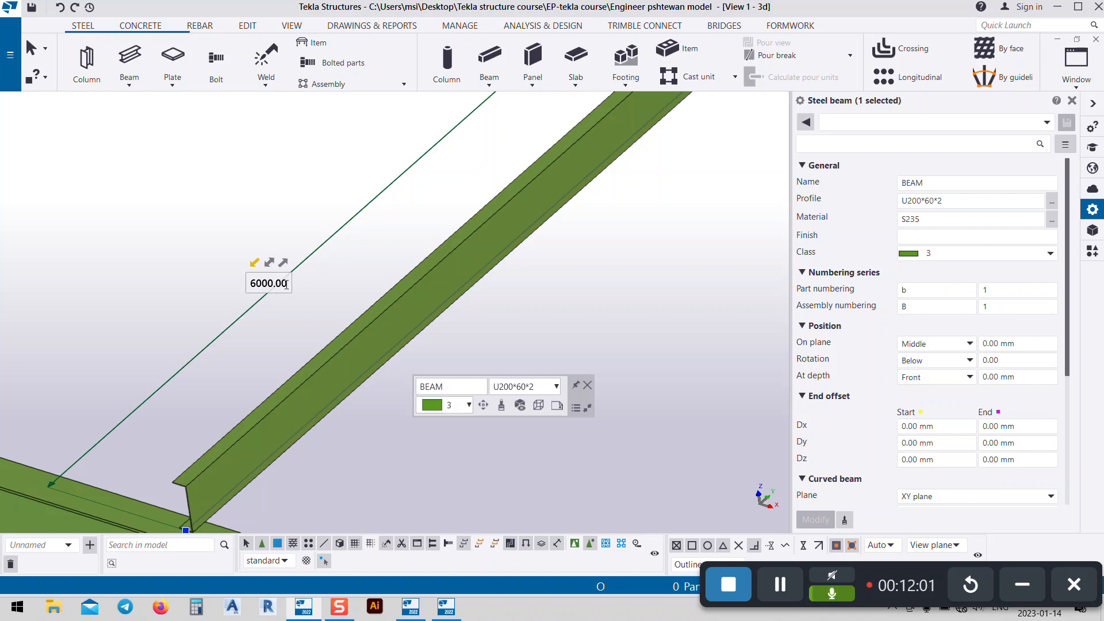
left_click(250, 285)
key("Return")
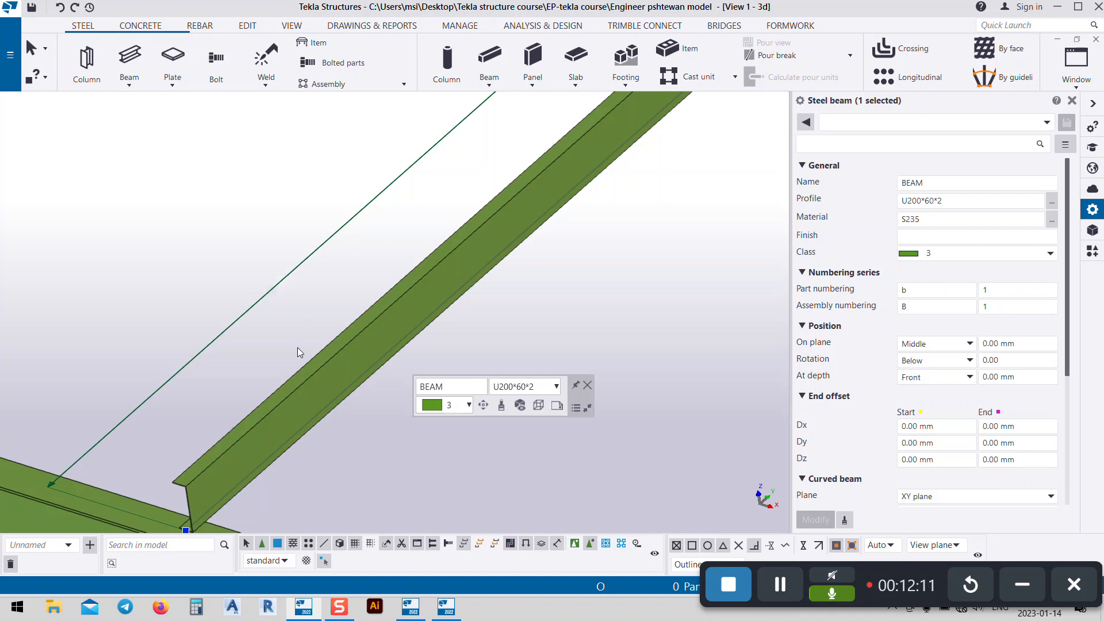
middle_click_drag(297, 346, 363, 255)
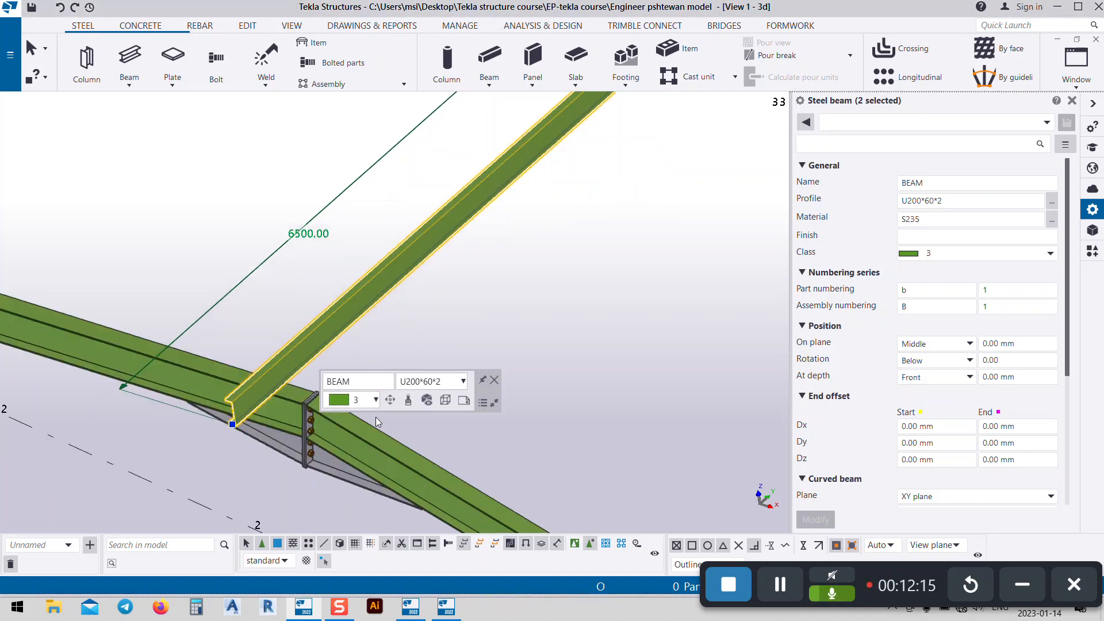
left_click(556, 322)
- Open the applications and components catalogue and search it for 1
scroll(294, 400, "down", 5)
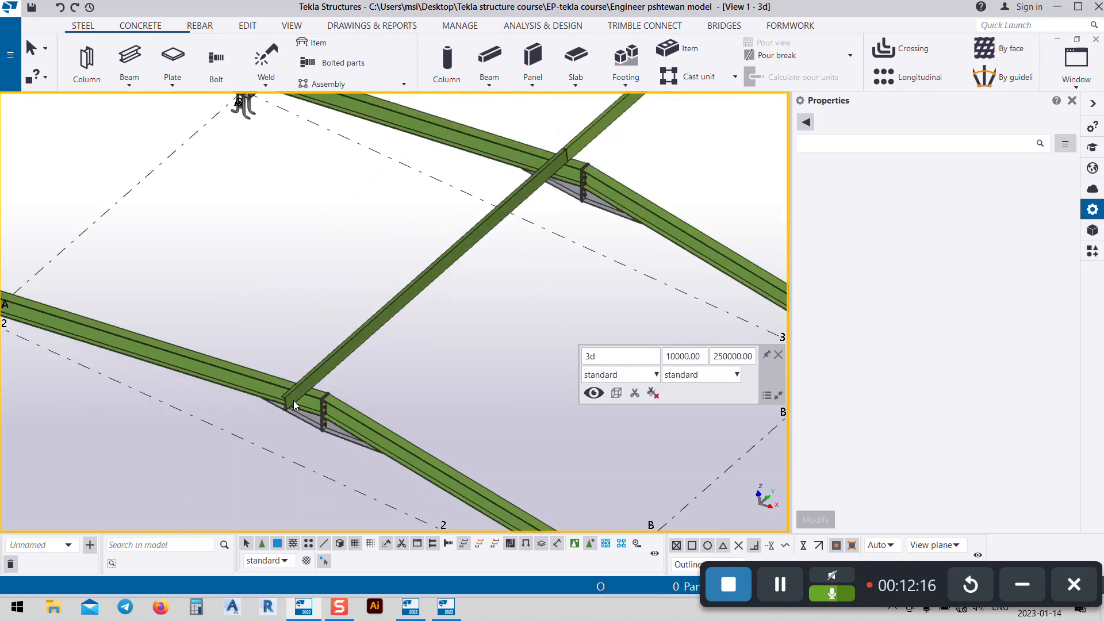
middle_click_drag(483, 262, 420, 268)
scroll(397, 294, "up", 3)
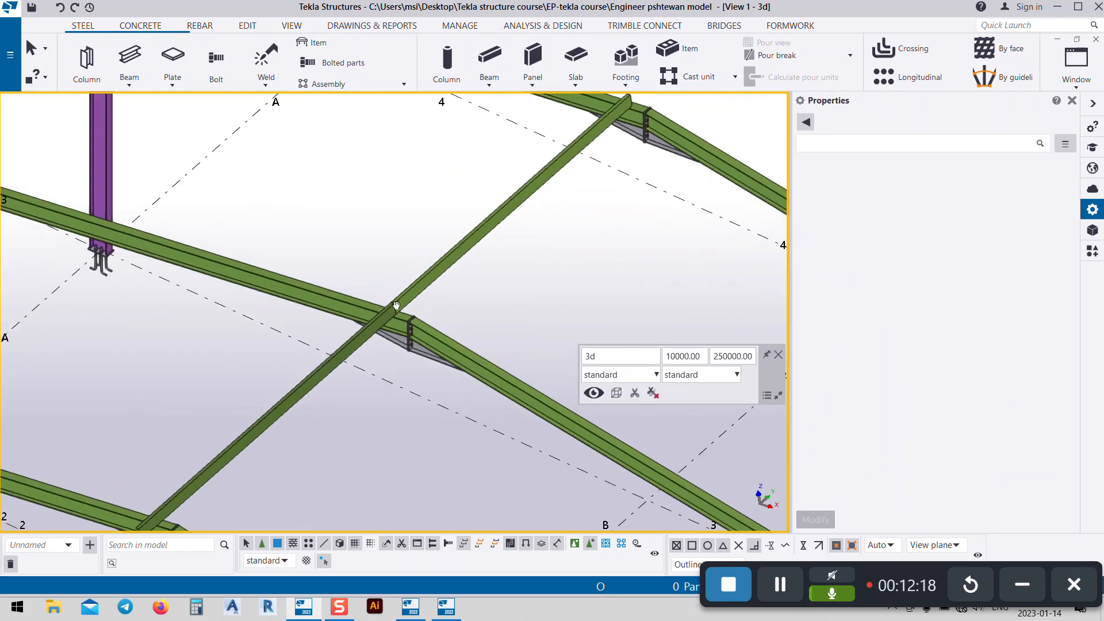
left_click(1093, 250)
left_click(875, 142)
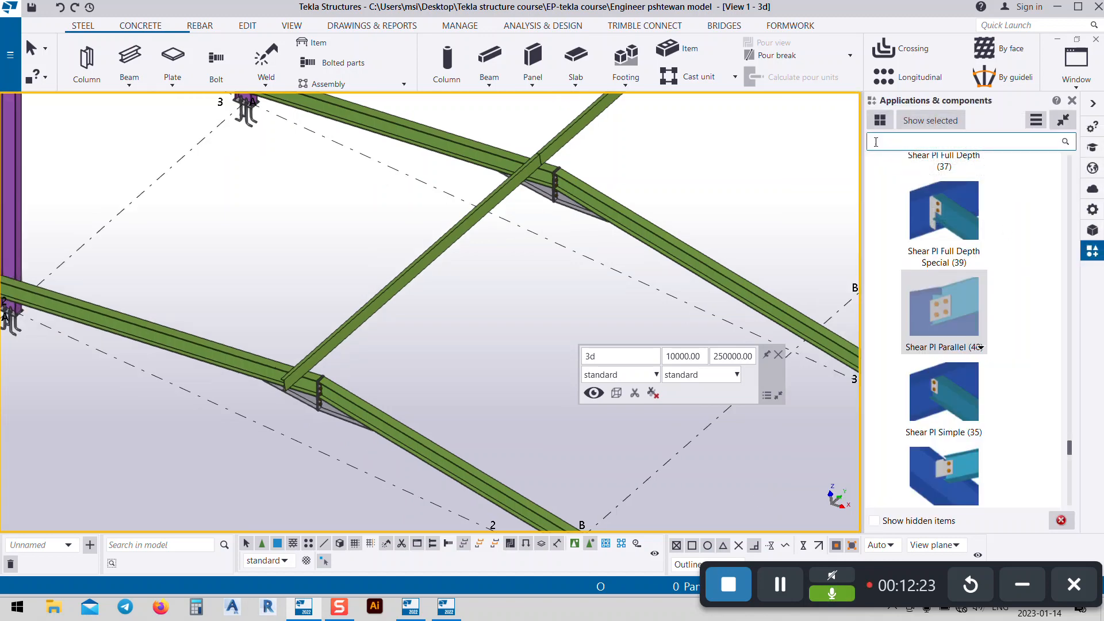
type("1")
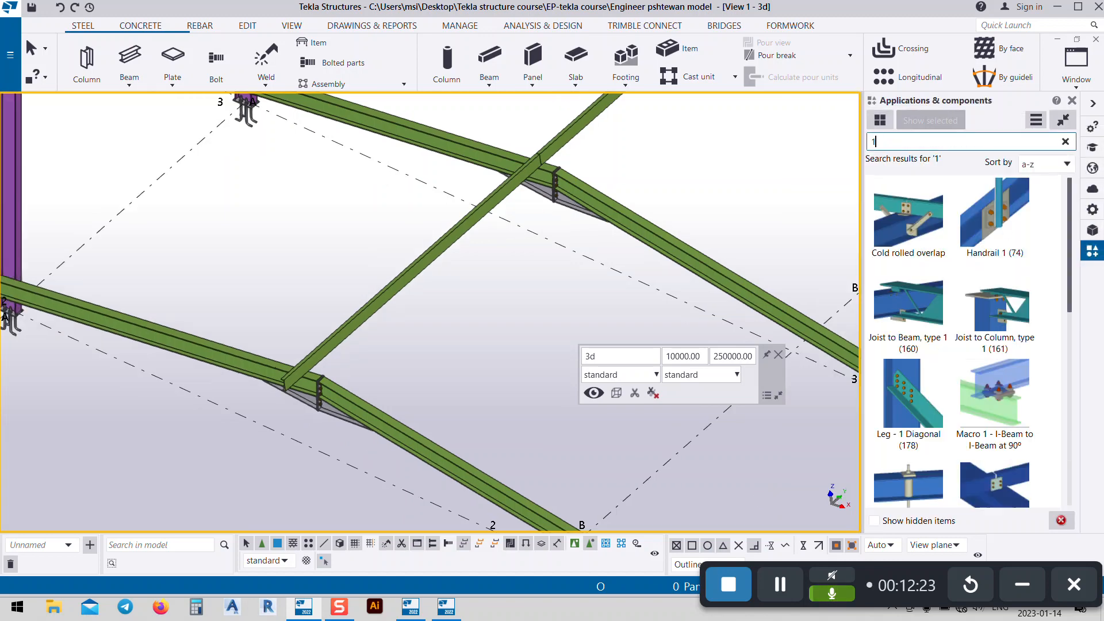
- Apply the Cold rolled overlap component with the grid 2 rafter as main part and the purlin as secondary part, and inspect the bolted angle
left_click(902, 226)
scroll(298, 381, "up", 5)
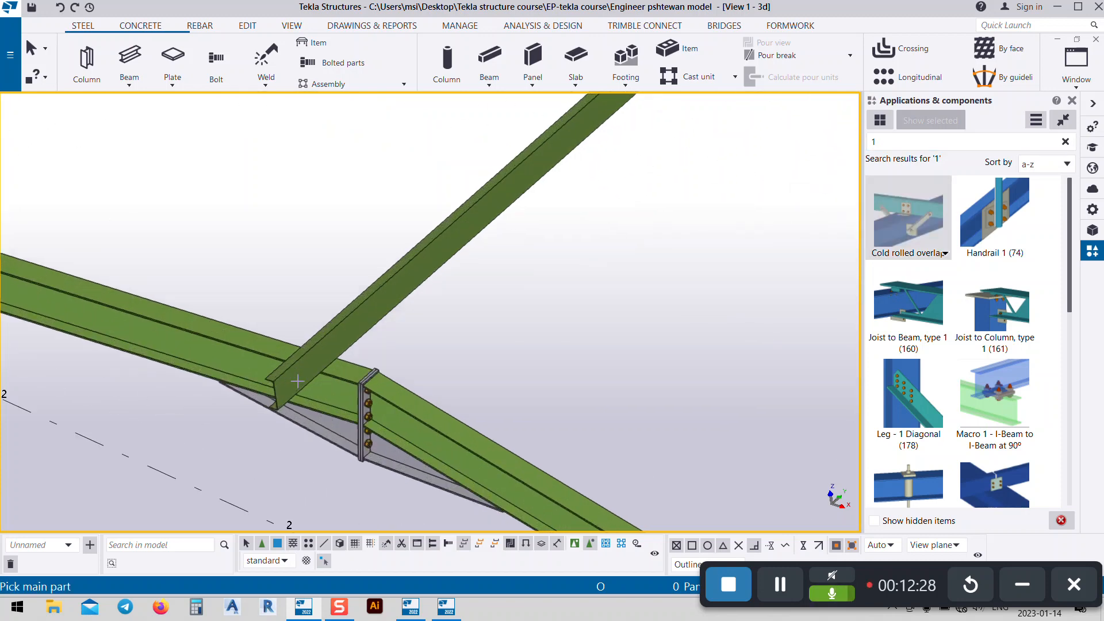
scroll(349, 374, "up", 3)
left_click(331, 366)
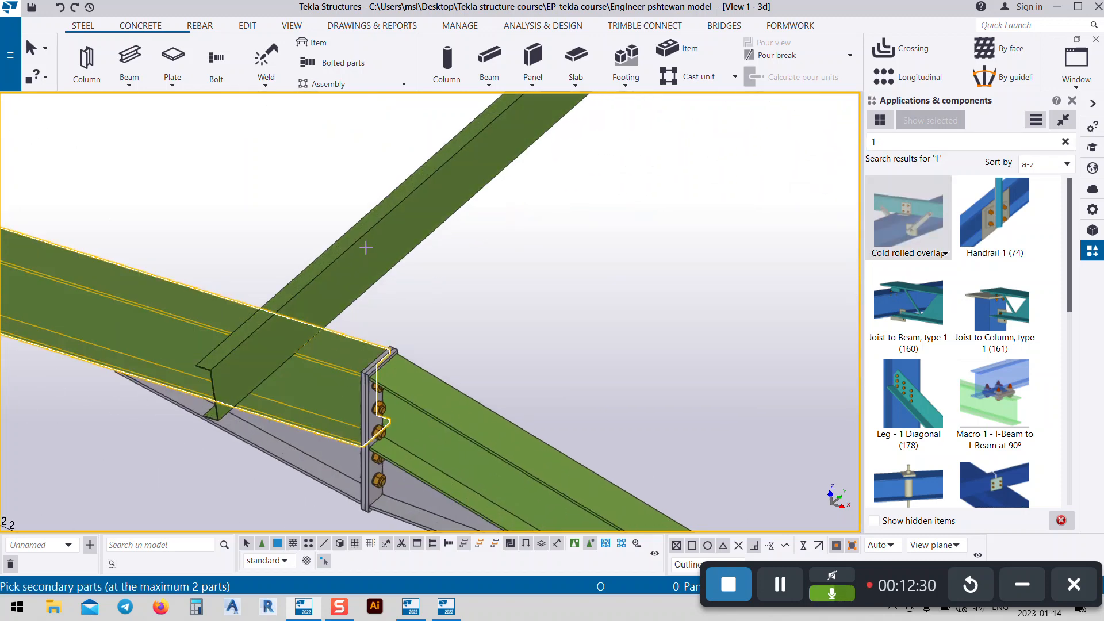
left_click(365, 247)
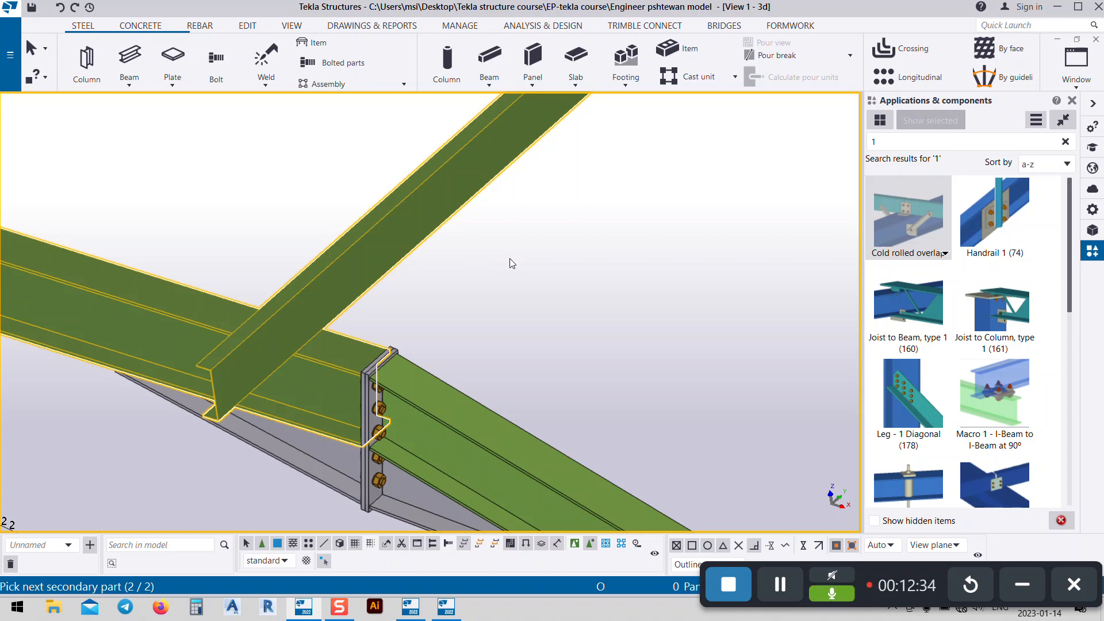
middle_click(510, 259)
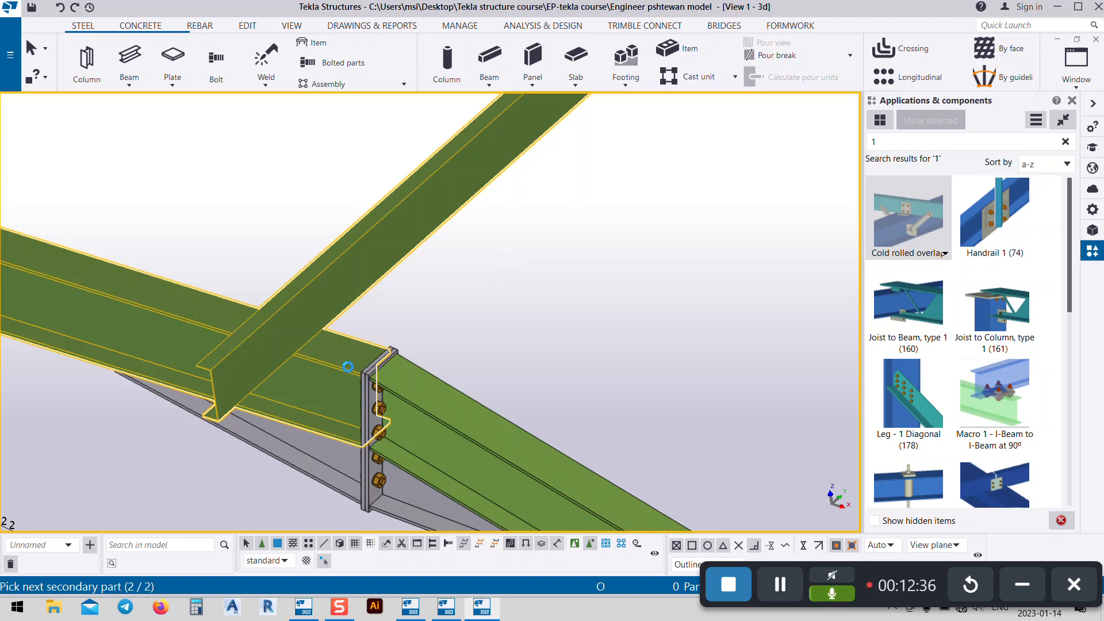
right_click(352, 303)
left_click(392, 314)
scroll(326, 322, "up", 2)
scroll(308, 371, "up", 2)
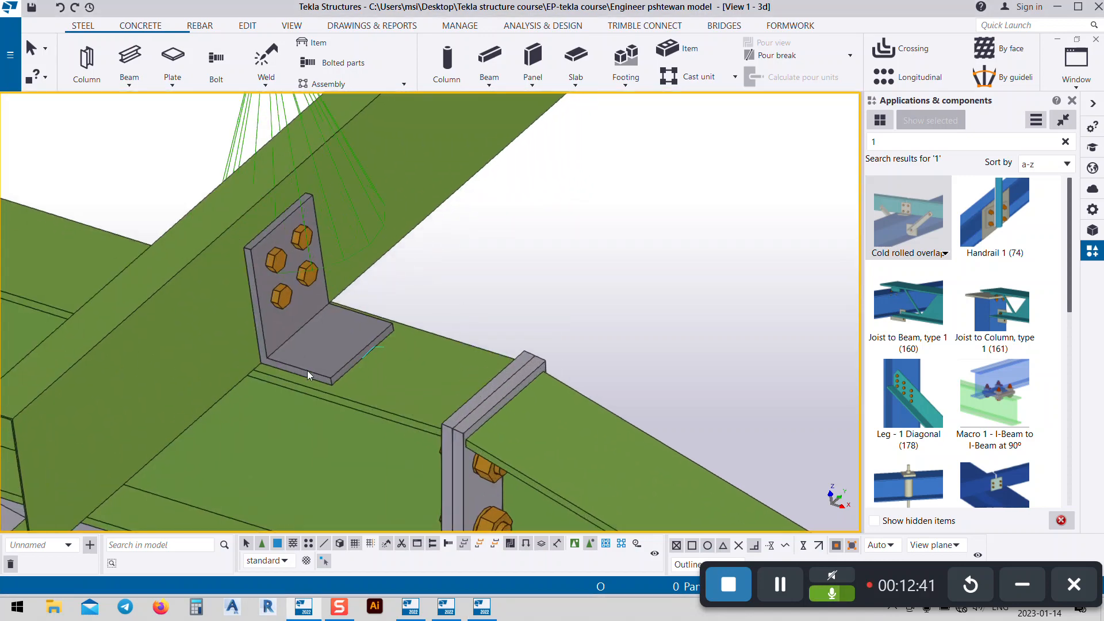
scroll(295, 347, "up", 2)
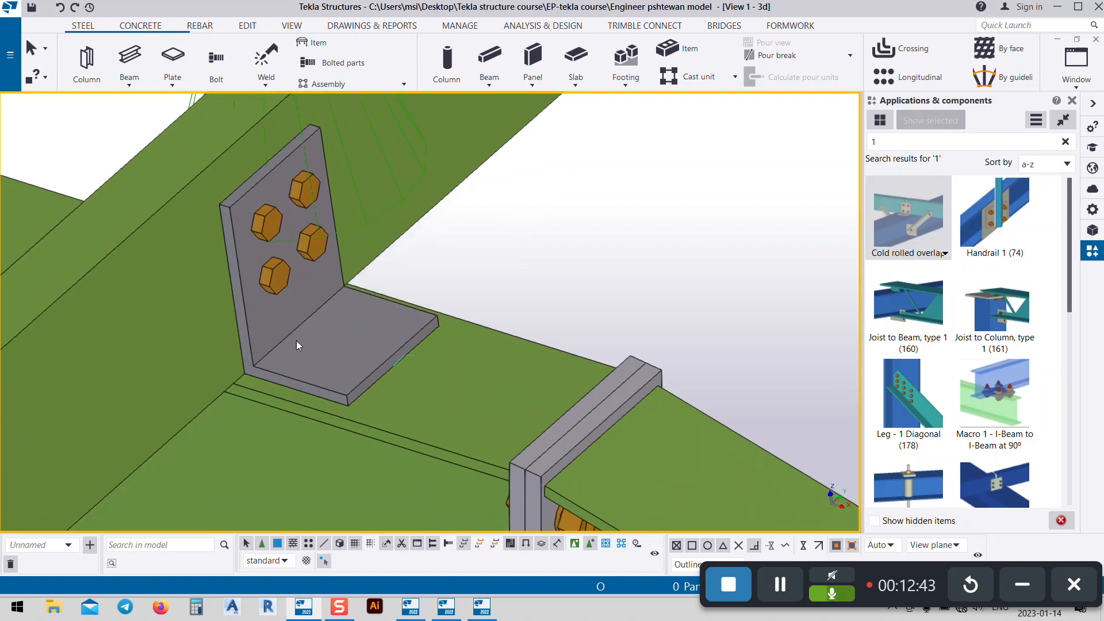
left_click(324, 388)
left_click(495, 258)
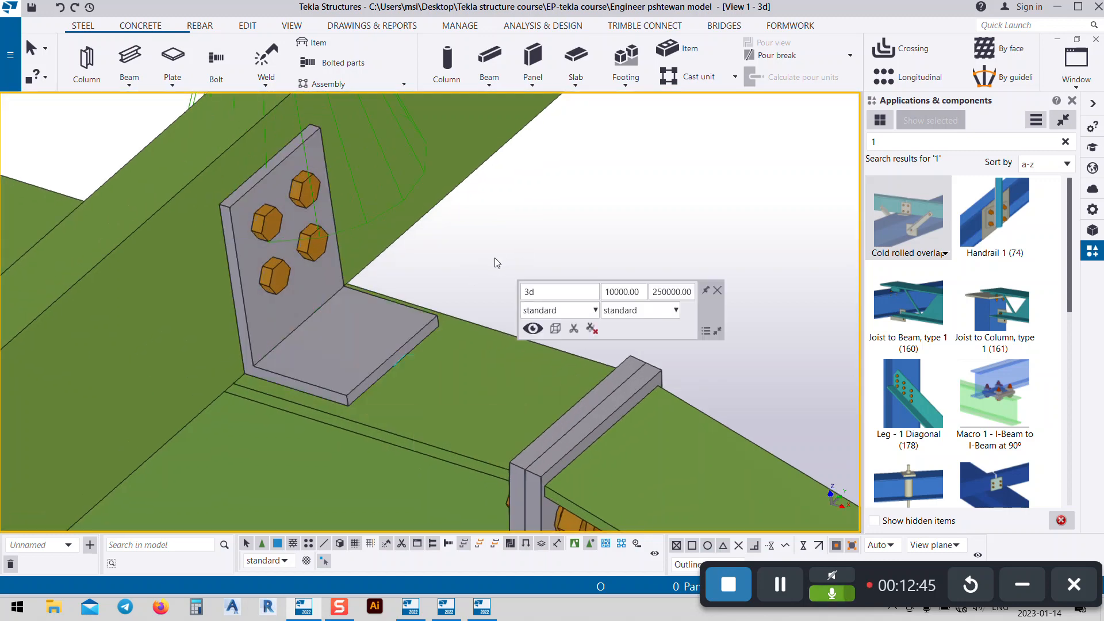
- Open the properties of the Cold rolled overlap connection at the grid 2 rafter and set its cleat width to 150 mm
scroll(495, 258, "down", 3)
middle_click_drag(369, 137, 343, 221)
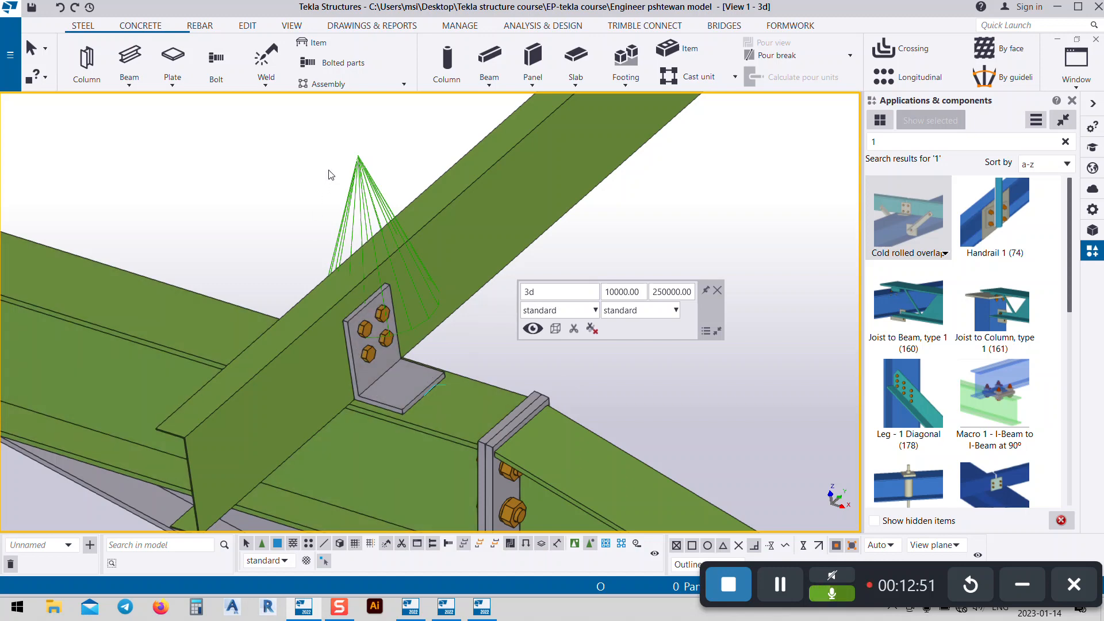
double_click(366, 181)
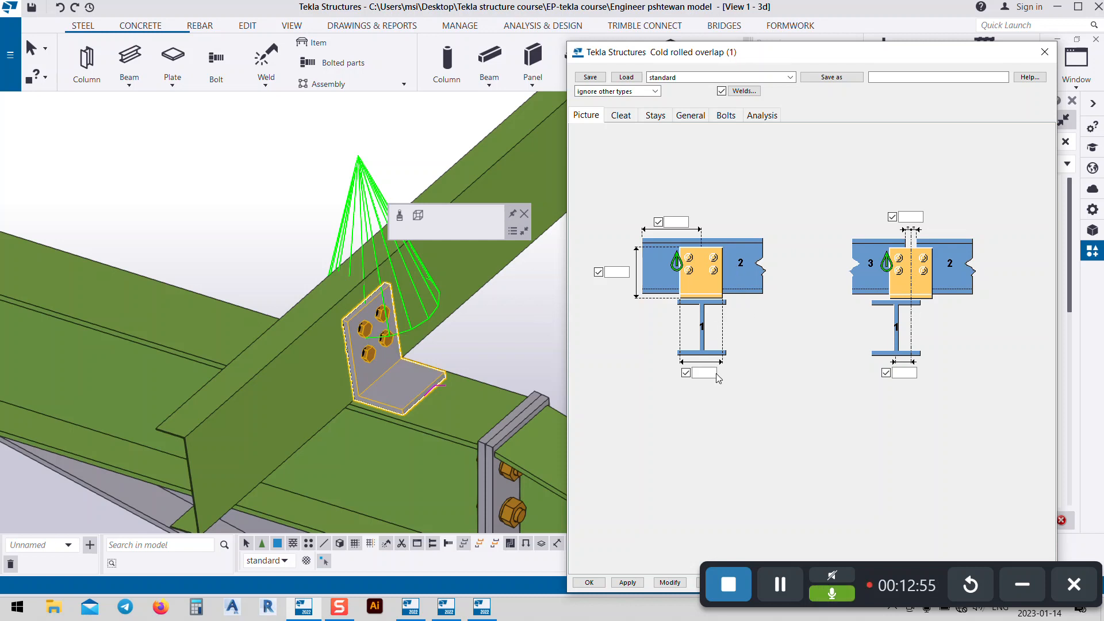
left_click(712, 373)
type("150")
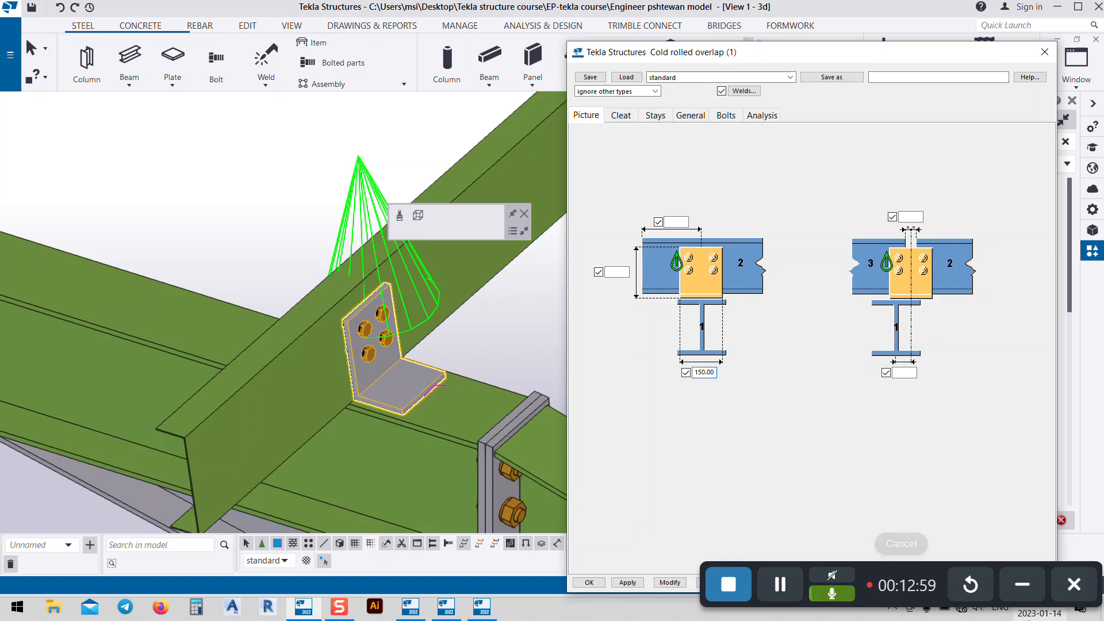
left_click(669, 583)
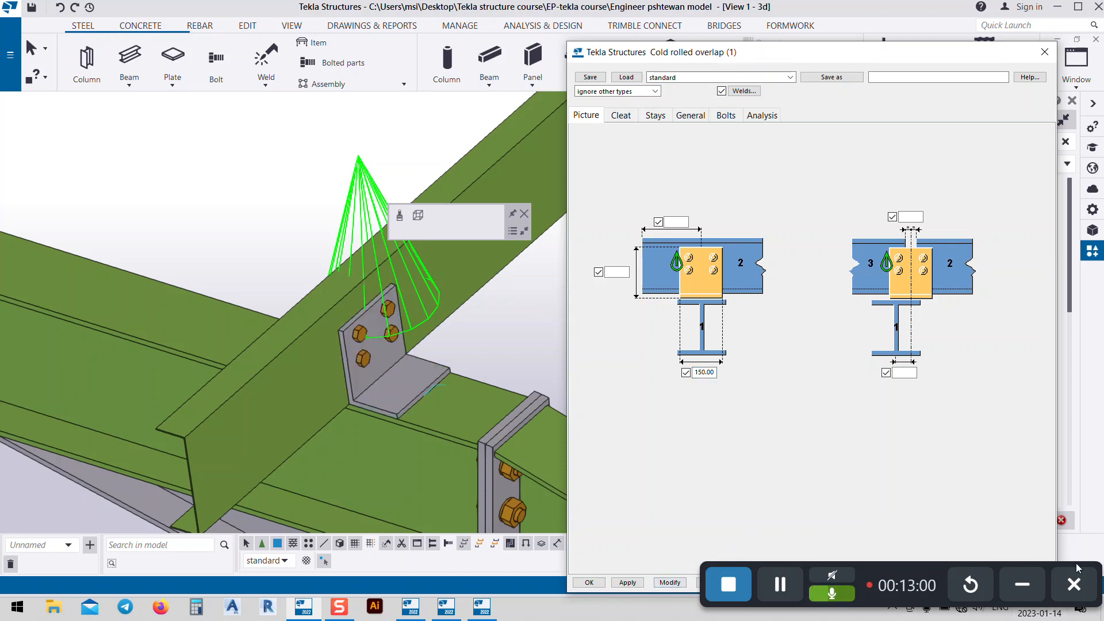
- Set the gap between the two purlin ends to 5 mm and apply it, checking the purlin joints at grids 2 and 3
left_click(1022, 585)
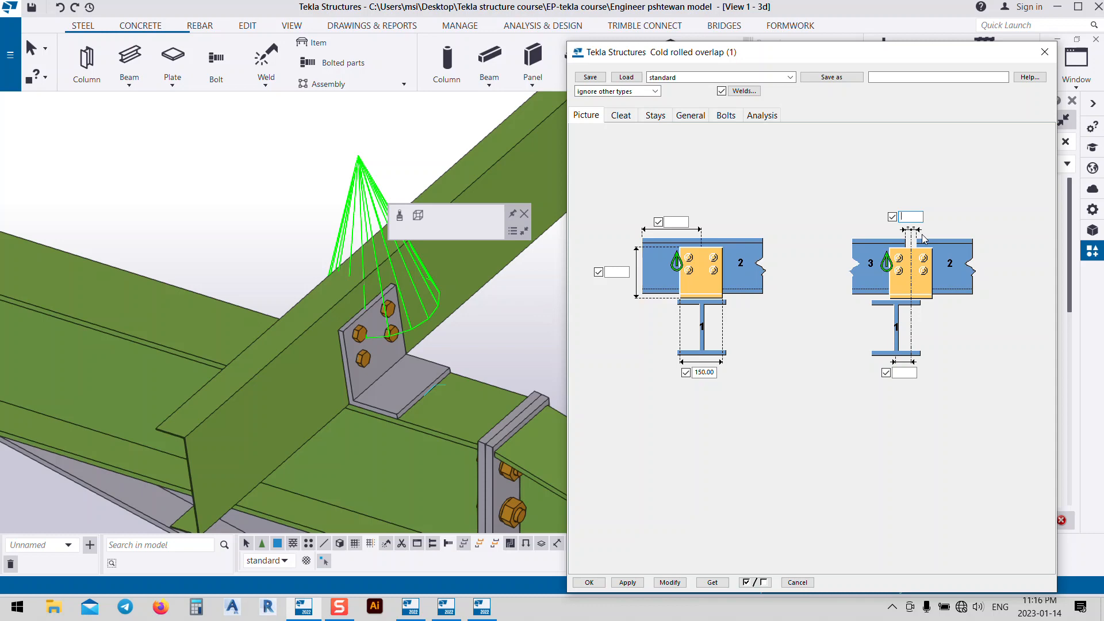
left_click(630, 584)
scroll(126, 308, "down", 5)
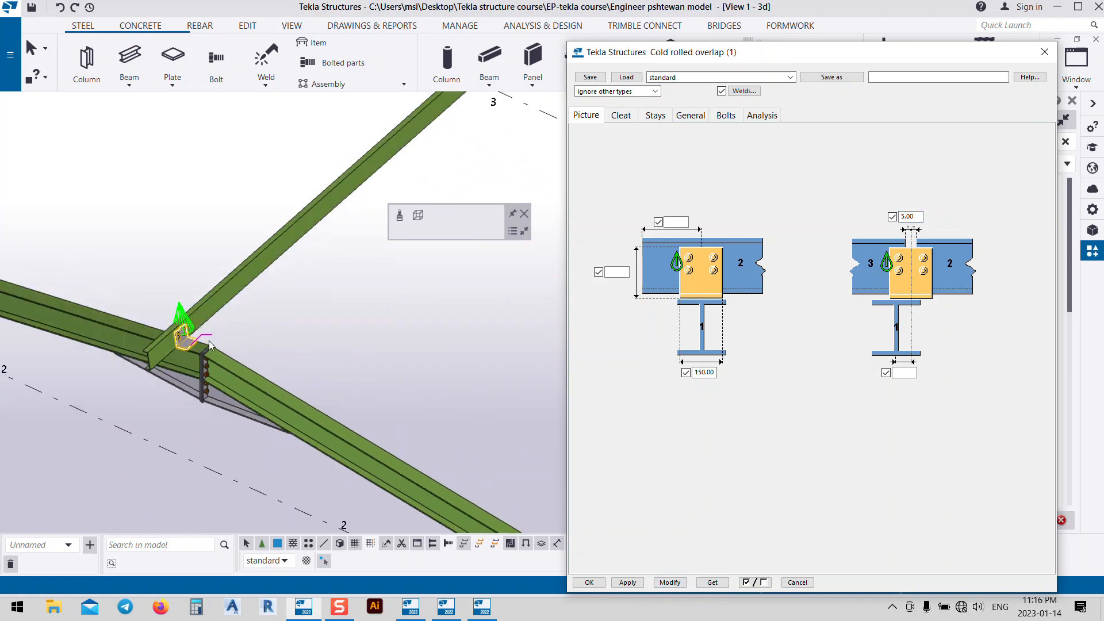
scroll(185, 343, "up", 5)
scroll(128, 368, "down", 8)
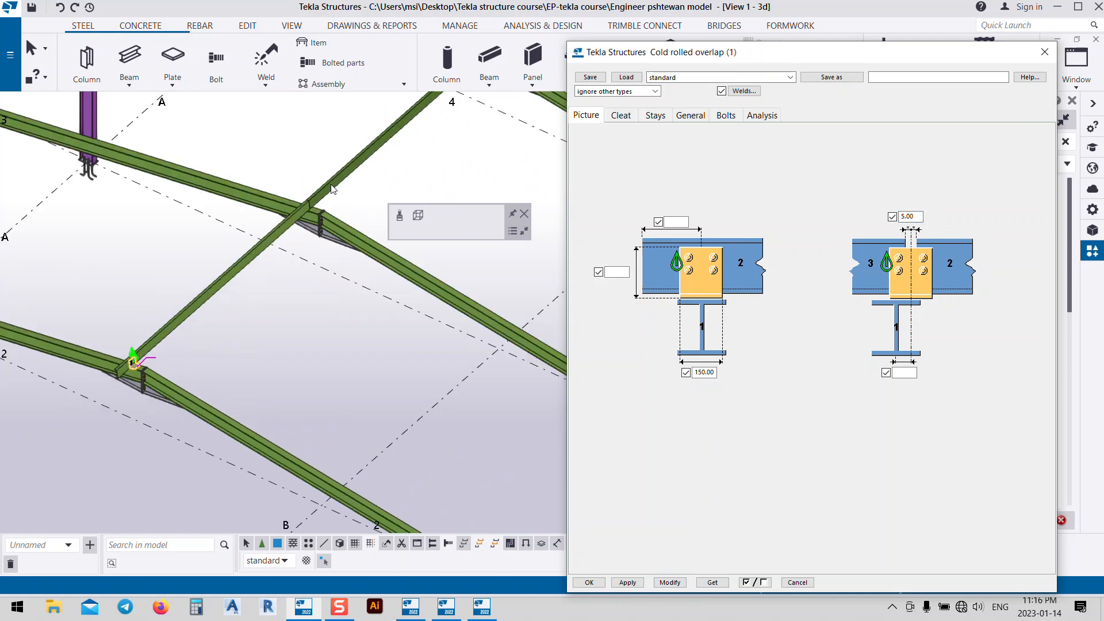
scroll(285, 230, "up", 3)
scroll(308, 222, "down", 7)
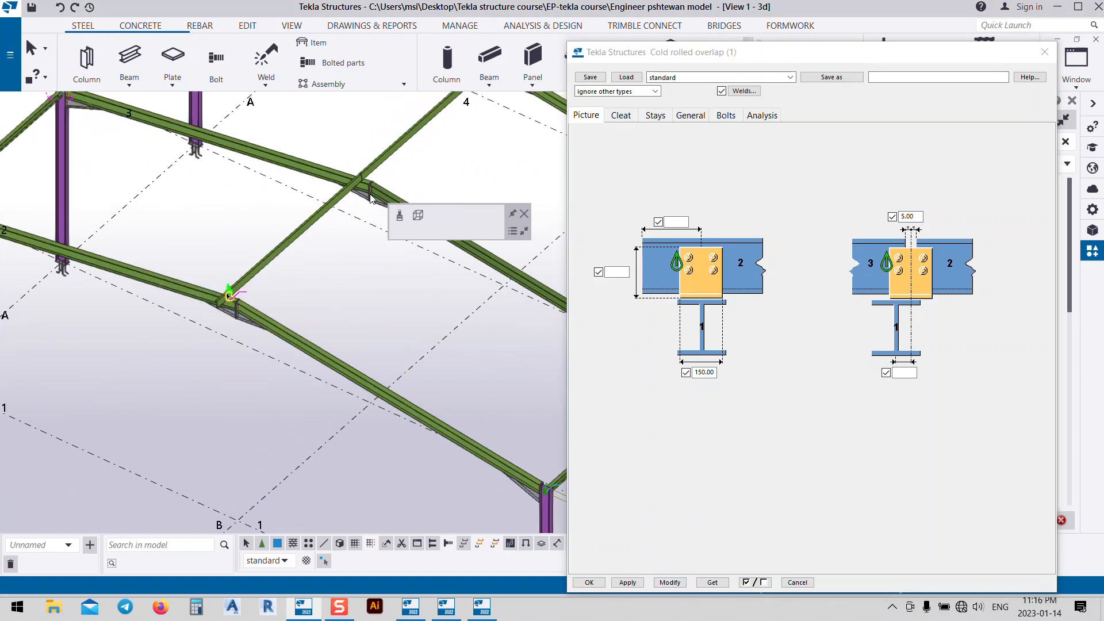
scroll(284, 305, "up", 5)
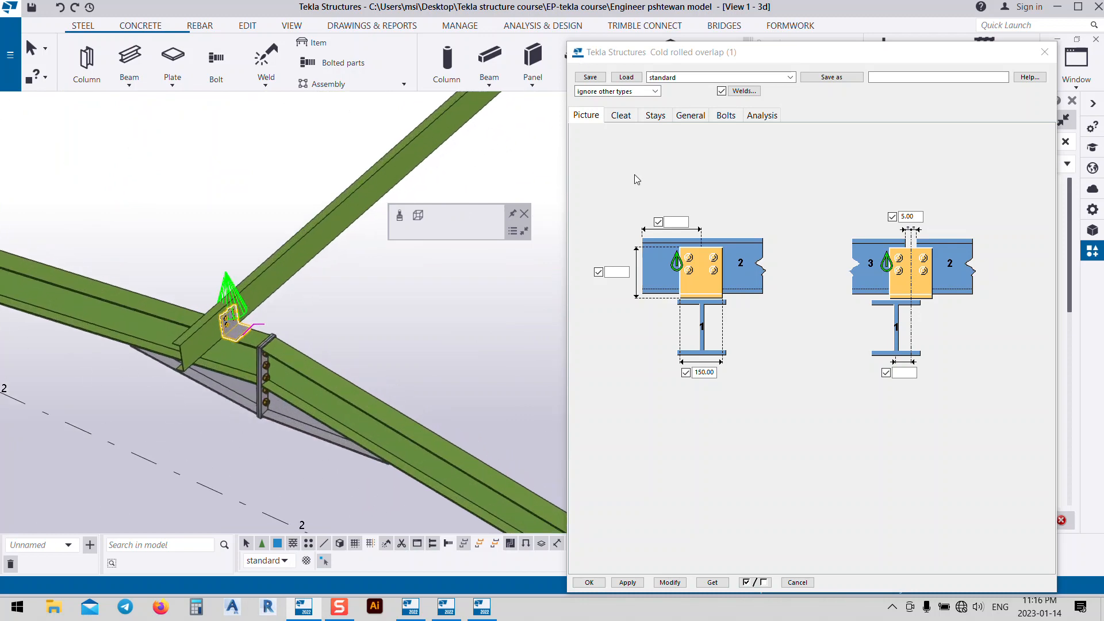
- In the cleat settings, choose the cleat type with a triangular stiffener plate
left_click(622, 116)
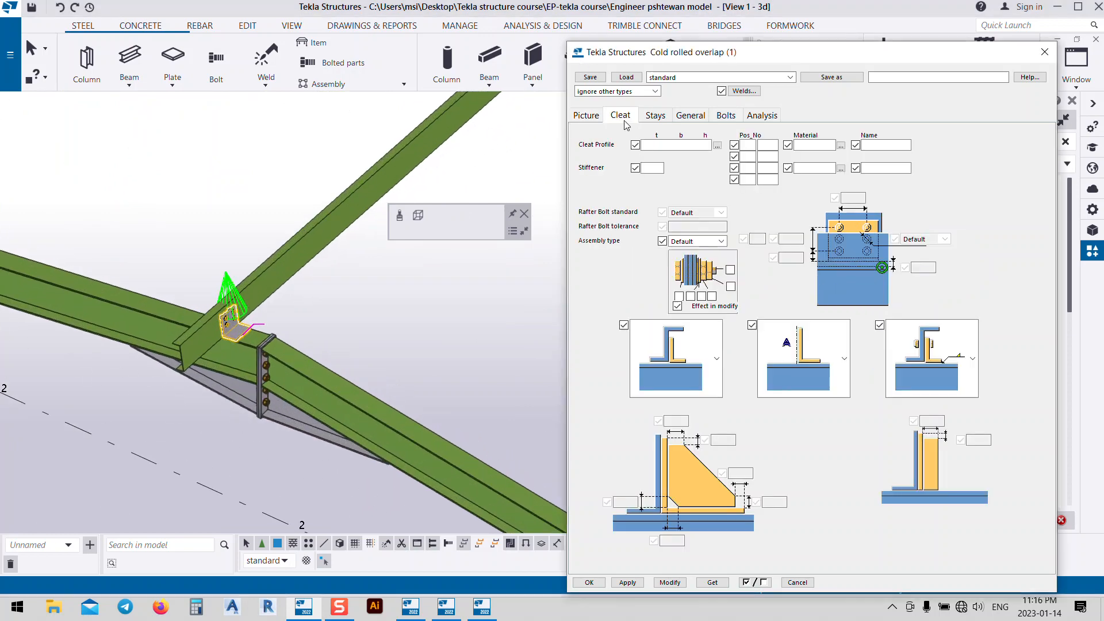
left_click(716, 358)
left_click_drag(719, 480, 719, 533)
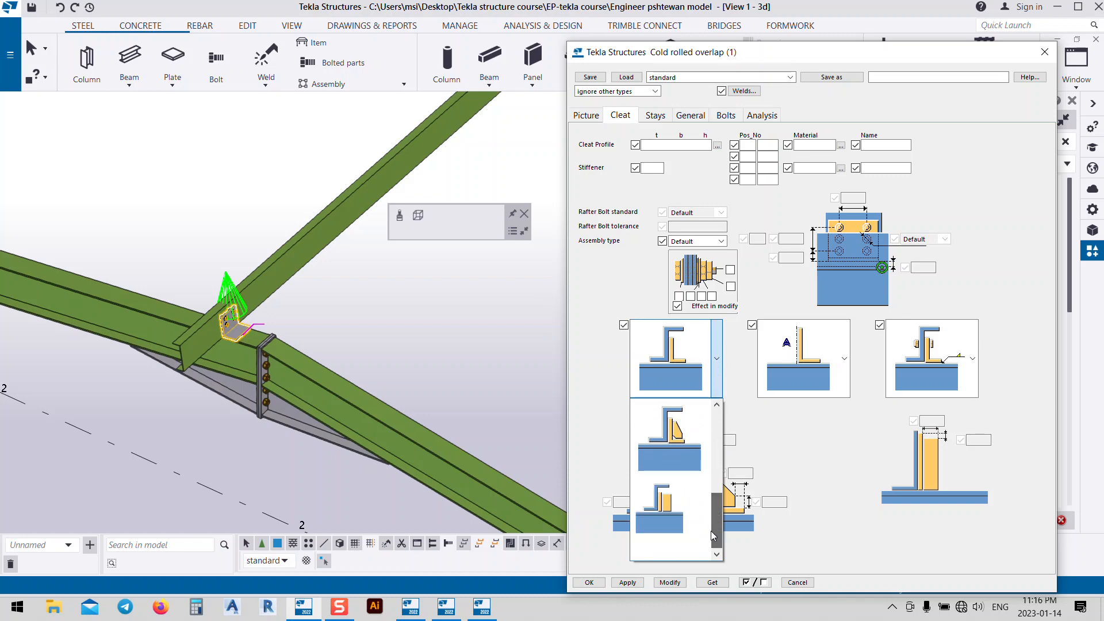
left_click(668, 443)
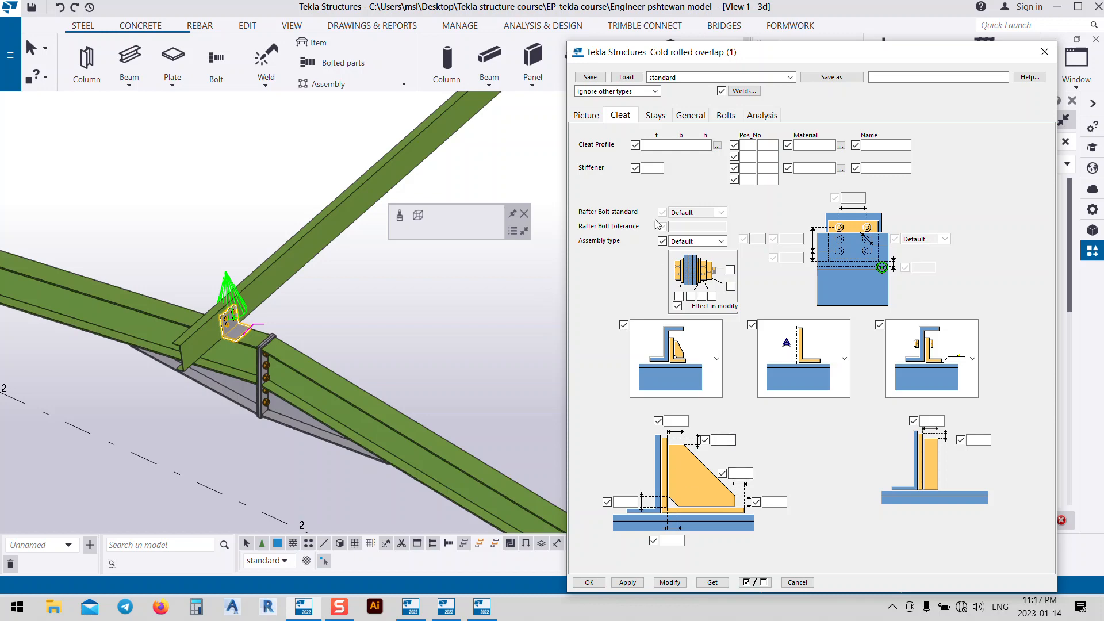
- Set the cleat profile to 200*8 and update the connection in the model
left_click(676, 145)
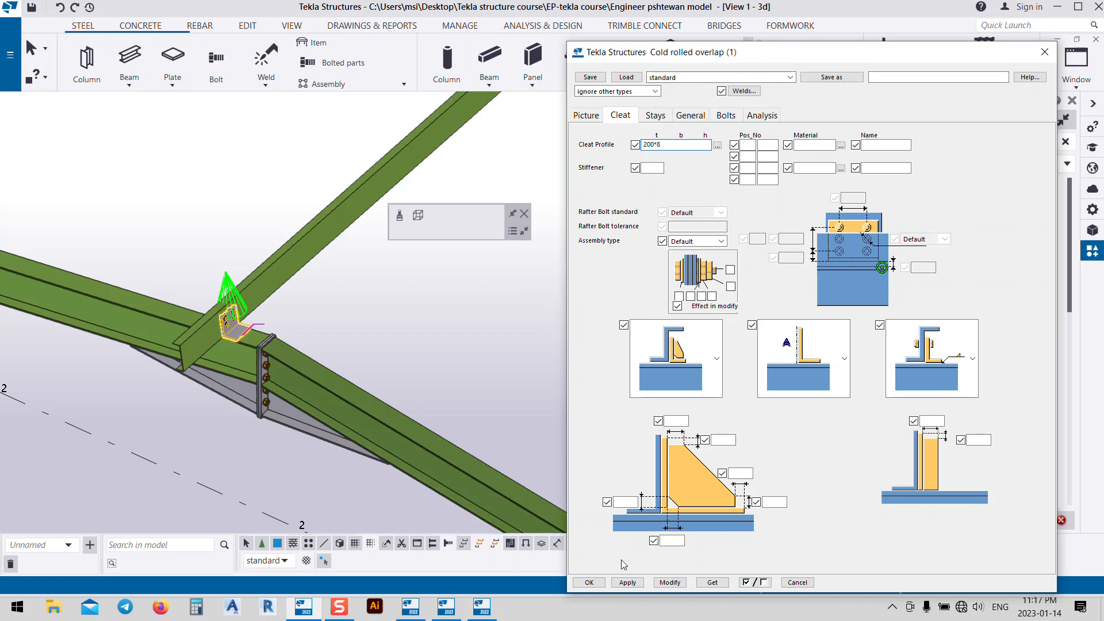
left_click(669, 582)
middle_click_drag(208, 364, 228, 322, "ctrl")
scroll(229, 320, "up", 8)
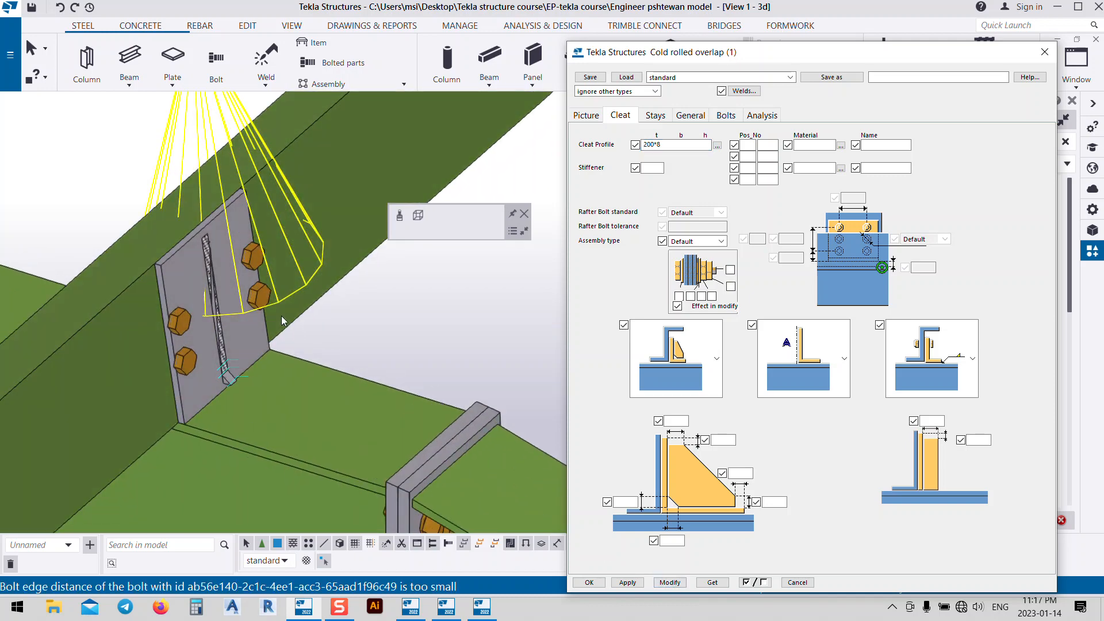
middle_click_drag(281, 315, 278, 265)
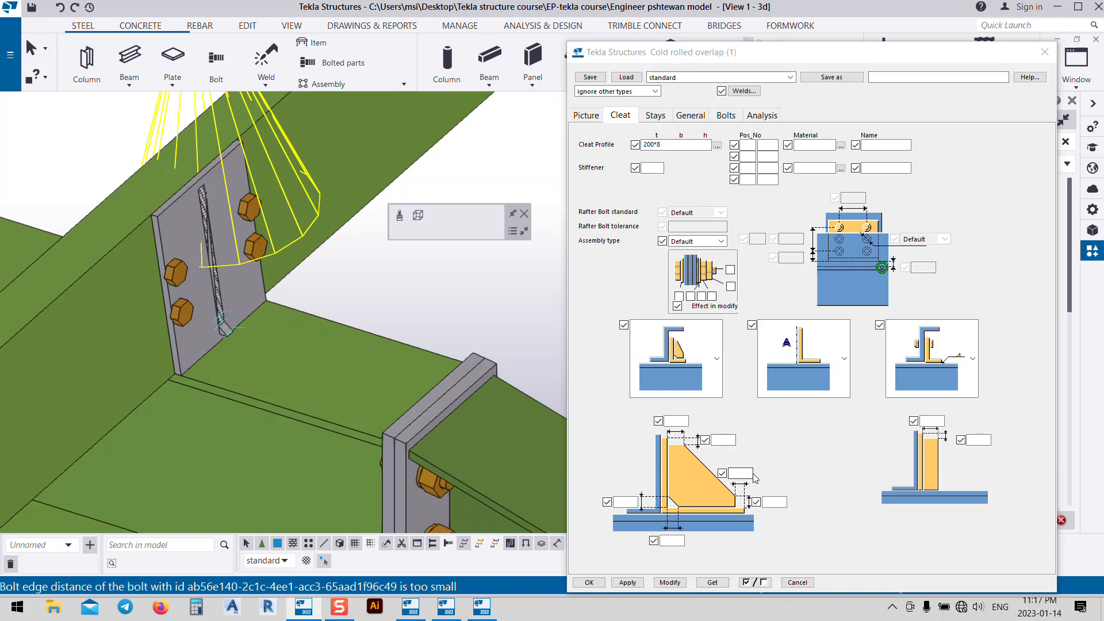
- Set the stiffener's upper vertical dimension to 200 and its inner lower corner's vertical dimension to 192, and update the connection
left_click(722, 441)
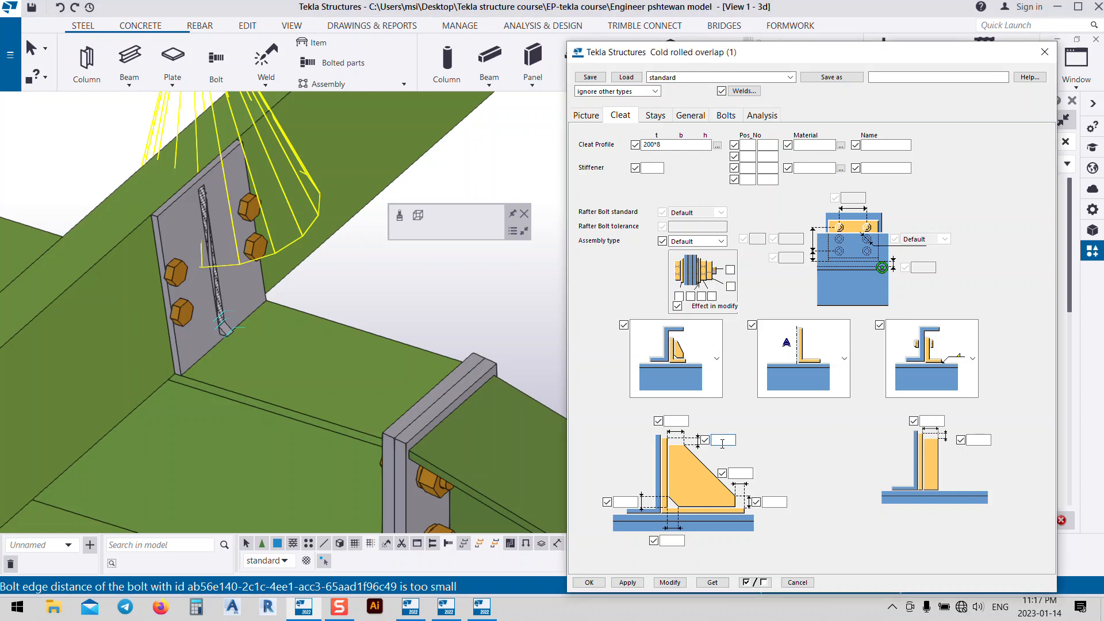
type("200")
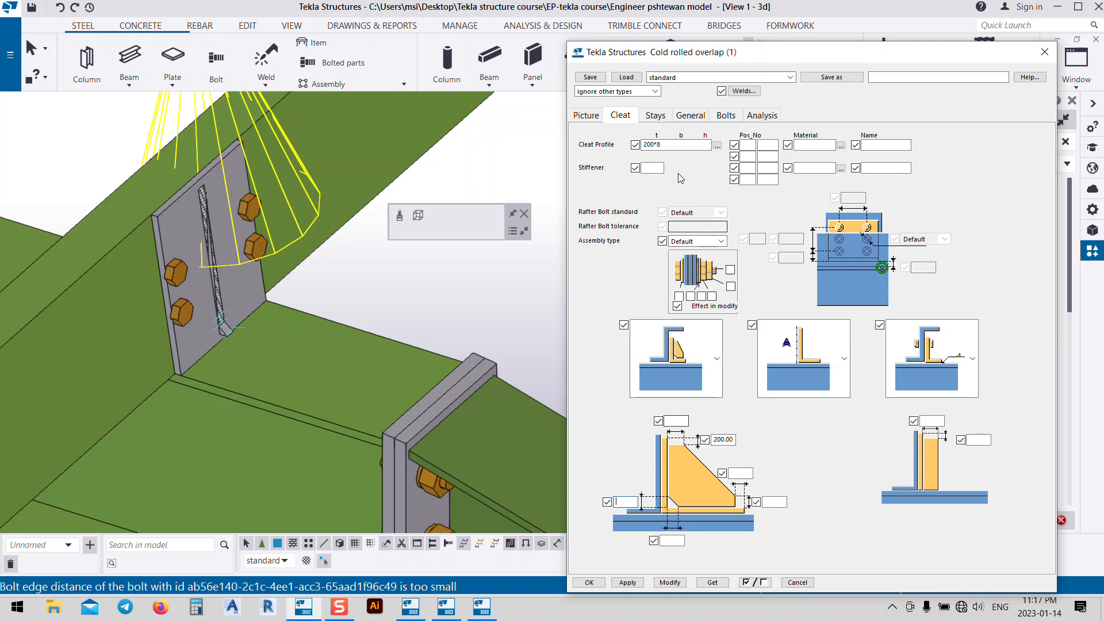
left_click(624, 502)
type("192")
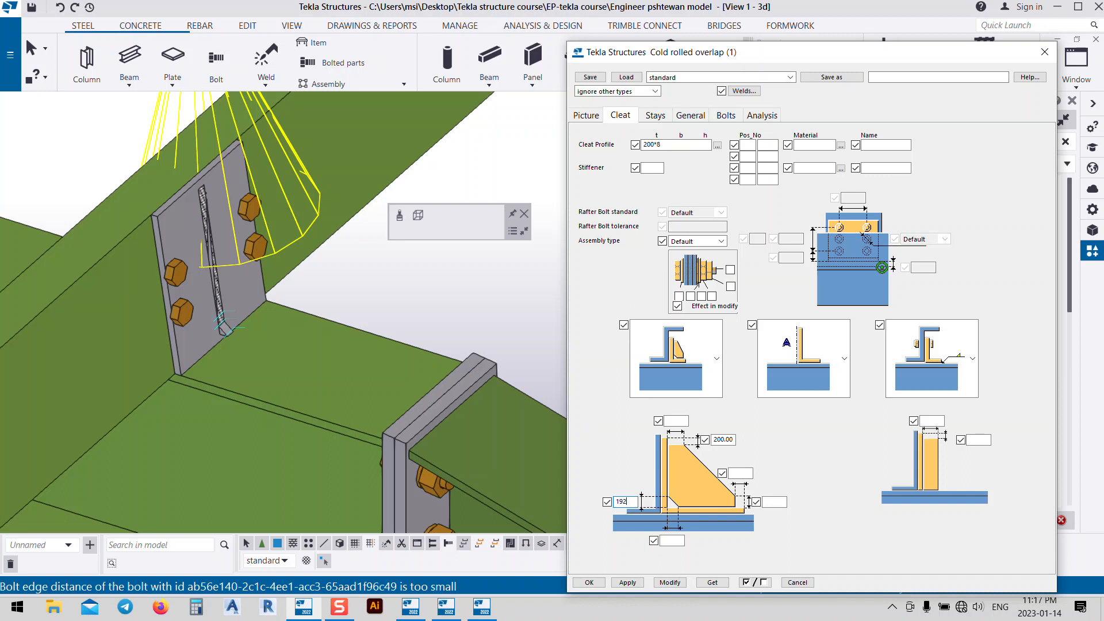
left_click(669, 583)
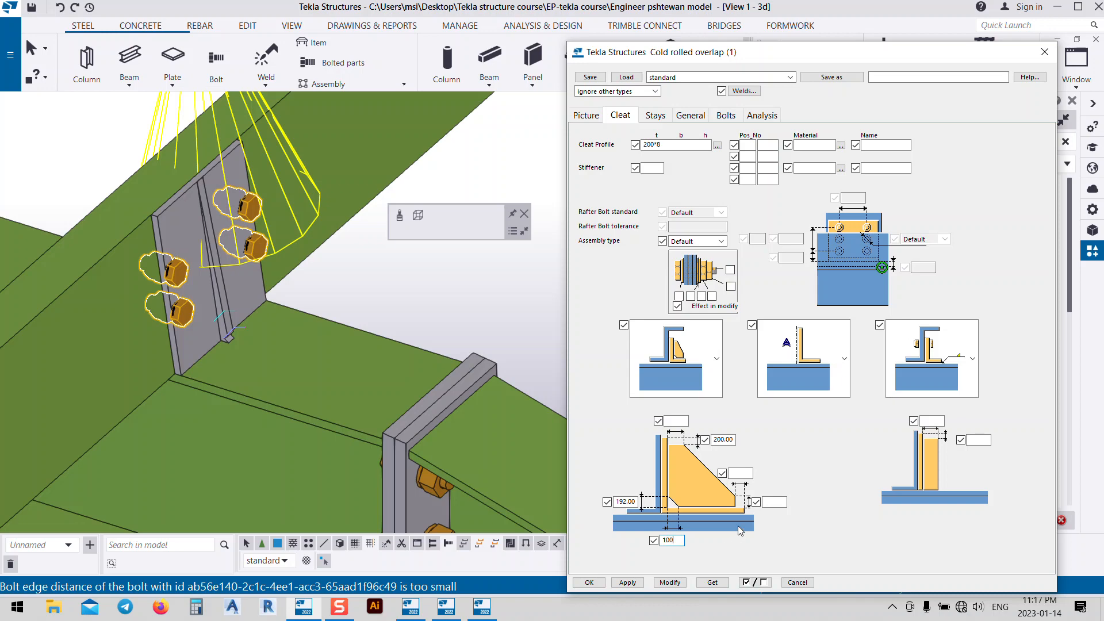
- Set the stiffener's inner corner width to 100, outer edge height to -8 and outer edge offset to -100, and update the connection
left_click(771, 502)
left_click(746, 474)
type("-100")
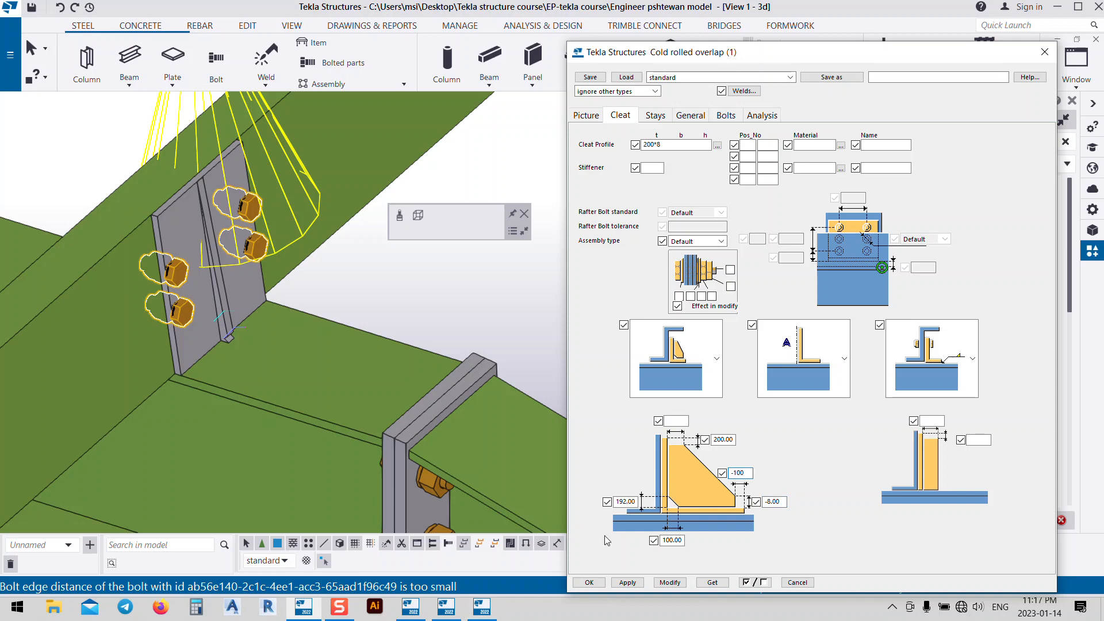
left_click(671, 583)
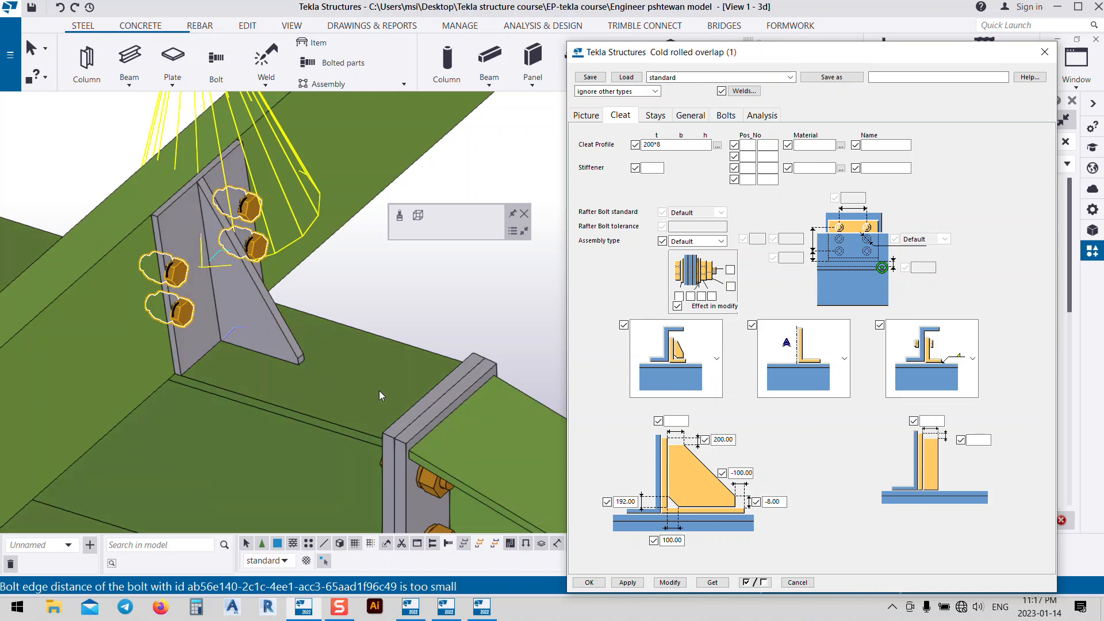
- Examine the stiffened cleat and its bolts at the grid 2 rafter from several sides, orbiting around a rotation centre at the cleat
scroll(440, 435, "down", 2)
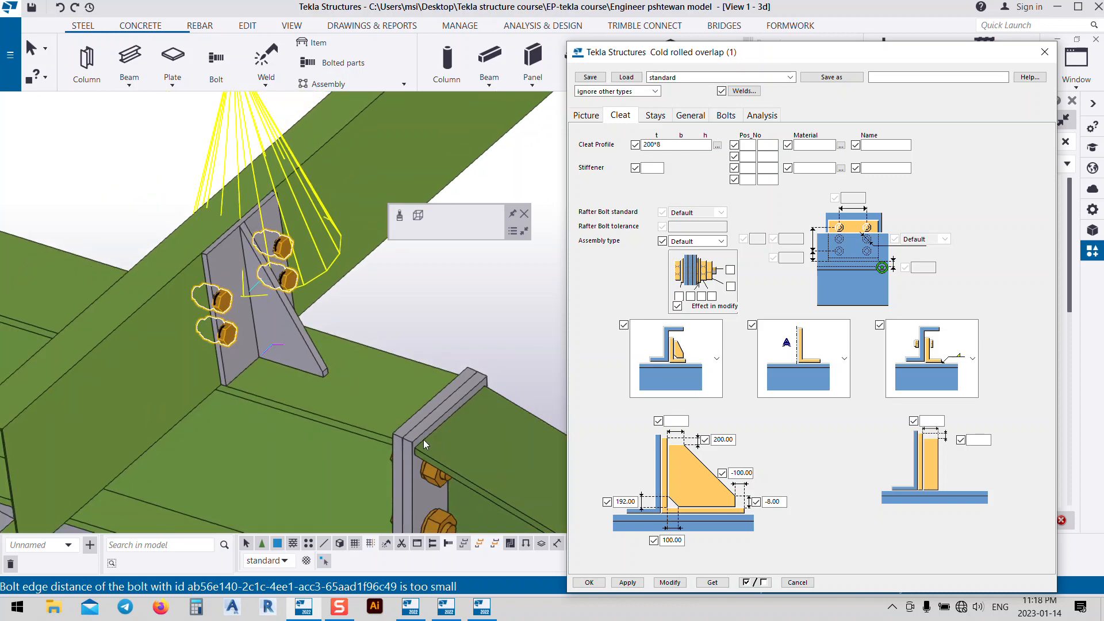
middle_click_drag(423, 439, 385, 382, "ctrl")
scroll(448, 430, "down", 10)
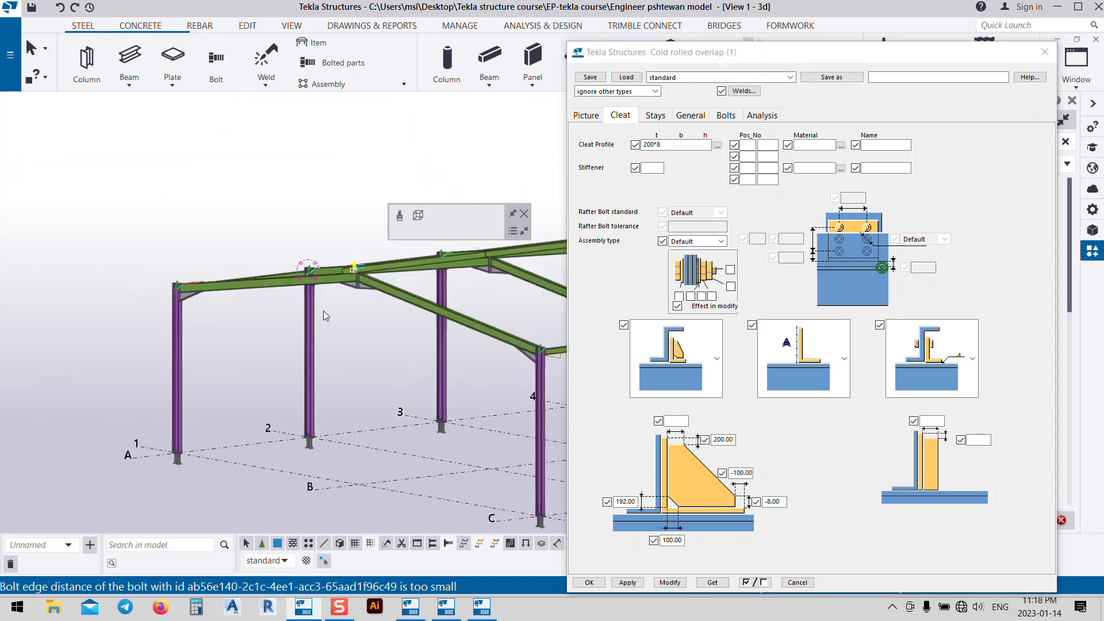
middle_click_drag(323, 310, 335, 374, "ctrl")
scroll(405, 422, "up", 2)
scroll(383, 415, "up", 7)
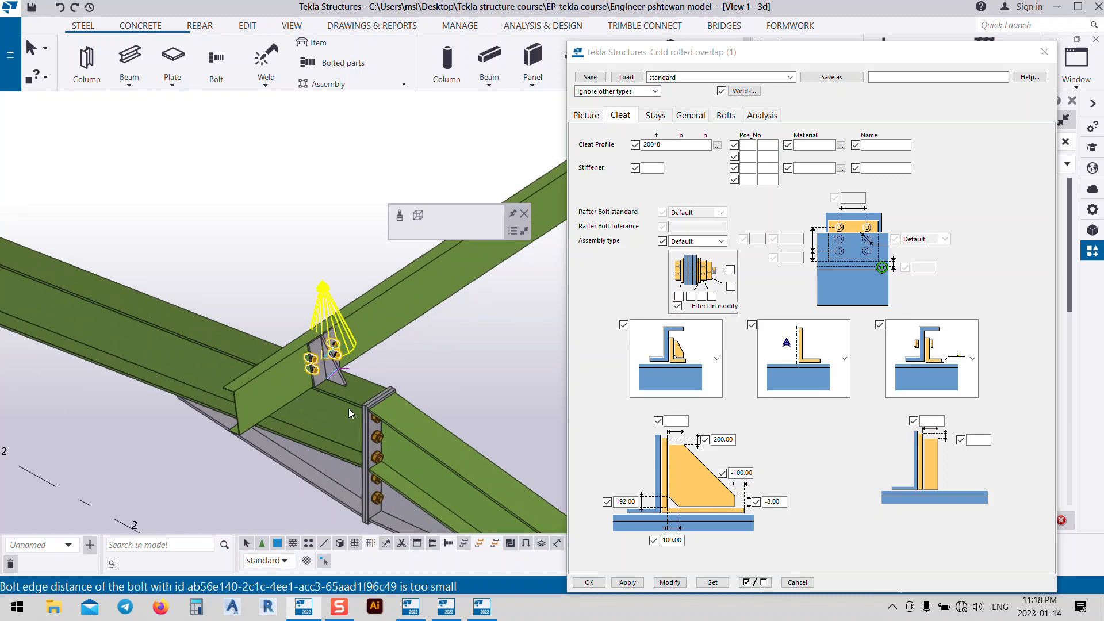
key("v")
left_click(315, 387)
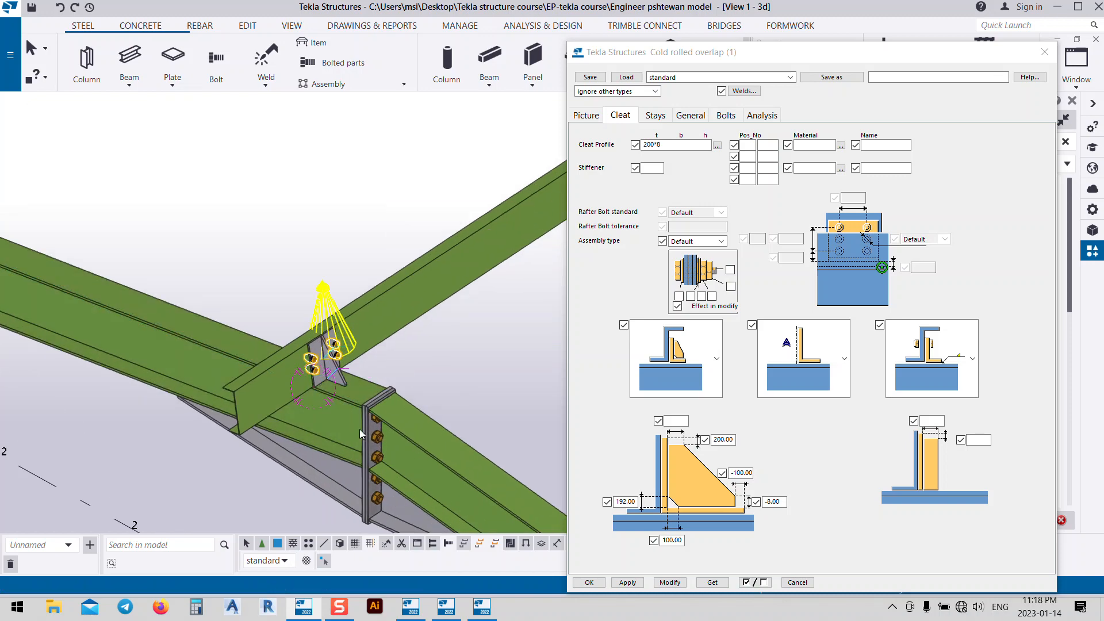
middle_click_drag(360, 429, 296, 380, "ctrl")
scroll(347, 384, "up", 5)
scroll(340, 380, "down", 4)
scroll(296, 339, "up", 3)
scroll(295, 378, "down", 5)
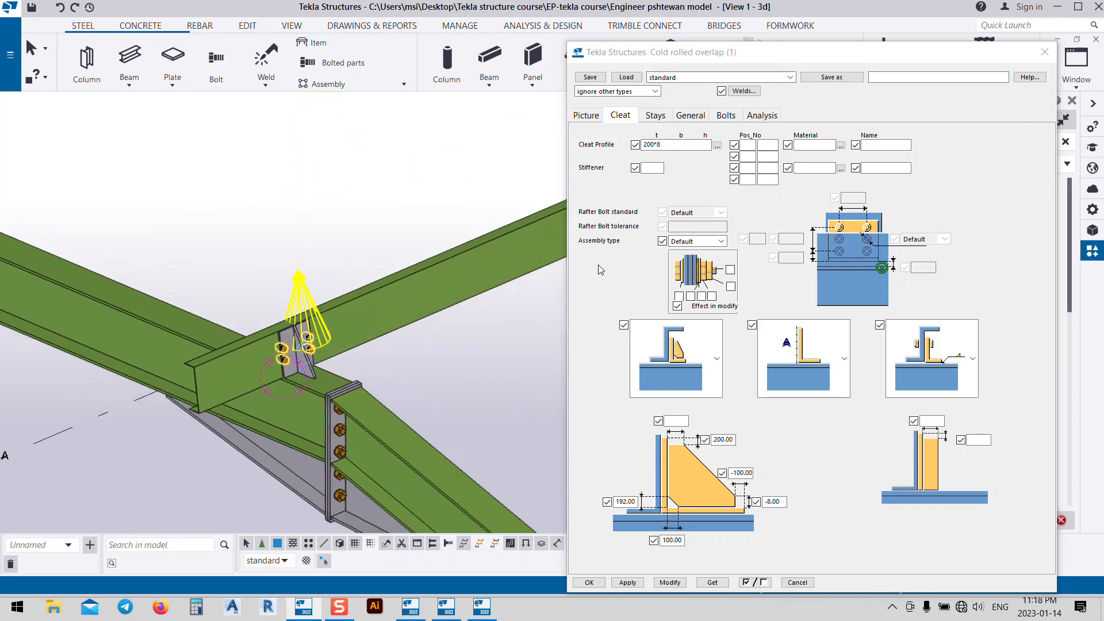
- In the connection's bolt settings, set the bolt diameter to 12, the bolt standard to 6914 and the bolt tolerance to 2.00
left_click(725, 116)
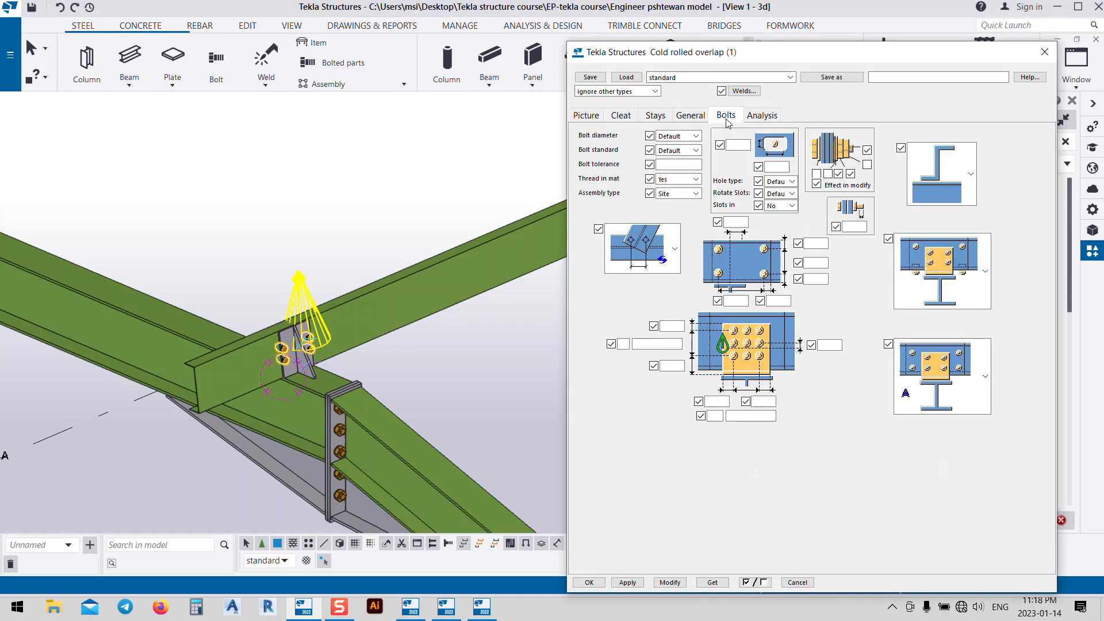
left_click(695, 136)
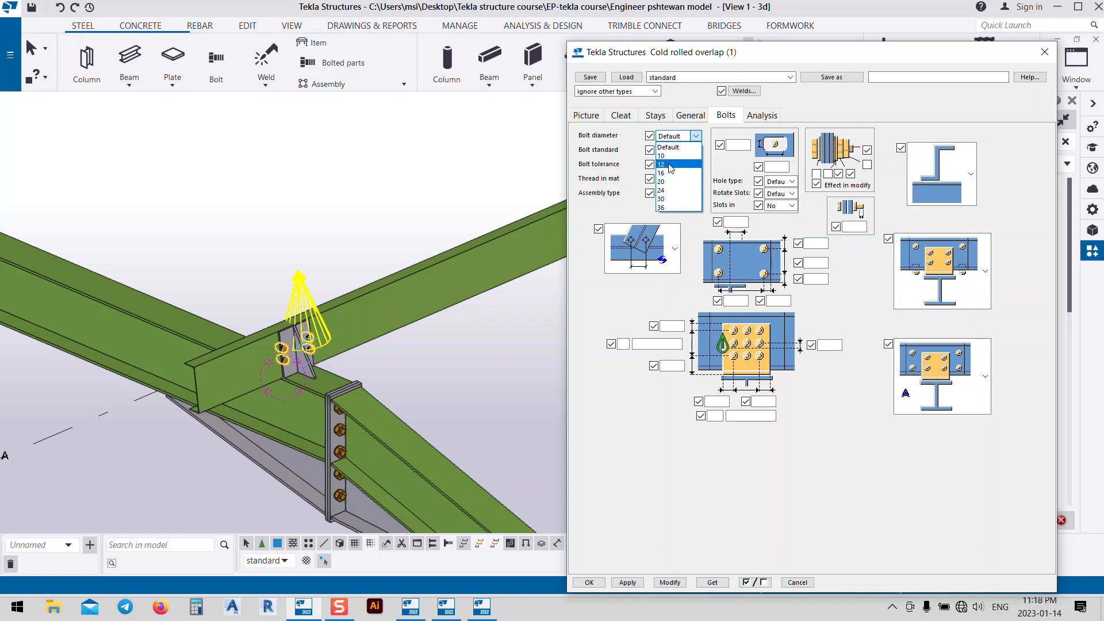
left_click(671, 165)
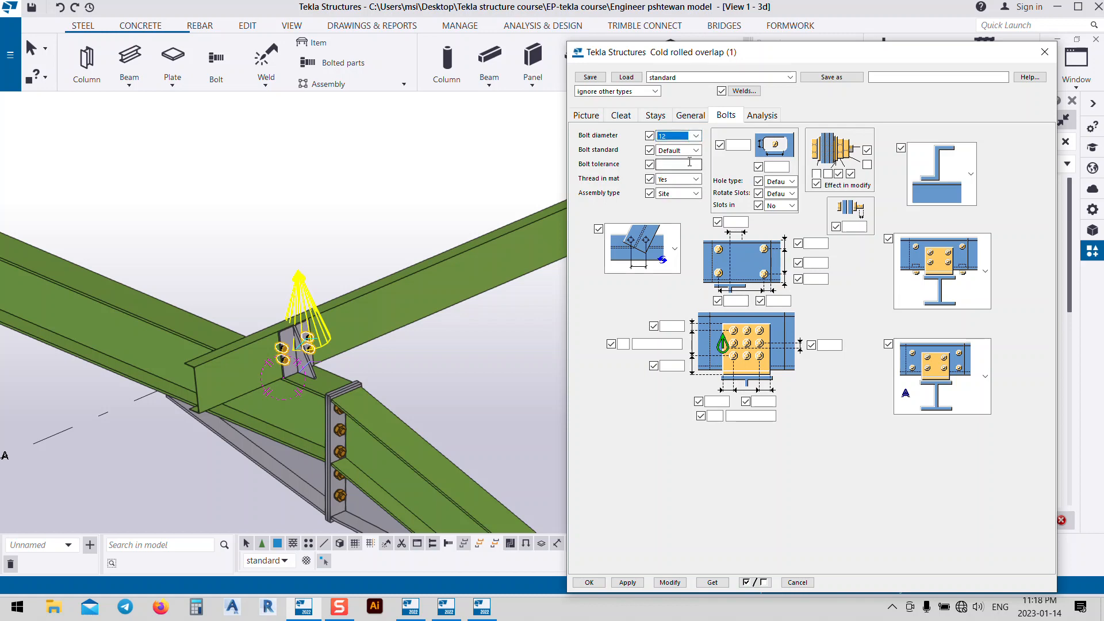
left_click(683, 150)
left_click(667, 301)
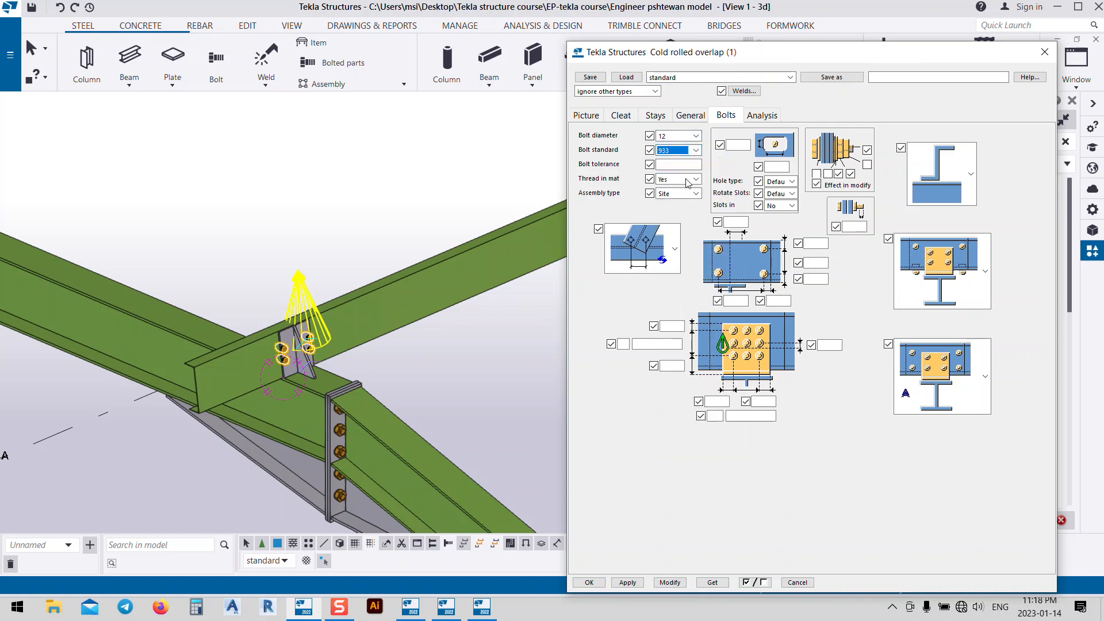
left_click(663, 151)
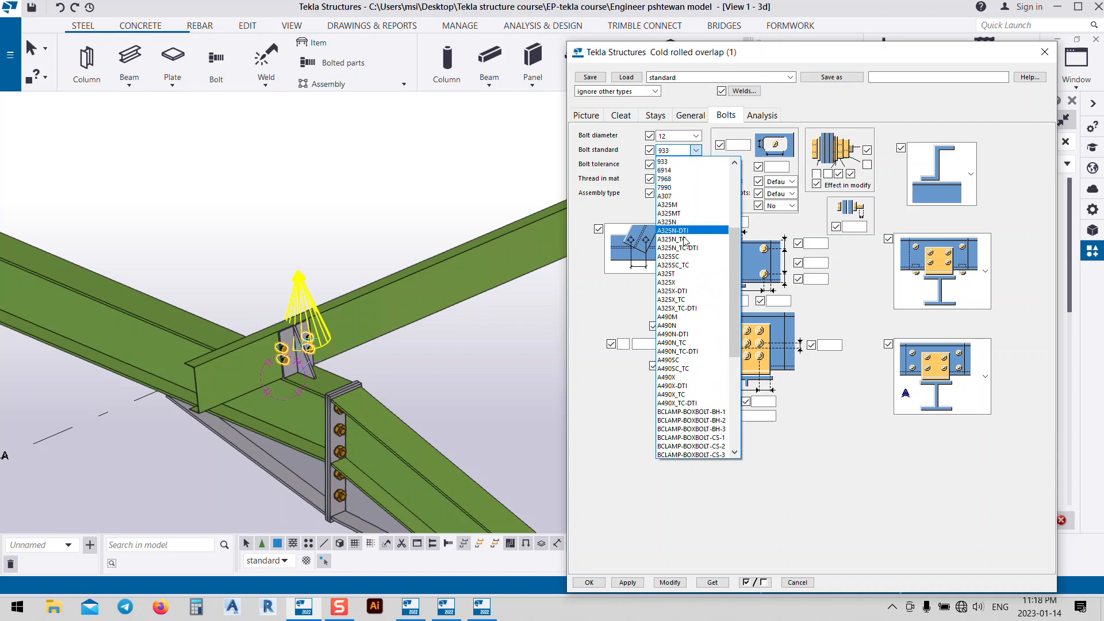
left_click(671, 173)
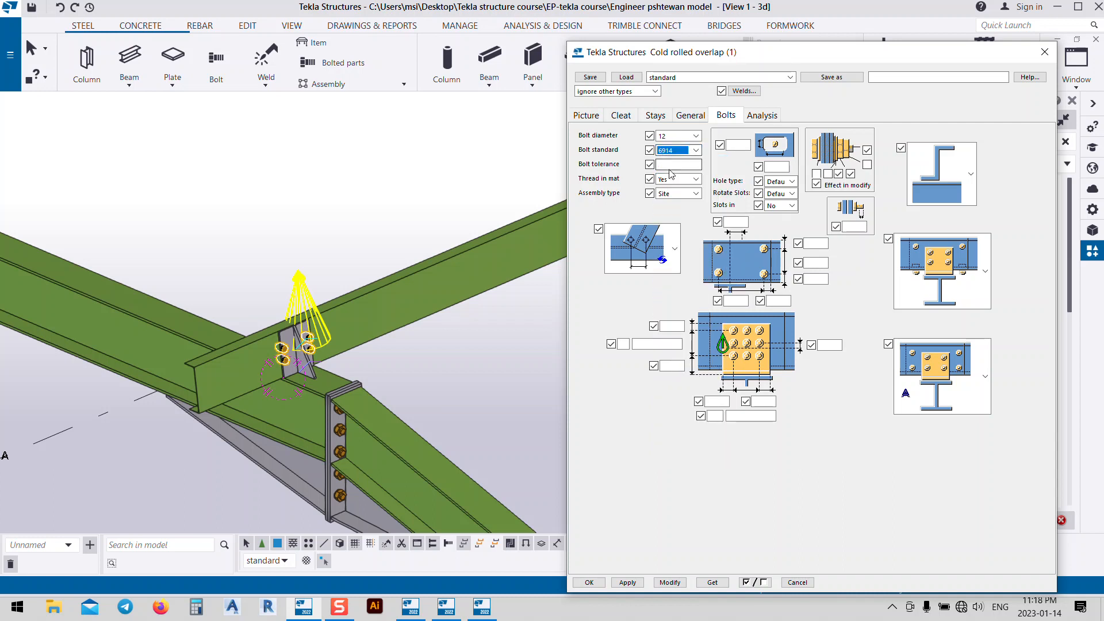
left_click(665, 163)
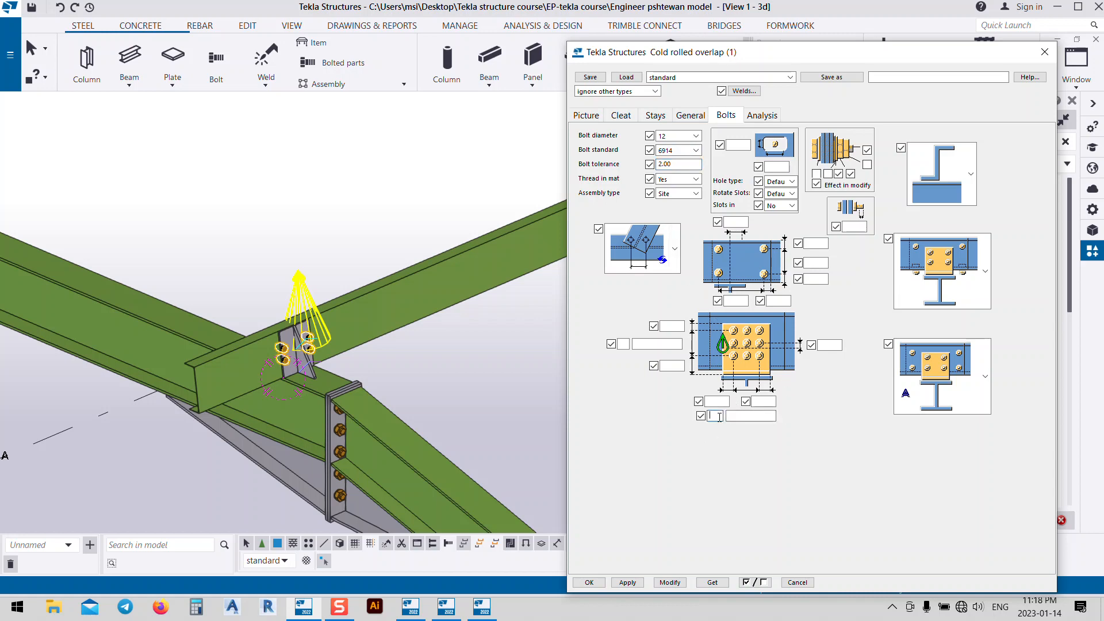
- Set the cleat's horizontal bolt count to 2 with a spacing of 100 mm, update the connection and inspect the bolts
left_click(713, 415)
left_click(736, 417)
left_click(670, 582)
scroll(258, 360, "up", 4)
scroll(258, 359, "up", 2)
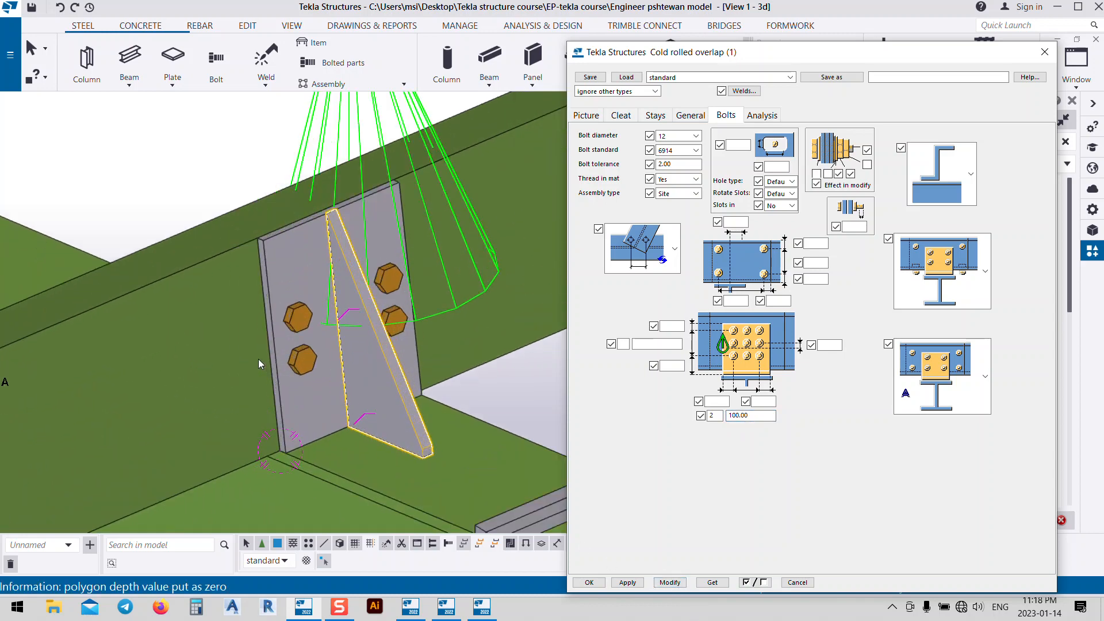
- Set the cleat's vertical bolt count to 2 with a spacing of 120 mm, update the connection and check the bolts
scroll(391, 312, "down", 4)
middle_click_drag(462, 315, 424, 336, "ctrl")
left_click(622, 343)
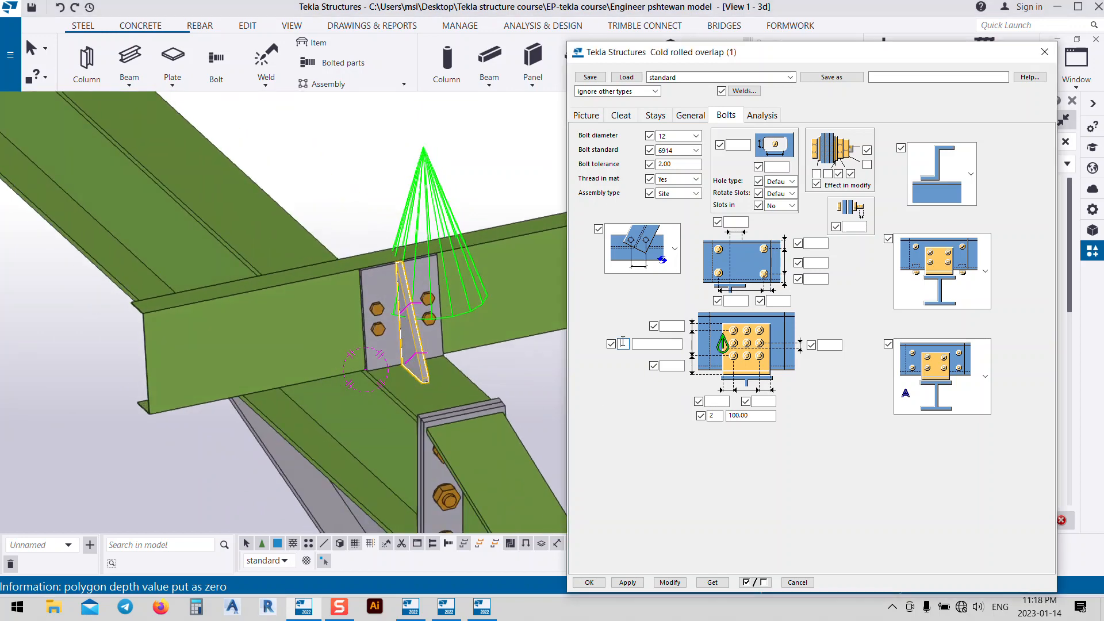
type("2")
type("12")
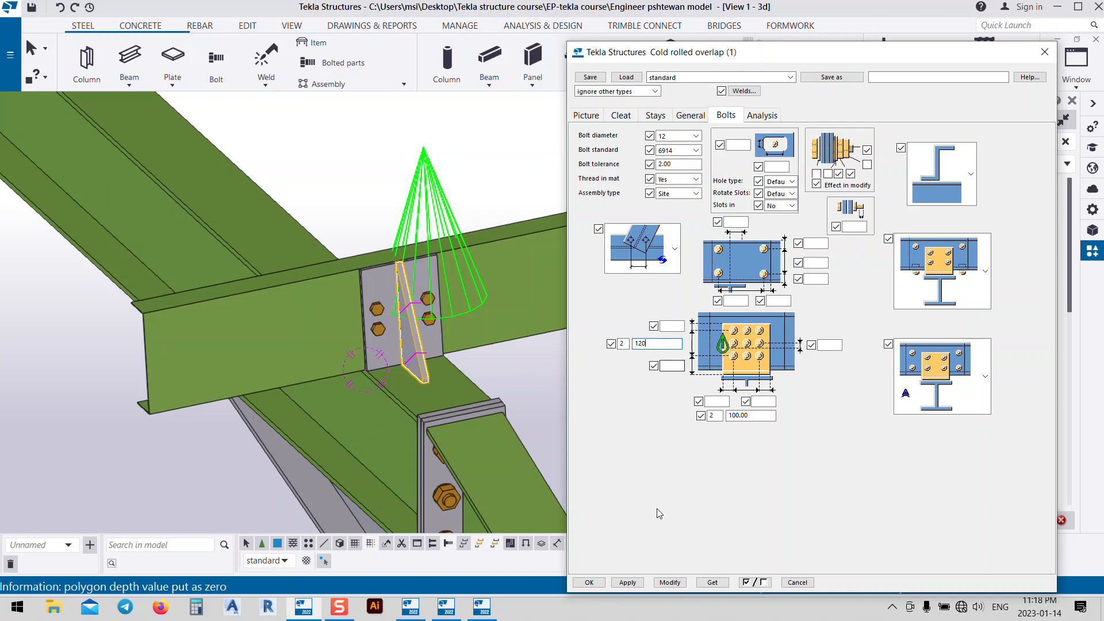
left_click(669, 583)
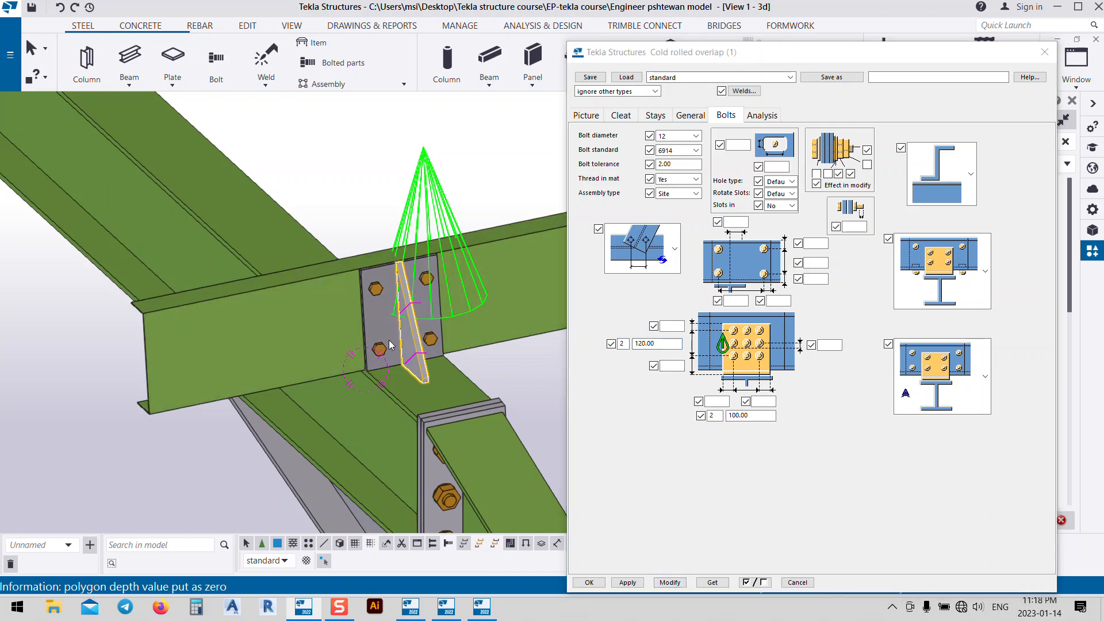
middle_click_drag(389, 345, 354, 340)
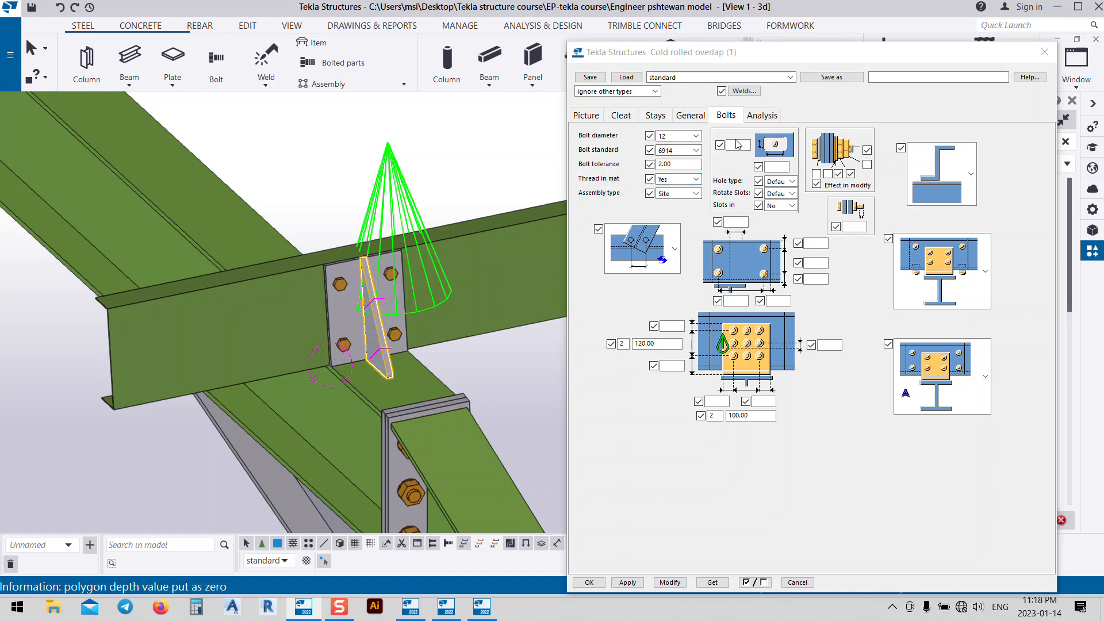
- Set the hole type to Slotted with a slot height allowance of 2.00 and length allowance of 10.00, and put slots in the Cleat
left_click(735, 146)
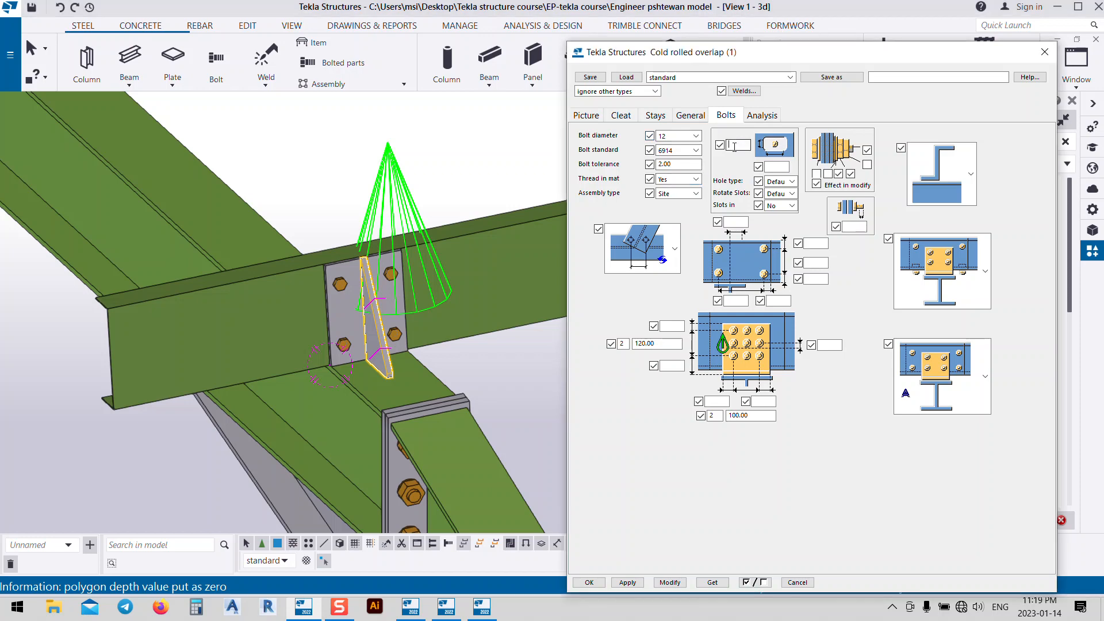
left_click(779, 166)
type("10")
left_click(792, 181)
left_click(790, 200)
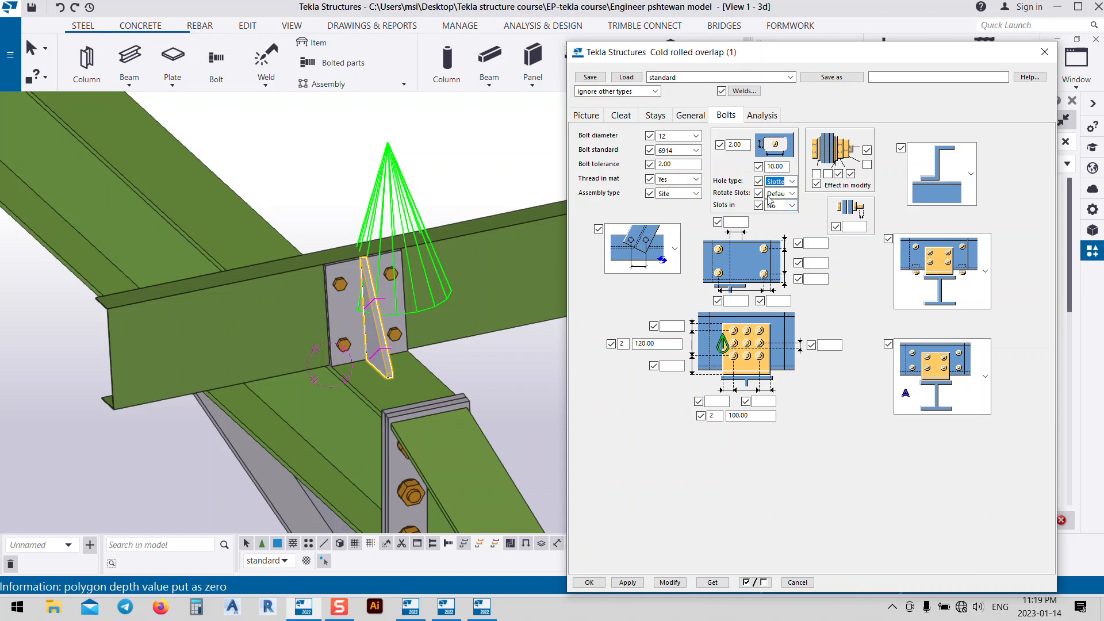
left_click(793, 206)
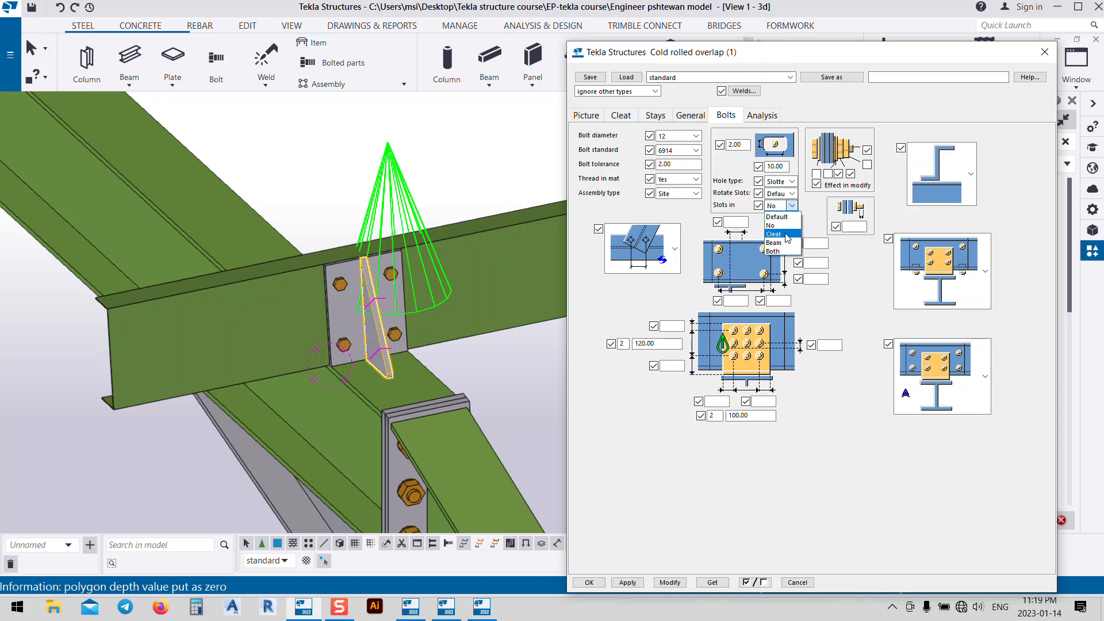
left_click(786, 234)
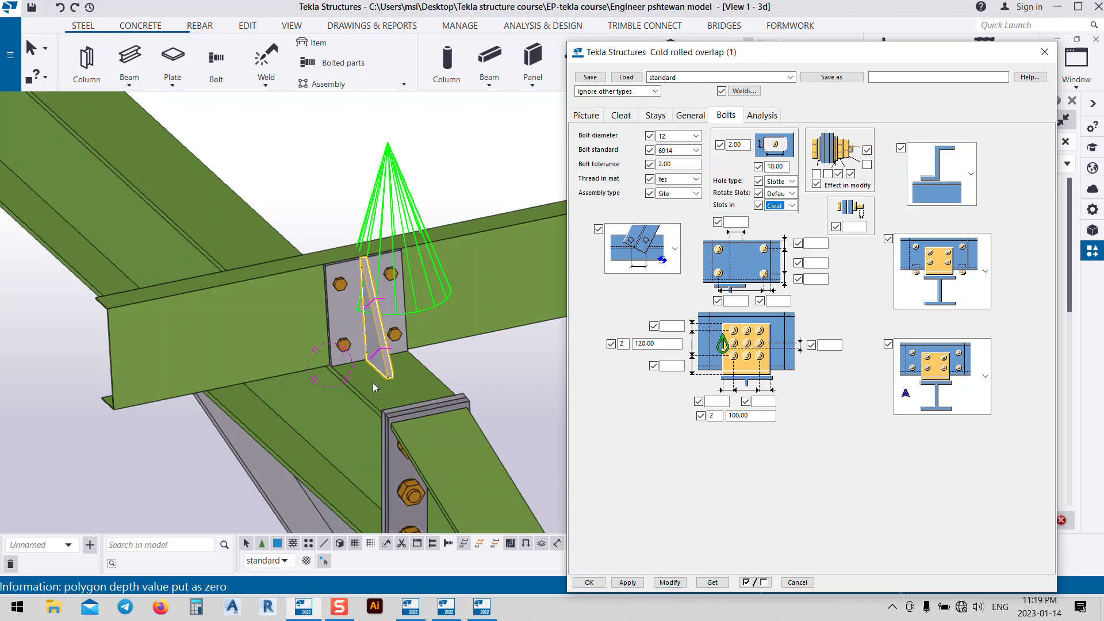
- Update the connection at the grid 2 rafter with the slotted hole settings and inspect the holes behind the bolts
scroll(343, 302, "up", 3)
left_click(669, 582)
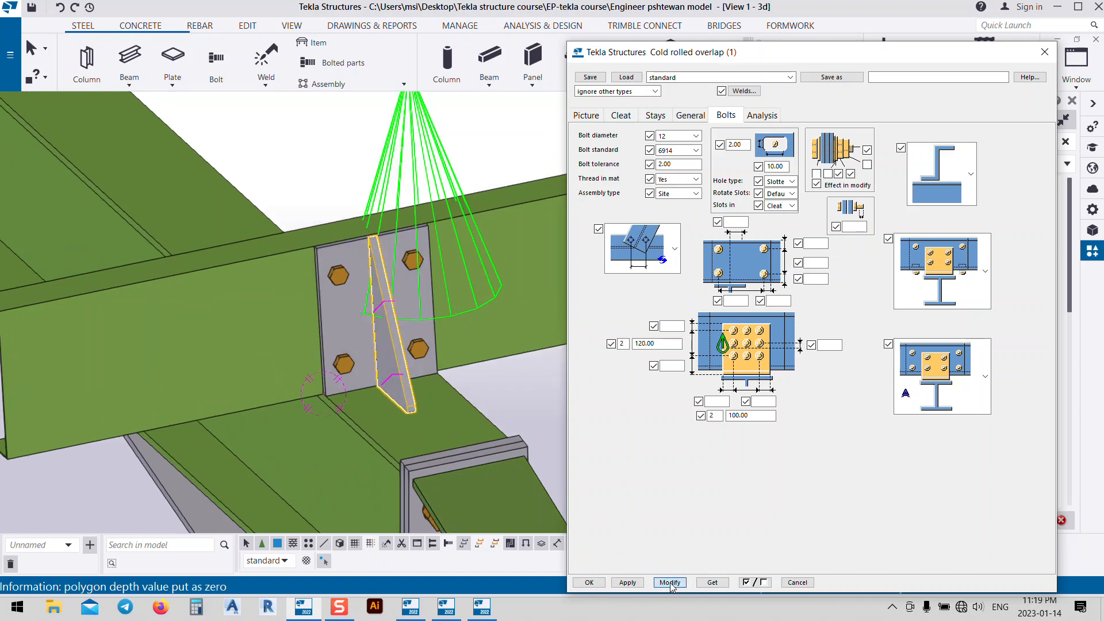
left_click(354, 341)
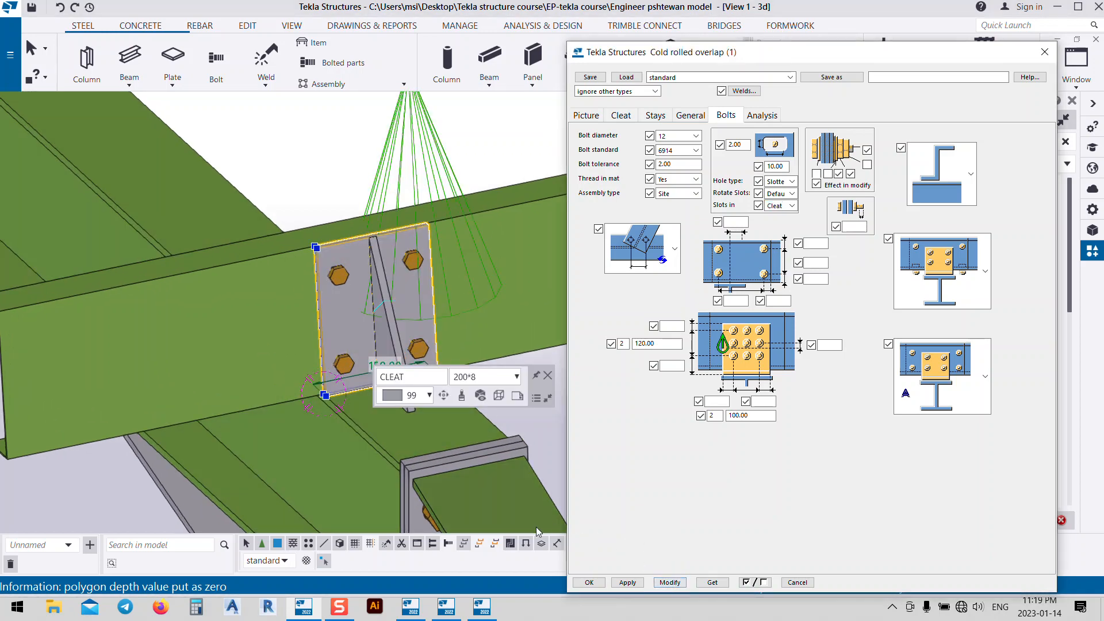
left_click_drag(633, 51, 742, 77)
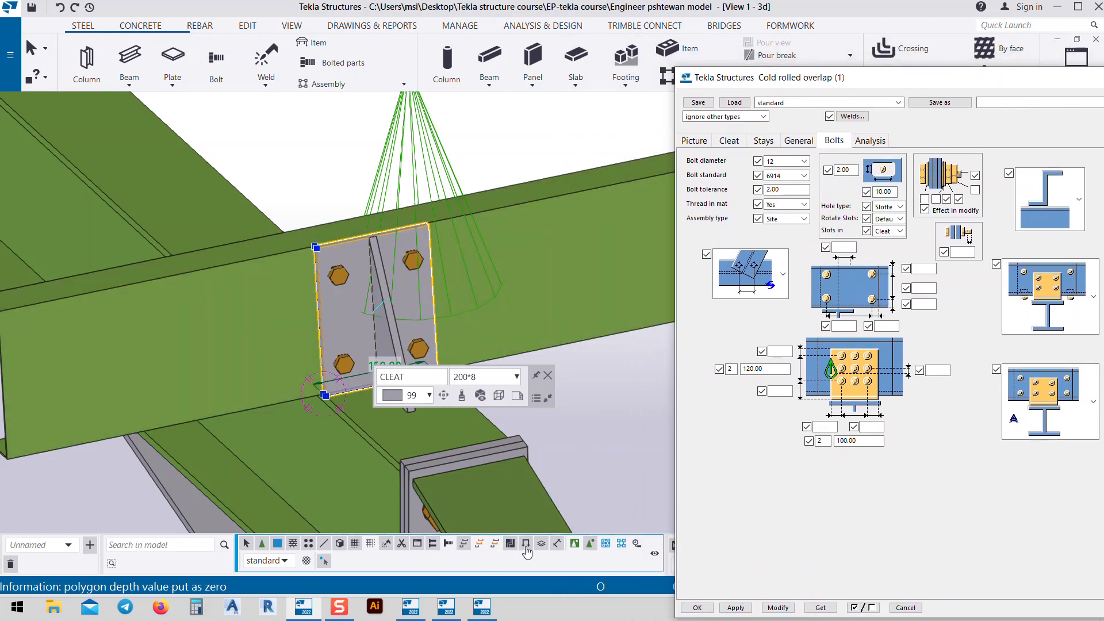
left_click(388, 318)
left_click(779, 609)
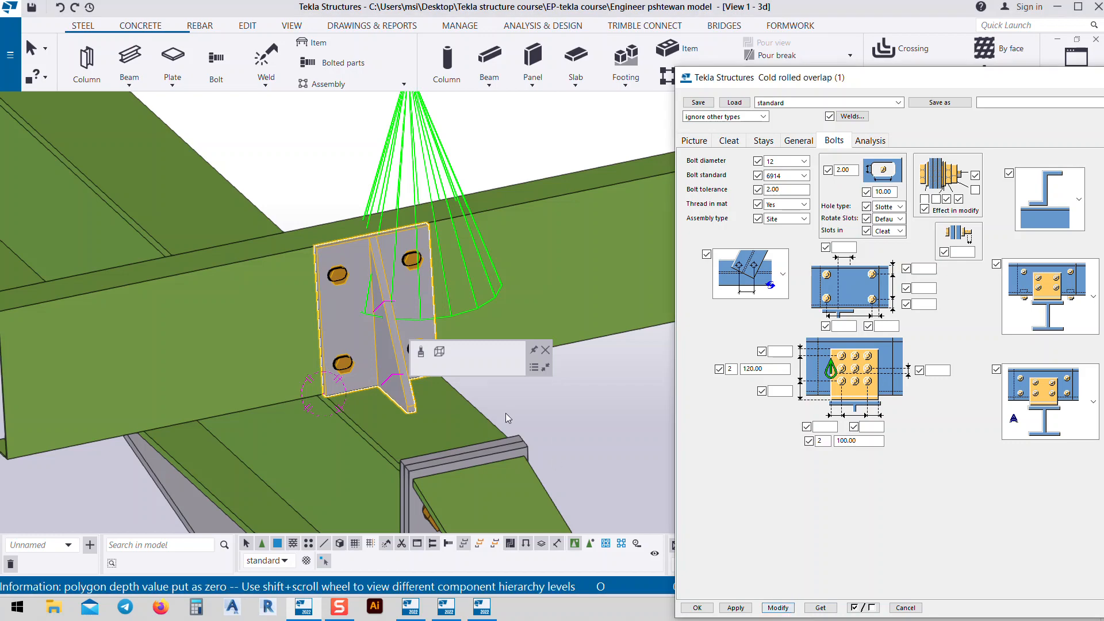
scroll(332, 270, "up", 6)
scroll(338, 304, "up", 2)
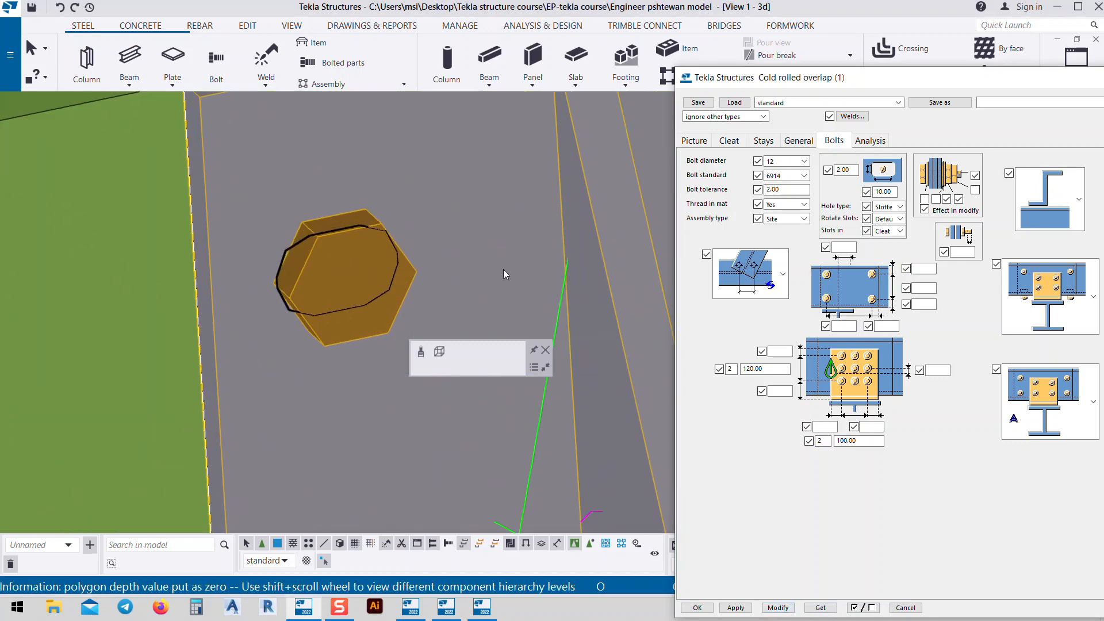
- Set the slot length allowance to 20.00 and update the connection
double_click(883, 192)
type("10")
left_click_drag(885, 77, 763, 38)
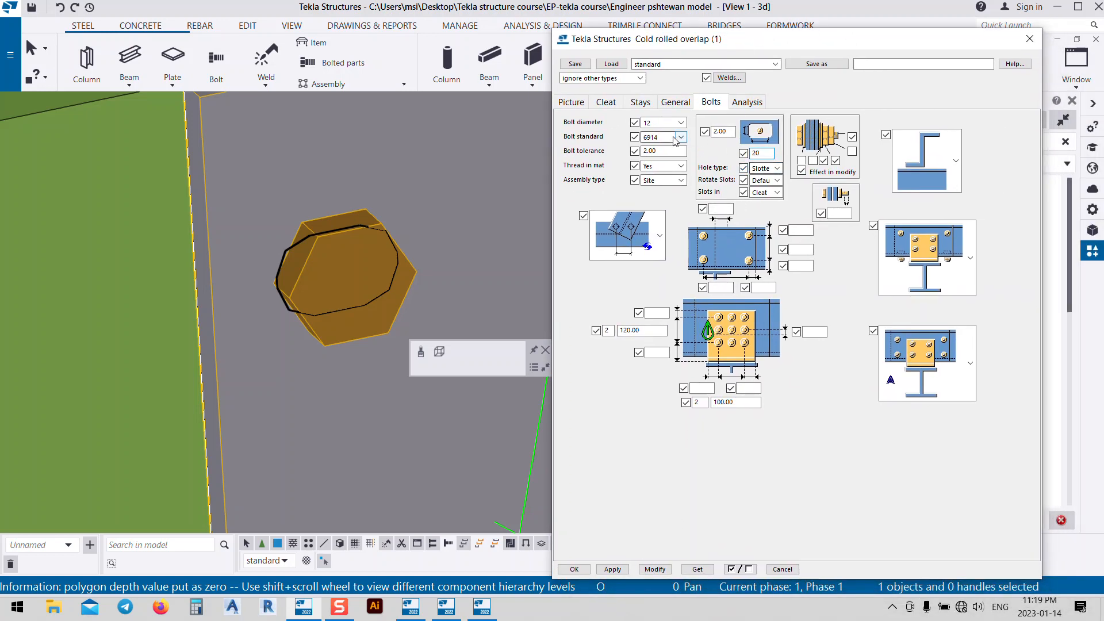
left_click(655, 569)
scroll(220, 259, "down", 5)
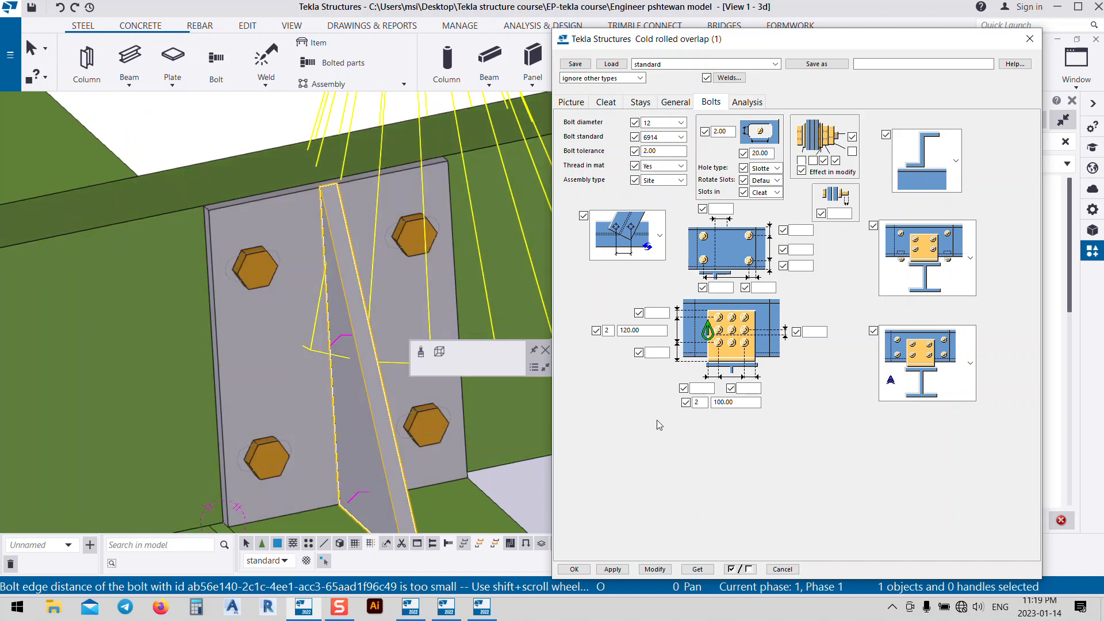
- Set the cleat's horizontal bolt spacing to 80 mm, update the connection and close its settings
double_click(749, 402)
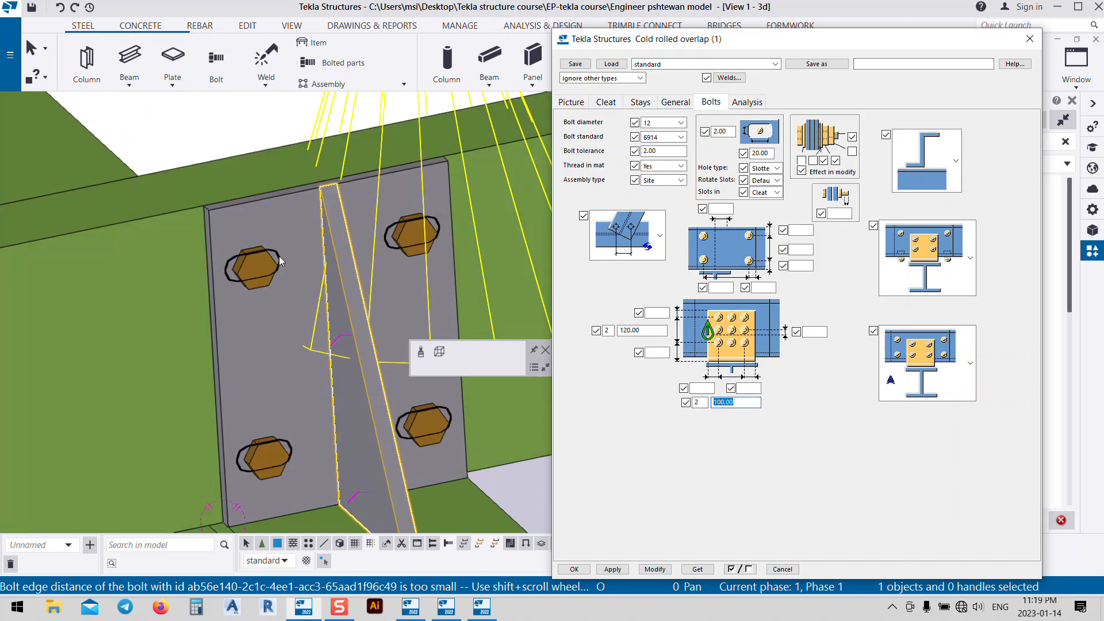
scroll(246, 260, "up", 4)
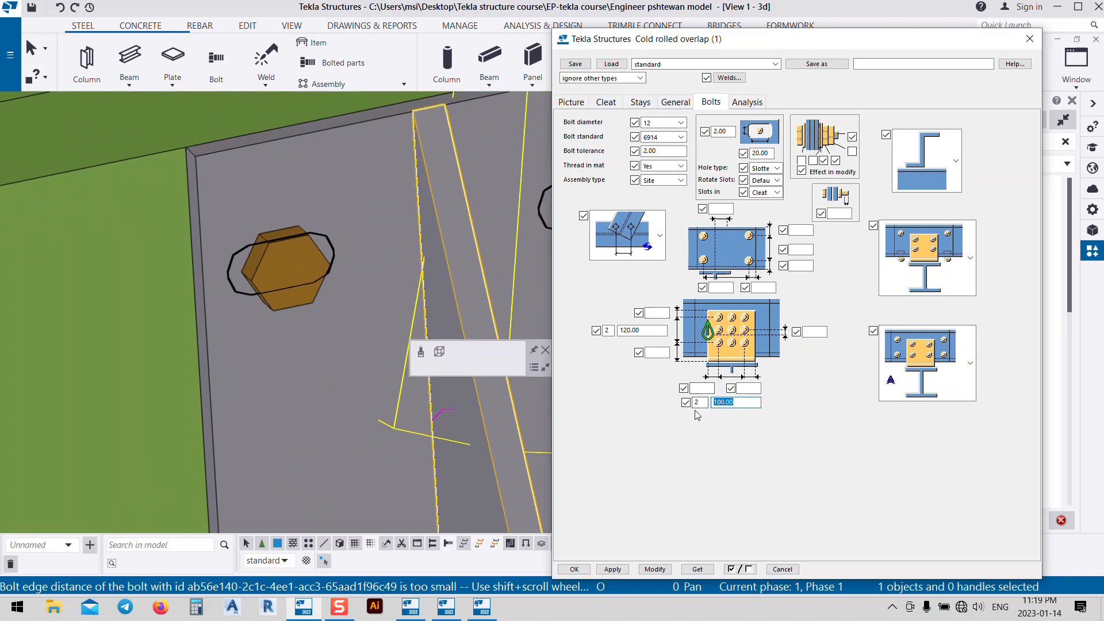
type("8")
left_click(654, 570)
scroll(328, 277, "down", 5)
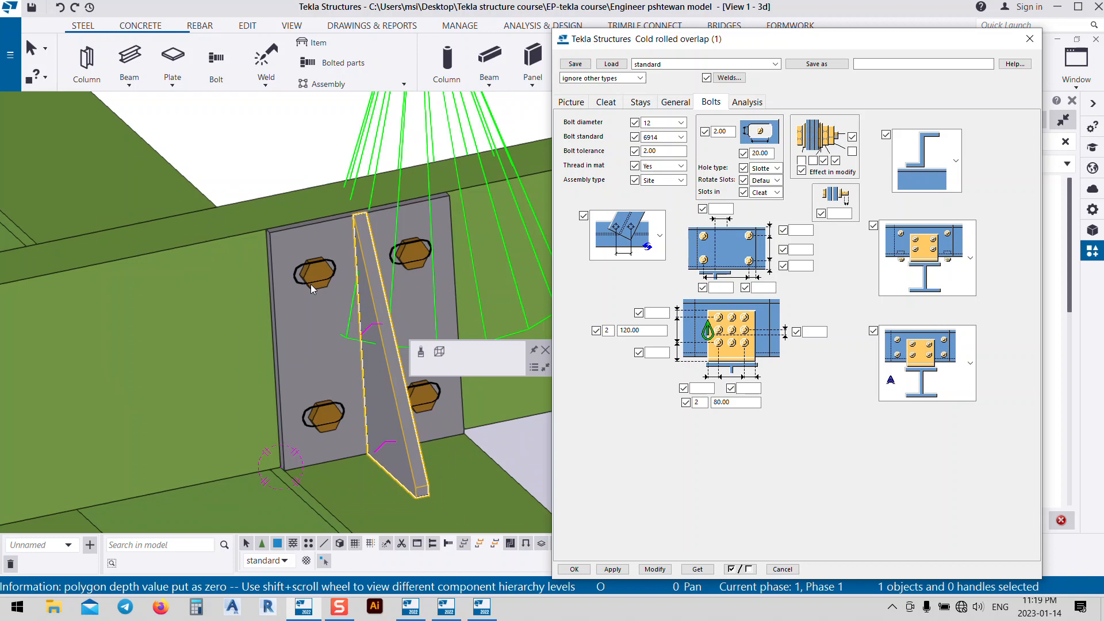
scroll(310, 284, "down", 6)
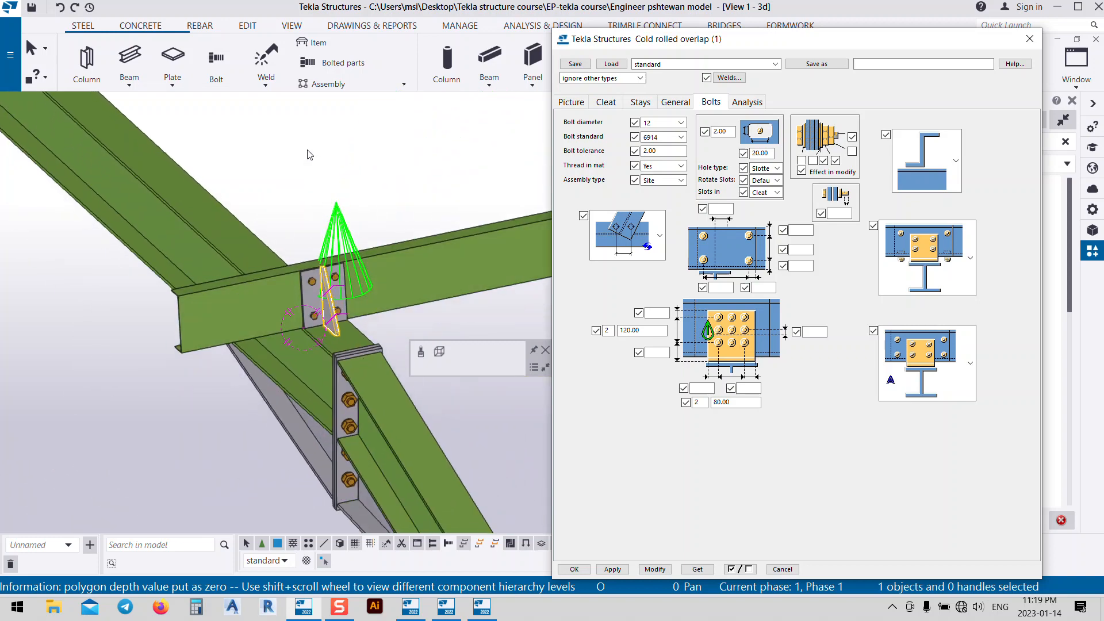
scroll(309, 154, "down", 3)
left_click(1029, 38)
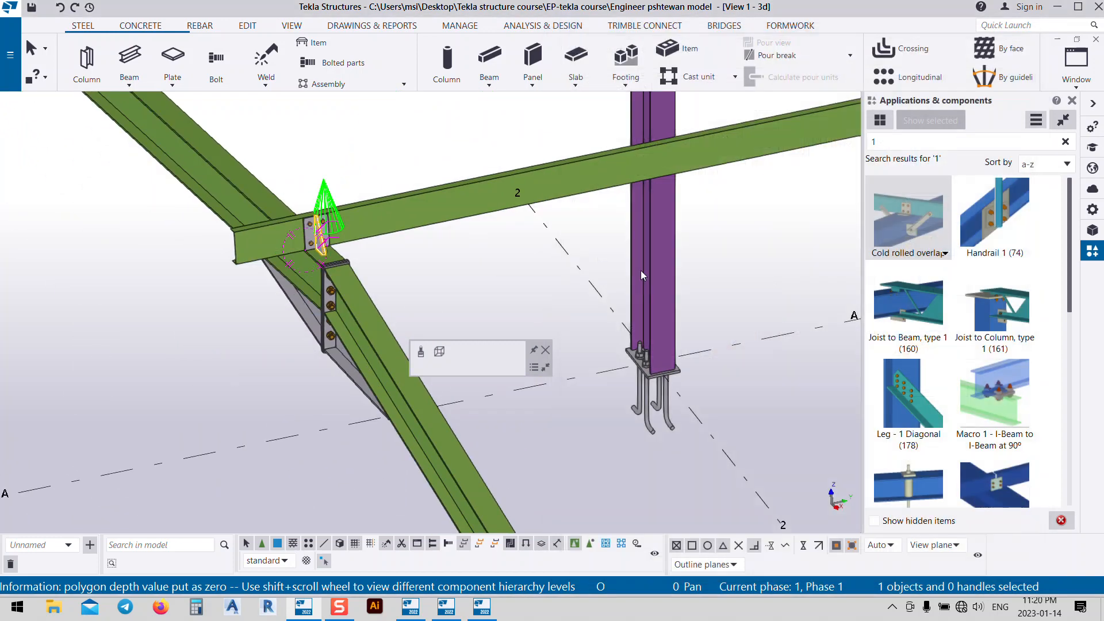
- Create a Cold rolled overlap connection at the next frame, using its rafter as main part and the two meeting purlins as secondary parts
middle_click_drag(642, 276, 569, 369)
left_click(284, 264)
scroll(140, 390, "down", 4)
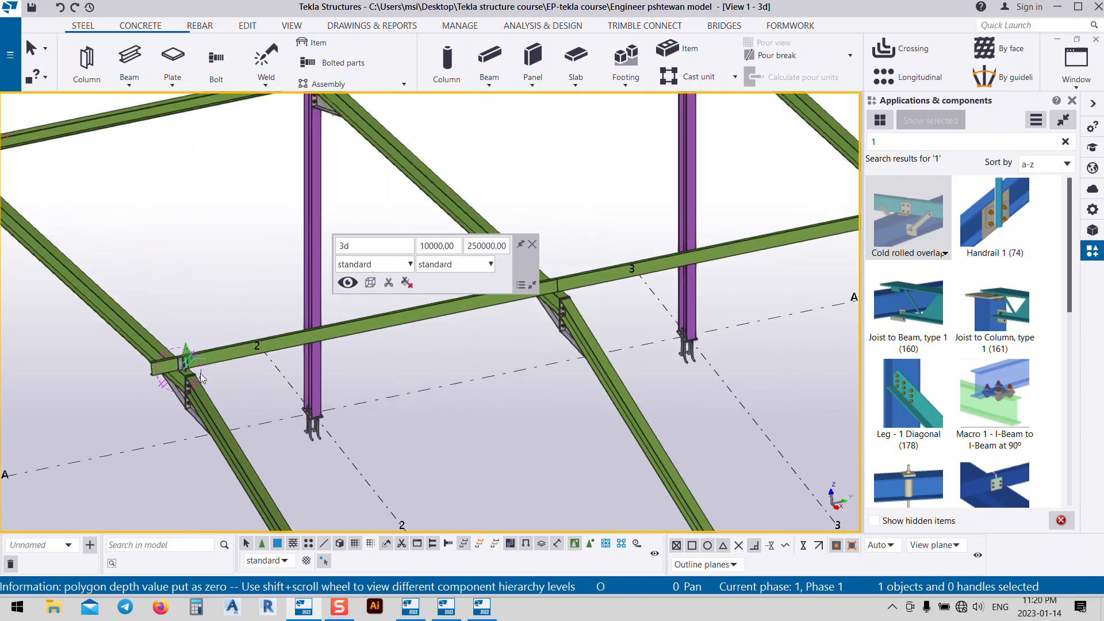
left_click(936, 223)
scroll(606, 409, "up", 10)
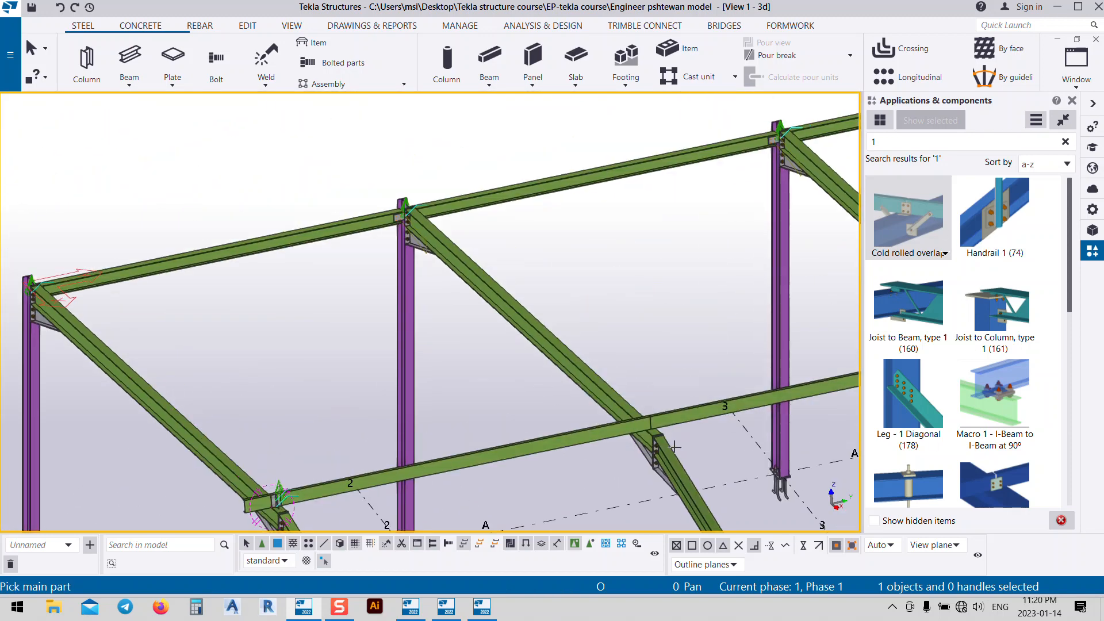
left_click(606, 409)
left_click(370, 393)
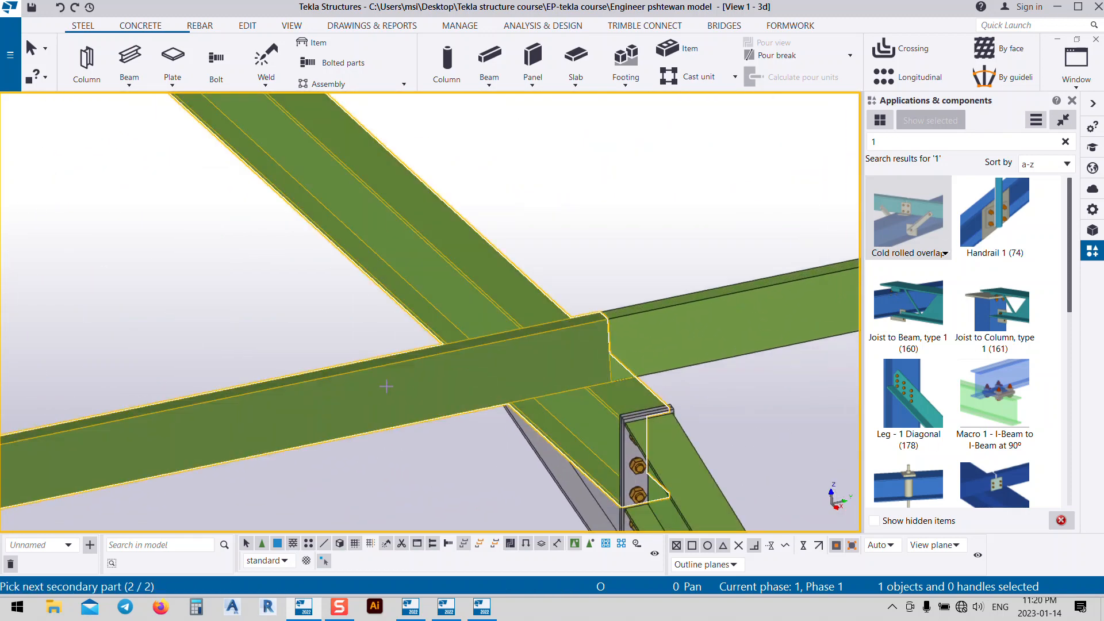
left_click(643, 345)
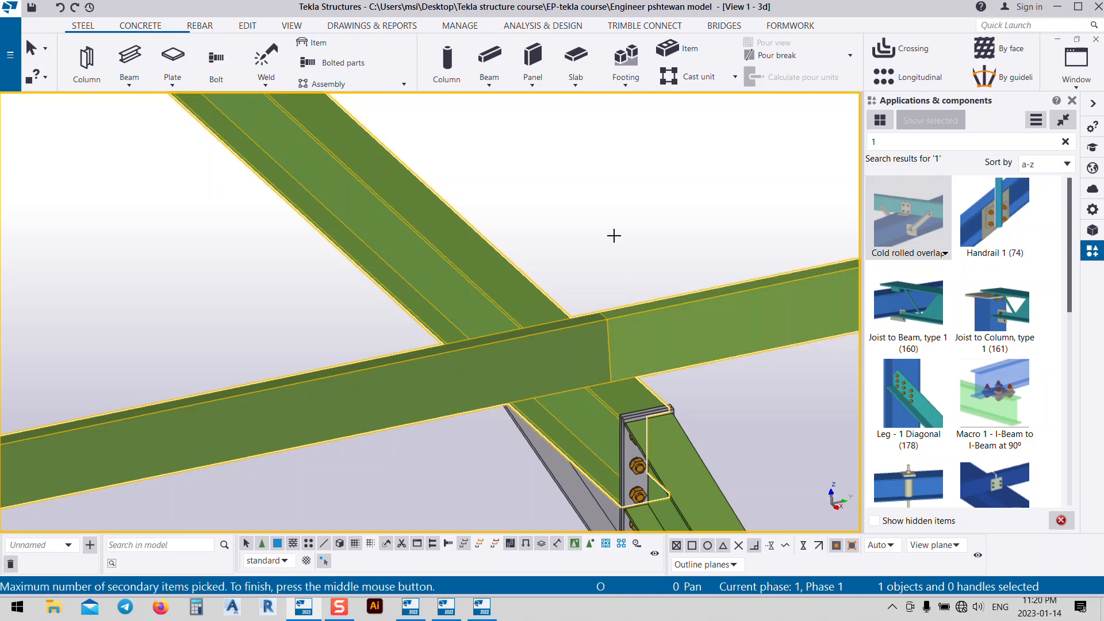
middle_click_drag(613, 236, 620, 237)
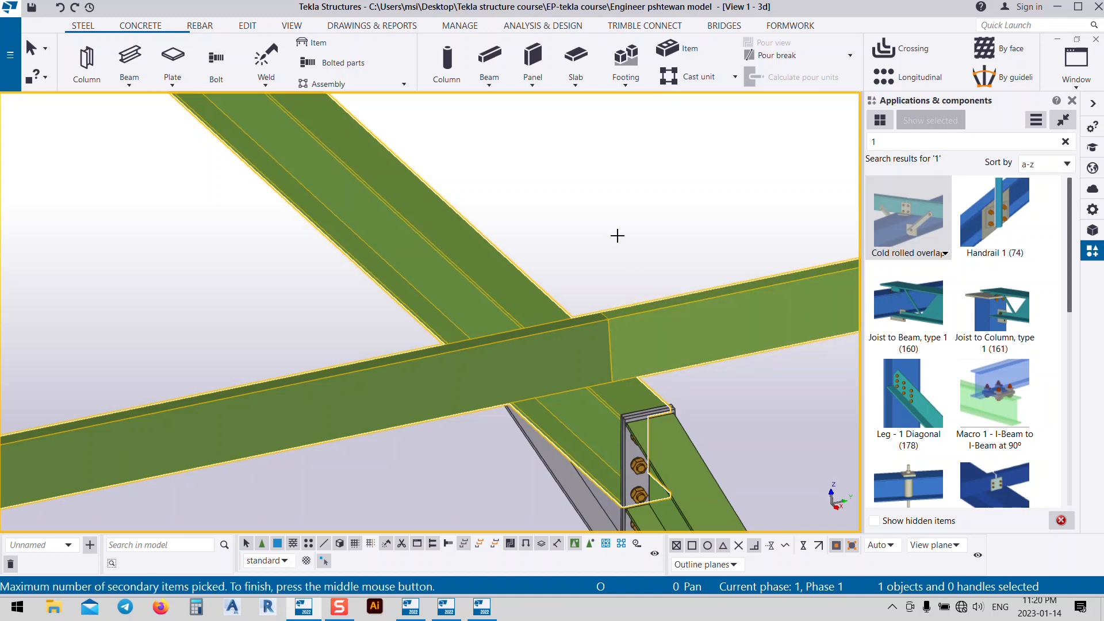
middle_click(616, 236)
scroll(617, 236, "down", 3)
scroll(639, 227, "up", 5)
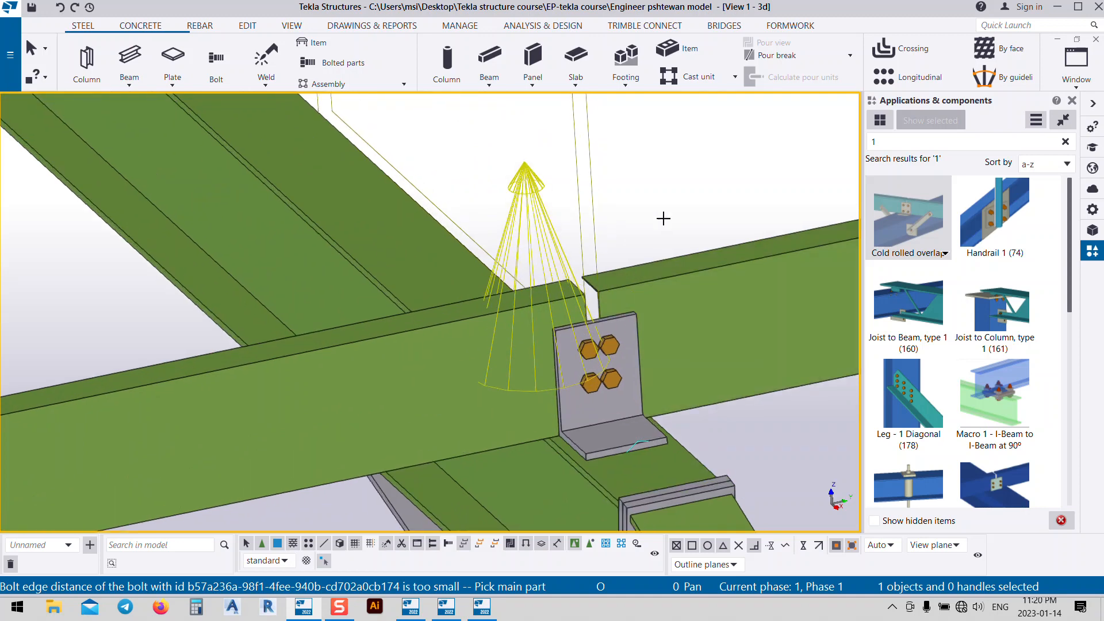
right_click(659, 211)
left_click(693, 217)
- Open the settings of the customized stiffened cleat connection at the first rafter
scroll(615, 331, "down", 3)
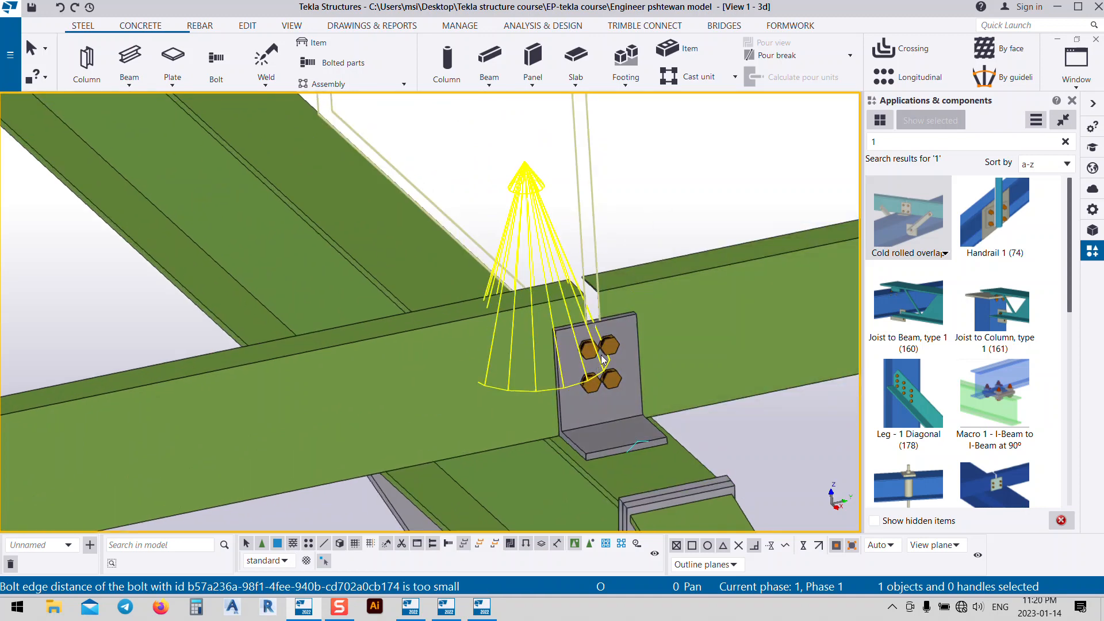
scroll(615, 331, "down", 3)
scroll(661, 259, "up", 5)
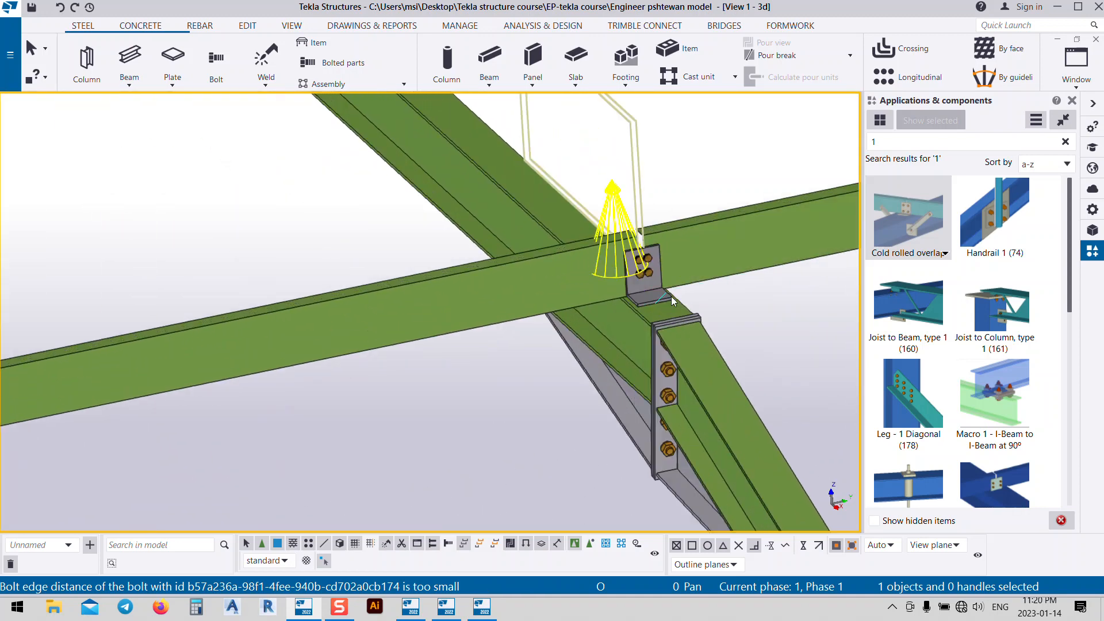
scroll(718, 240, "down", 8)
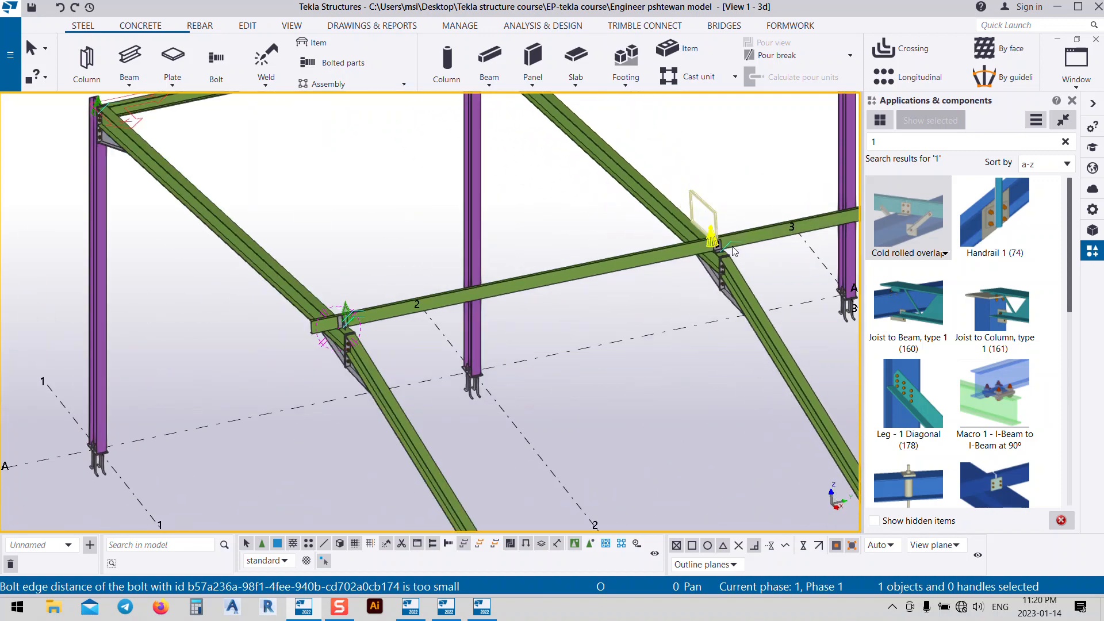
scroll(343, 328, "up", 3)
scroll(344, 328, "up", 2)
double_click(348, 296)
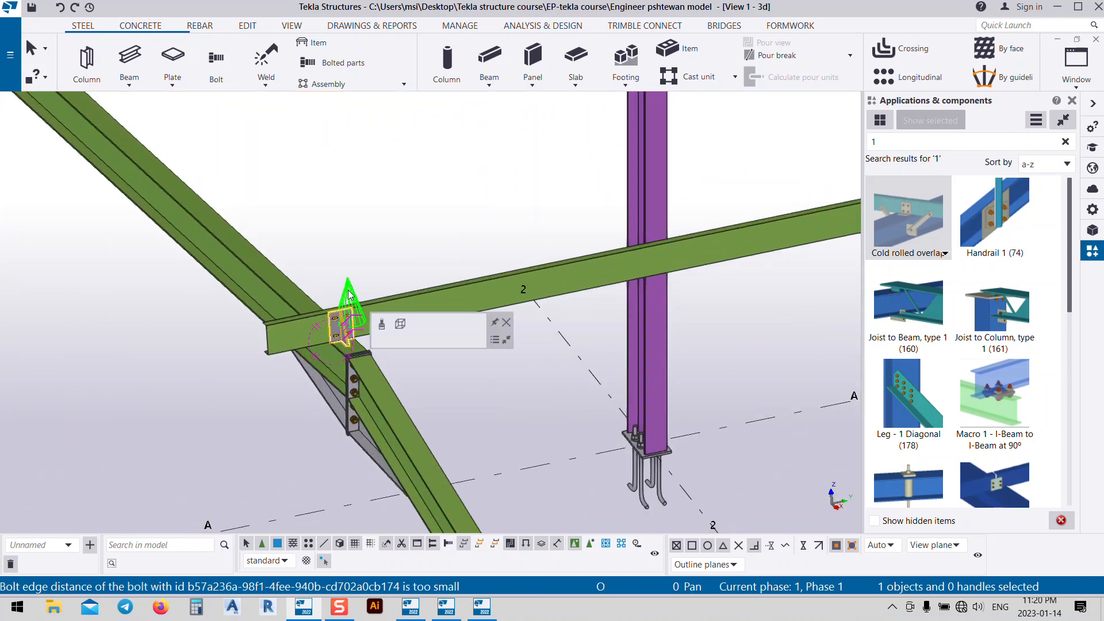
- Apply these settings to the new connection at the next rafter, check its stiffened cleat and slotted bolts, and close the dialog
scroll(298, 338, "down", 6)
scroll(357, 312, "up", 8)
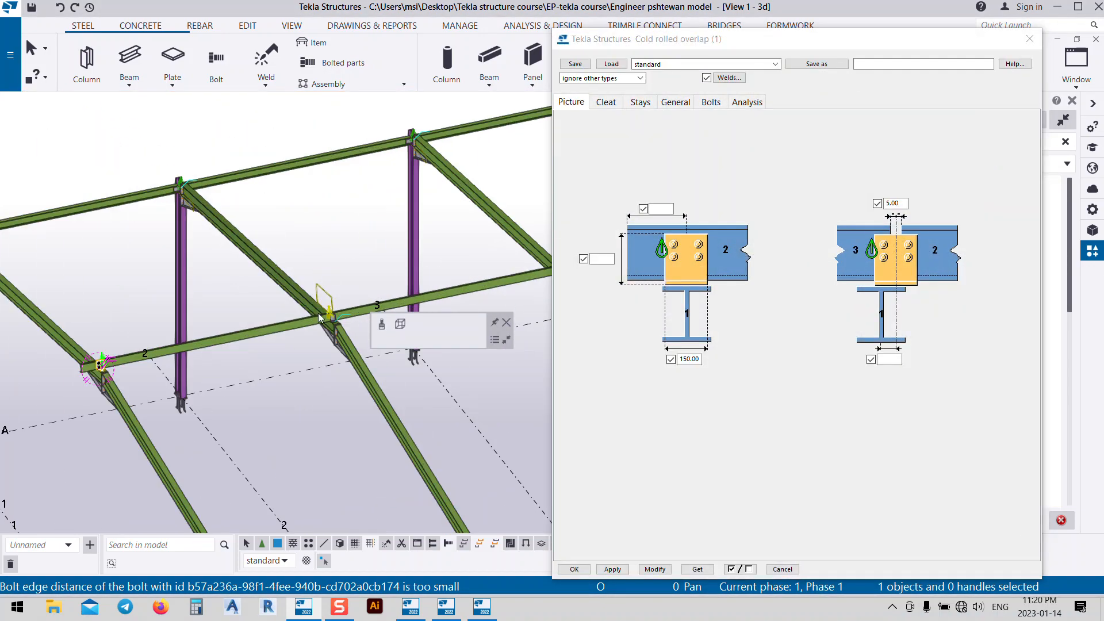
left_click(655, 569)
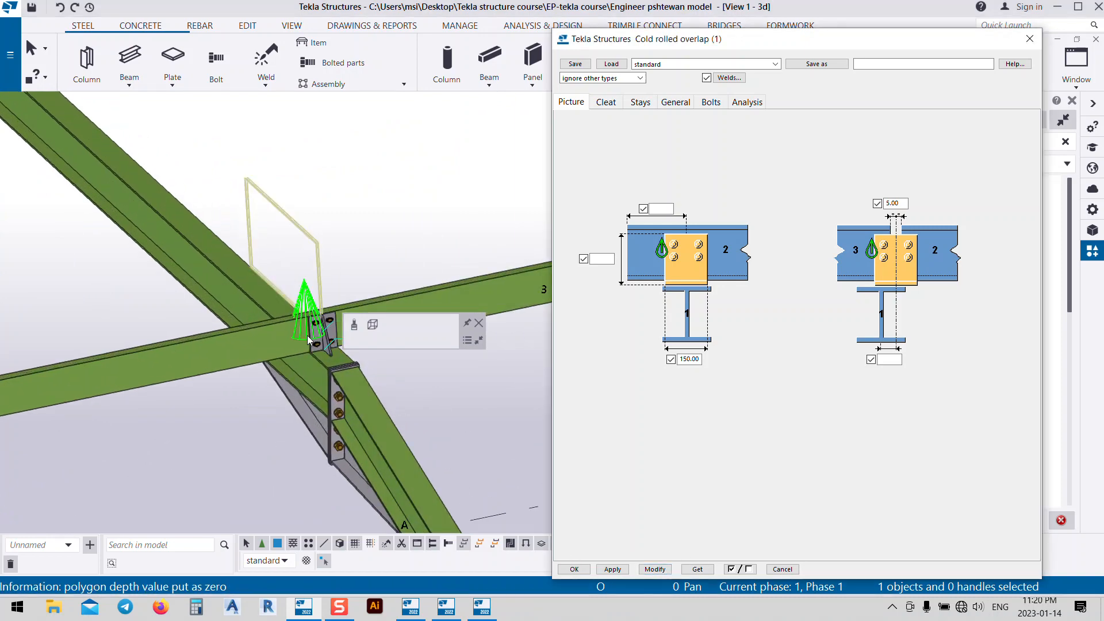
scroll(321, 338, "up", 4)
scroll(318, 351, "up", 3)
scroll(291, 353, "down", 3)
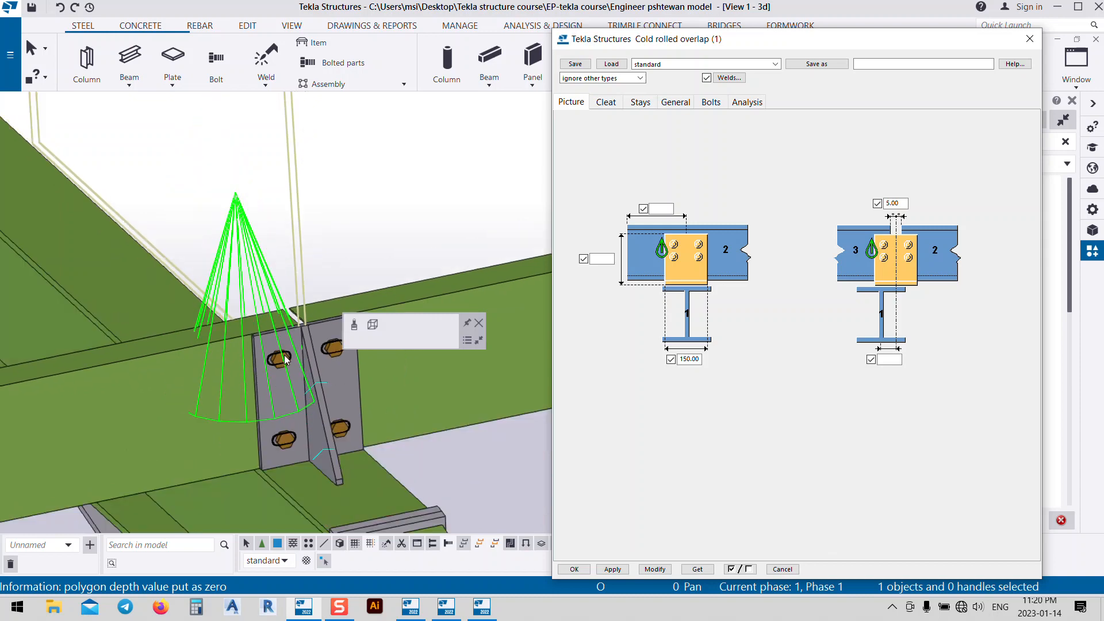
left_click(574, 570)
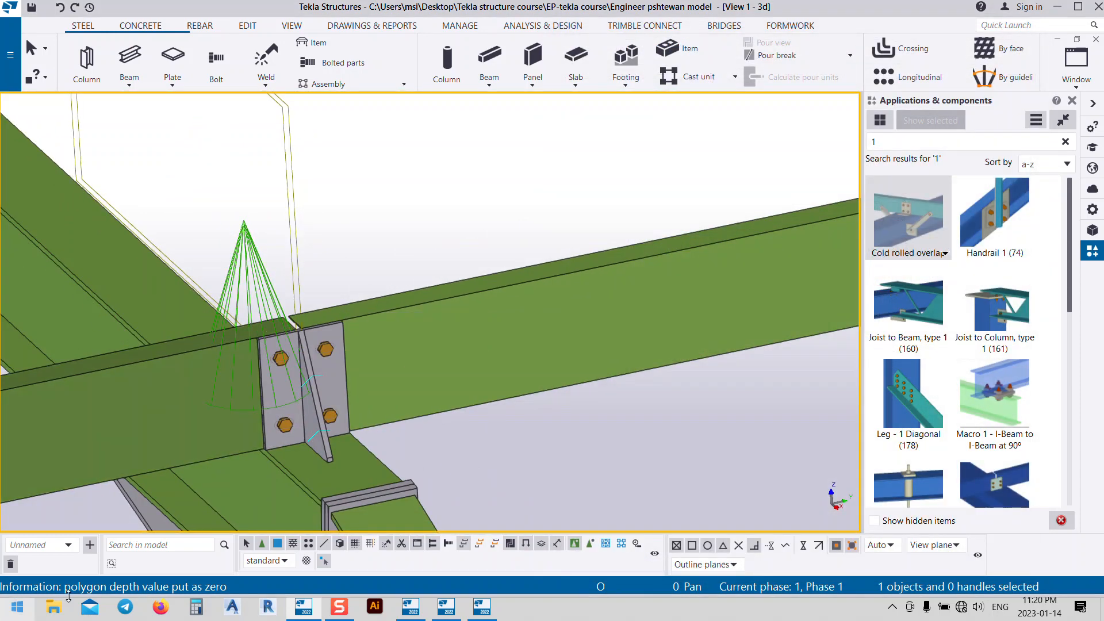
scroll(627, 349, "down", 5)
scroll(609, 338, "up", 2)
scroll(593, 326, "down", 6)
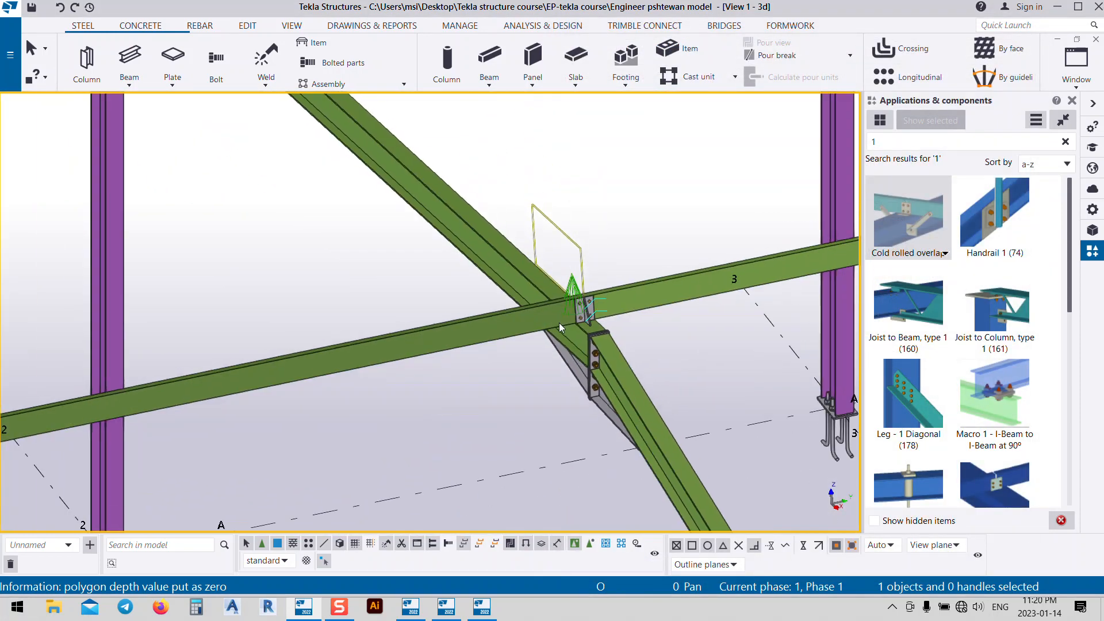
- Examine the stiffened cleat connection between the purlins and rafter from several angles, along with the neighbouring frame's connection
middle_click_drag(558, 326, 589, 316, "ctrl")
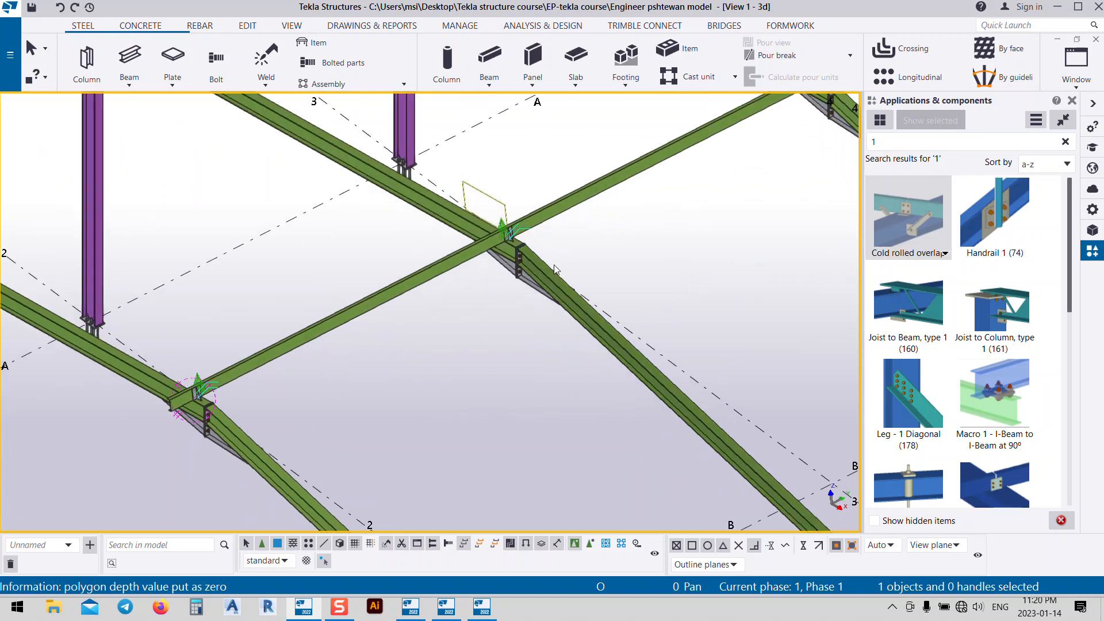
scroll(520, 232, "up", 4)
middle_click_drag(516, 295, 565, 310)
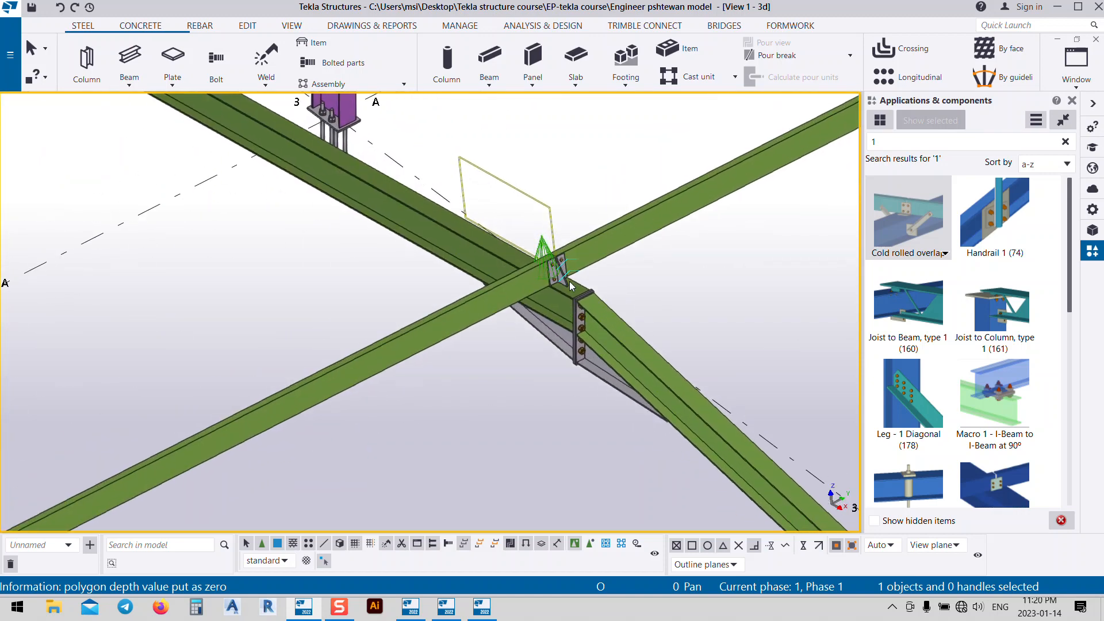
scroll(546, 245, "up", 4)
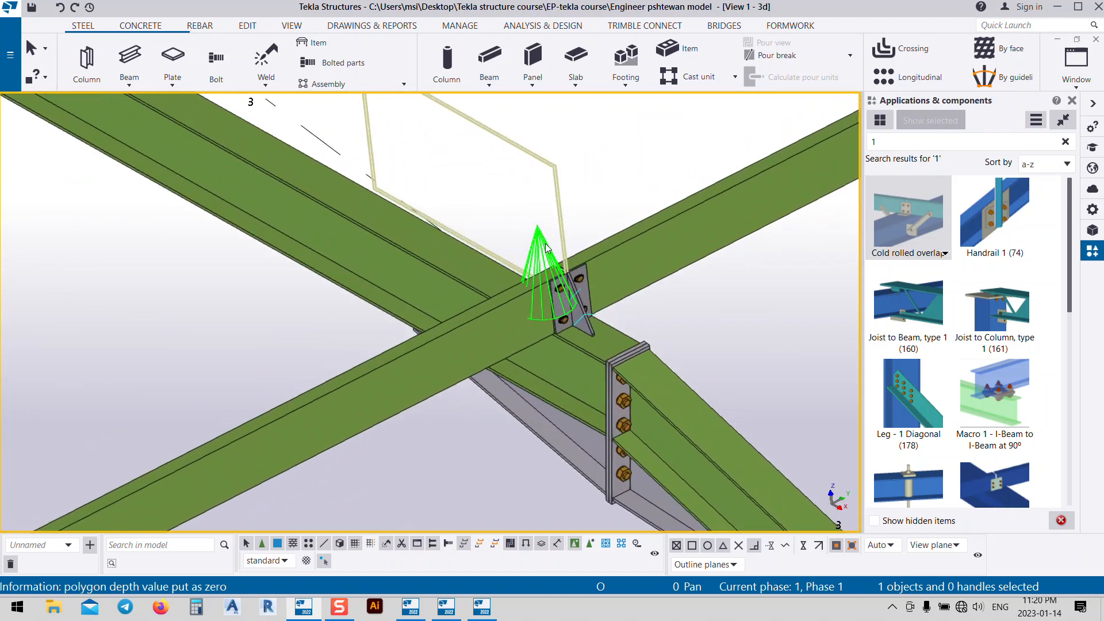
scroll(546, 248, "down", 5)
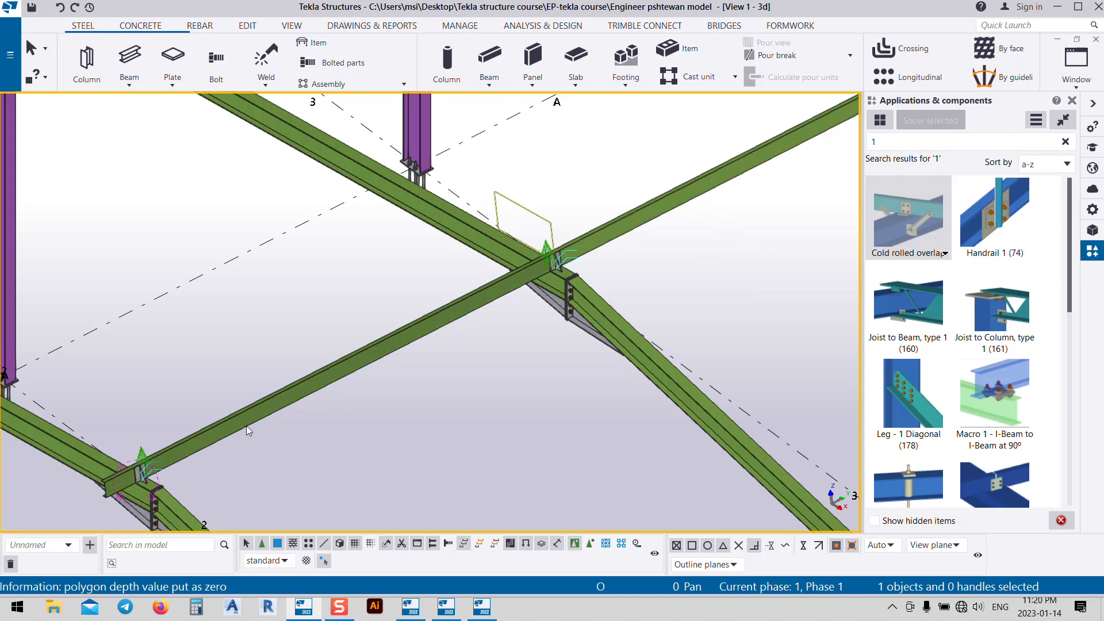
scroll(298, 392, "down", 3)
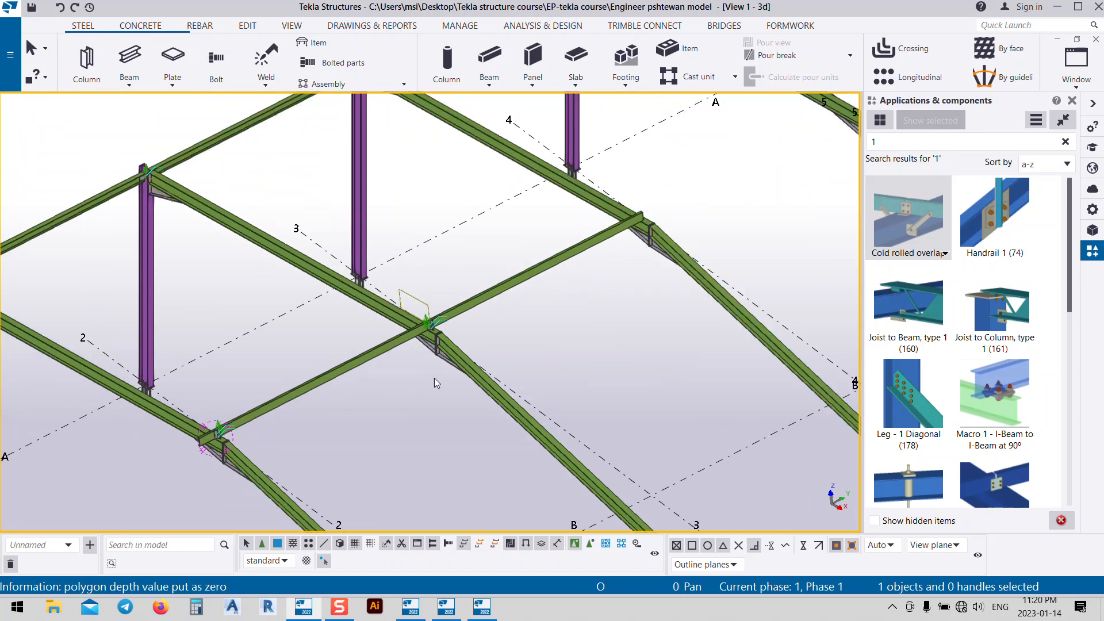
middle_click_drag(436, 371, 486, 385)
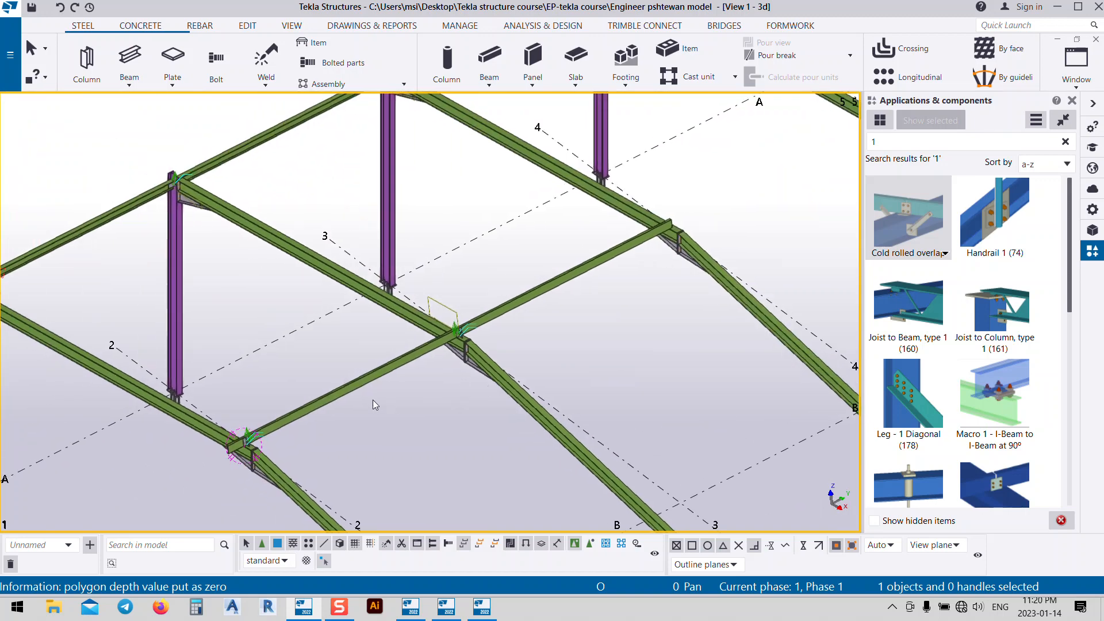
- Switch to assembly selection and linearly copy the two U200*60*2 purlins down the roof slope with dX -1000 mm and 7 copies
left_click(347, 391)
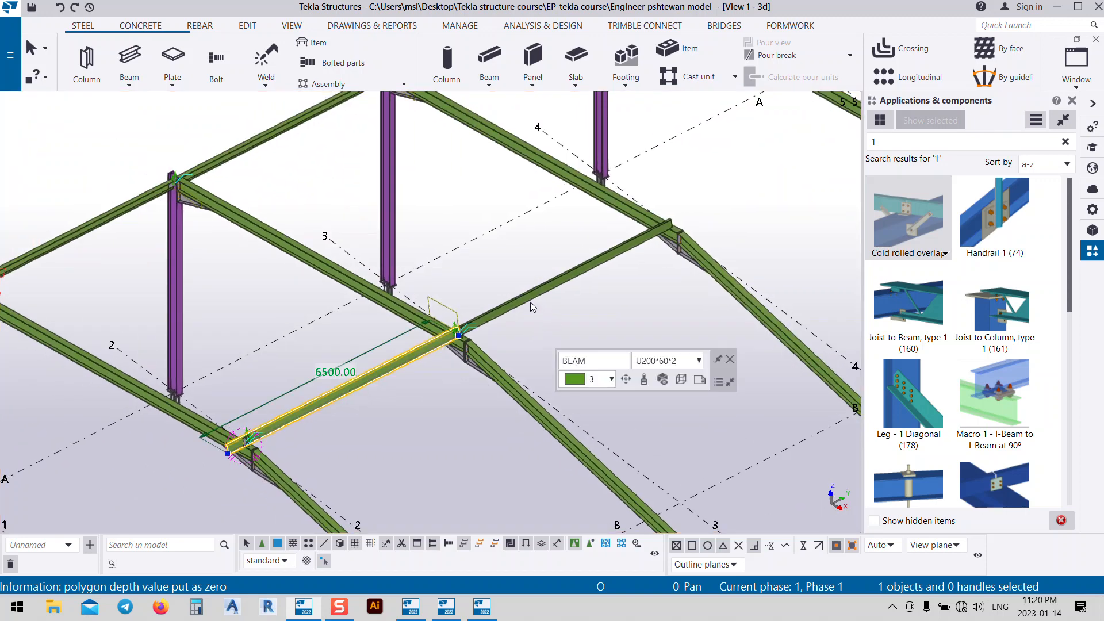
left_click(606, 544)
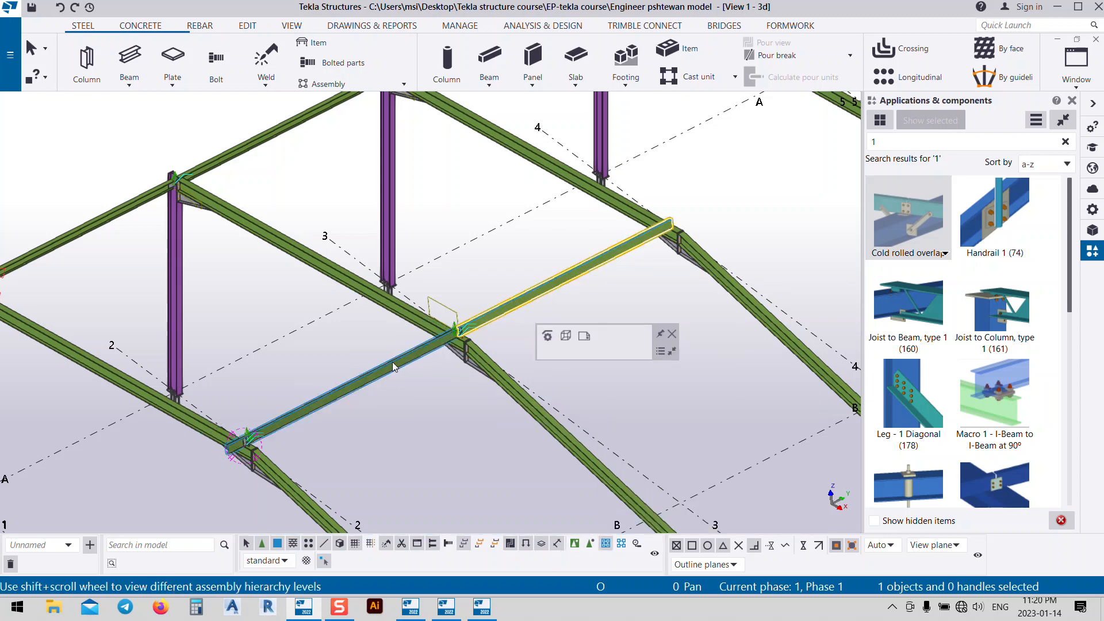
left_click(495, 323, "ctrl")
middle_click_drag(495, 325, 710, 215)
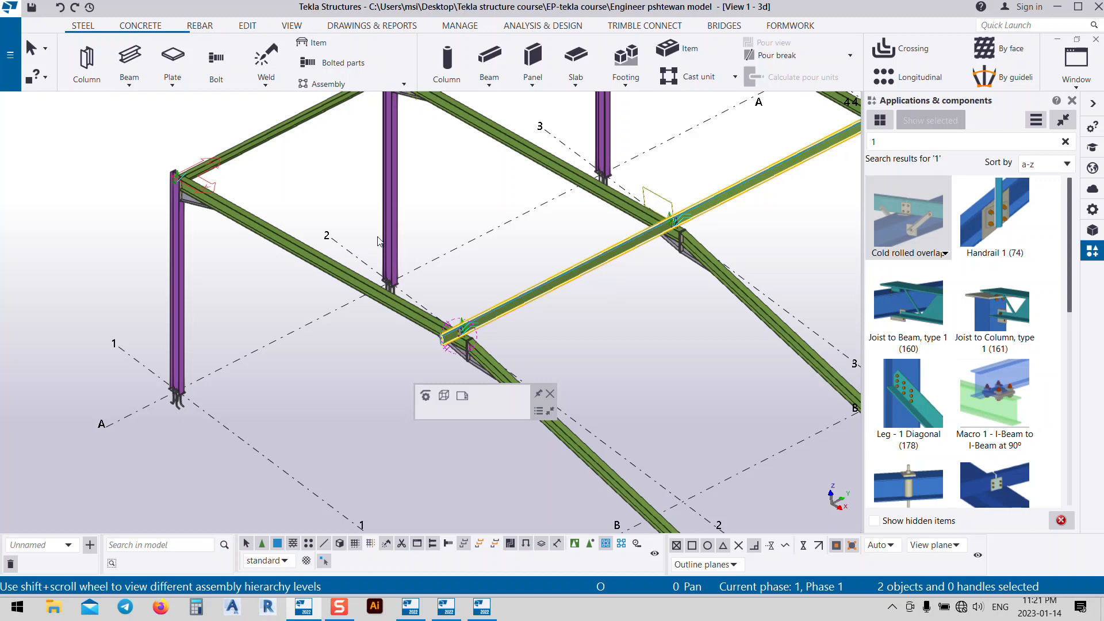
right_click(287, 312)
mouse_move(385, 381)
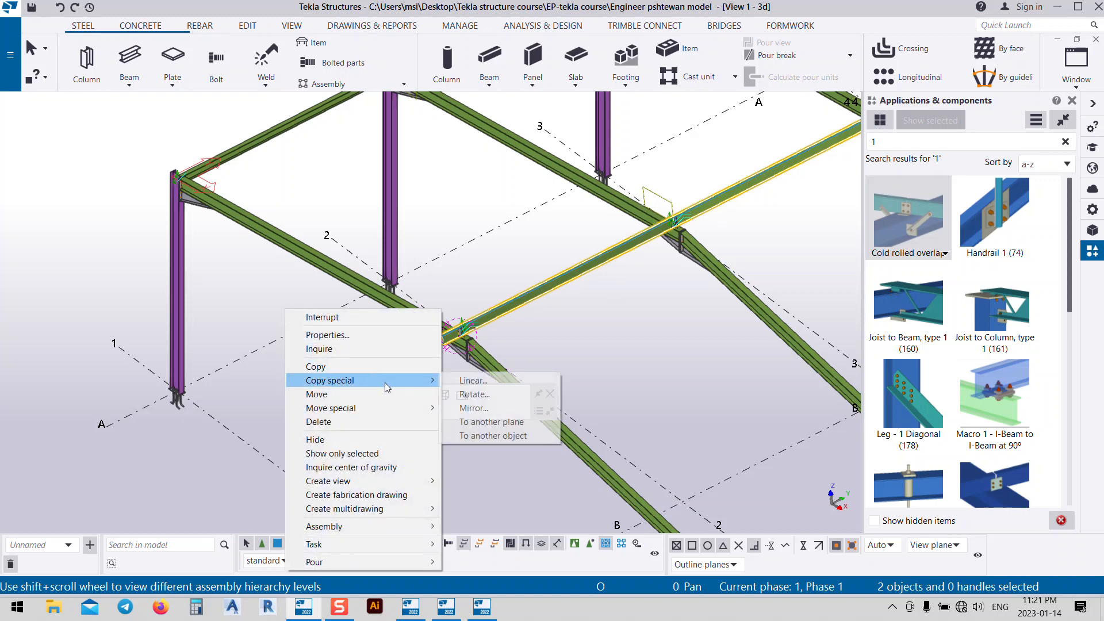
left_click(469, 384)
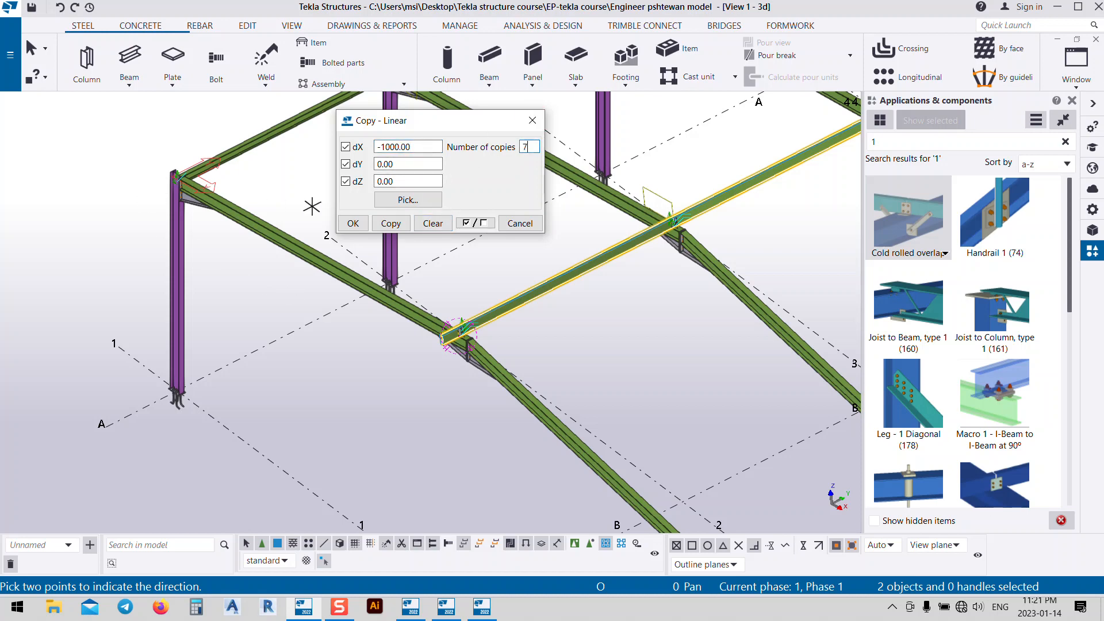
left_click(385, 223)
scroll(394, 349, "down", 3)
scroll(480, 460, "up", 4)
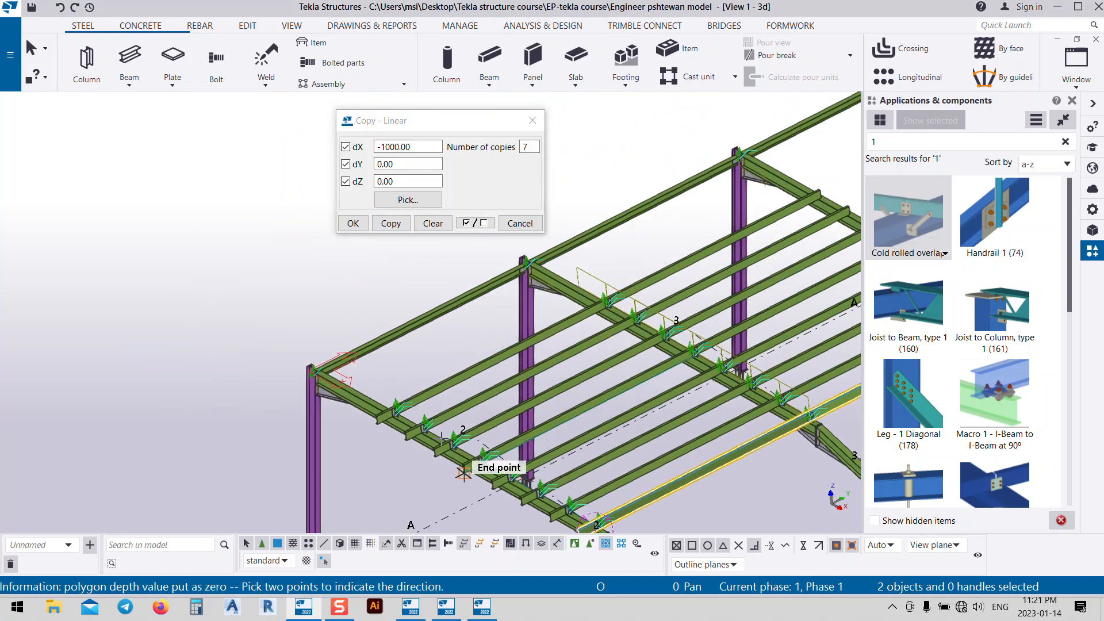
- Copy the two copied purlins closest to the eave with dX -1000 mm and 2 copies, and close the copy dialog
right_click(382, 345)
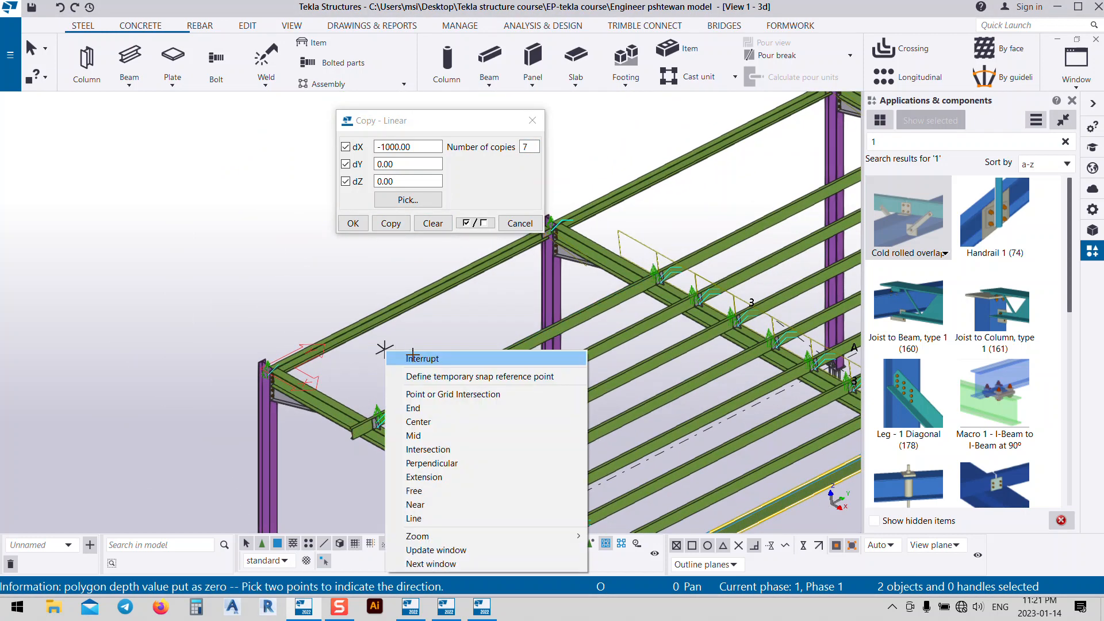
left_click(415, 356)
left_click(460, 385)
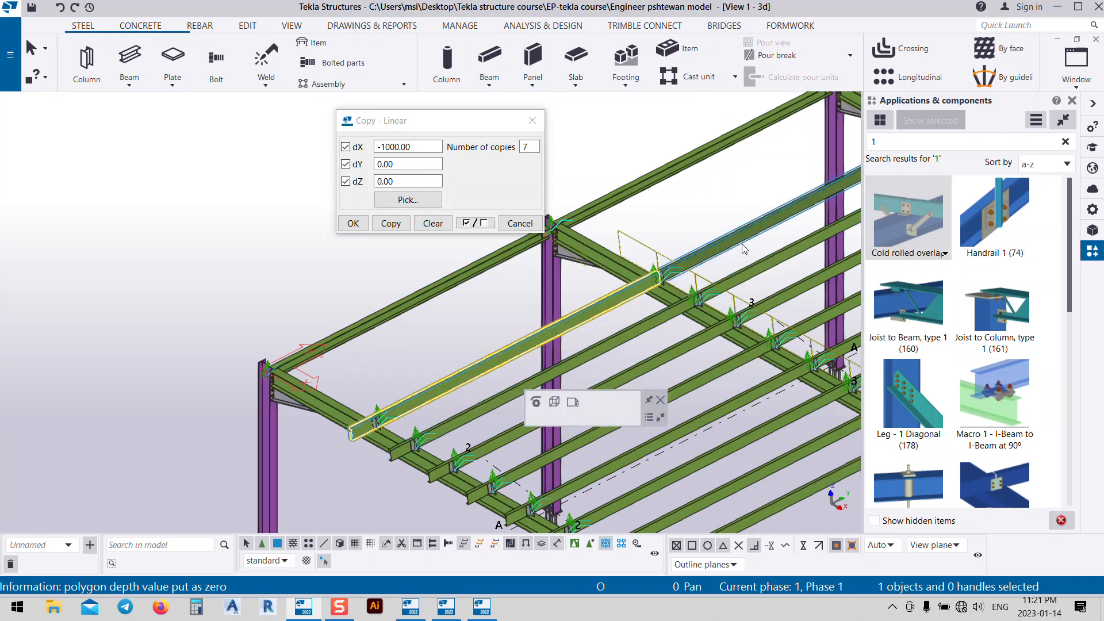
double_click(525, 147)
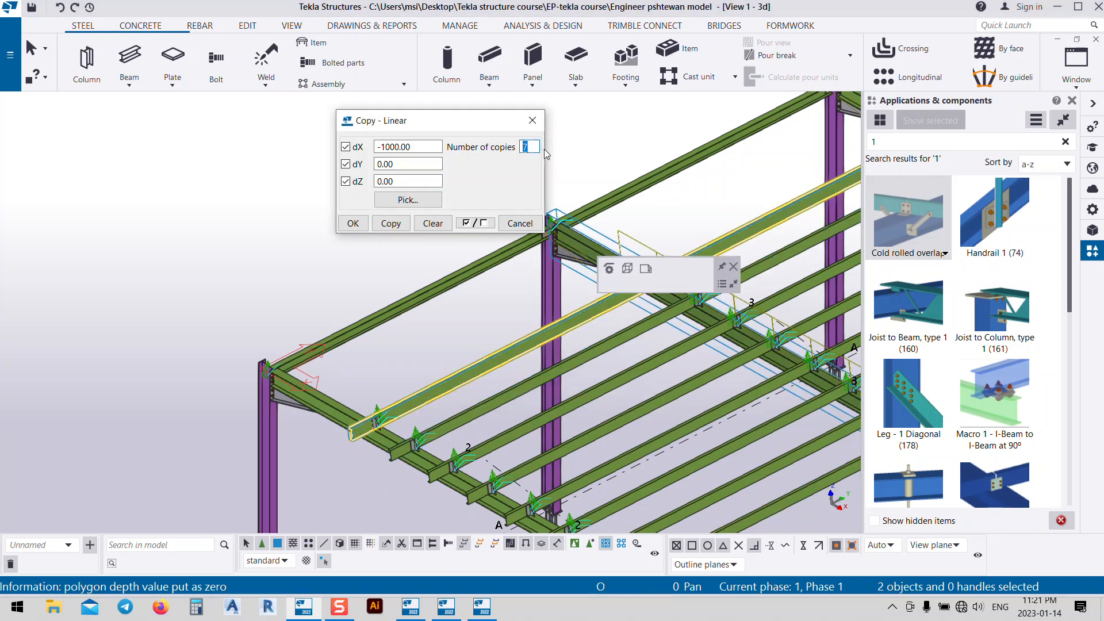
left_click(393, 225)
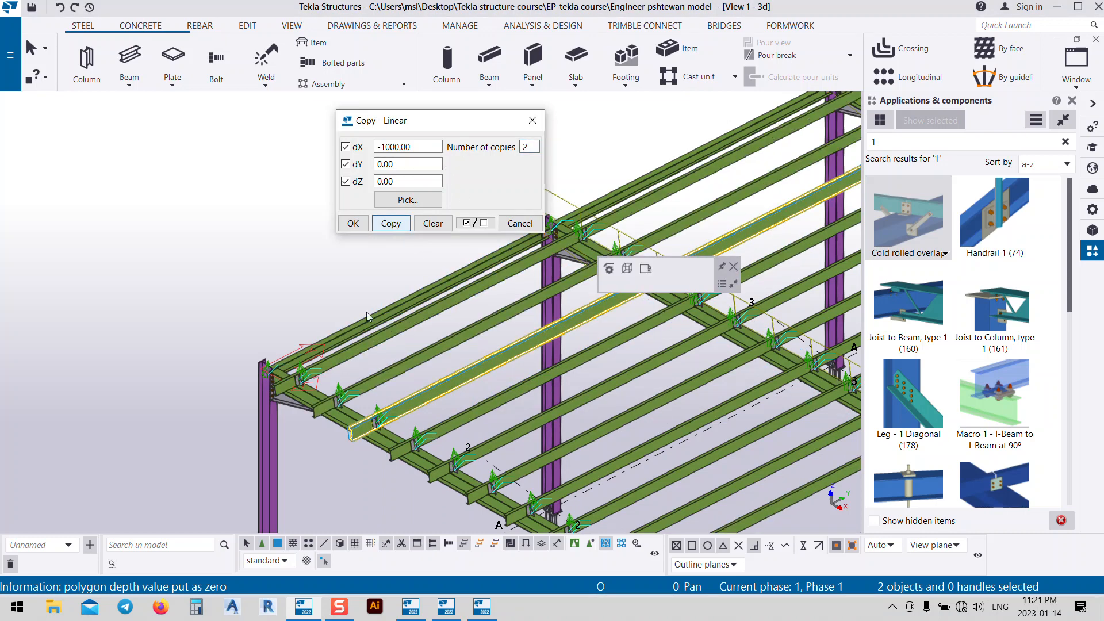
left_click(353, 223)
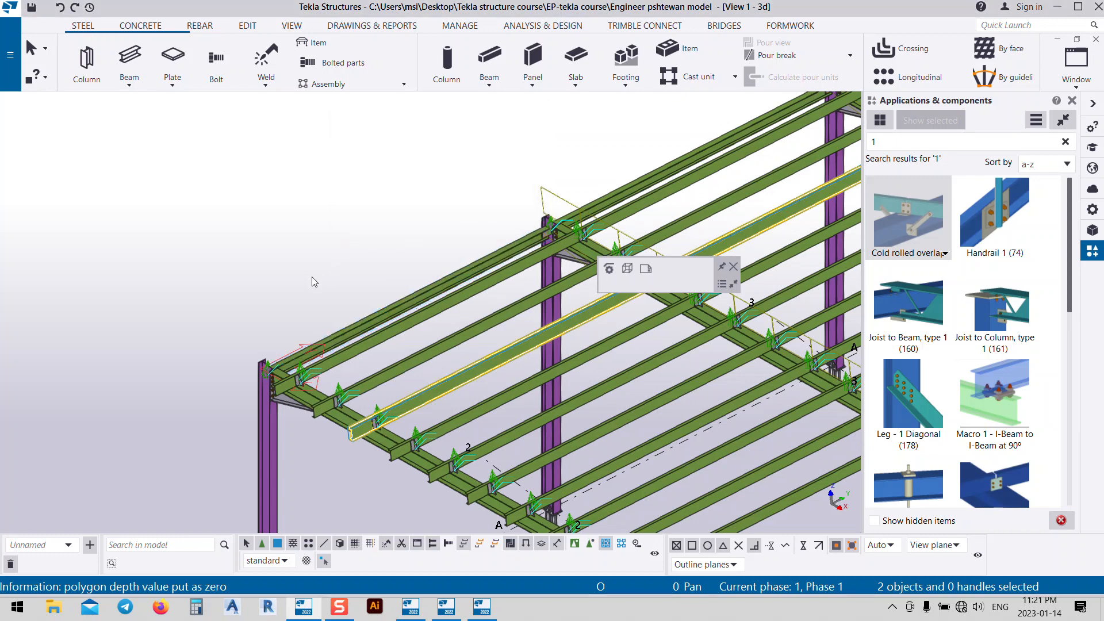
- Move the two outermost purlins beside the eave linearly by dX -300 mm and end the move command
middle_click_drag(368, 371, 455, 317, "ctrl")
scroll(391, 311, "up", 5)
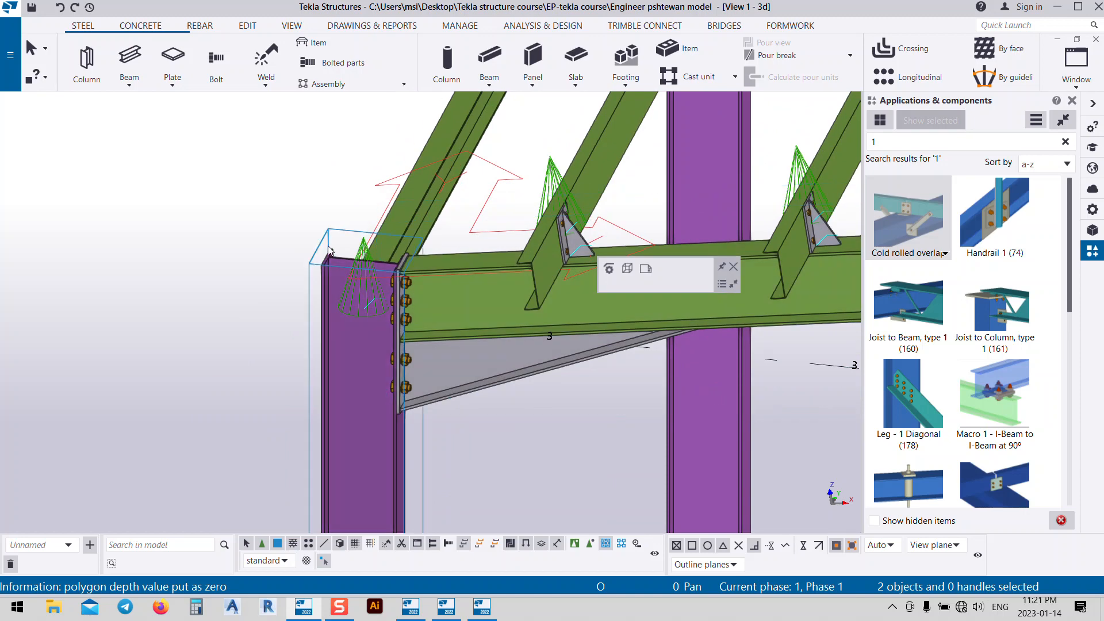
scroll(437, 322, "down", 5)
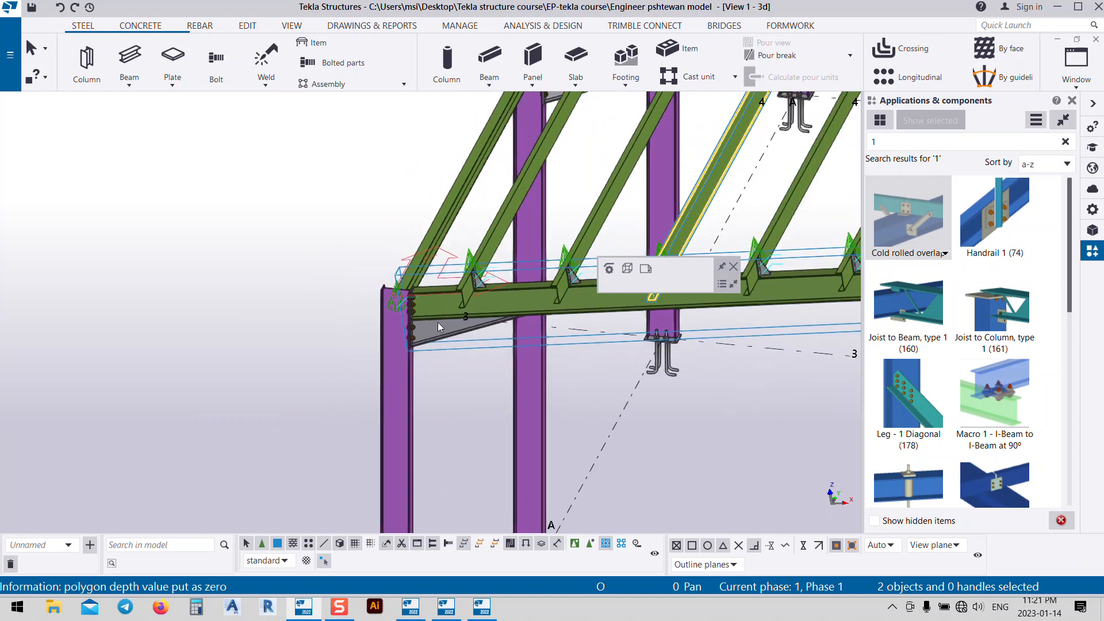
scroll(469, 320, "up", 2)
middle_click_drag(466, 265, 399, 471)
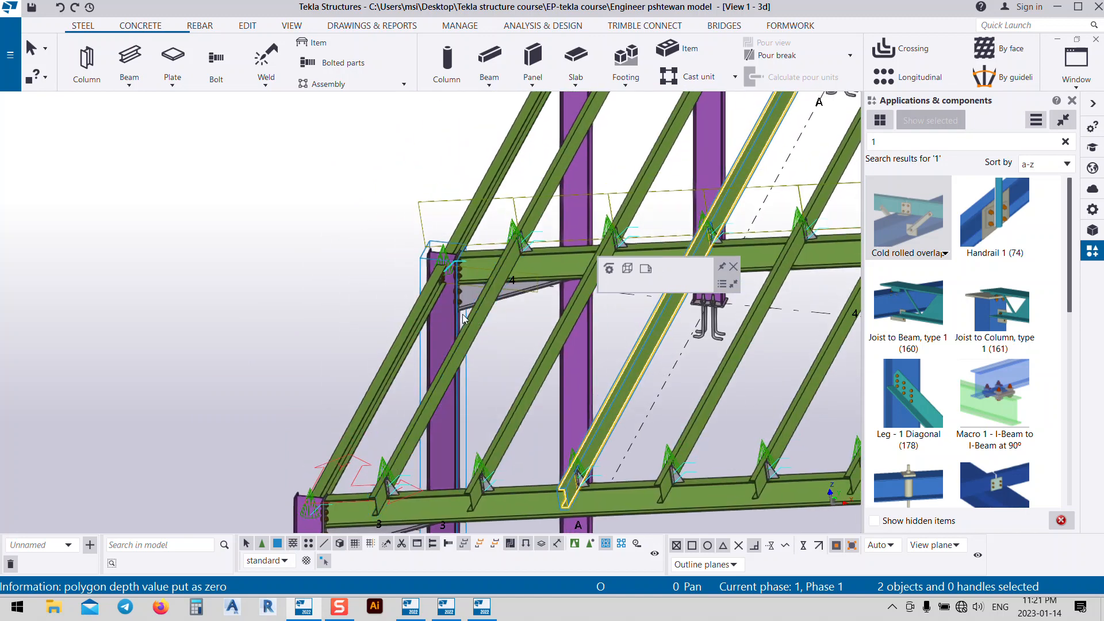
left_click(454, 360)
left_click(545, 202, "ctrl")
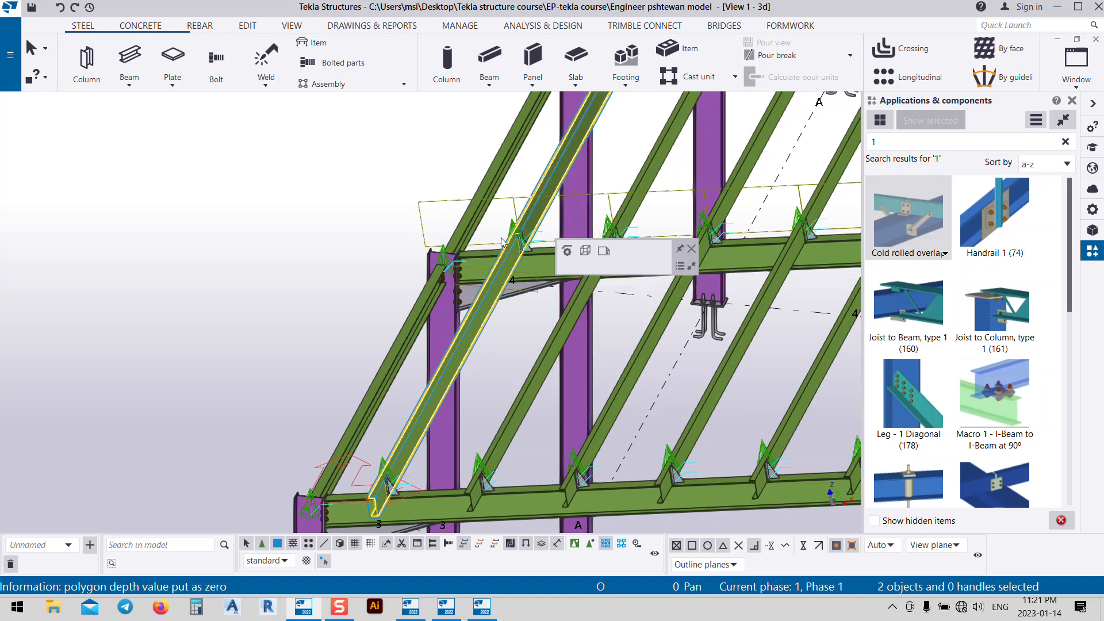
middle_click_drag(545, 202, 409, 230)
right_click(357, 223)
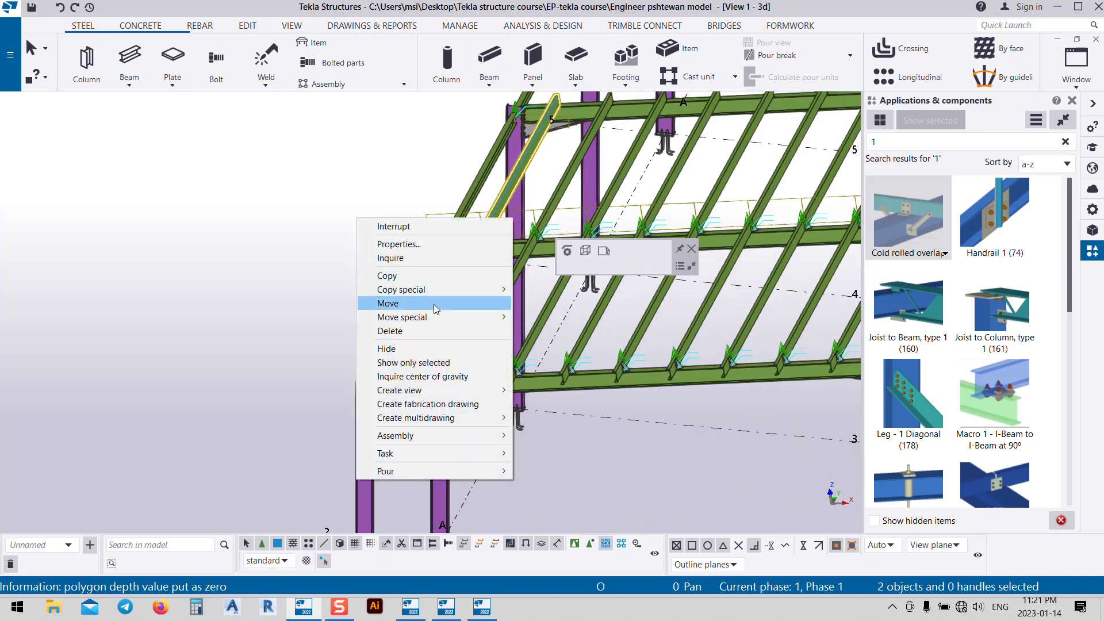
mouse_move(460, 318)
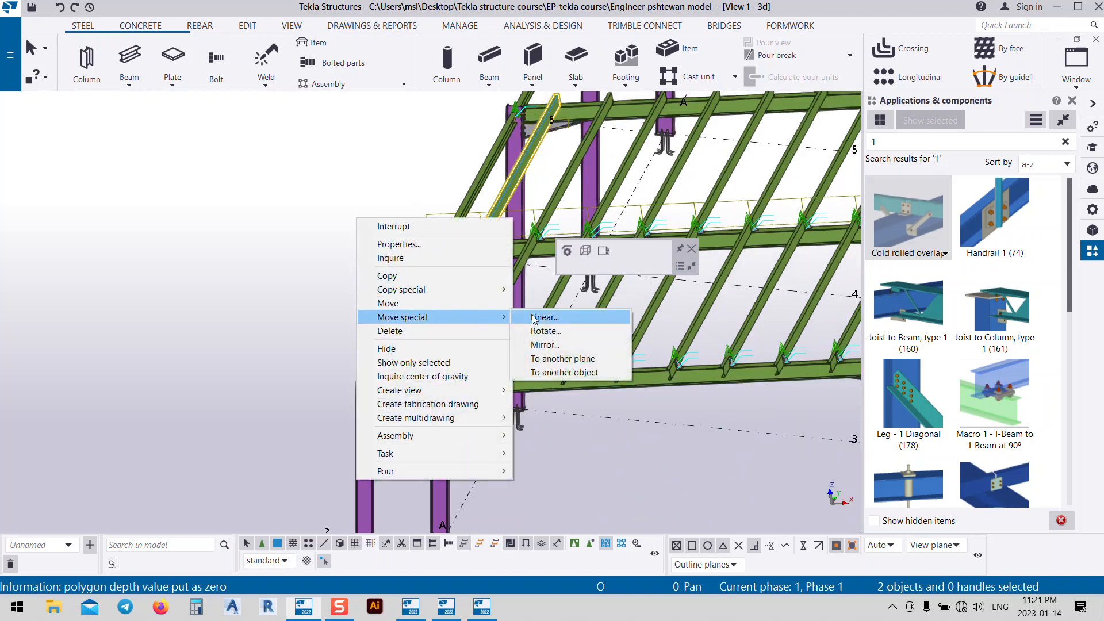
left_click(537, 315)
left_click(774, 323)
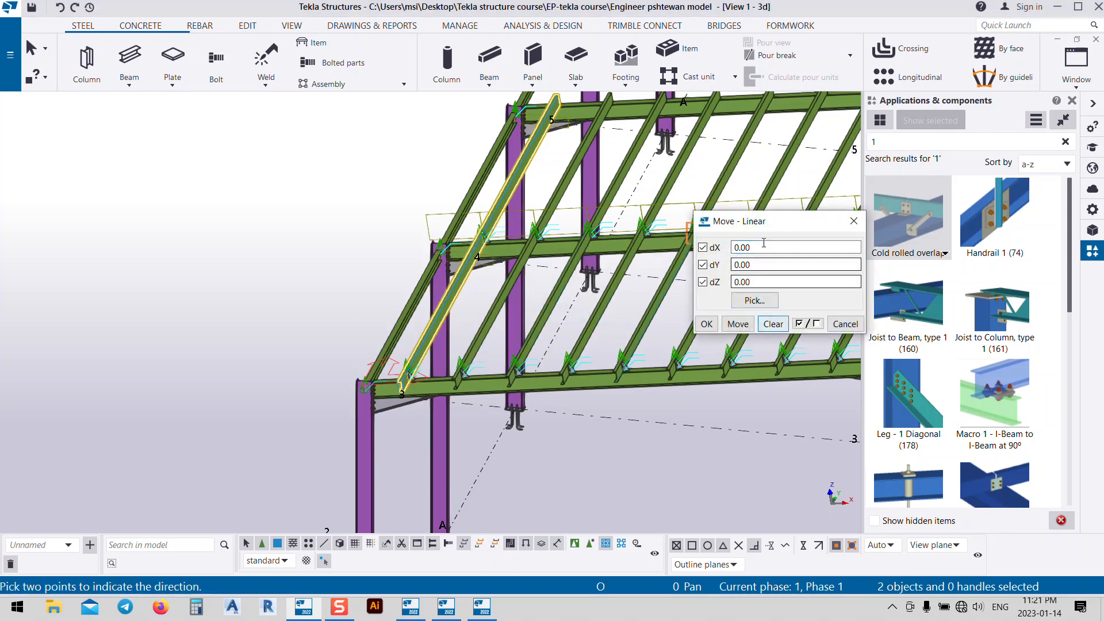
left_click(761, 247)
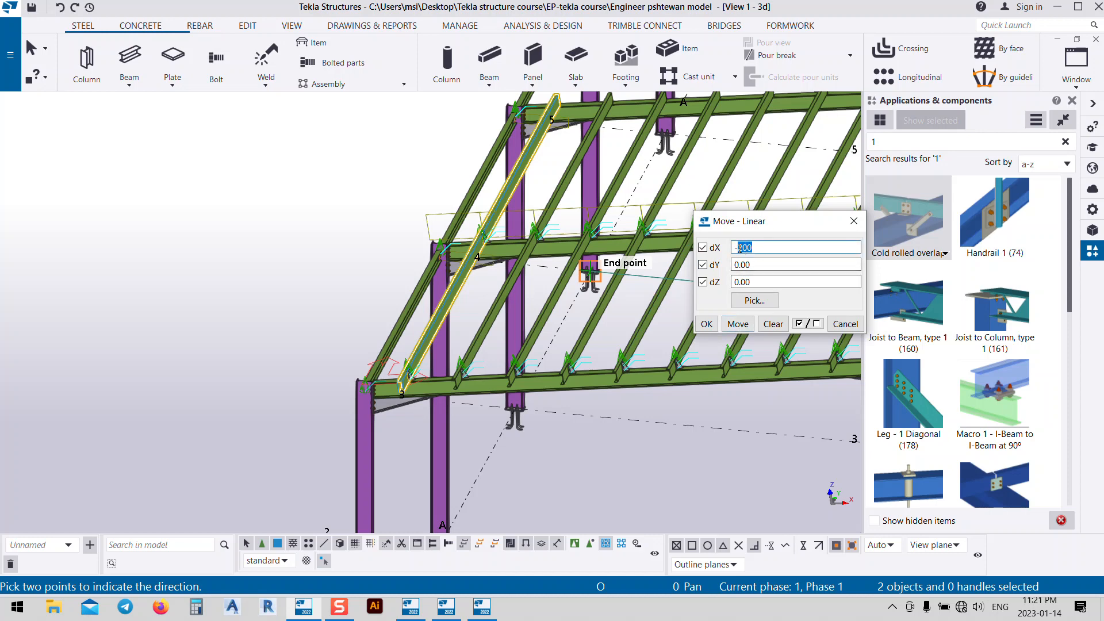
left_click(737, 323)
scroll(681, 306, "up", 2)
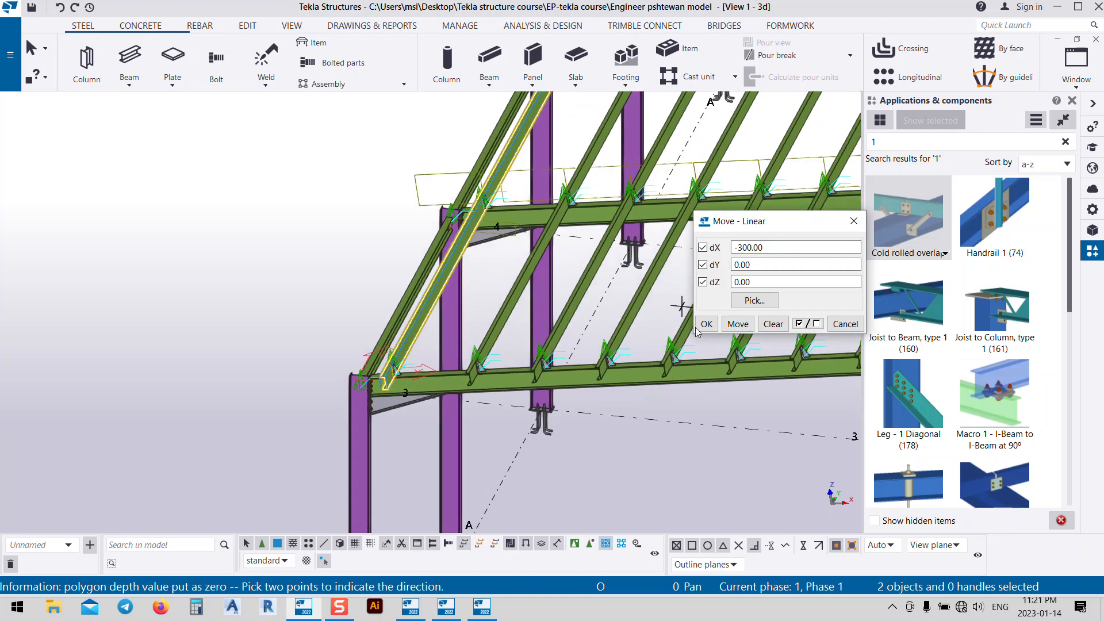
left_click(707, 323)
scroll(485, 291, "up", 1)
right_click(486, 291)
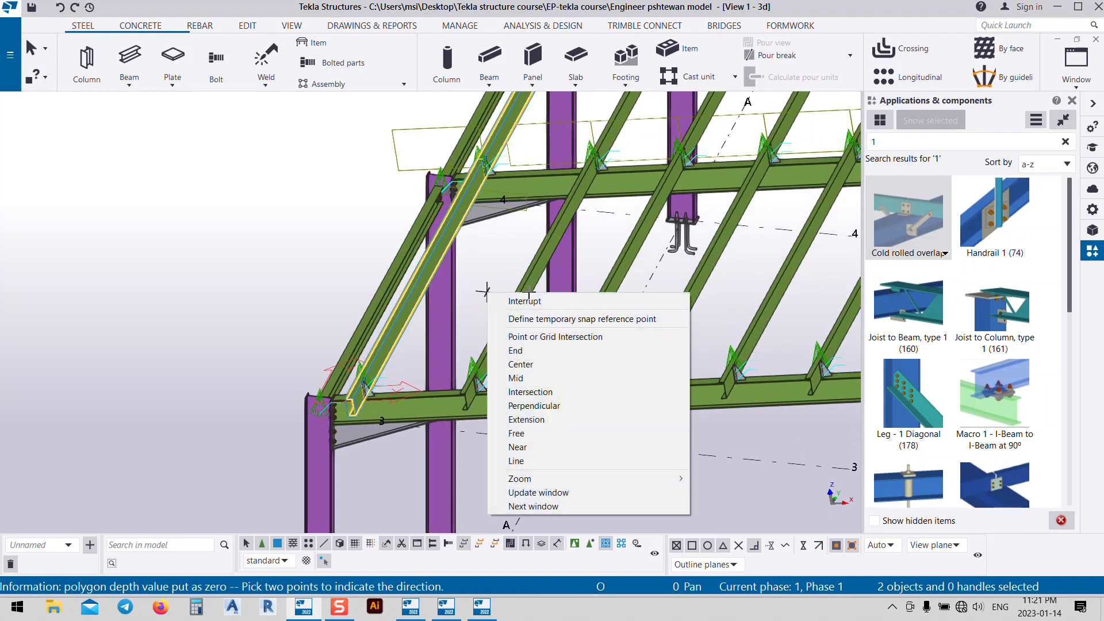
left_click(524, 300)
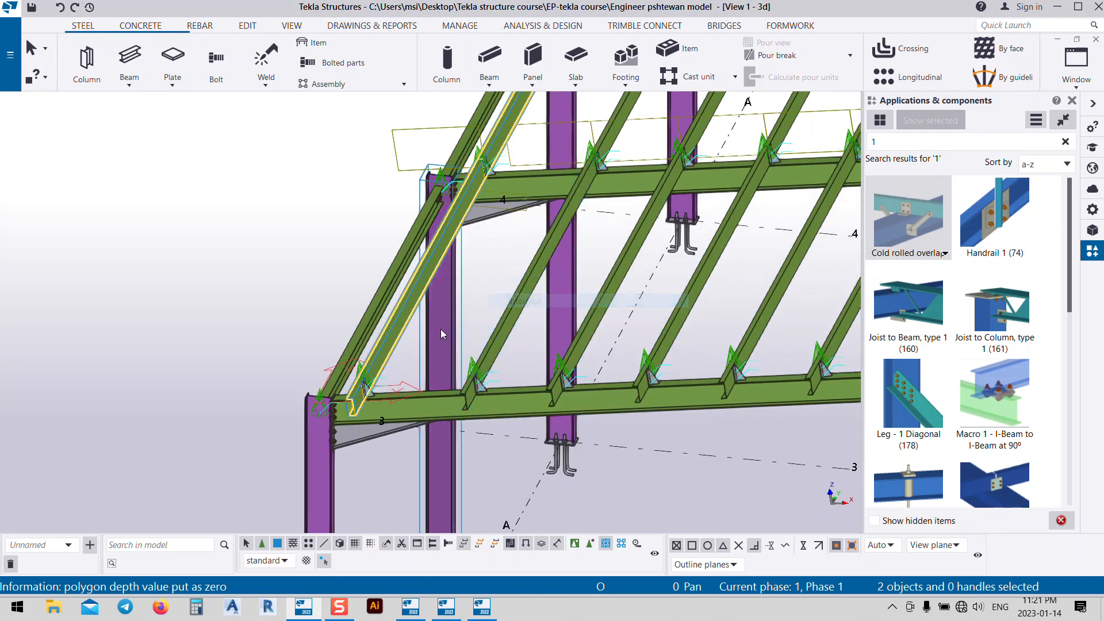
- Move the second pair of purlins from the eave linearly by dX -150 mm and end the move command
left_click(513, 308)
middle_click_drag(587, 178, 508, 294)
left_click(548, 237)
left_click(472, 354)
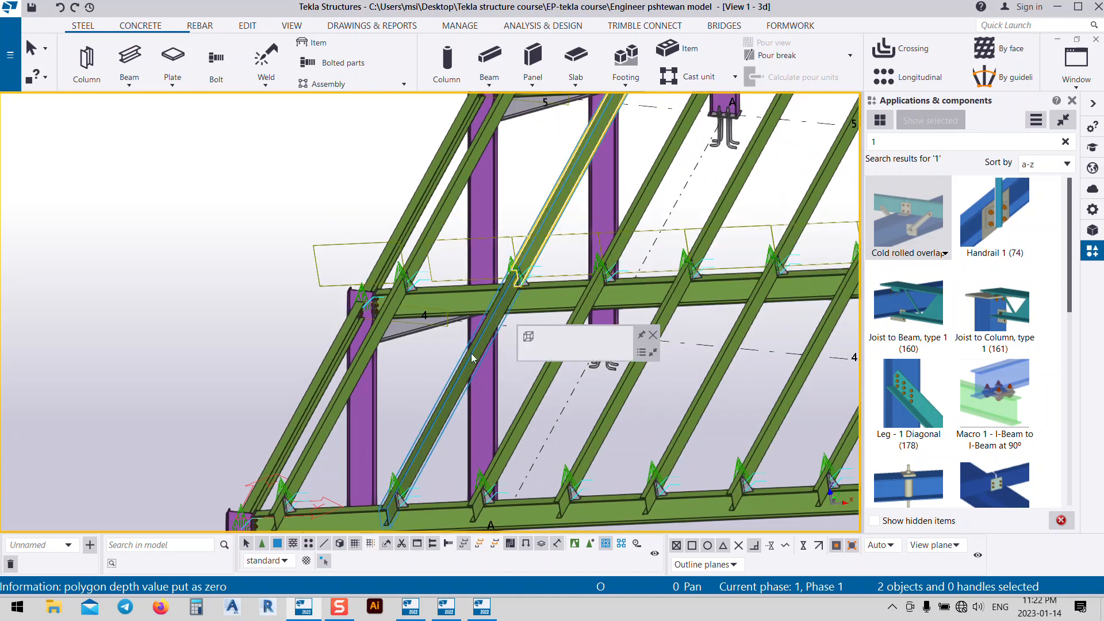
left_click(460, 389, "ctrl")
middle_click_drag(446, 384, 472, 265)
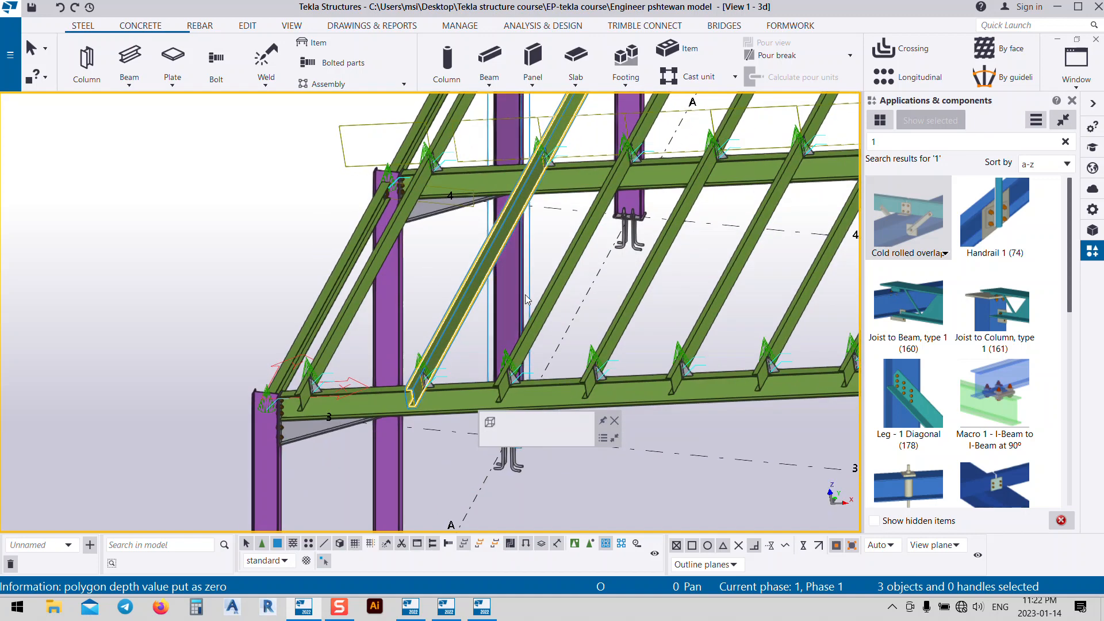
right_click(444, 280)
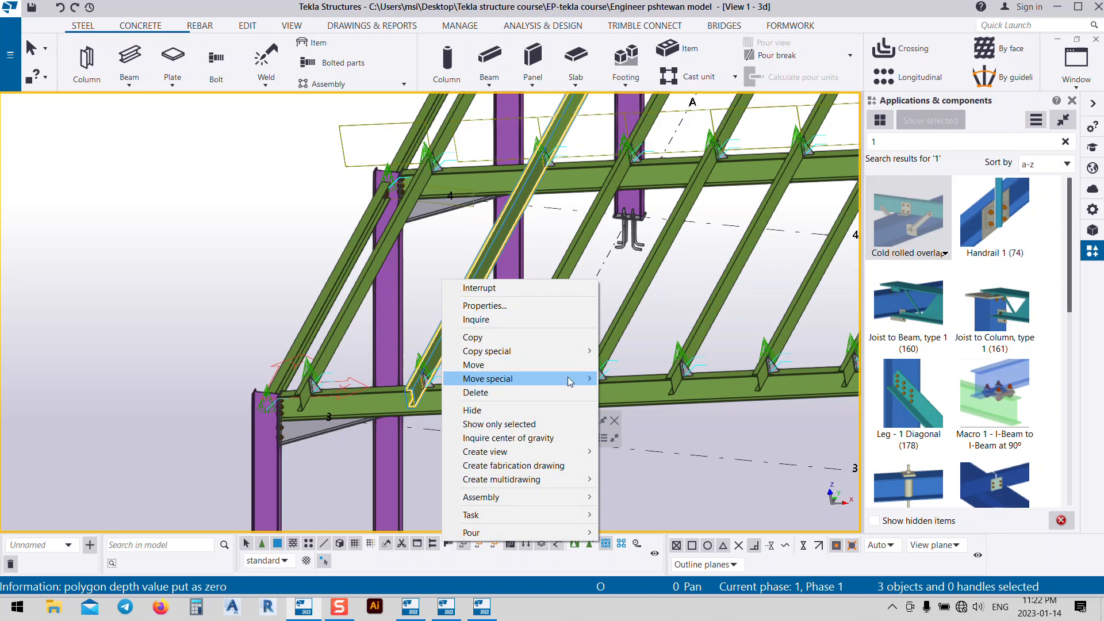
mouse_move(569, 381)
left_click(630, 378)
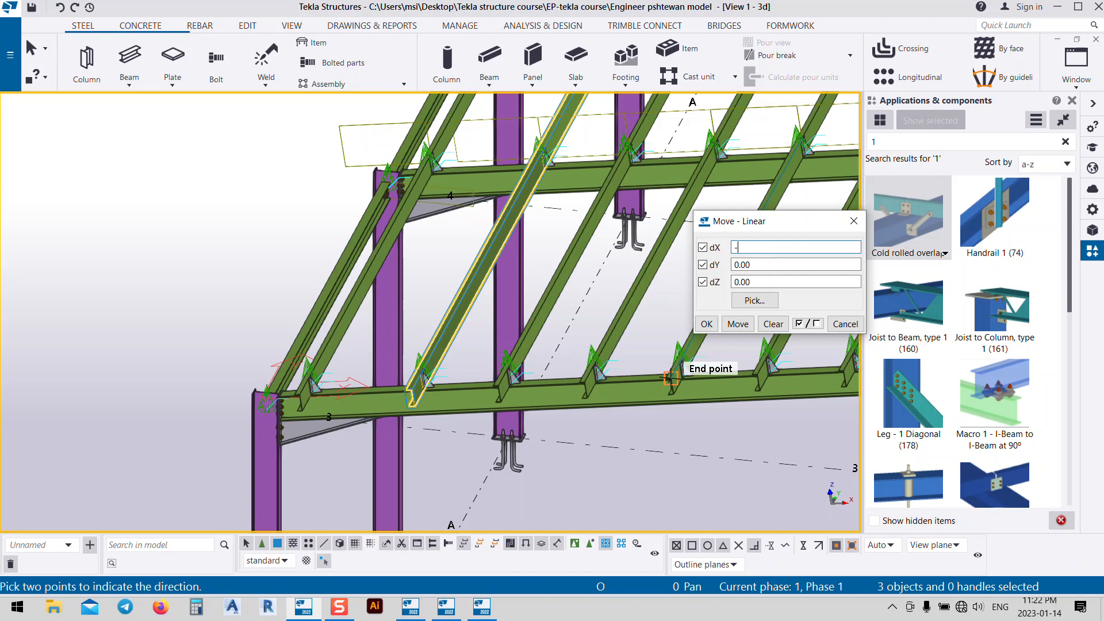
left_click(739, 329)
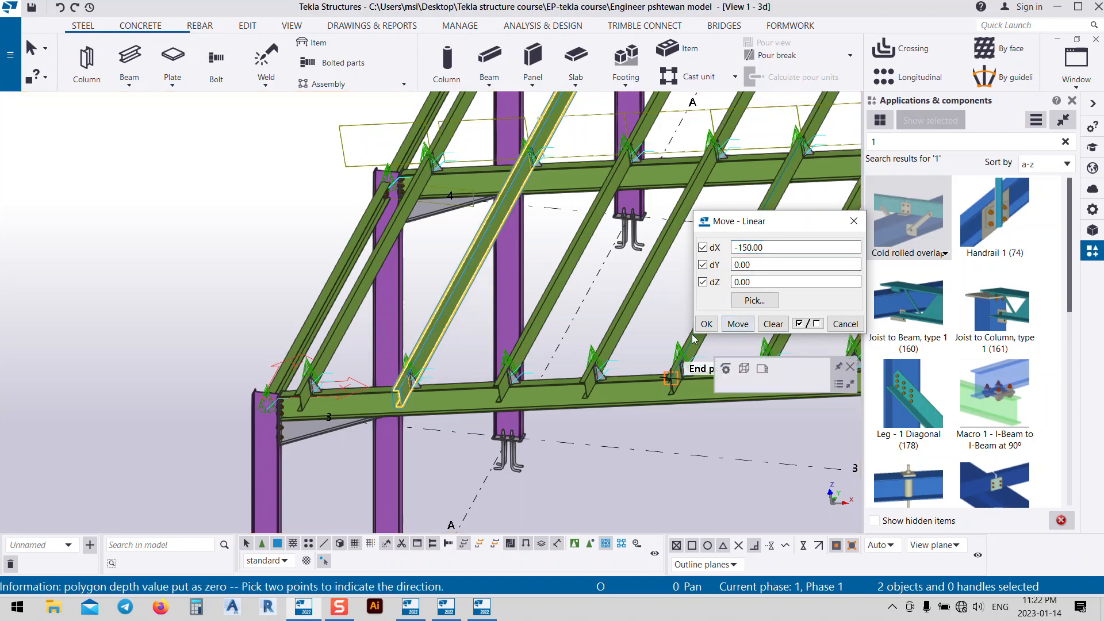
left_click(706, 326)
left_click(596, 311)
scroll(452, 352, "down", 3)
scroll(586, 346, "down", 1)
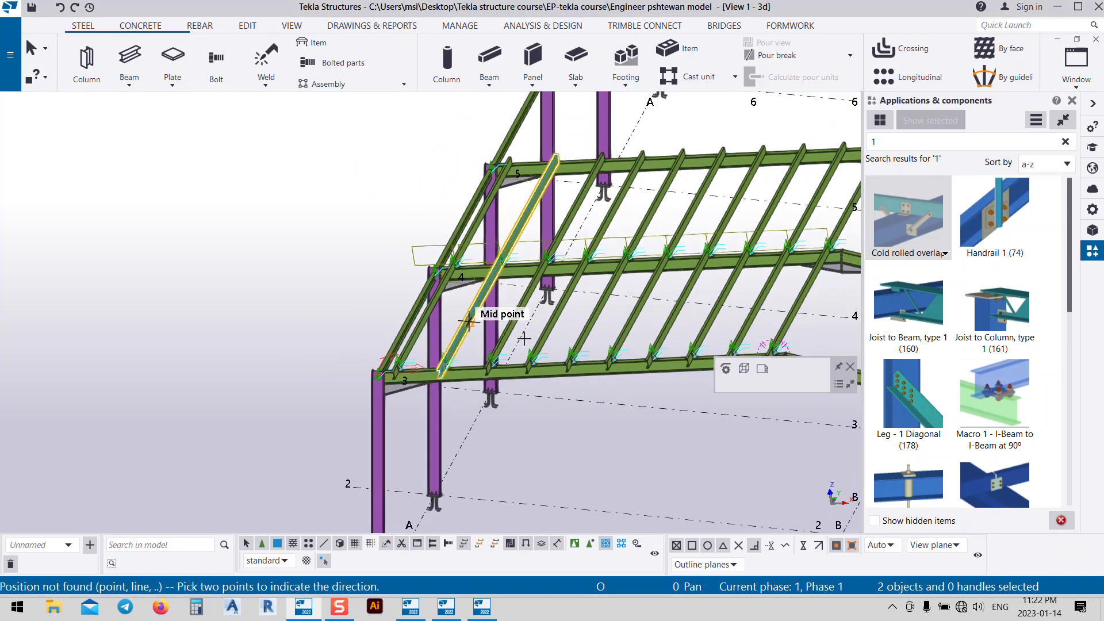
middle_click_drag(636, 331, 539, 338)
key("Escape")
- Select the purlins between grids 2 and 3 and copy them linearly toward grid 8 with dY 6000 mm and 5 copies
middle_click_drag(405, 358, 587, 384, "ctrl")
middle_click_drag(393, 438, 723, 184)
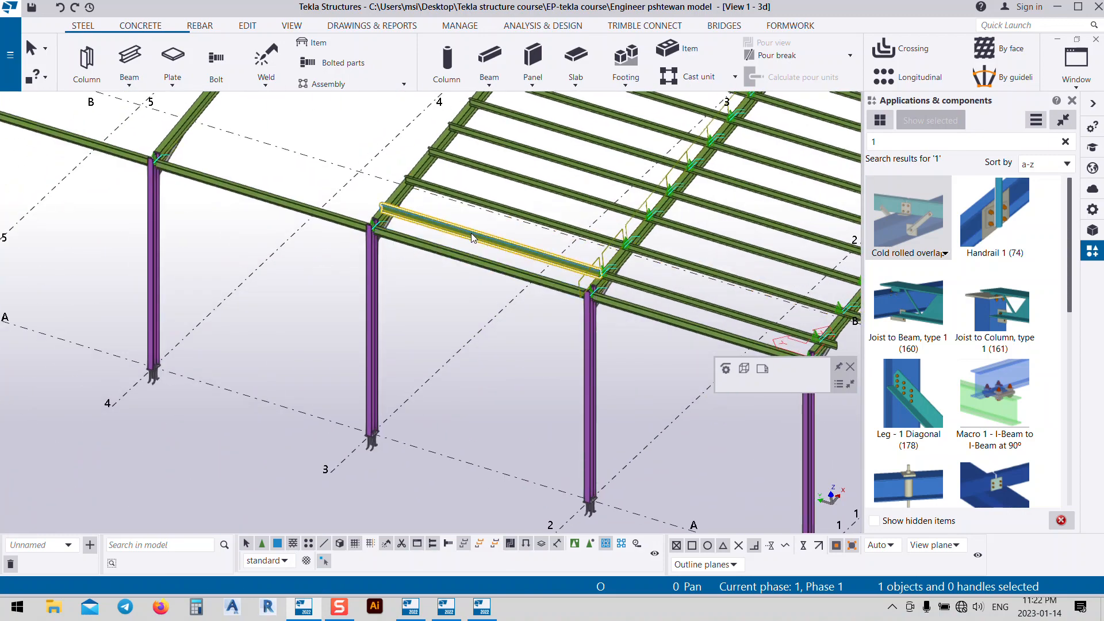
middle_click_drag(471, 233, 395, 364, "ctrl")
left_click(399, 351, "ctrl")
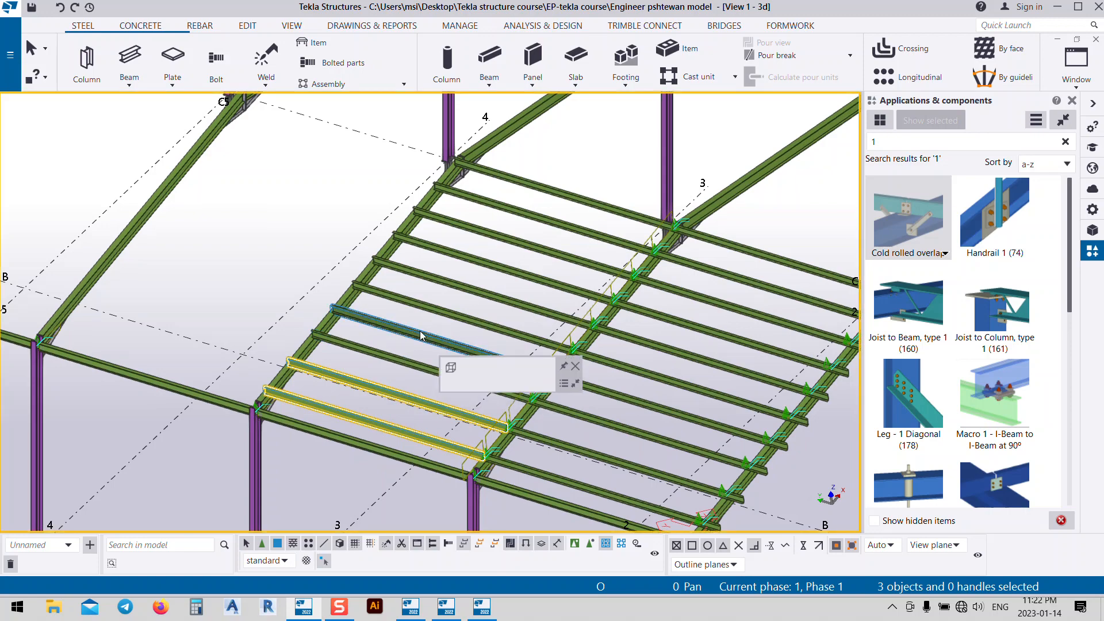
left_click(434, 338, "ctrl")
left_click(462, 317, "ctrl")
left_click(487, 293, "ctrl")
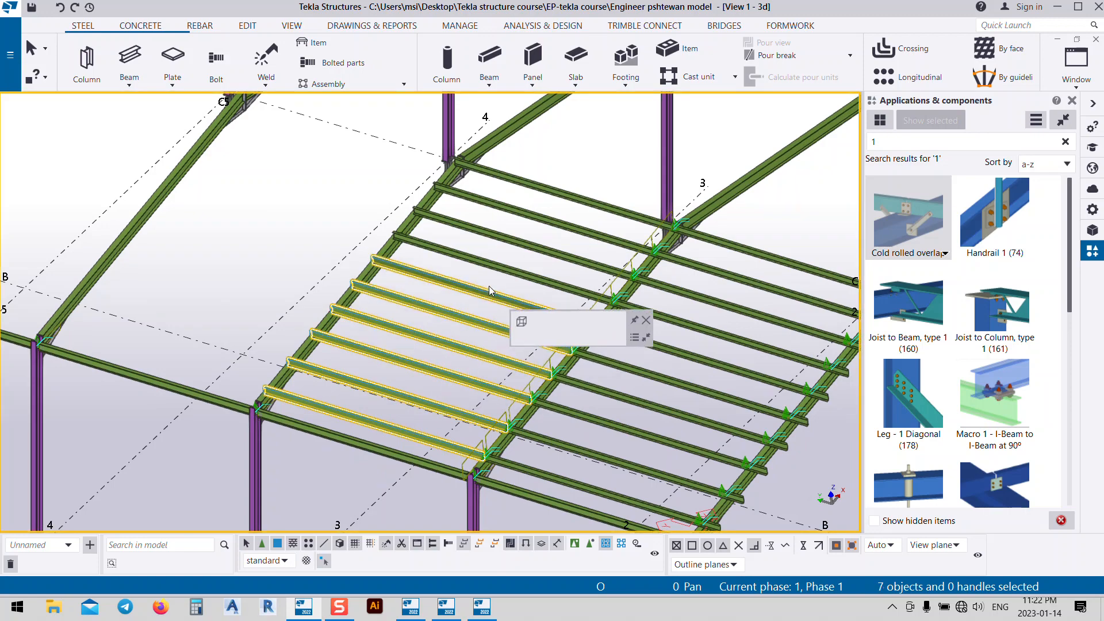
left_click(511, 270, "ctrl")
left_click(535, 246, "ctrl")
left_click(560, 222, "ctrl")
left_click(583, 200, "ctrl")
scroll(584, 200, "down", 5)
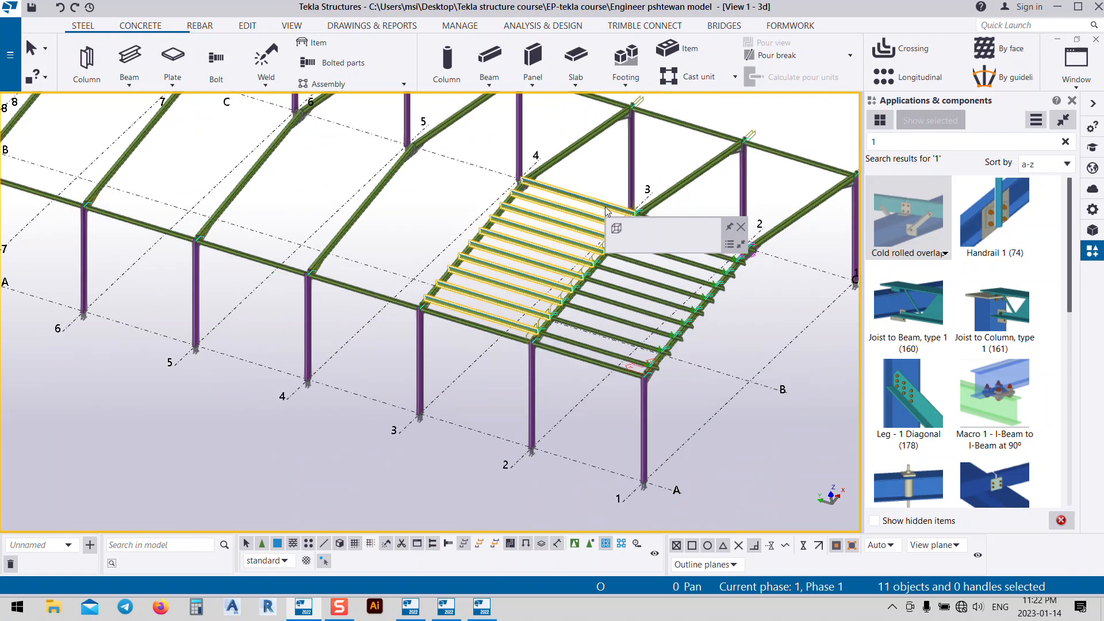
right_click(425, 351)
mouse_move(561, 161)
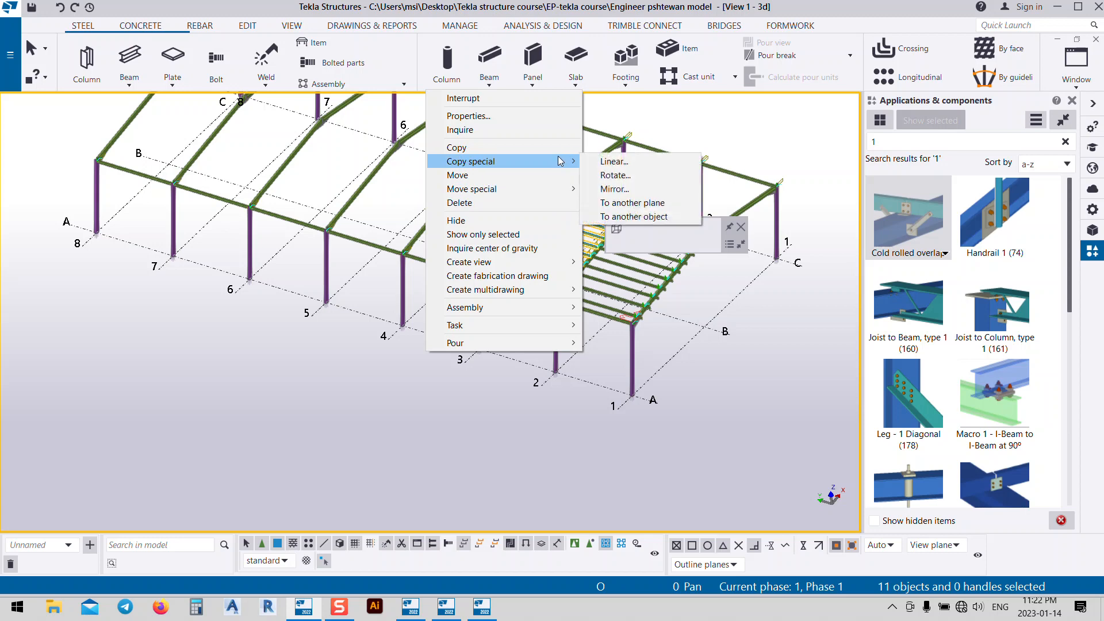
left_click(614, 161)
left_click(463, 362)
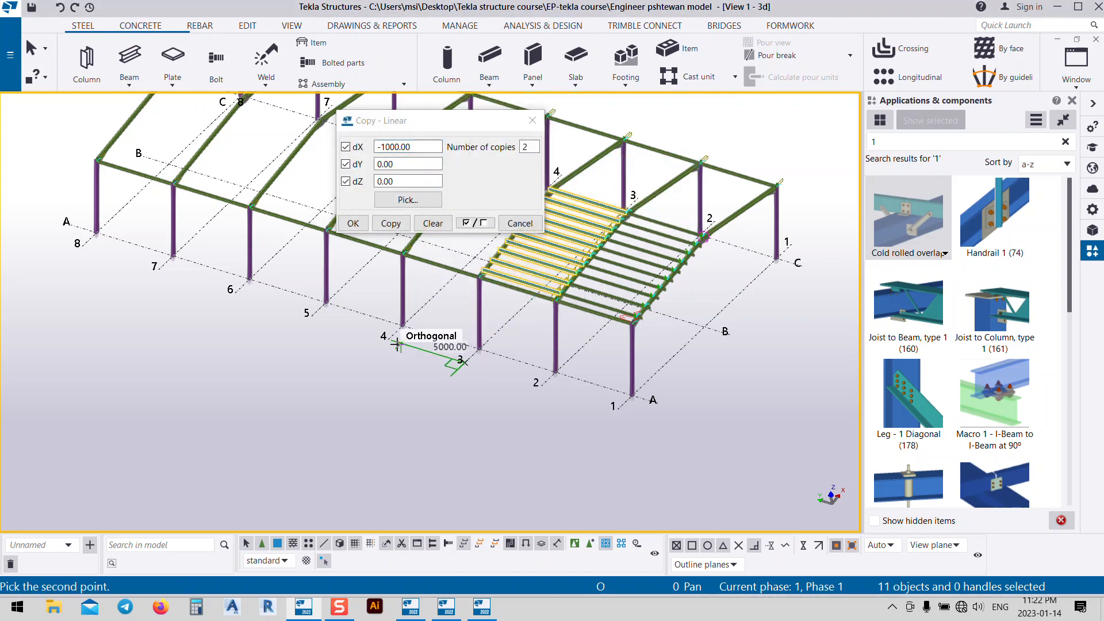
left_click(389, 339)
double_click(534, 147)
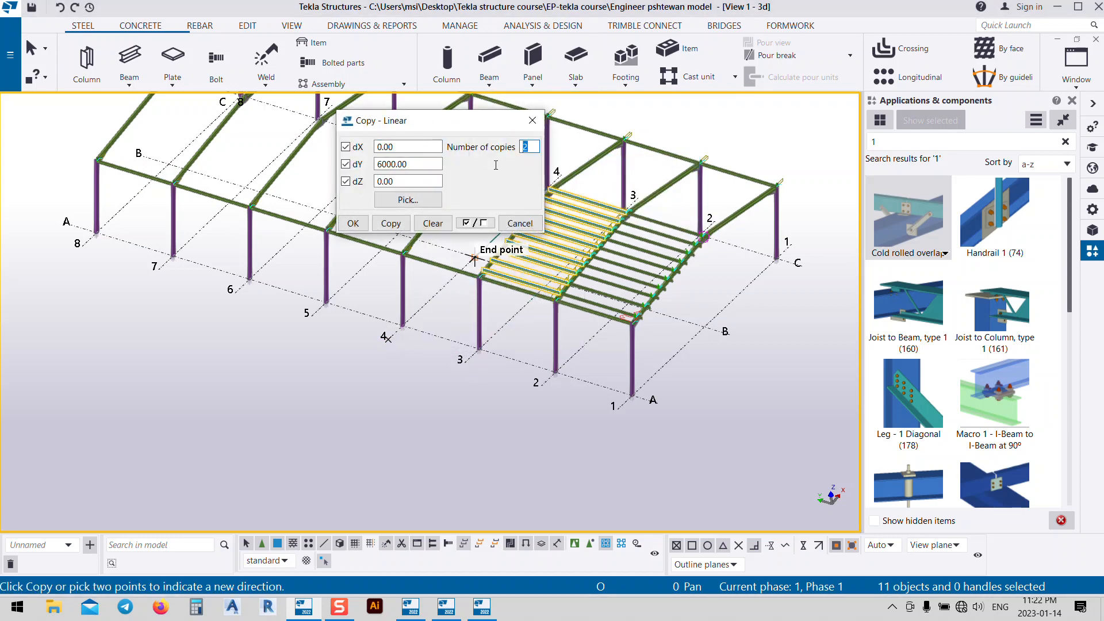
left_click(391, 224)
- Inspect the copied purlins and their connections near the grid 8 end frame, ending the linear copy and closing its dialog
scroll(402, 288, "up", 5)
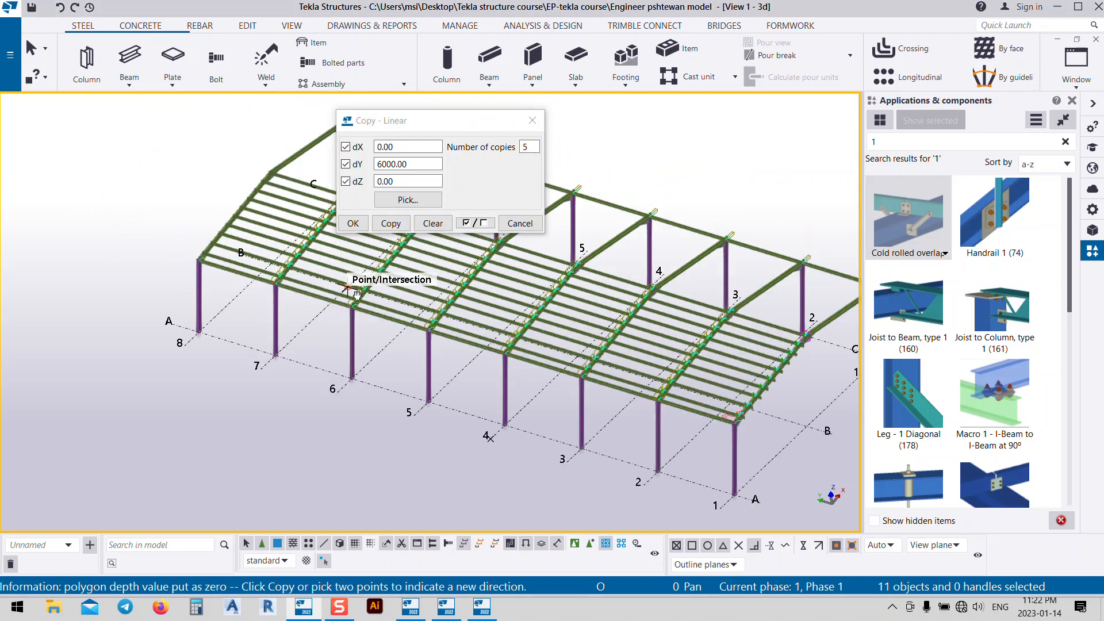
scroll(320, 268, "up", 6)
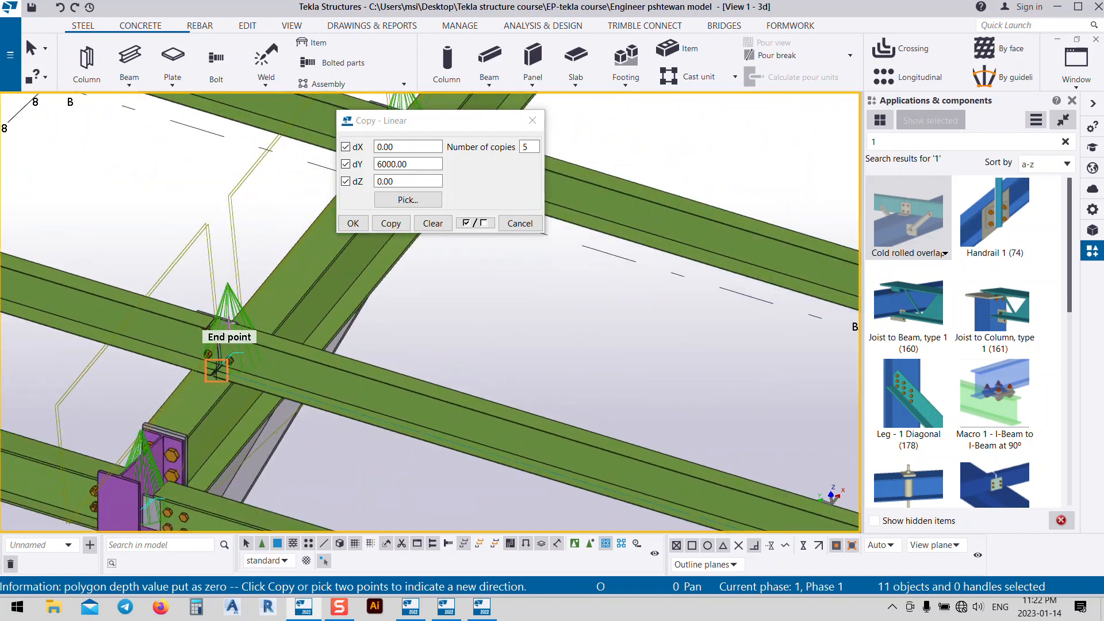
scroll(315, 371, "down", 5)
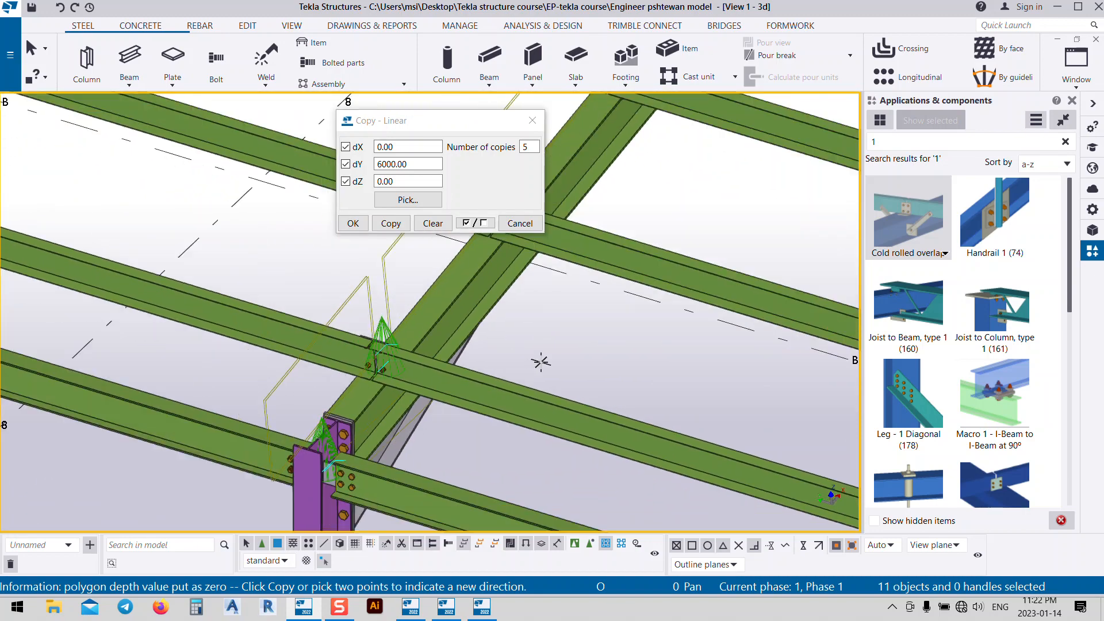
right_click(627, 361)
left_click(629, 368)
scroll(562, 418, "down", 5)
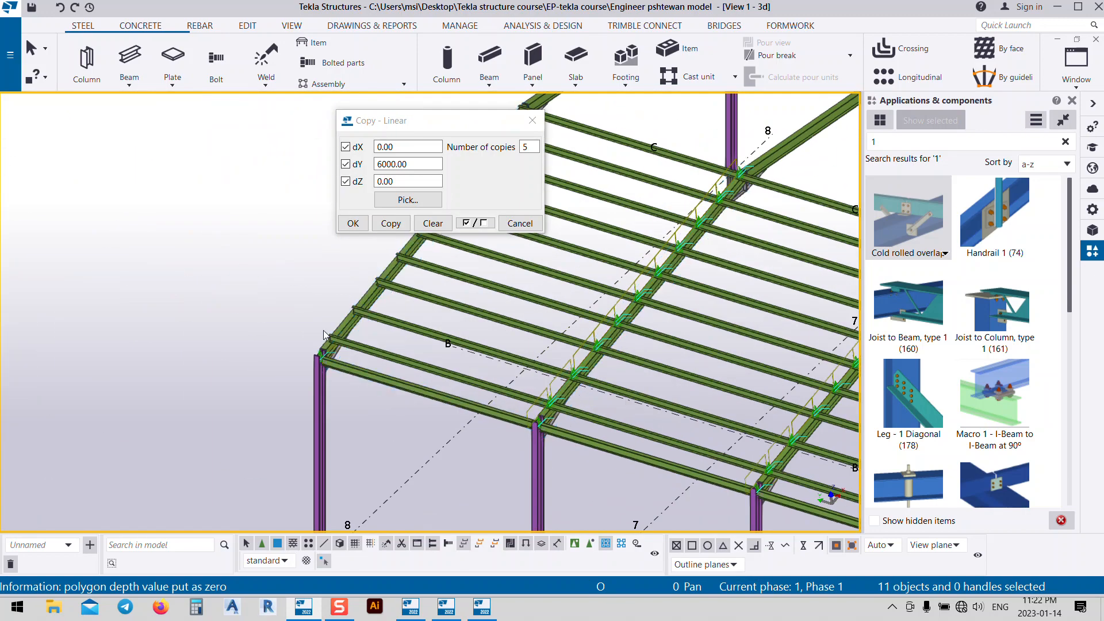
scroll(323, 330, "up", 8)
scroll(354, 350, "down", 3)
left_click(532, 120)
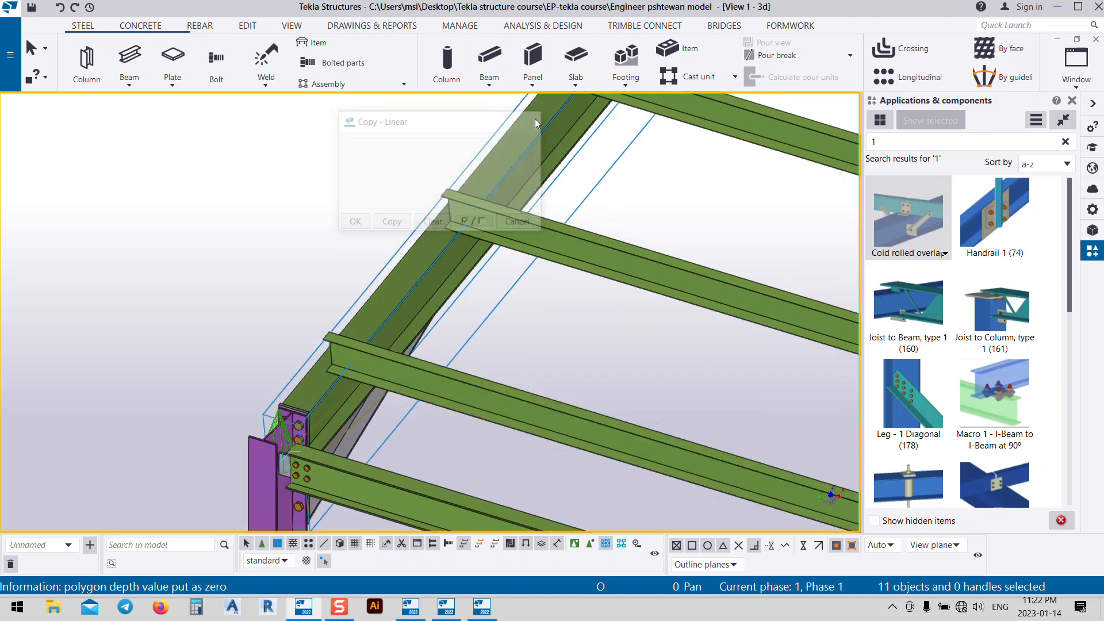
- Select all the copied purlins in the end bay between grids 7 and 8 and delete them
scroll(442, 323, "down", 4)
left_click(457, 350)
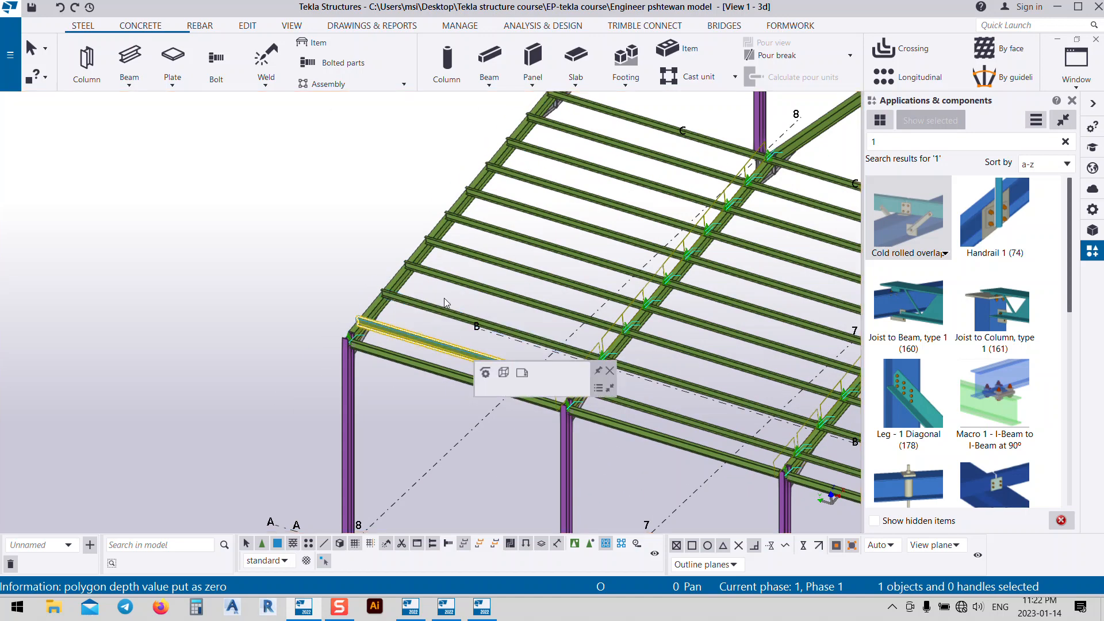
left_click(451, 308, "ctrl")
left_click(475, 293, "ctrl")
left_click(506, 264, "ctrl")
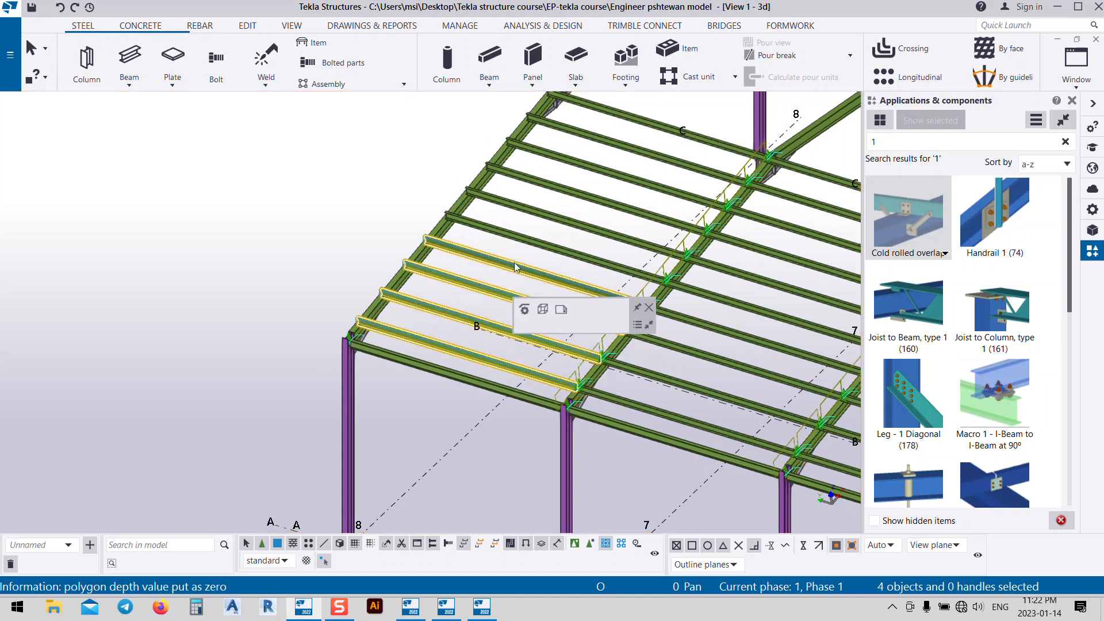
left_click(529, 239, "ctrl")
left_click(559, 222, "ctrl")
left_click(580, 195, "ctrl")
left_click(604, 169, "ctrl")
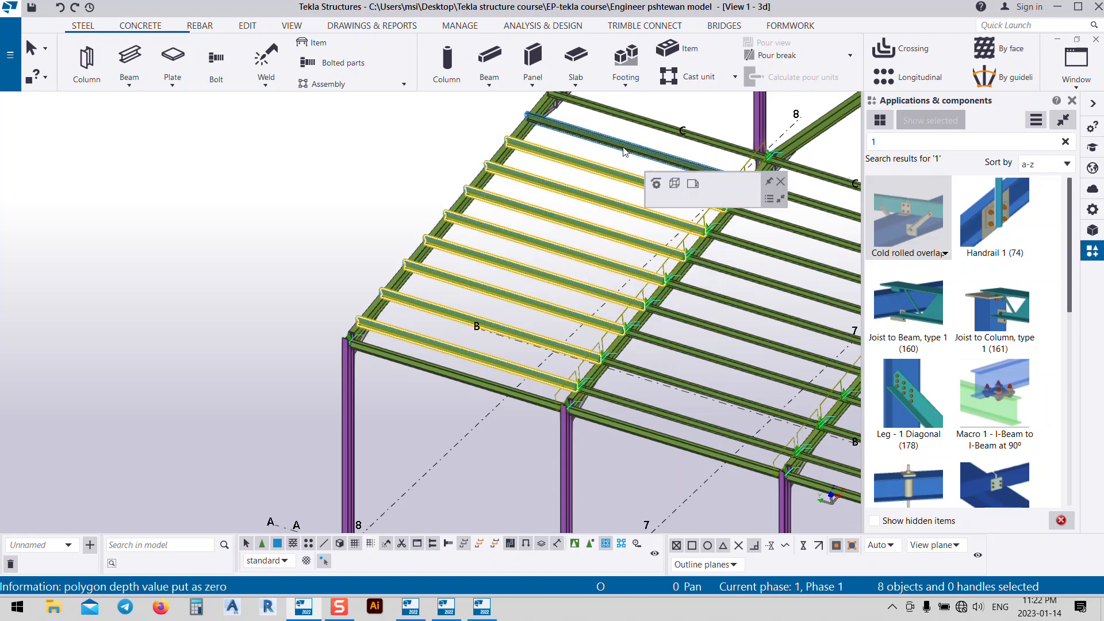
left_click(626, 145, "ctrl")
left_click(648, 123, "ctrl")
middle_click_drag(601, 177, 492, 250)
key("Delete")
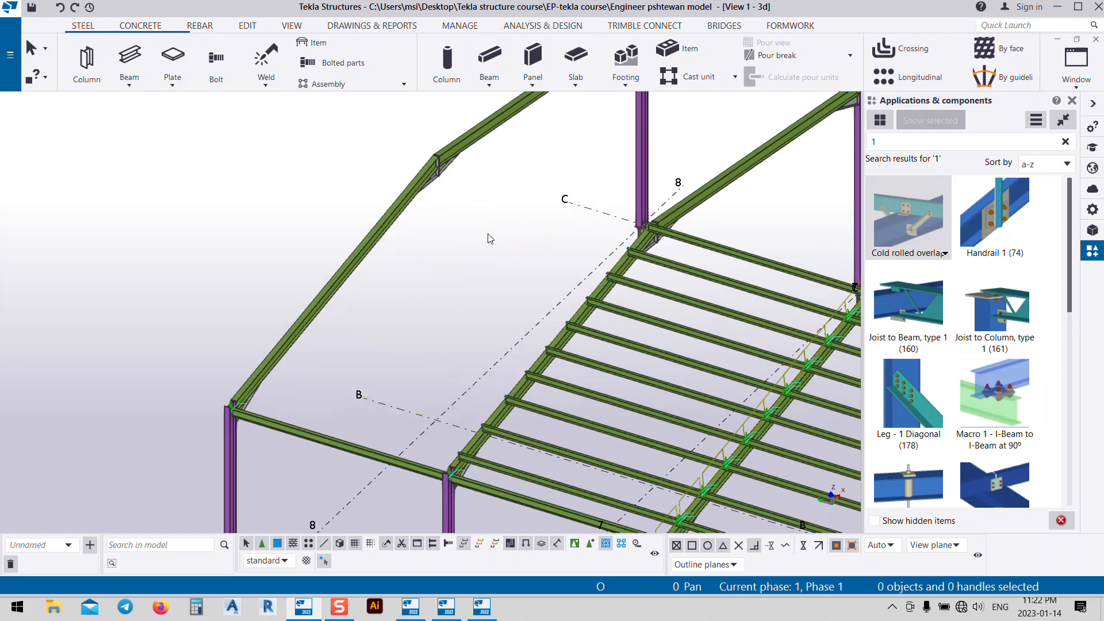
- Copy the purlins between grids 1 and 2 by mirroring them about a line midway between grids 4 and 5, Y0 20925.00 and angle 180
scroll(431, 267, "down", 6)
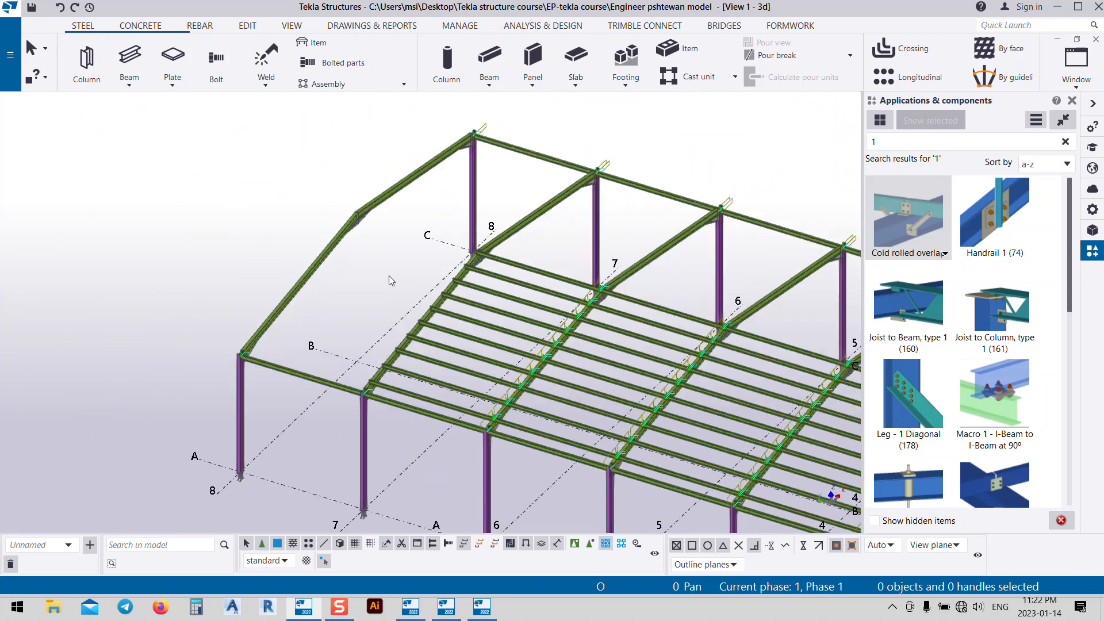
scroll(676, 432, "up", 6)
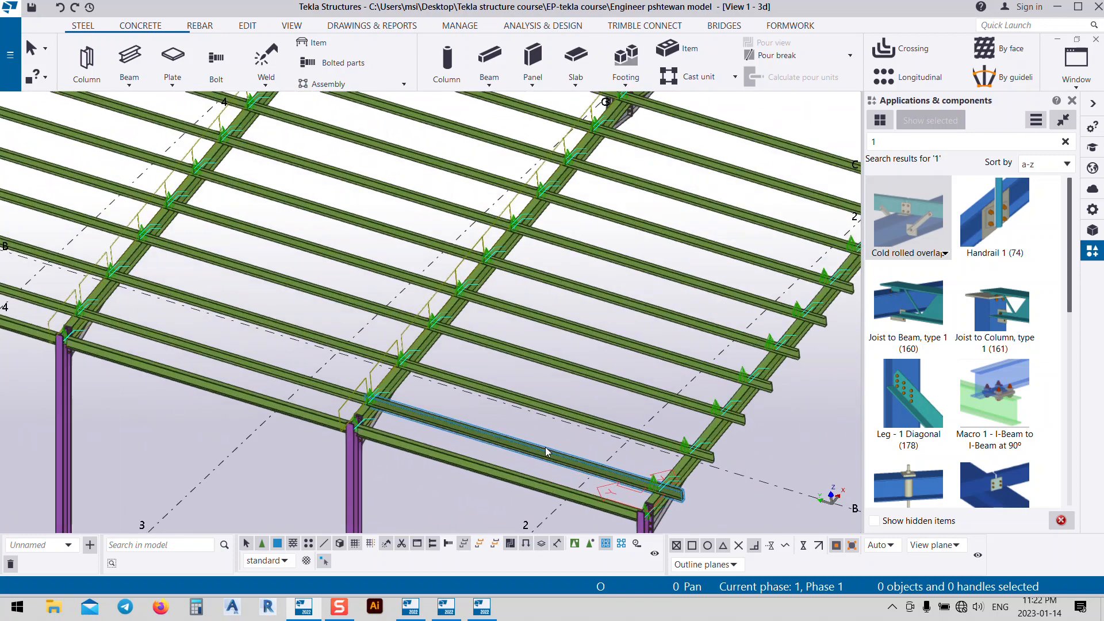
left_click(533, 433)
left_click(566, 414, "ctrl")
left_click(599, 374, "ctrl")
left_click(631, 345, "ctrl")
left_click(662, 311, "ctrl")
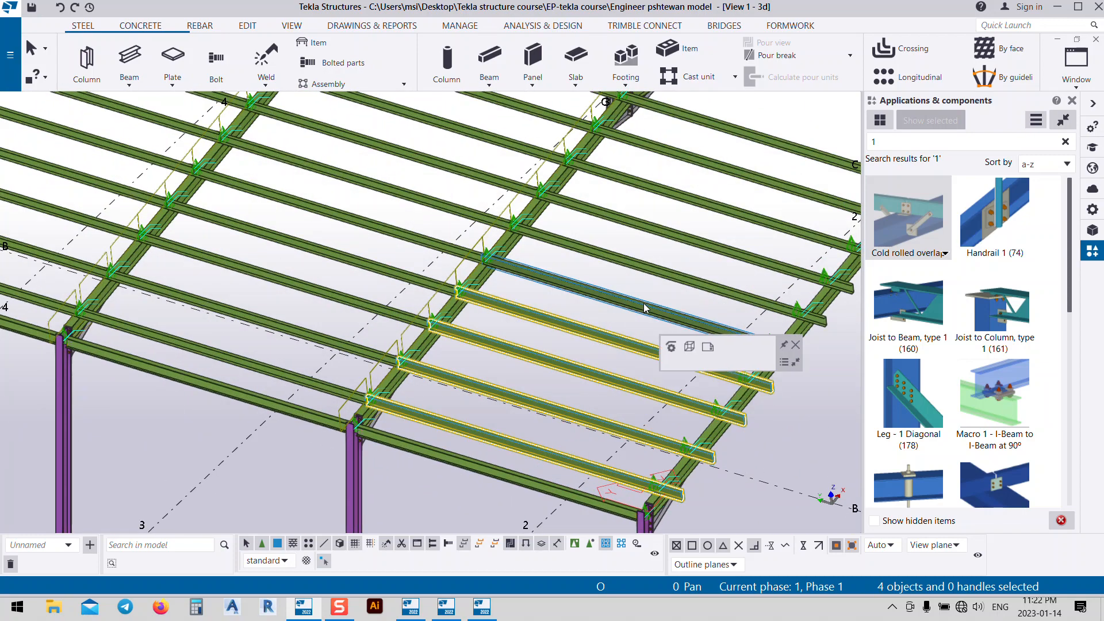
left_click(684, 270, "ctrl")
left_click(701, 240, "ctrl")
left_click(723, 206, "ctrl")
left_click(747, 170, "ctrl")
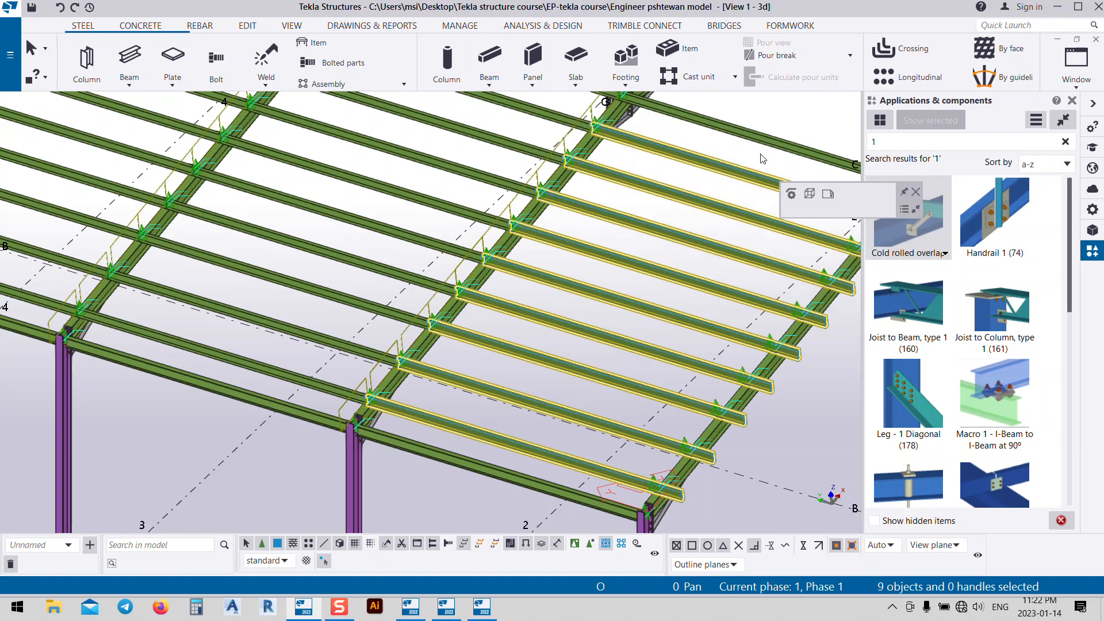
left_click(766, 141, "ctrl")
scroll(707, 291, "down", 5)
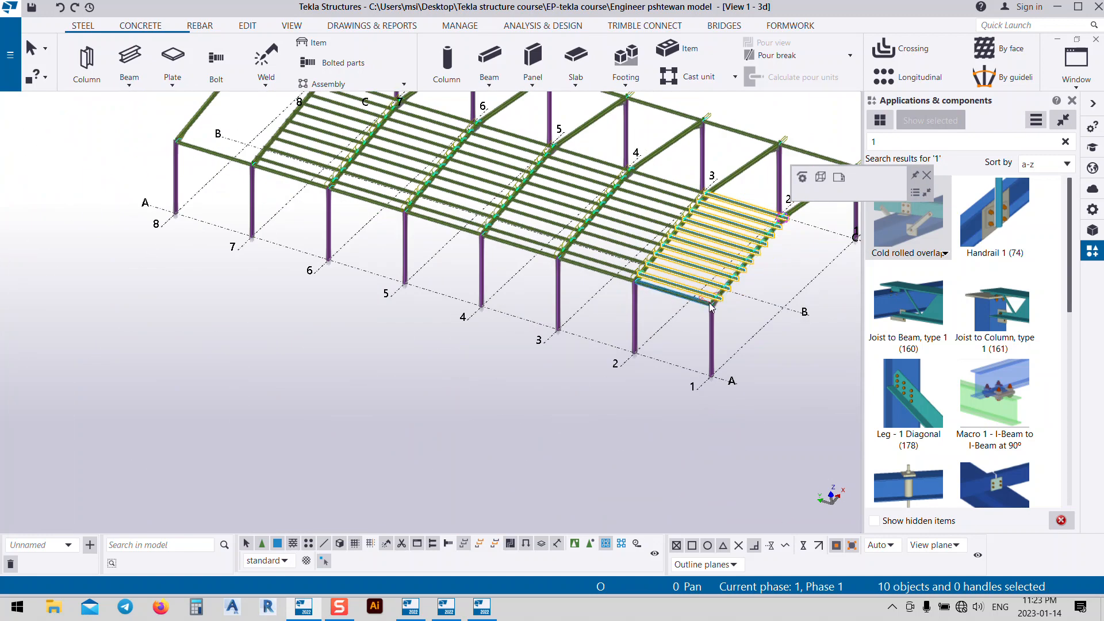
scroll(711, 307, "down", 2)
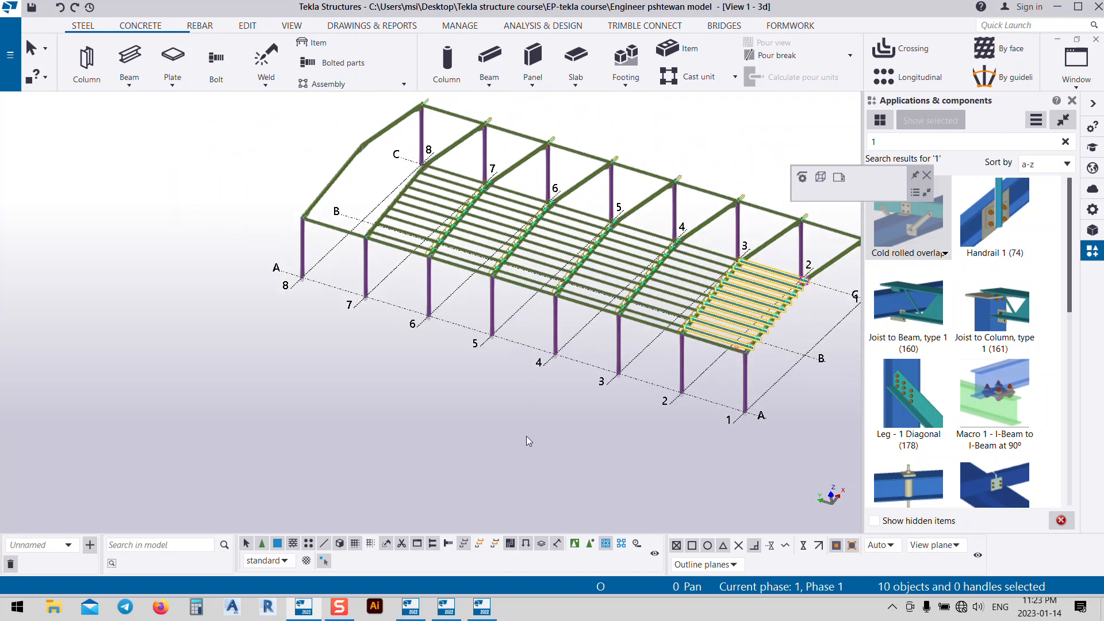
right_click(499, 422)
mouse_move(608, 233)
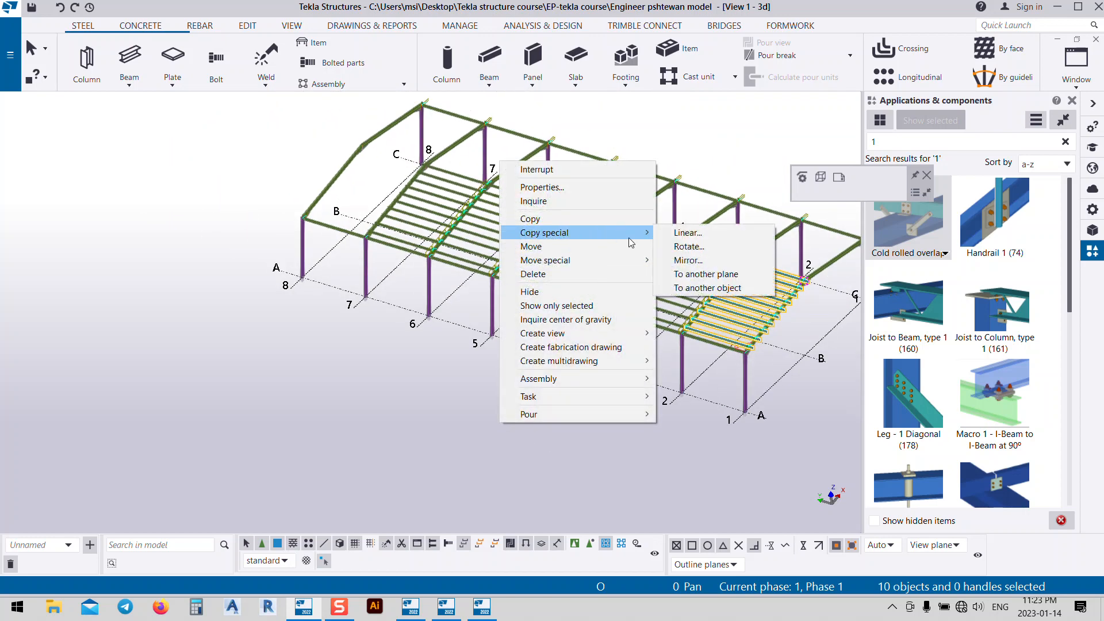
left_click(672, 262)
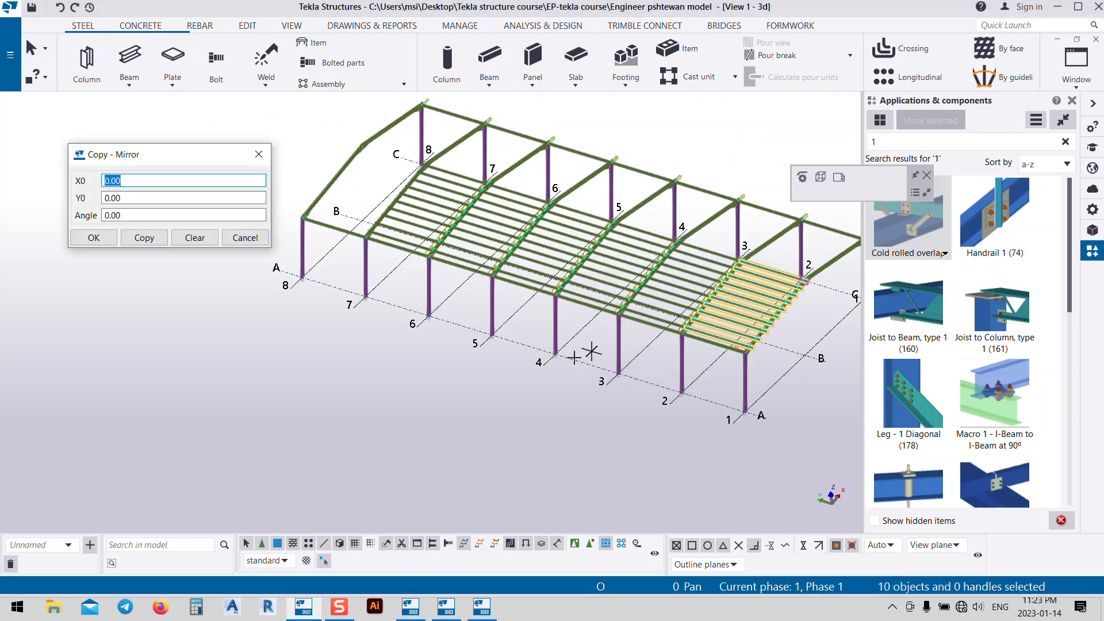
left_click(523, 347)
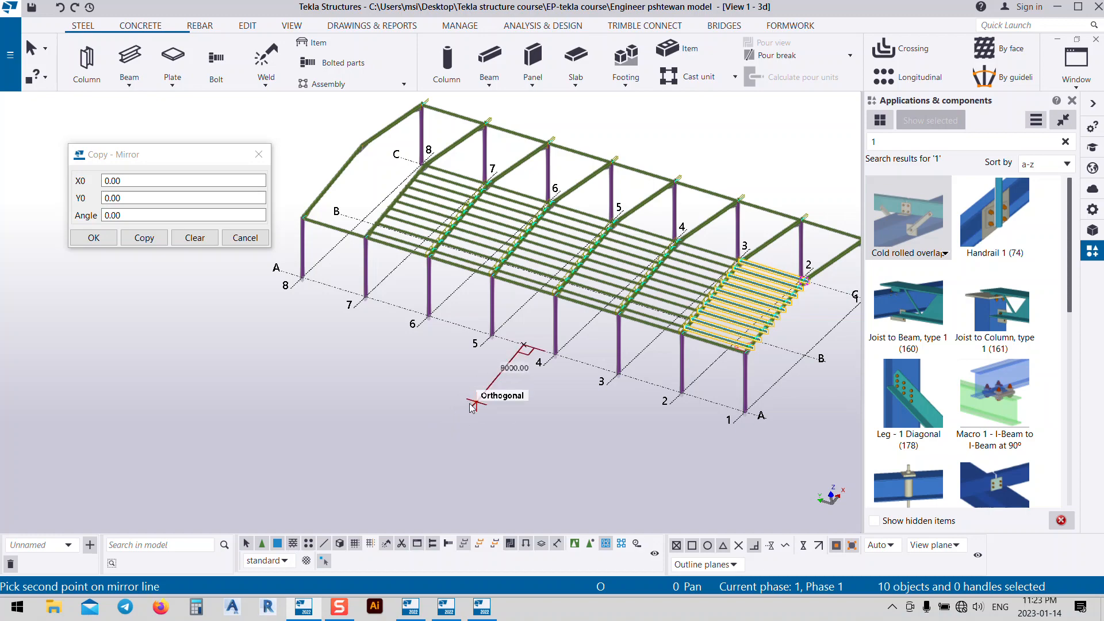
left_click(474, 403)
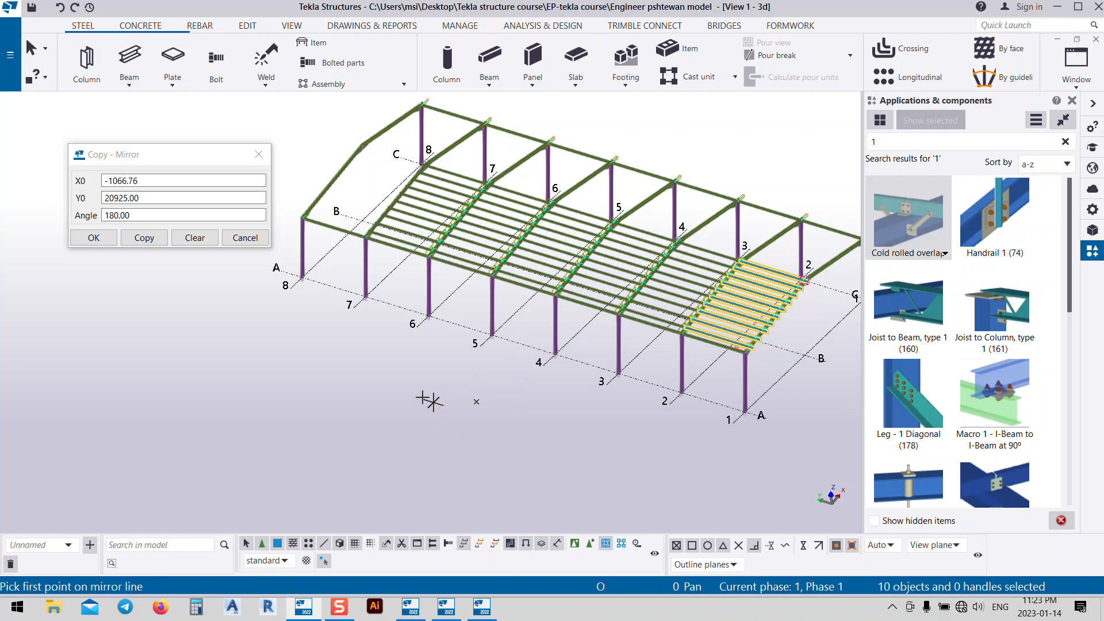
left_click(143, 238)
- Inspect the mirrored purlins and their connections in the grid 7 to 8 bay, closing the mirror dialog and ending the command
scroll(551, 199, "up", 5)
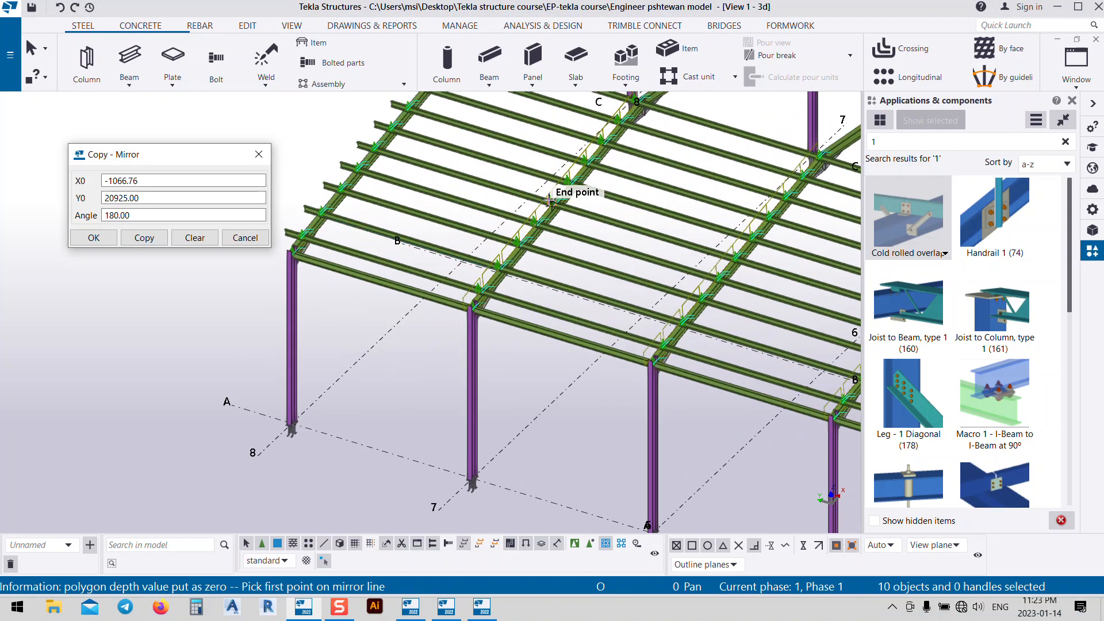
scroll(550, 198, "up", 6)
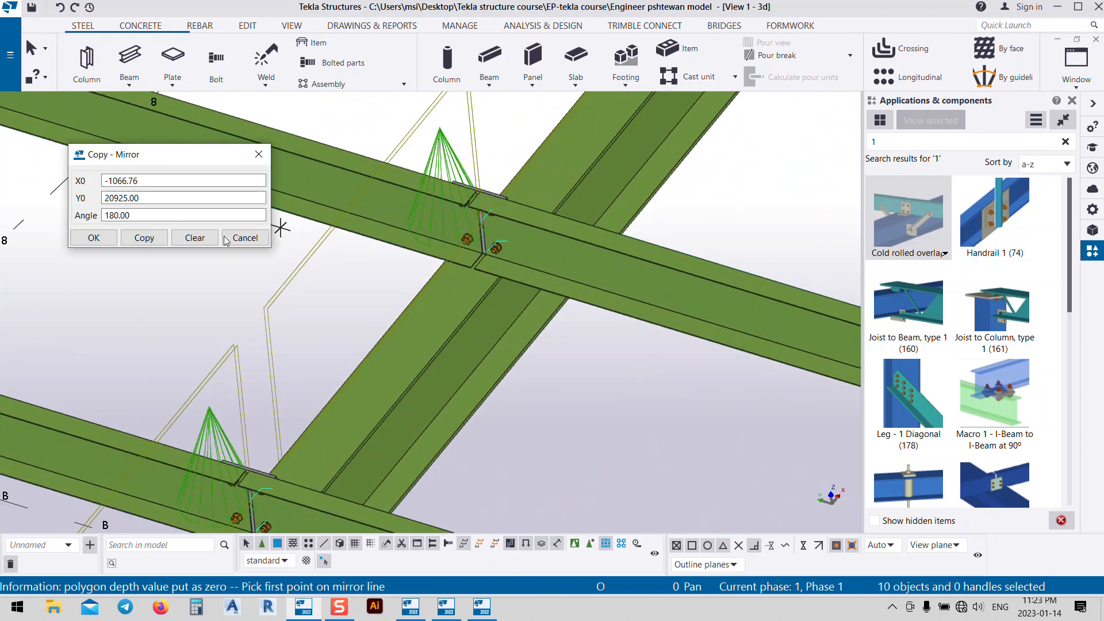
left_click(79, 239)
scroll(493, 250, "down", 4)
right_click(401, 191)
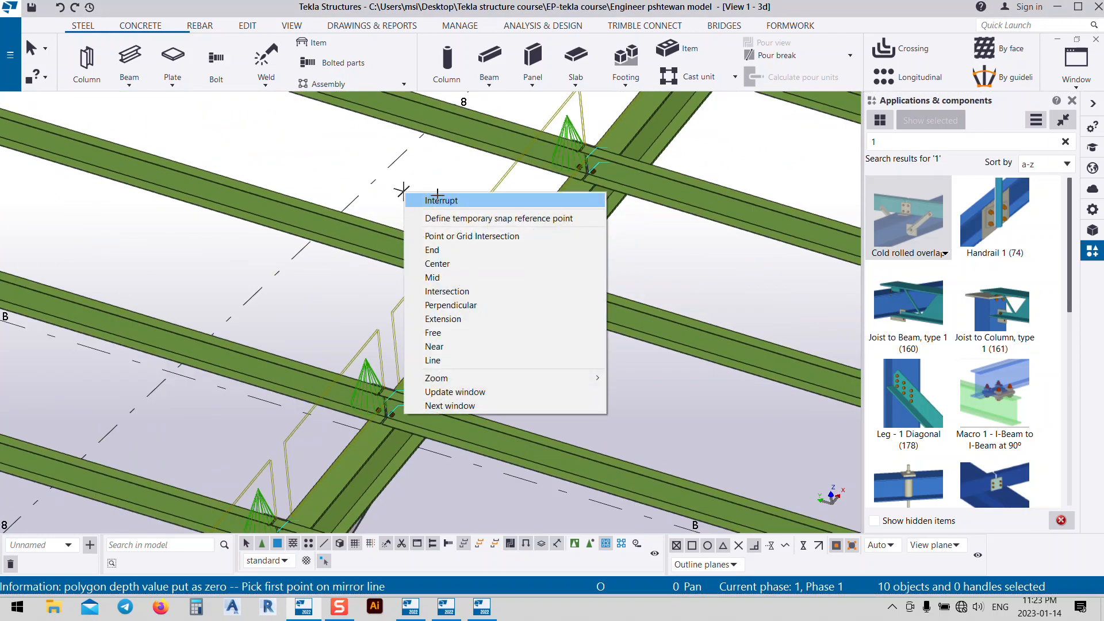
left_click(437, 201)
scroll(658, 394, "down", 6)
right_click(372, 264)
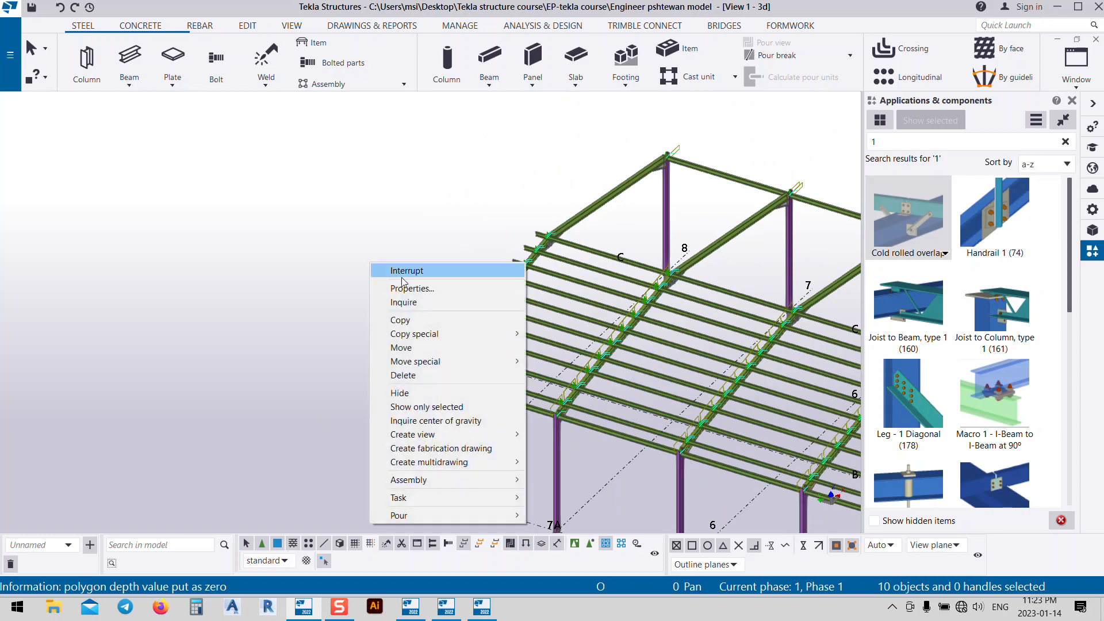
left_click(403, 271)
middle_click_drag(545, 272, 434, 251)
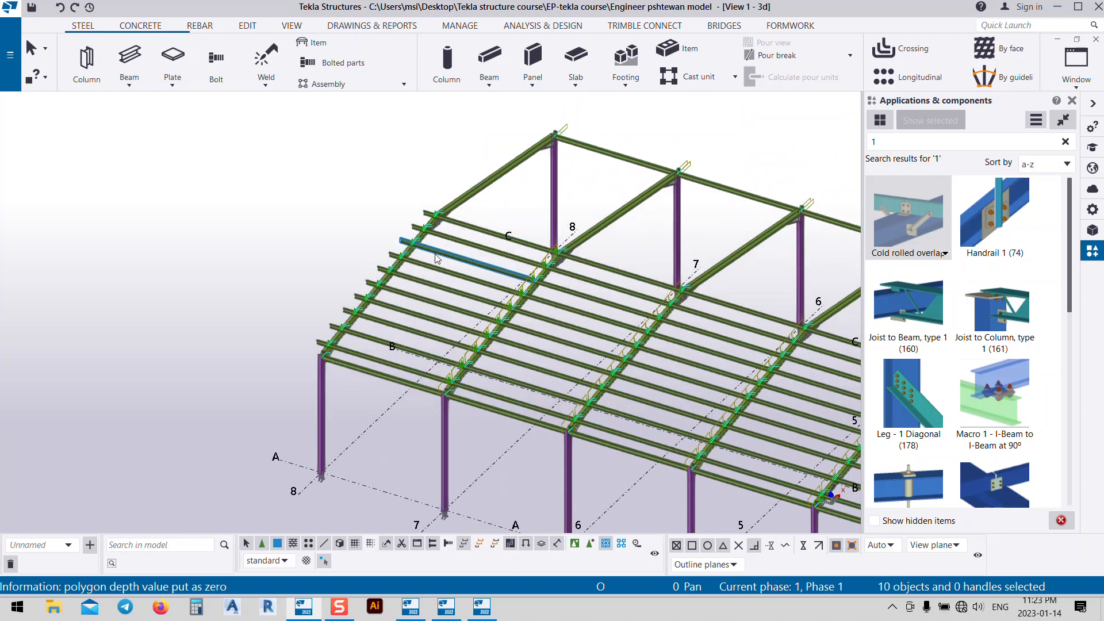
scroll(437, 258, "up", 4)
scroll(477, 241, "down", 6)
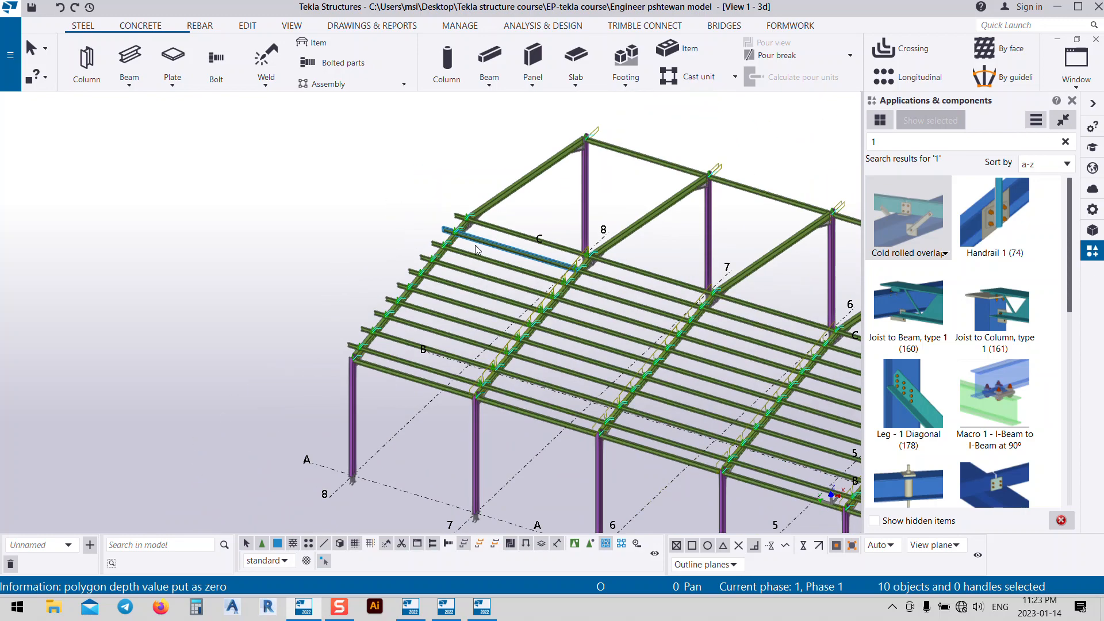
- Select the purlins between grids 7 and 8 and switch the model view to plan
middle_click_drag(526, 322, 514, 452, "ctrl")
scroll(446, 486, "up", 2)
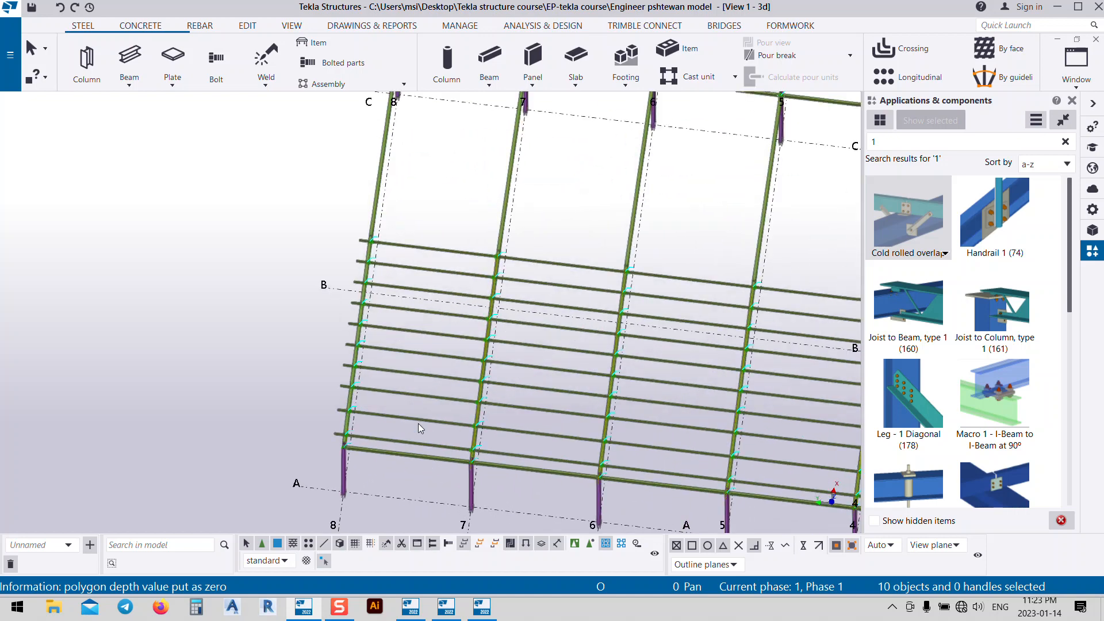
left_click_drag(431, 294, 384, 445)
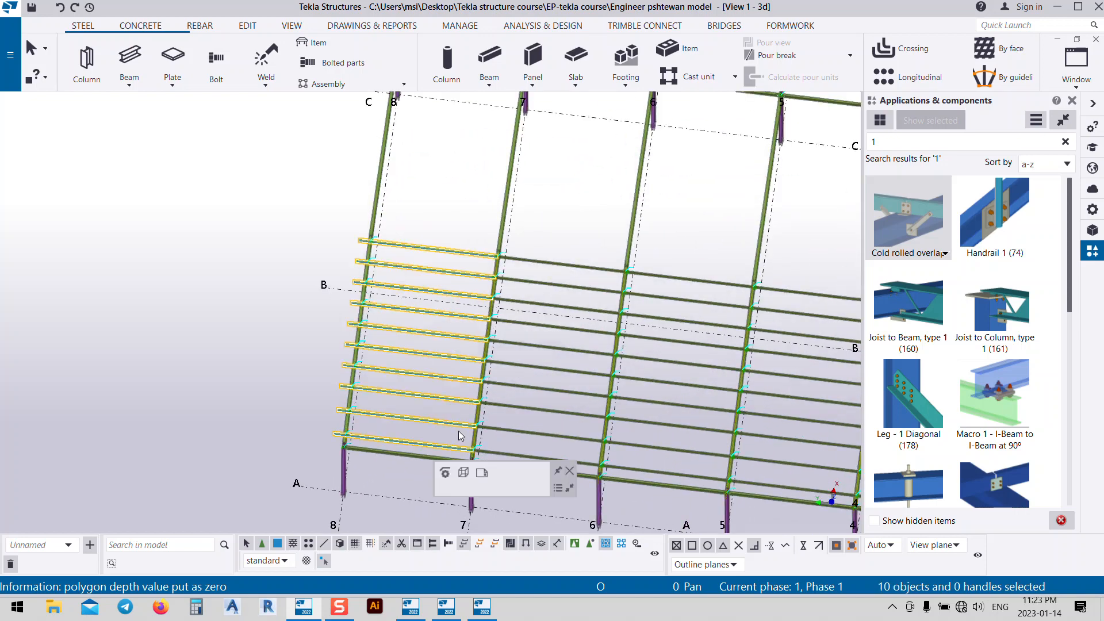
middle_click_drag(508, 456, 539, 243)
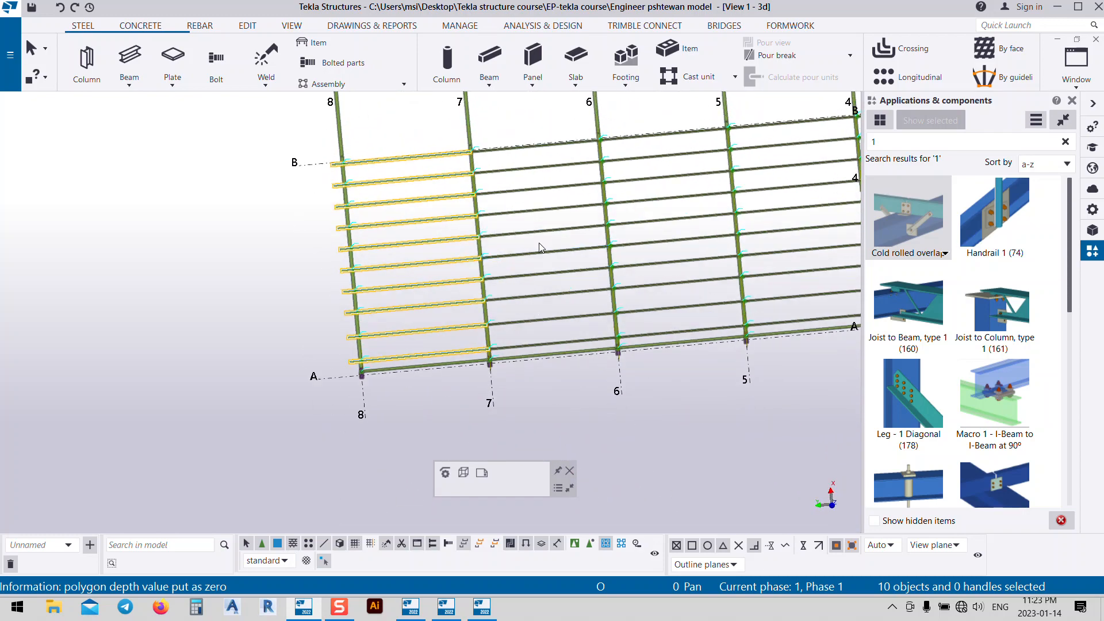
middle_click_drag(556, 351, 530, 403)
scroll(530, 403, "up", 2)
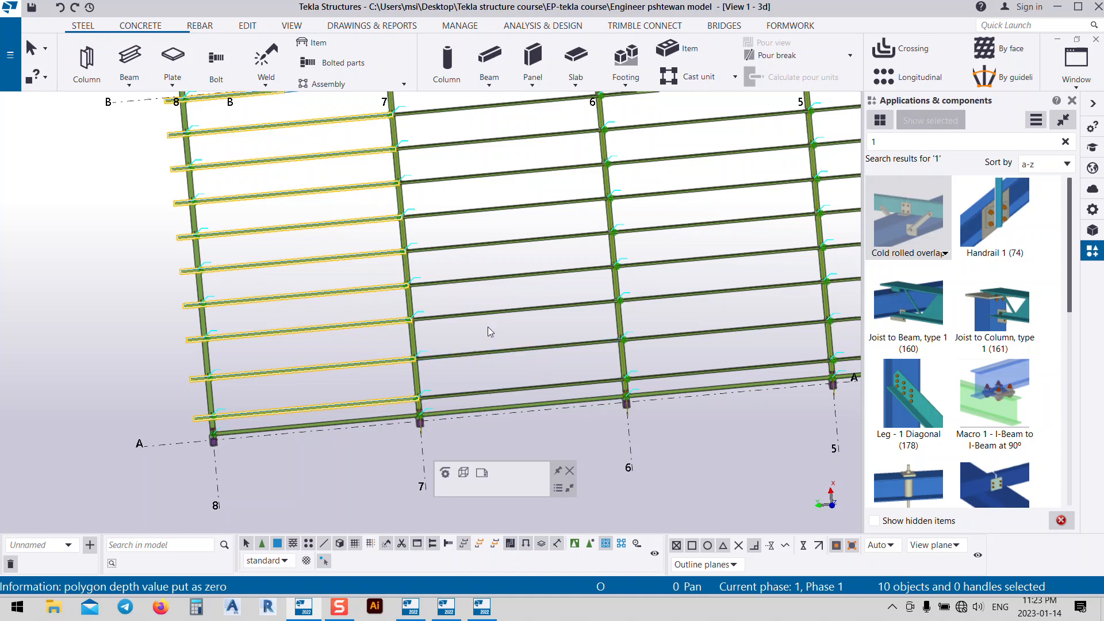
key("ctrl+p")
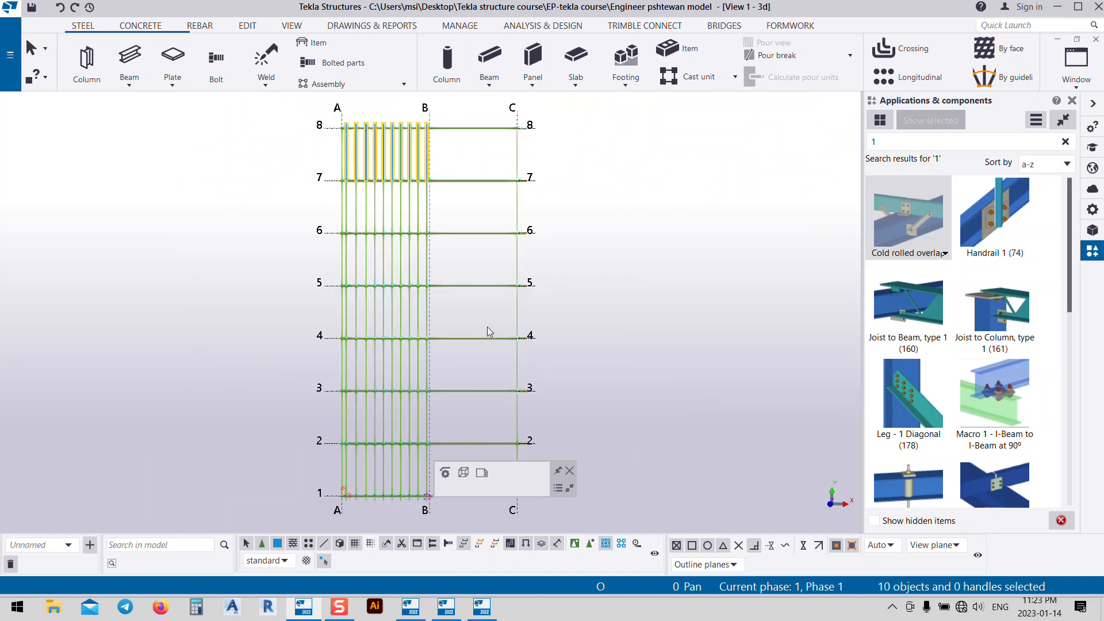
- Add the purlins in the three bays between grid lines 7 and 4 to the selection
scroll(387, 198, "up", 5)
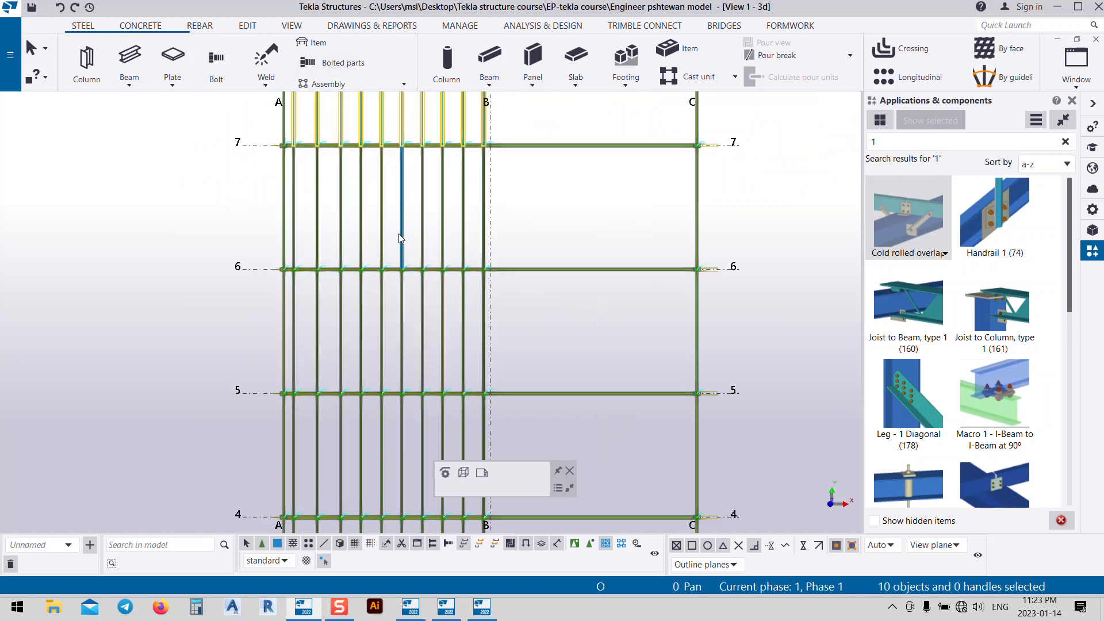
middle_click_drag(518, 224, 744, 398)
scroll(747, 391, "up", 1)
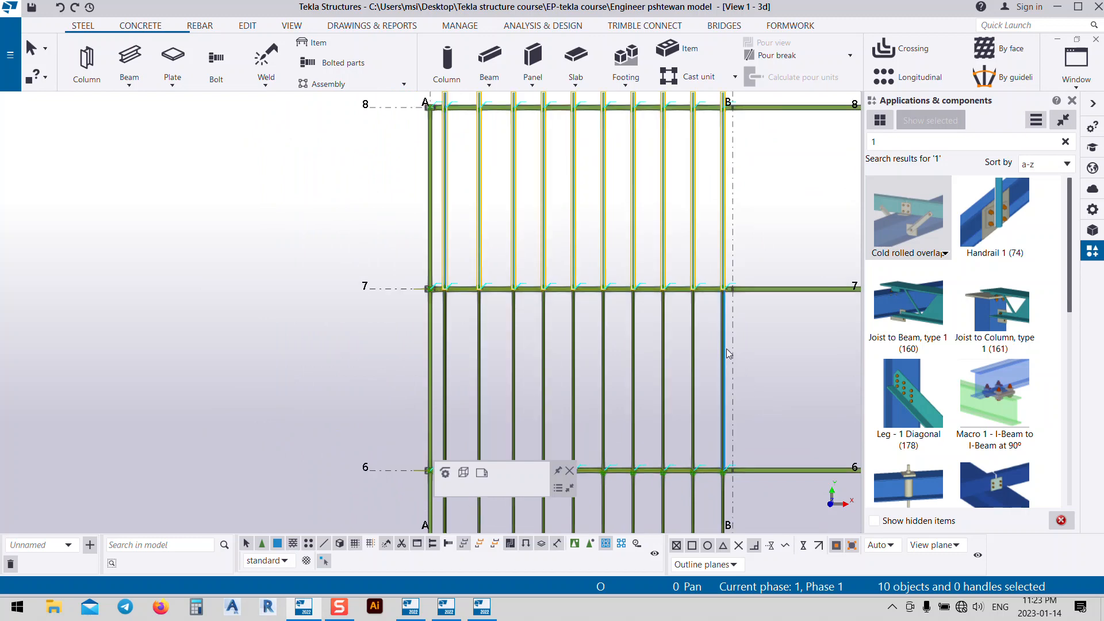
scroll(727, 352, "up", 2)
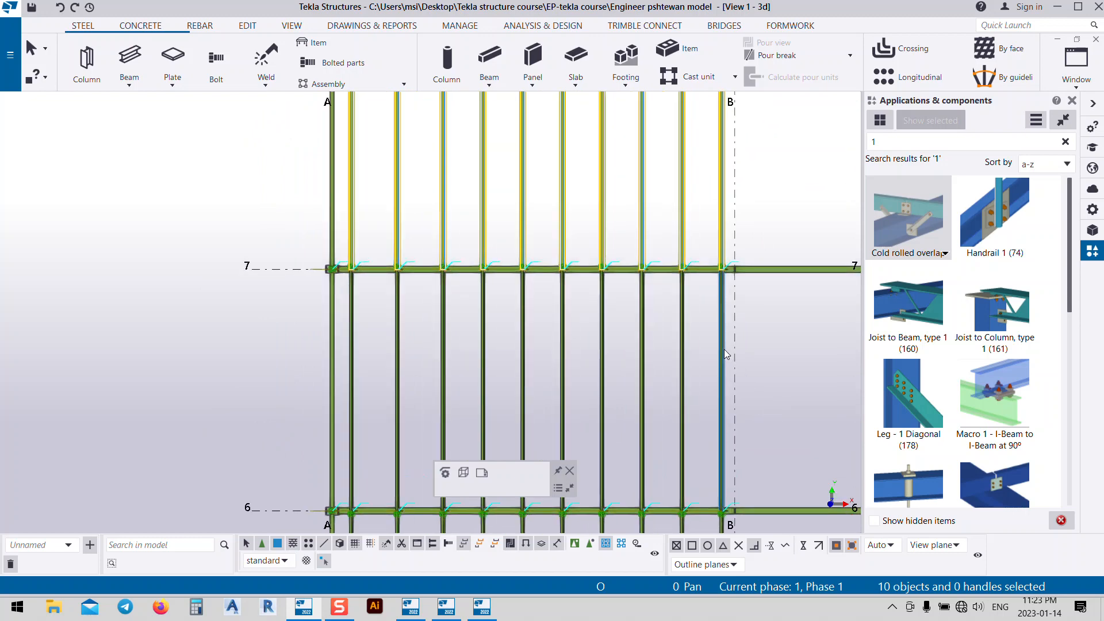
scroll(725, 354, "up", 1)
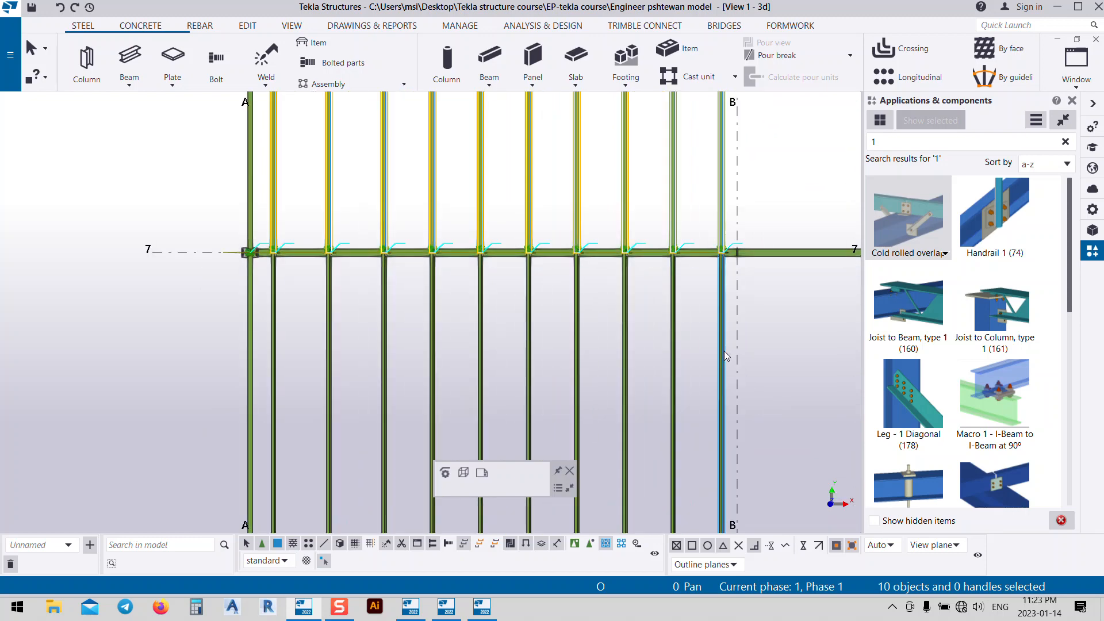
left_click_drag(730, 352, 262, 395)
middle_click_drag(581, 500, 665, 107)
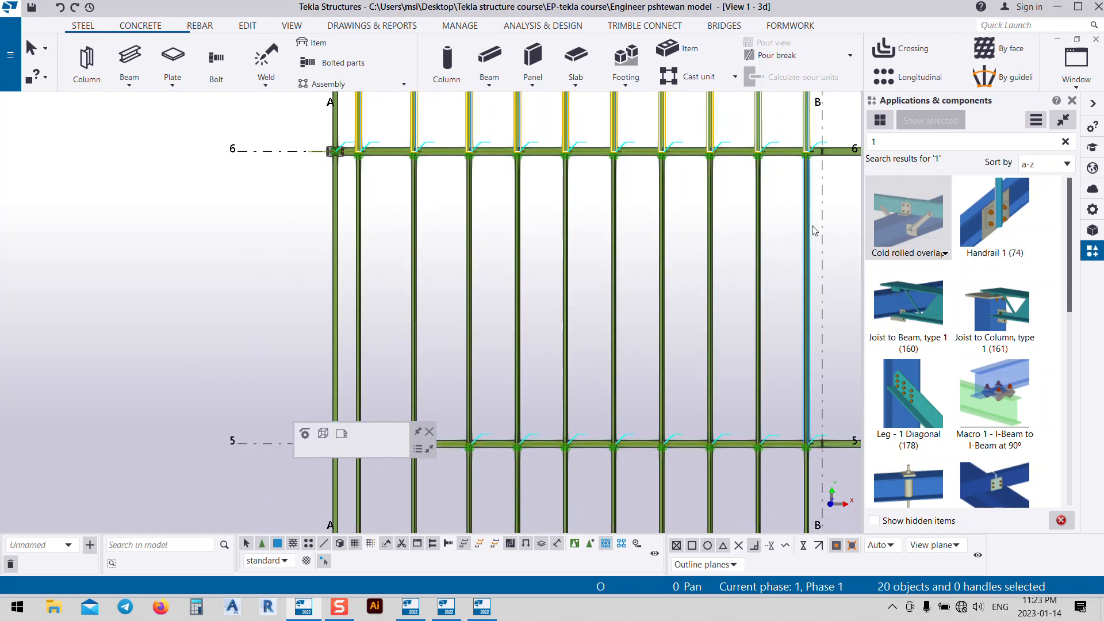
left_click_drag(814, 238, 351, 304)
middle_click_drag(575, 505, 546, 164)
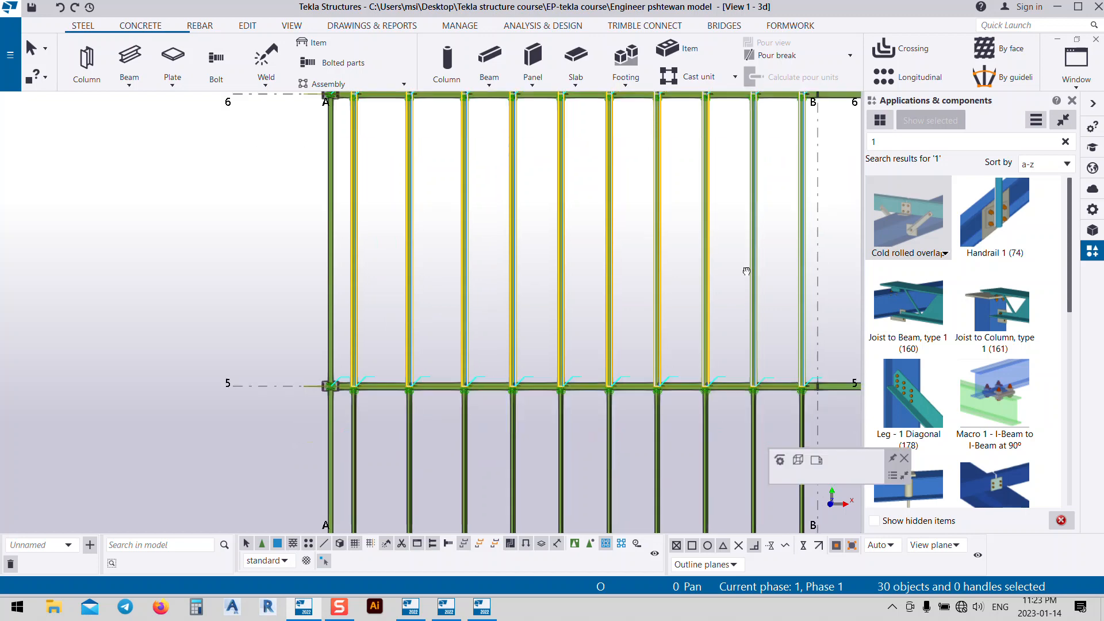
left_click(782, 200, "ctrl")
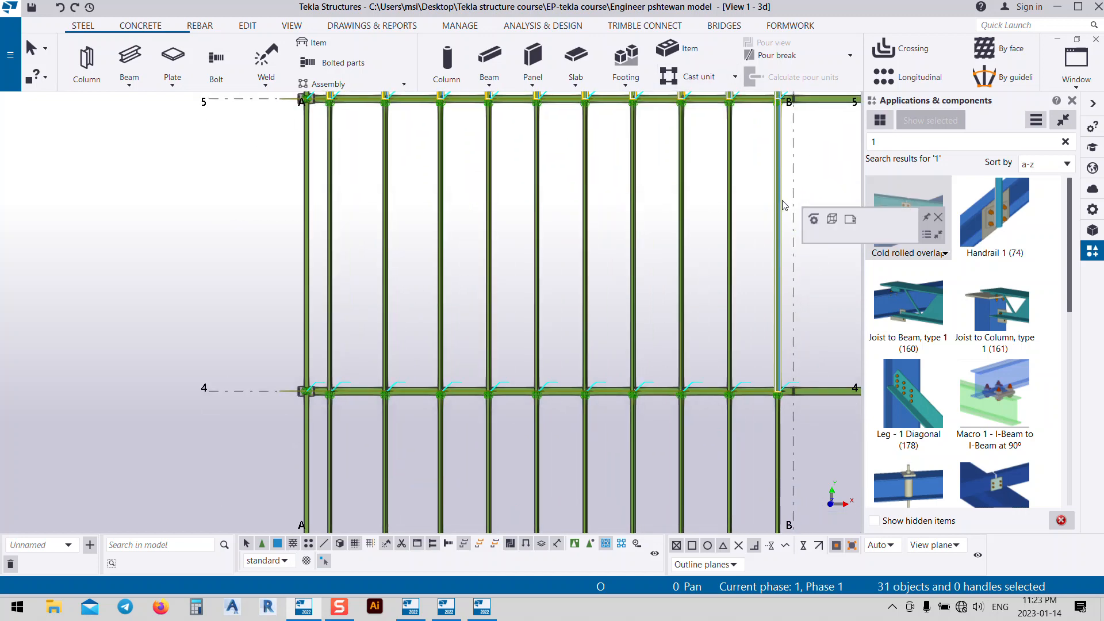
left_click_drag(762, 210, 321, 313, "ctrl")
- Add the purlins in the three bays between grid lines 4 and 1 to the selection
middle_click_drag(820, 427, 758, 211)
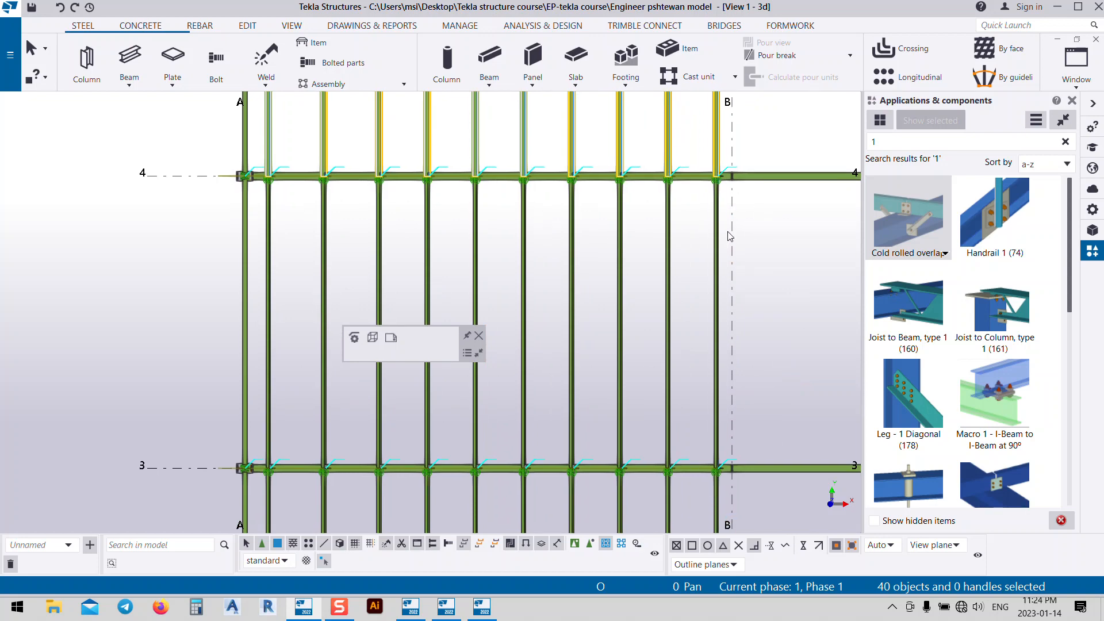
left_click_drag(729, 236, 262, 262, "ctrl")
middle_click_drag(599, 315, 676, 0)
left_click_drag(805, 198, 370, 296, "ctrl")
middle_click_drag(681, 312, 696, 1)
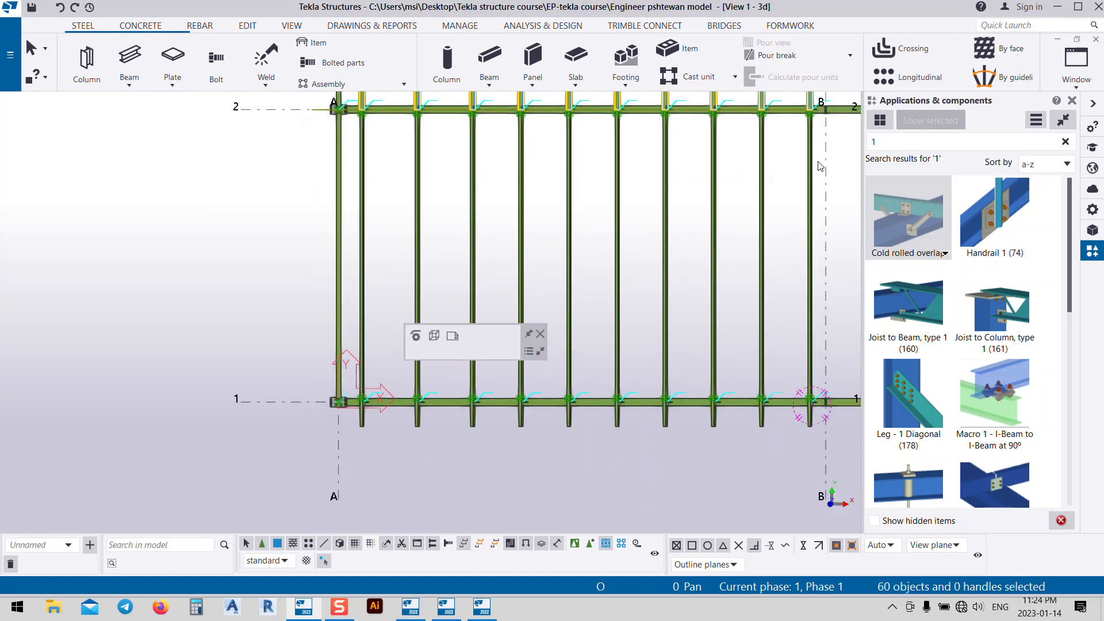
left_click_drag(820, 166, 361, 247, "ctrl")
scroll(298, 308, "down", 3)
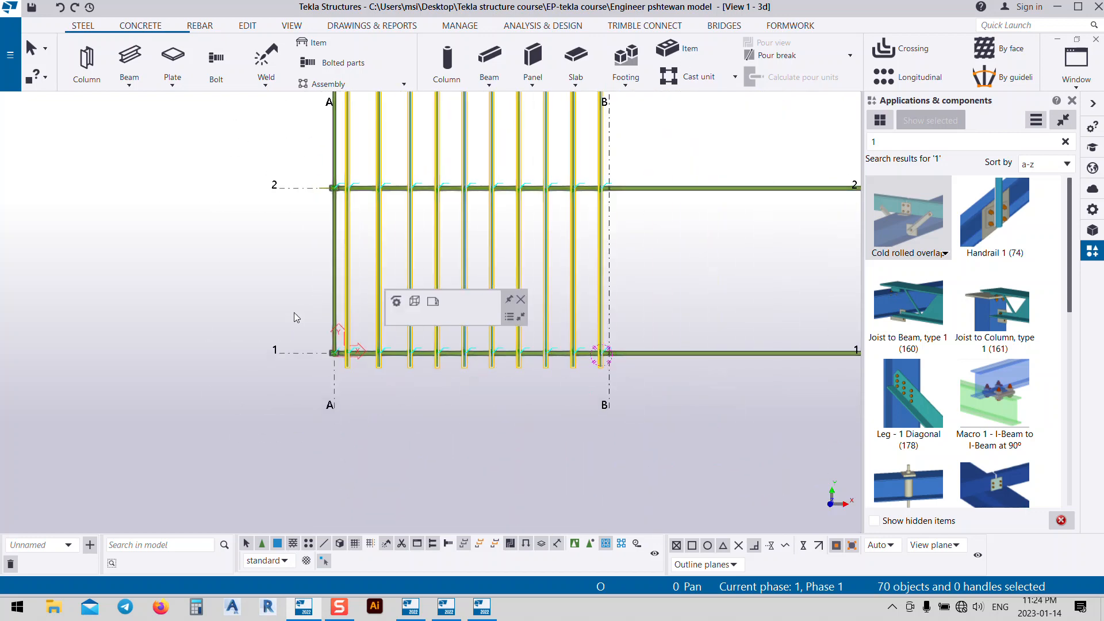
- Try to mirror-copy all selected purlins about a mirror line picked along grid line B
scroll(294, 314, "down", 3)
scroll(486, 360, "up", 3)
right_click(487, 360)
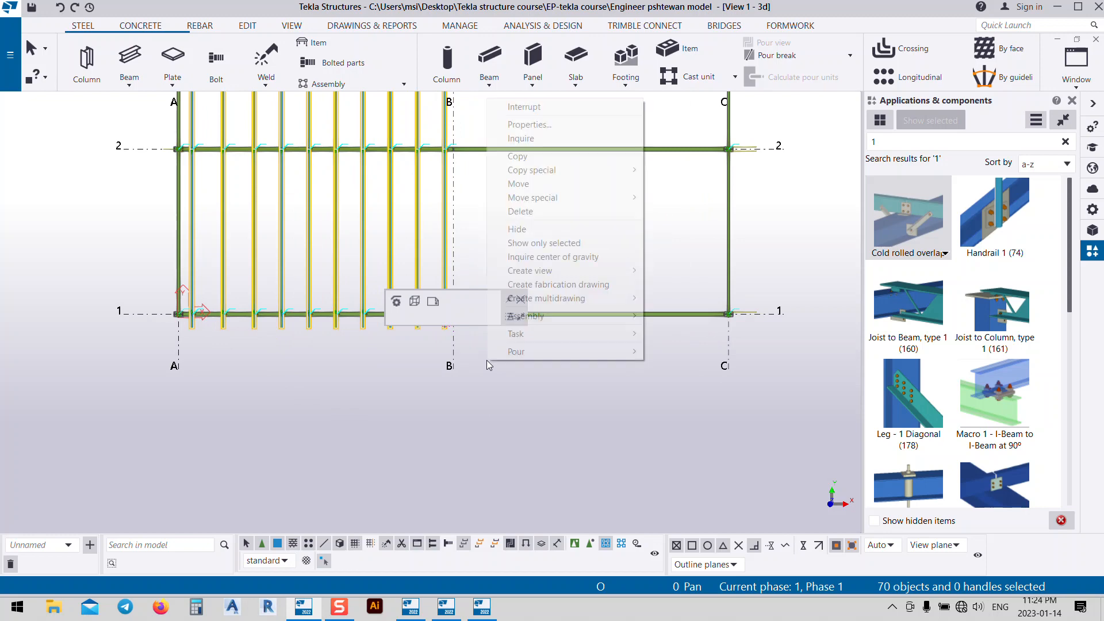
mouse_move(587, 170)
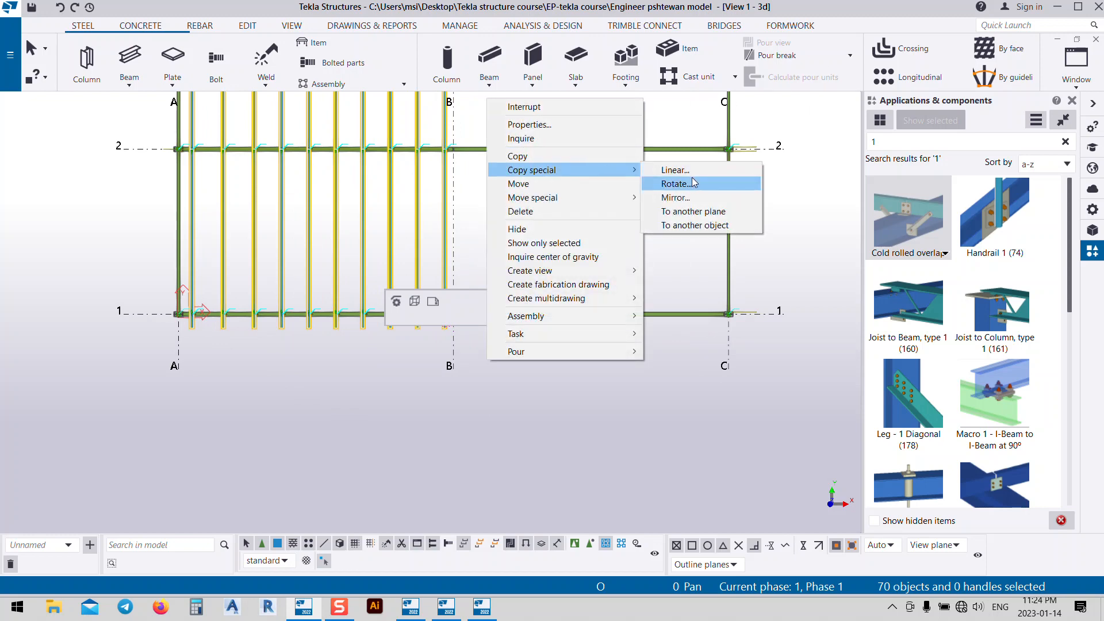
left_click(676, 197)
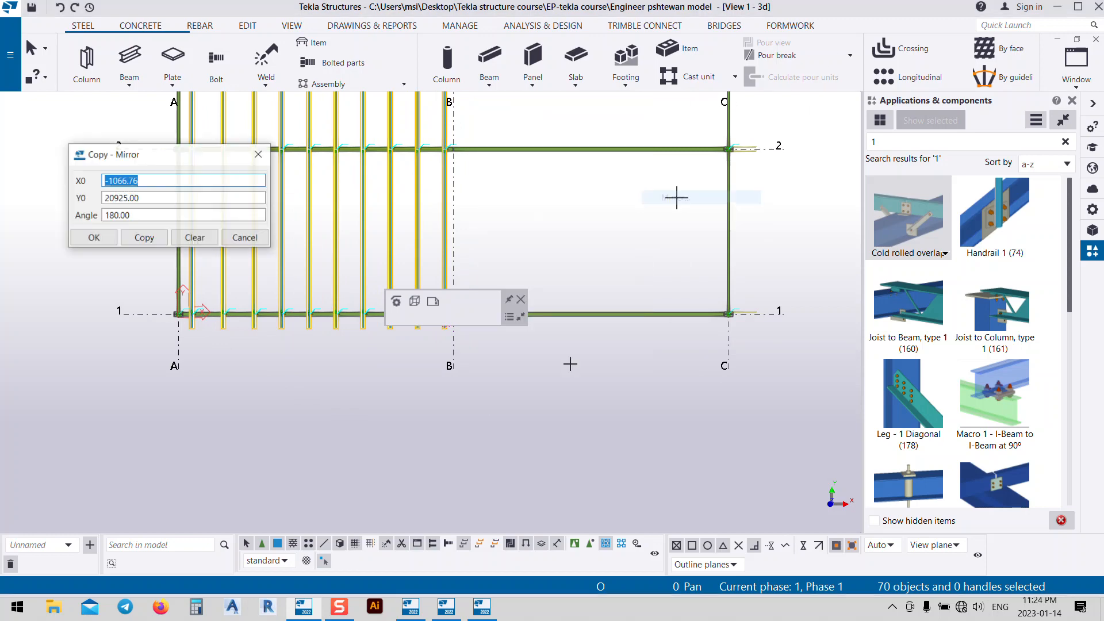
left_click(452, 370)
left_click(454, 431)
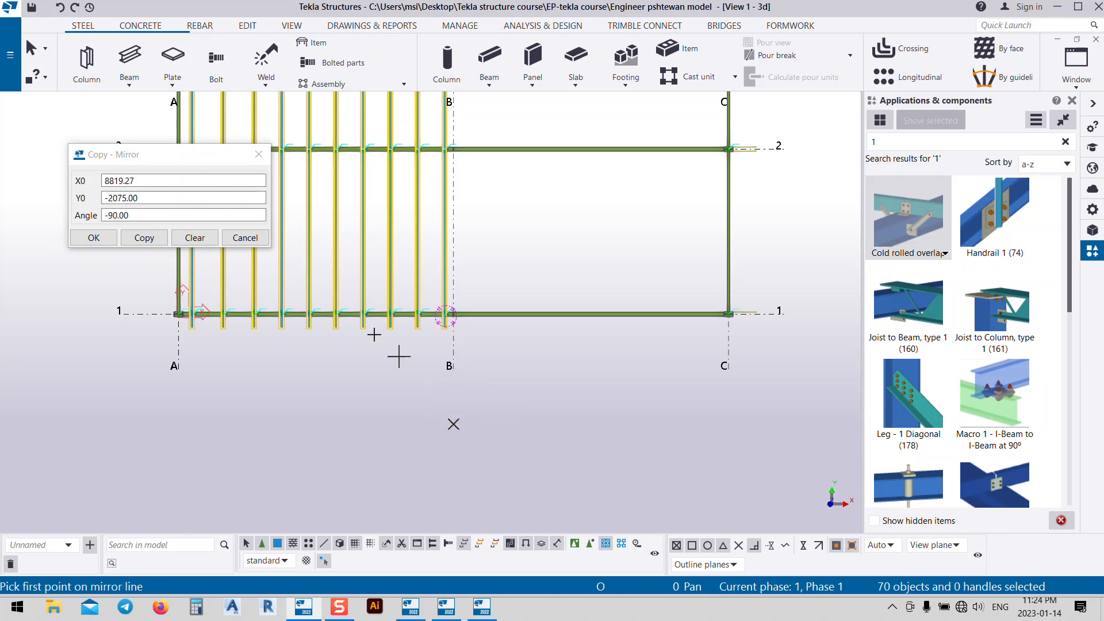
left_click(138, 237)
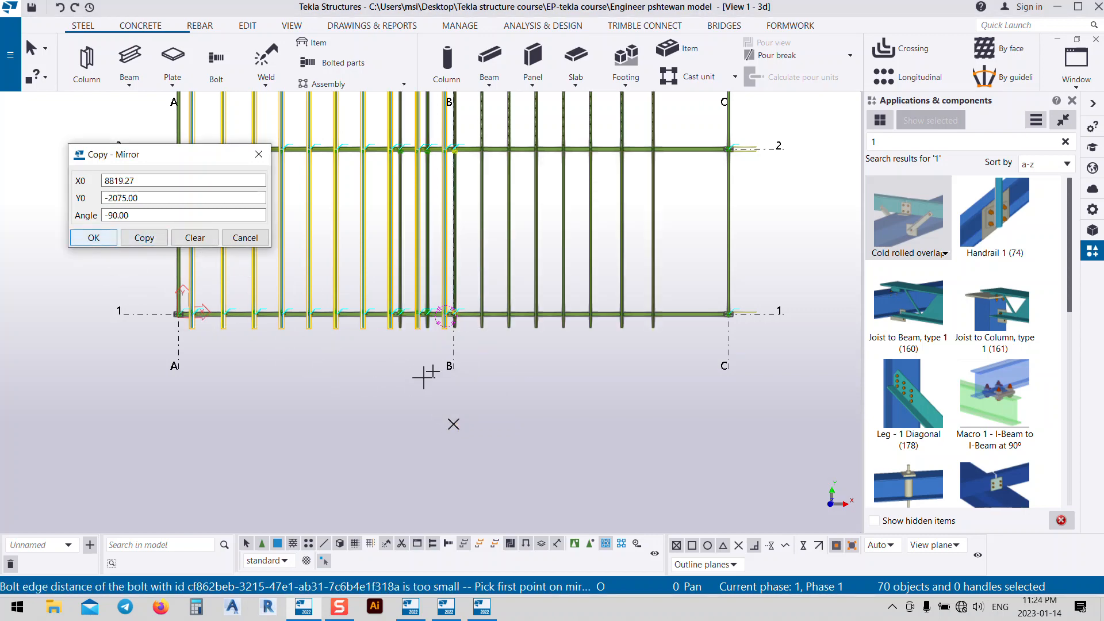
- Inspect the copies near grid line B, then close the mirror command and undo the mirrored purlins
scroll(454, 325, "up", 5)
scroll(464, 299, "up", 2)
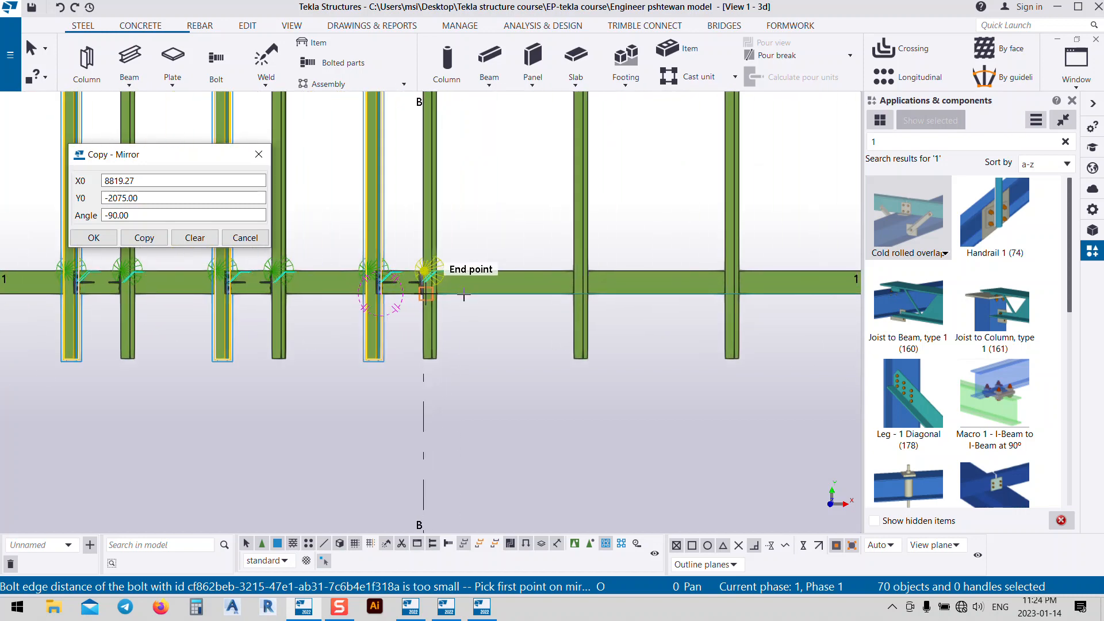
scroll(499, 296, "down", 4)
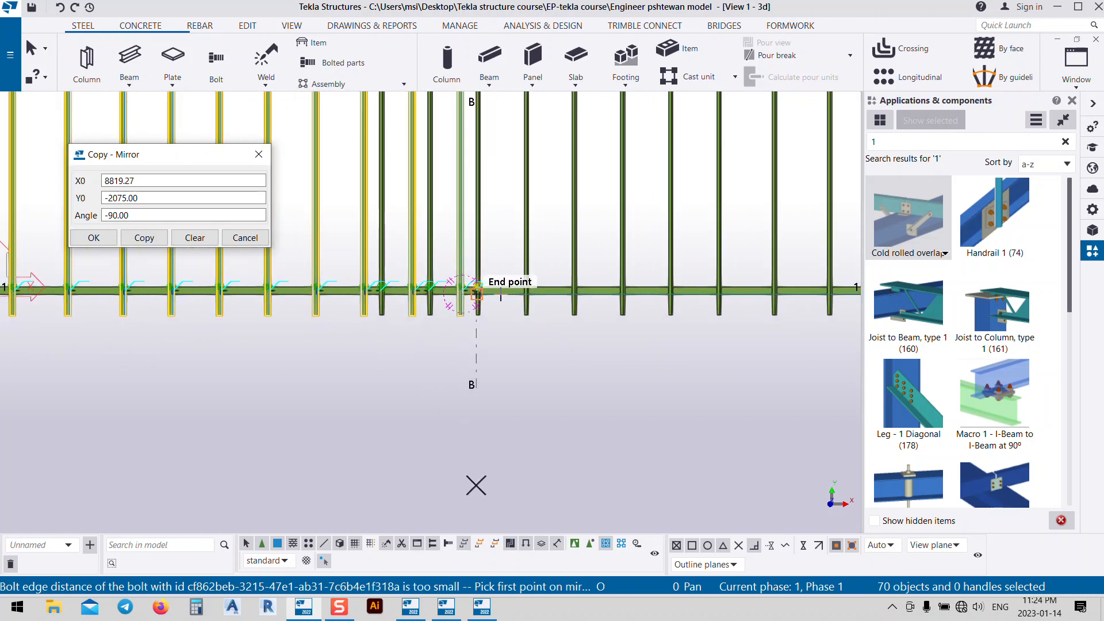
left_click(245, 238)
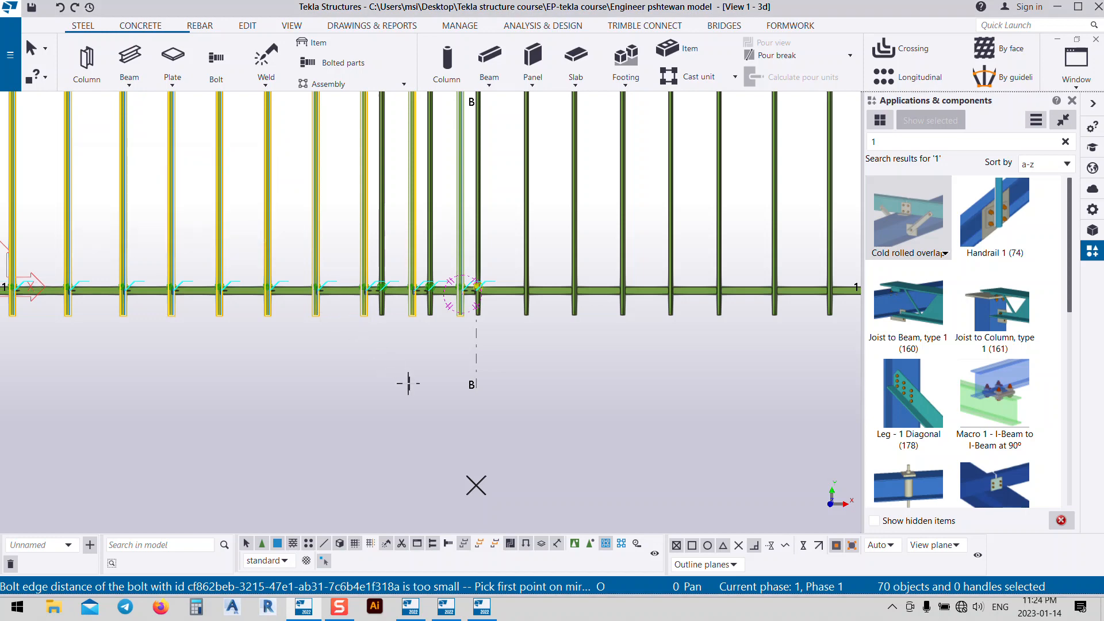
right_click(493, 357)
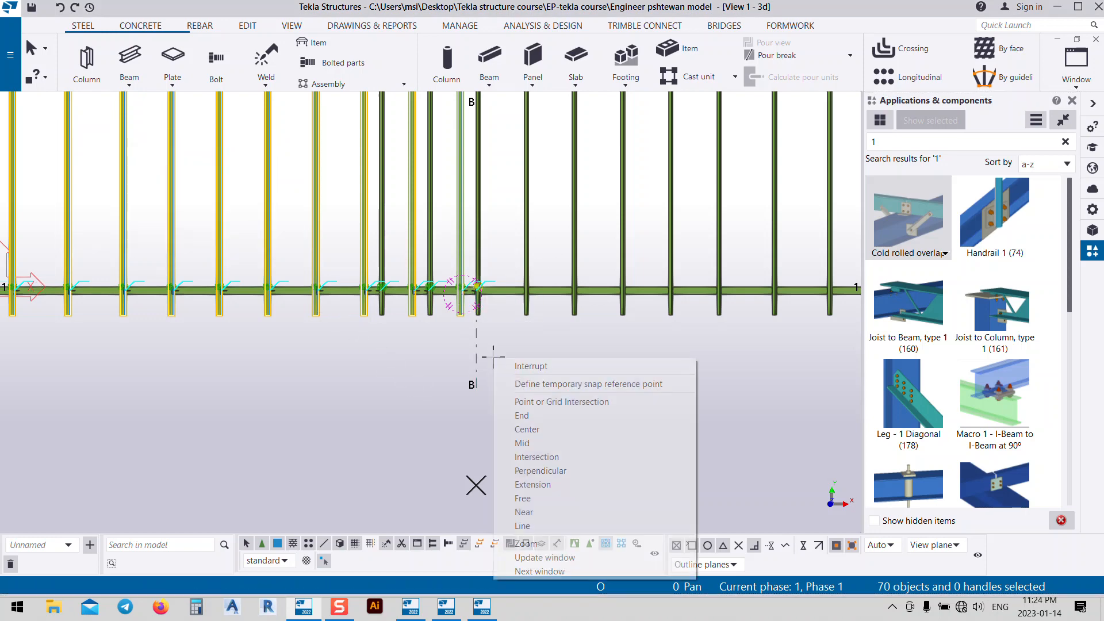
left_click(530, 366)
key("ctrl+z")
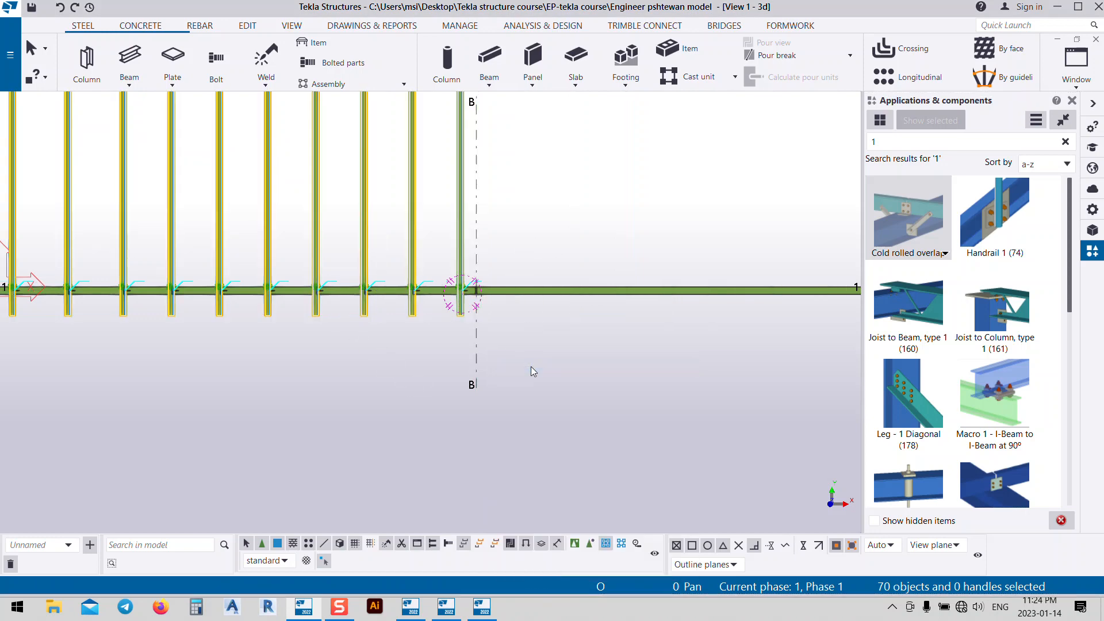
scroll(511, 379, "down", 3)
middle_click_drag(563, 405, 546, 332, "ctrl")
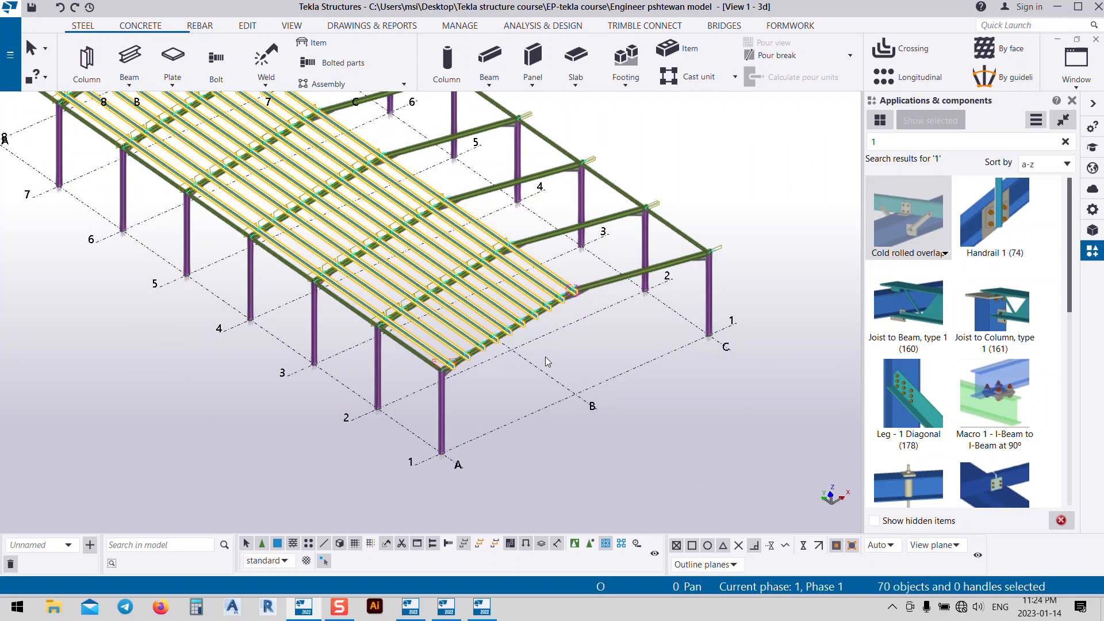
right_click(596, 346)
mouse_move(698, 157)
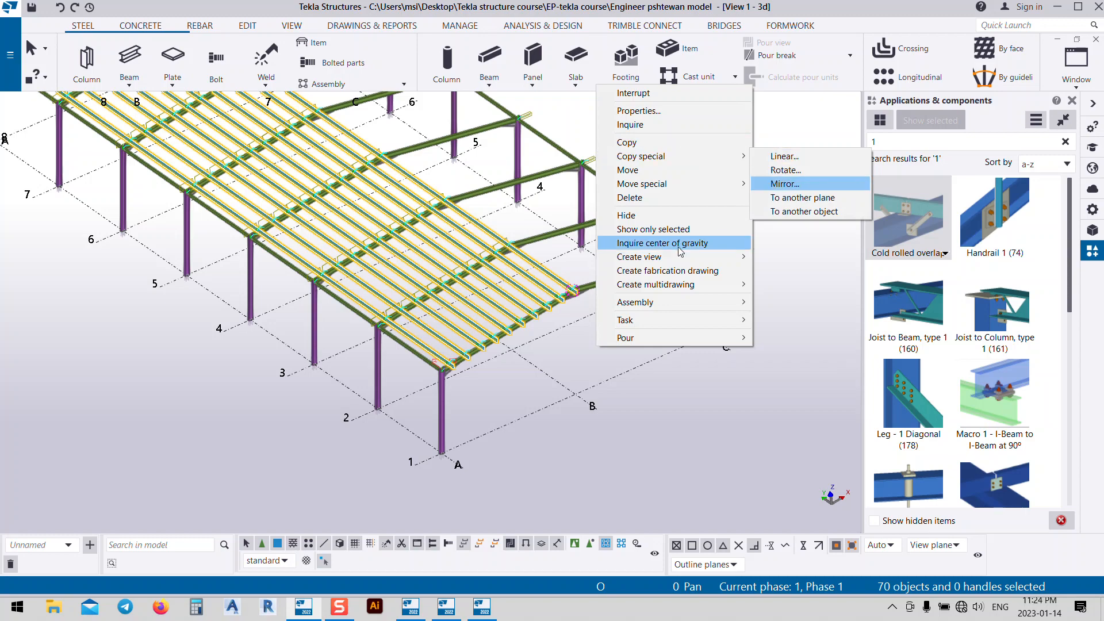
left_click(469, 381)
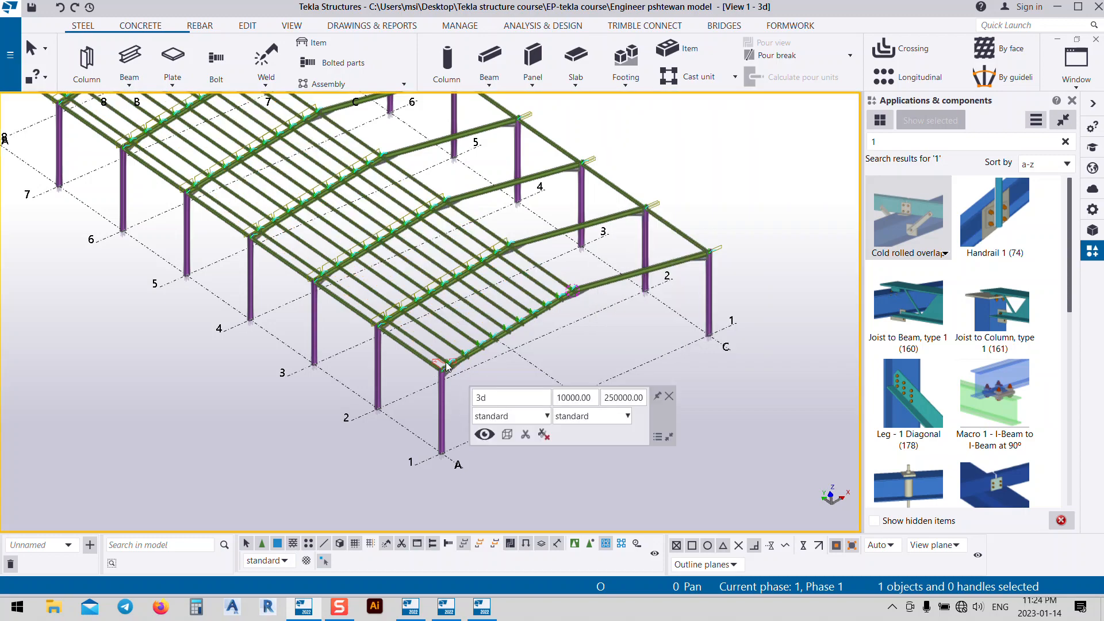
- Set the work plane at base level at the intersection of grid lines B and 1
scroll(417, 353, "up", 6)
middle_click_drag(417, 353, 375, 321)
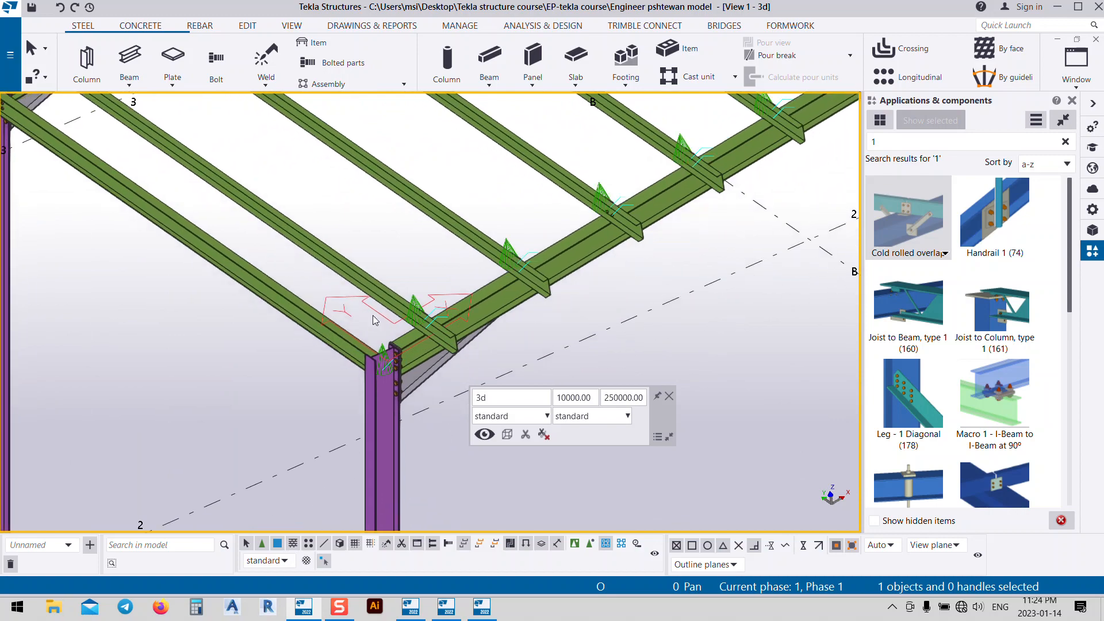
scroll(376, 321, "down", 8)
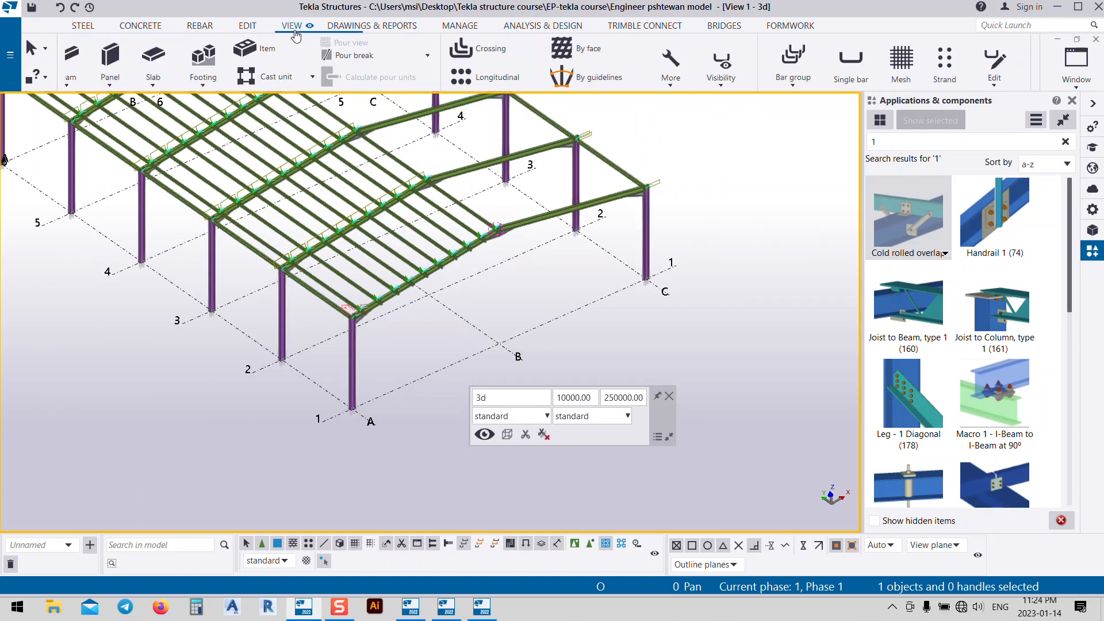
left_click(292, 25)
left_click(398, 62)
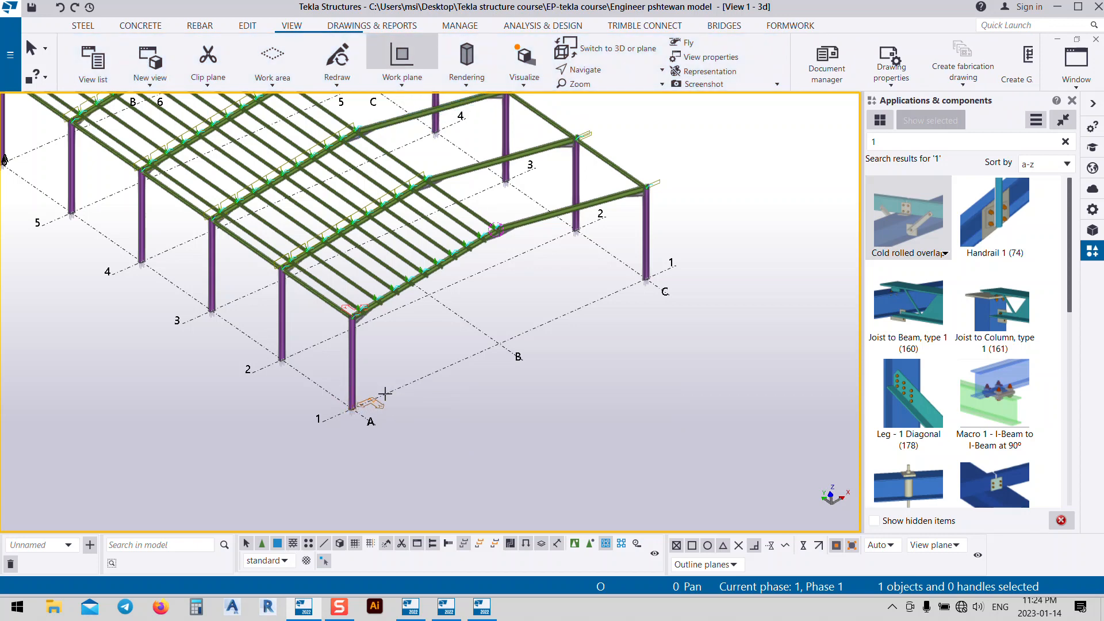
right_click(495, 367)
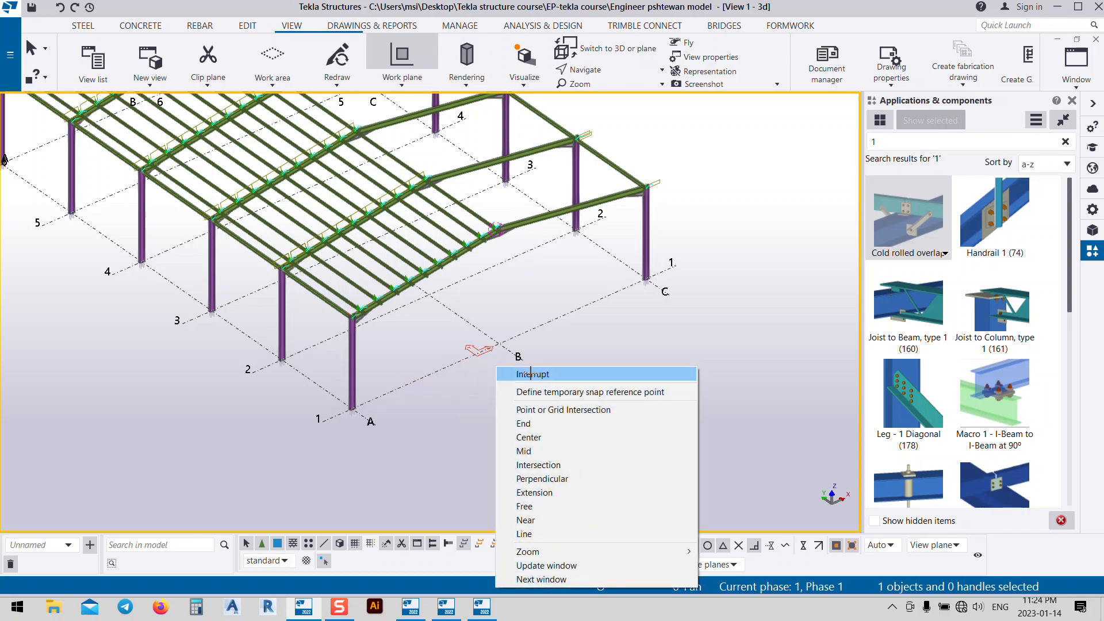
left_click(512, 374)
- In a side view of the frame, select the purlins in the bays between grid lines 1 and 4
middle_click_drag(498, 325, 643, 374)
scroll(593, 310, "up", 2)
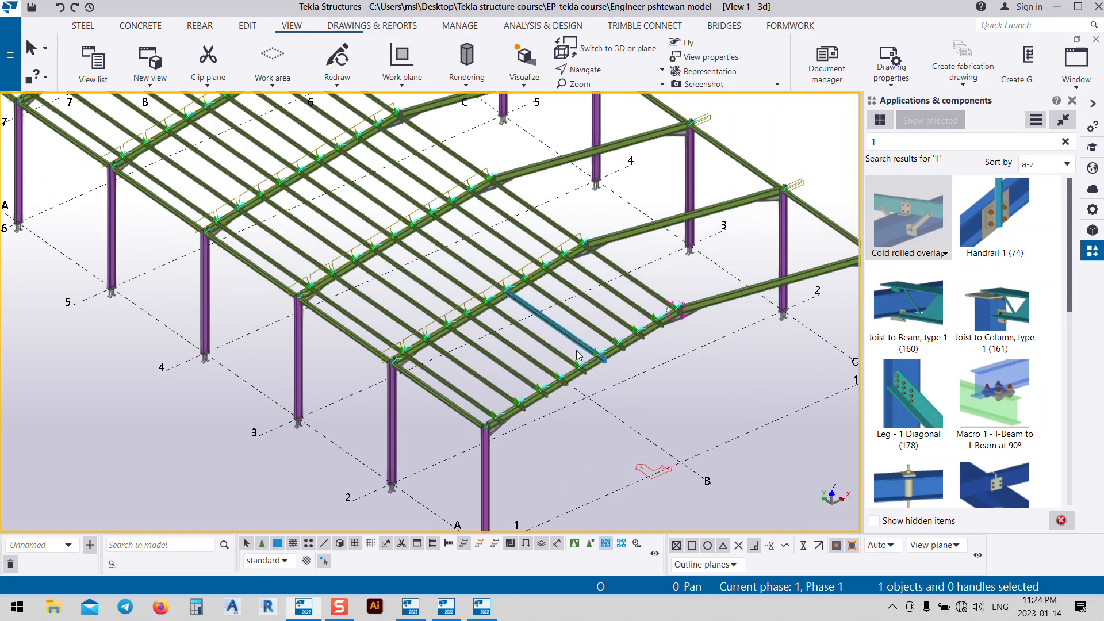
middle_click_drag(499, 430, 658, 354, "ctrl")
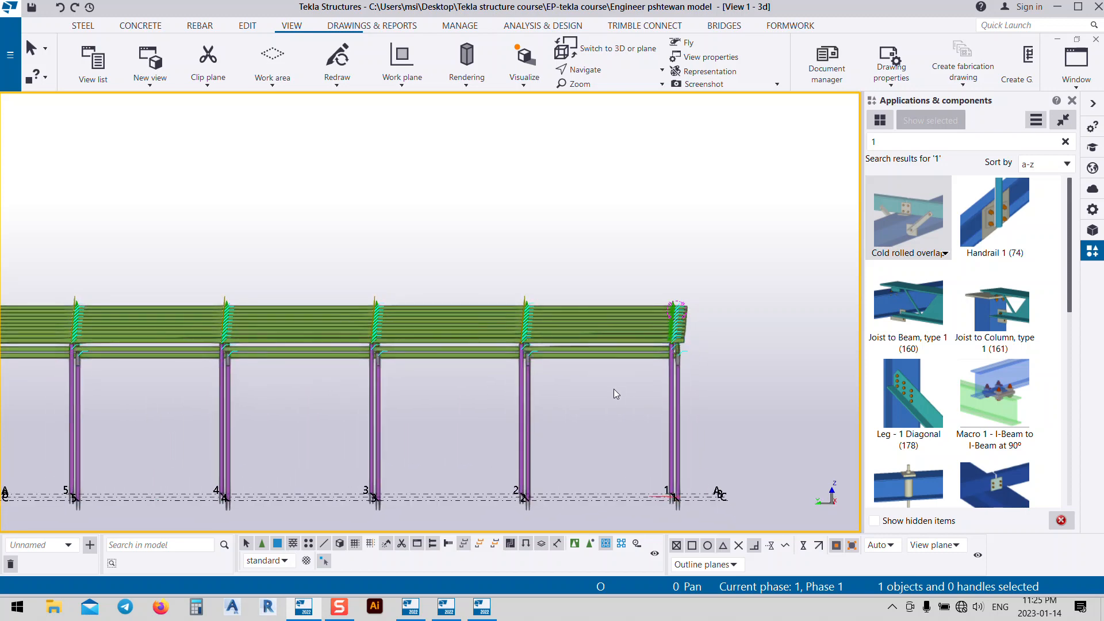
scroll(612, 332, "up", 4)
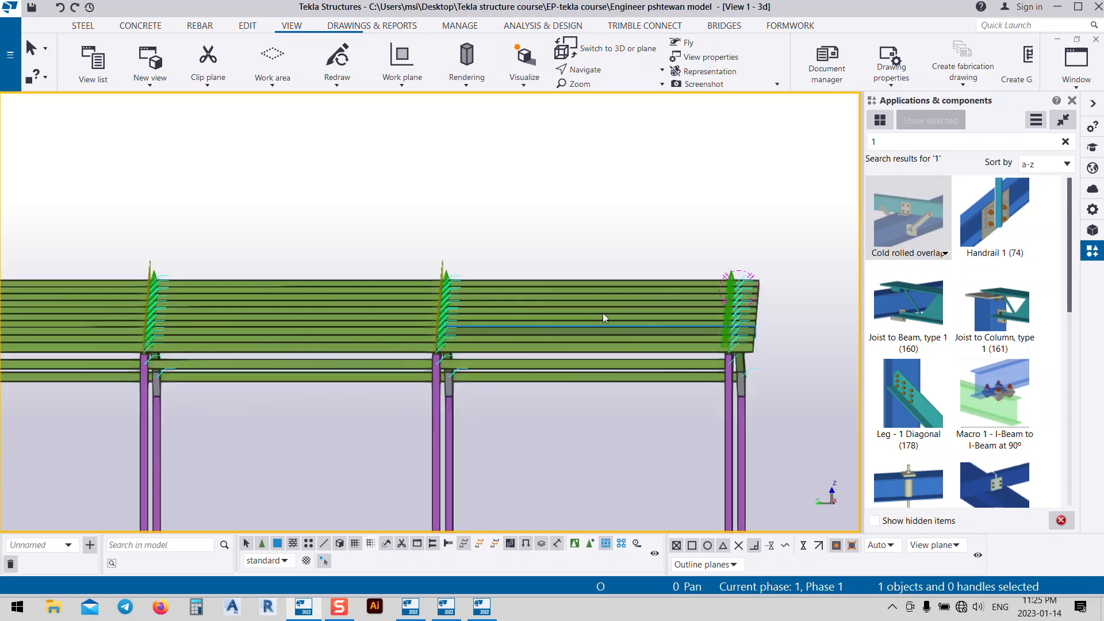
left_click(560, 358)
left_click_drag(296, 353, 292, 355, "ctrl")
middle_click_drag(336, 356, 798, 303)
left_click_drag(388, 303, 388, 301, "ctrl")
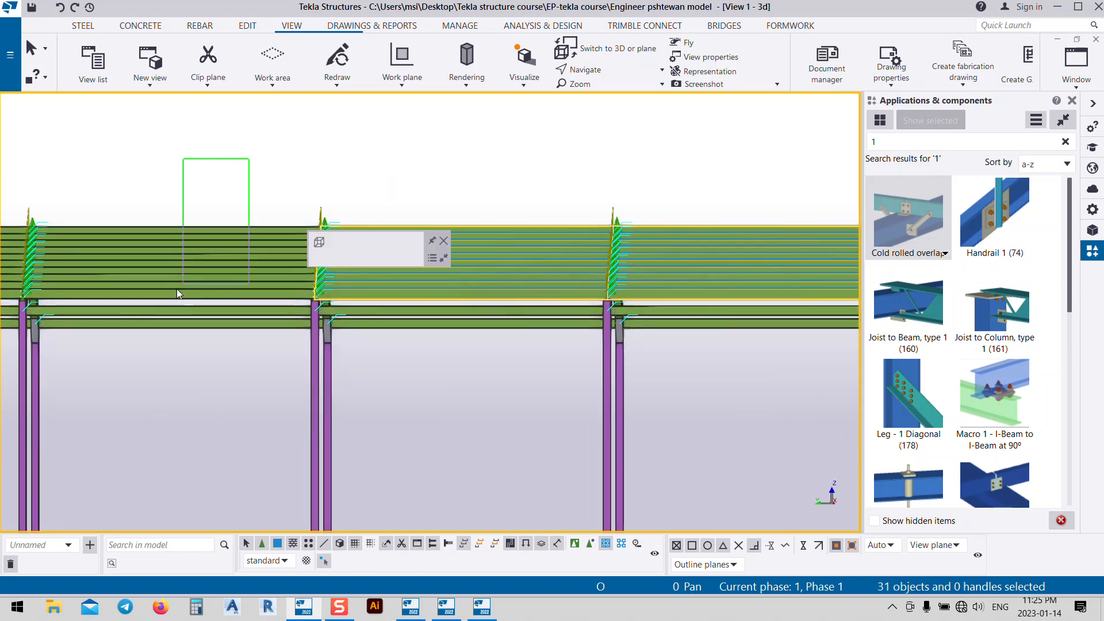
- Add the roof purlins in the remaining bays beyond grid line 4, up to the far end of the frame, to the selection
left_click_drag(177, 288, 161, 302, "ctrl")
middle_click_drag(161, 301, 581, 224)
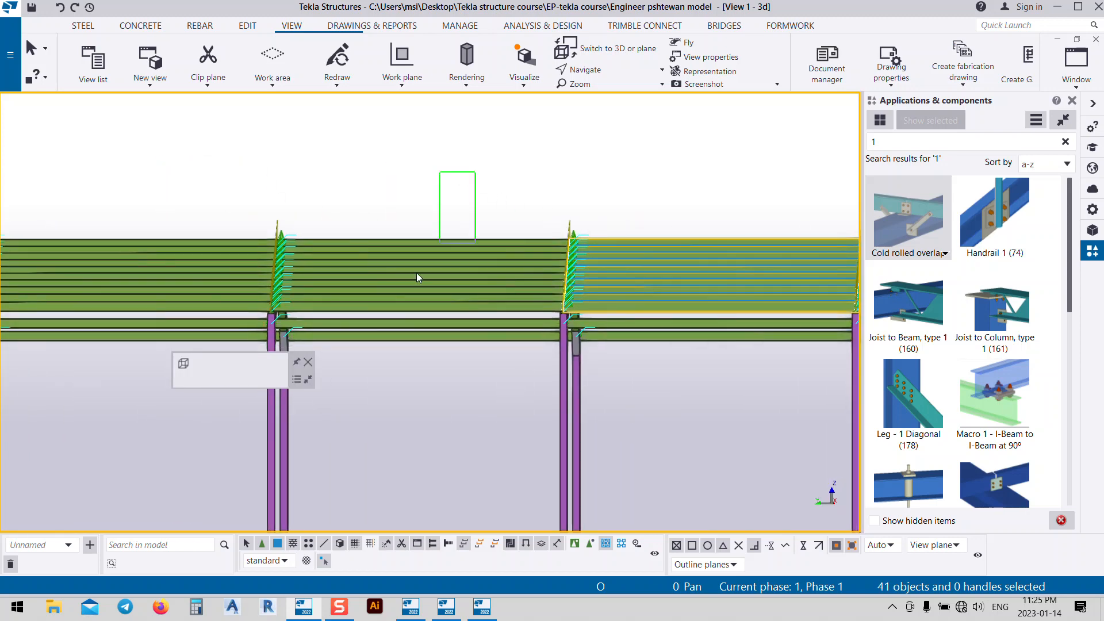
left_click_drag(374, 320, 323, 305, "ctrl")
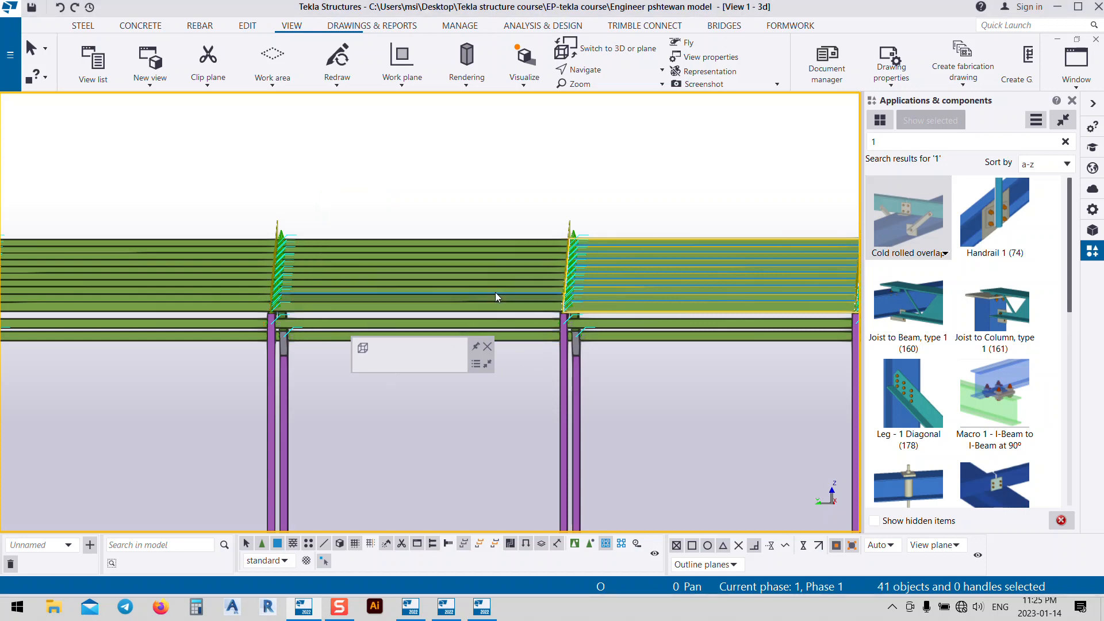
middle_click_drag(495, 292, 760, 261)
scroll(710, 250, "up", 4)
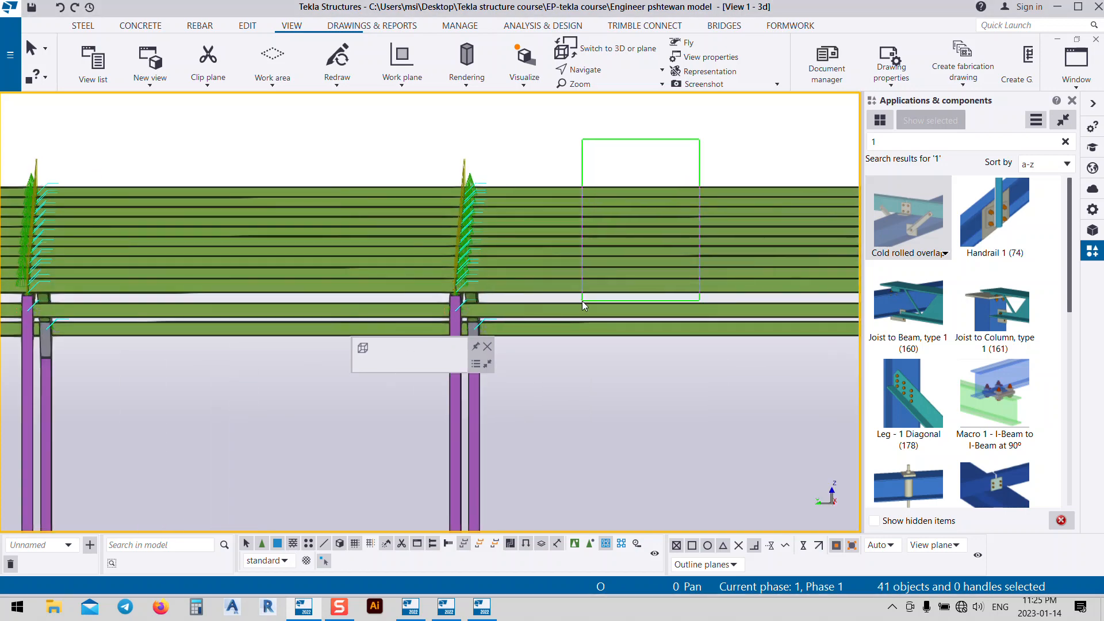
left_click_drag(582, 301, 581, 301, "shift")
left_click_drag(218, 310, 208, 297, "shift")
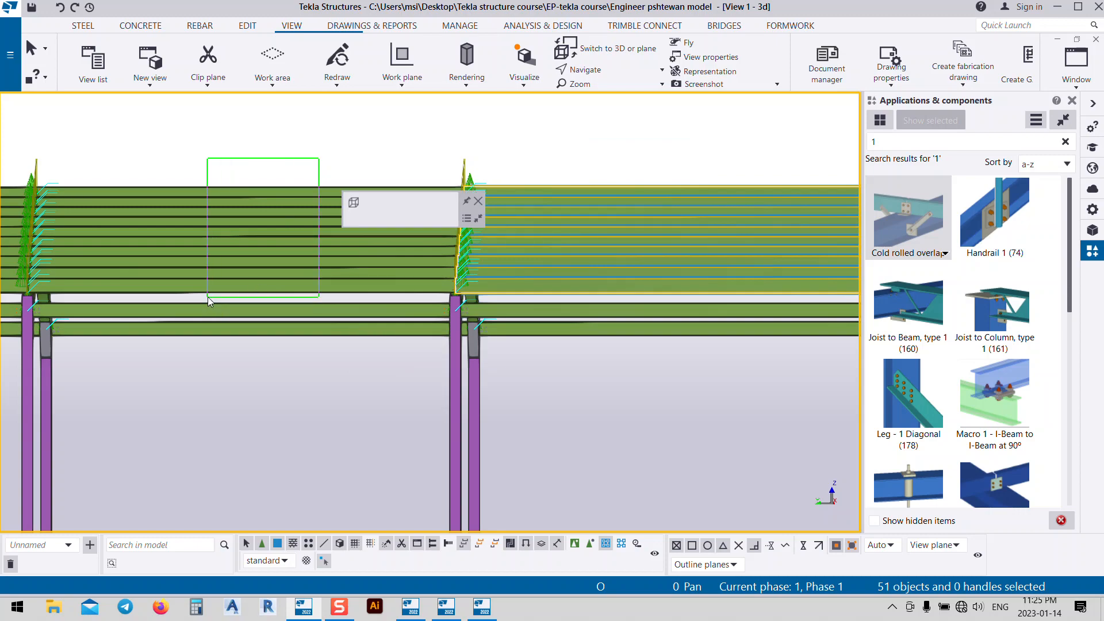
middle_click_drag(386, 292, 646, 332)
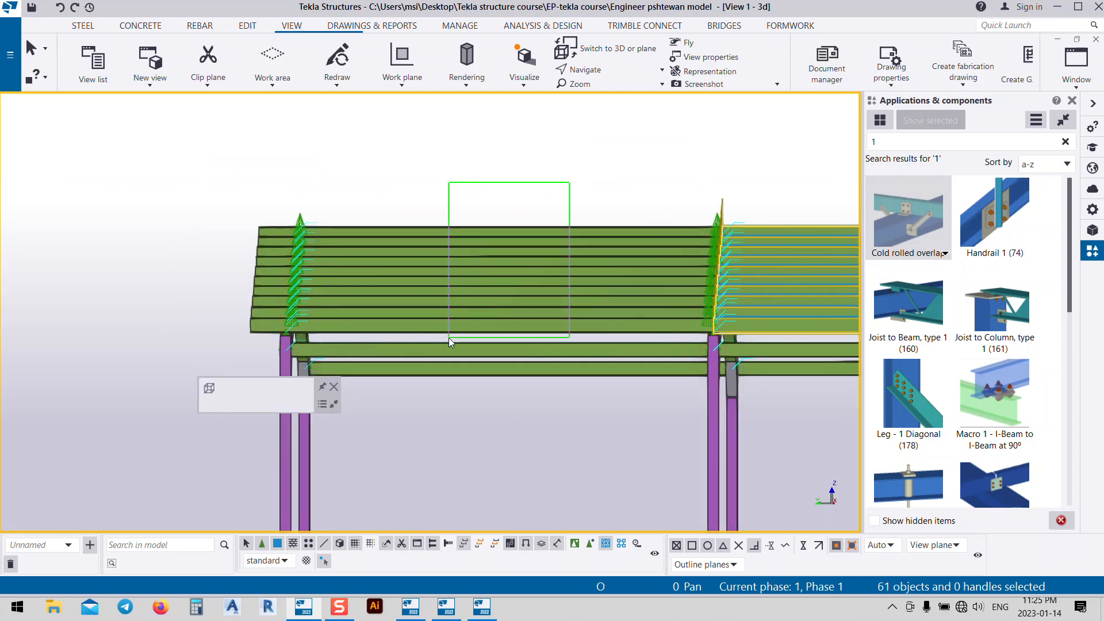
left_click_drag(449, 336, 447, 337, "shift")
- Mirror-copy all selected purlins about a mirror line picked along grid line B, then end the mirror command
scroll(249, 192, "down", 8)
middle_click_drag(658, 243, 604, 333, "ctrl")
middle_click_drag(779, 244, 499, 262)
scroll(603, 302, "up", 5)
scroll(539, 223, "up", 6)
right_click(498, 150)
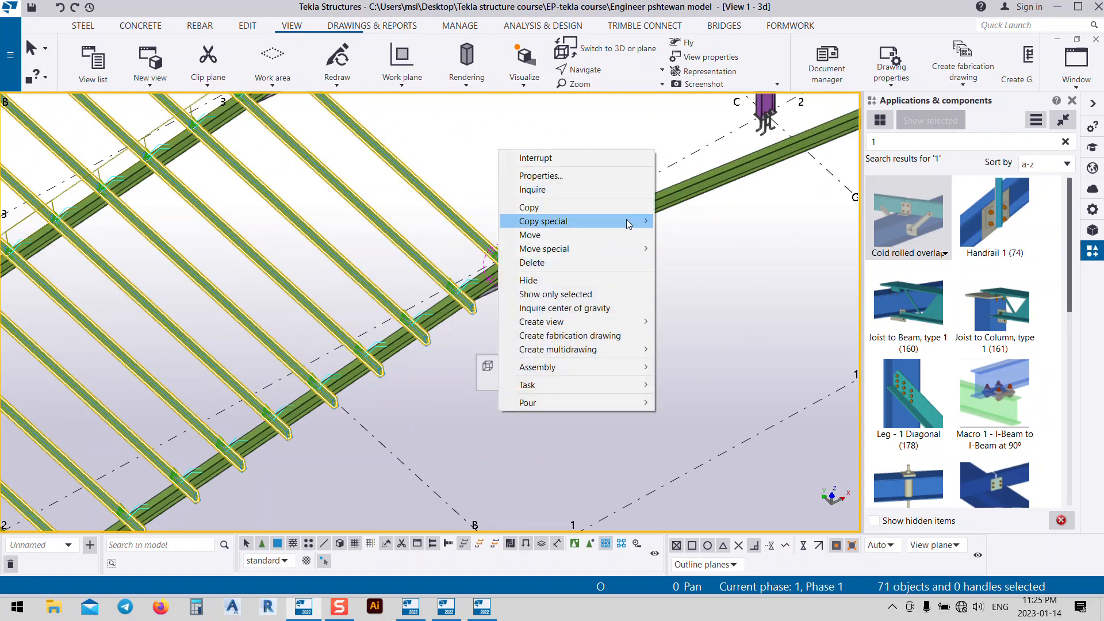
mouse_move(629, 224)
left_click(687, 249)
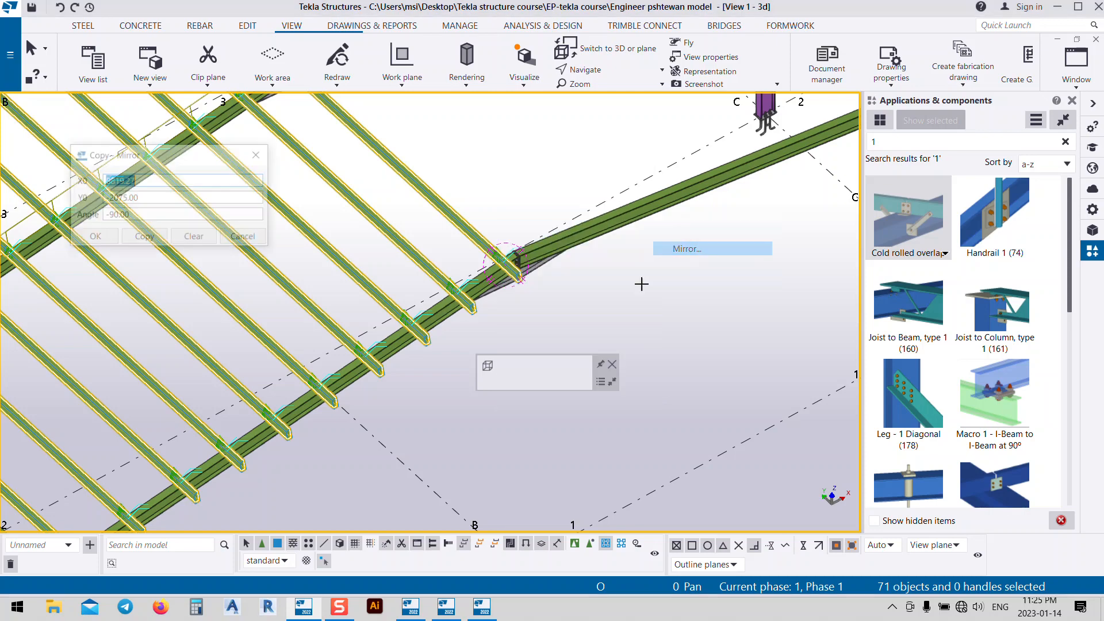
scroll(525, 239, "up", 6)
scroll(531, 237, "up", 5)
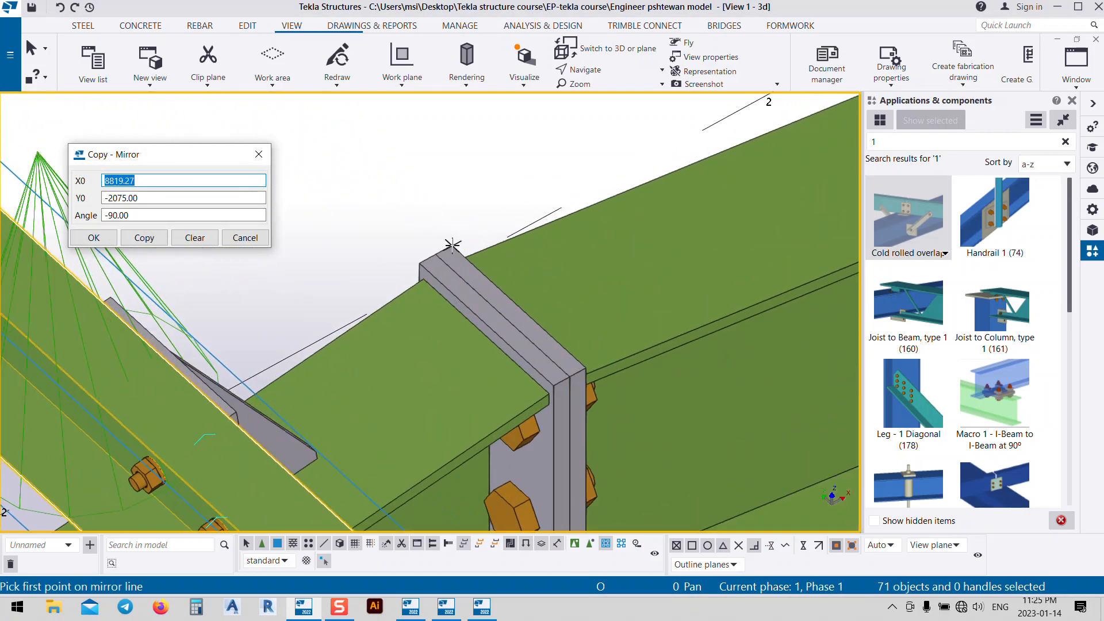
scroll(433, 253, "down", 10)
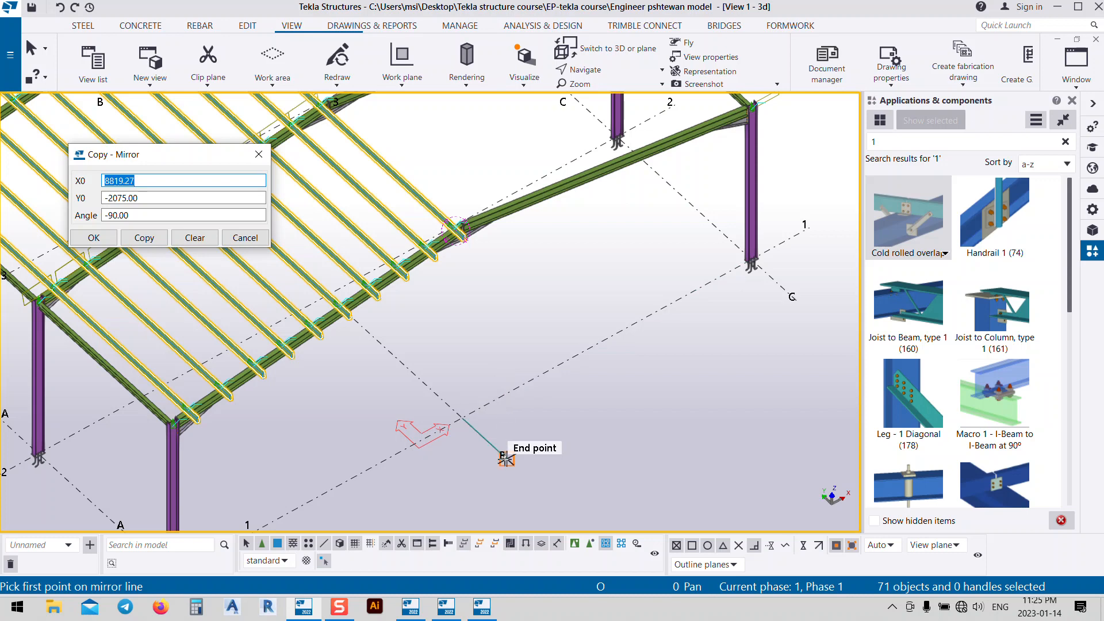
left_click(506, 459)
left_click(551, 499)
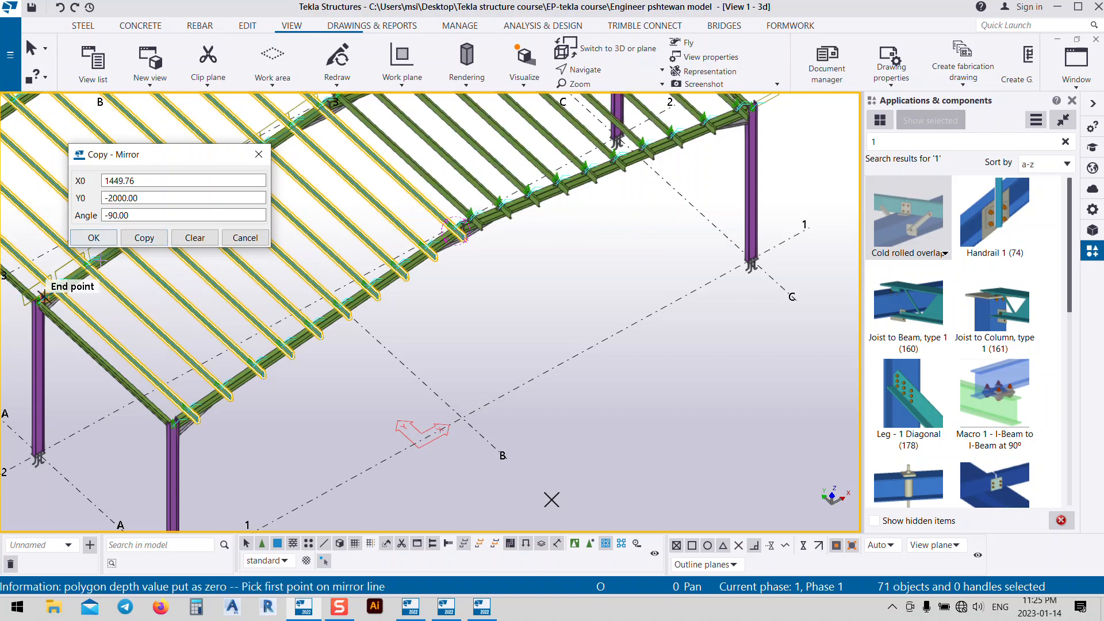
left_click(94, 239)
middle_click_drag(356, 352, 477, 456)
right_click(908, 326)
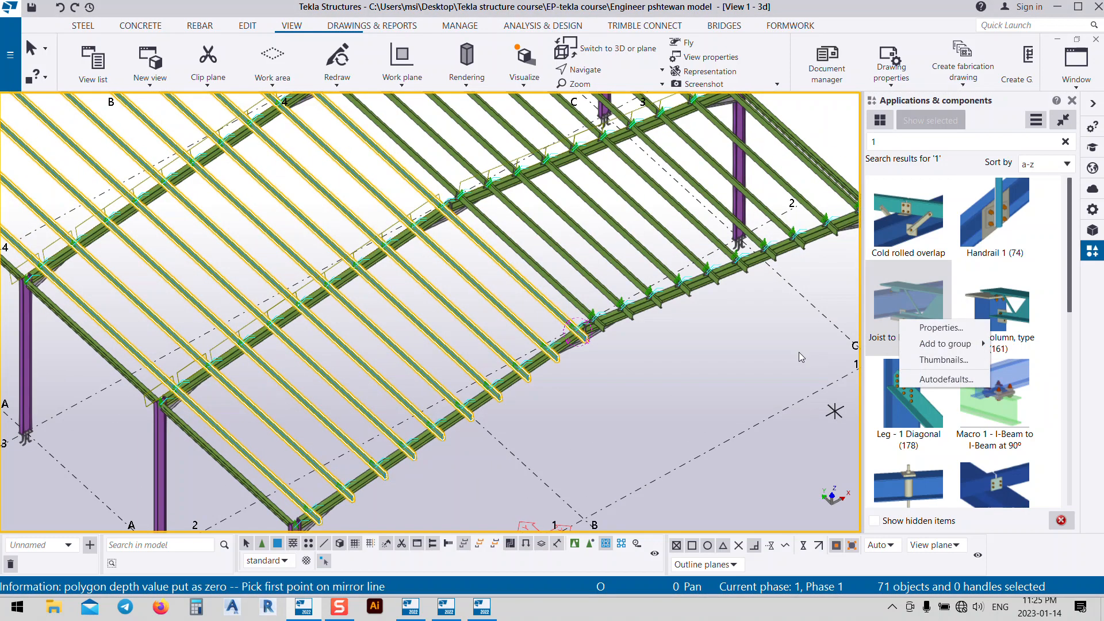
right_click(811, 362)
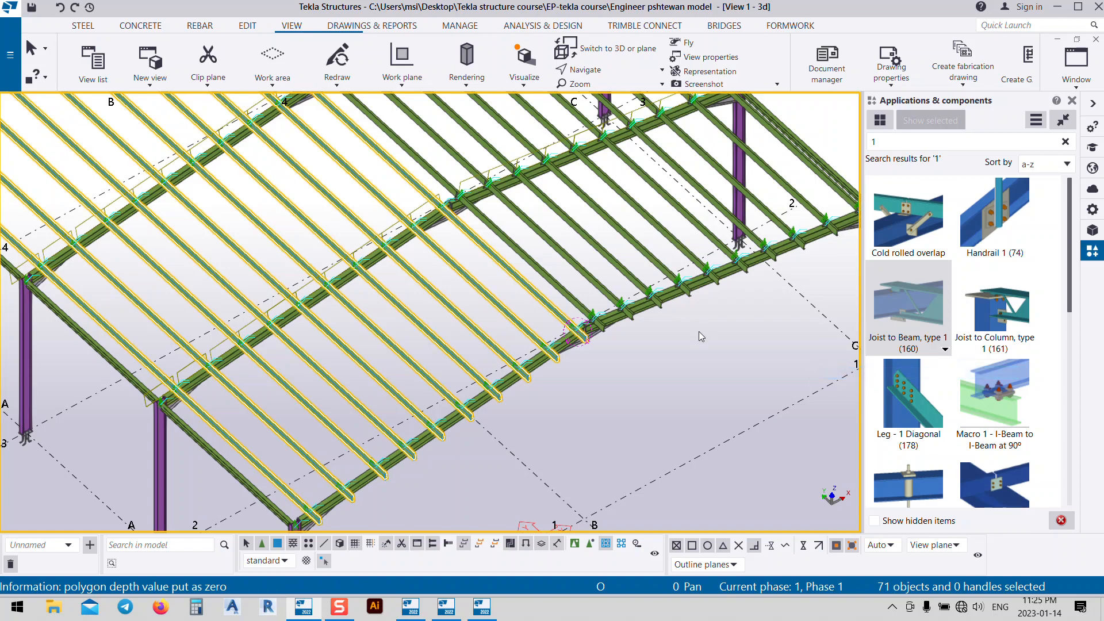
- Examine the mirrored purlins and their cleats at the ridge on grid line B and along the roof slope
left_click(540, 300)
scroll(540, 304, "up", 4)
middle_click_drag(555, 271, 462, 221)
scroll(487, 193, "up", 5)
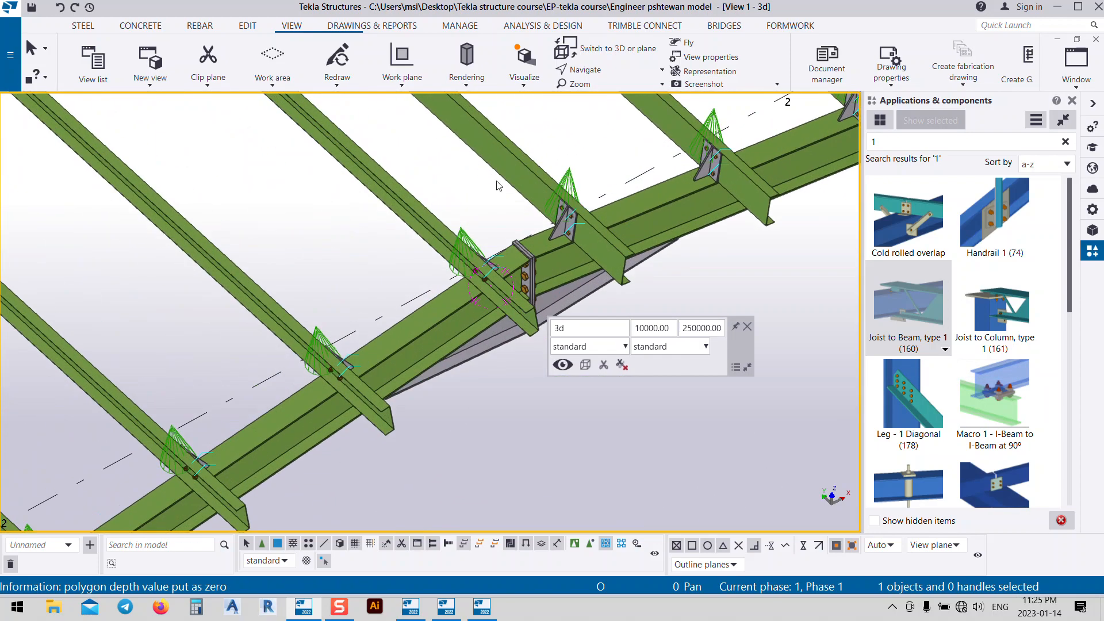
middle_click_drag(551, 257, 338, 176, "ctrl")
scroll(338, 176, "down", 12)
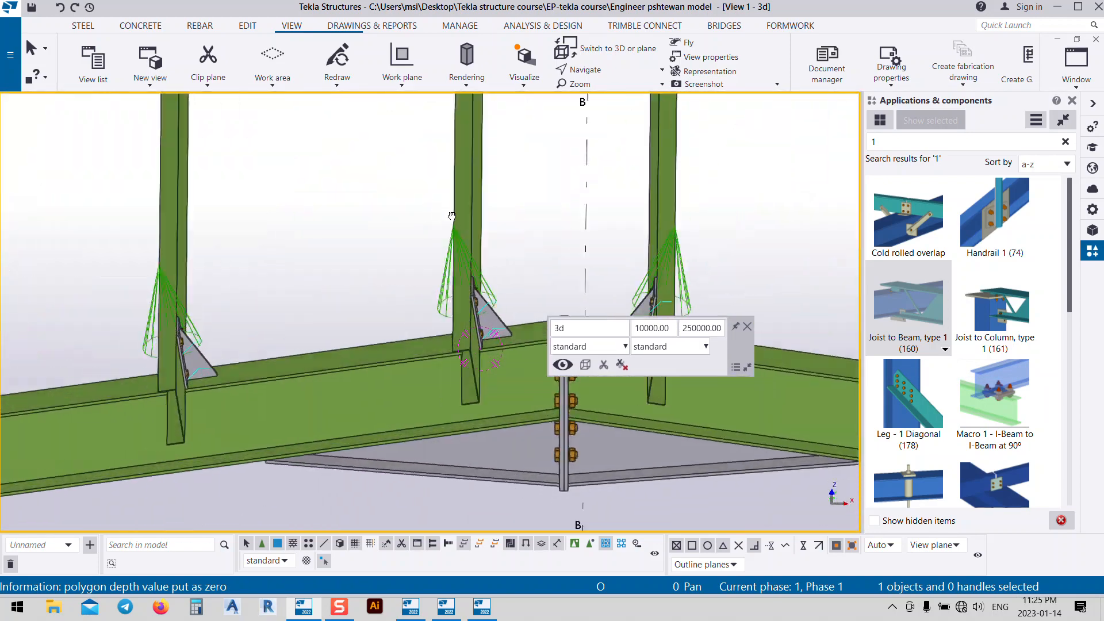
middle_click_drag(455, 344, 514, 332, "ctrl")
scroll(364, 329, "up", 3)
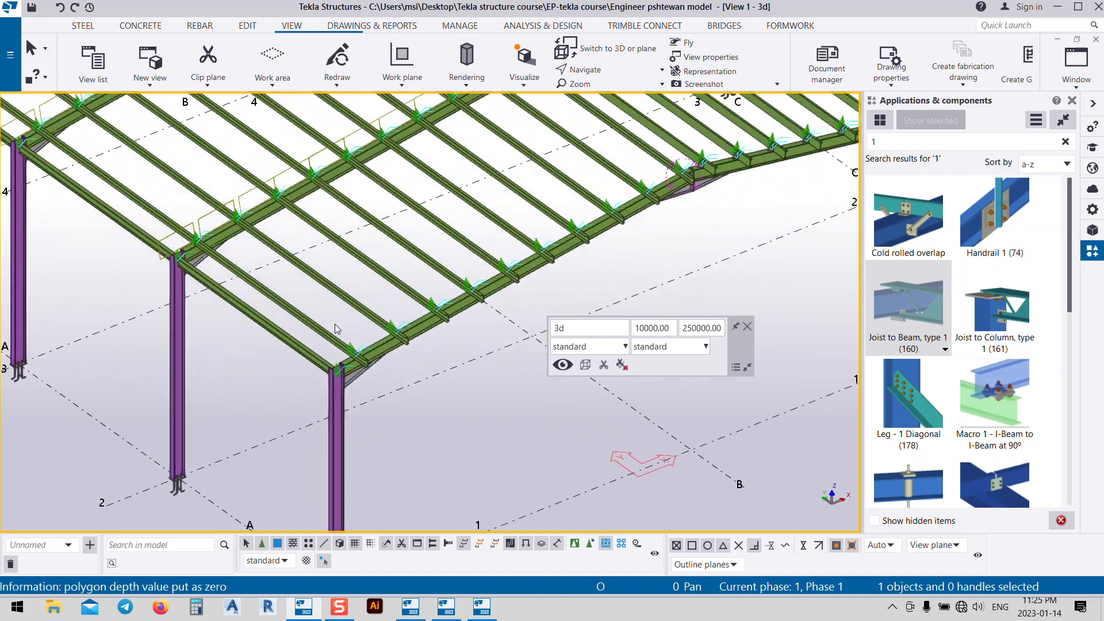
middle_click_drag(428, 278, 508, 340)
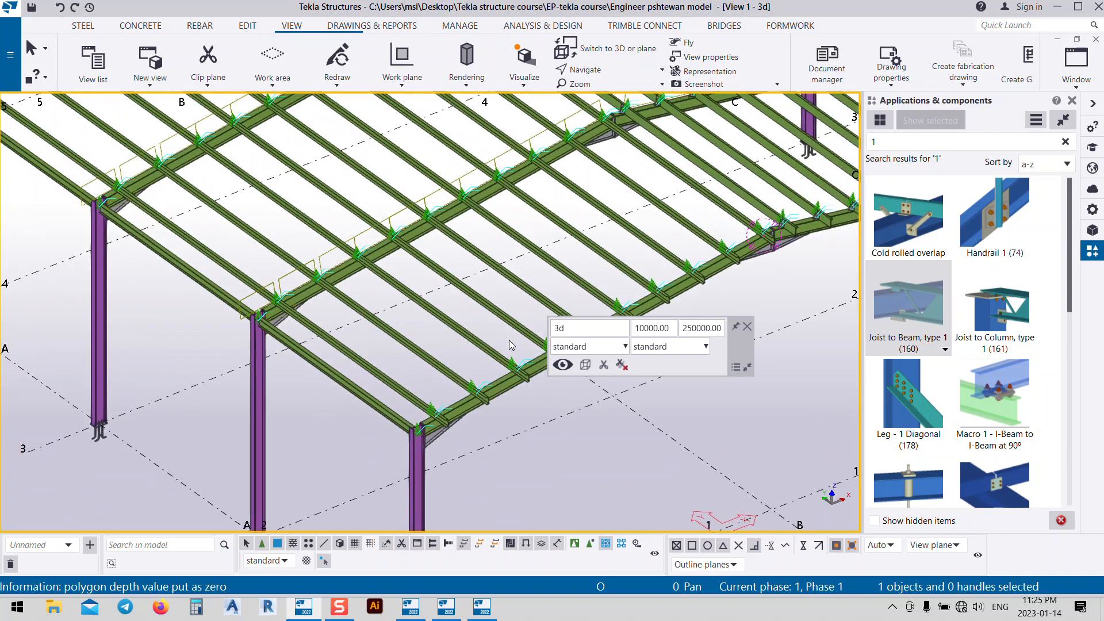
middle_click_drag(353, 379, 312, 359)
middle_click_drag(422, 300, 402, 331)
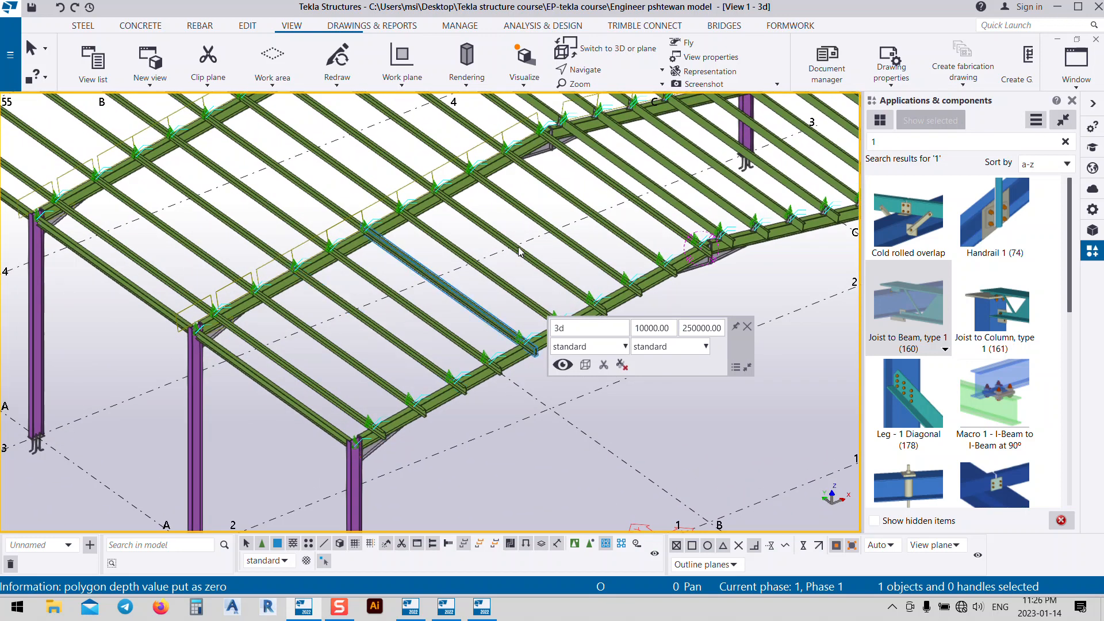
- Search the component catalog for "sag" and start the Sag rods (S54) component
left_click_drag(906, 143, 807, 165)
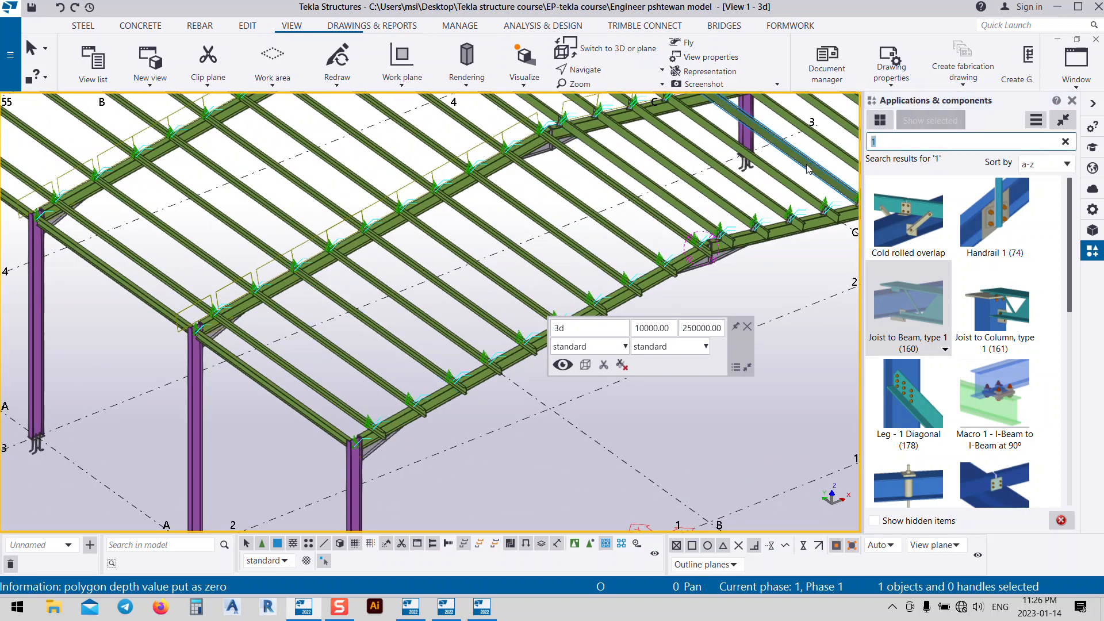
type("sag")
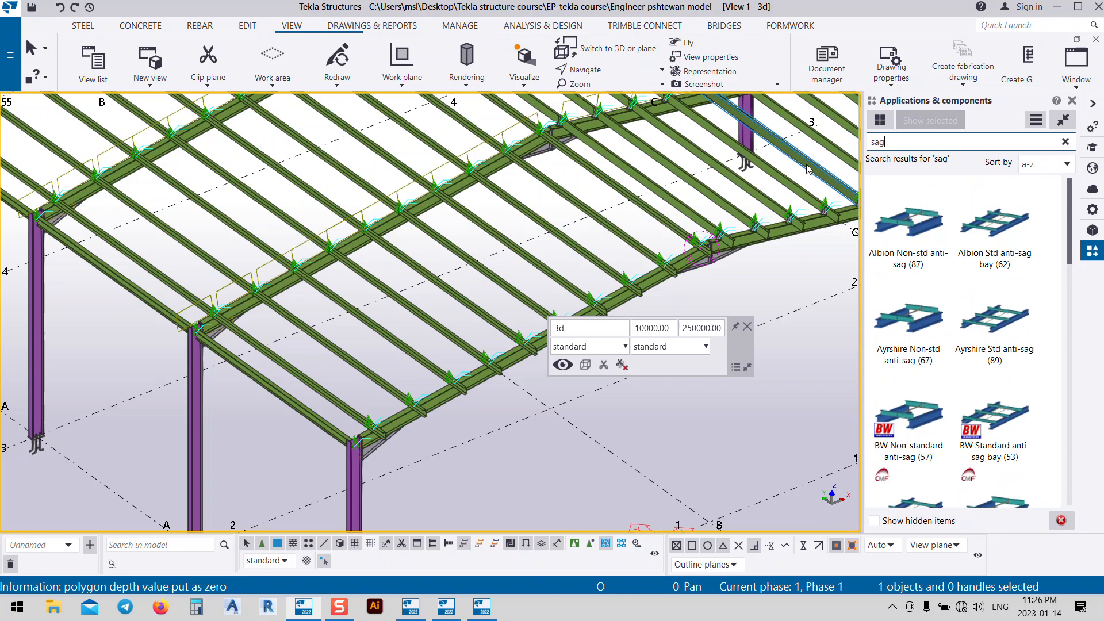
scroll(998, 341, "down", 8)
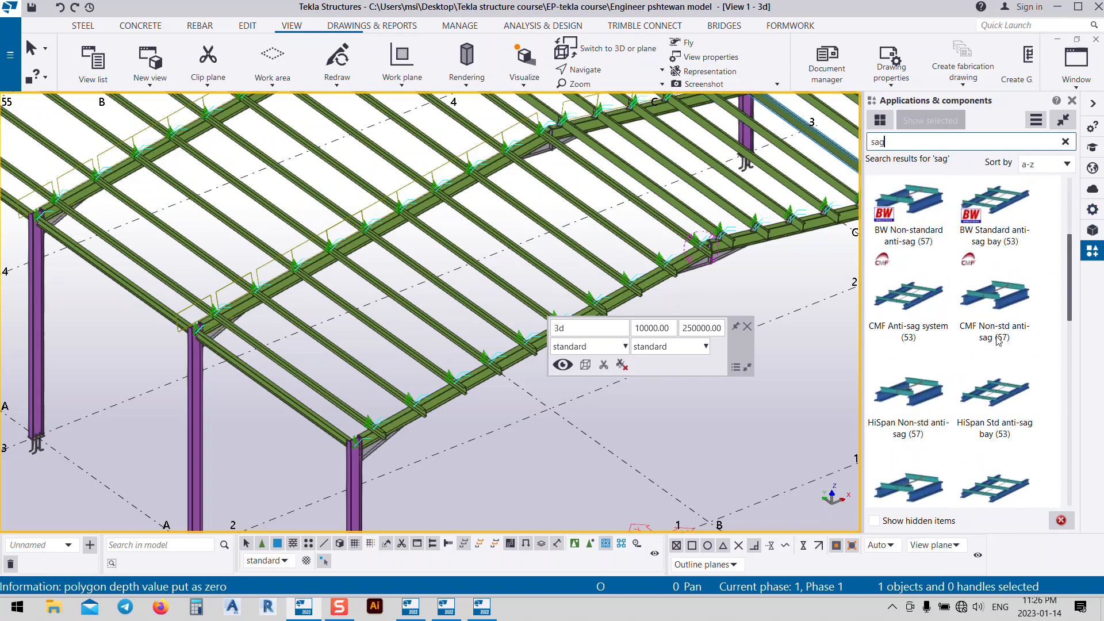
left_click(1014, 466)
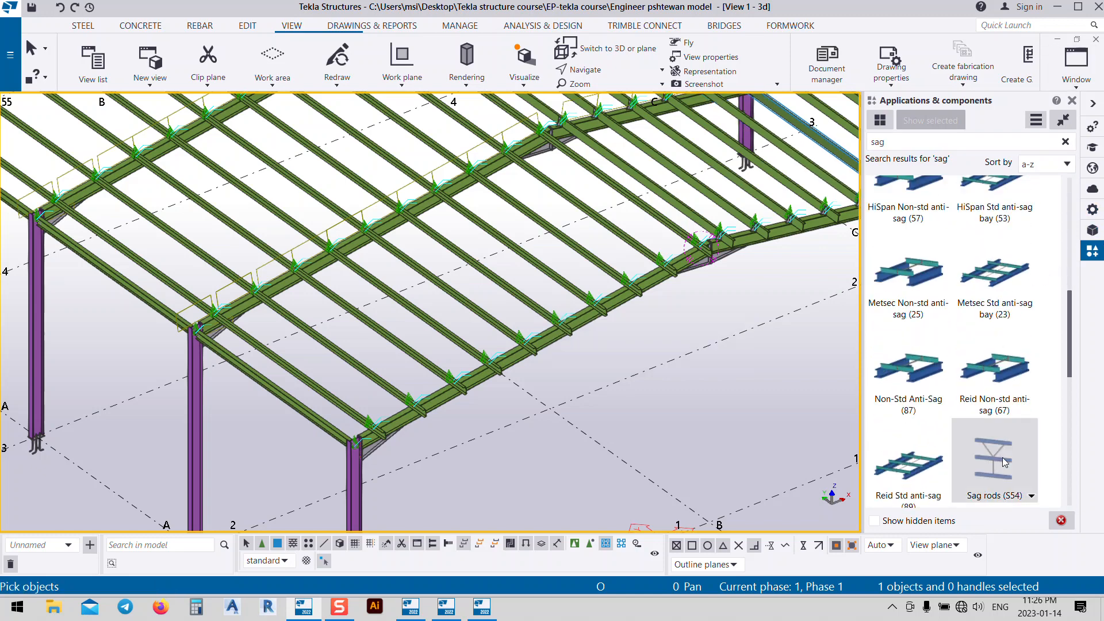
- Create sag rods across the purlins between grid lines 1 and 2, picking them in order from the eave at A to the ridge at B
middle_click_drag(112, 367, 328, 291)
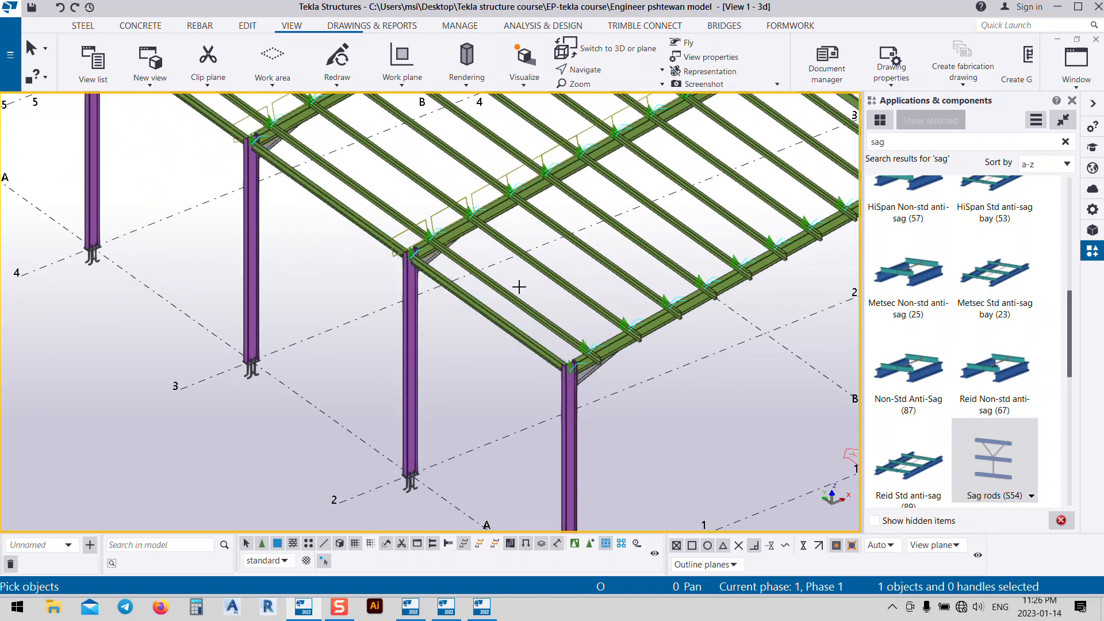
left_click(526, 296)
left_click(551, 278)
left_click(602, 258)
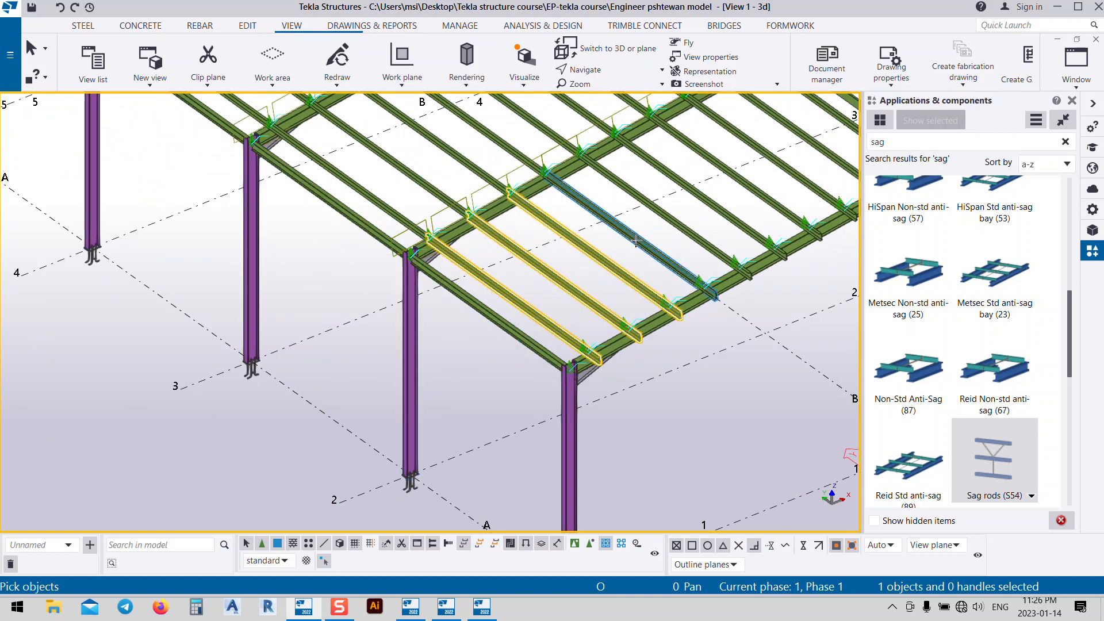
left_click(638, 241)
left_click(673, 223)
left_click(708, 213)
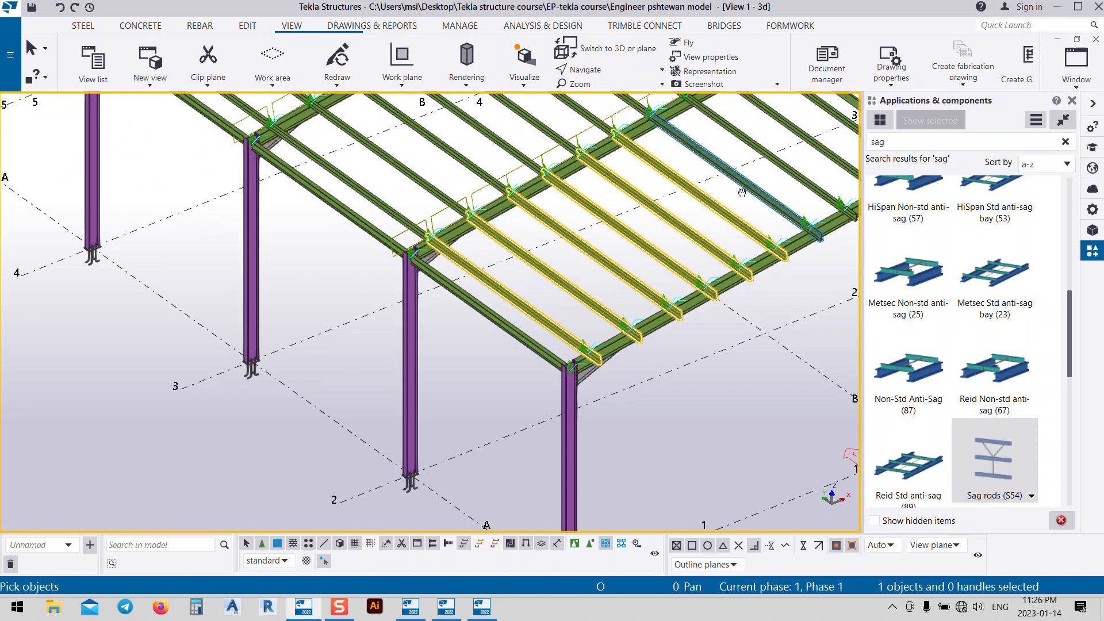
middle_click_drag(709, 214, 512, 333)
scroll(514, 331, "up", 2)
left_click(586, 306)
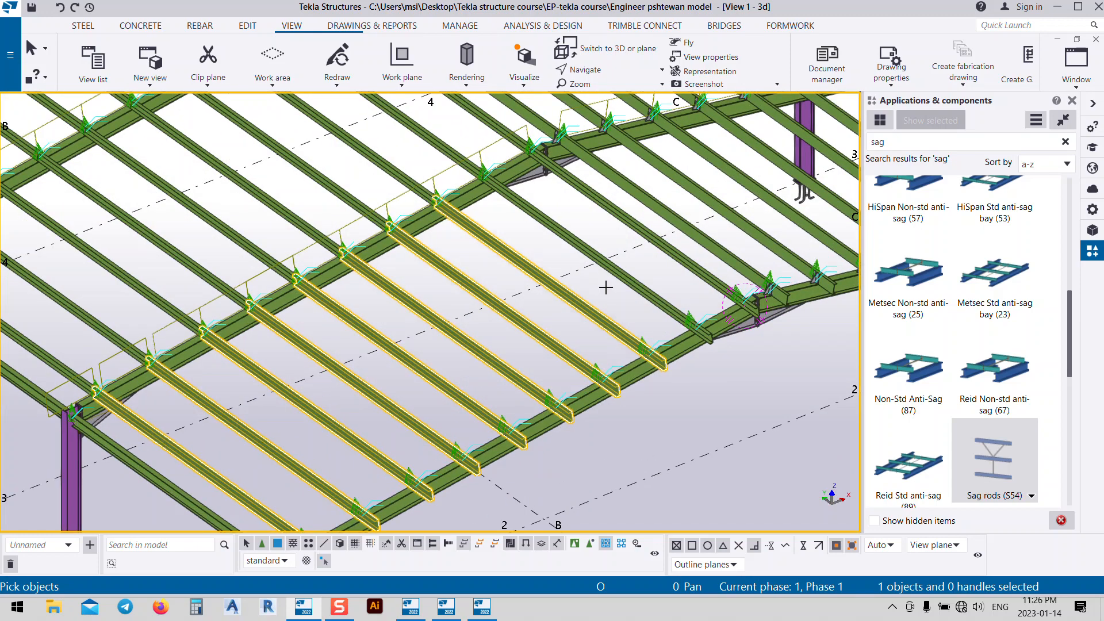
left_click(627, 275)
left_click(665, 254)
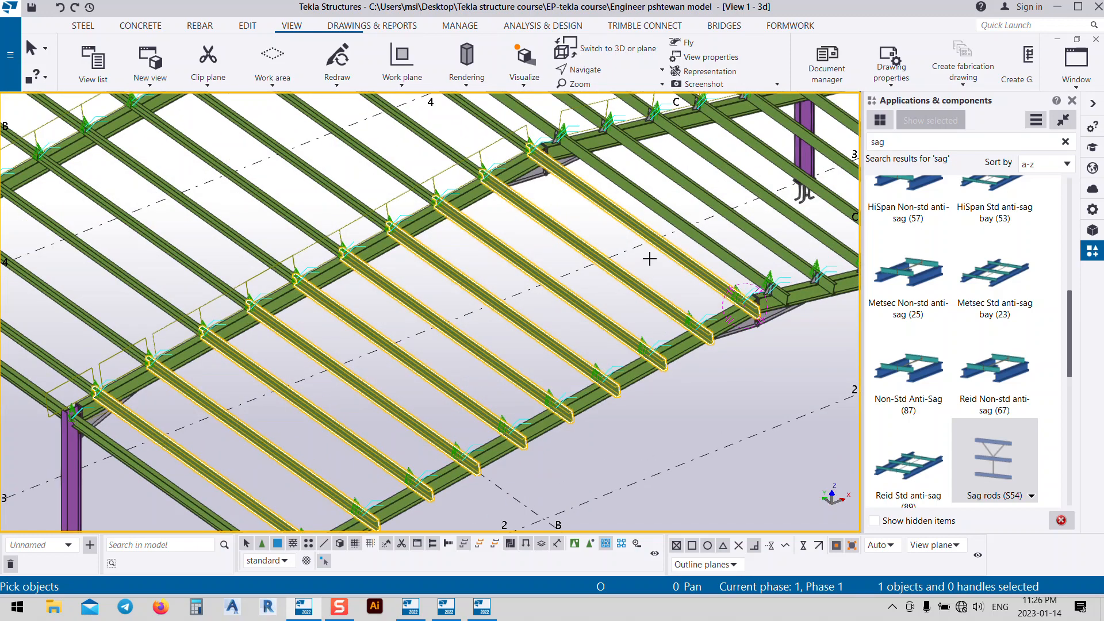
middle_click(649, 259)
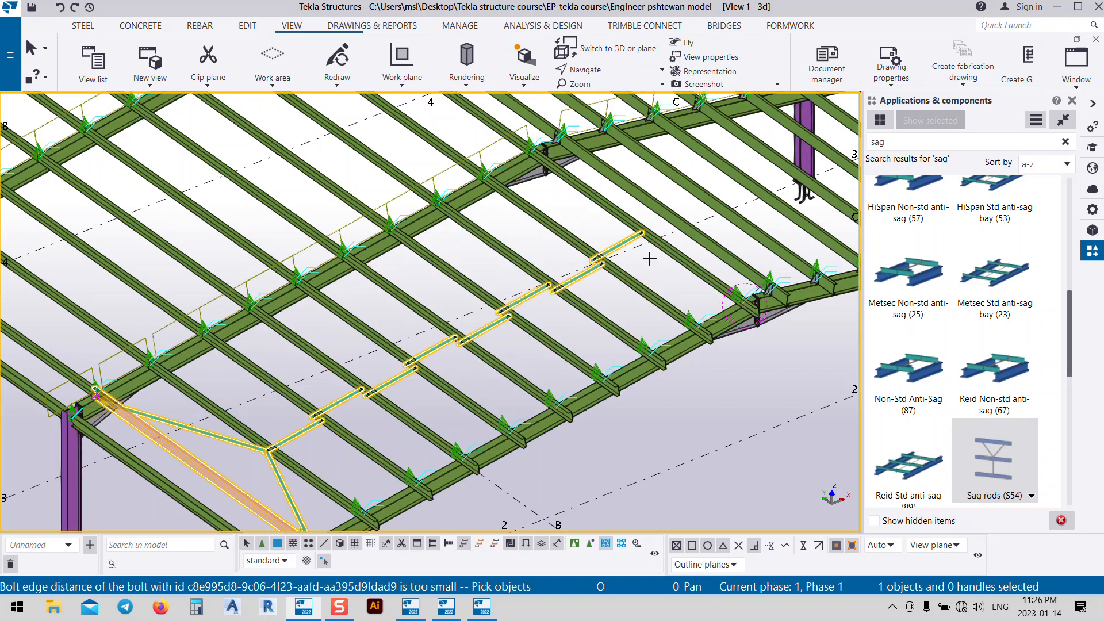
- End the component command, enable component selection, and open the Sag rods (S54) properties of the rods between grid lines 1 and 2
middle_click_drag(469, 375, 463, 247)
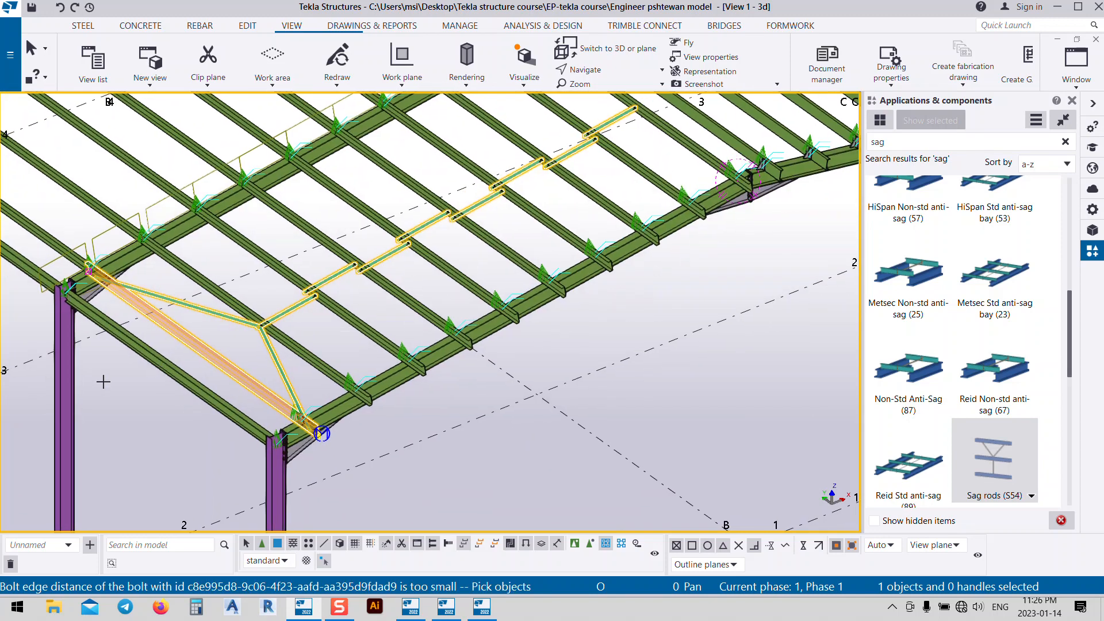
right_click(242, 294)
left_click(242, 294)
double_click(283, 312)
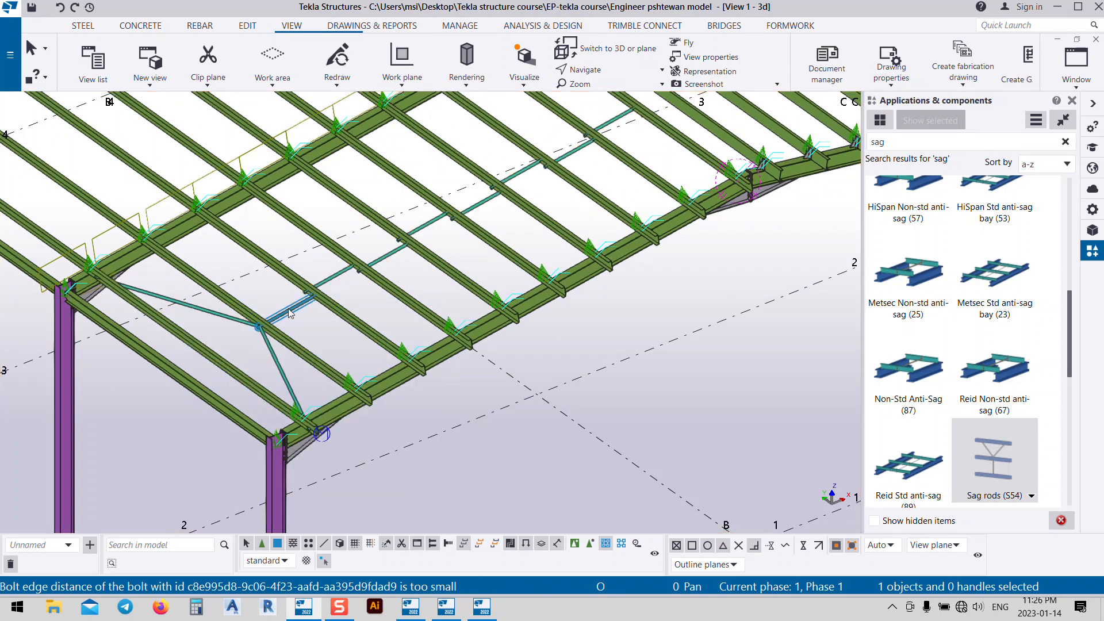
left_click(575, 545)
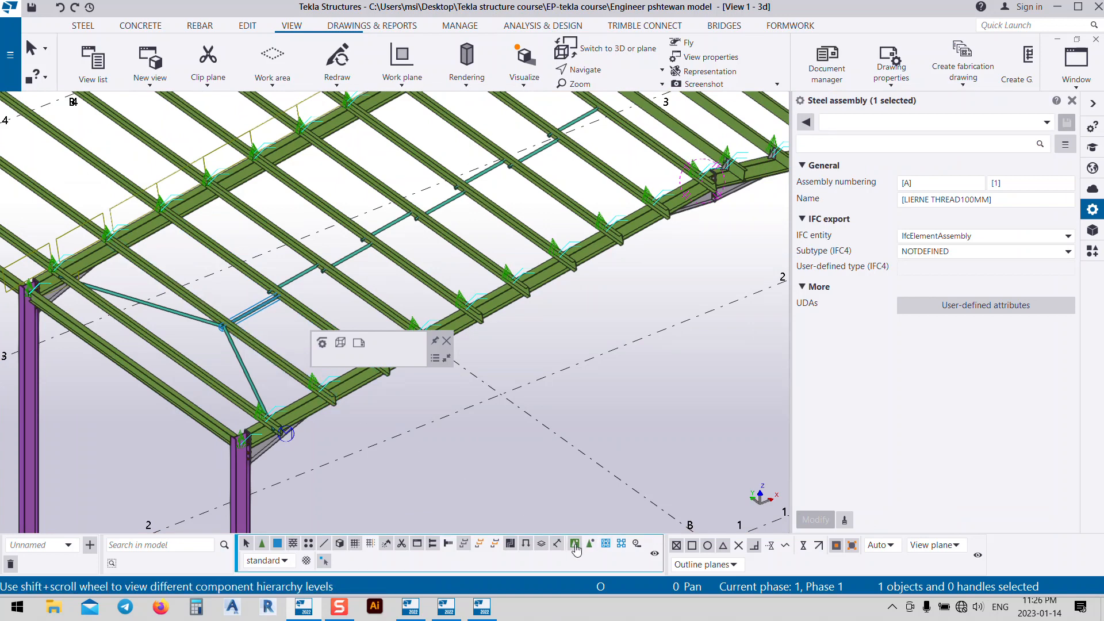
double_click(245, 315)
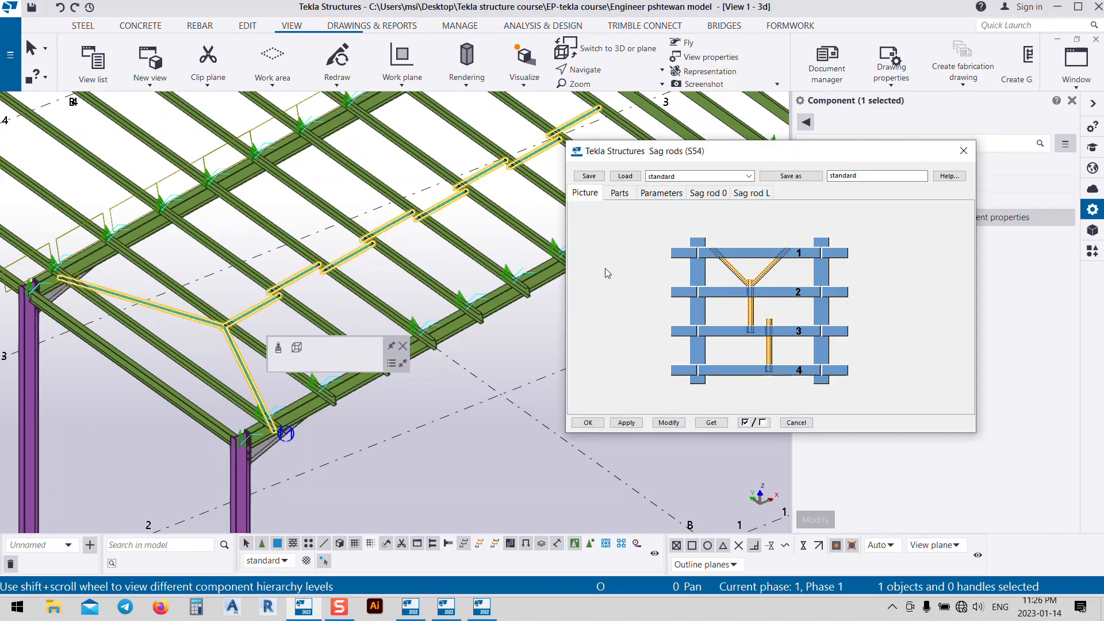
- Set the sag rod profile to the circular section D with a 12 mm diameter and apply it to the rods
middle_click_drag(219, 352, 277, 298)
scroll(371, 296, "up", 5)
middle_click_drag(398, 239, 428, 125)
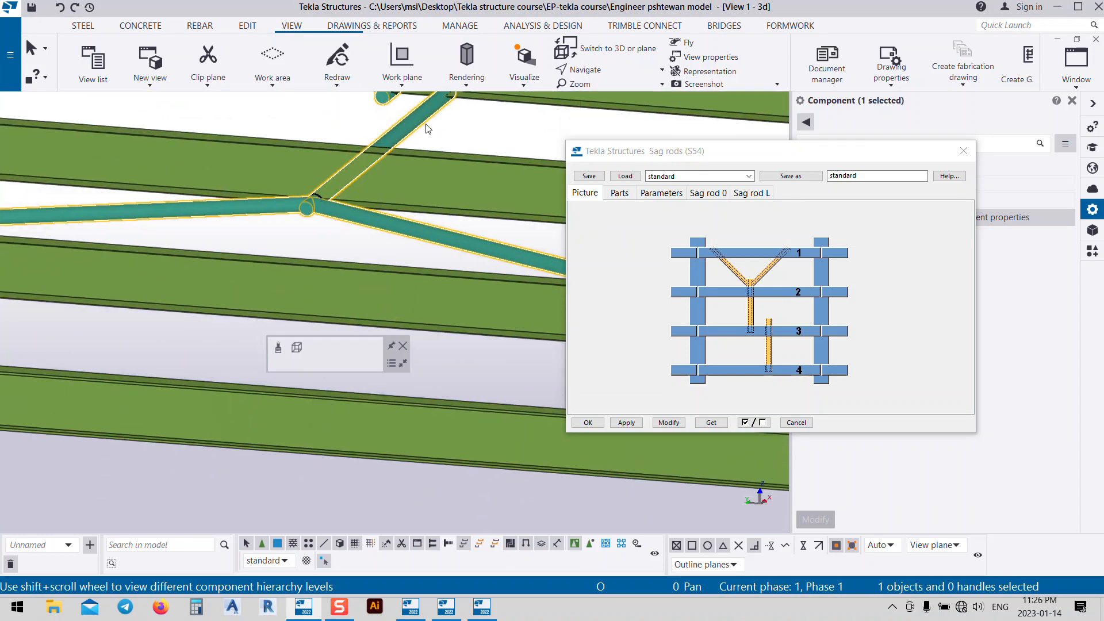
scroll(480, 195, "down", 2)
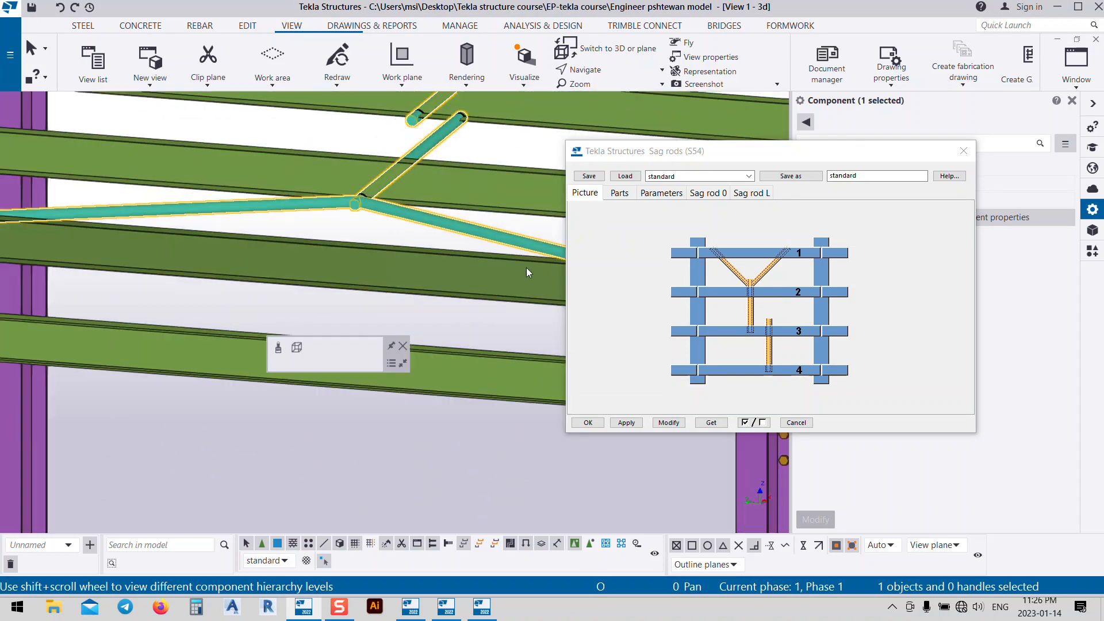
left_click(619, 193)
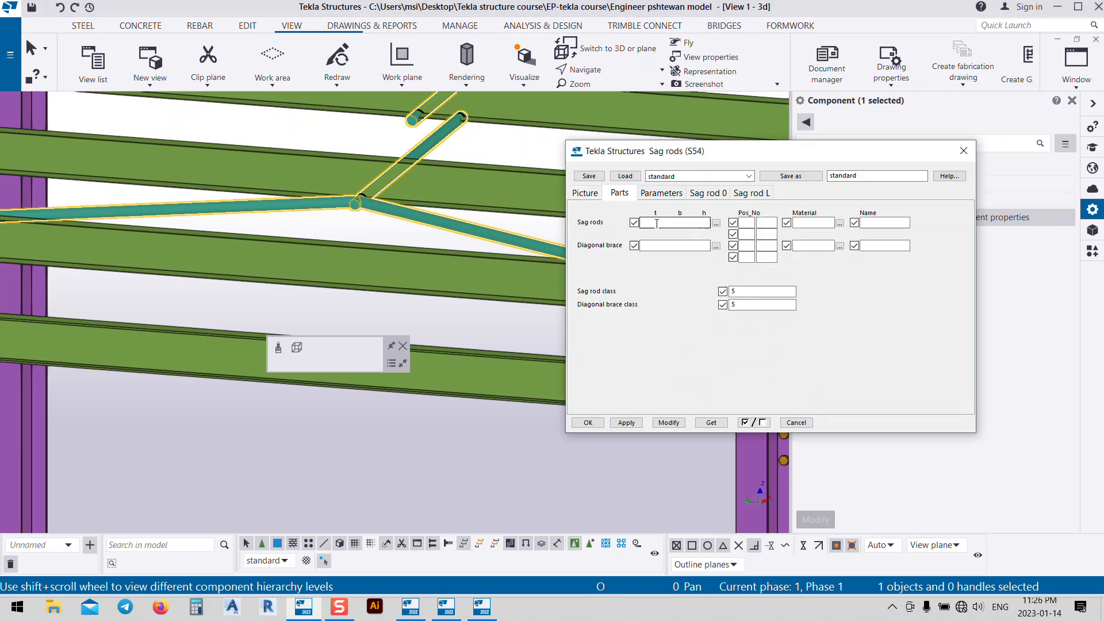
left_click(715, 224)
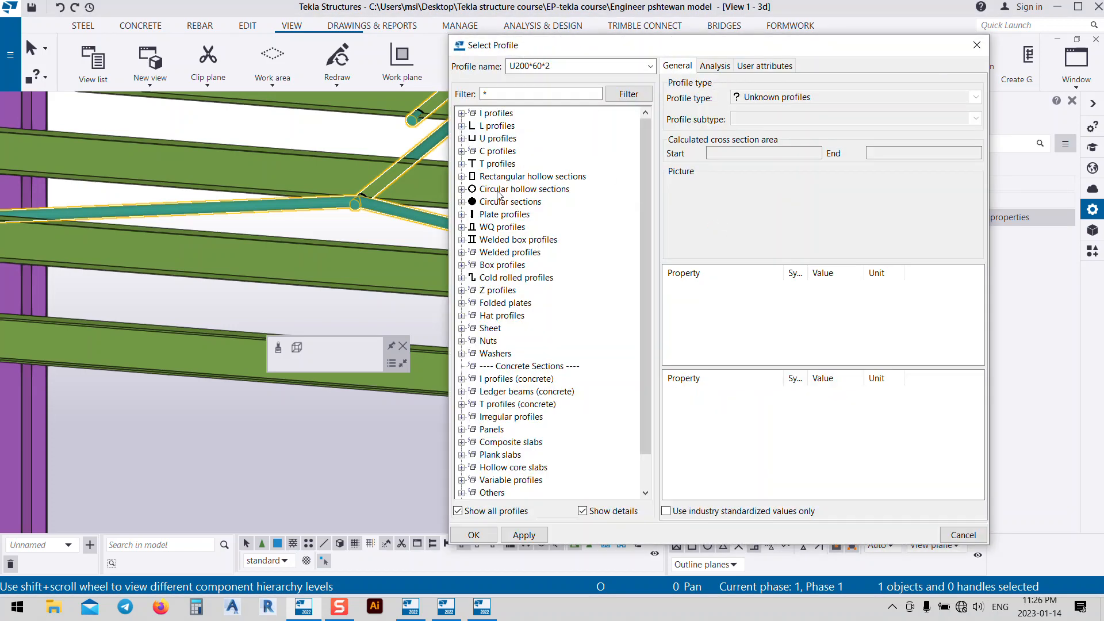
double_click(496, 202)
left_click(491, 215)
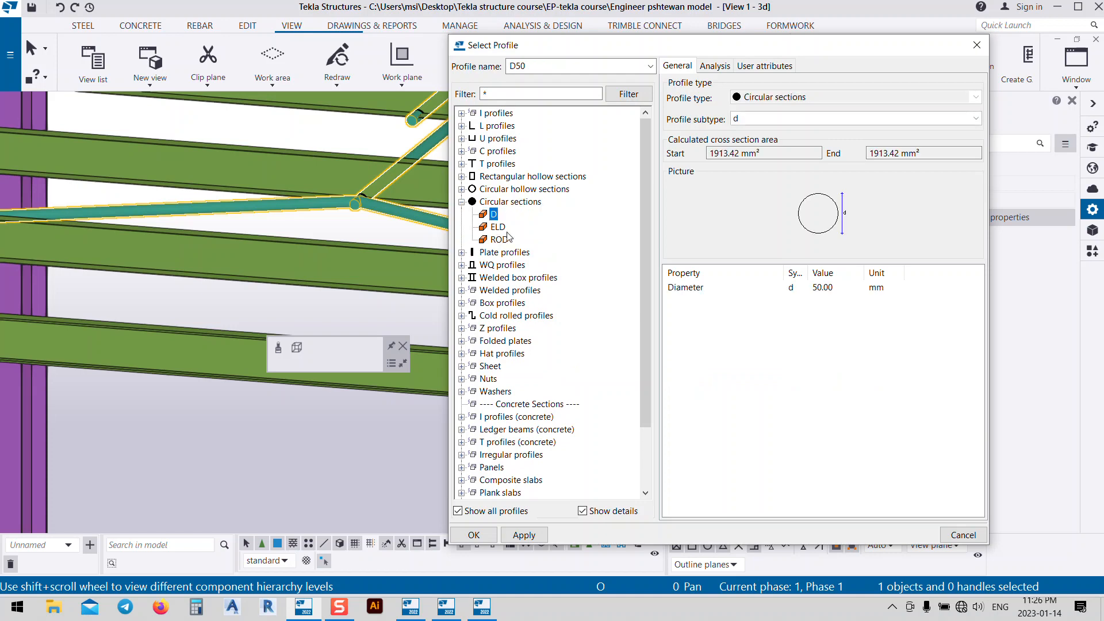
left_click(843, 289)
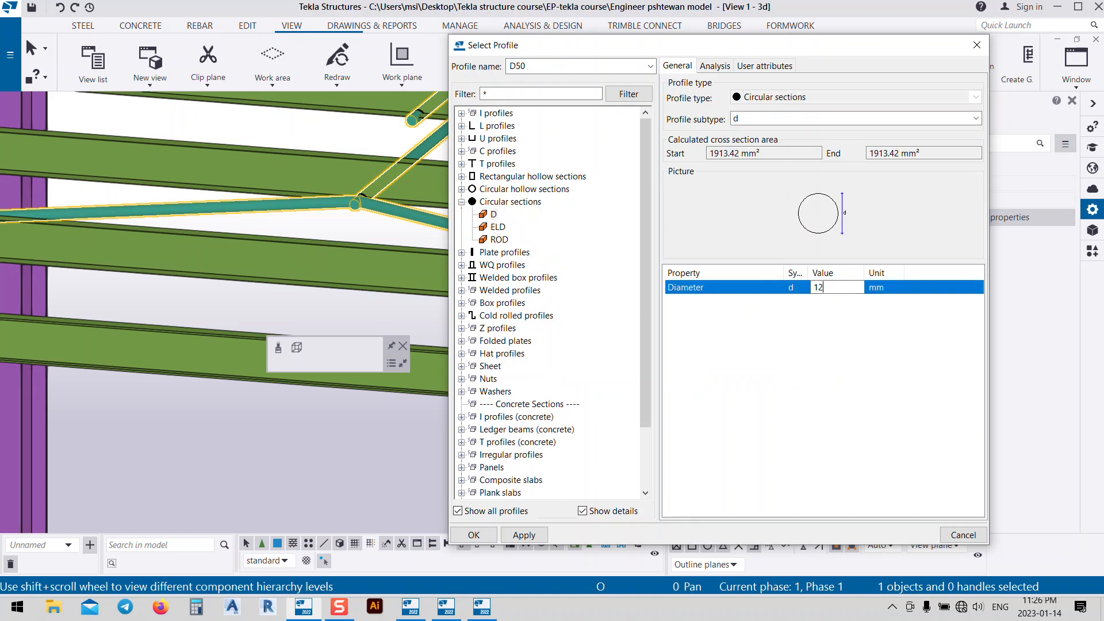
left_click(512, 541)
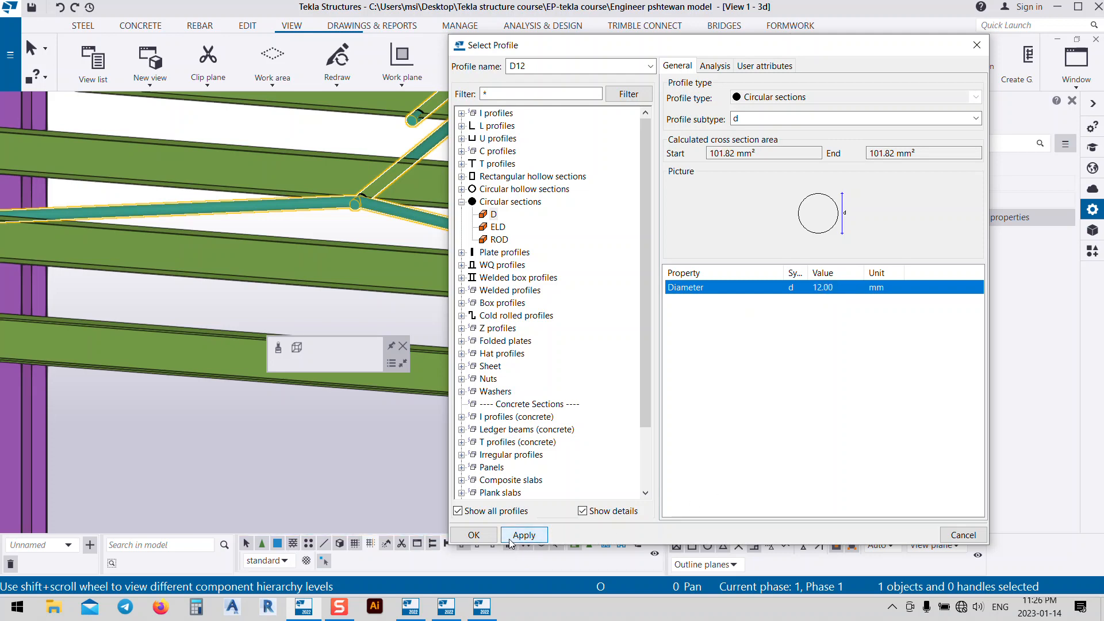
left_click(473, 534)
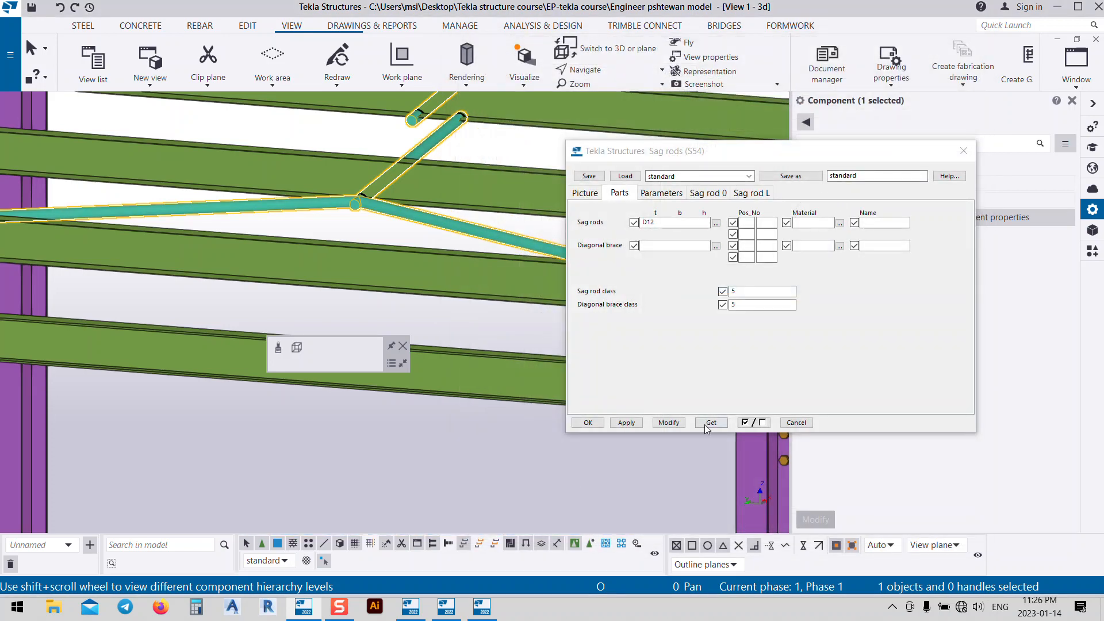
left_click(666, 423)
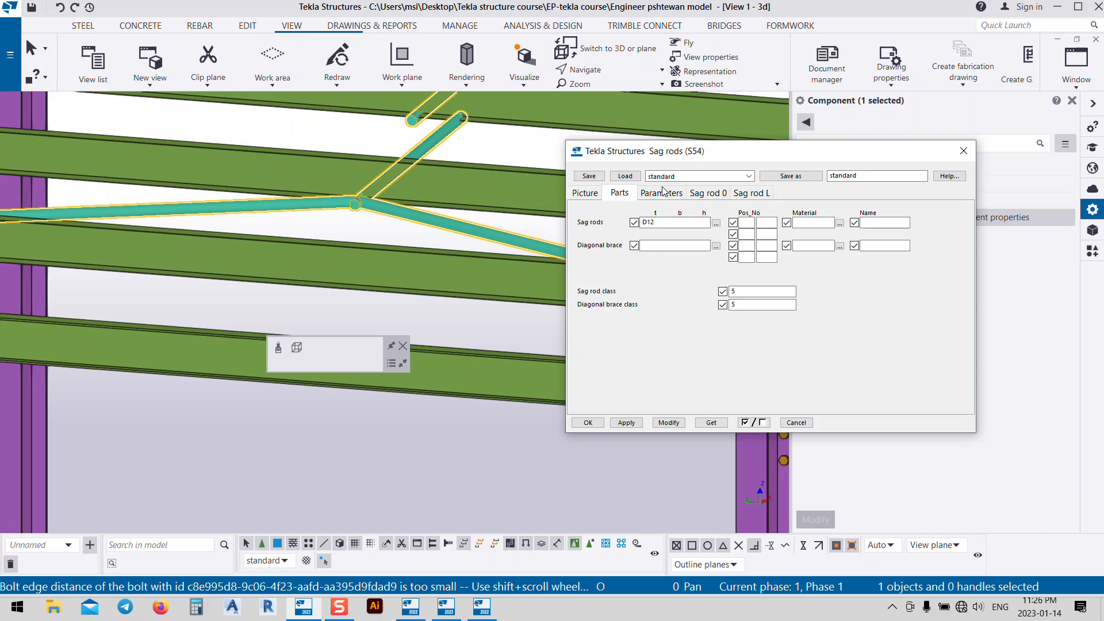
- Change the sag rod arrangement to straight staggered rods without diagonal braces and apply it to the rods
left_click(674, 195)
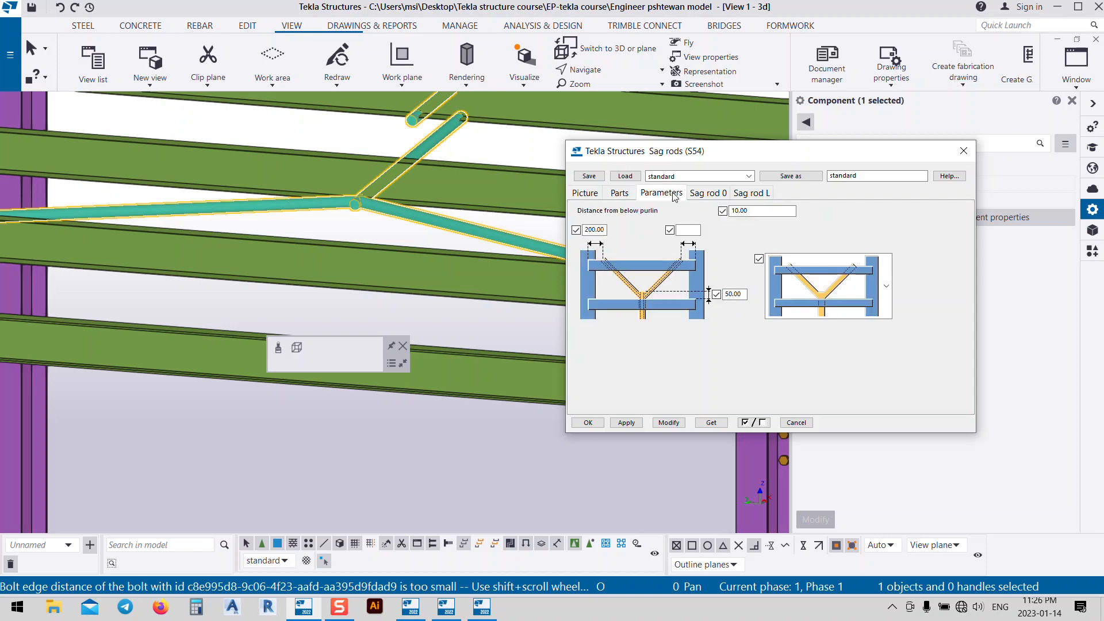
left_click(859, 301)
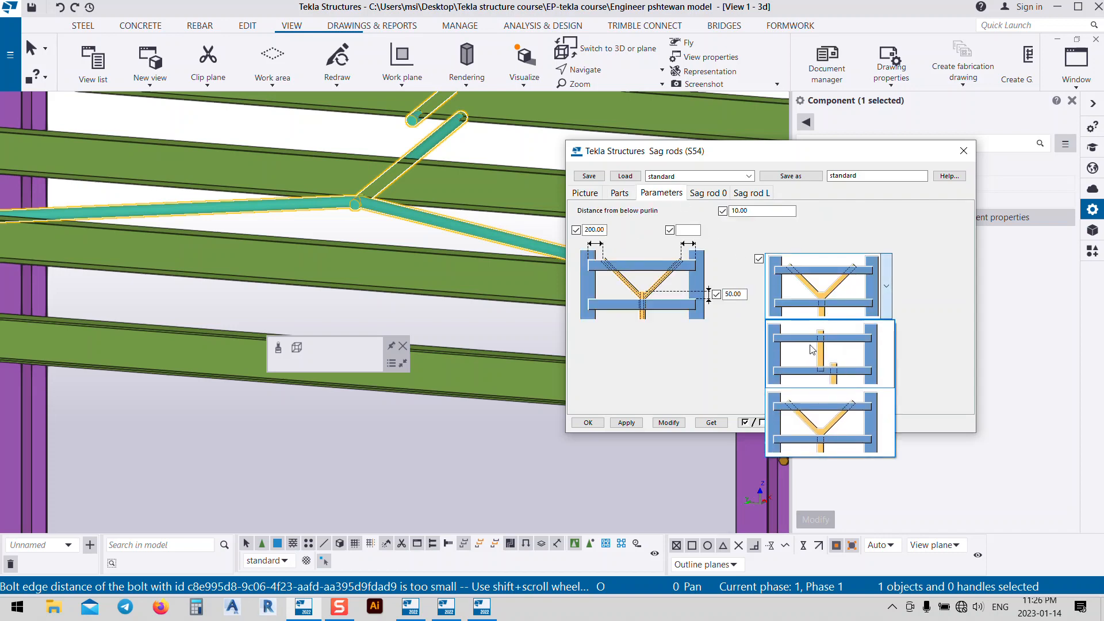
left_click(815, 357)
left_click(671, 422)
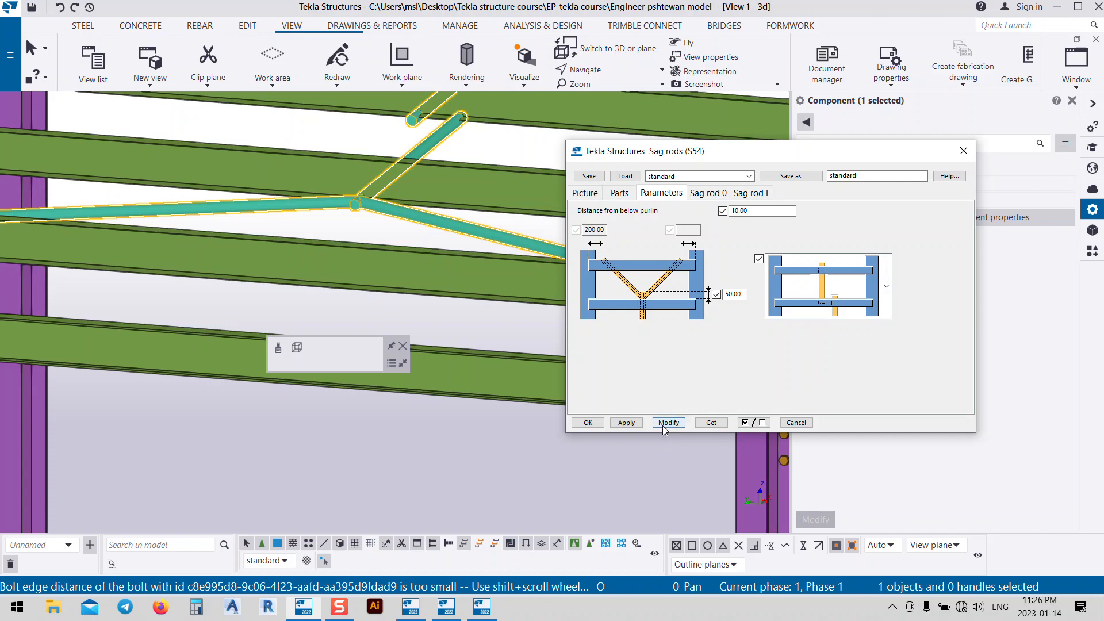
middle_click_drag(475, 294, 483, 389)
scroll(400, 262, "down", 4)
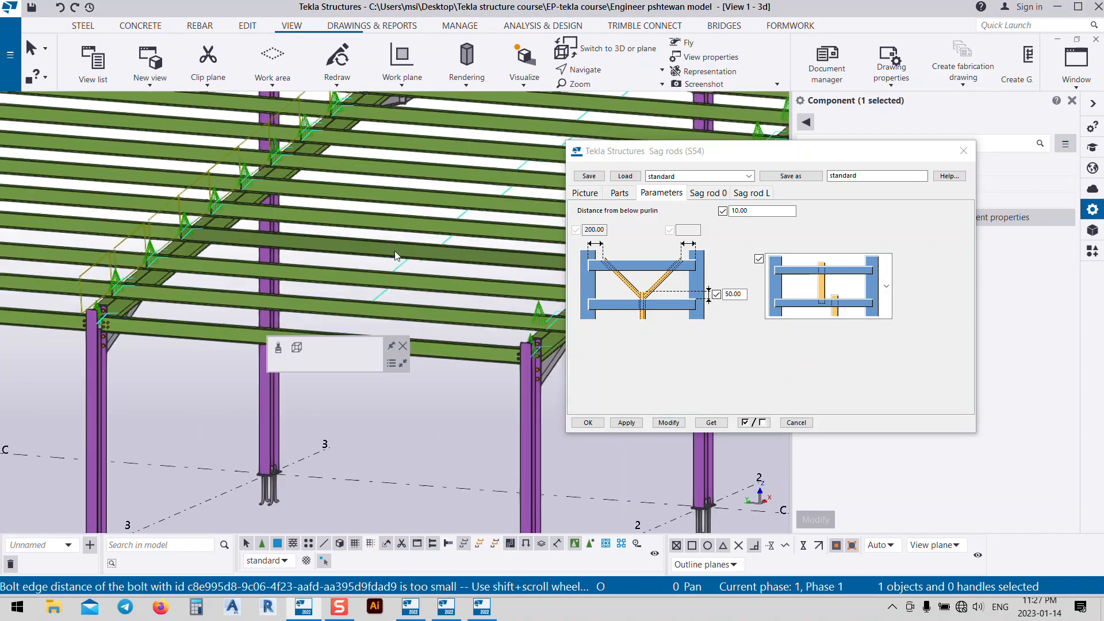
scroll(462, 253, "up", 6)
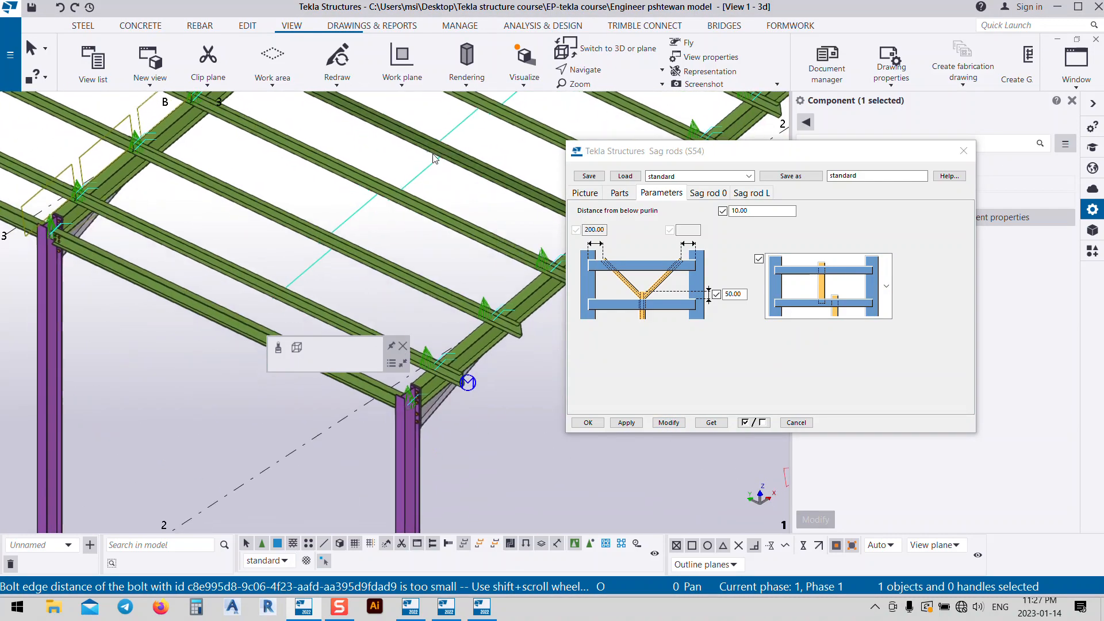
scroll(433, 151, "up", 3)
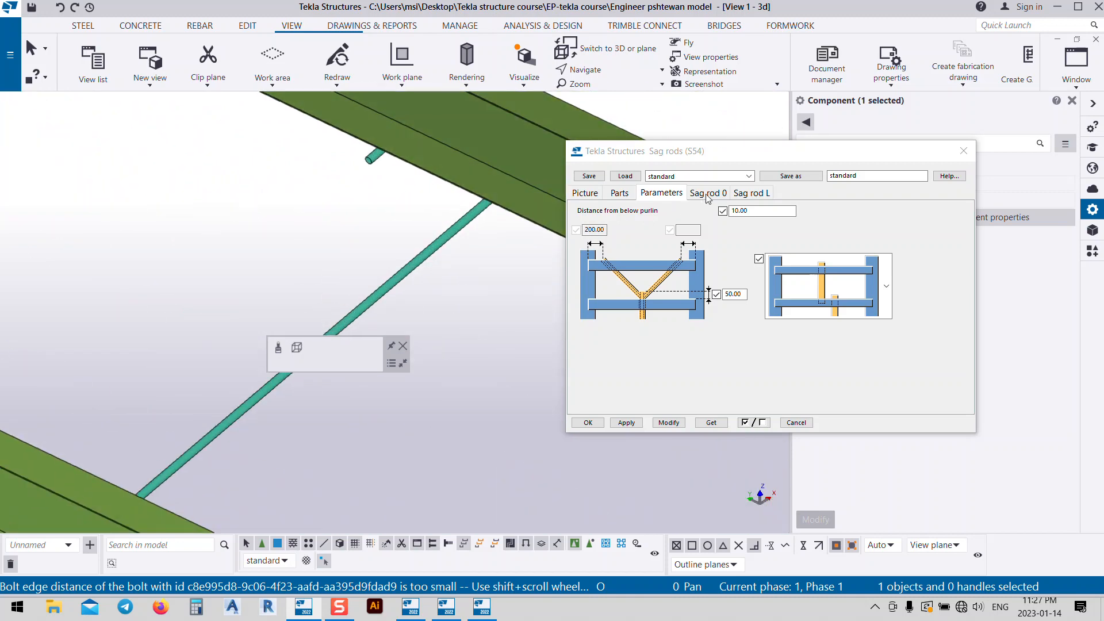
- Set the distance from below purlin to 100 mm, apply it, and check the rod positions at the purlins
left_click(726, 194)
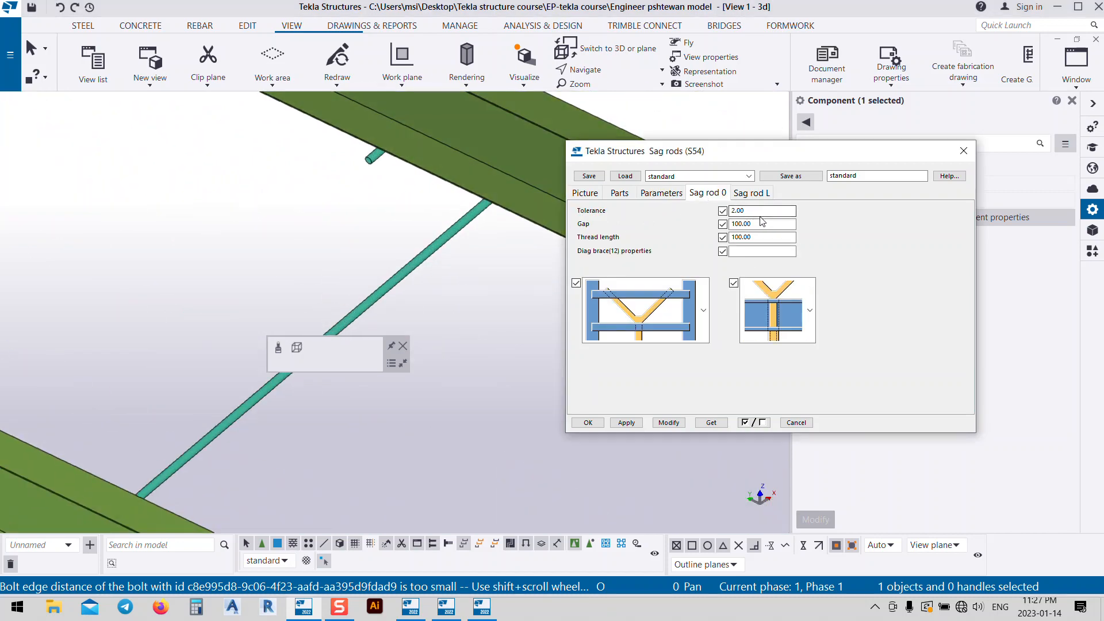
left_click(667, 192)
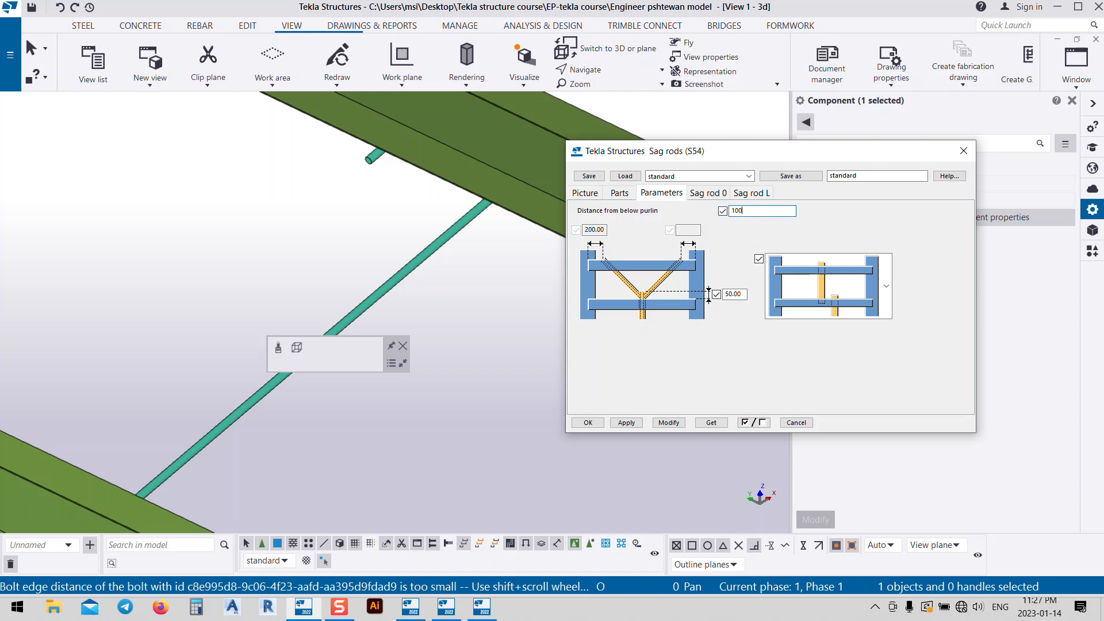
left_click(668, 423)
scroll(449, 267, "down", 5)
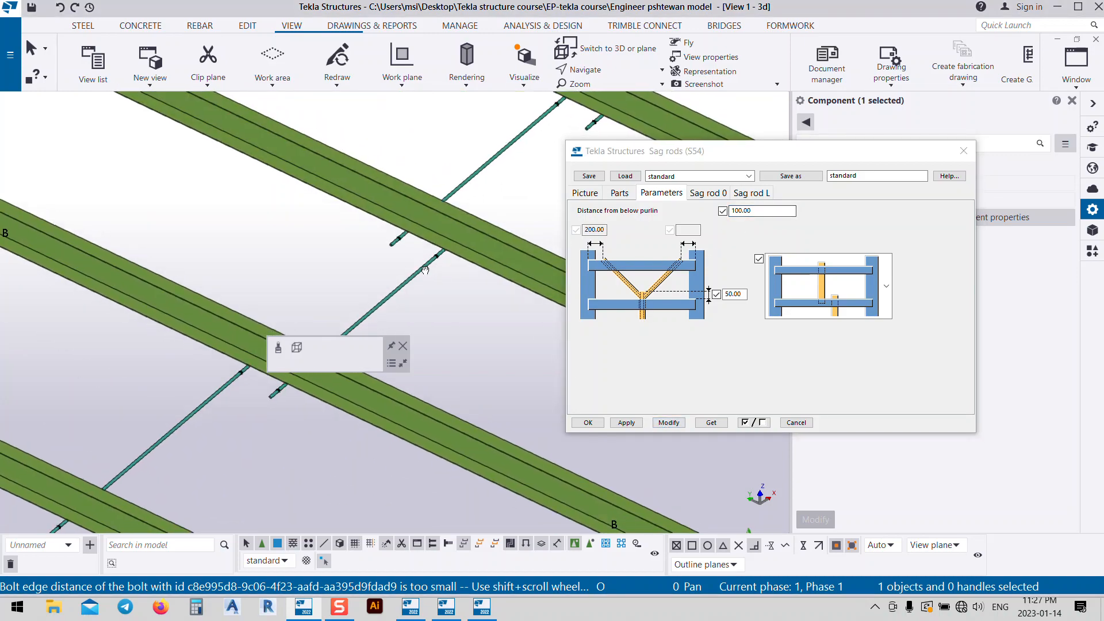
scroll(433, 309, "down", 5)
middle_click_drag(432, 309, 447, 287, "ctrl")
- Set the distance from below purlin to -100 mm and apply it to the sag rods
left_click(763, 213)
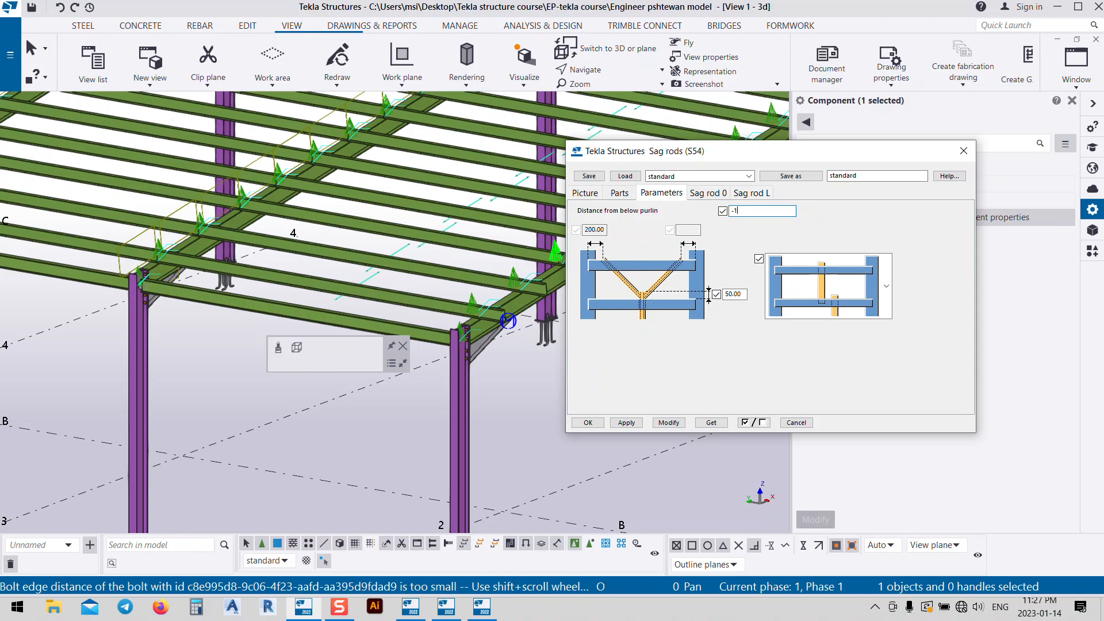
left_click(658, 423)
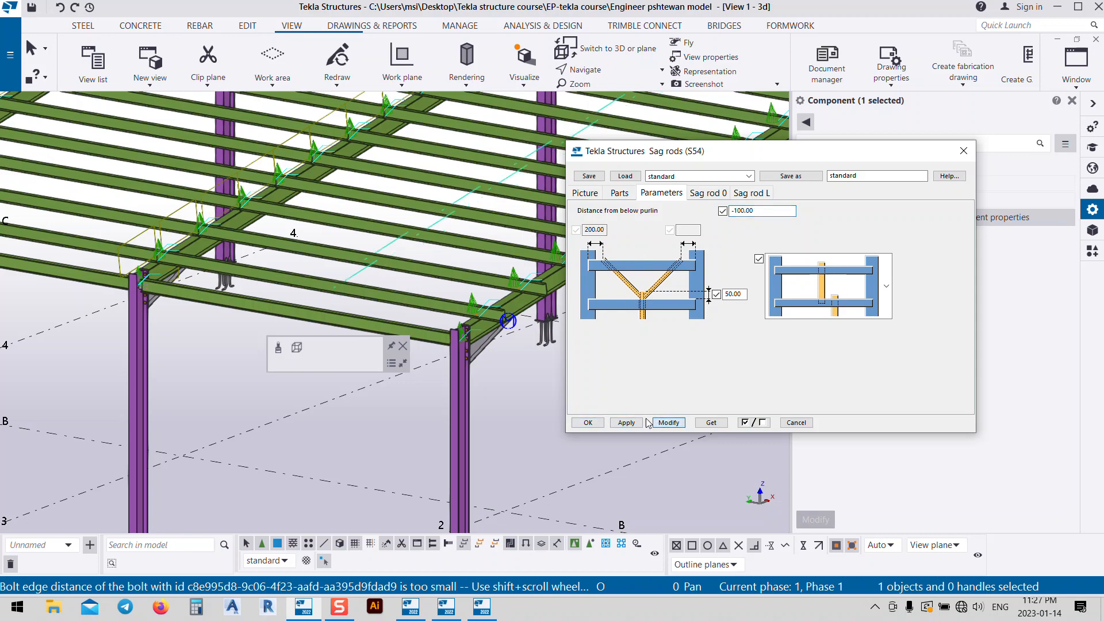
scroll(374, 305, "up", 10)
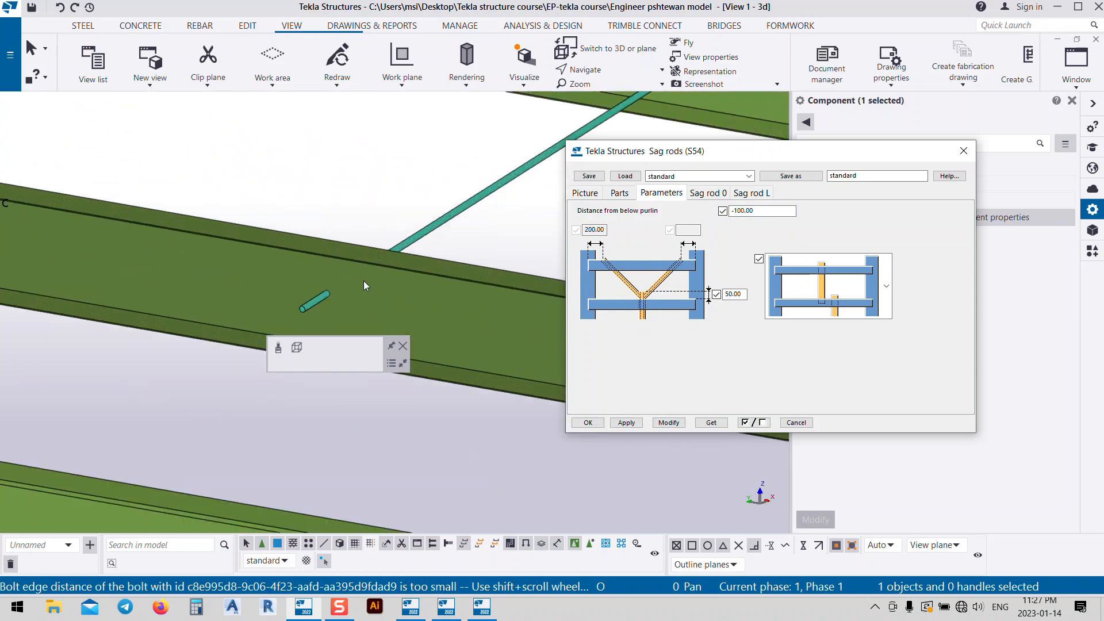
- Examine the straight sag rods along the roof slope and where their ends pass through the purlins near the eave
scroll(434, 159, "down", 10)
middle_click_drag(434, 161, 399, 282, "ctrl")
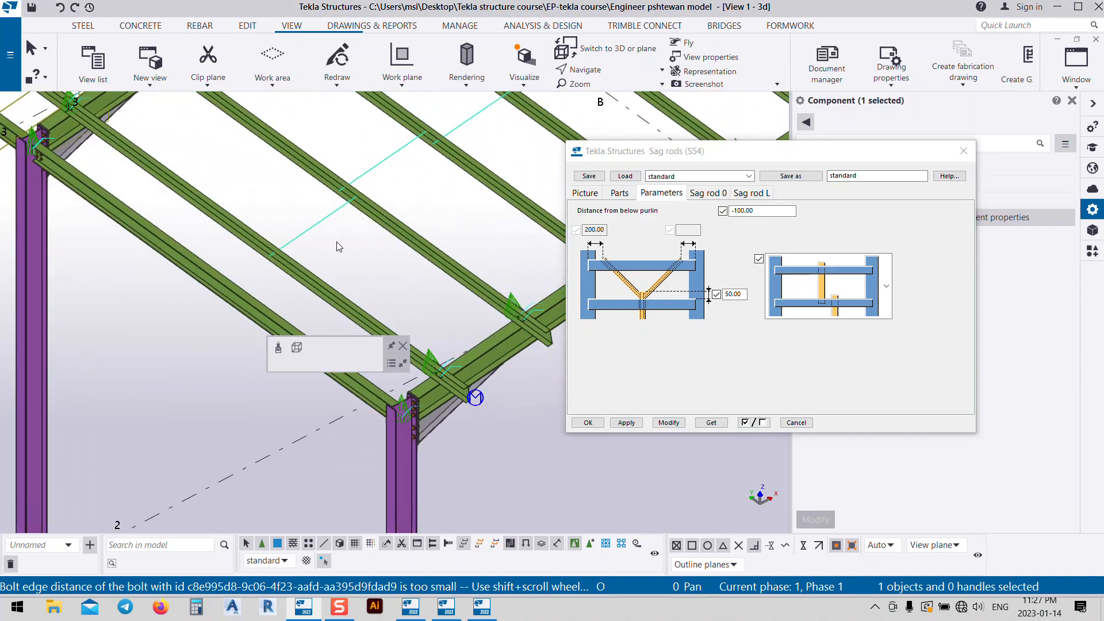
middle_click_drag(337, 248, 123, 447)
middle_click_drag(406, 239, 230, 363)
middle_click_drag(451, 232, 285, 304)
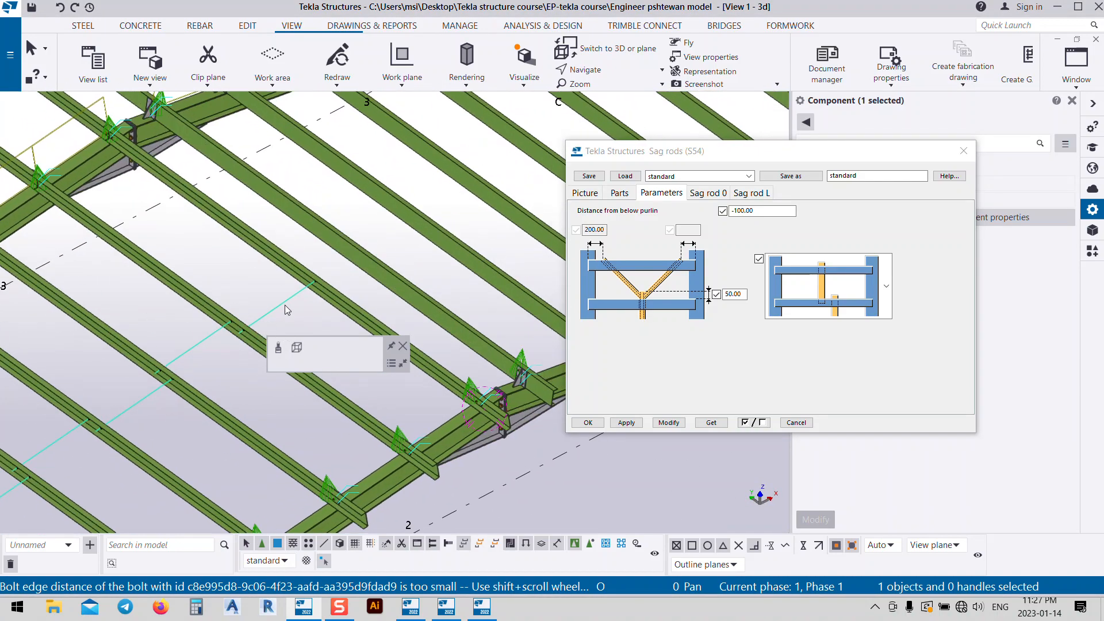
scroll(319, 279, "down", 8)
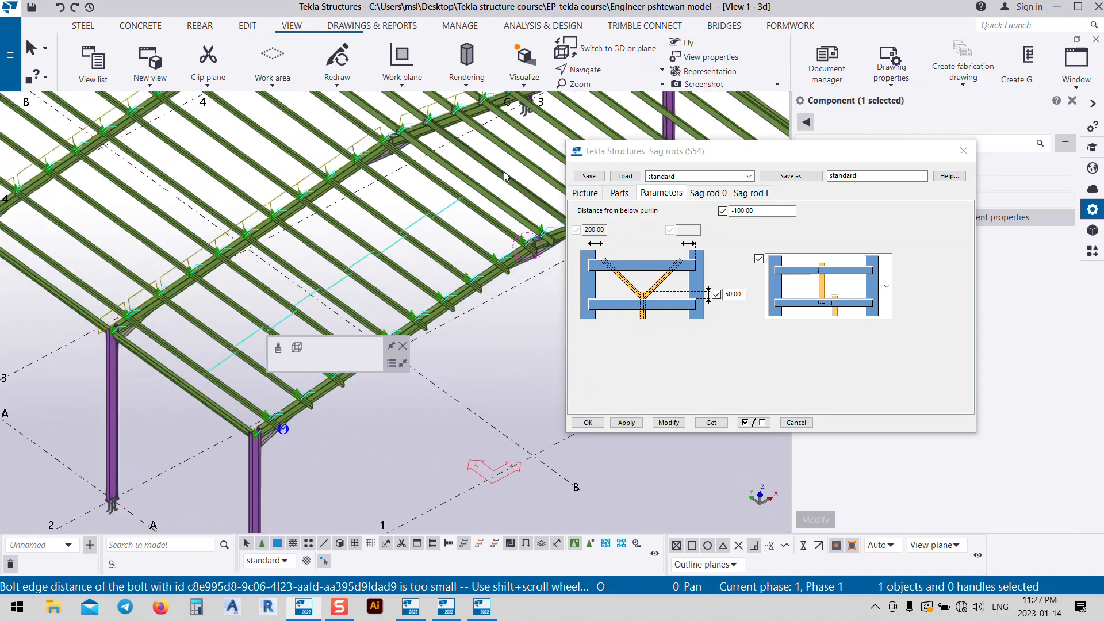
middle_click_drag(355, 261, 367, 266)
scroll(356, 264, "up", 10)
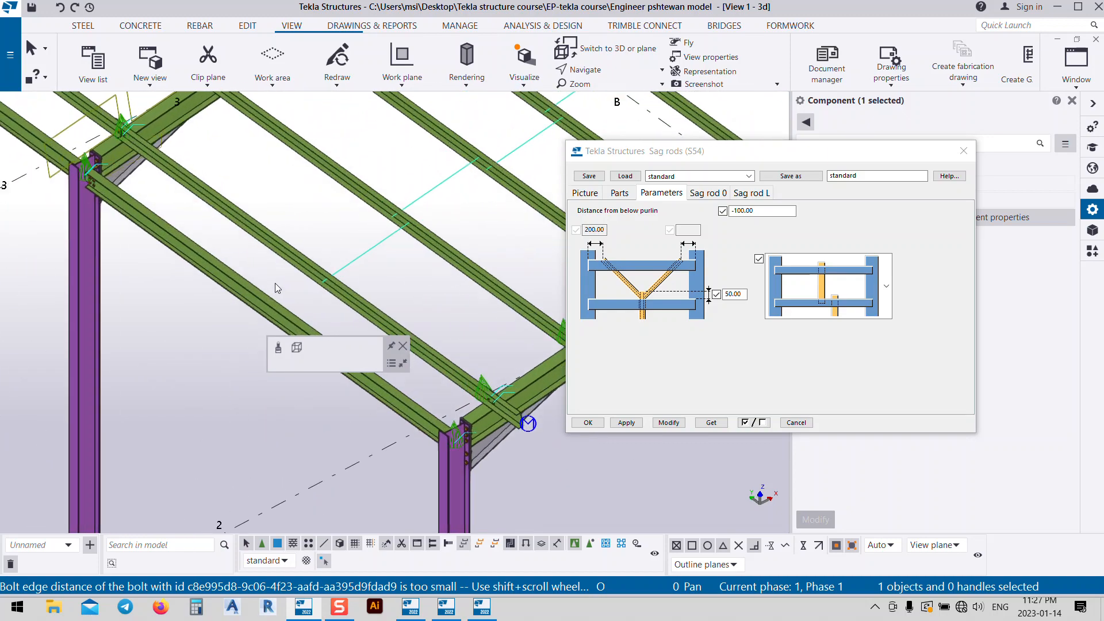
scroll(322, 282, "up", 6)
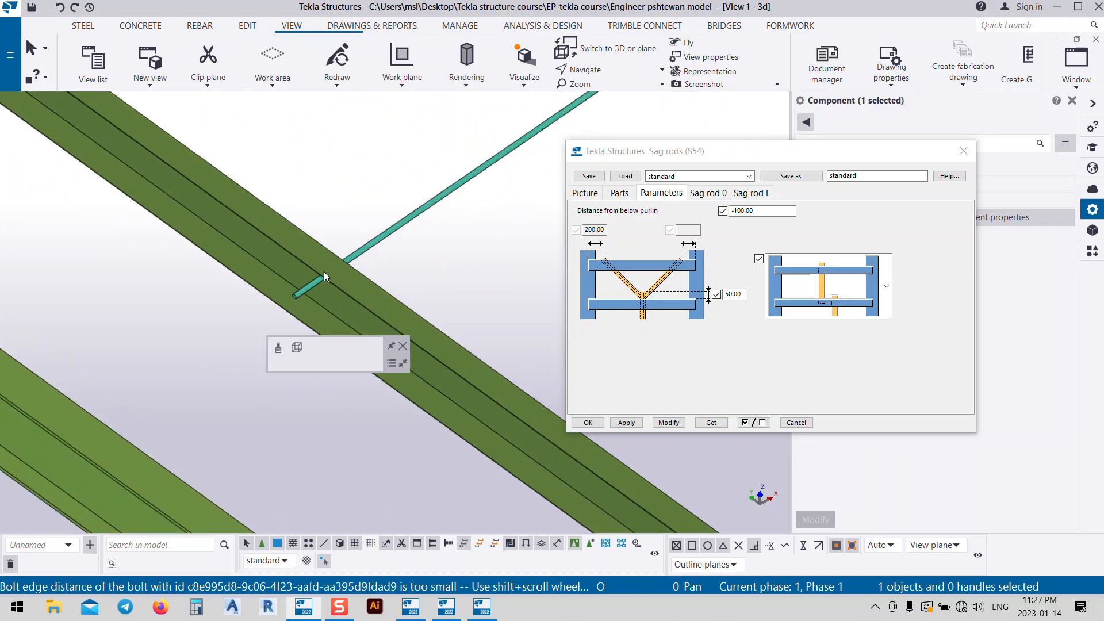
- Review the Sag rod 0 tolerance, gap and thread length, and its options for diagonal brace and rod end connections
left_click(707, 194)
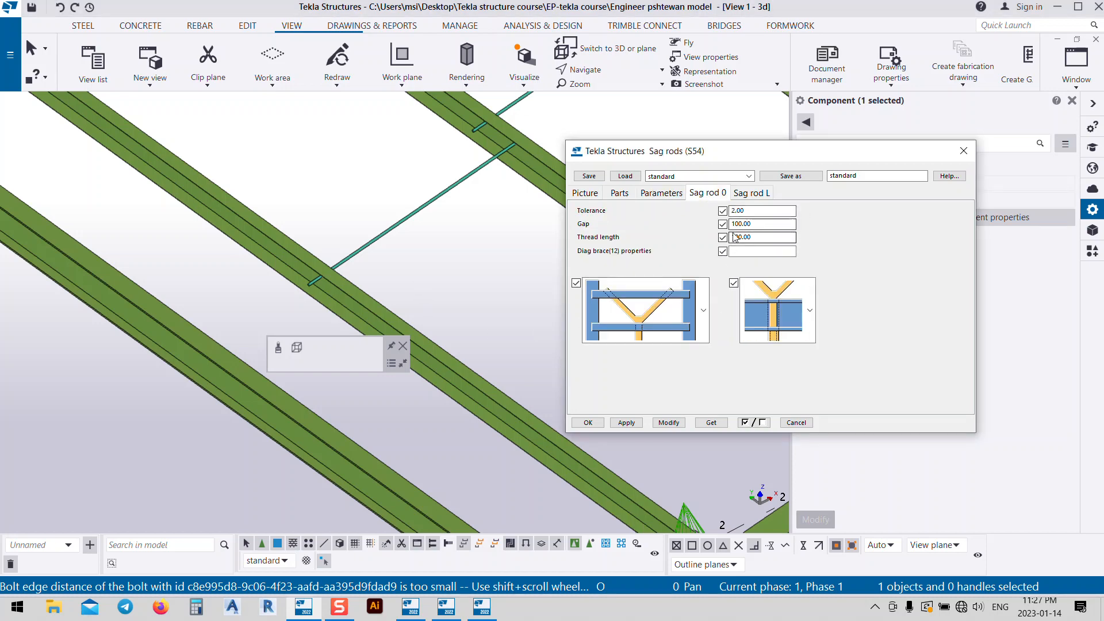
left_click(706, 299)
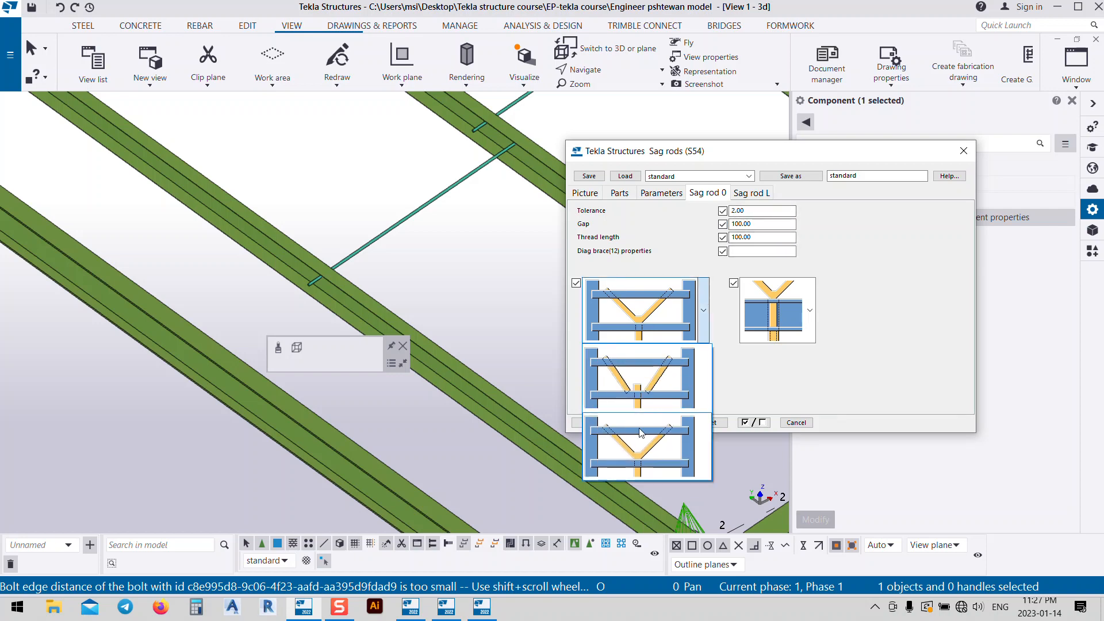
left_click(864, 353)
left_click(811, 311)
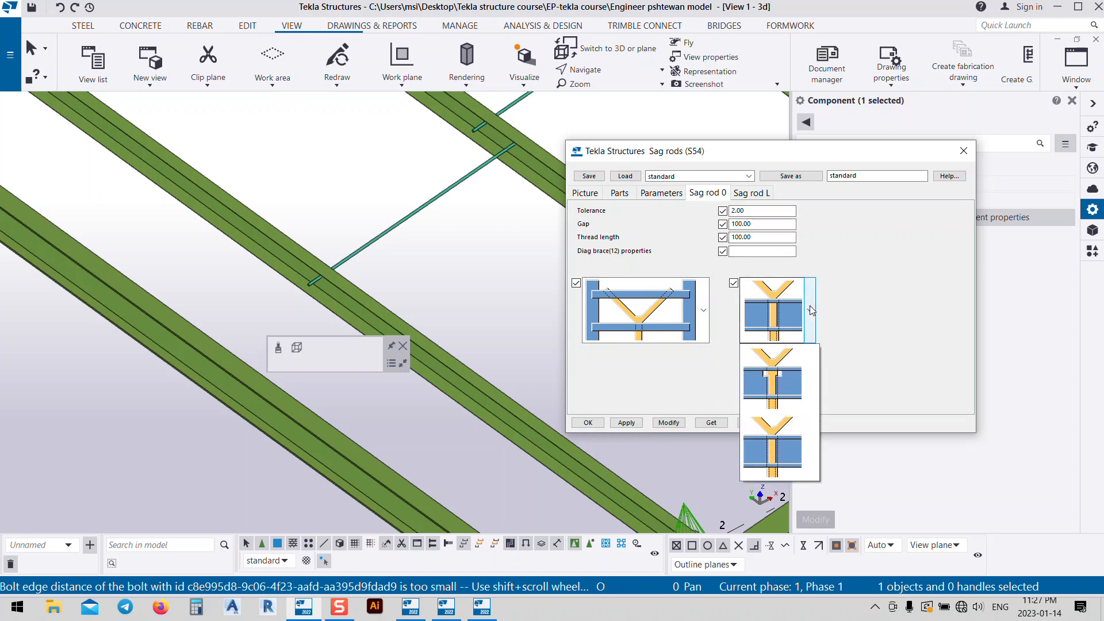
left_click(811, 310)
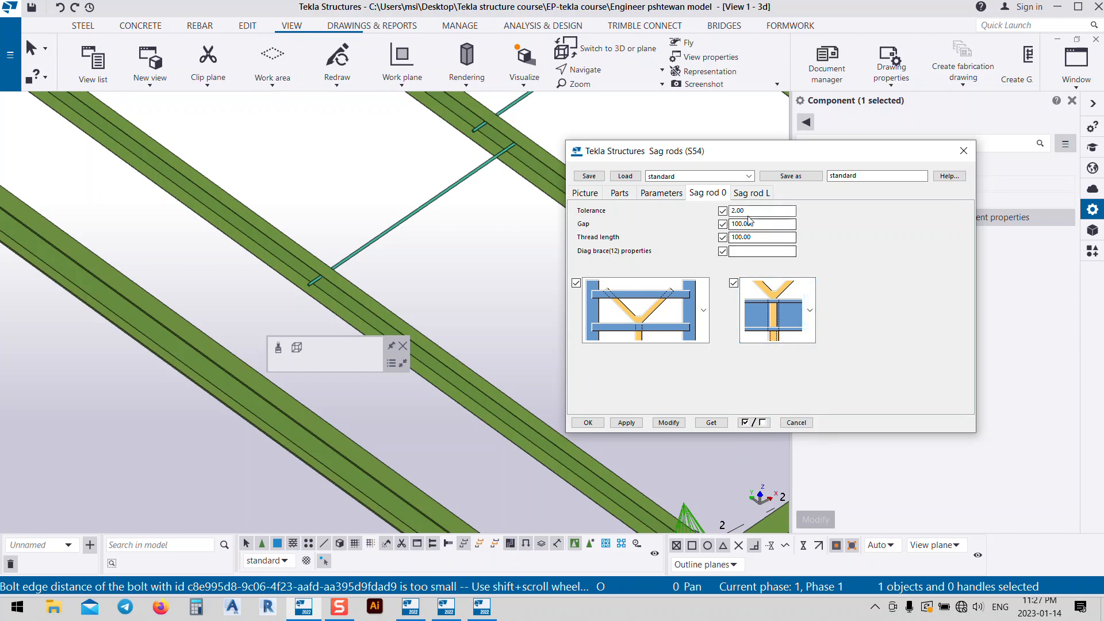
- Apply the settings to the sag rods once more, close the Sag rods (S54) properties and clear the selection
scroll(450, 303, "down", 5)
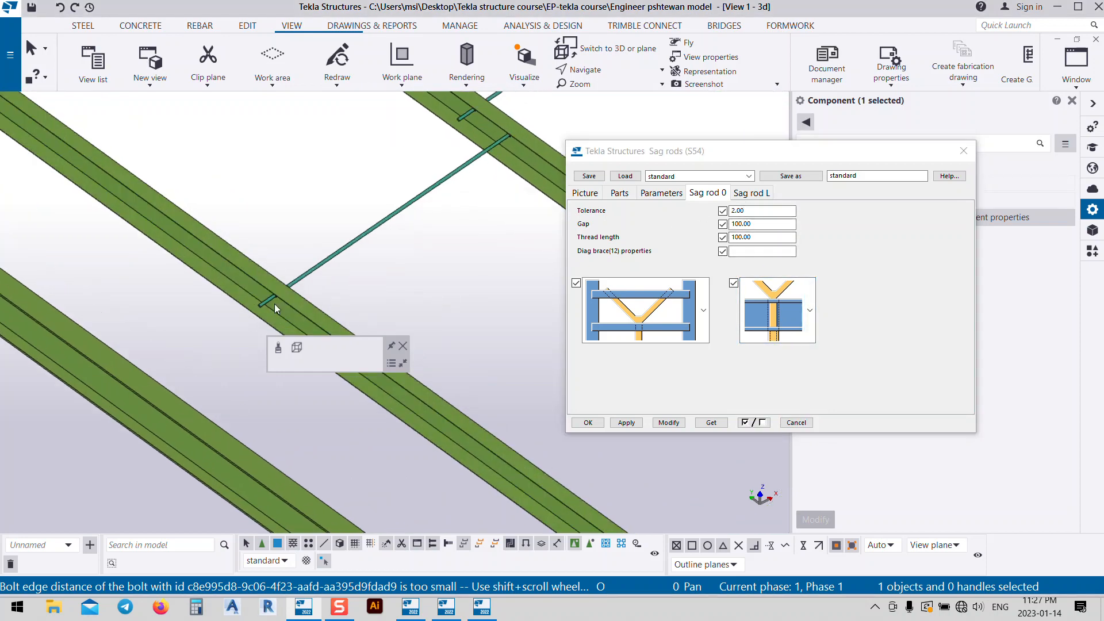
scroll(315, 237, "down", 3)
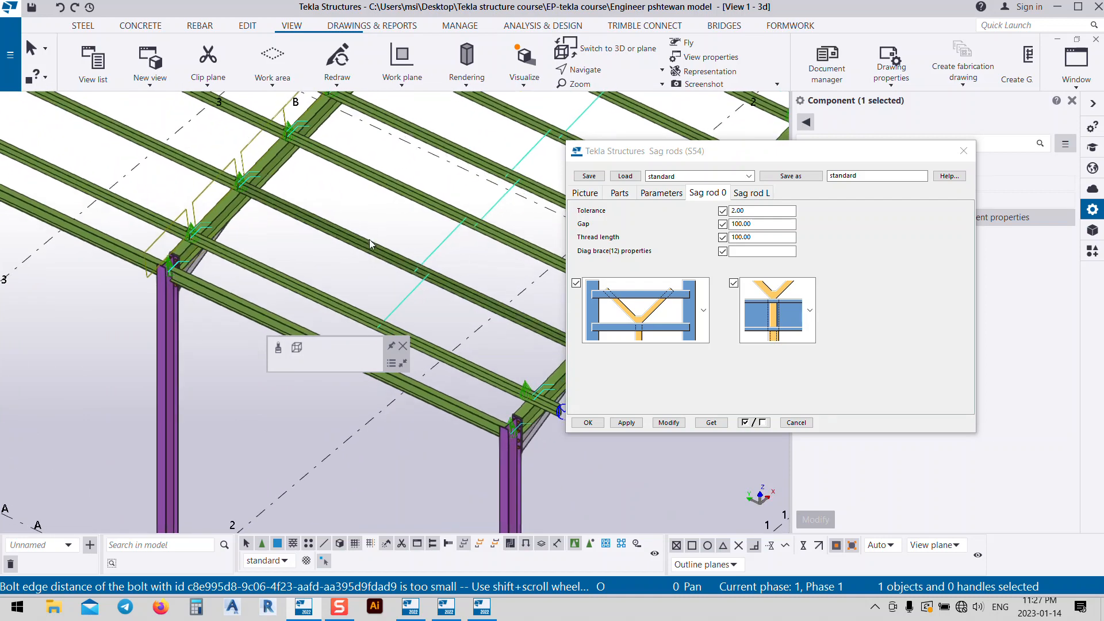
scroll(305, 216, "up", 3)
scroll(305, 216, "up", 2)
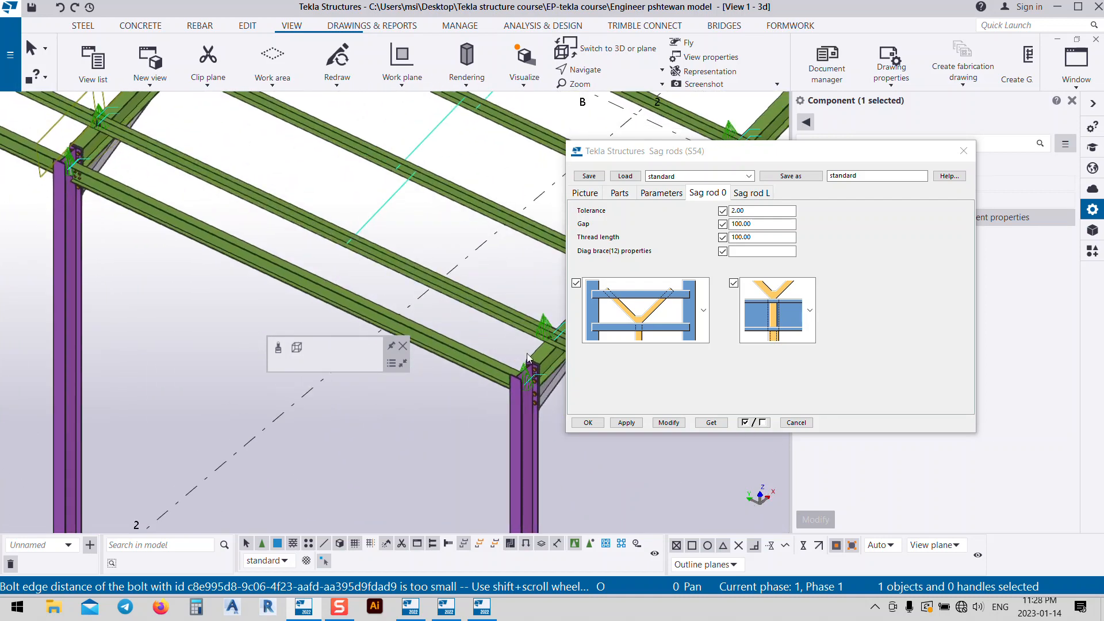
left_click(665, 423)
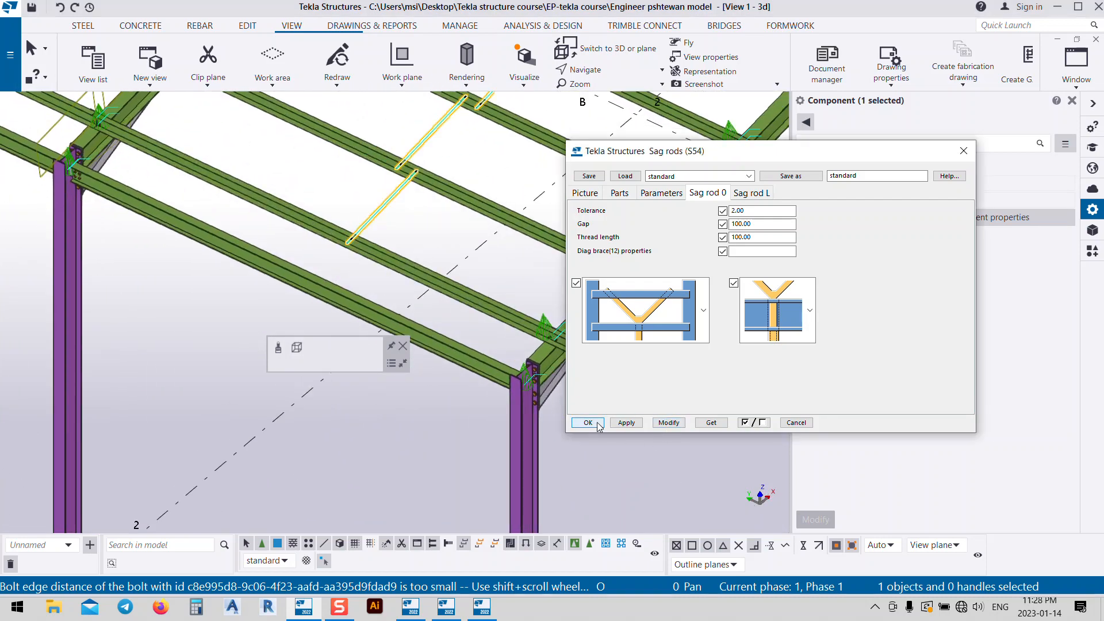
left_click(597, 424)
middle_click_drag(449, 221, 570, 290)
left_click(461, 257)
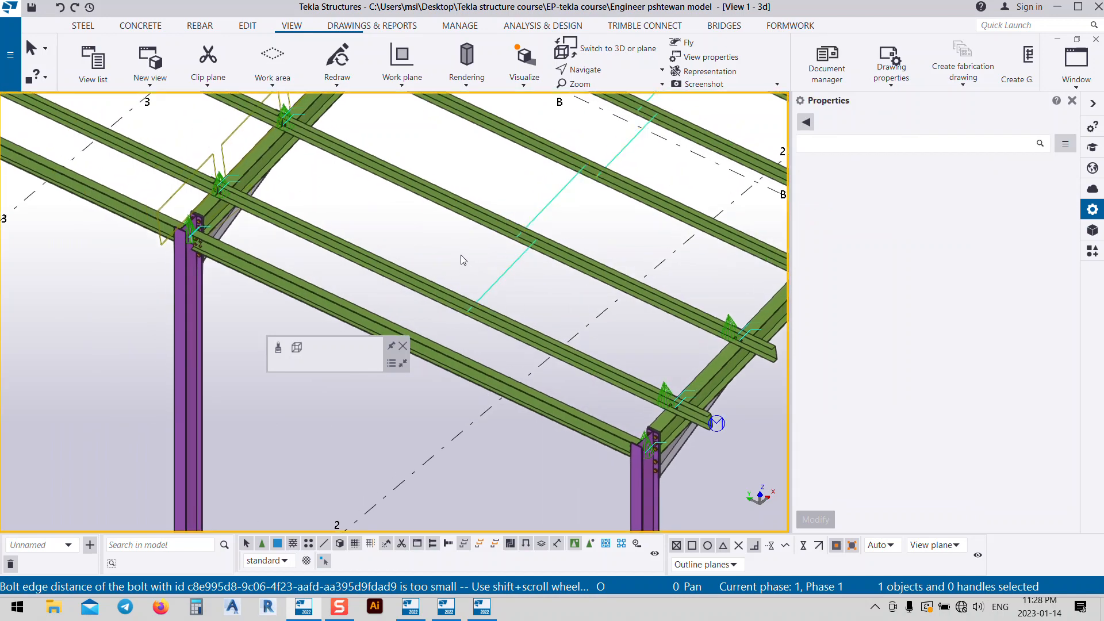
- Create assembly and single-part fabrication drawings of the first purlin above the eave beam in the end bay, using the applied settings
left_click(408, 270)
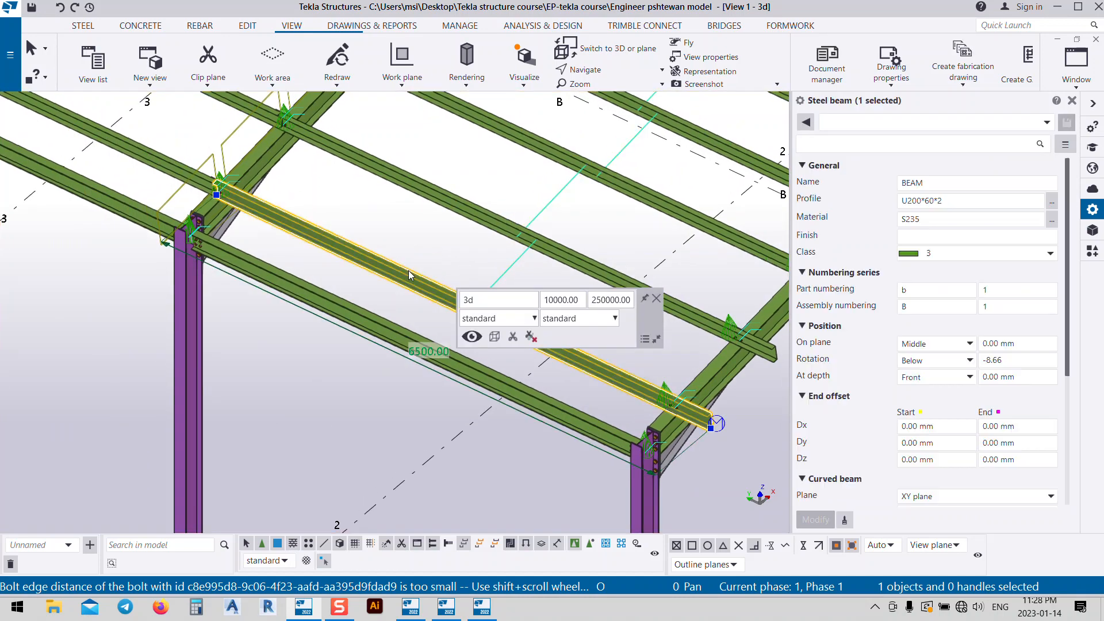
right_click(399, 236)
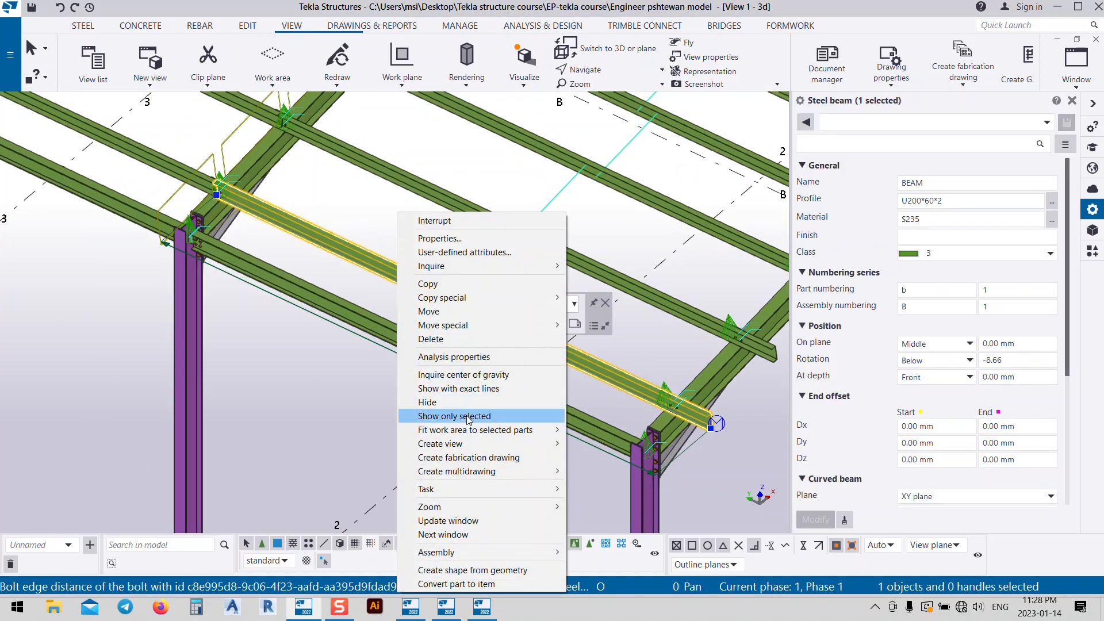
left_click(480, 457)
left_click(411, 417)
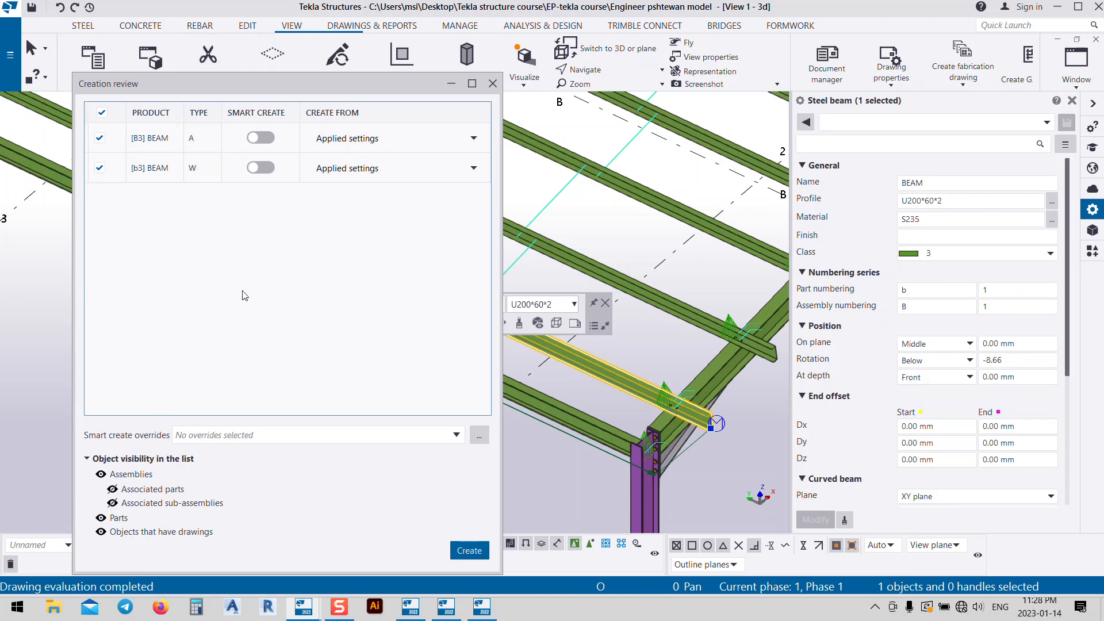
left_click(467, 550)
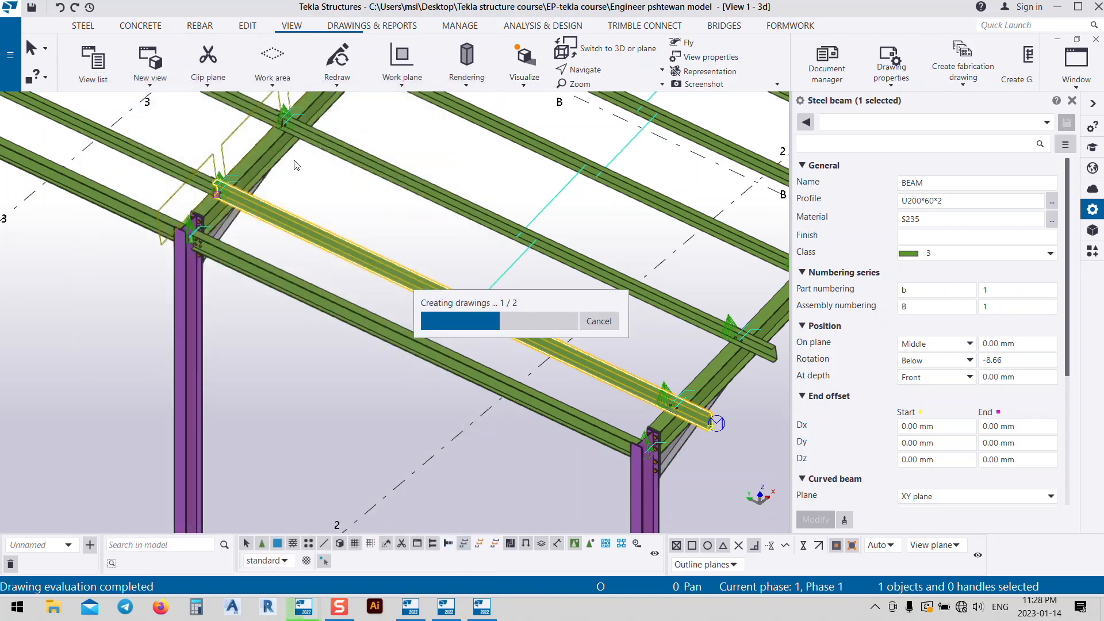
- Open assembly drawing [B.3] from the project's document list and move the list clear of the purlin view
left_click(368, 27)
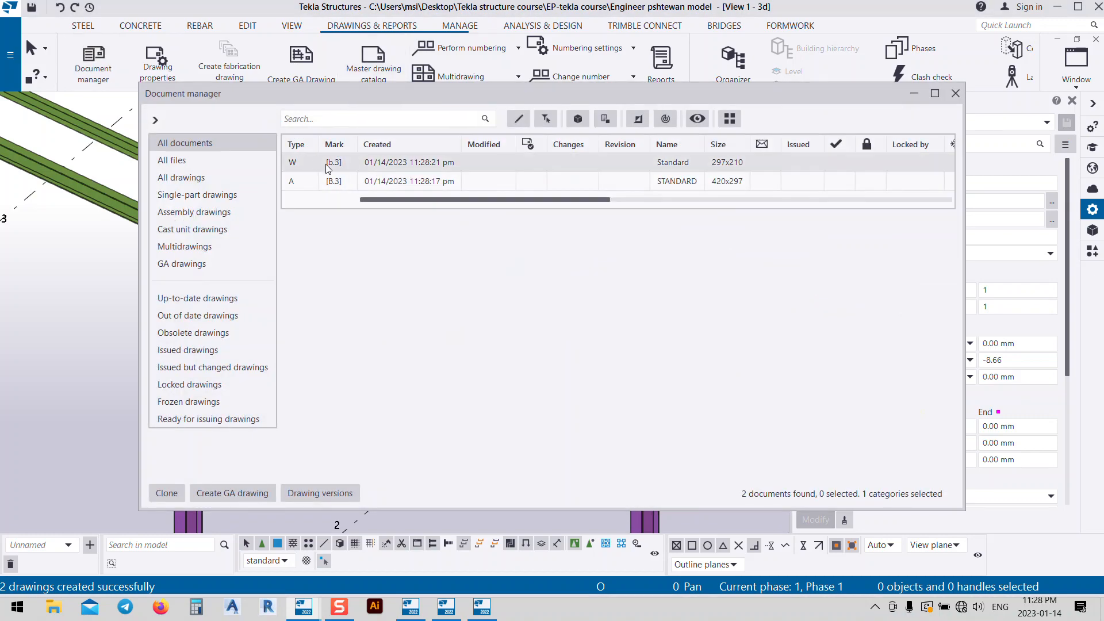
left_click(320, 164)
left_click(333, 182)
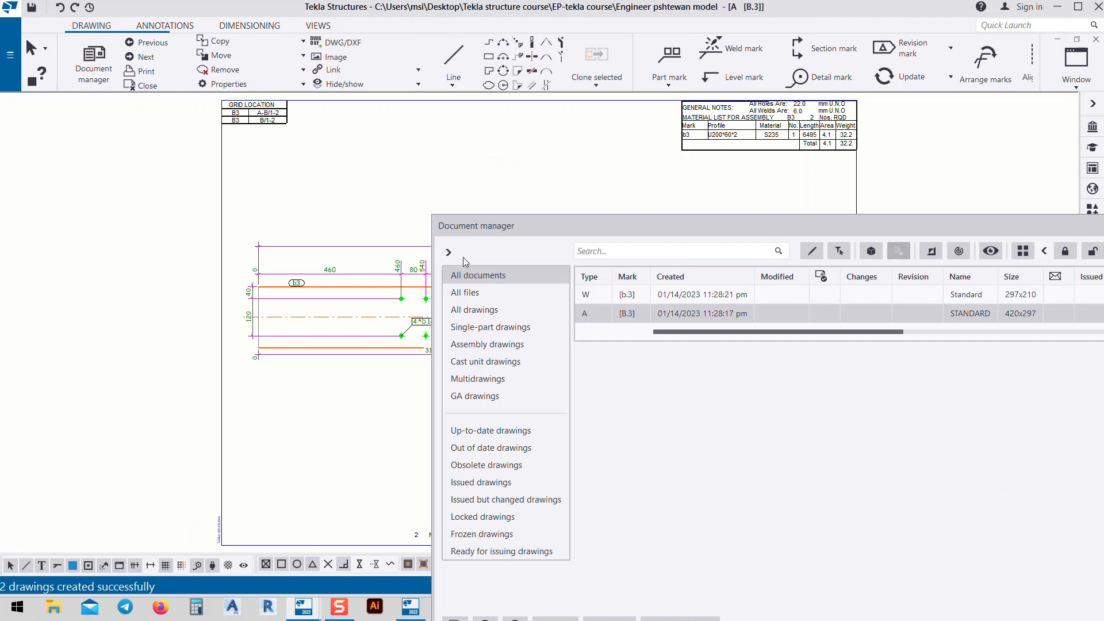
left_click_drag(543, 228, 859, 339)
- Examine the purlin's bolt and sag rod hole positions, hole marks, end distances and overall length in the assembly drawing
middle_click_drag(564, 366, 458, 327)
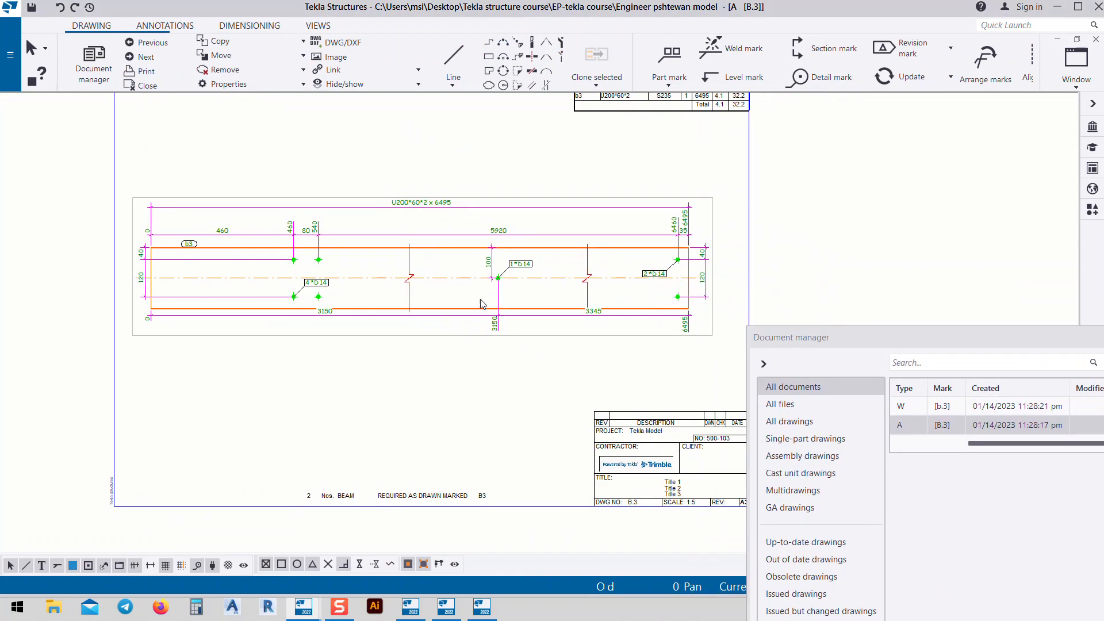
scroll(482, 304, "up", 4)
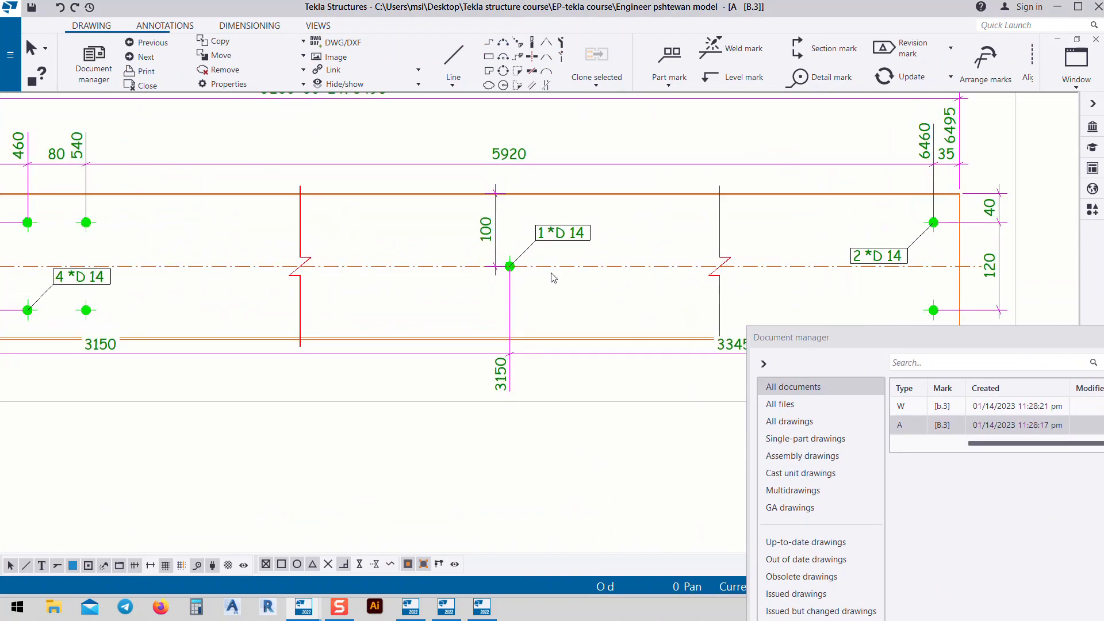
scroll(502, 274, "down", 3)
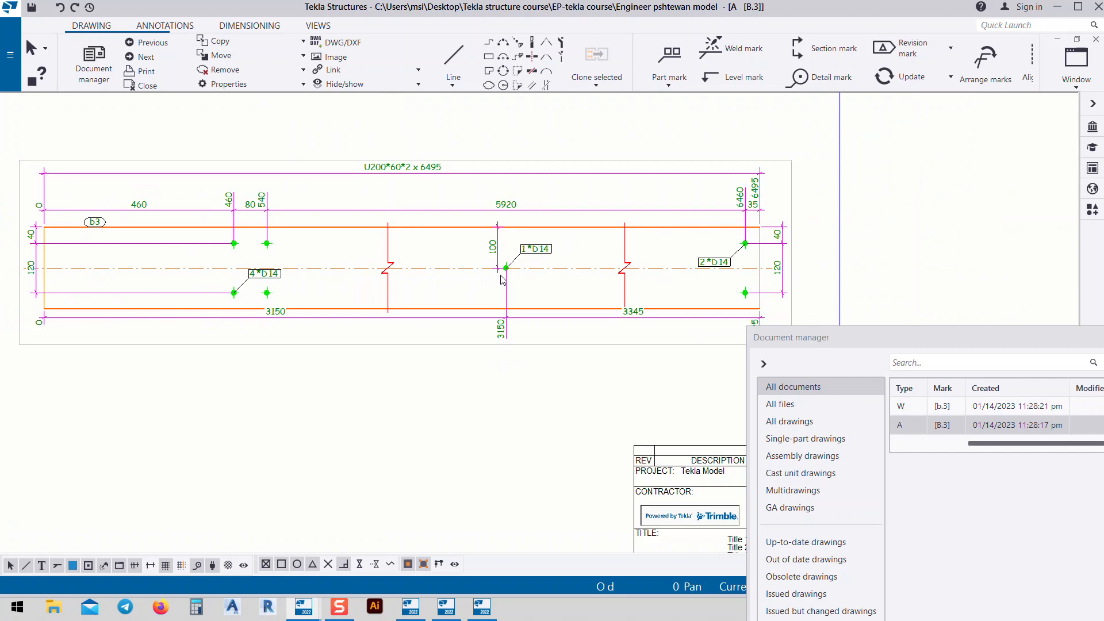
scroll(502, 279, "down", 1)
scroll(386, 195, "up", 4)
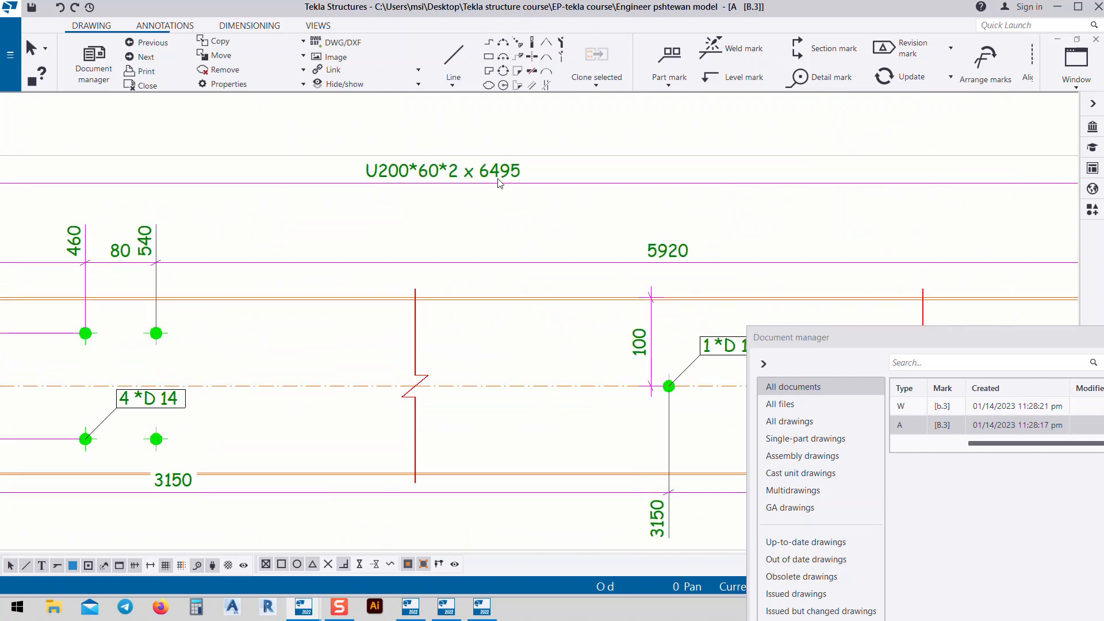
scroll(500, 183, "down", 3)
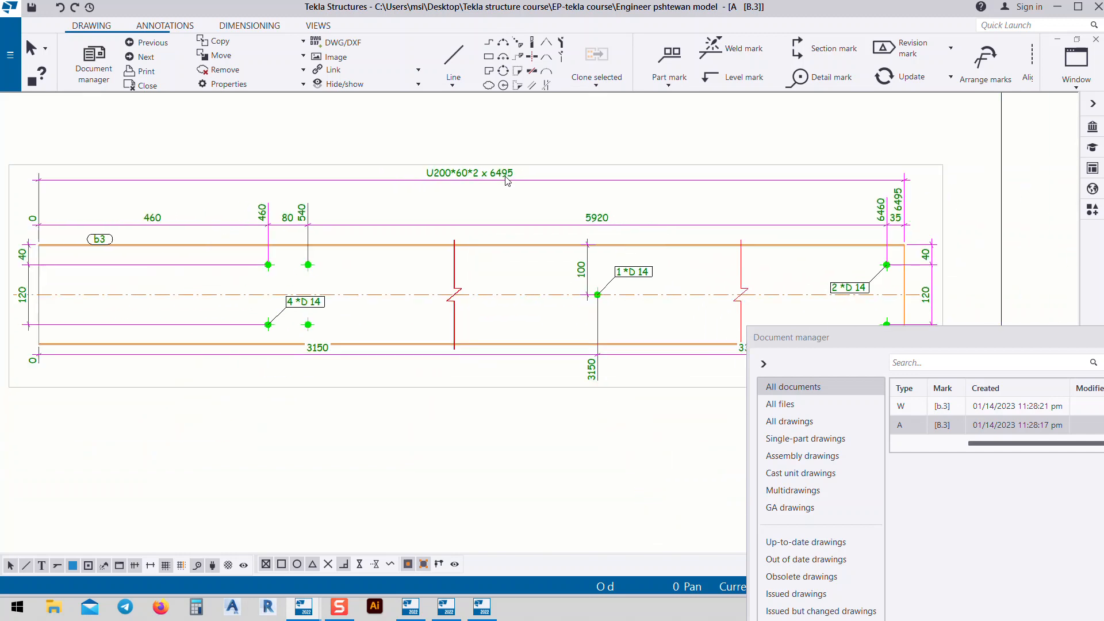
scroll(507, 181, "up", 3)
scroll(509, 181, "down", 4)
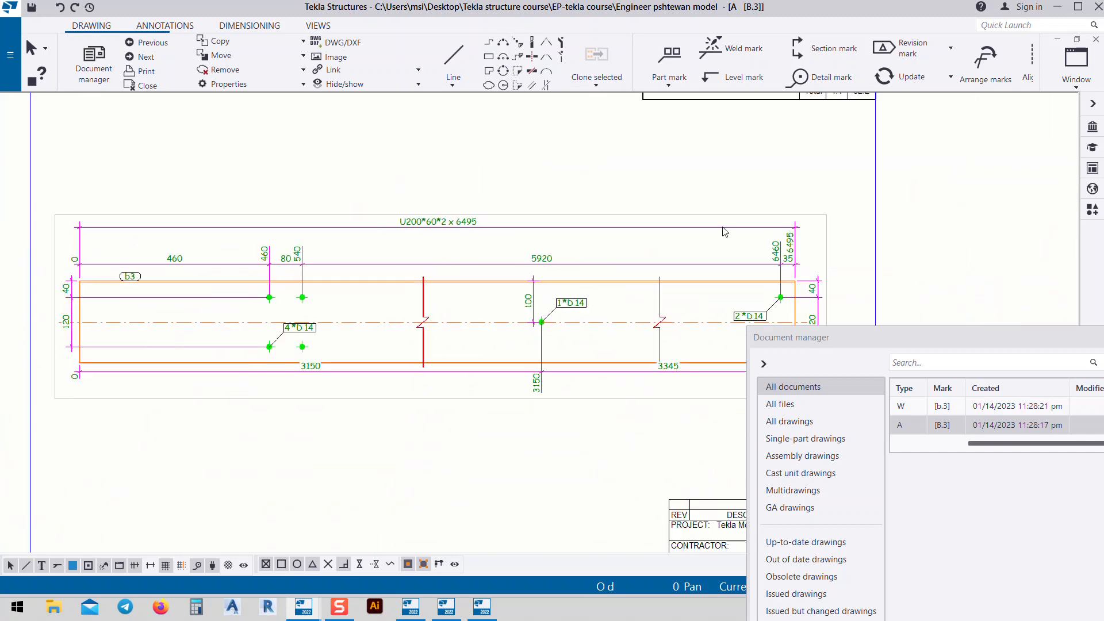
scroll(723, 231, "up", 6)
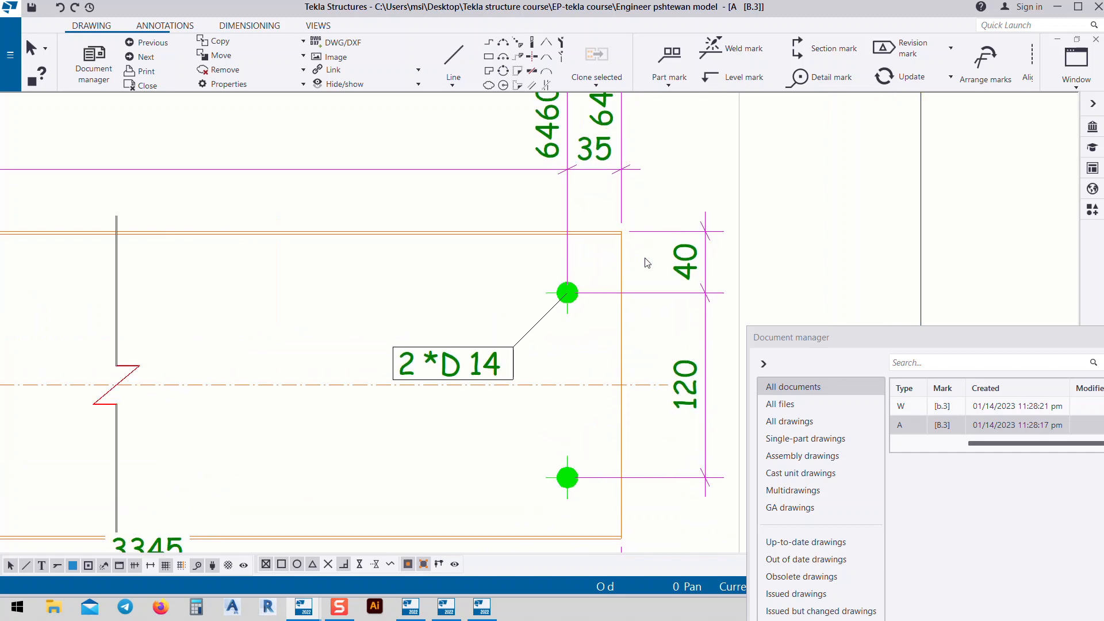
scroll(648, 217, "down", 7)
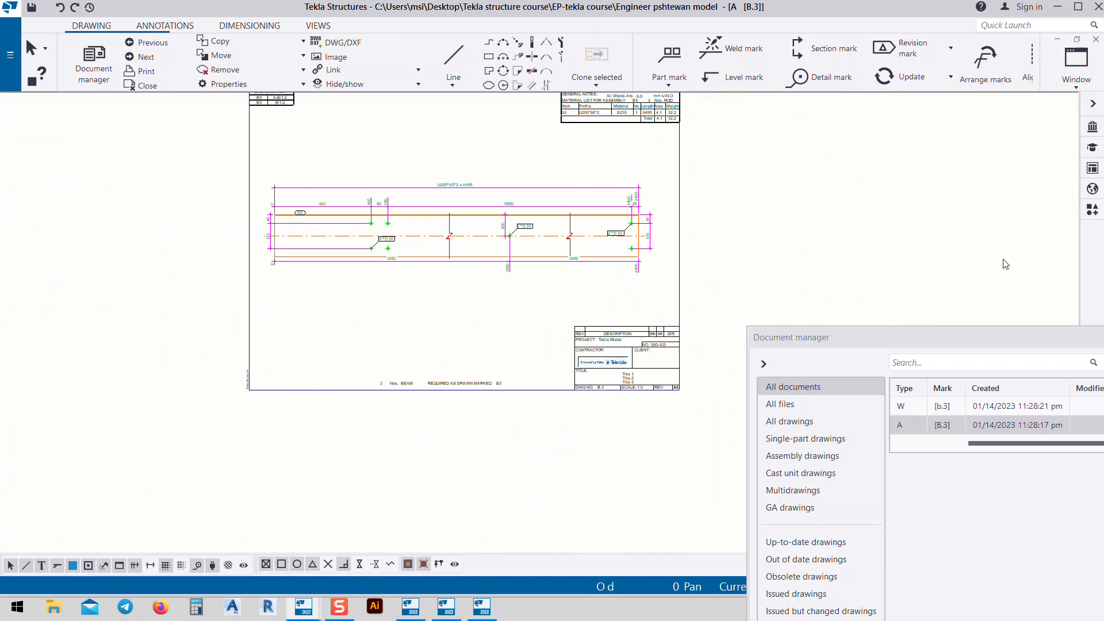
- Review the drawing's grid location table, general notes and material list, and return to the 3D model view
middle_click_drag(724, 209, 679, 307)
scroll(196, 216, "up", 11)
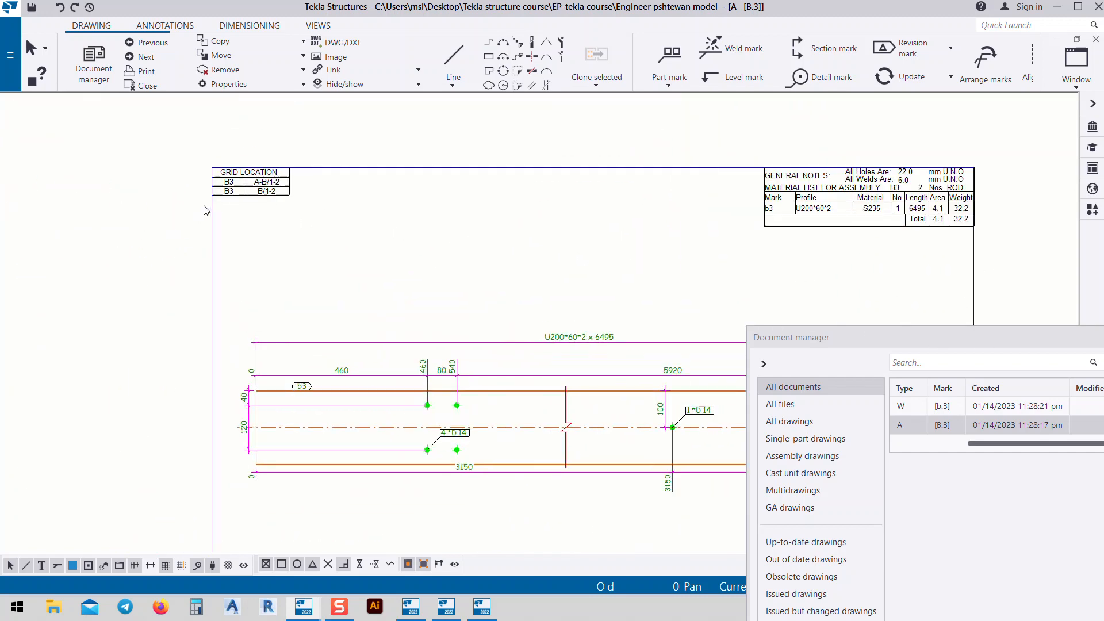
scroll(205, 175, "down", 7)
scroll(204, 174, "down", 1)
scroll(600, 163, "up", 5)
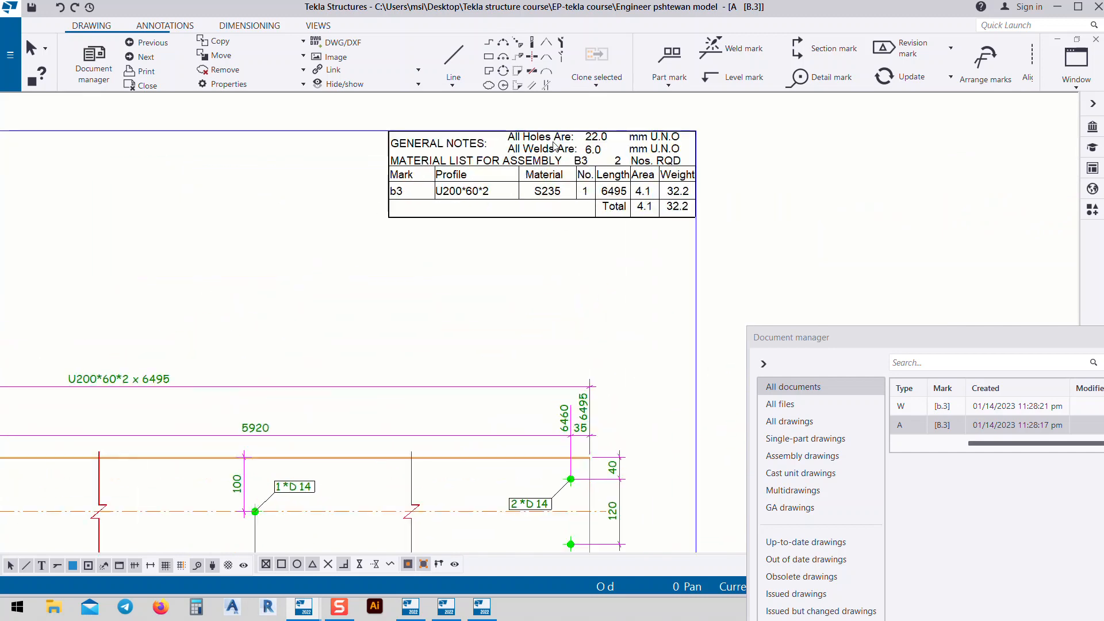
scroll(520, 223, "down", 5)
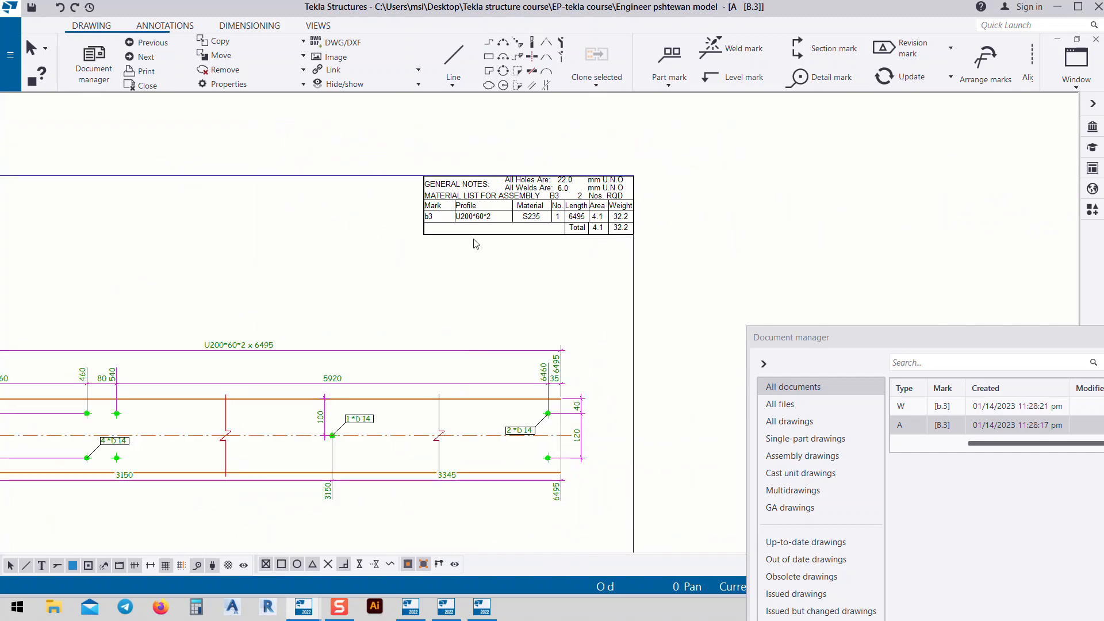
mouse_move(428, 369)
middle_mouse_down()
mouse_move(408, 355)
mouse_move(414, 308)
middle_mouse_up()
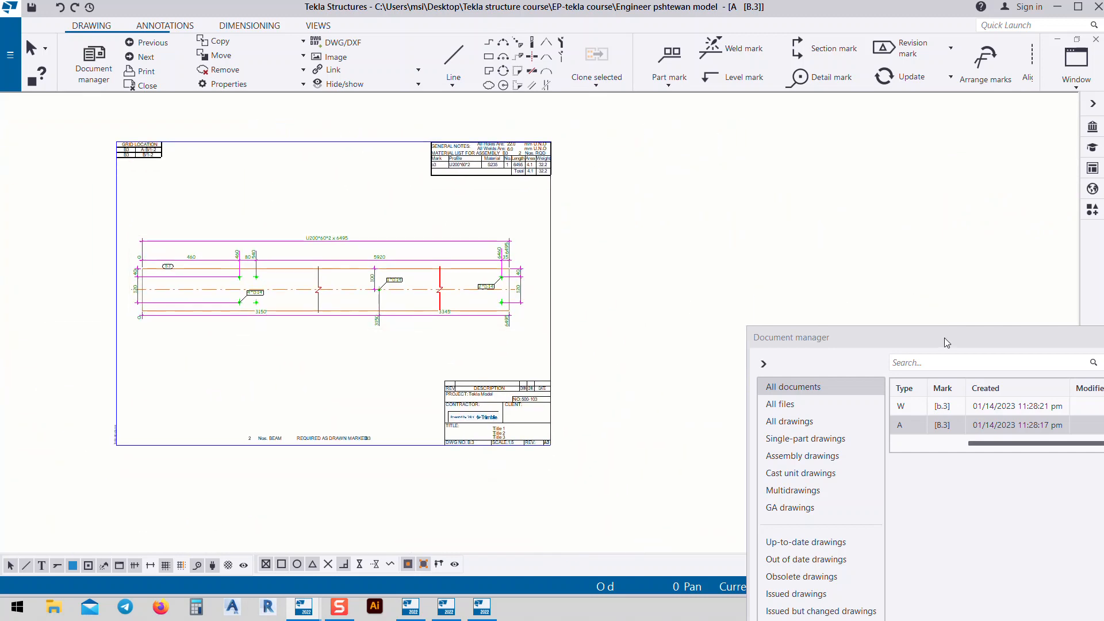
mouse_move(944, 337)
left_mouse_down()
mouse_move(655, 326)
mouse_move(173, 170)
mouse_move(316, 106)
left_mouse_up()
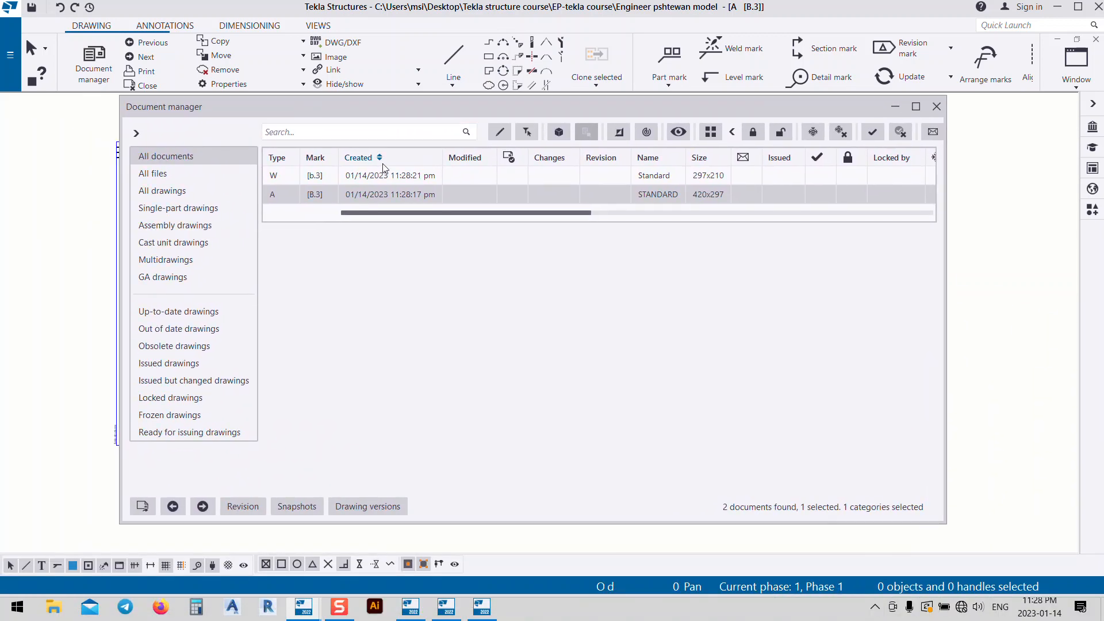
left_click(935, 108)
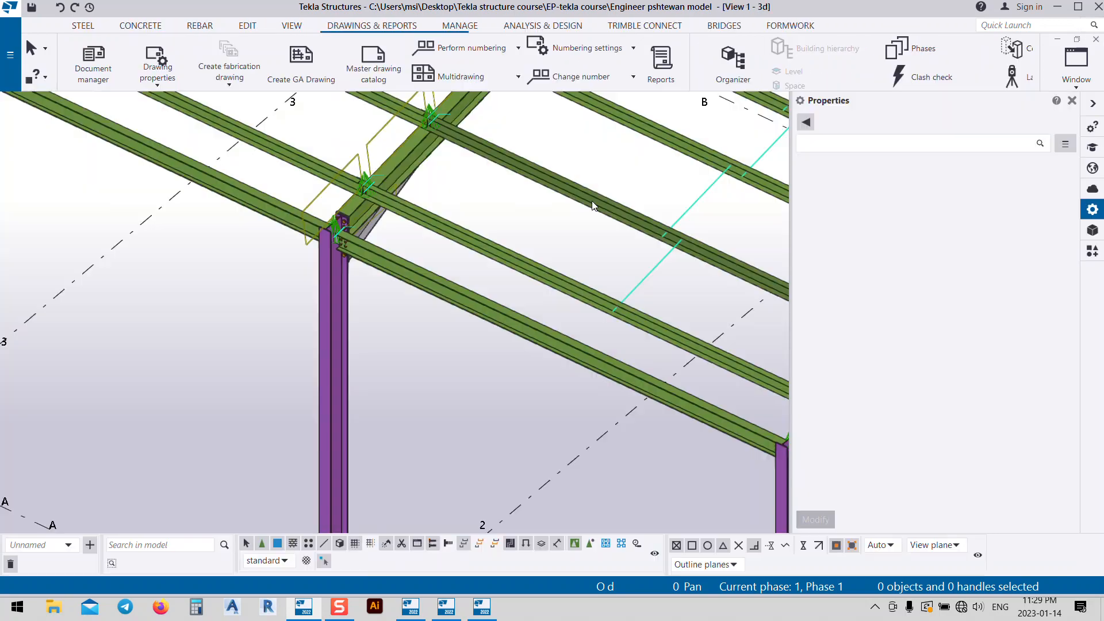
- Mirror-copy the sag rods in the end bay to the other roof slope with X0 1449.76, Y0 -2000 and angle -90
scroll(522, 259, "down", 5)
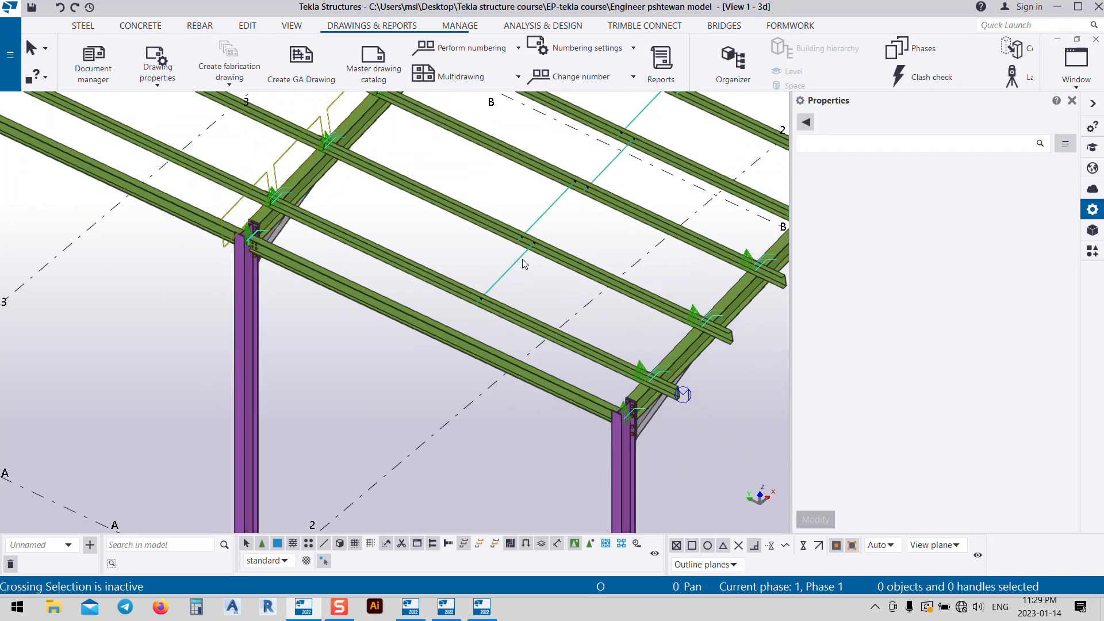
left_click(498, 267)
scroll(348, 370, "down", 6)
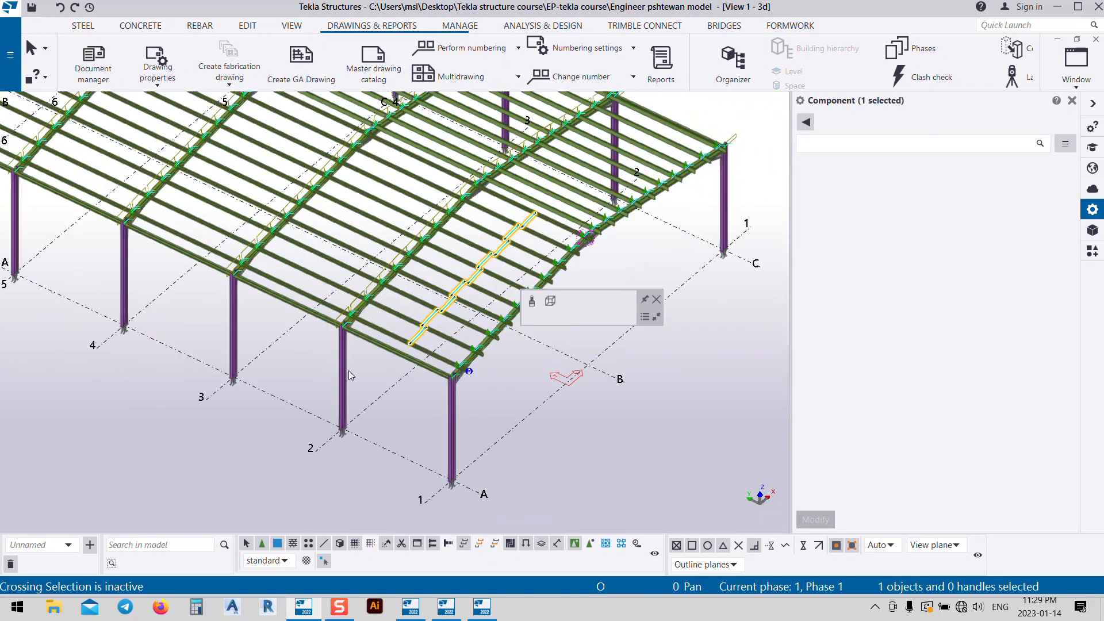
right_click(378, 320)
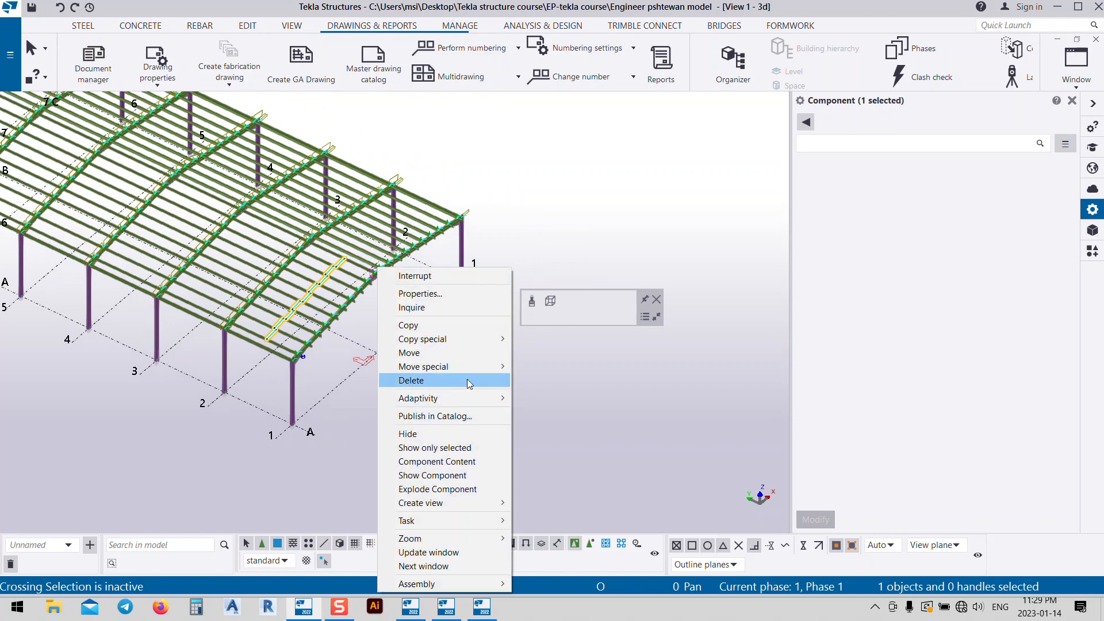
mouse_move(481, 339)
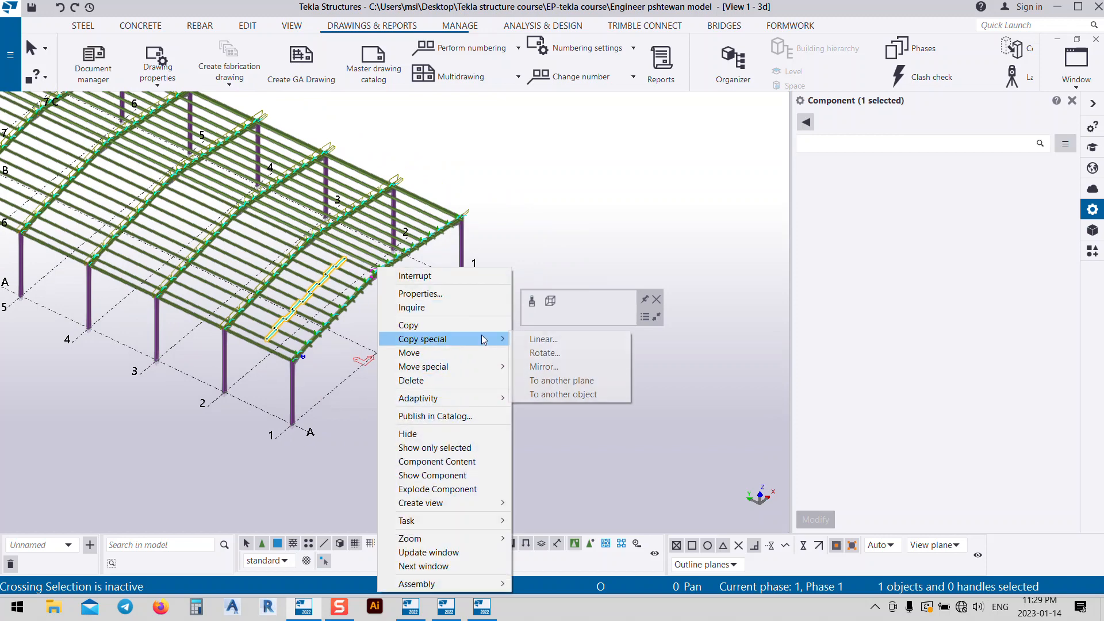
left_click(553, 371)
scroll(407, 365, "up", 2)
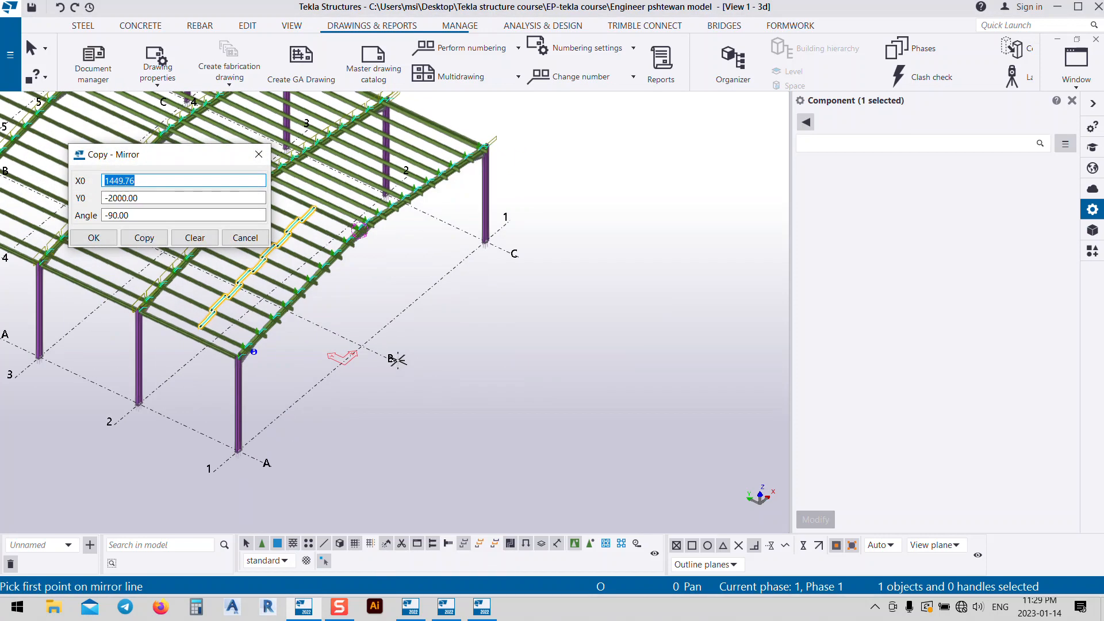
left_click(151, 241)
left_click(107, 240)
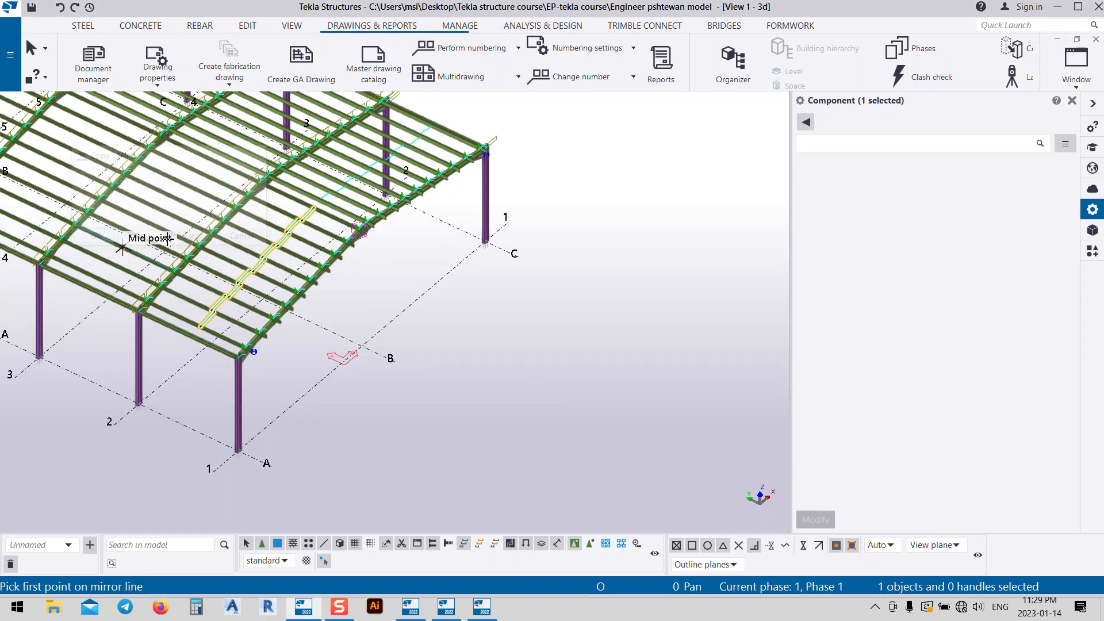
scroll(285, 223, "up", 5)
middle_click_drag(356, 183, 344, 312)
right_click(343, 315)
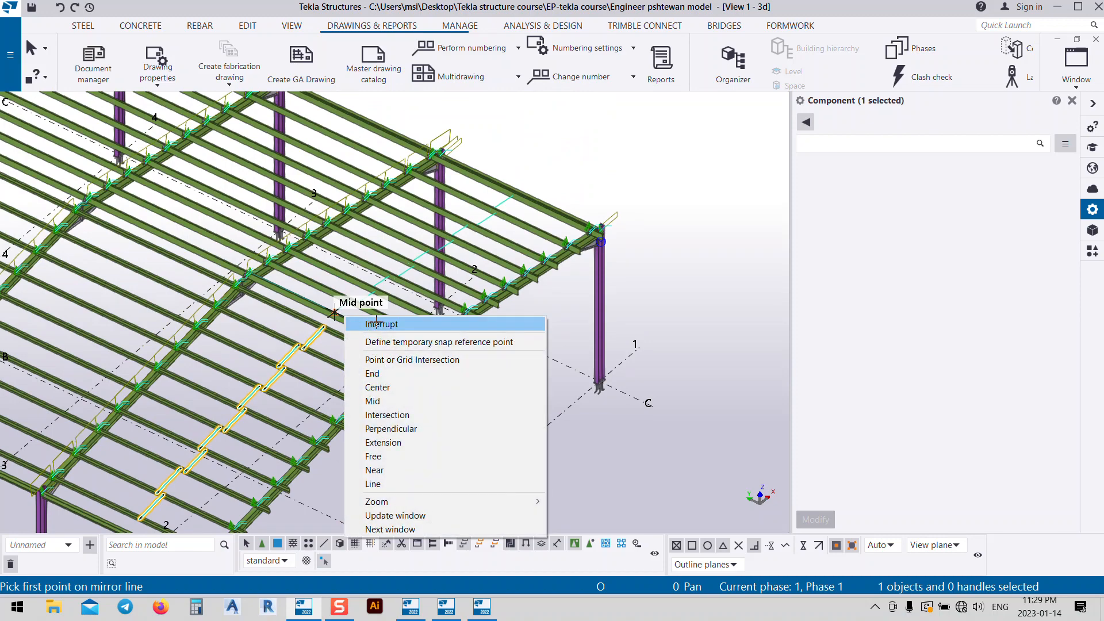
left_click(379, 324)
- Copy the sag rods of both roof slopes linearly along the building with dY 6000 and 6 copies
scroll(331, 314, "up", 5)
left_click(336, 308, "ctrl")
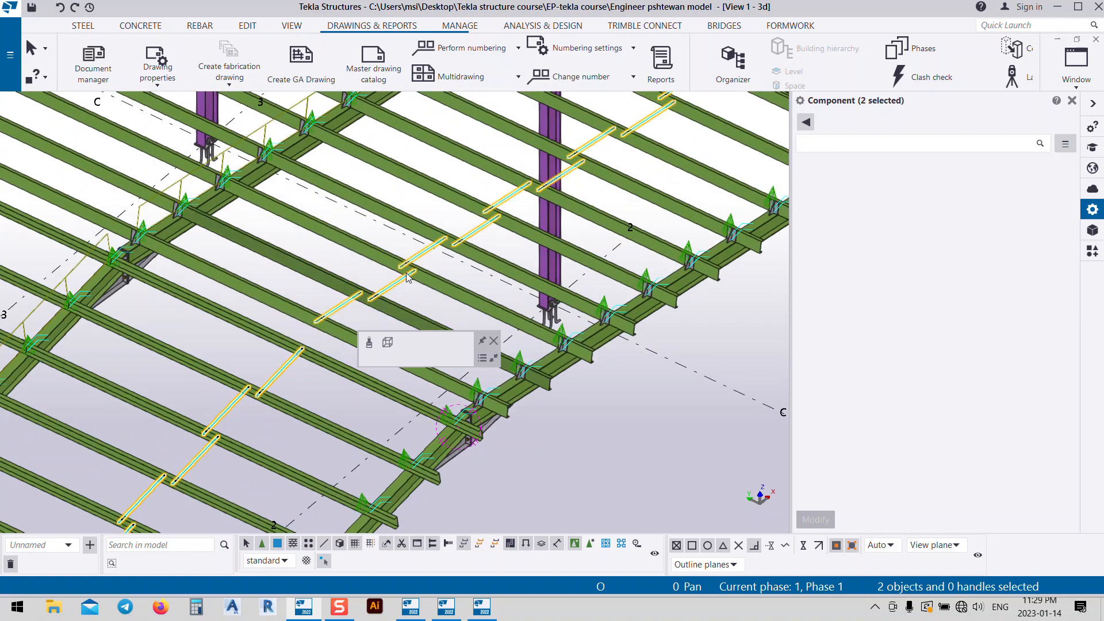
scroll(464, 253, "down", 6)
middle_click_drag(354, 341, 544, 290)
right_click(295, 302)
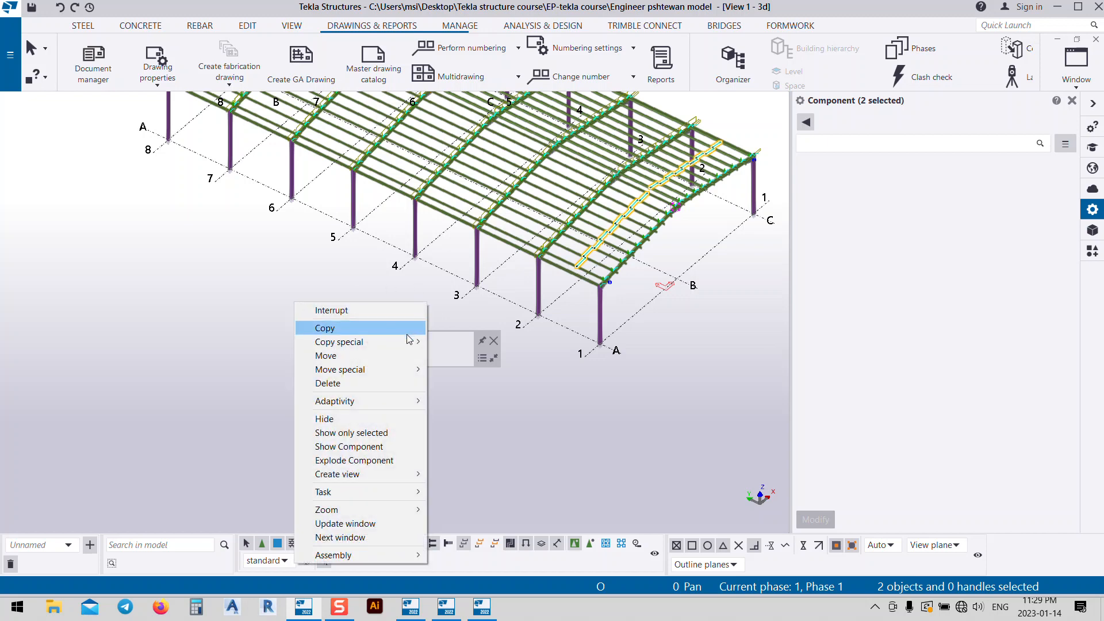
left_click(438, 347)
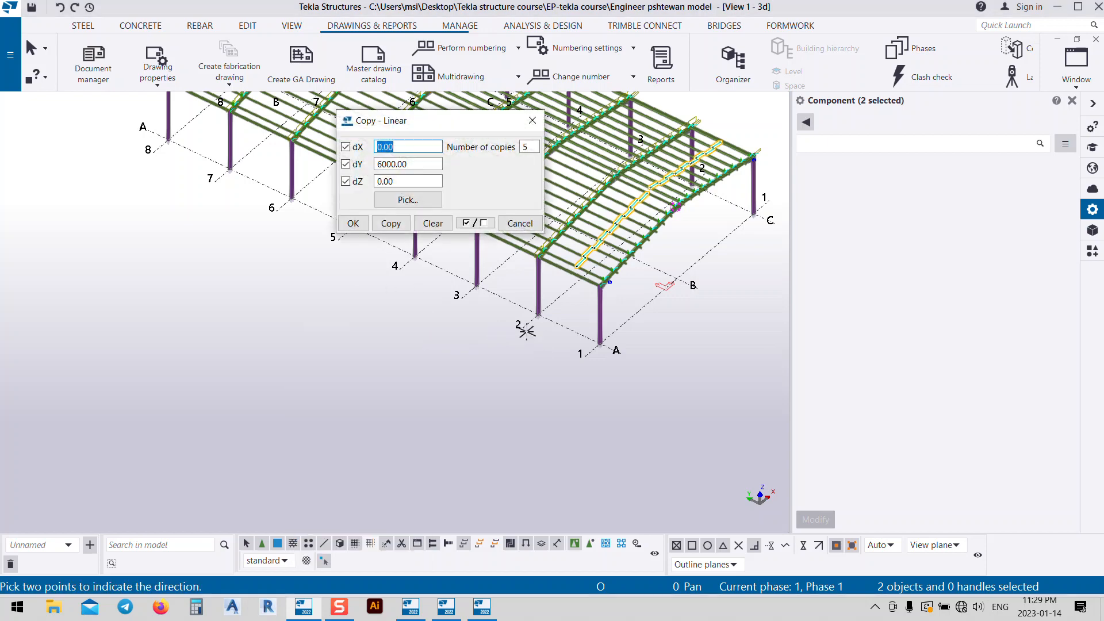
left_click(519, 325)
left_click(459, 297)
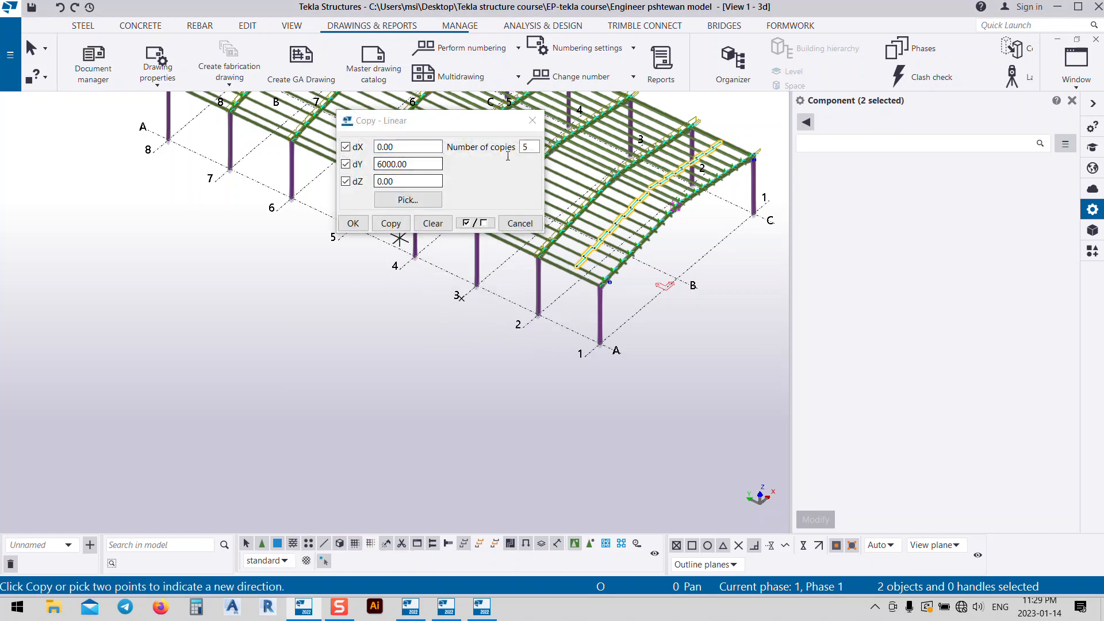
middle_click_drag(521, 285, 711, 454)
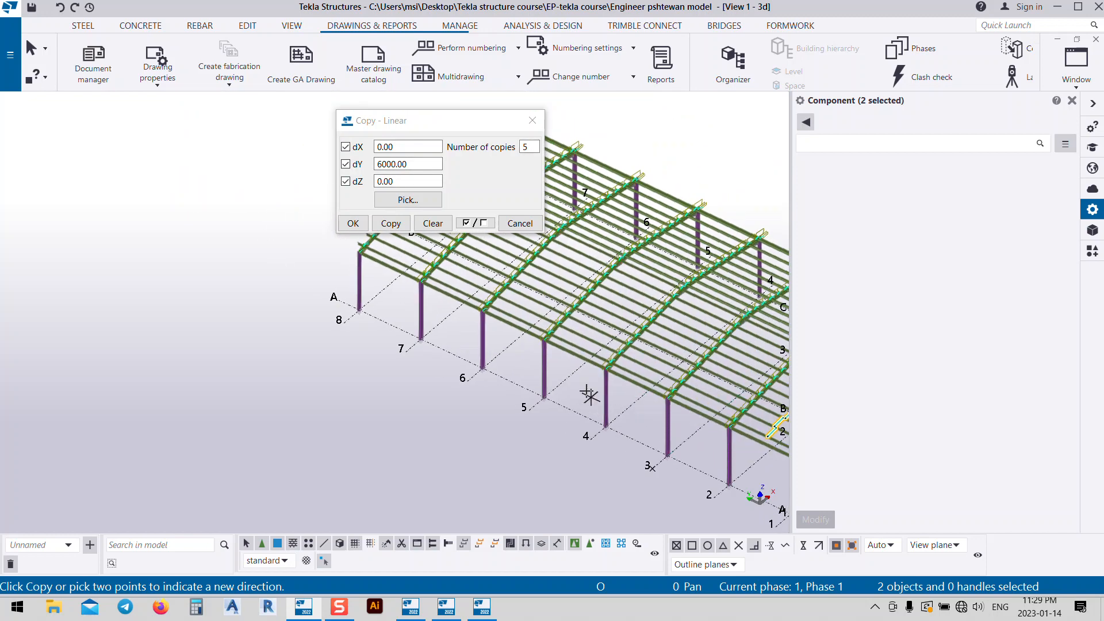
double_click(526, 148)
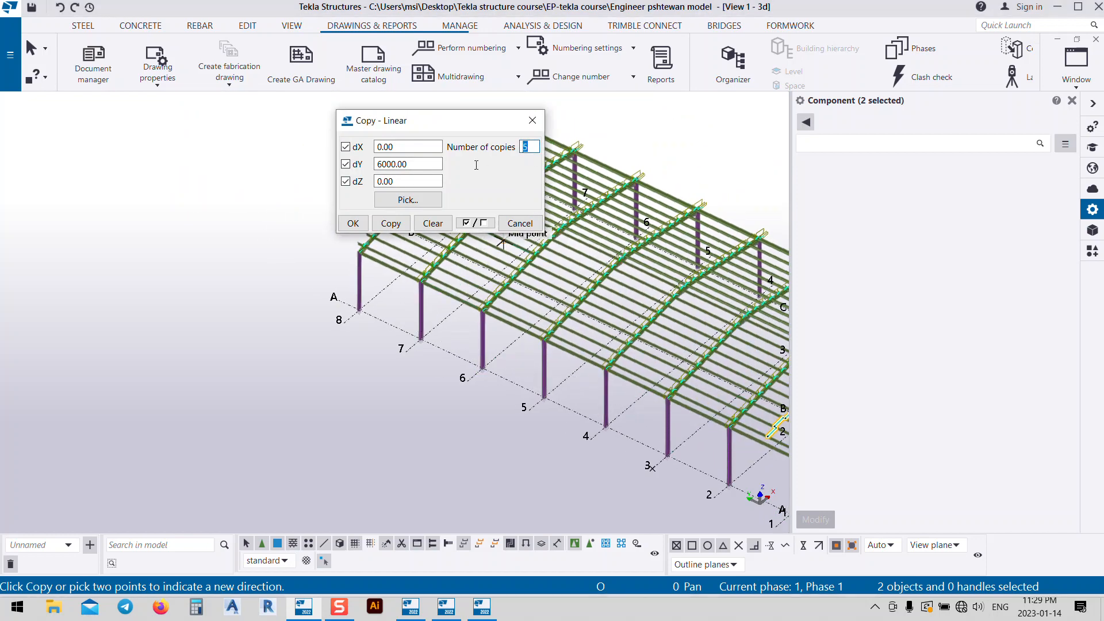
type("6")
left_click(391, 223)
left_click(353, 223)
scroll(438, 238, "up", 2)
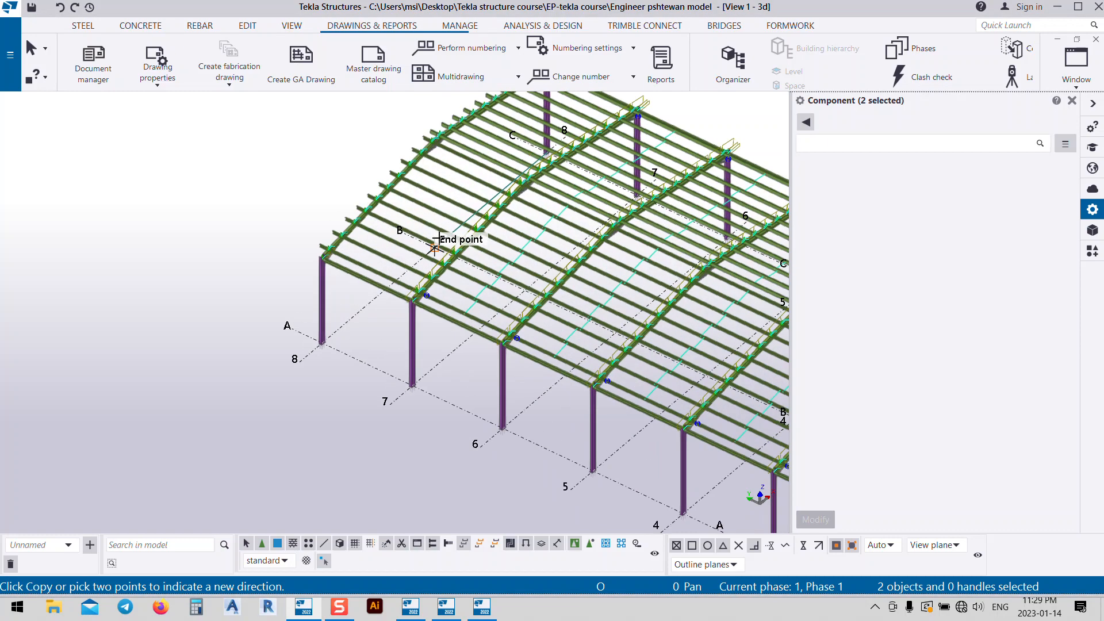
scroll(471, 248, "up", 3)
right_click(450, 270)
left_click(486, 281)
middle_click_drag(631, 229, 491, 336)
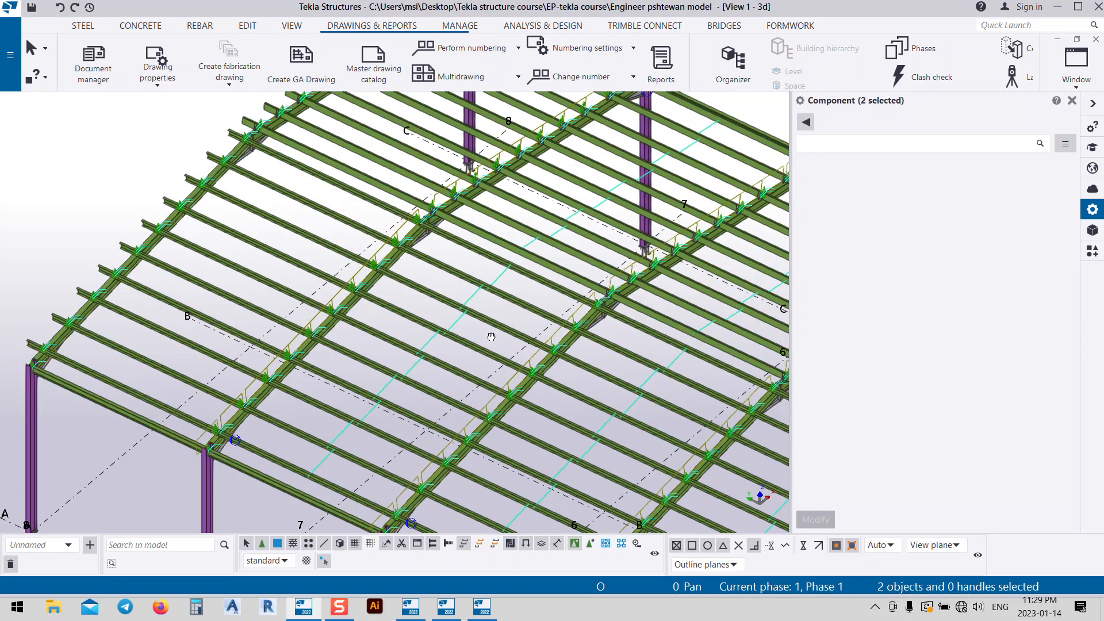
- Copy the sag rods of both roof slopes linearly into the empty end bay between grids 7 and 8, with dY 6000 and 1 copy
scroll(423, 314, "up", 4)
left_click(445, 278)
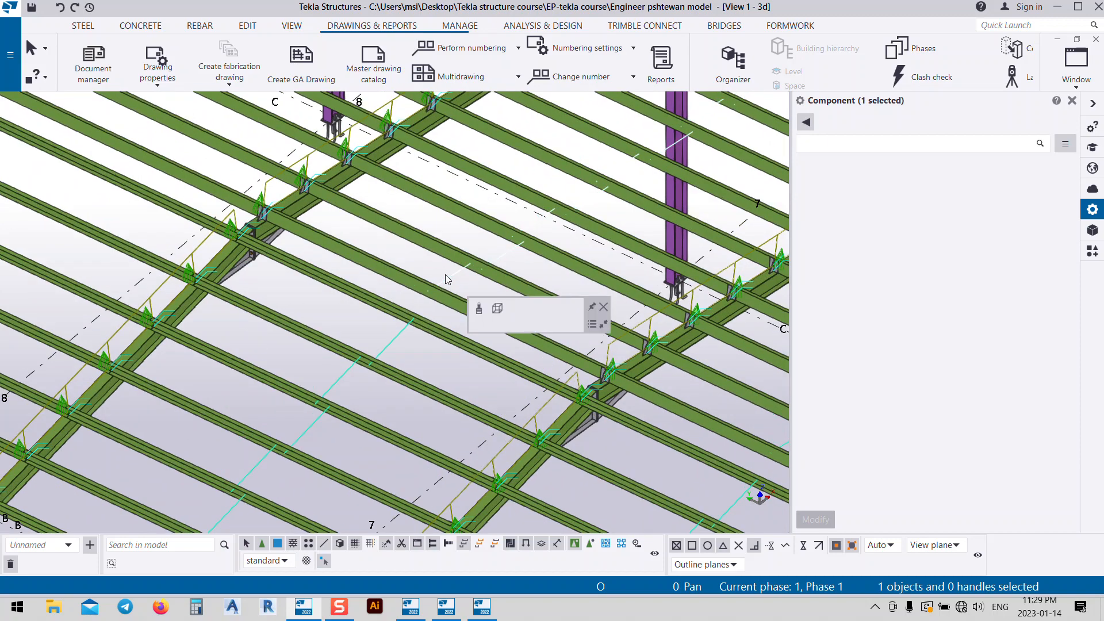
left_click(400, 333, "ctrl")
scroll(483, 189, "down", 5)
right_click(231, 371)
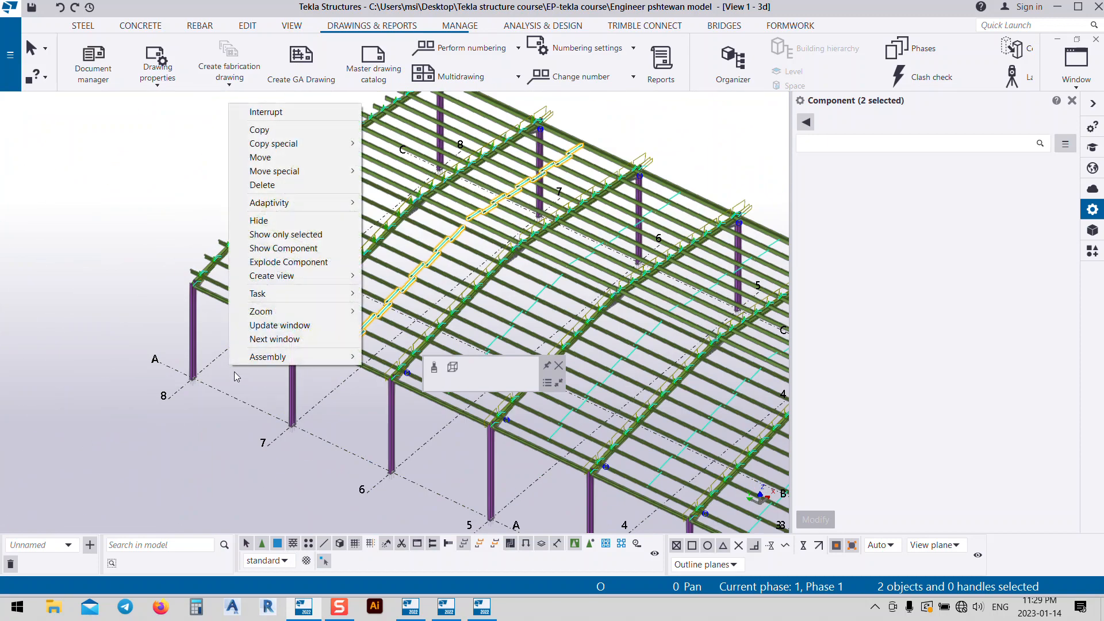
mouse_move(338, 149)
left_click(390, 151)
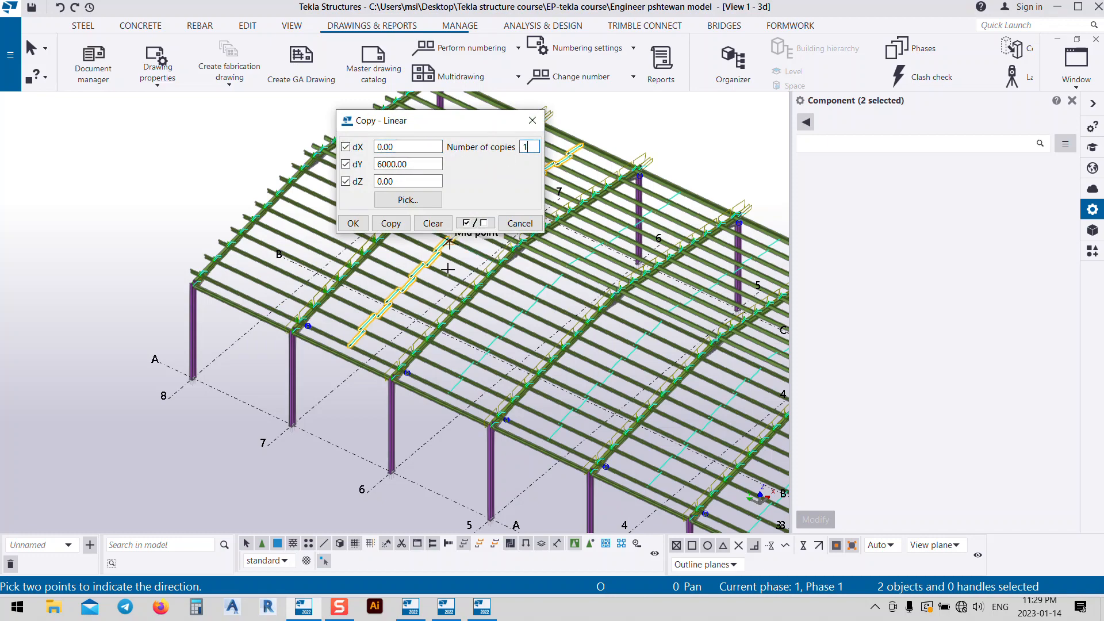
left_click(360, 228)
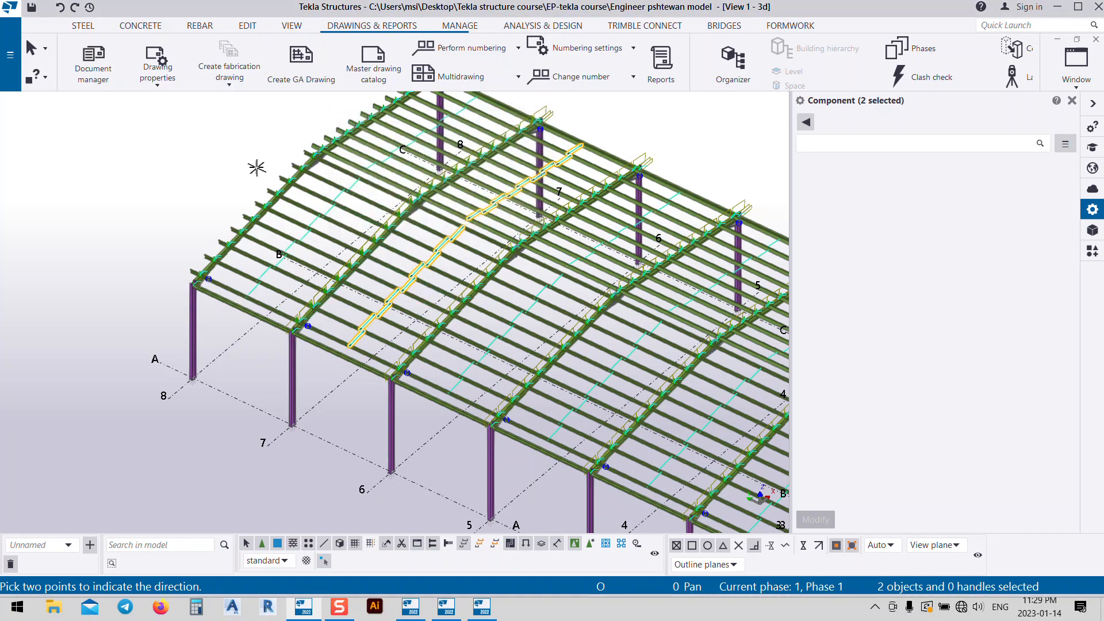
right_click(222, 175)
left_click(244, 183)
- Set the work plane on the web of the column at grid A-2, near its base
scroll(261, 201, "down", 2)
scroll(397, 283, "down", 2)
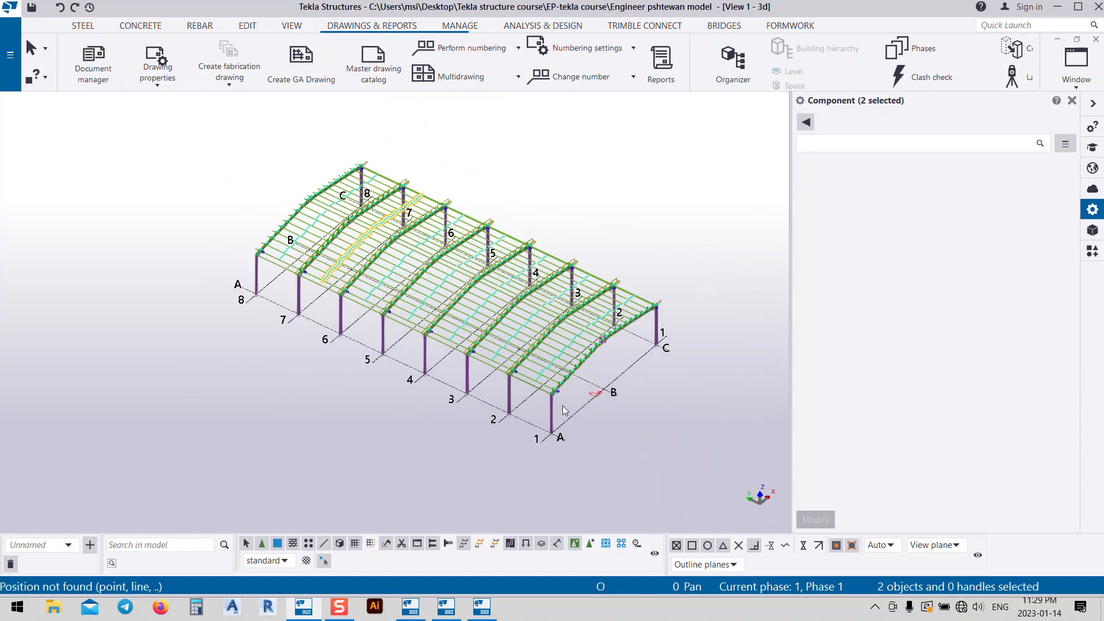
middle_click_drag(650, 423, 420, 309, "ctrl")
scroll(568, 325, "up", 5)
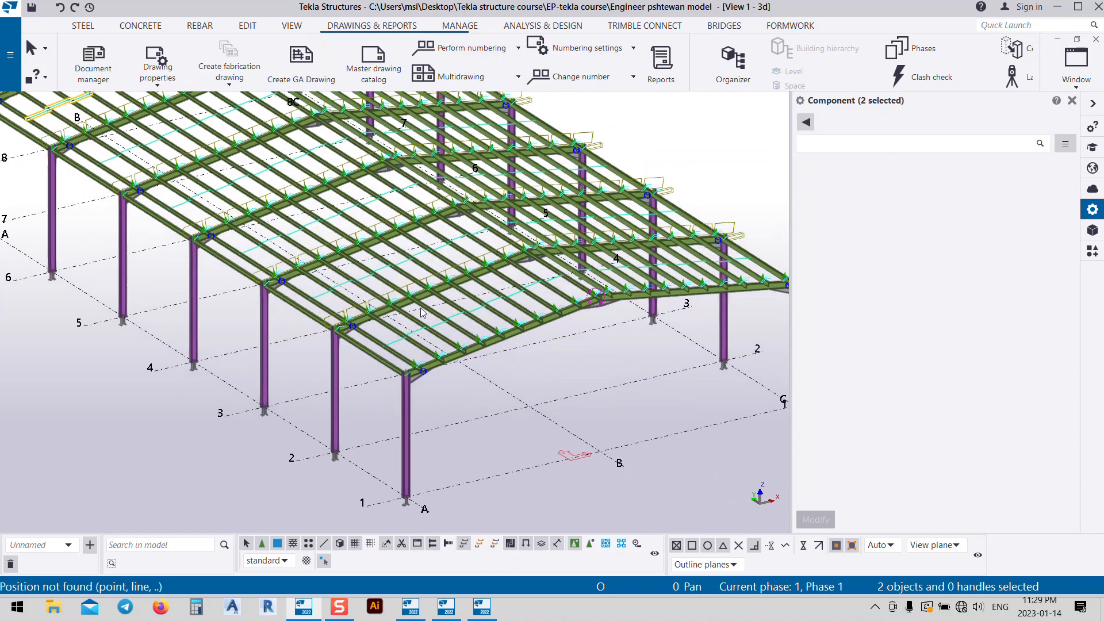
middle_click_drag(459, 361, 481, 371, "ctrl")
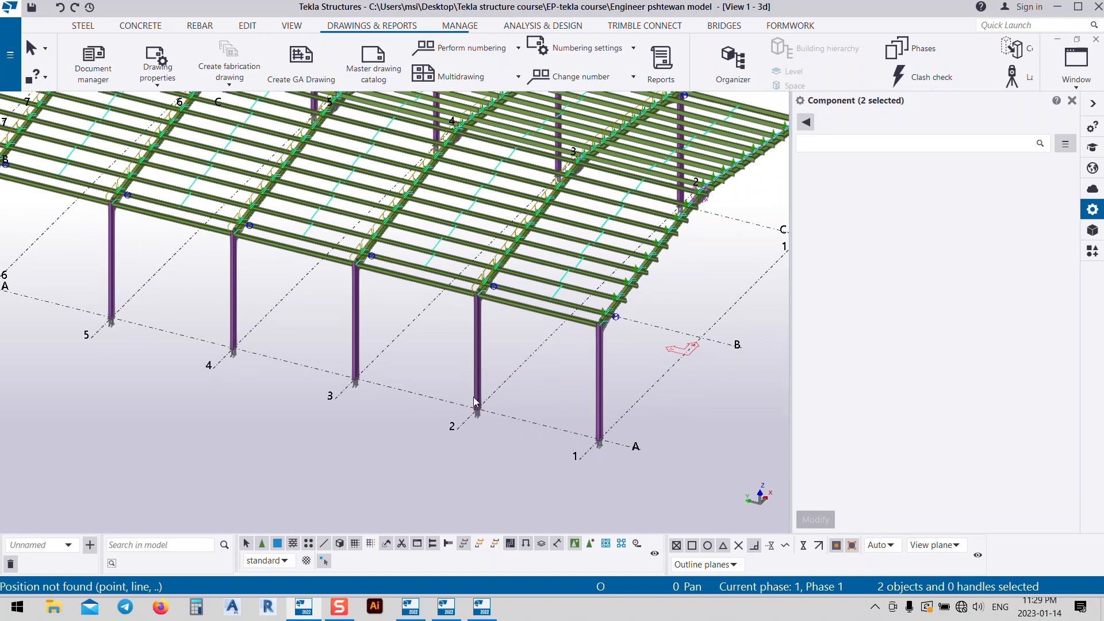
scroll(539, 408, "up", 9)
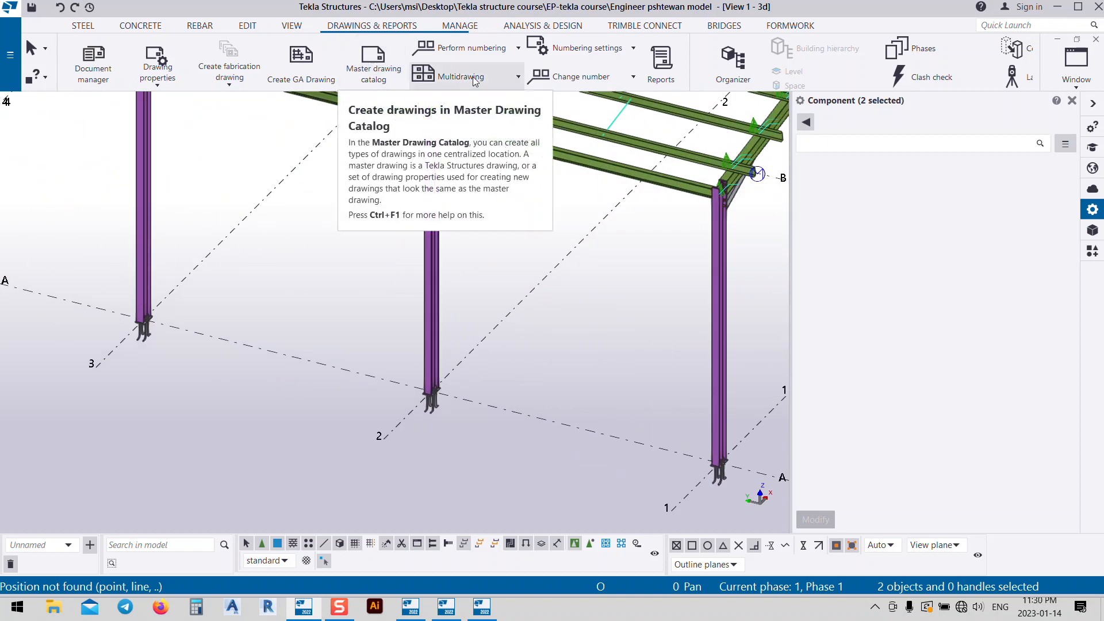
left_click(290, 26)
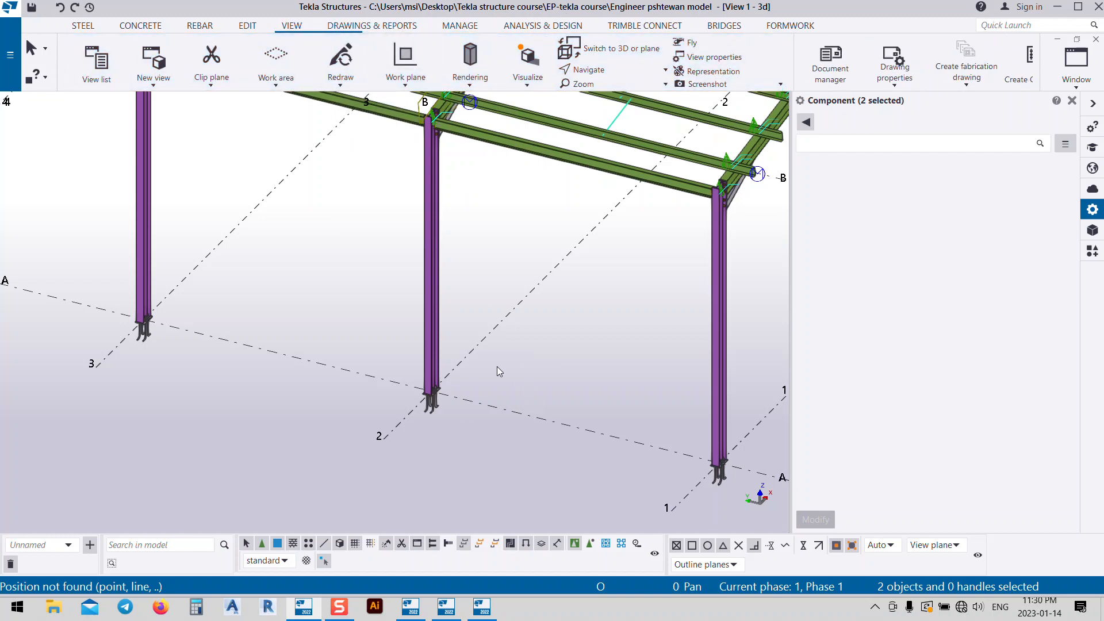
left_click(405, 57)
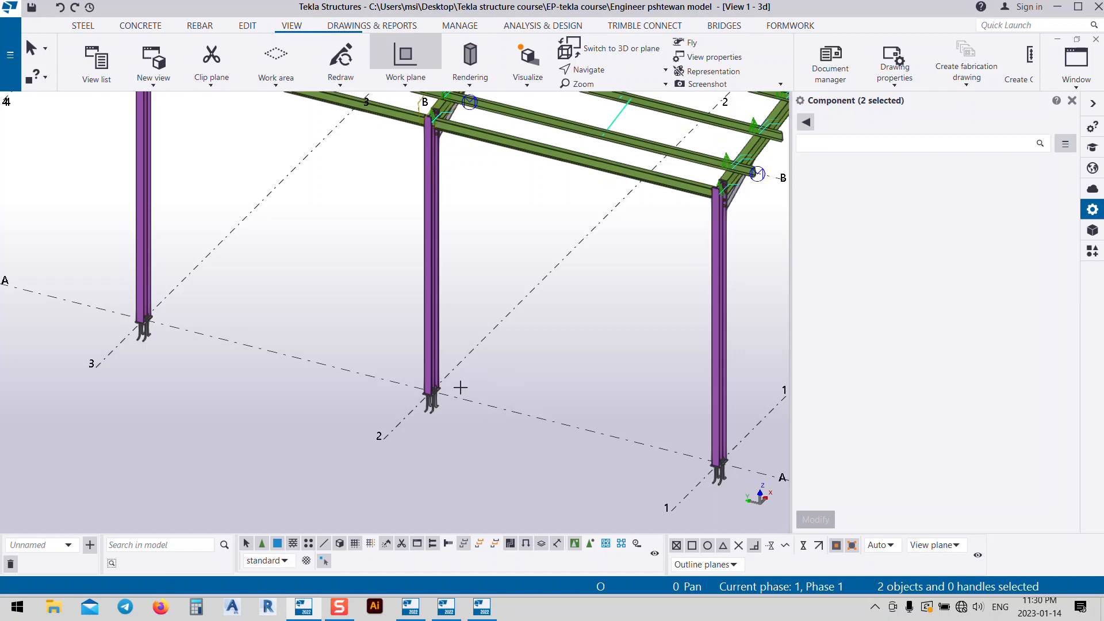
left_click(435, 371)
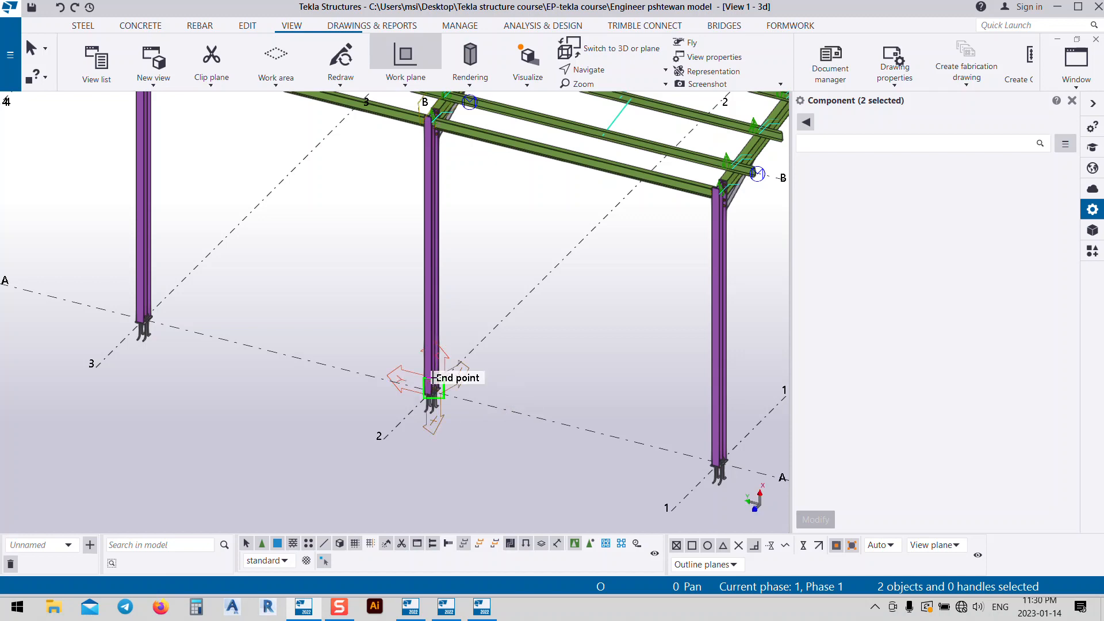
scroll(430, 382, "up", 4)
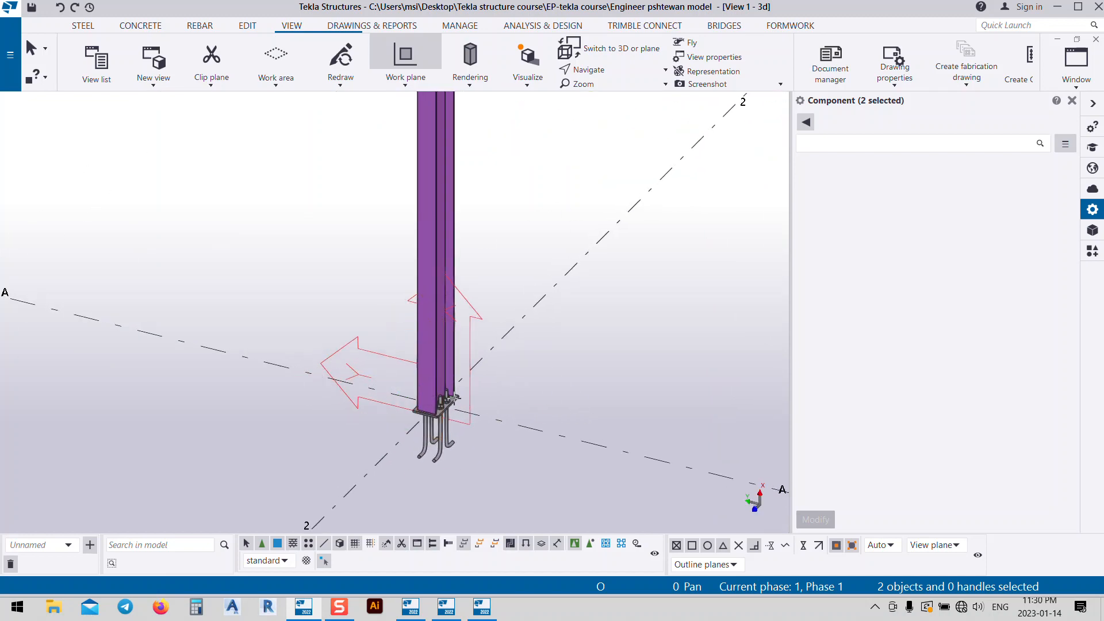
scroll(431, 382, "down", 5)
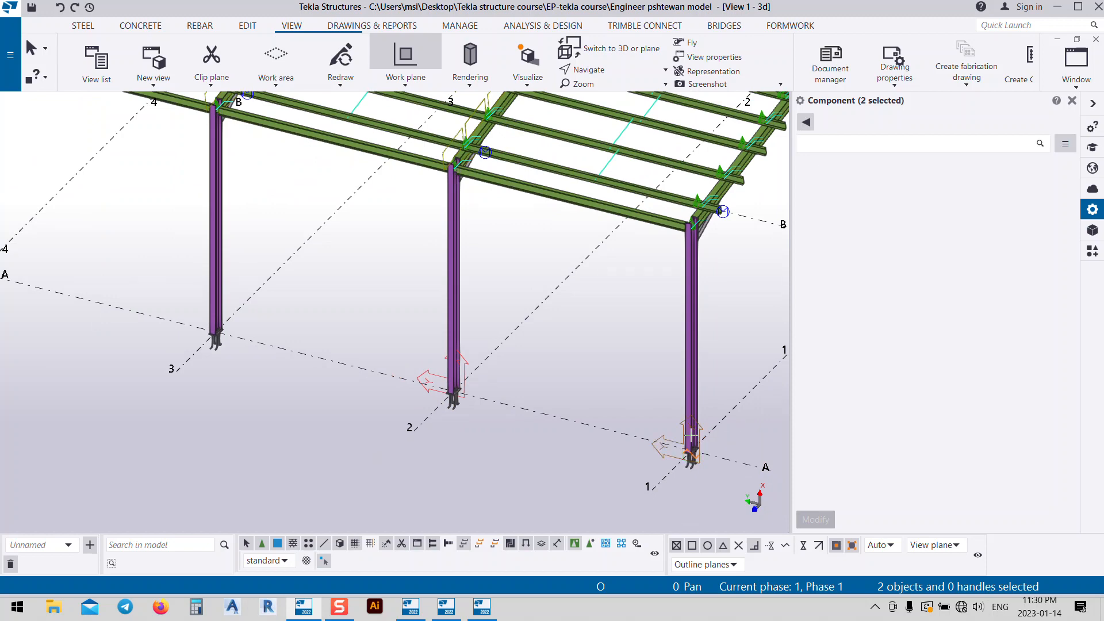
scroll(691, 435, "up", 3)
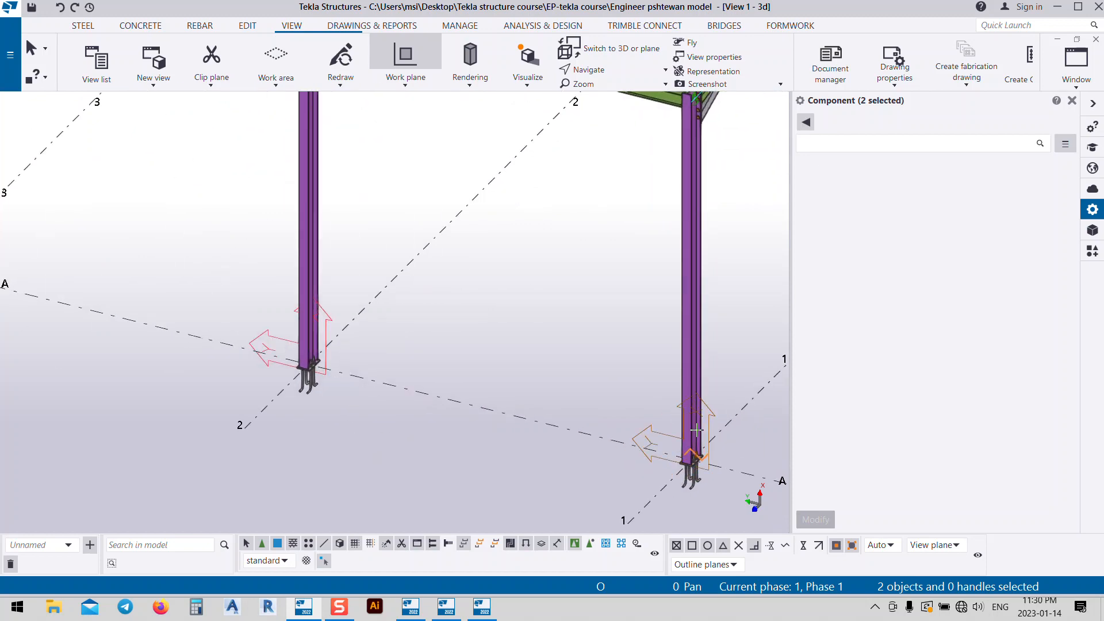
scroll(654, 386, "down", 5)
right_click(473, 333)
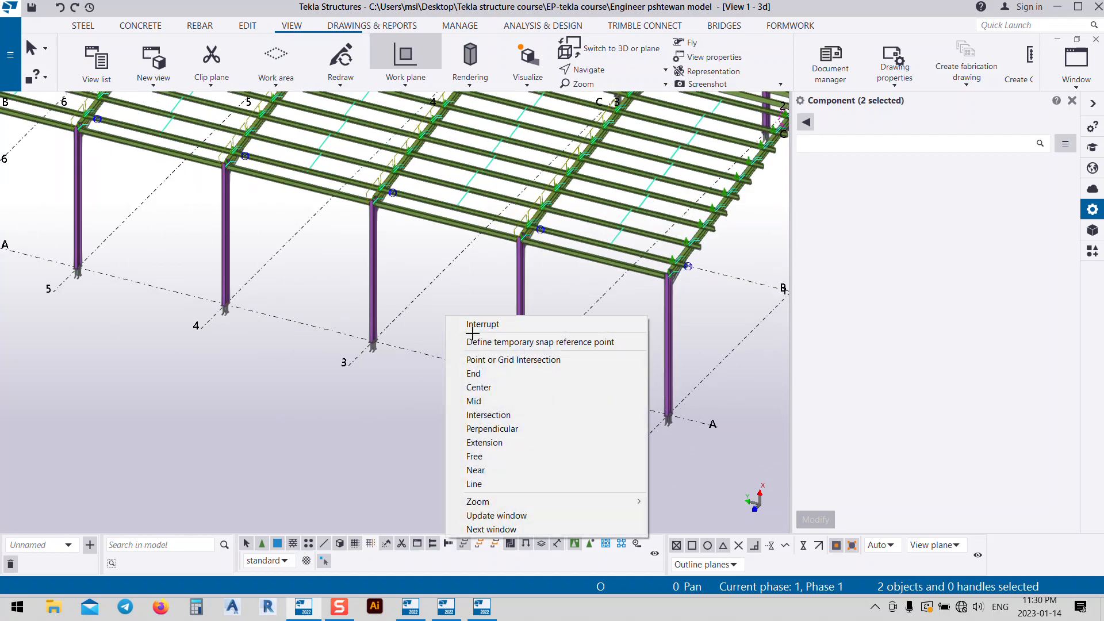
left_click(472, 325)
mouse_move(555, 306)
middle_mouse_down()
mouse_move(648, 306)
mouse_move(563, 307)
middle_mouse_up()
scroll(523, 359, "up", 5)
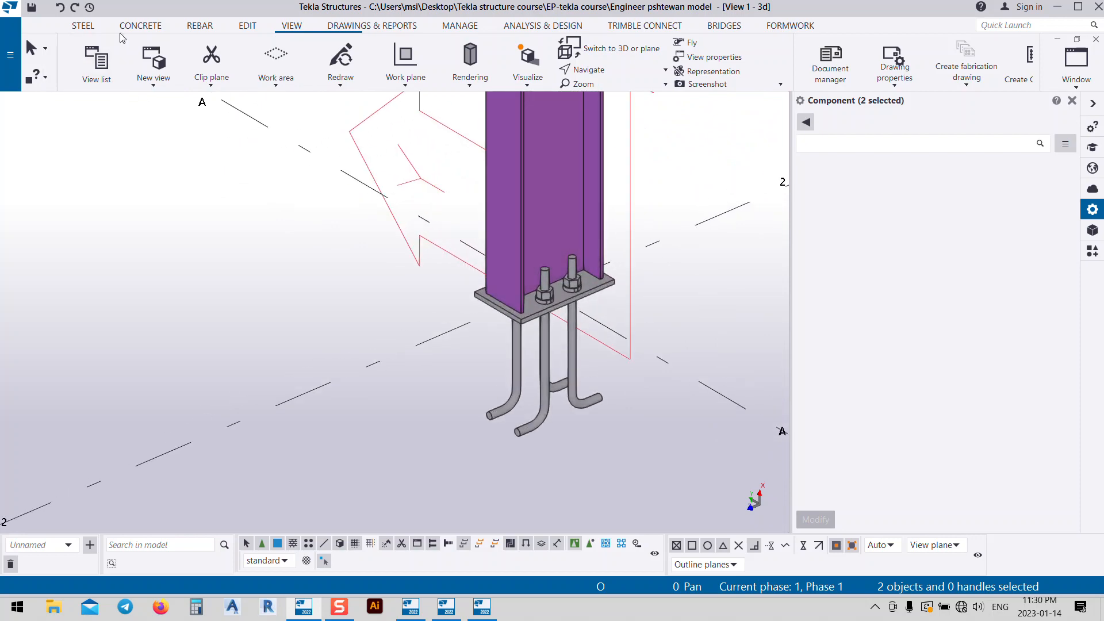
- Model a diagonal steel beam from the web's bottom midpoint on column A-2 to the connection plate's lower end atop column A-1
left_click(91, 30)
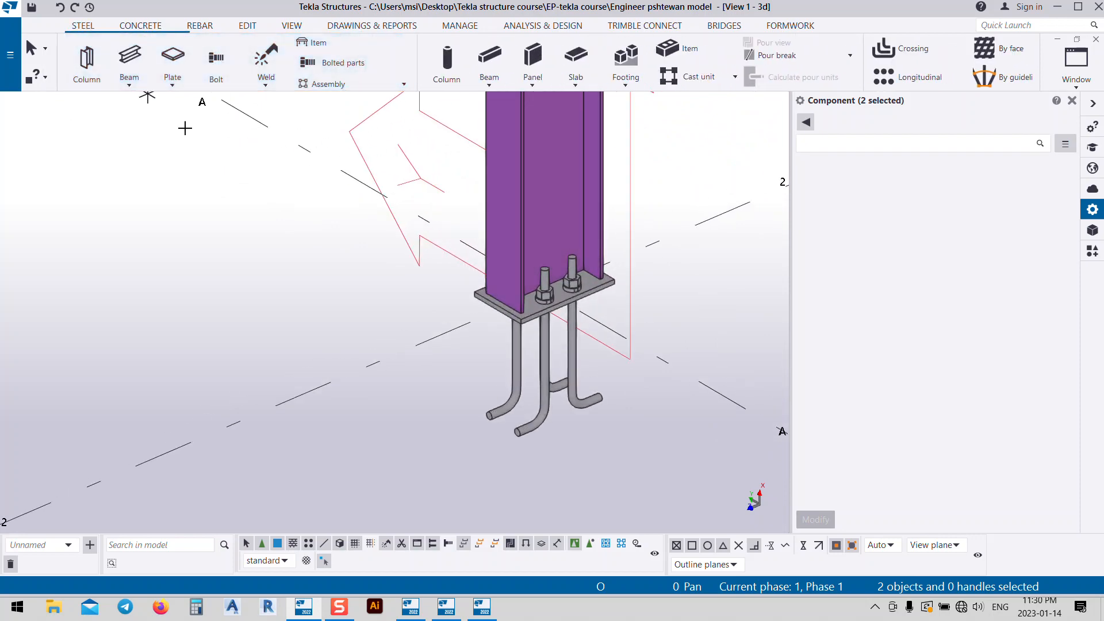
scroll(521, 265, "up", 1)
key("b")
scroll(522, 266, "up", 10)
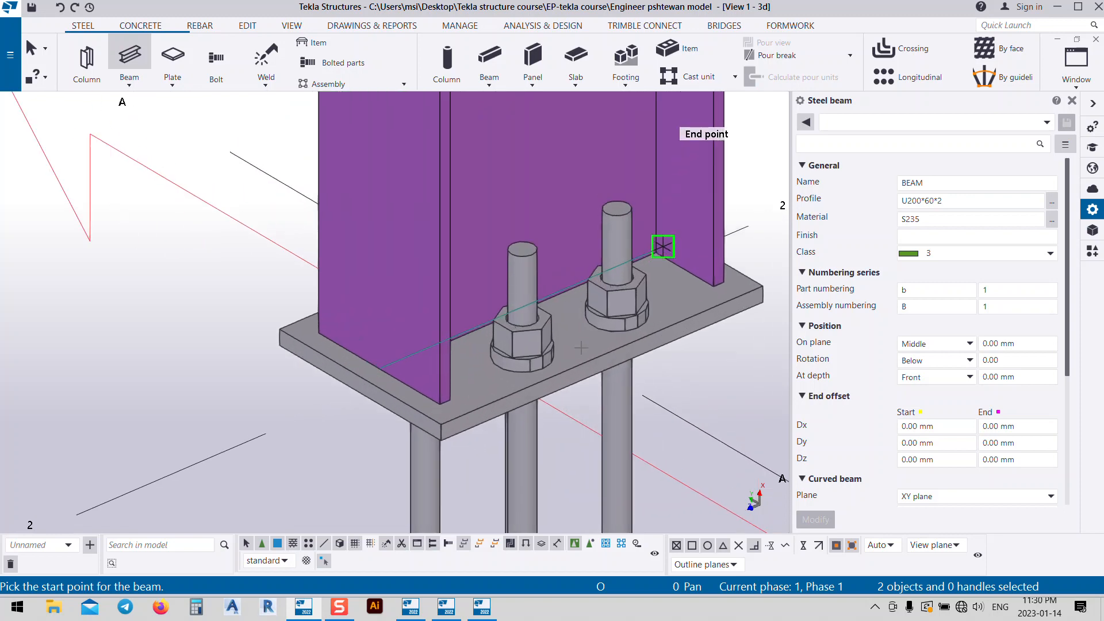
scroll(557, 345, "down", 10)
scroll(565, 255, "up", 6)
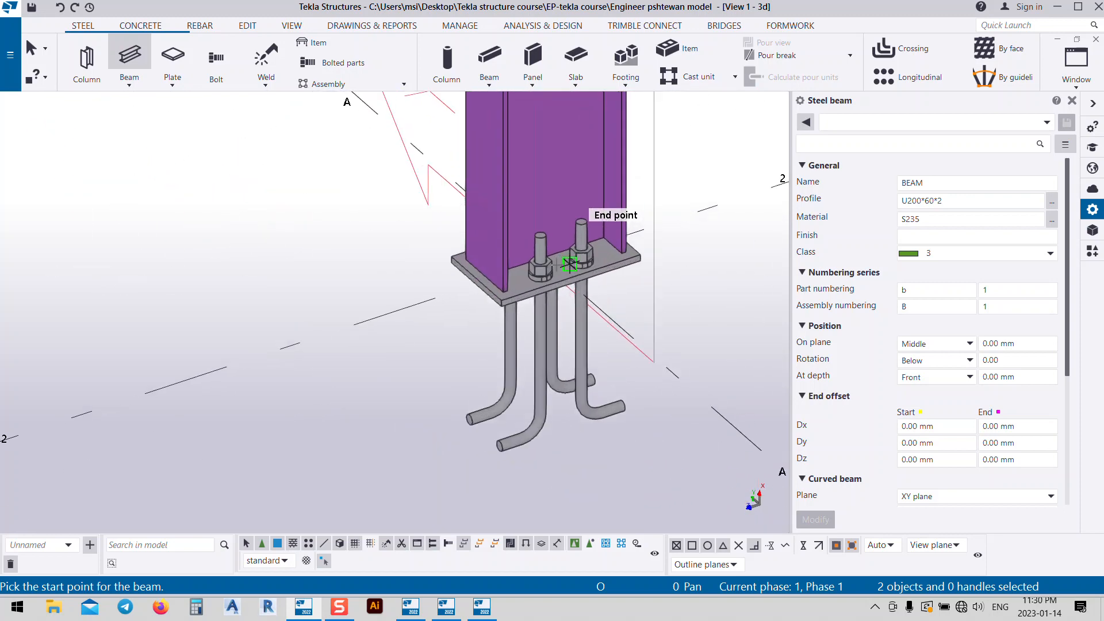
scroll(565, 255, "up", 2)
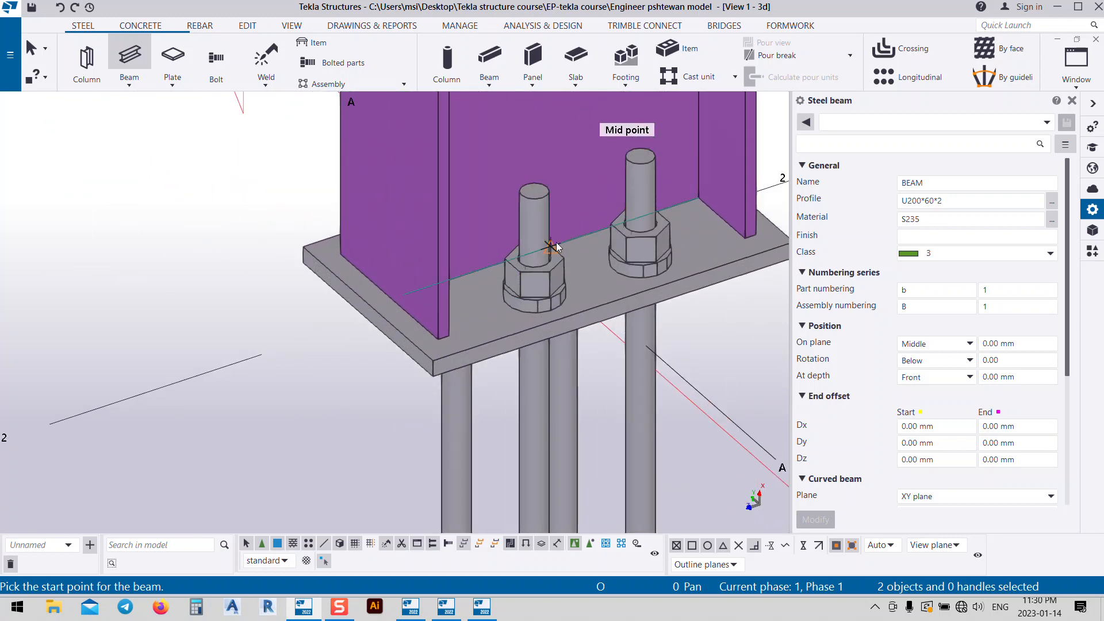
left_click(557, 247)
scroll(556, 246, "down", 8)
scroll(471, 381, "up", 5)
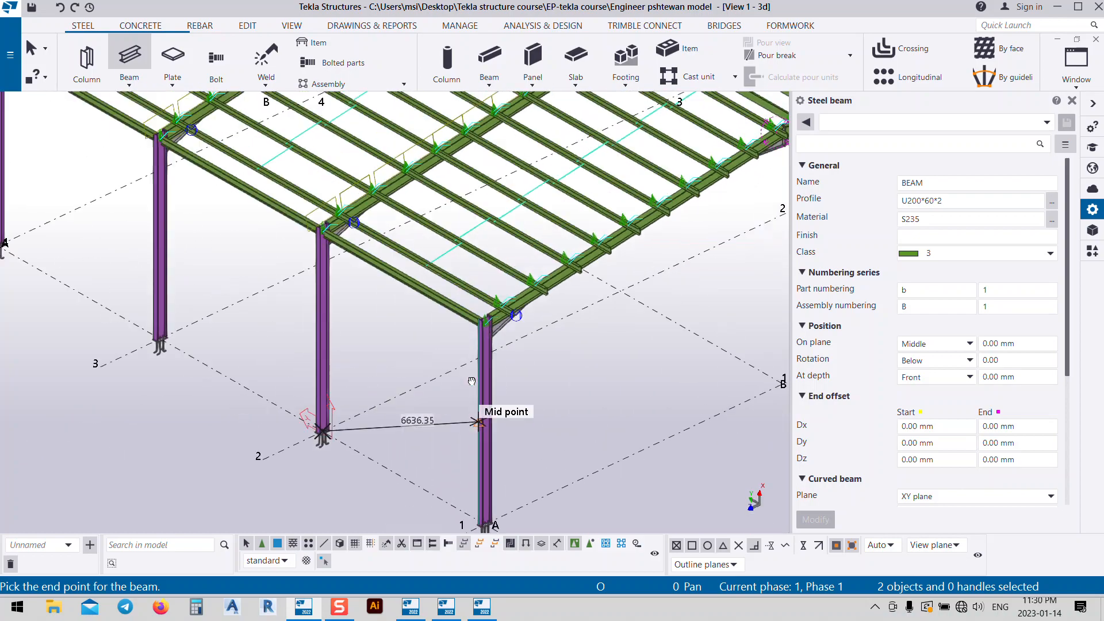
middle_click_drag(472, 381, 393, 467, "ctrl")
middle_click_drag(345, 354, 403, 346, "ctrl")
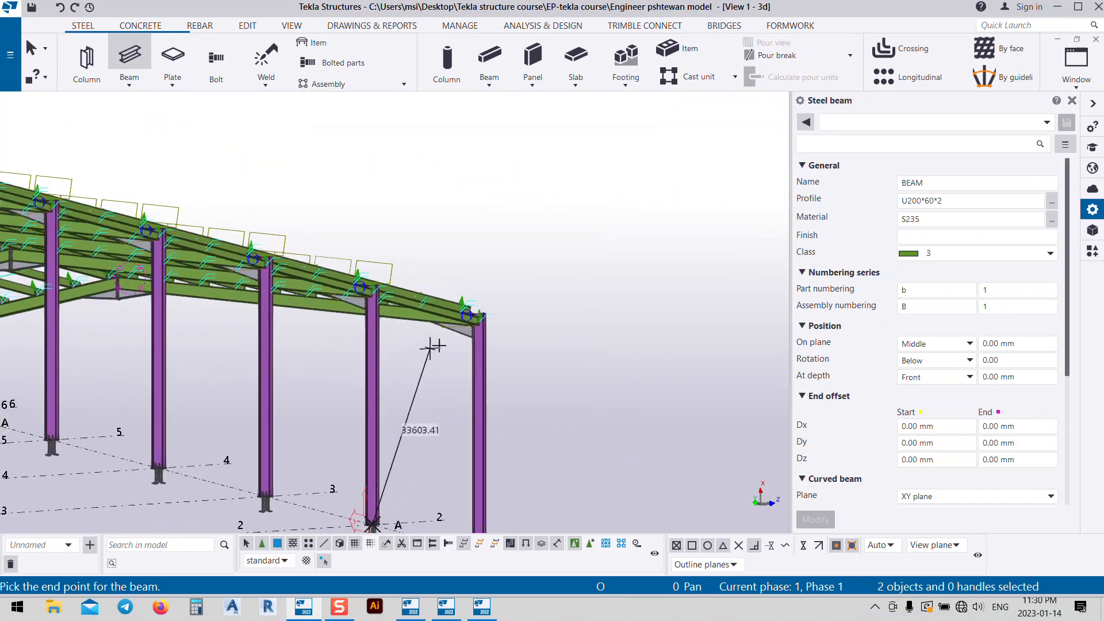
scroll(465, 302, "up", 10)
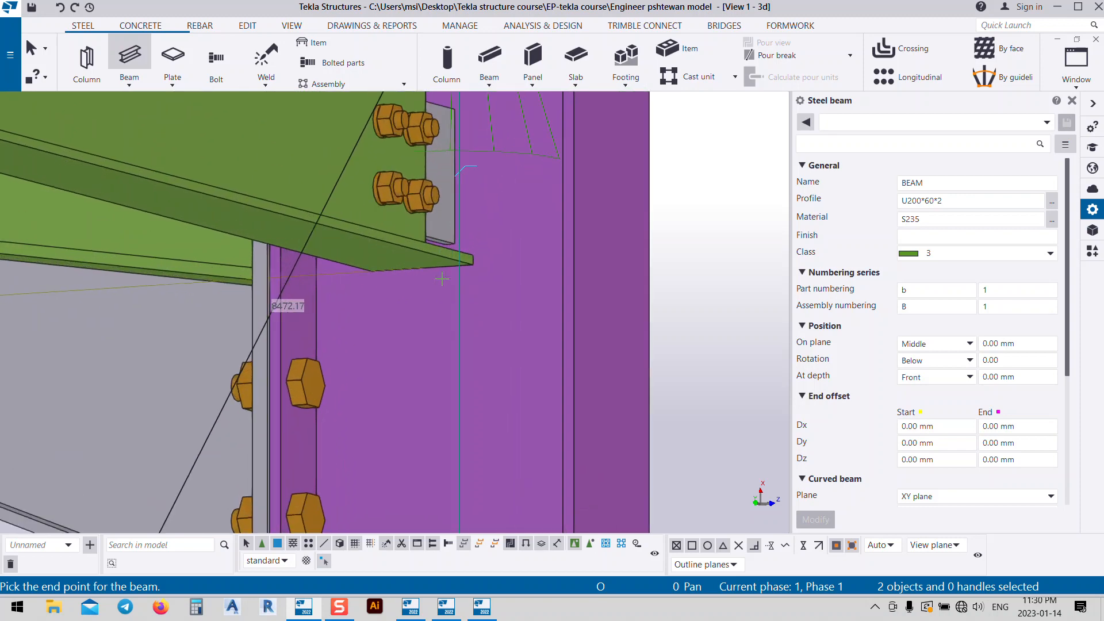
scroll(441, 277, "up", 4)
scroll(457, 224, "up", 3)
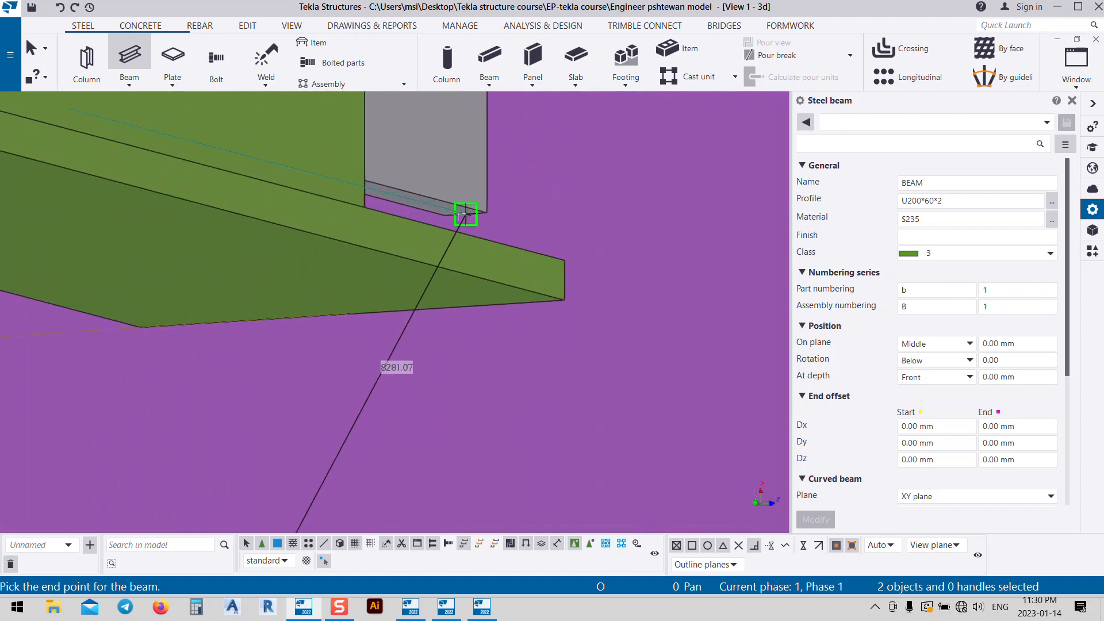
scroll(461, 213, "up", 4)
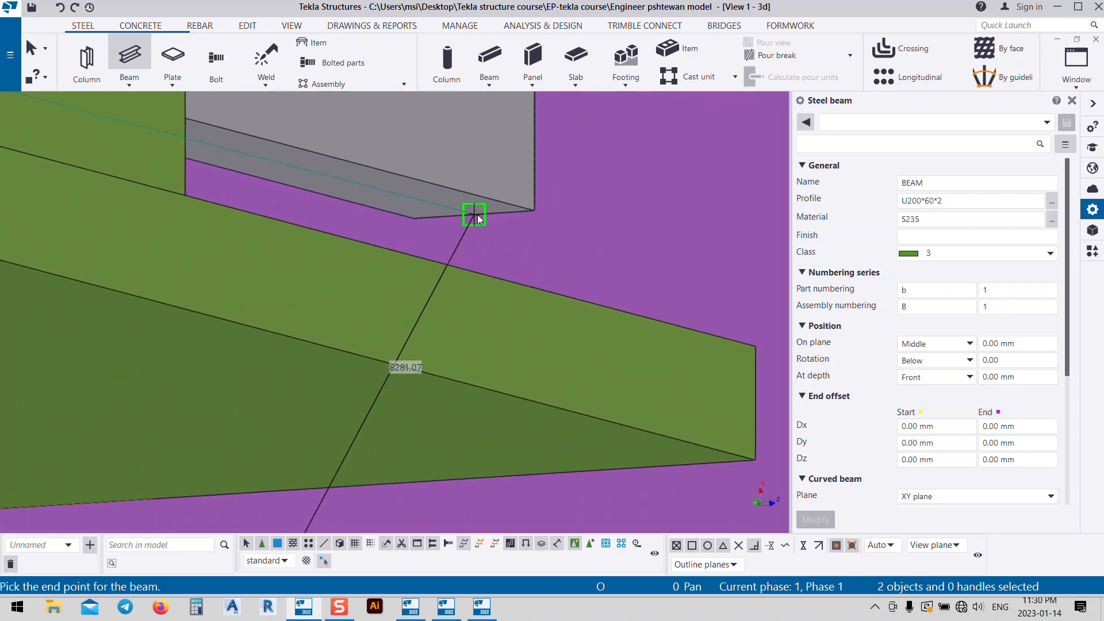
left_click(477, 218)
scroll(477, 216, "down", 10)
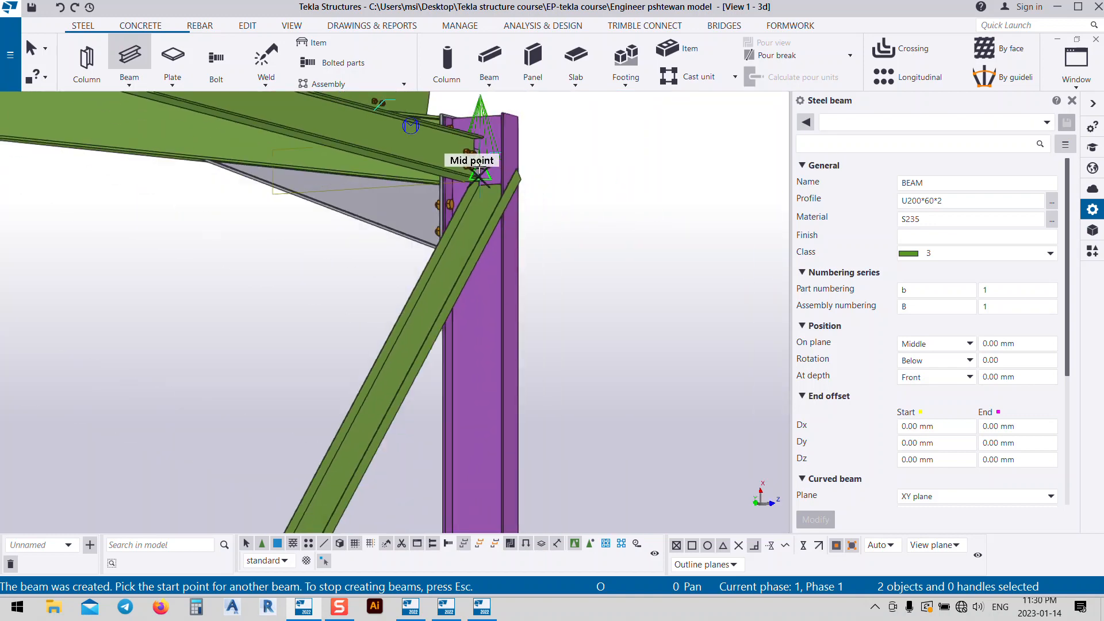
scroll(479, 168, "down", 3)
middle_click_drag(479, 170, 576, 166, "ctrl")
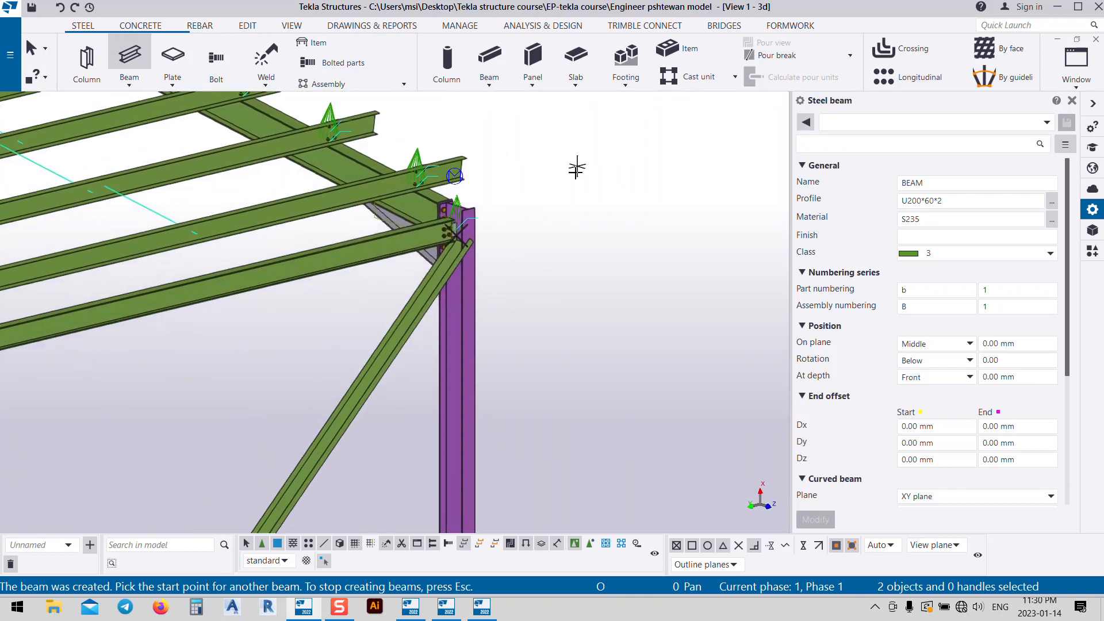
right_click(540, 198)
left_click(561, 206)
scroll(547, 233, "down", 5)
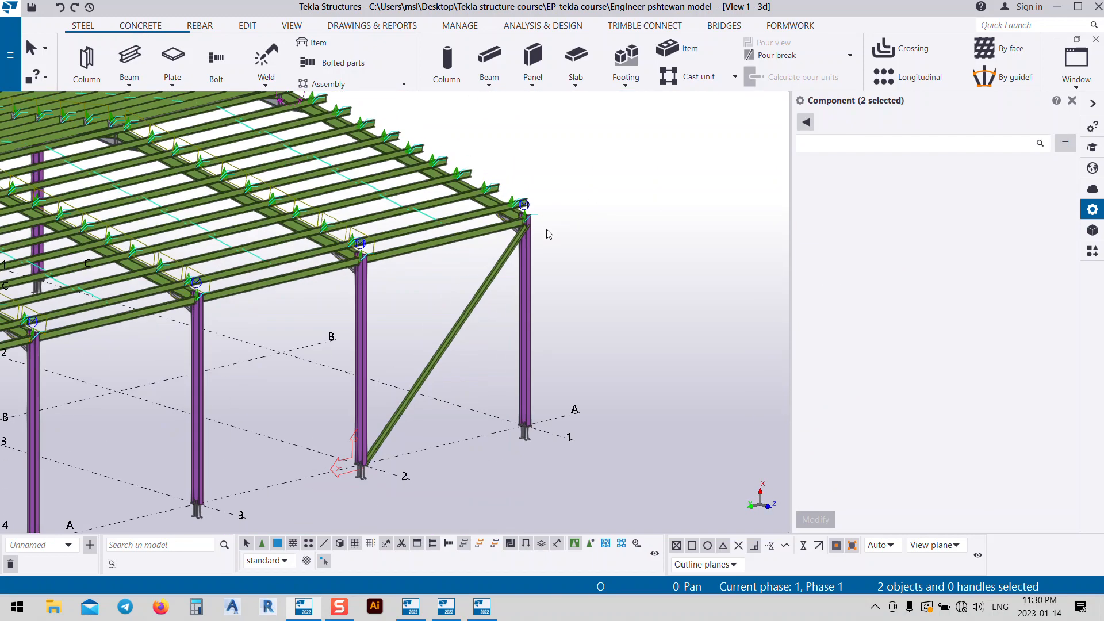
- Change the diagonal brace's profile to the circular hollow section CHS88.9*2.5
left_click(481, 299)
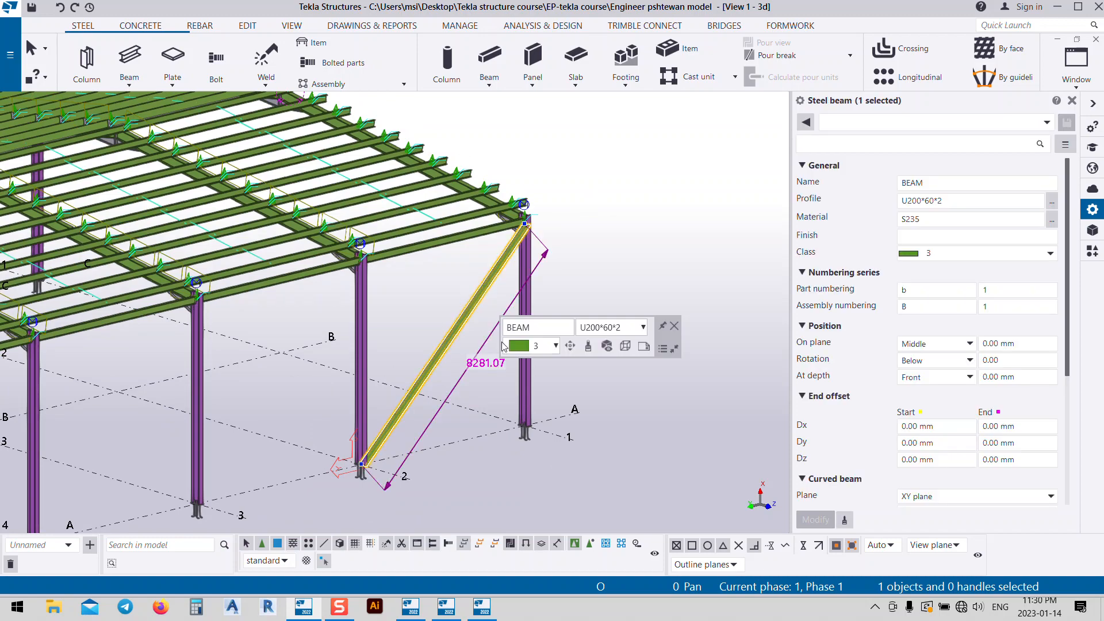
left_click(1052, 204)
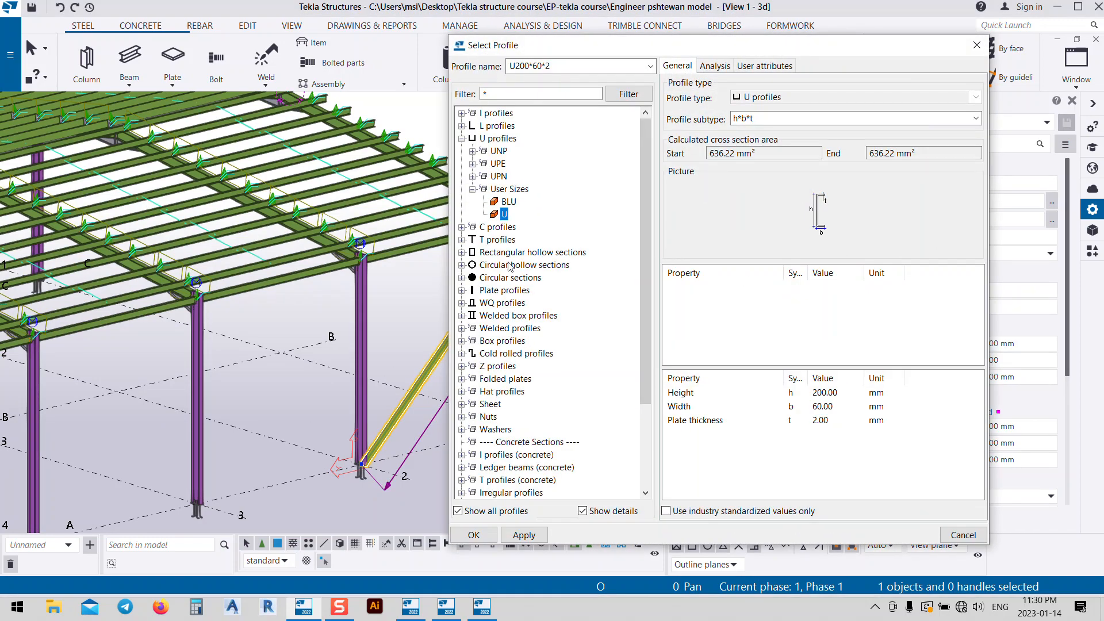
double_click(509, 265)
double_click(499, 280)
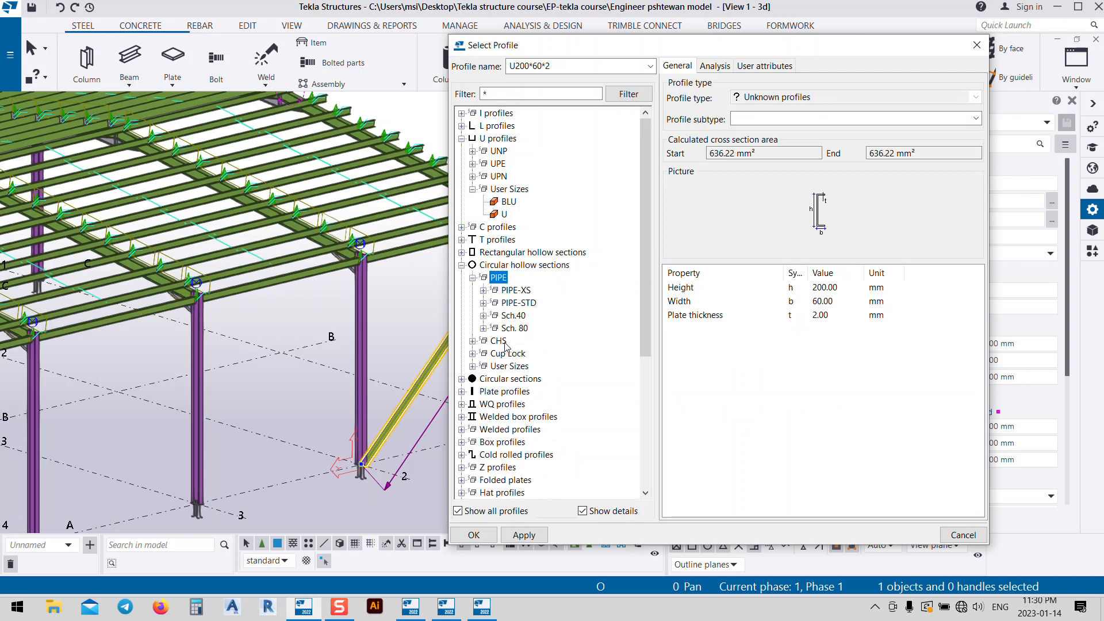
double_click(505, 345)
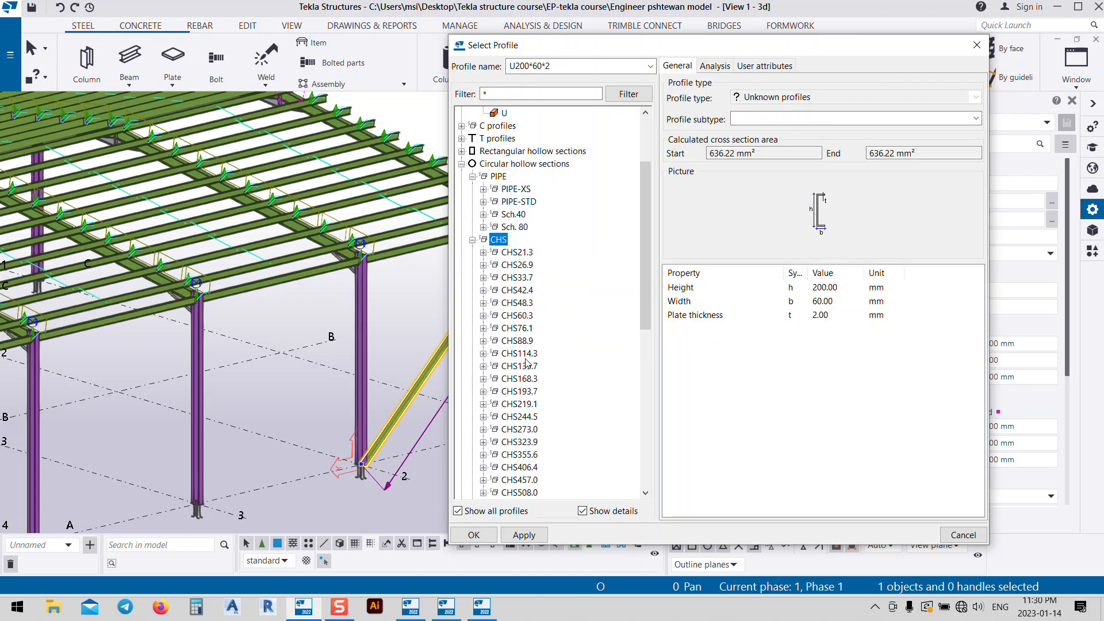
double_click(521, 342)
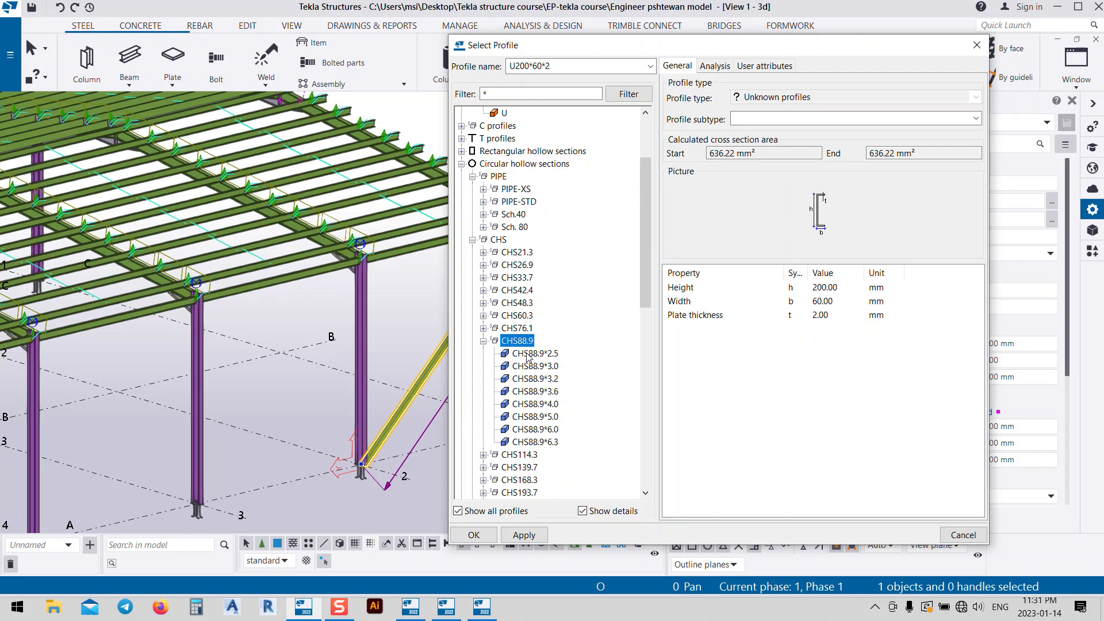
double_click(528, 355)
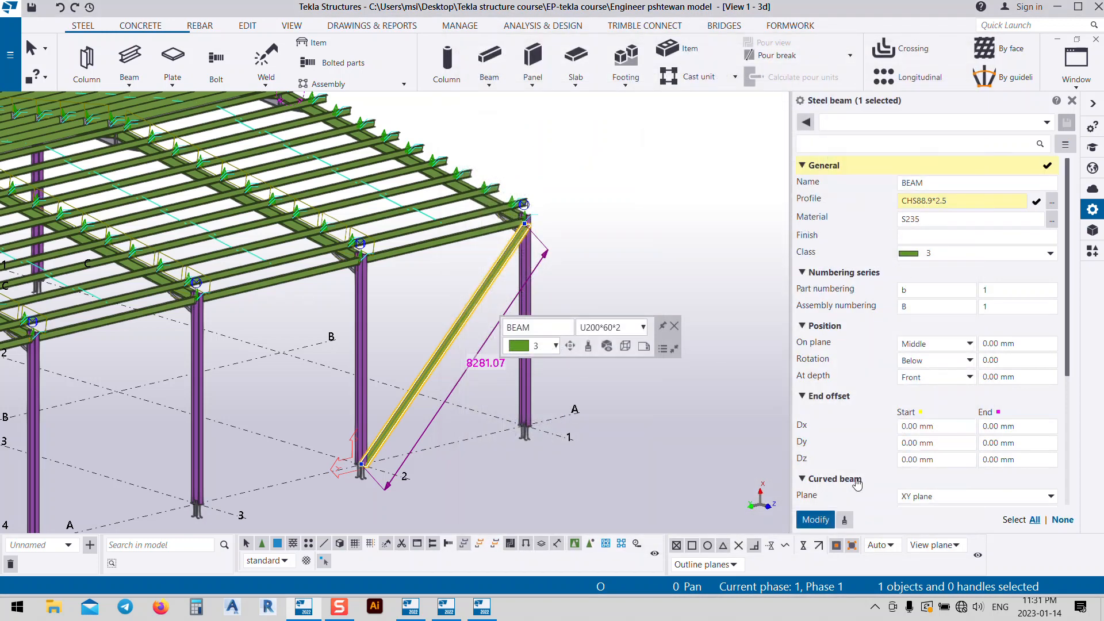
left_click(816, 520)
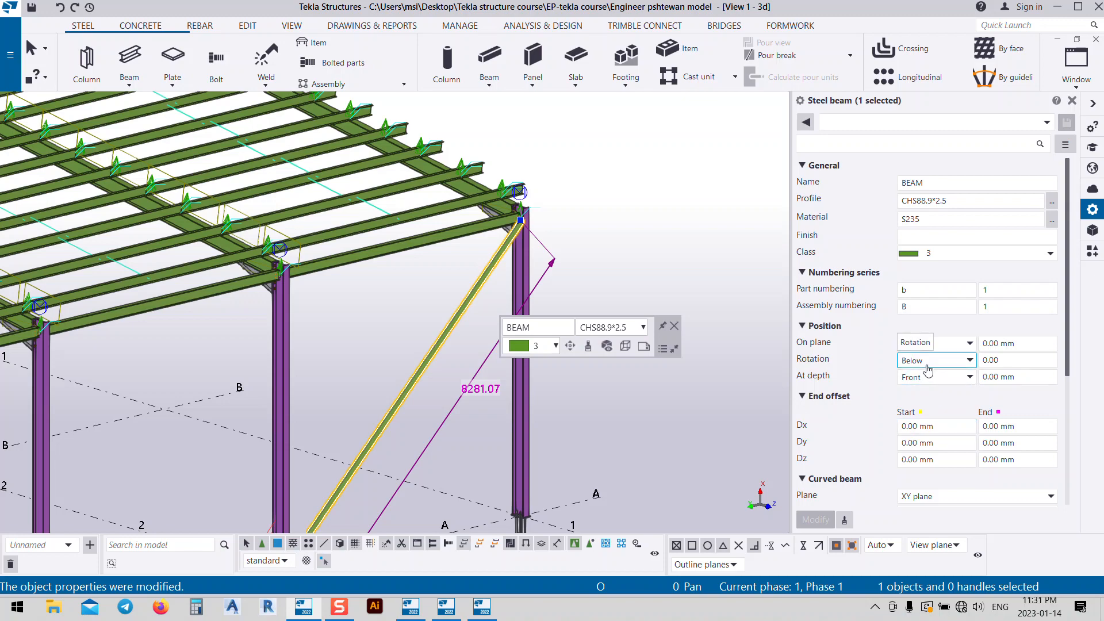
- Set the diagonal brace's At depth position to Middle and apply the change
left_click(928, 376)
left_click(916, 393)
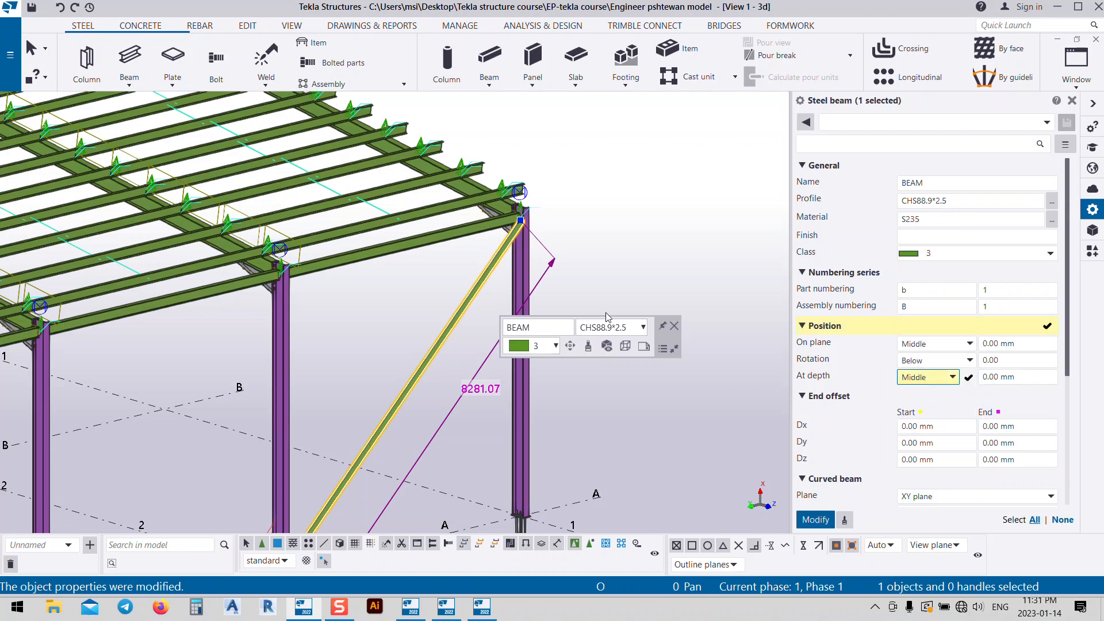
scroll(523, 218, "up", 6)
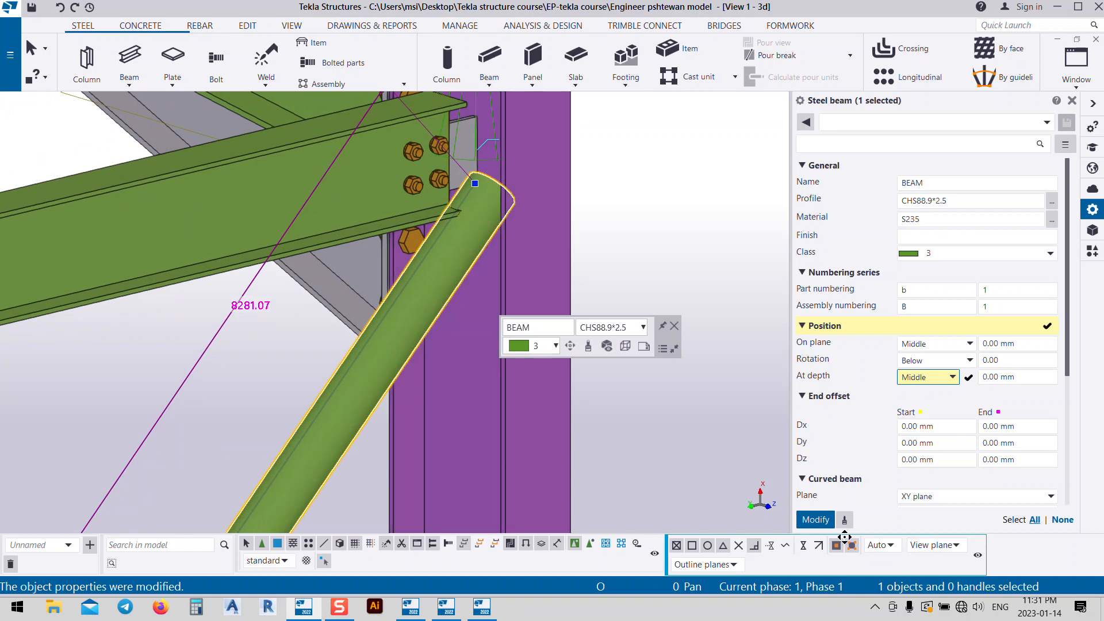
left_click(806, 521)
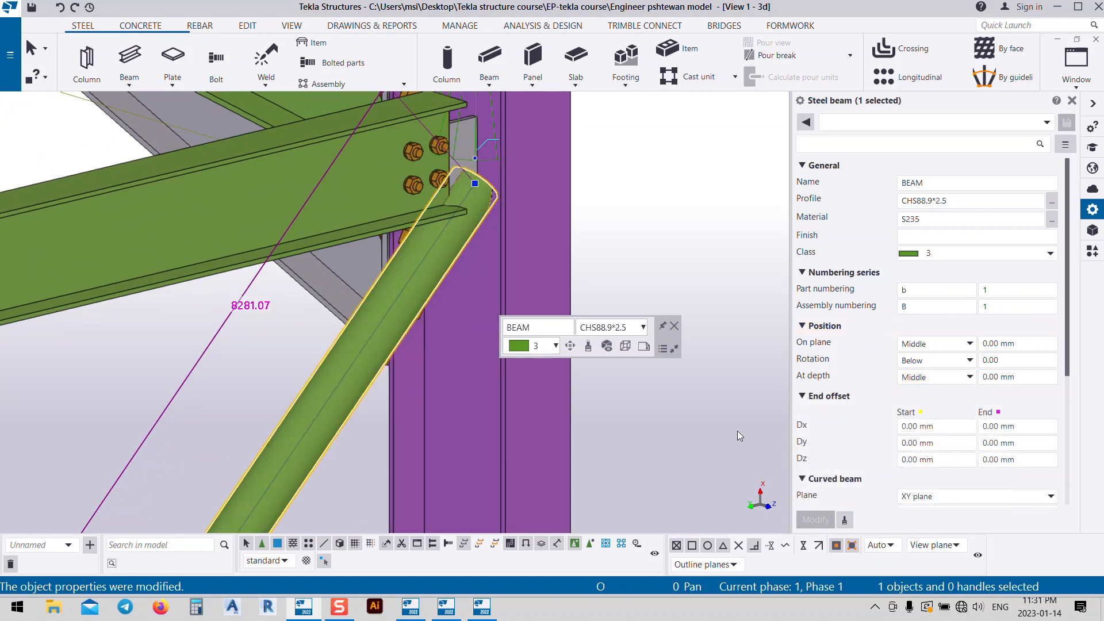
scroll(502, 164, "down", 6)
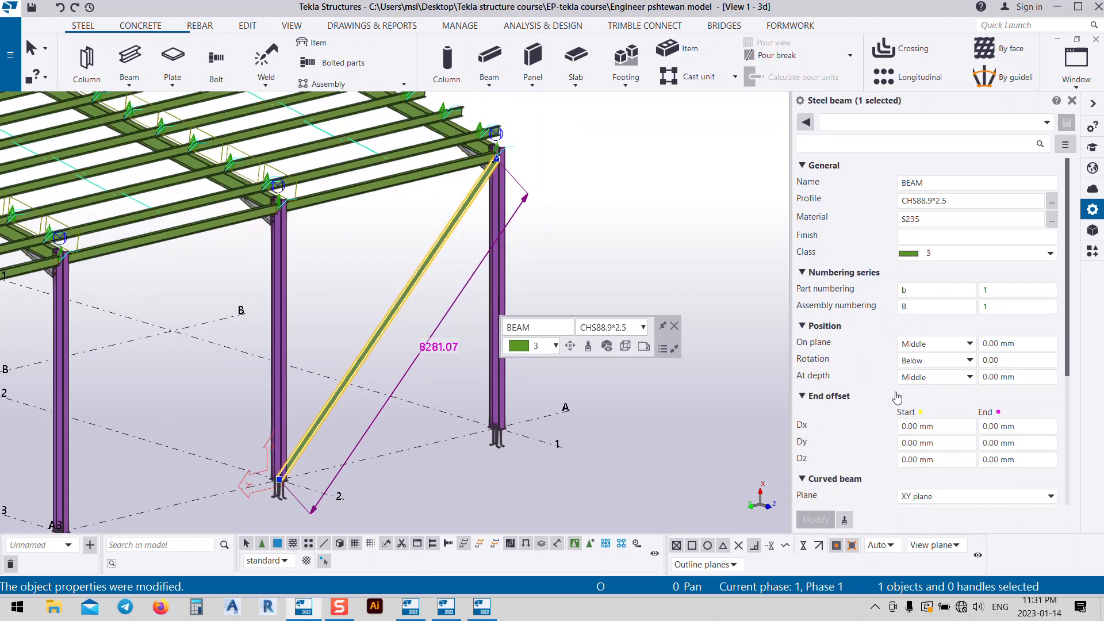
- Try end Dz offsets of -200 mm and 200 mm on the diagonal brace and check its upper end
left_click(1028, 458)
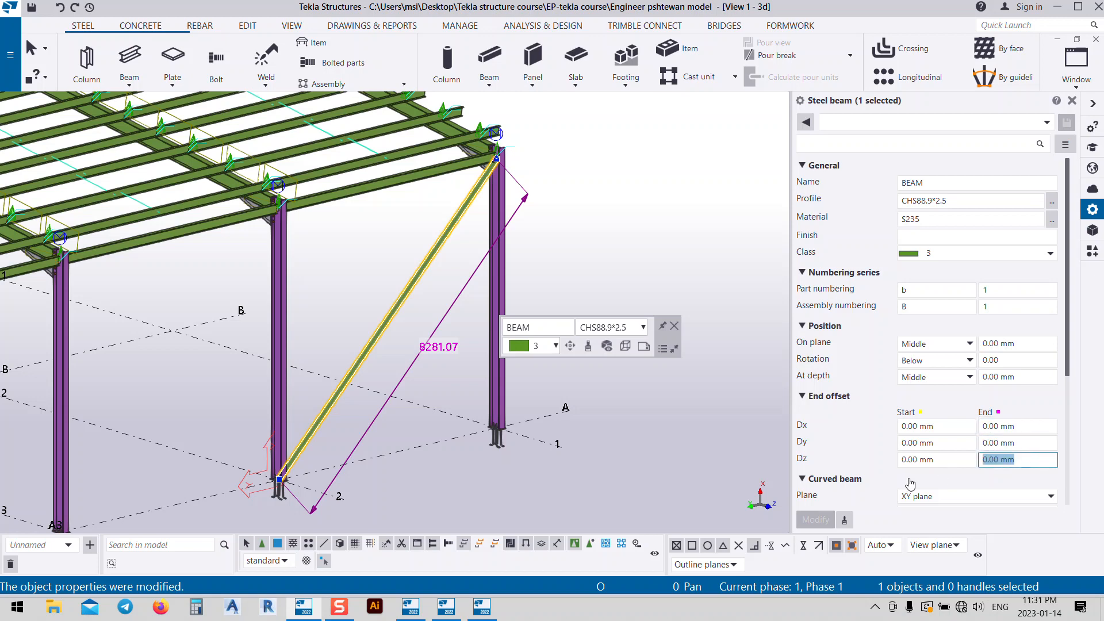
type("-20")
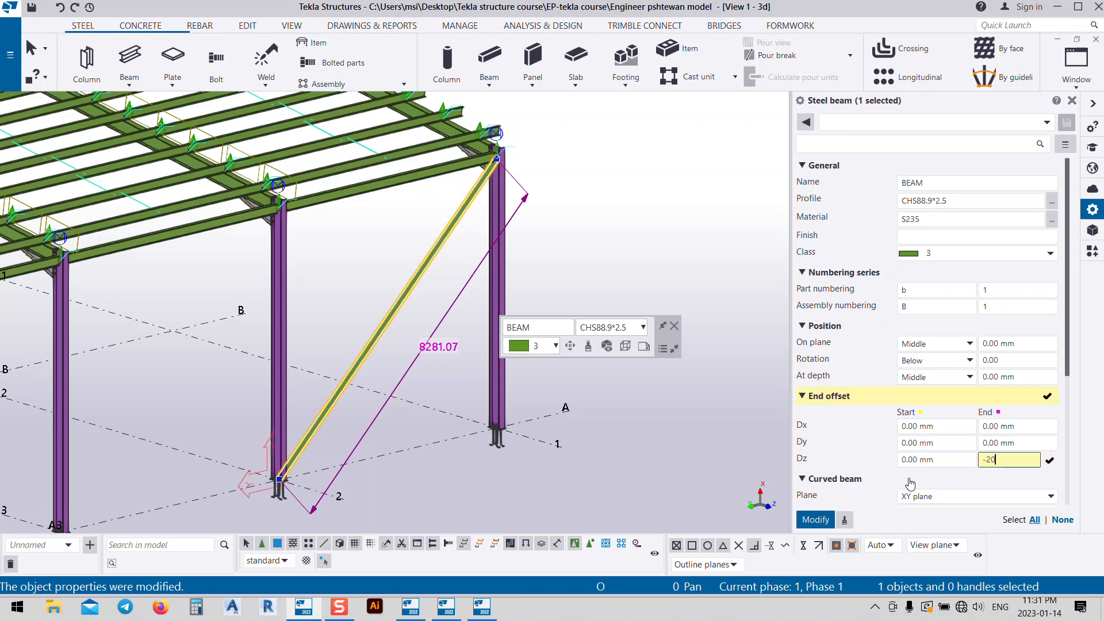
type("0")
key("Return")
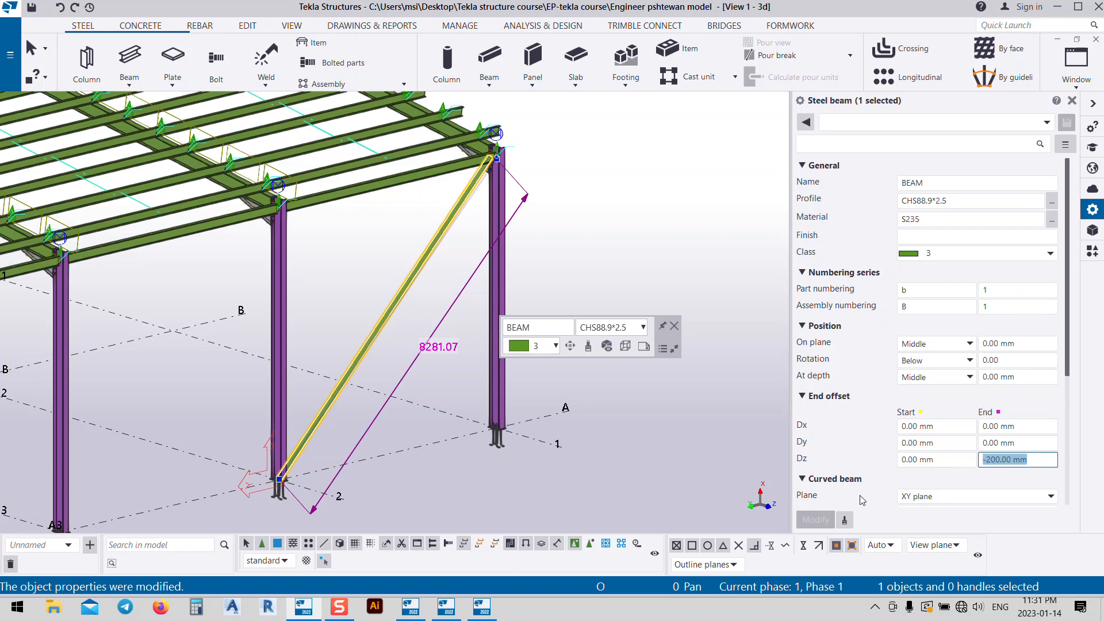
type("200")
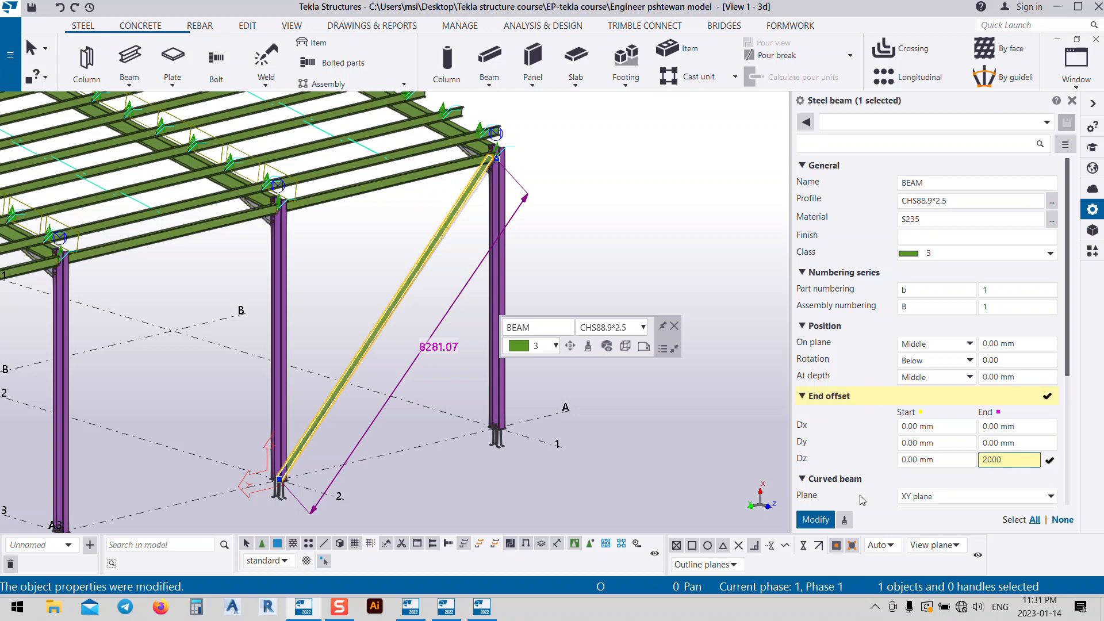
left_click(816, 519)
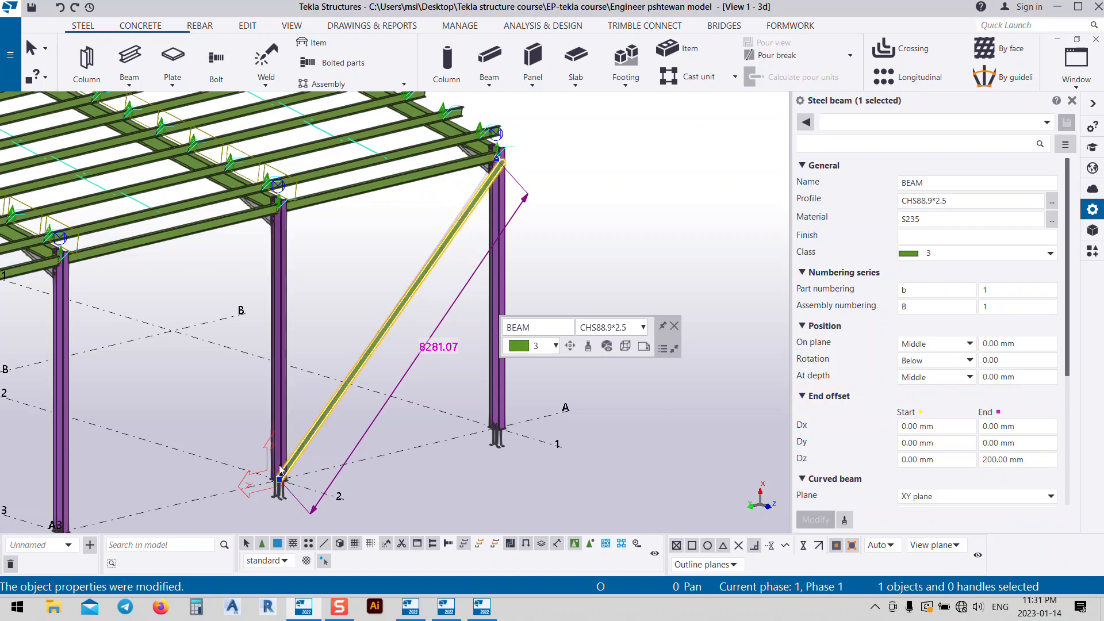
scroll(515, 181, "up", 5)
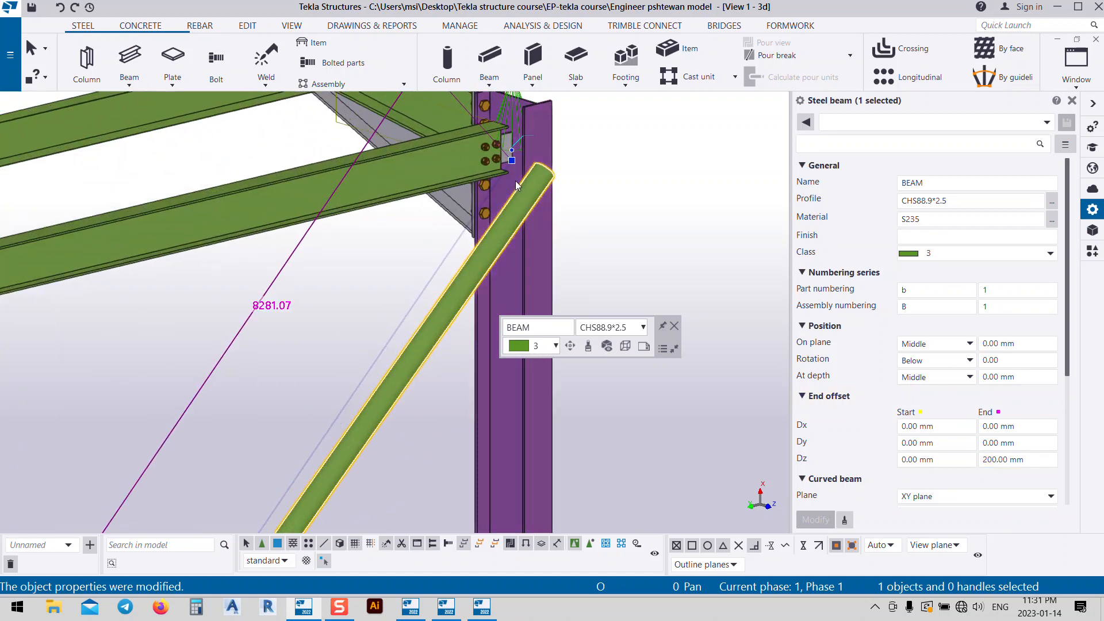
scroll(516, 180, "up", 3)
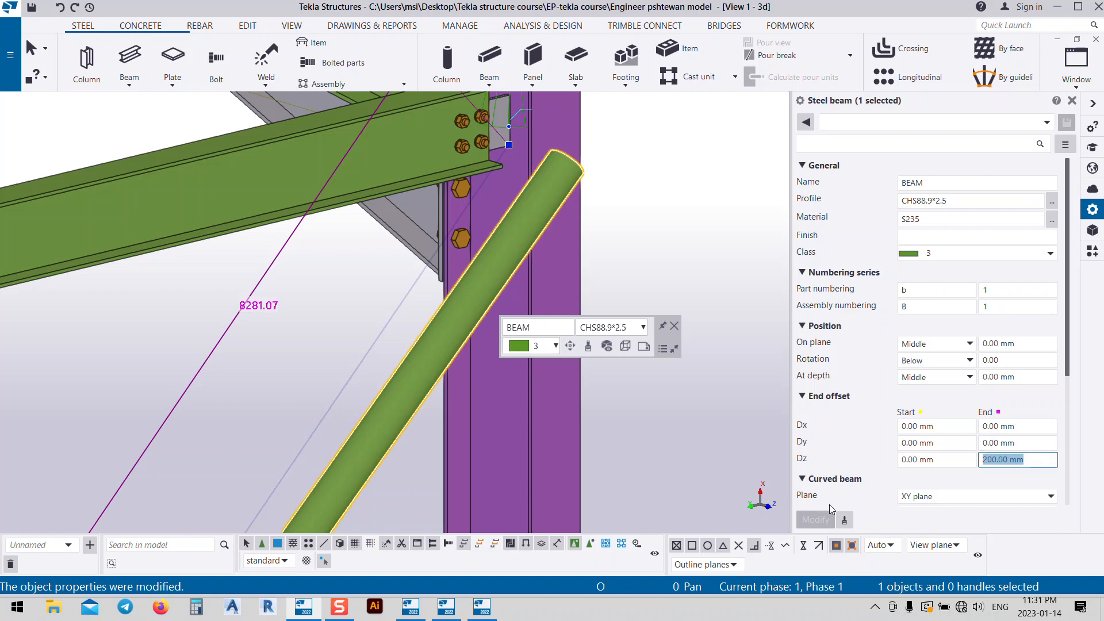
- Reset the brace's end Dz offset to 0, try an end Dy offset of -200 mm and inspect the upper end
type("0")
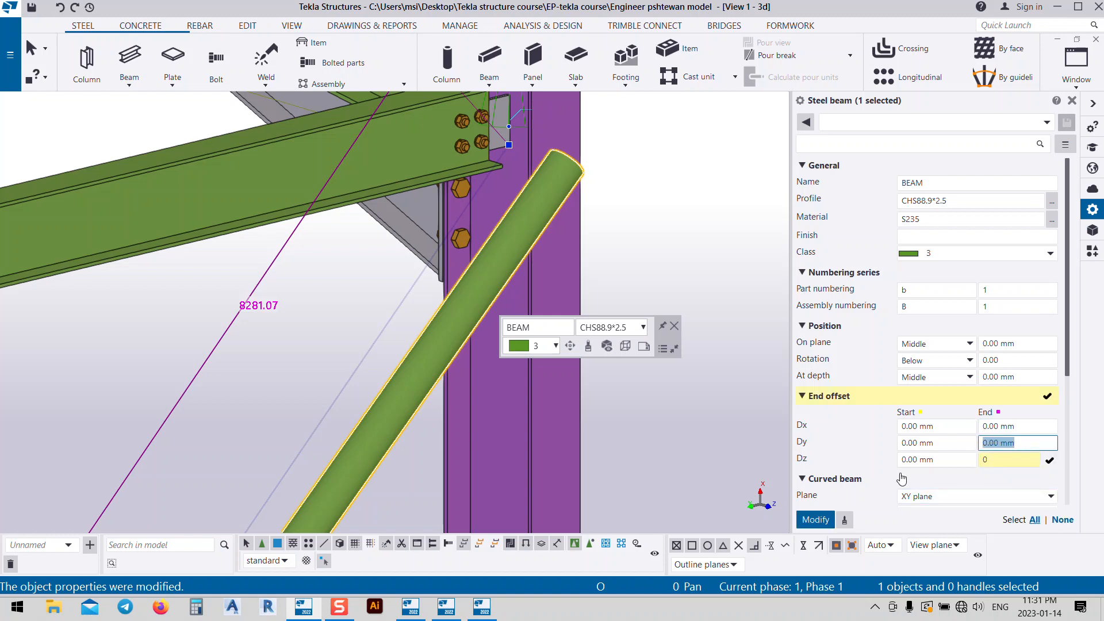
type("-200")
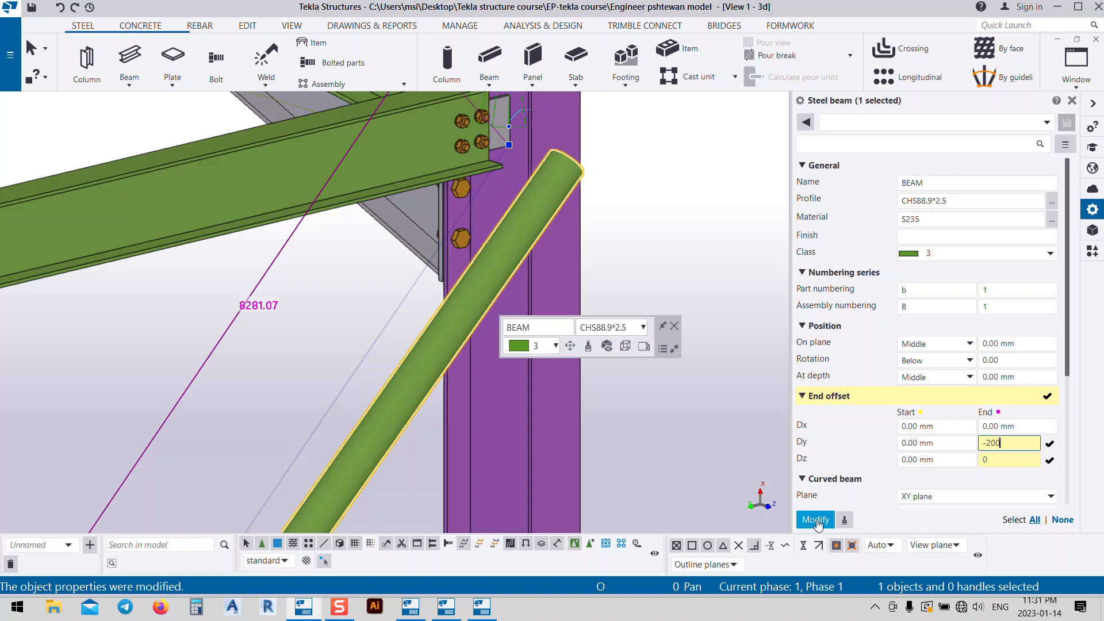
left_click(816, 519)
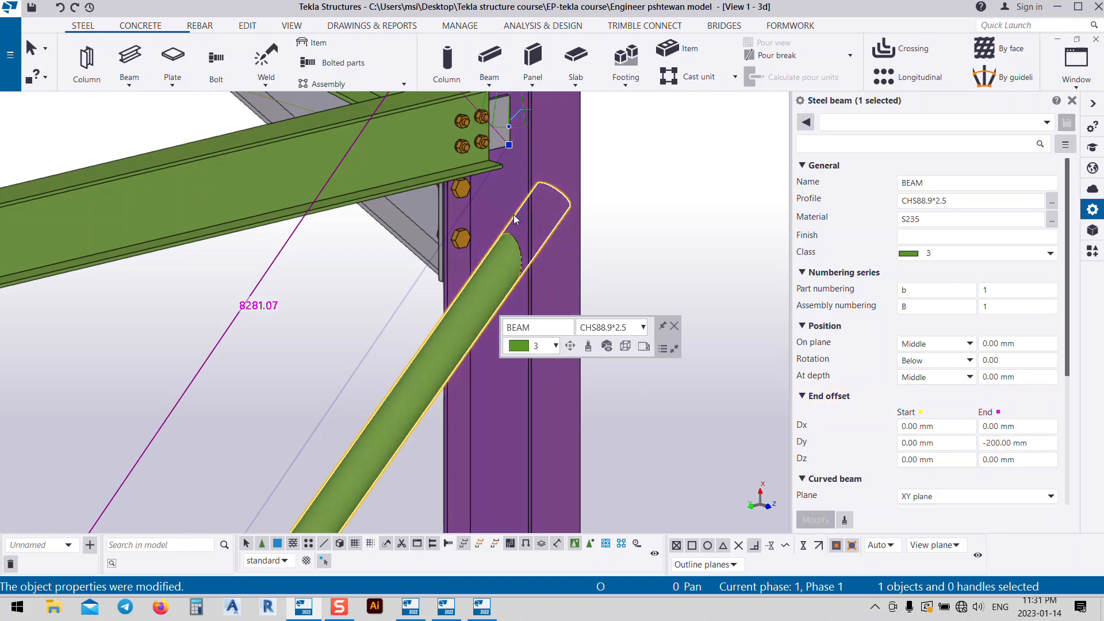
middle_click_drag(505, 231, 542, 236)
scroll(451, 219, "down", 5)
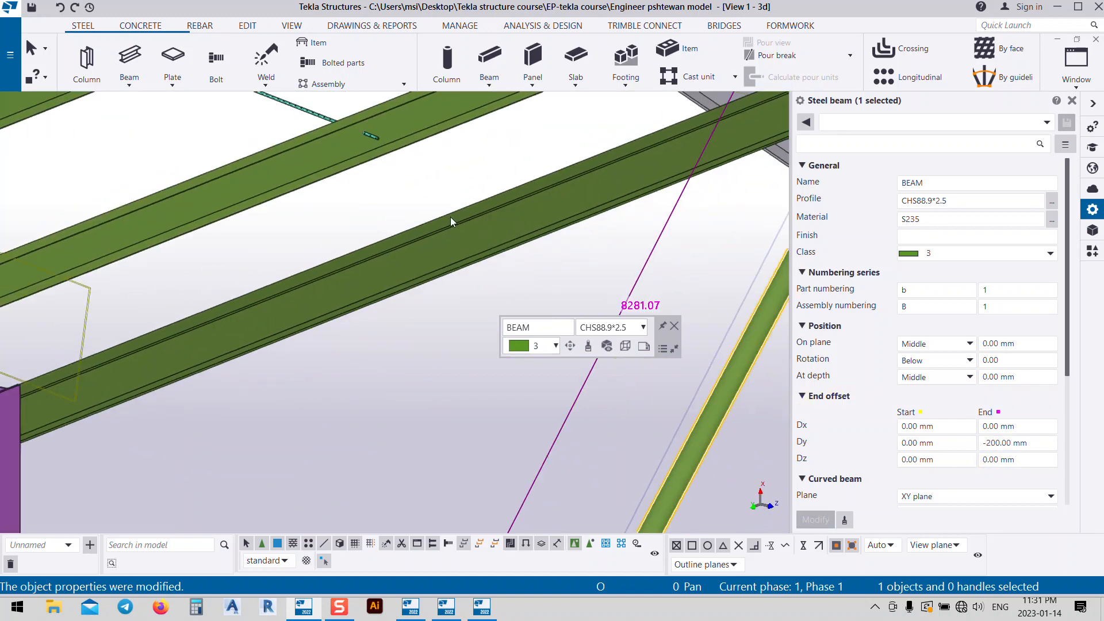
middle_click_drag(612, 265, 512, 246)
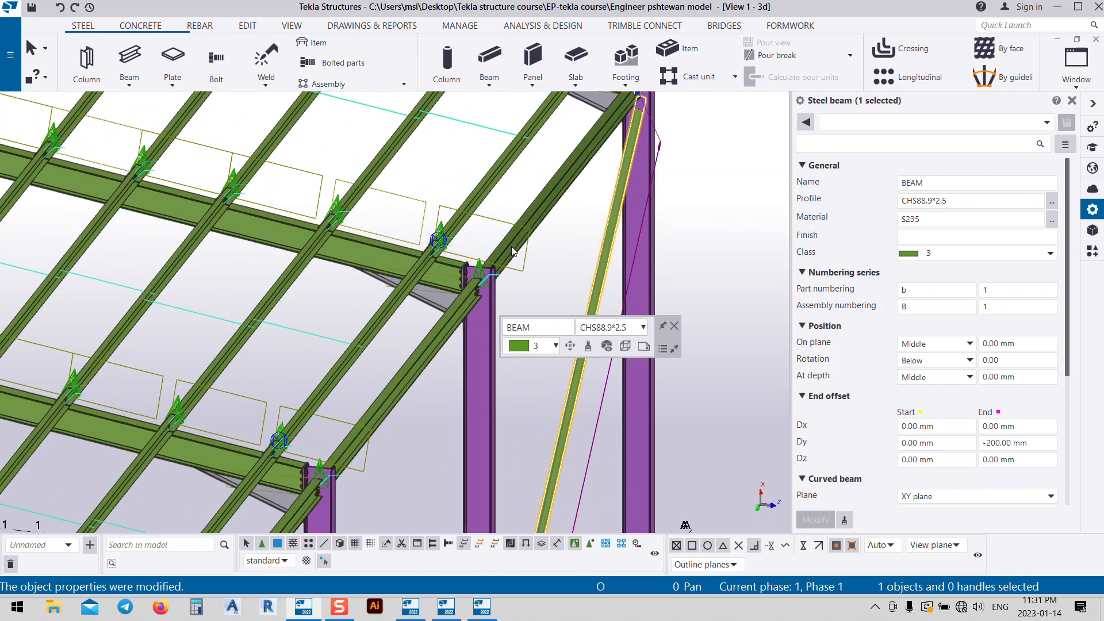
middle_click_drag(598, 201, 473, 379)
middle_click_drag(473, 379, 569, 345, "ctrl")
scroll(567, 207, "up", 2)
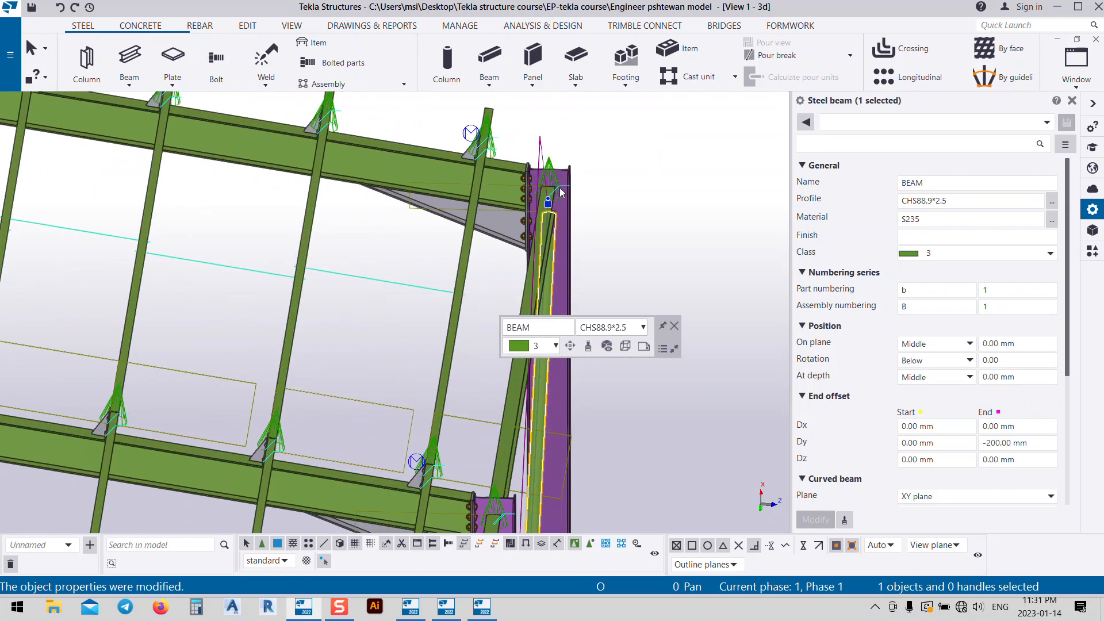
middle_click_drag(566, 207, 459, 199, "ctrl")
scroll(450, 192, "up", 2)
scroll(458, 199, "up", 2)
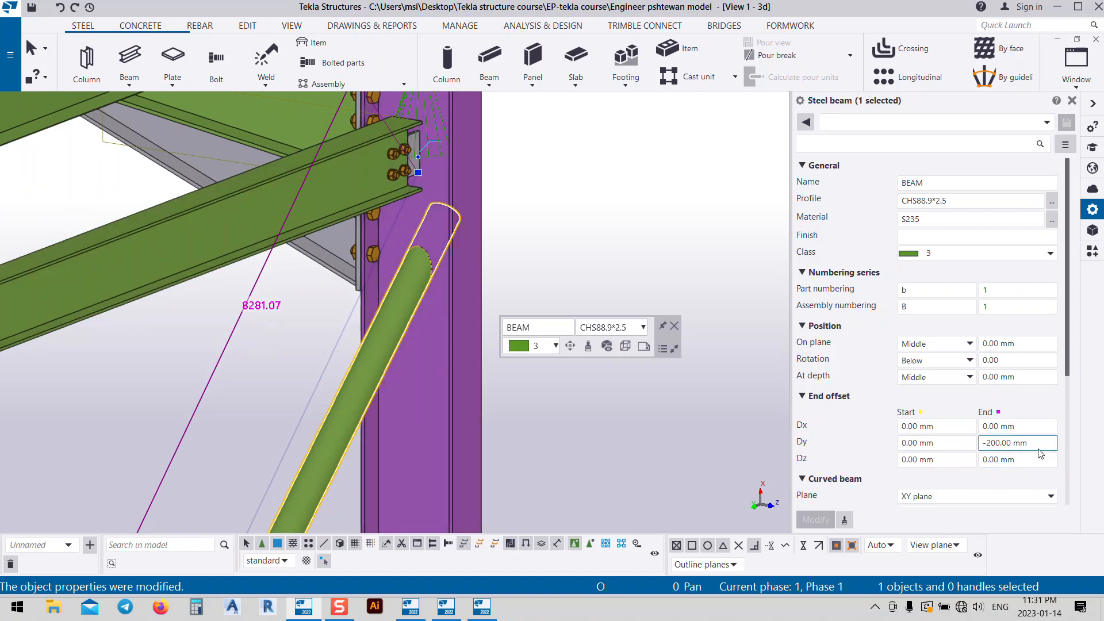
- Reset the diagonal brace's end Dy offset to 0
left_click_drag(1037, 446, 893, 452)
type("0")
key("Return")
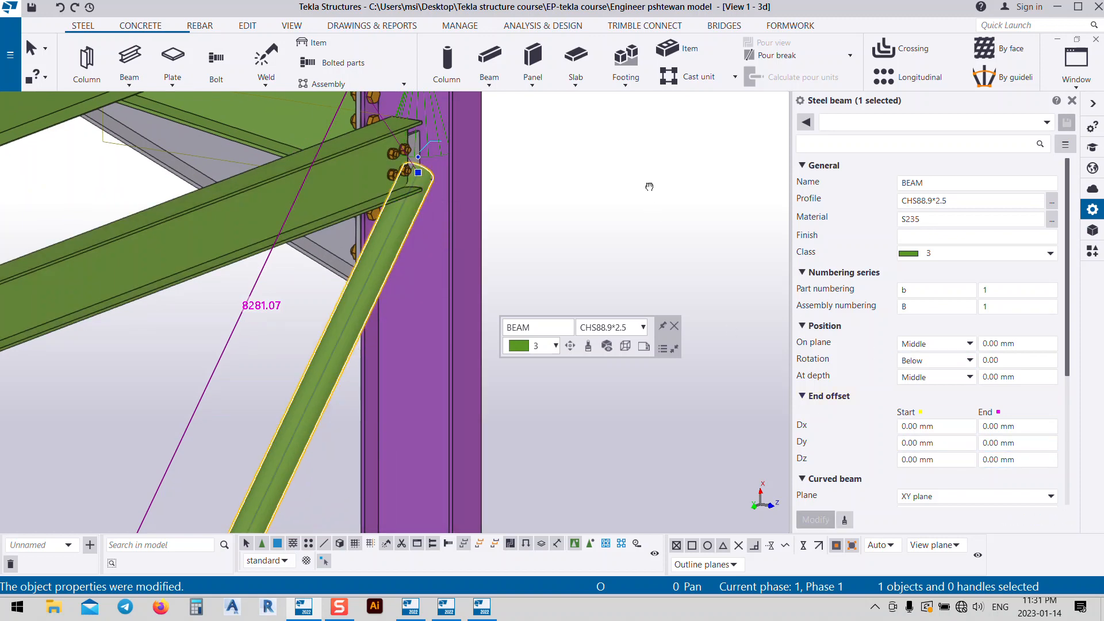
- Move the diagonal brace's upper end 200 mm downward on column A-1 by direct modification
middle_click_drag(649, 186, 693, 192)
scroll(469, 182, "up", 2)
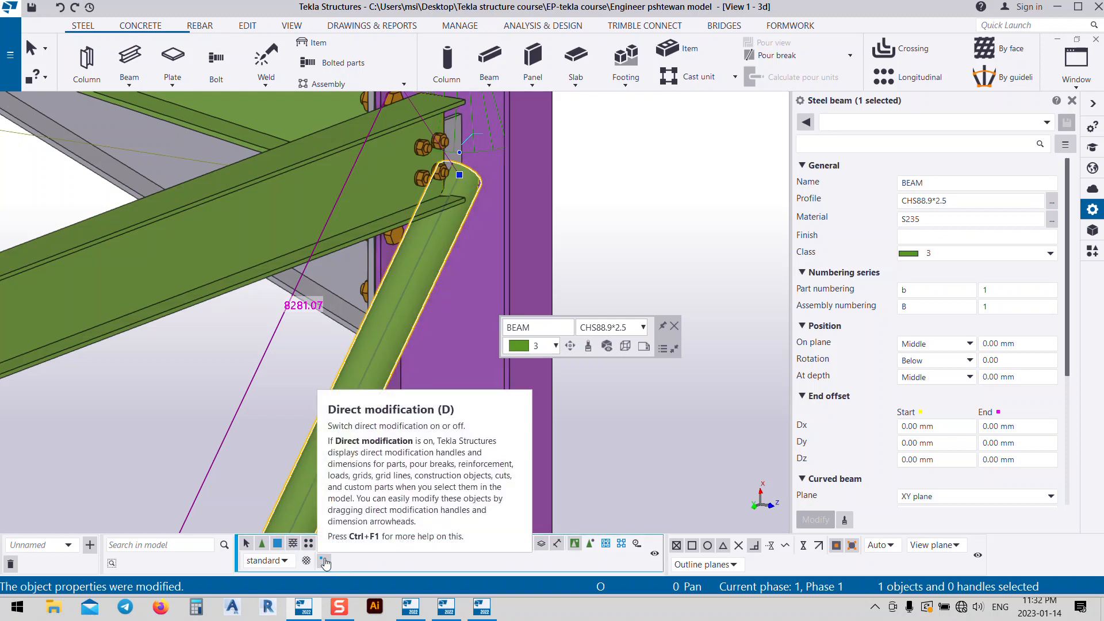
left_click(459, 174)
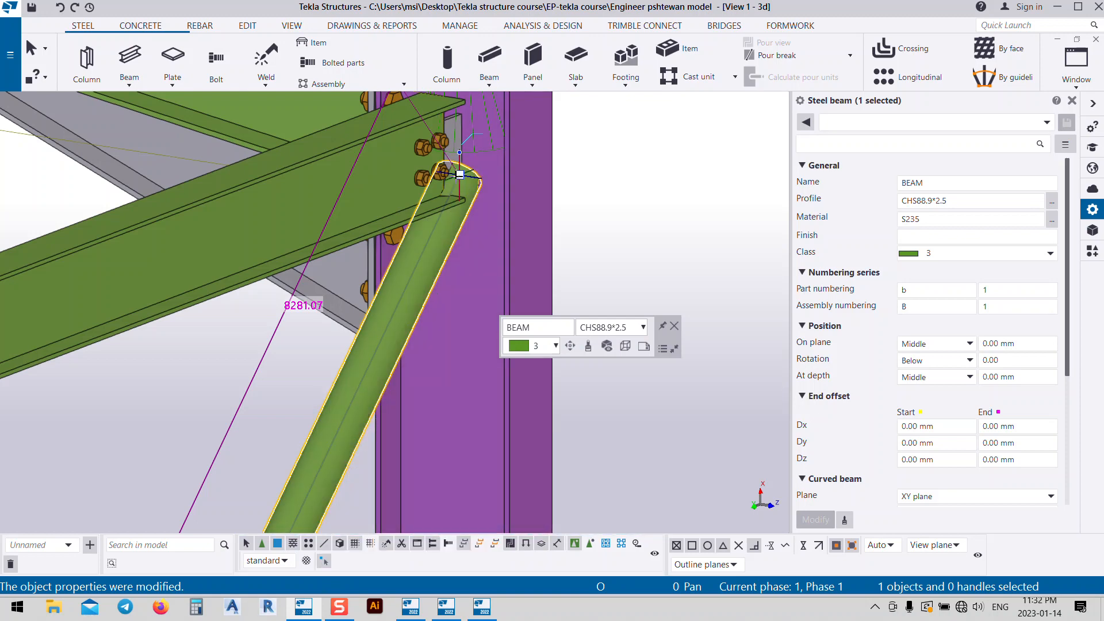
left_click_drag(459, 174, 445, 333)
type("200")
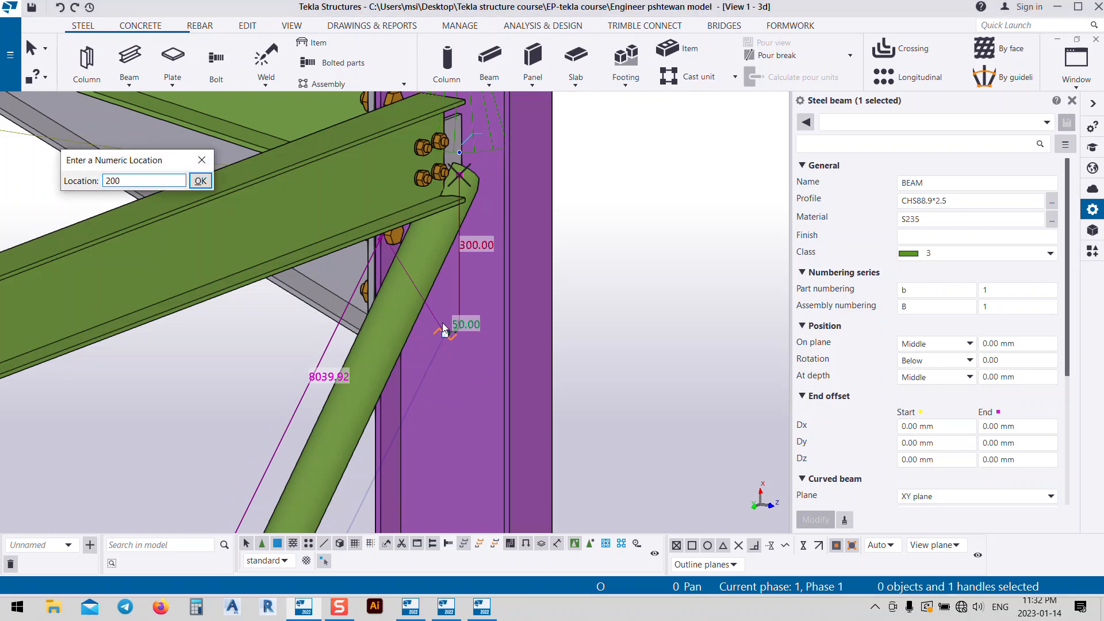
key("Return")
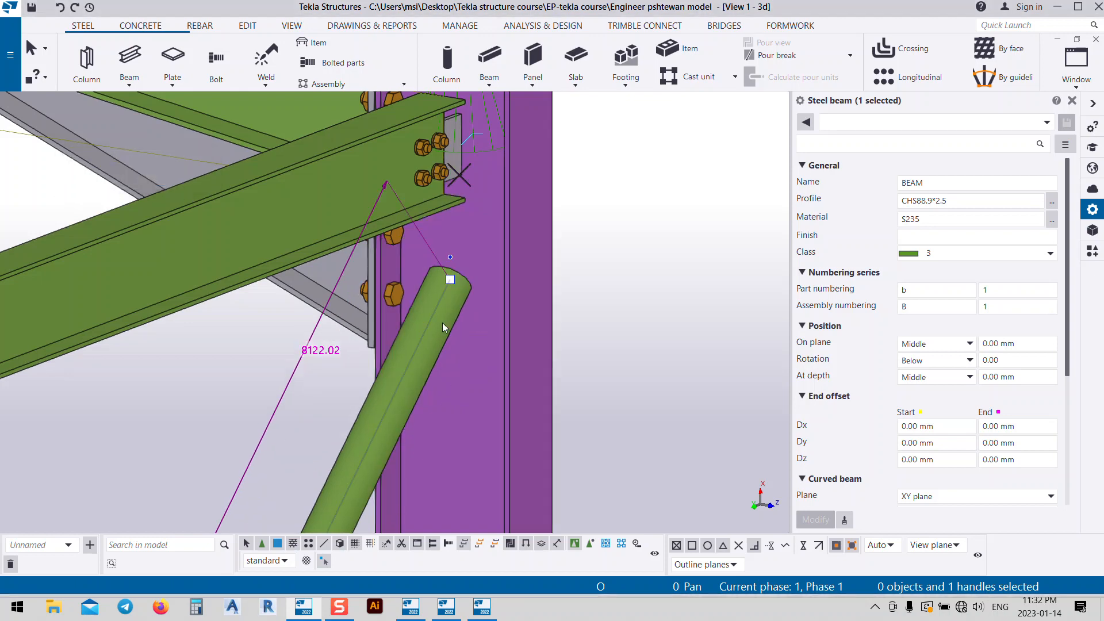
- Move the diagonal brace's lower end 200 mm straight up the web of column A-2
scroll(603, 141, "down", 5)
scroll(658, 136, "down", 3)
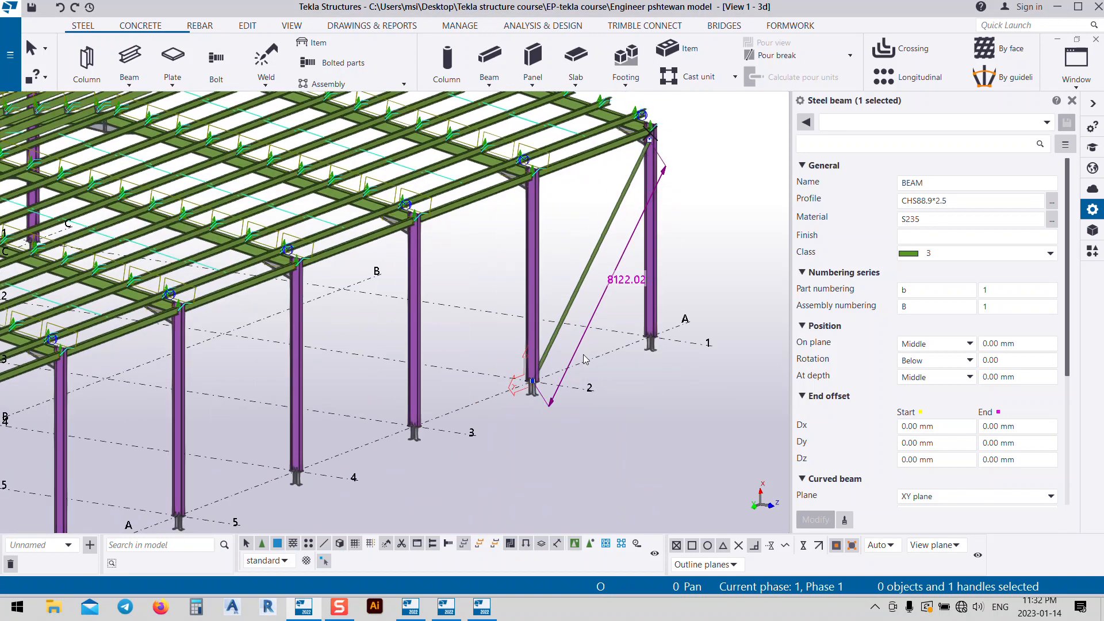
middle_click_drag(564, 379, 715, 285, "ctrl")
scroll(618, 265, "up", 10)
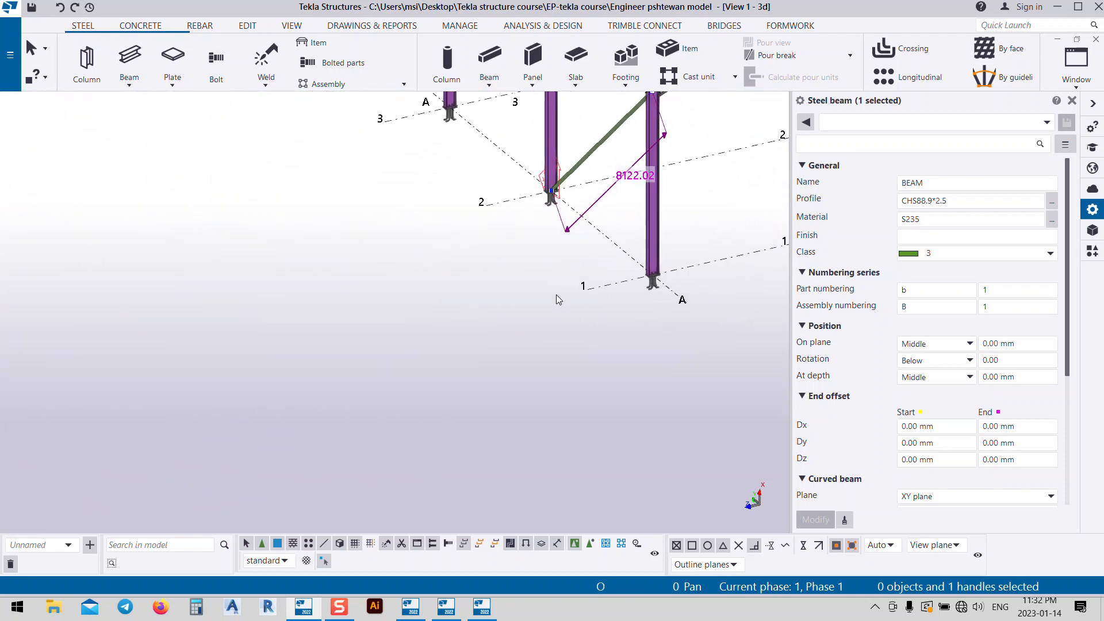
middle_click_drag(547, 215, 603, 415)
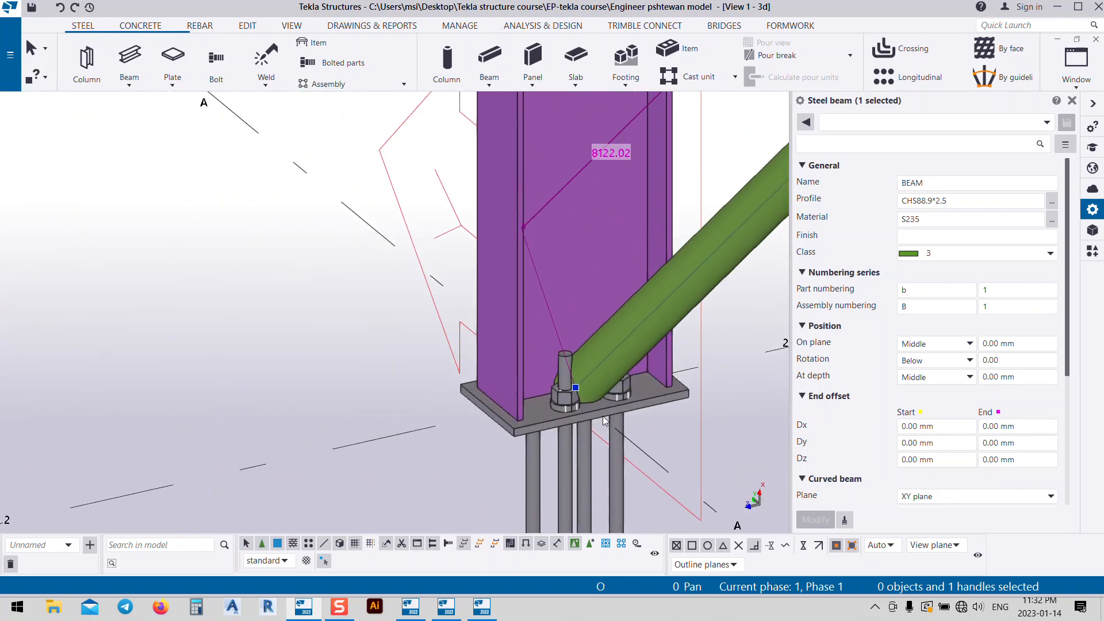
left_click_drag(576, 386, 576, 253)
type("200")
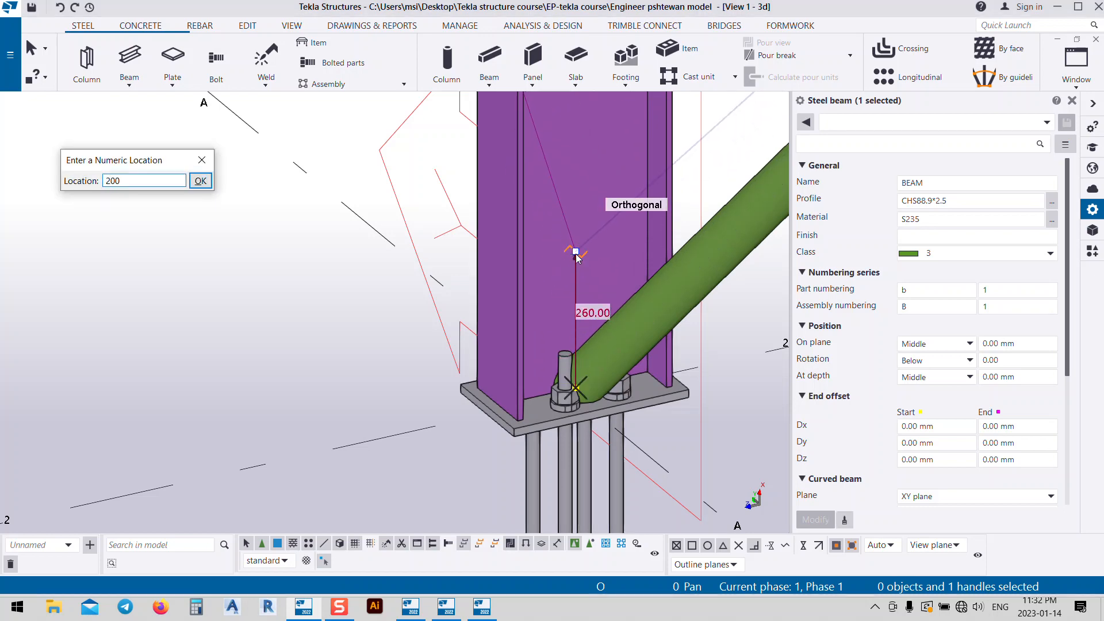
key("Return")
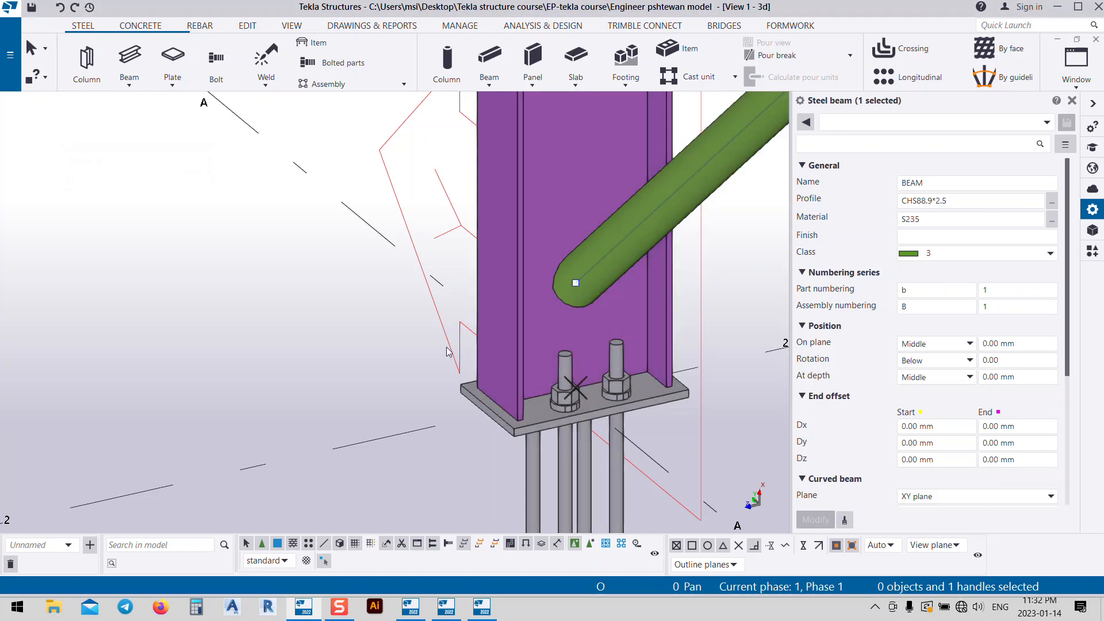
- Mirror-copy the diagonal brace about a line midway between columns A-1 and A-2 with mirror angle 0 to form crossed bracing
scroll(317, 345, "down", 5)
scroll(443, 343, "down", 3)
scroll(480, 299, "up", 5)
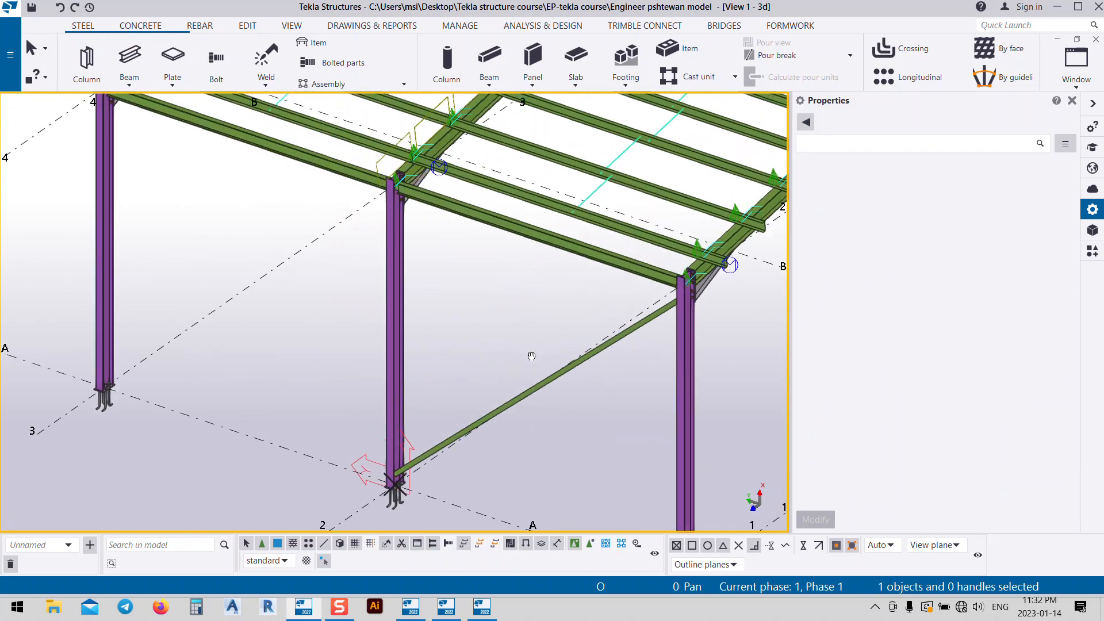
scroll(518, 288, "down", 3)
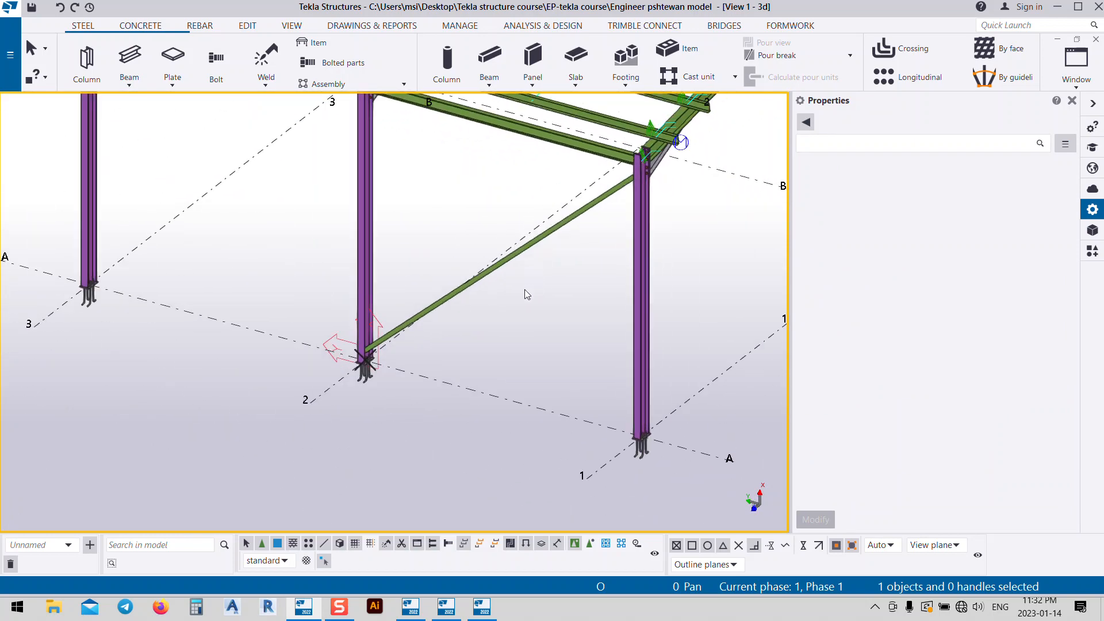
left_click(554, 303)
middle_click_drag(498, 449, 456, 333)
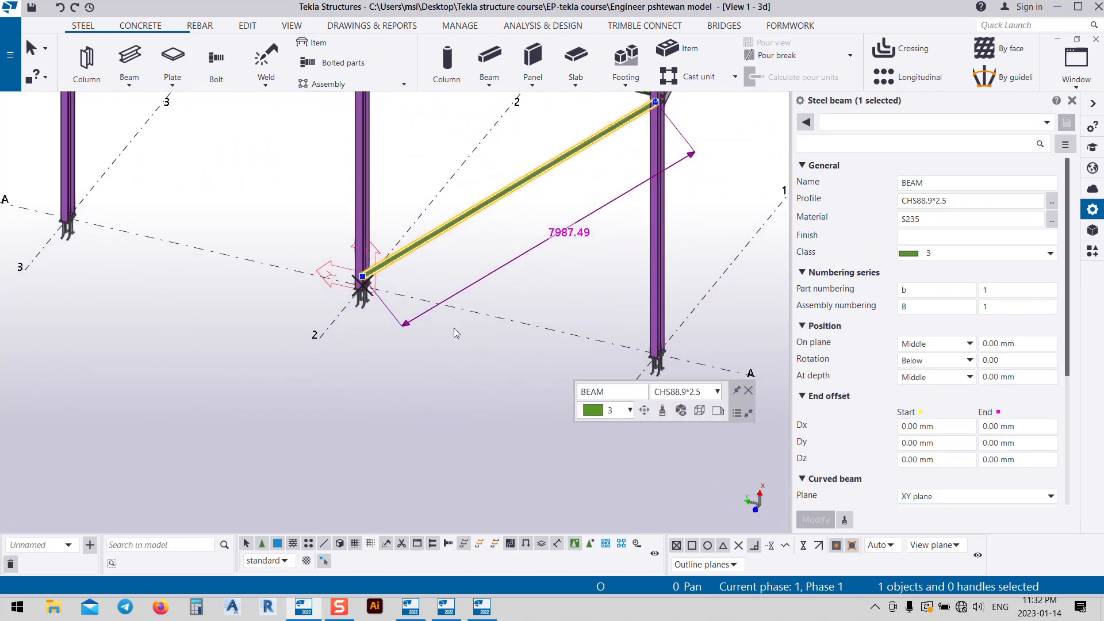
right_click(456, 333)
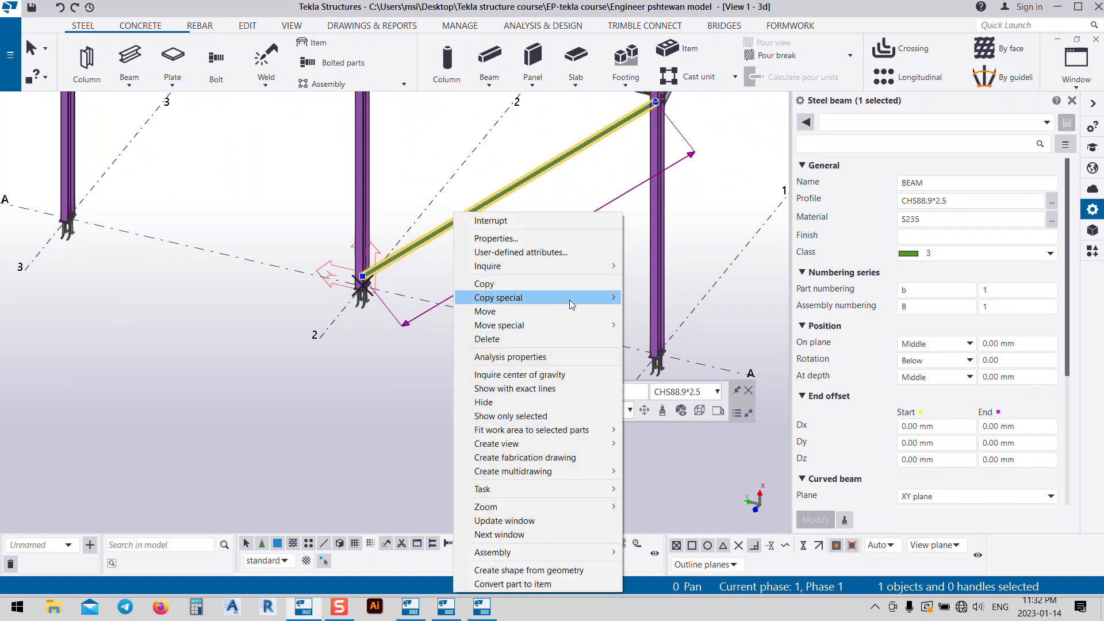
mouse_move(623, 314)
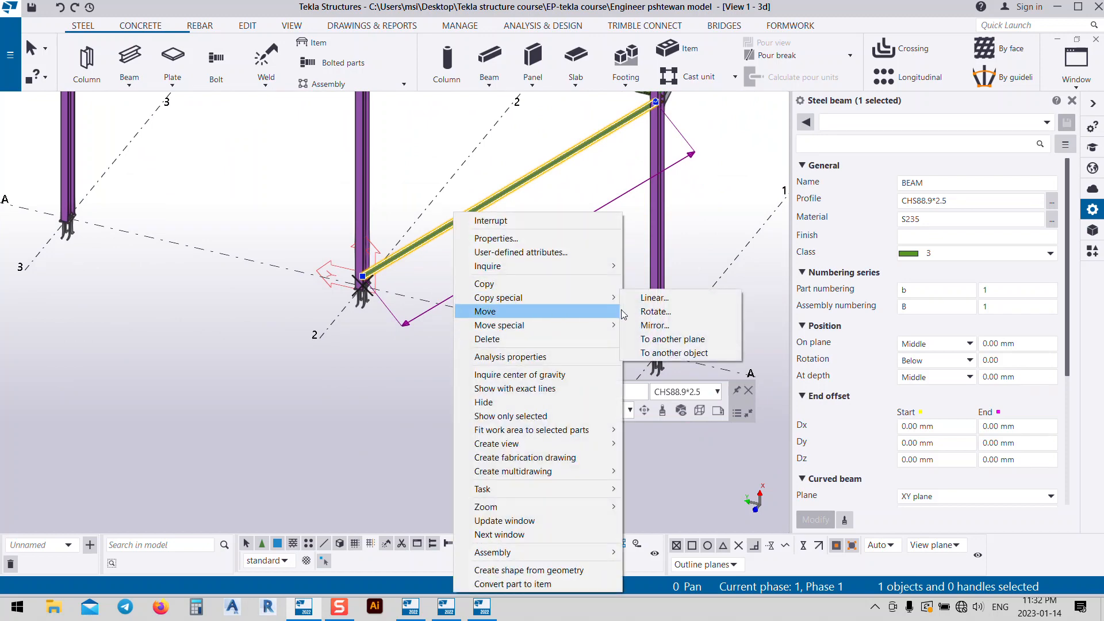
left_click(652, 326)
left_click(509, 319)
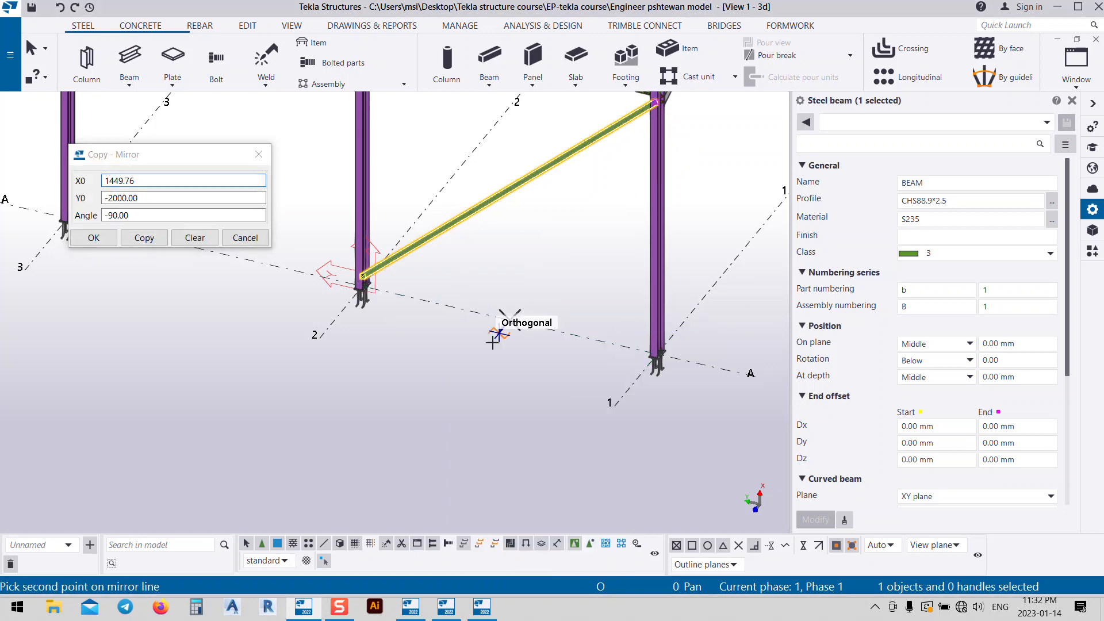
left_click(463, 374)
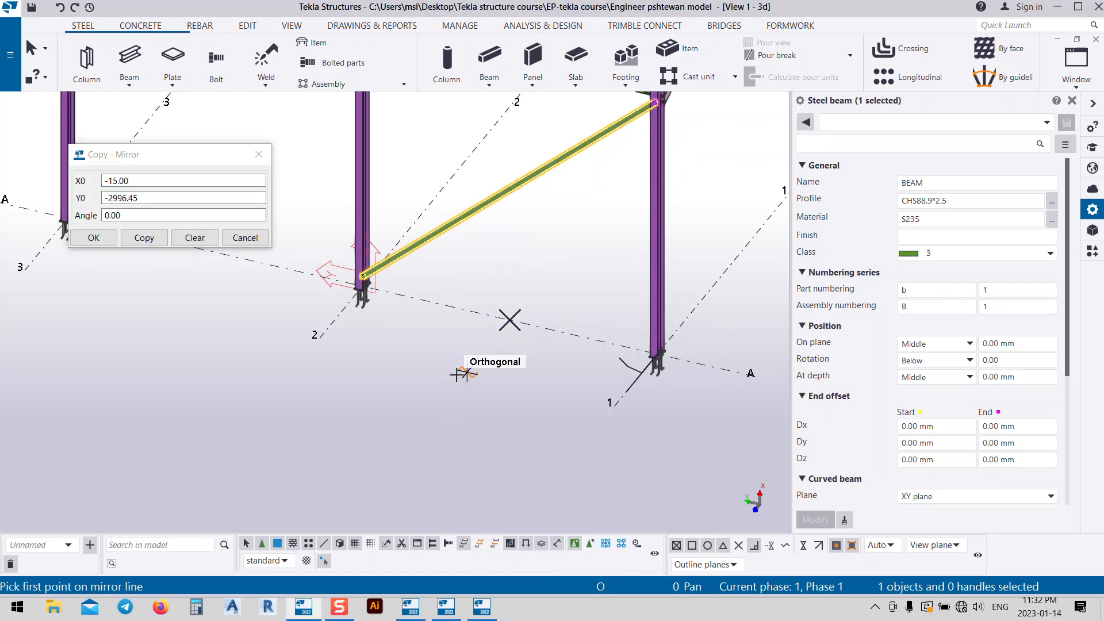
left_click(140, 236)
left_click(92, 238)
middle_click_drag(526, 195, 480, 315)
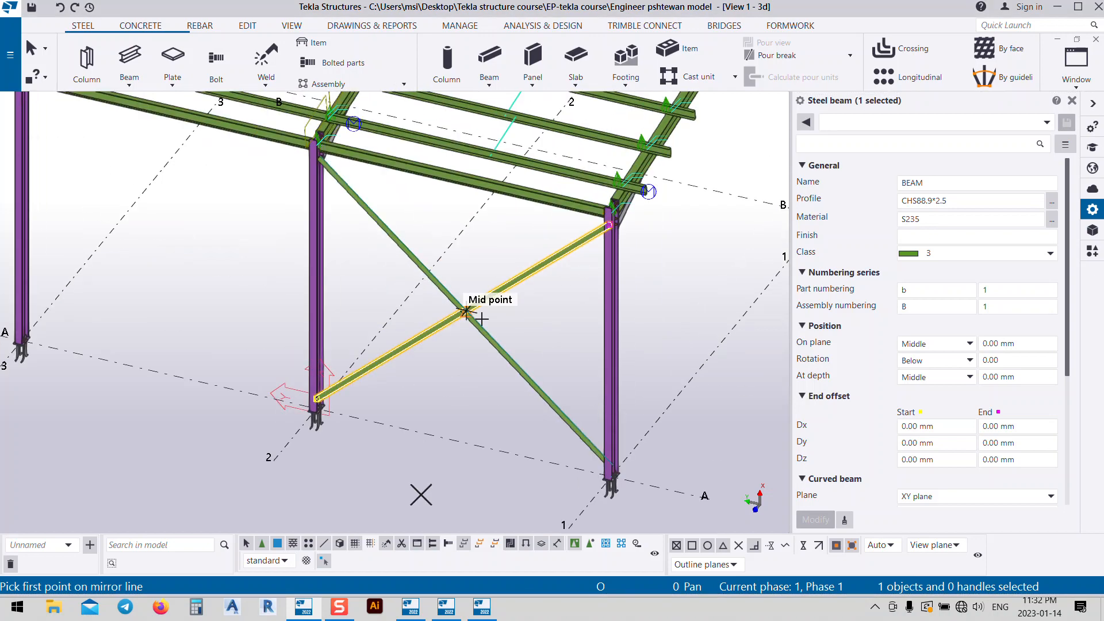
- Split the mirrored brace in two at the point where it crosses the original diagonal brace
left_click(490, 335)
scroll(465, 320, "up", 3)
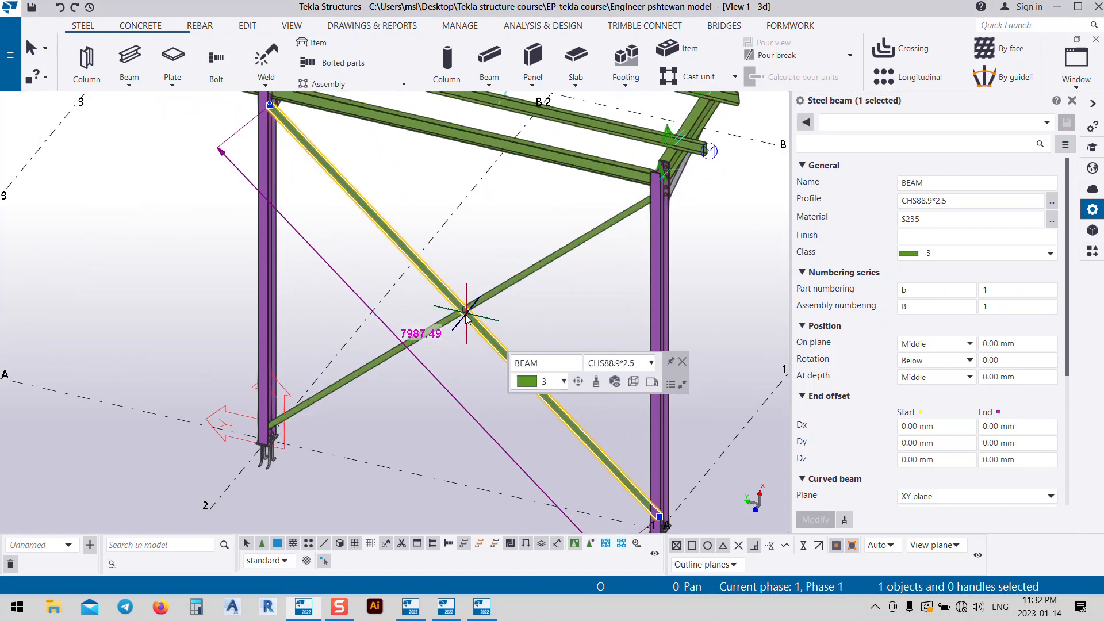
right_click(584, 299)
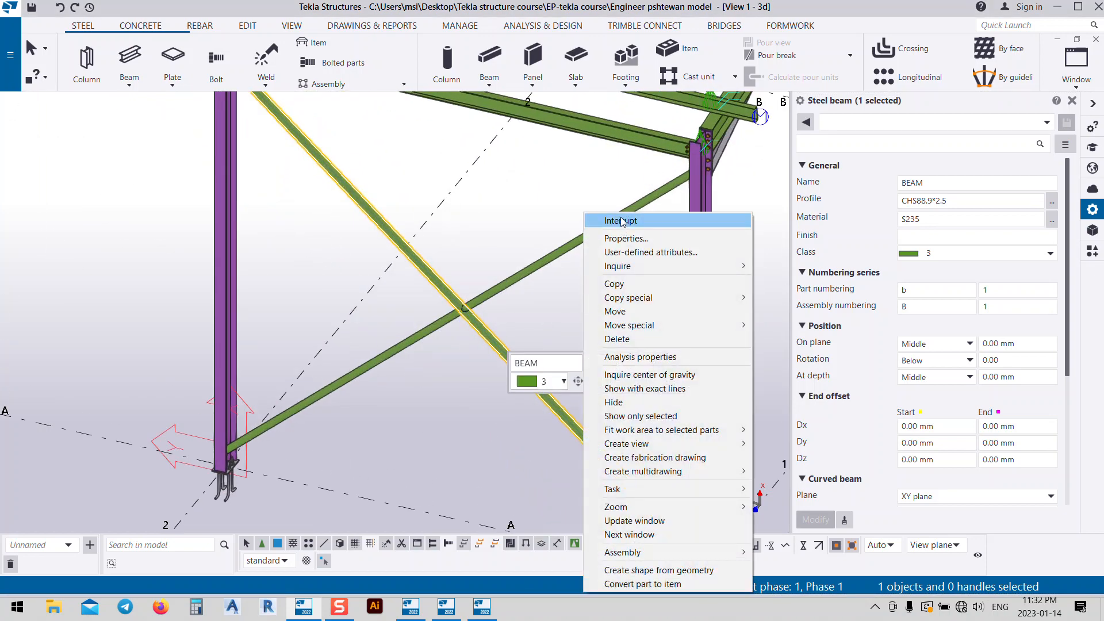
left_click(621, 221)
left_click(441, 289)
scroll(464, 303, "up", 8)
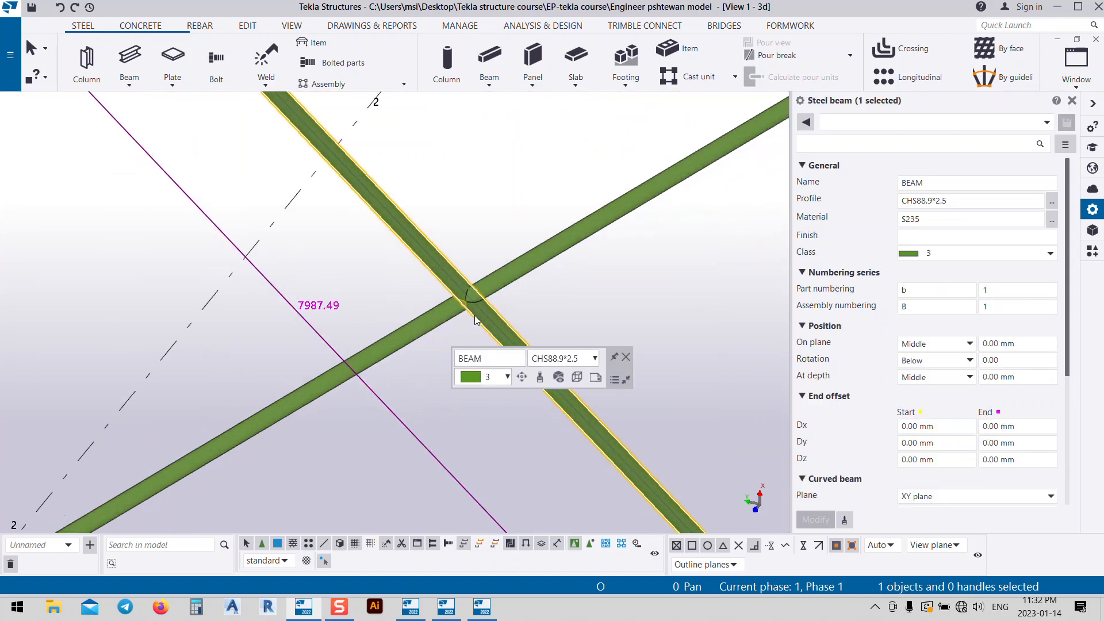
left_click(246, 26)
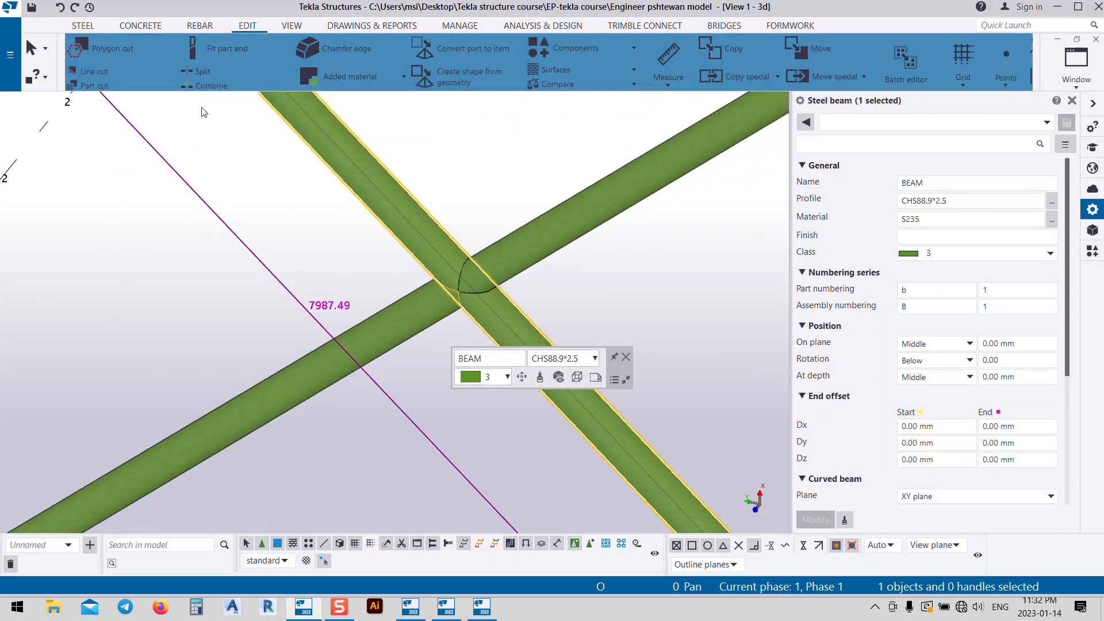
left_click(198, 70)
left_click(527, 349)
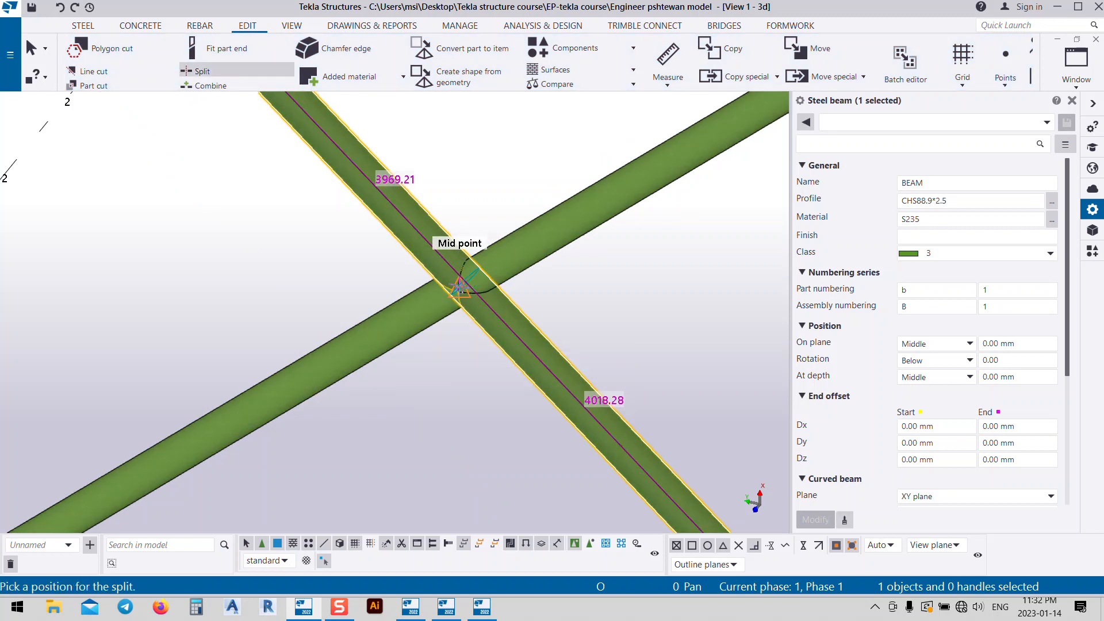
left_click(465, 282)
right_click(488, 209)
left_click(529, 217)
scroll(525, 293, "down", 6)
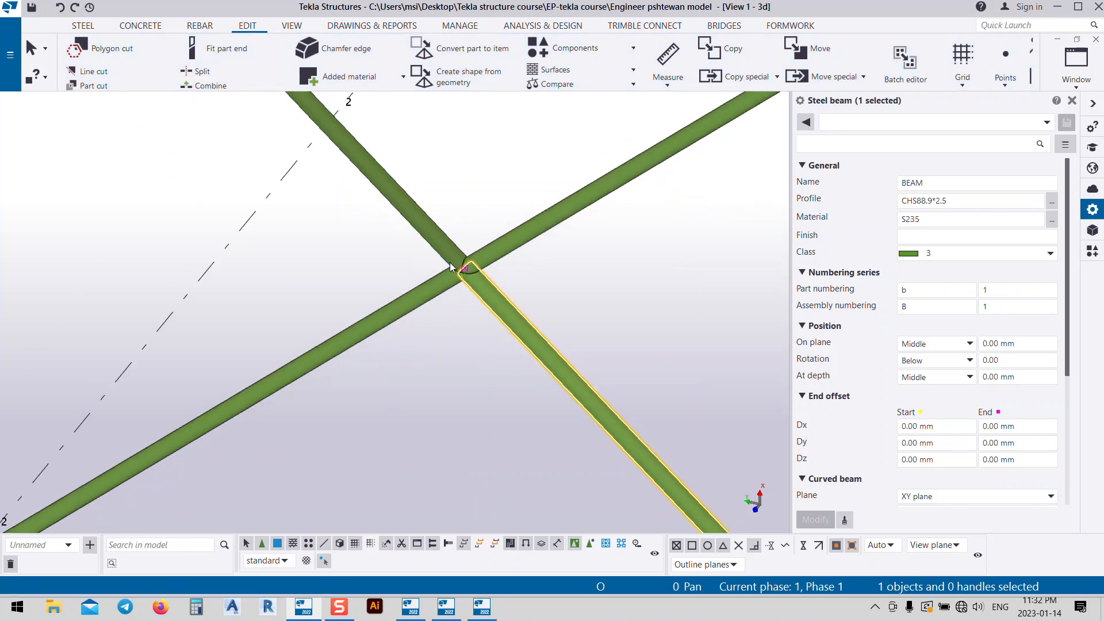
- Search the applications and components catalog for "bra"
scroll(524, 294, "up", 2)
left_click(524, 297)
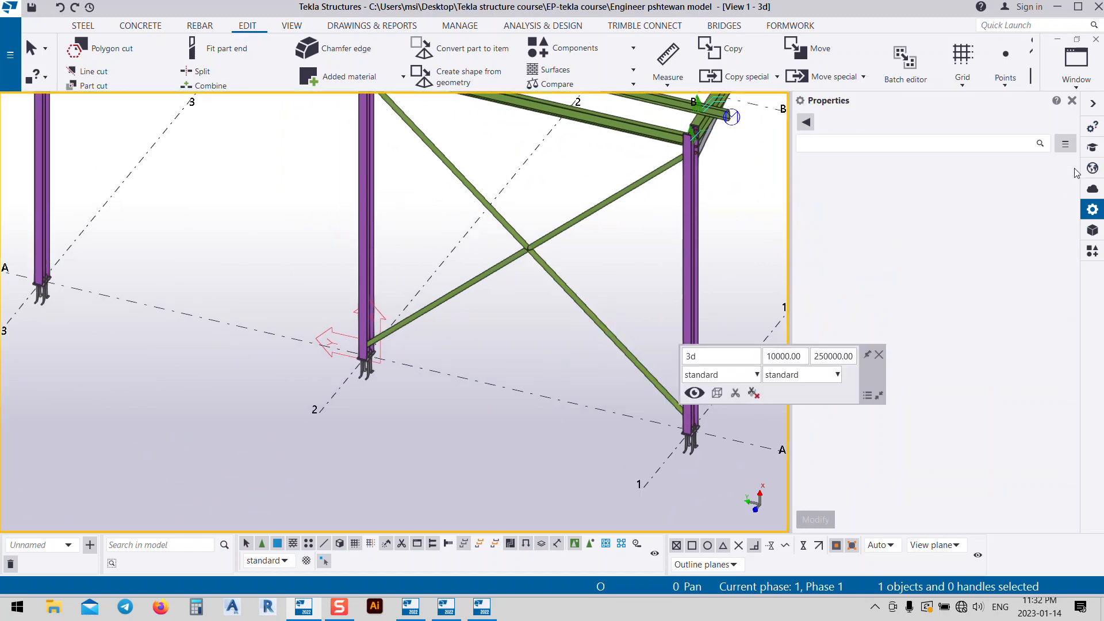
left_click(1094, 251)
left_click(953, 143)
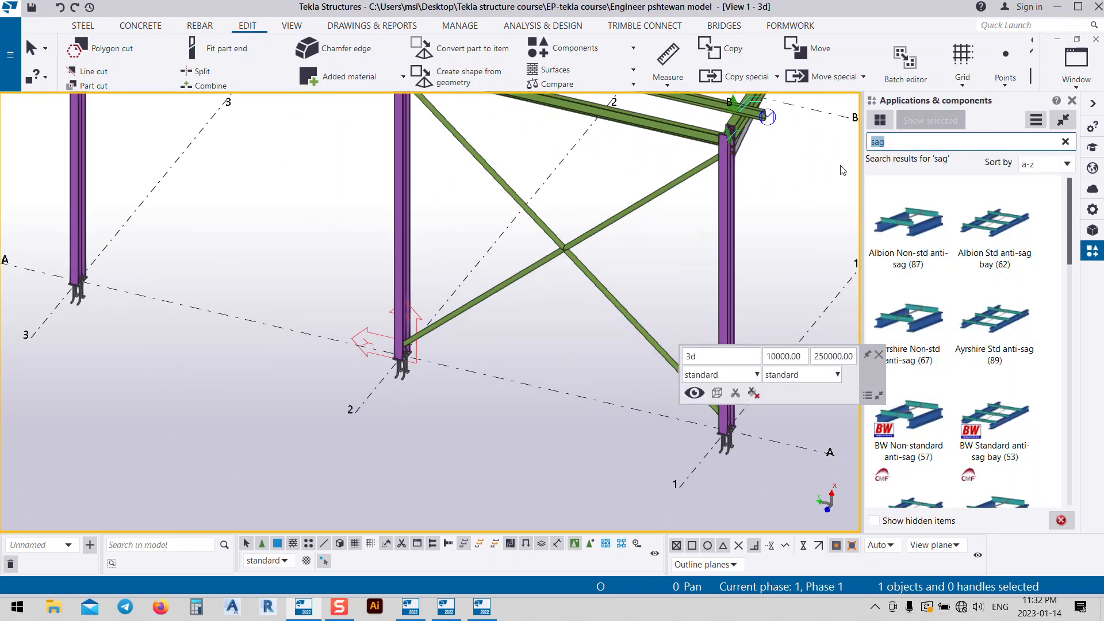
key("BackSpace")
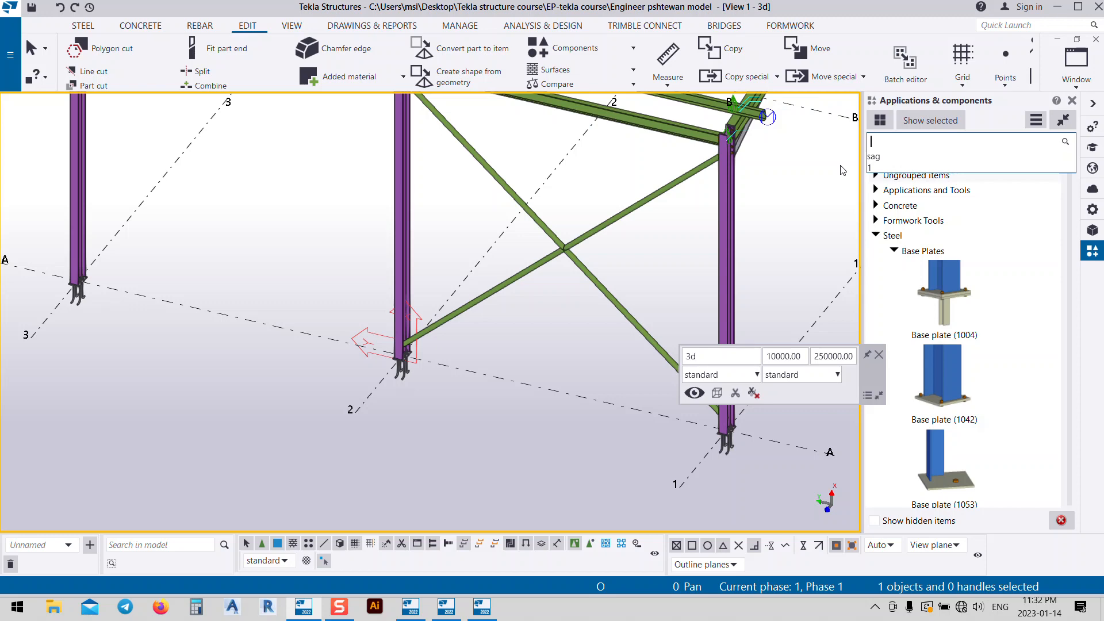
type("di")
key("BackSpace")
key("BackSpace")
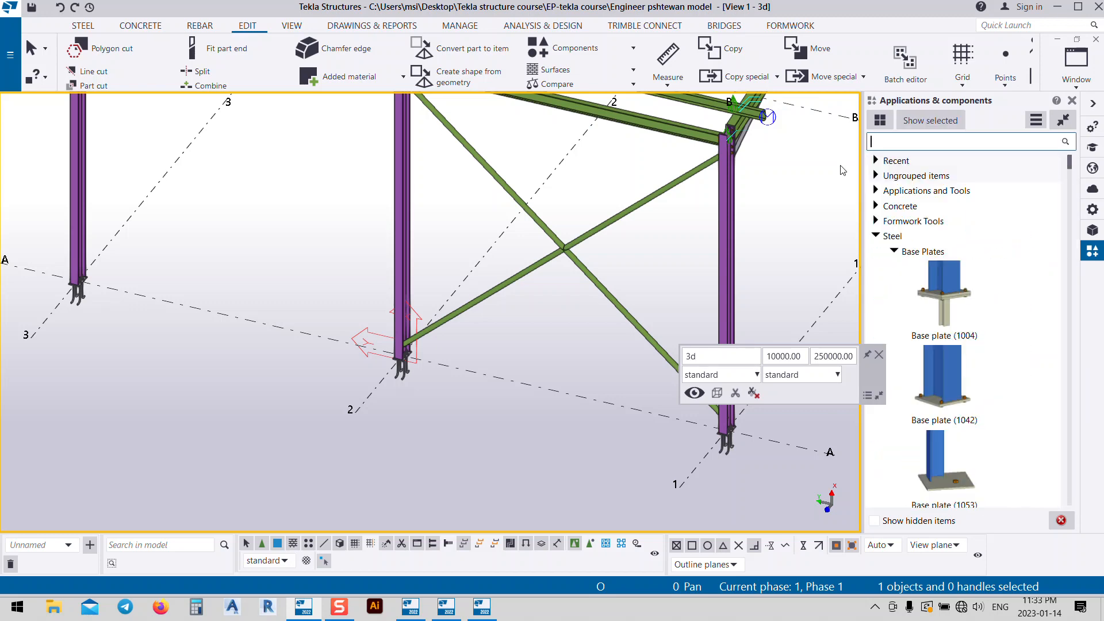
type("bra")
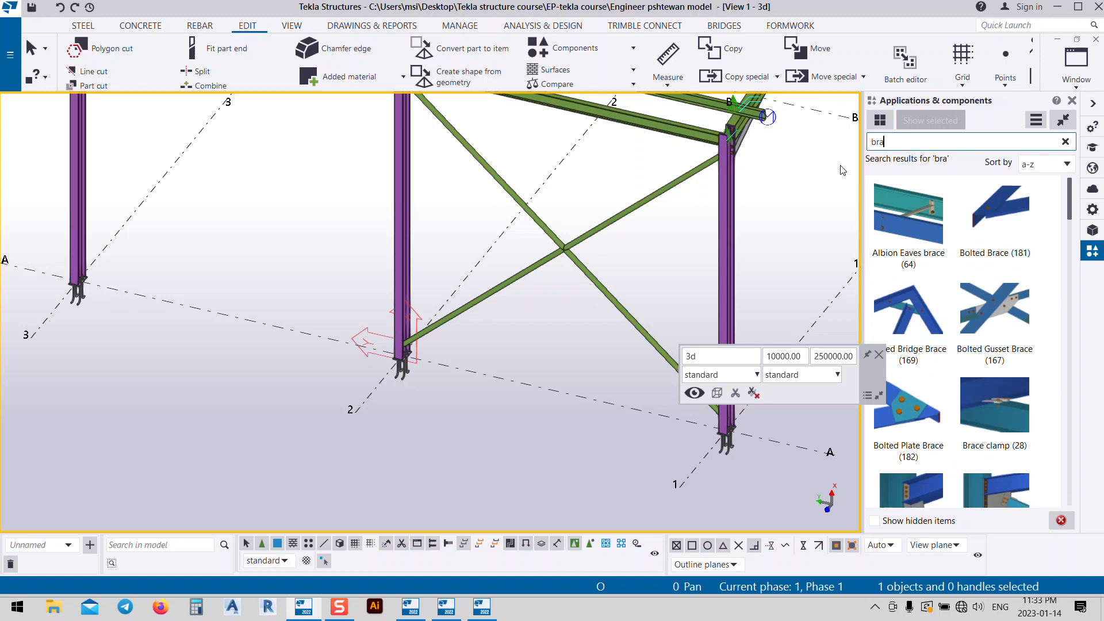
- Apply the Brace Middle Tubes and Plate (144) connection between column A-2 and the lower end of the diagonal brace
scroll(984, 323, "down", 3)
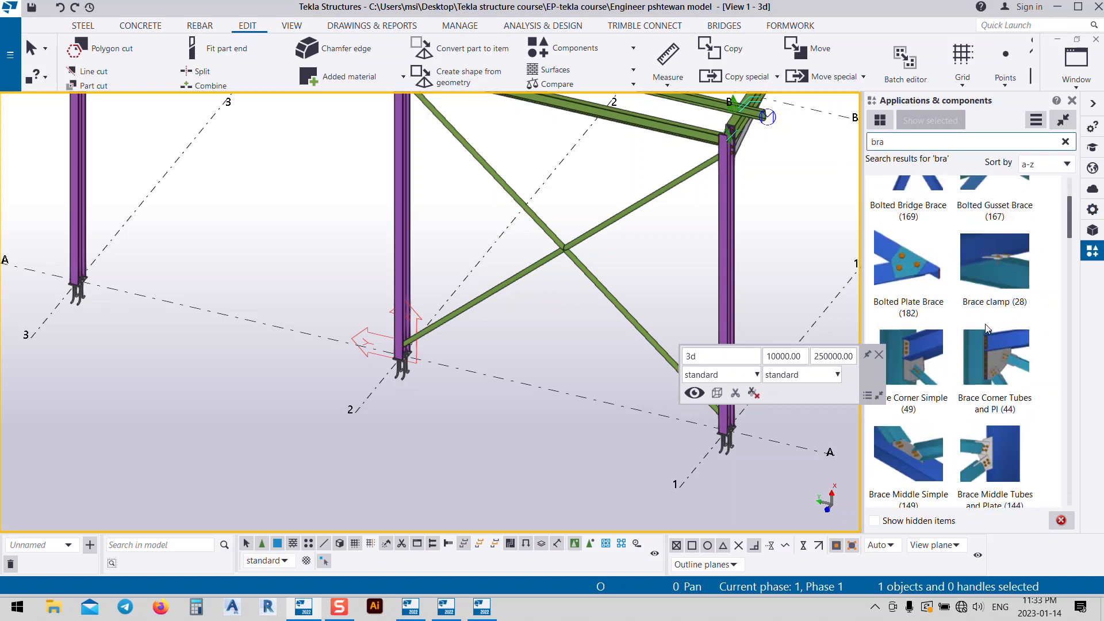
scroll(985, 328, "down", 1)
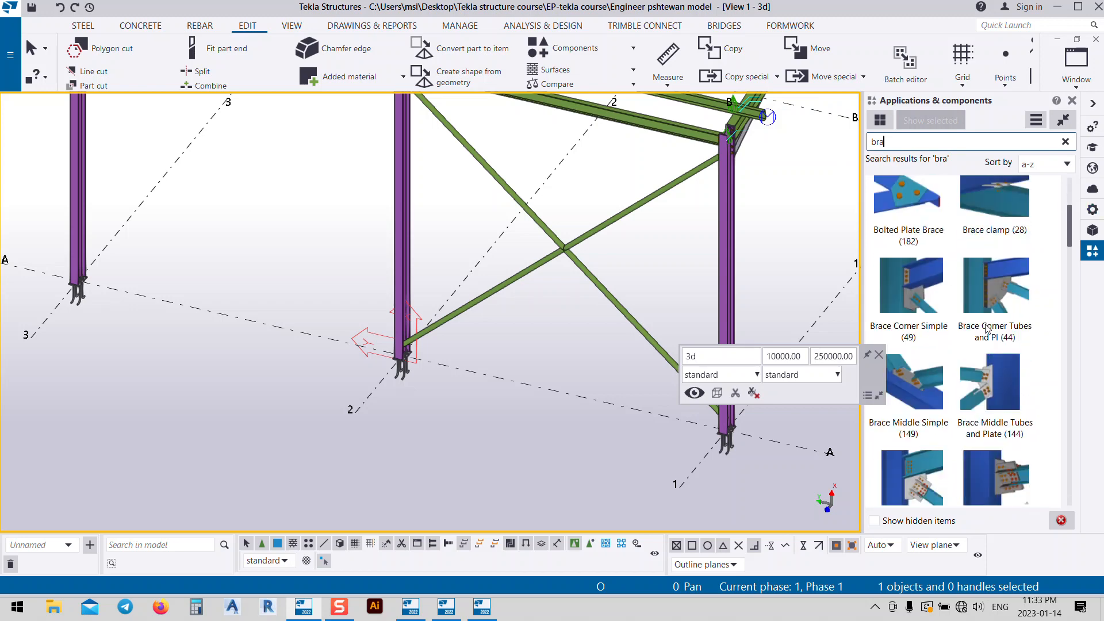
left_click(988, 378)
scroll(408, 363, "up", 3)
scroll(379, 299, "up", 2)
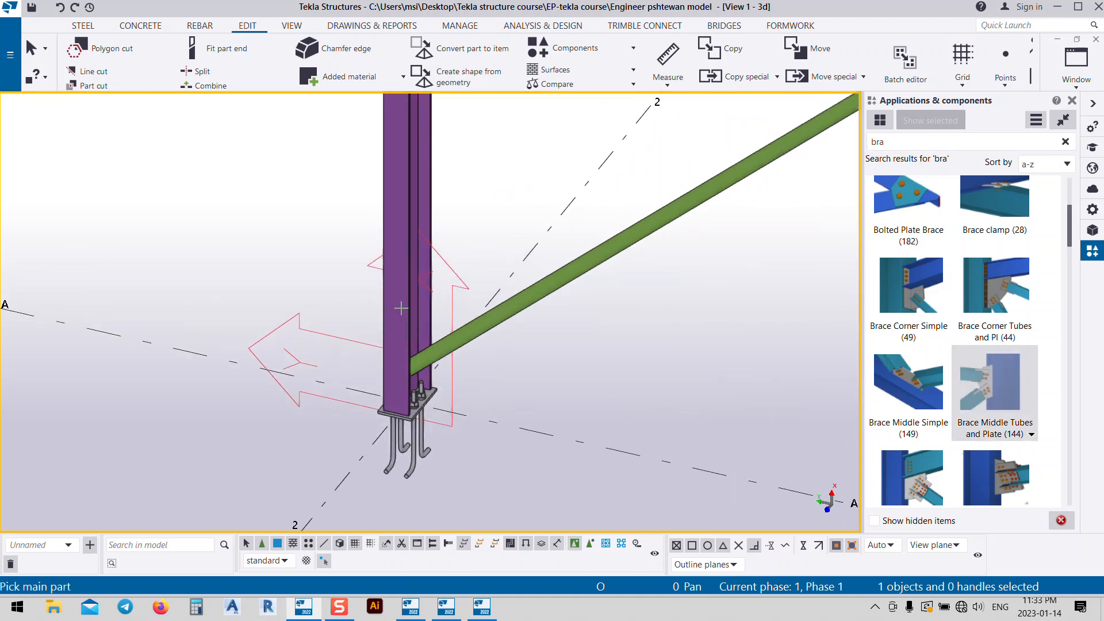
left_click(401, 309)
left_click(501, 315)
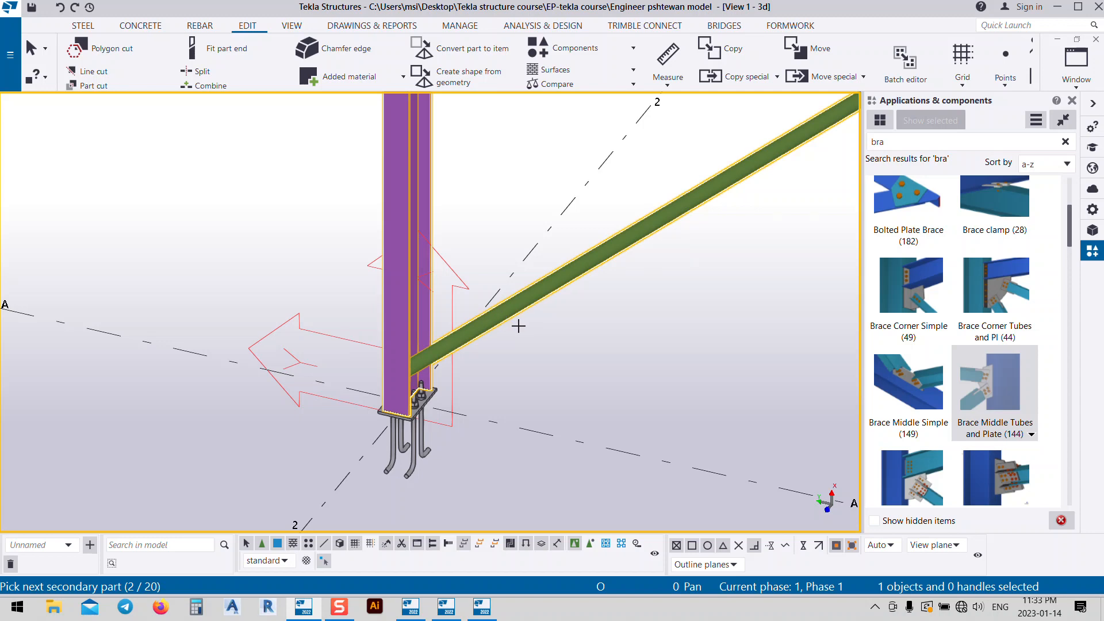
middle_click(518, 326)
scroll(643, 286, "up", 5)
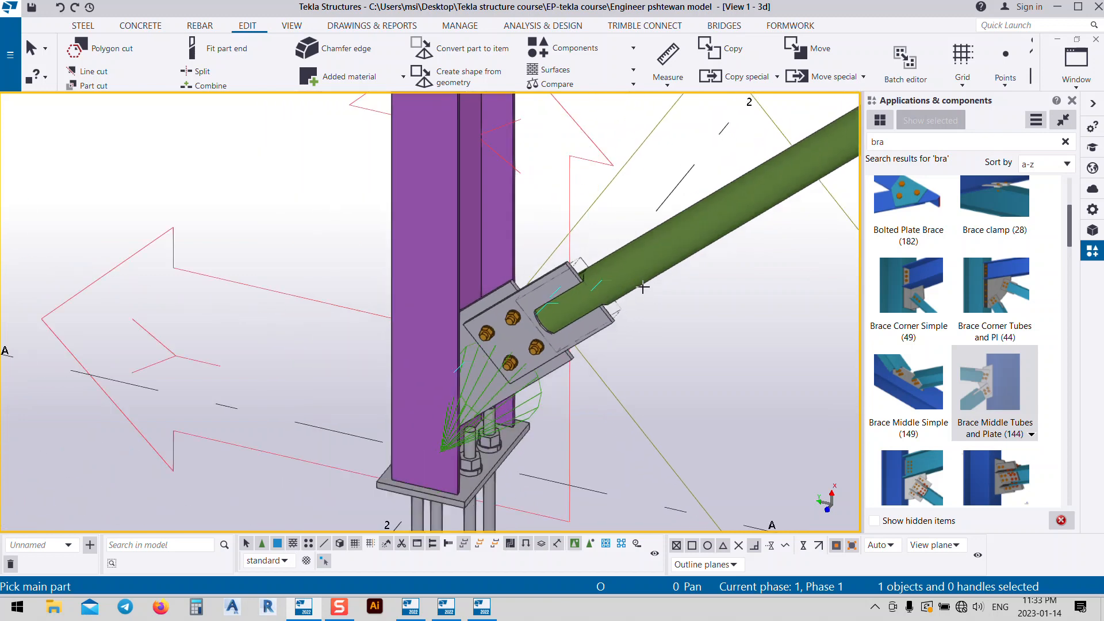
middle_click_drag(670, 322, 693, 368, "ctrl")
scroll(692, 368, "down", 3)
middle_click_drag(510, 287, 579, 398)
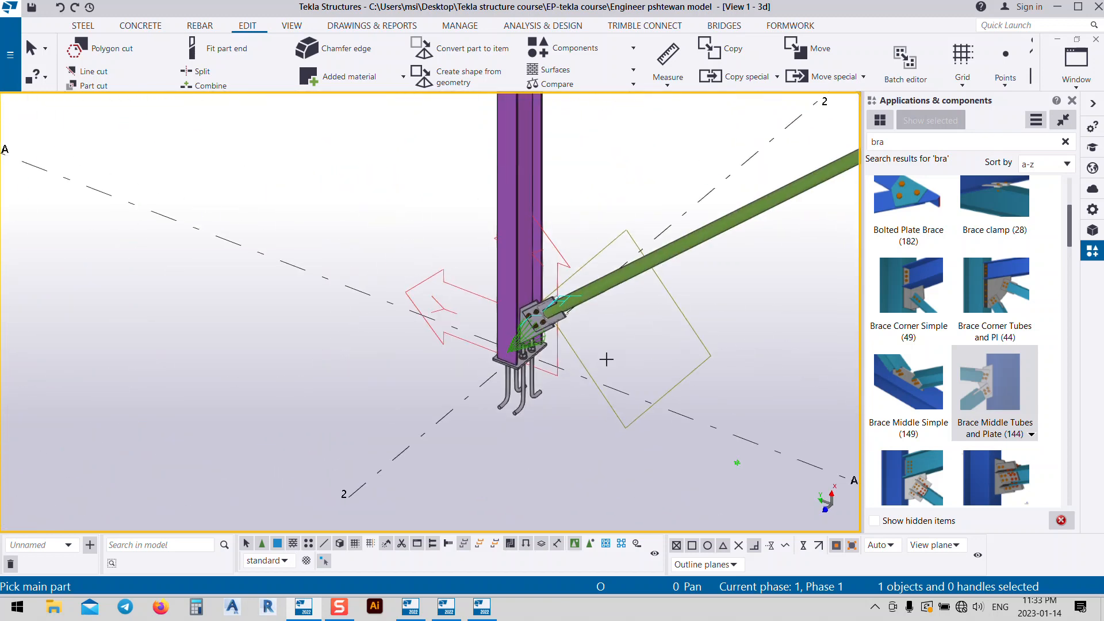
right_click(606, 359)
left_click(621, 365)
- Examine the gusset plate, bolts and slotted tube end of the brace connection at the base of column A-2
scroll(522, 304, "up", 4)
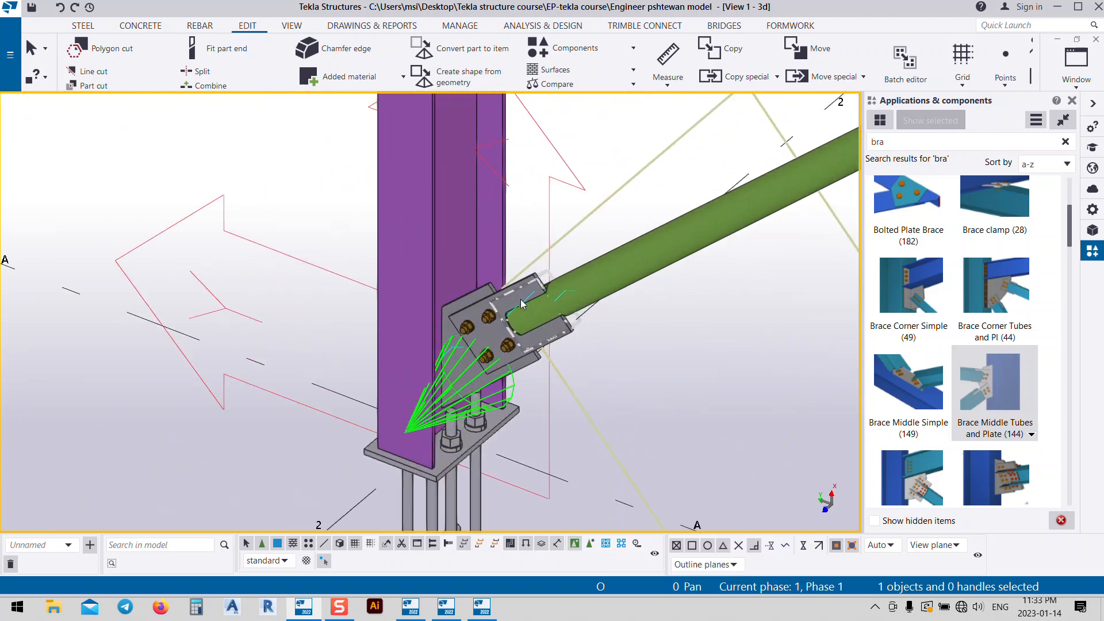
key("c")
key("v")
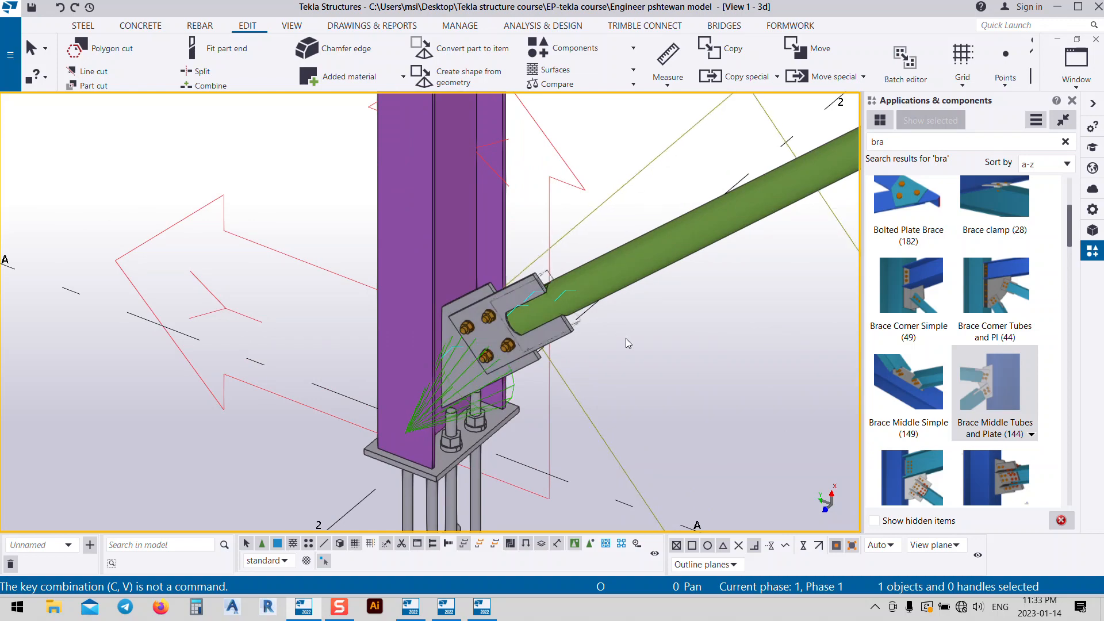
key("v")
left_click(542, 275)
middle_click_drag(559, 325, 584, 429, "ctrl")
scroll(522, 287, "up", 1)
scroll(520, 287, "down", 2)
scroll(522, 288, "down", 2)
scroll(531, 285, "up", 5)
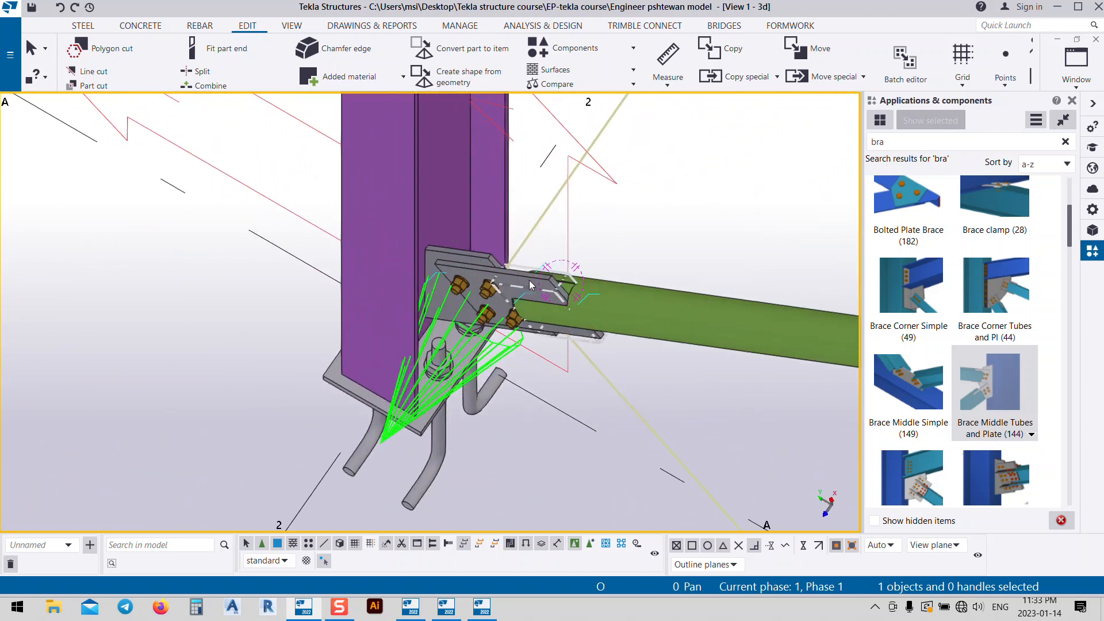
scroll(444, 387, "up", 1)
- Open the settings of the brace connection at the base of column A-2 and review its connection type options
double_click(384, 436)
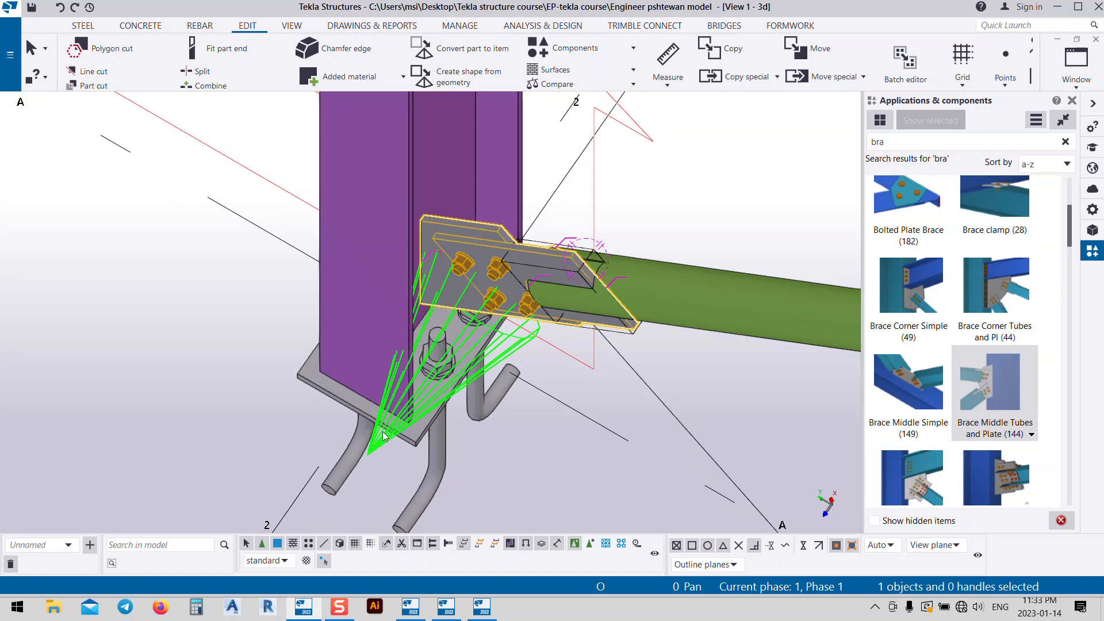
left_click_drag(363, 165, 989, 17)
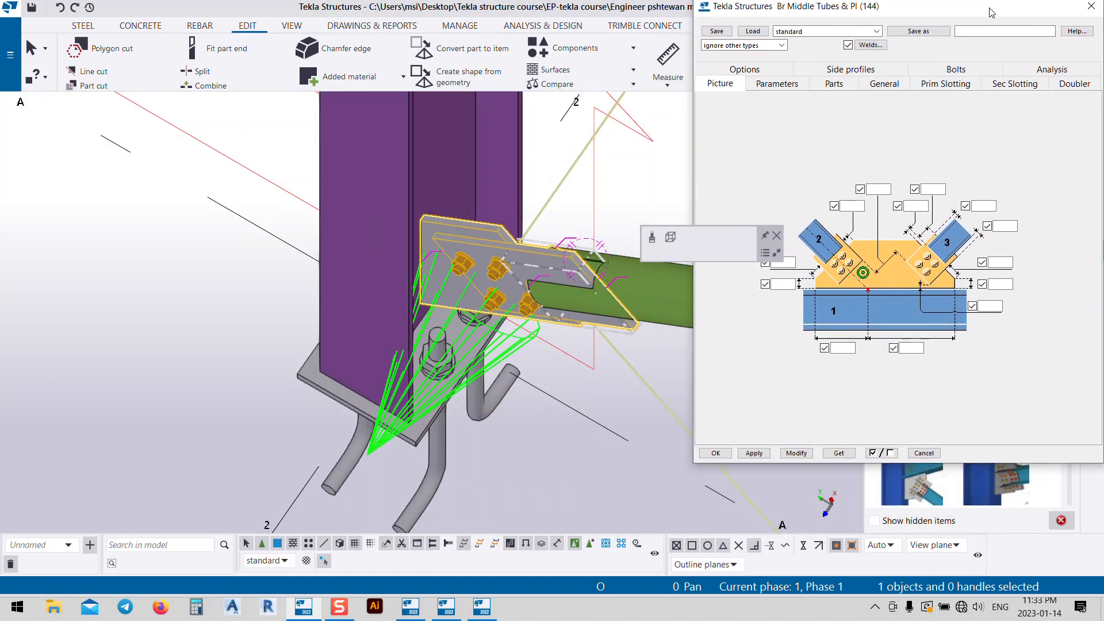
middle_click_drag(485, 275, 271, 298)
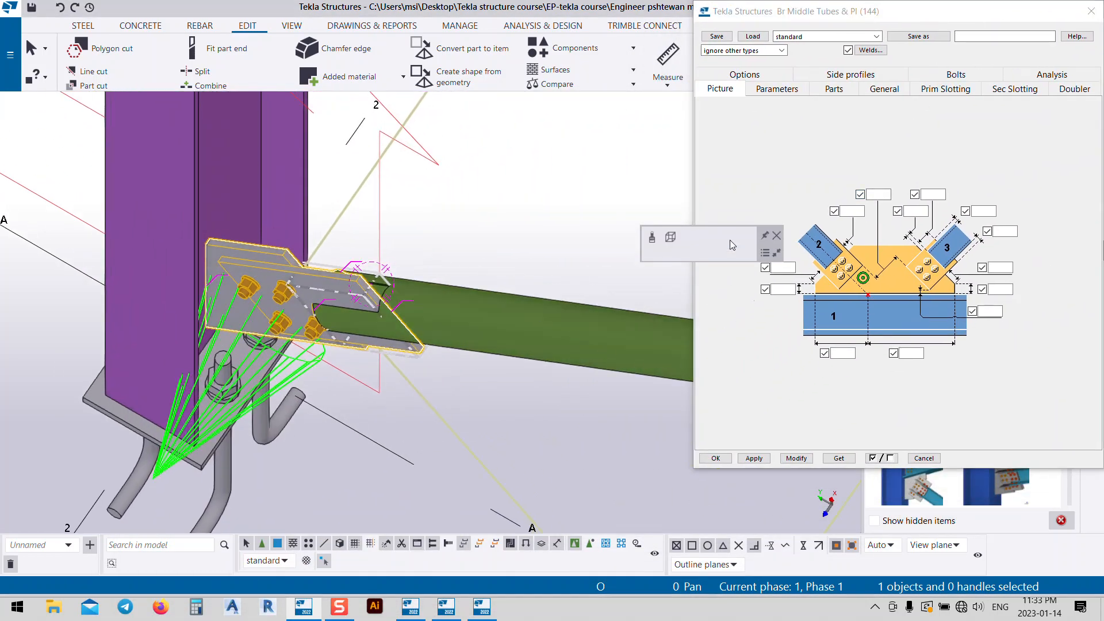
scroll(294, 341, "down", 5)
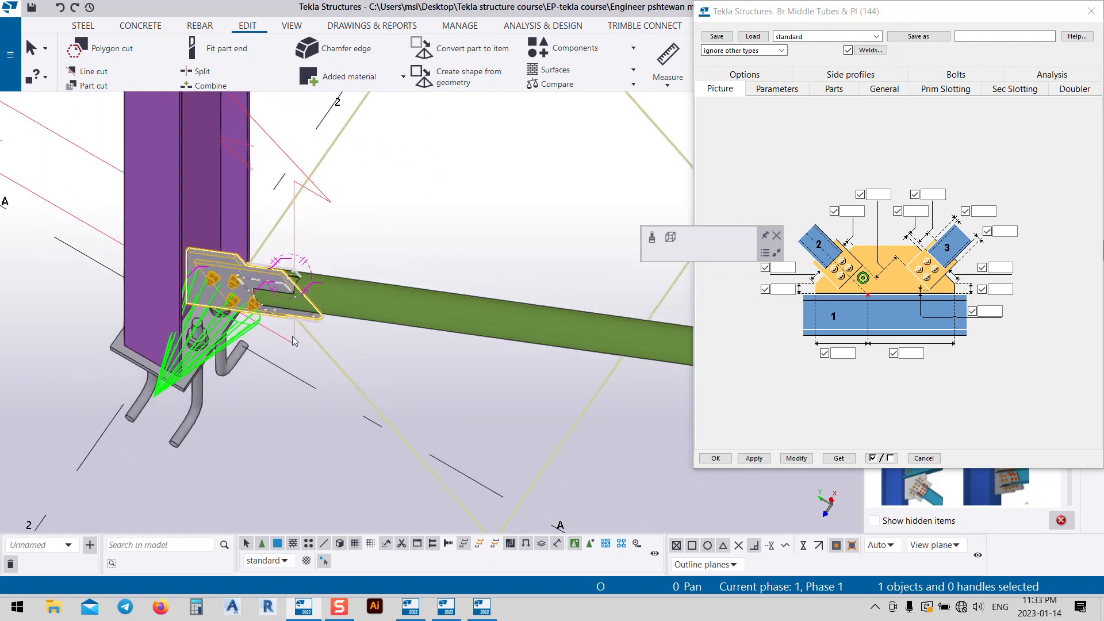
left_click(769, 93)
left_click_drag(898, 16, 672, 31)
left_click(549, 239)
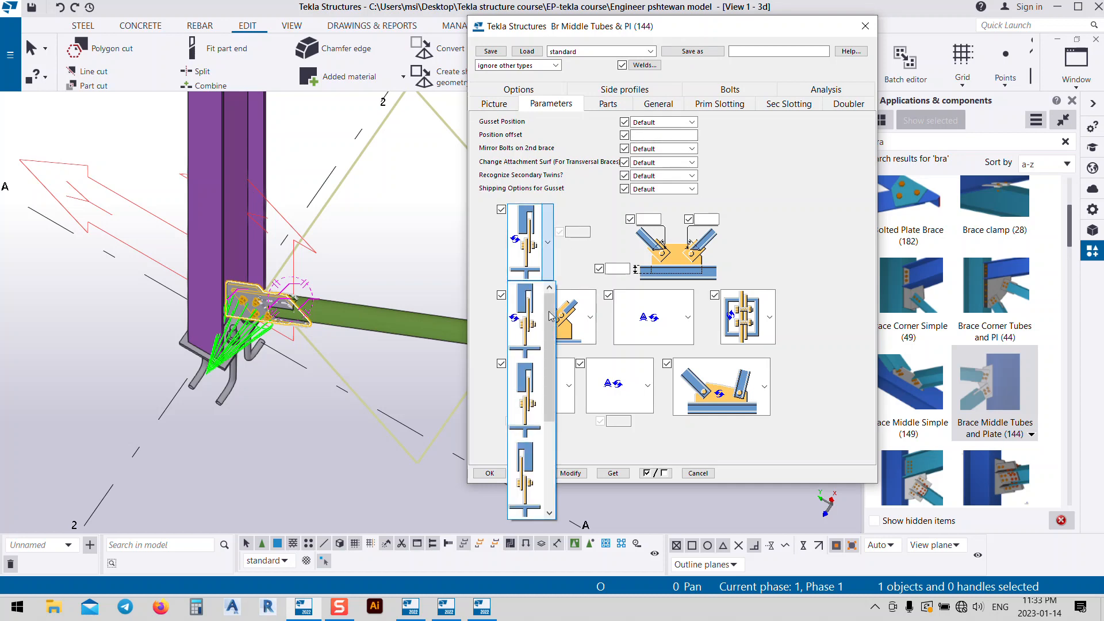
left_click_drag(549, 357, 675, 206)
- Set the connection's Gusset Position to Middle and apply the change to the brace joint at column A-2
left_click(655, 124)
left_click(655, 123)
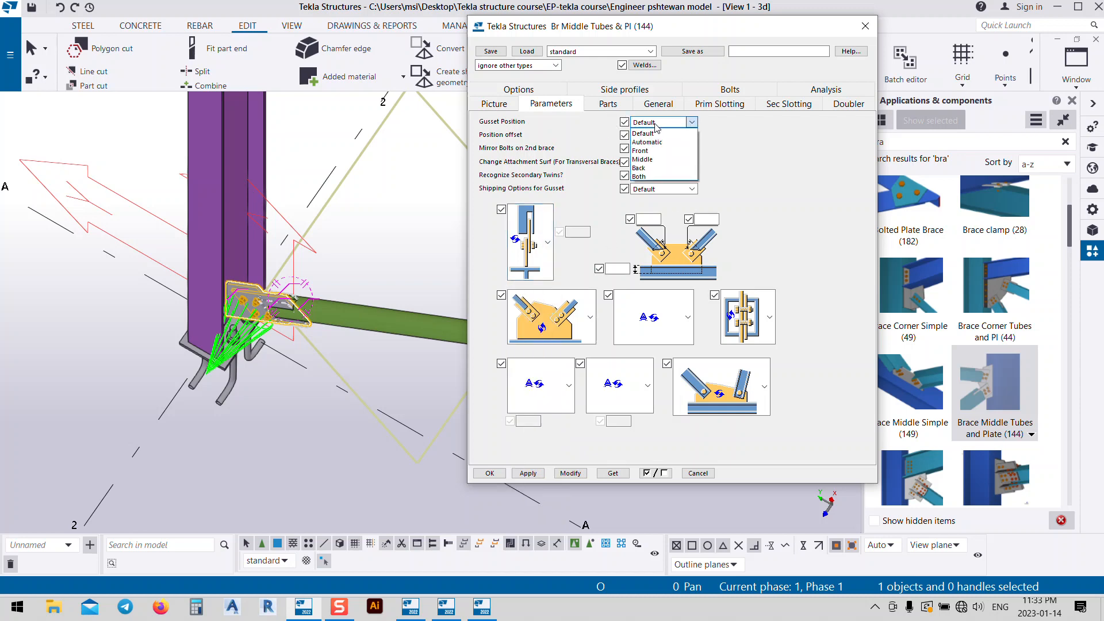
left_click(651, 159)
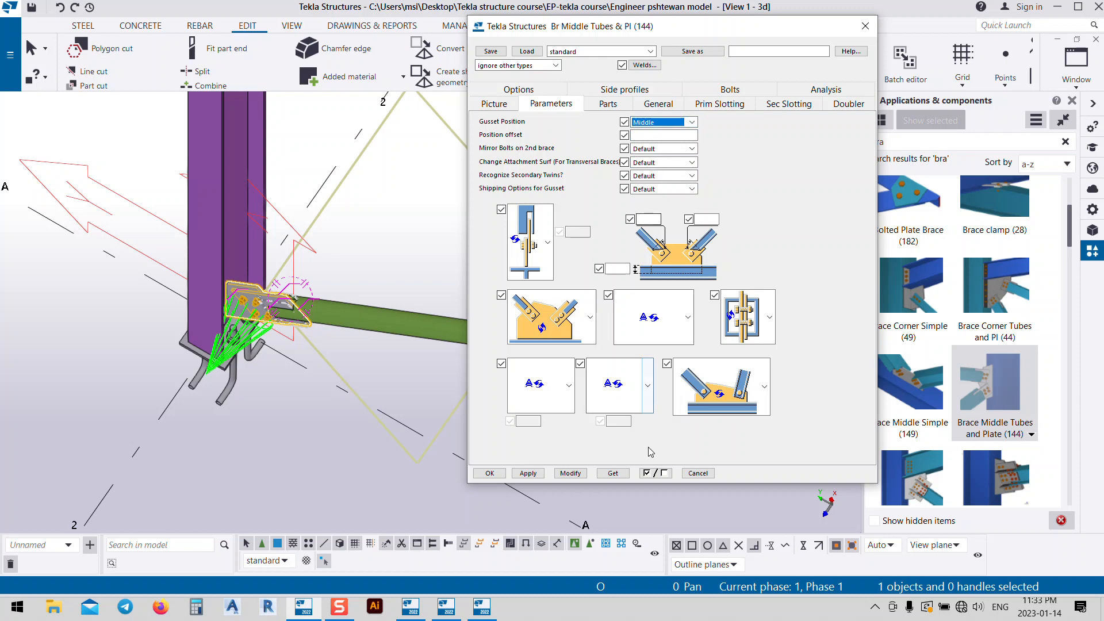
left_click(570, 474)
scroll(270, 299, "up", 2)
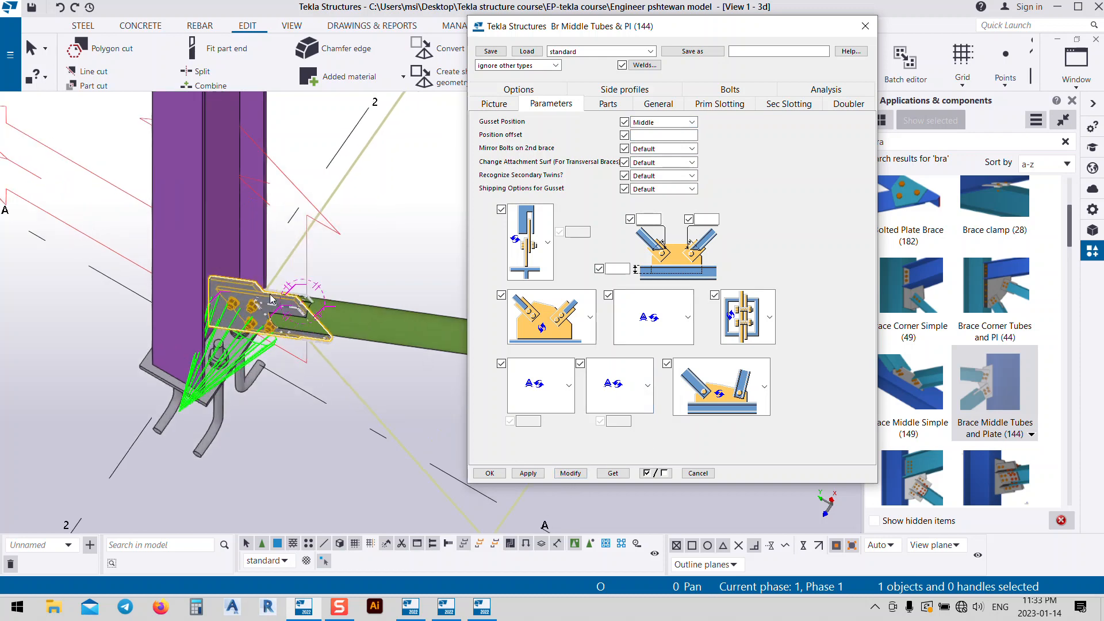
scroll(270, 299, "up", 3)
middle_click_drag(362, 317, 297, 350, "ctrl")
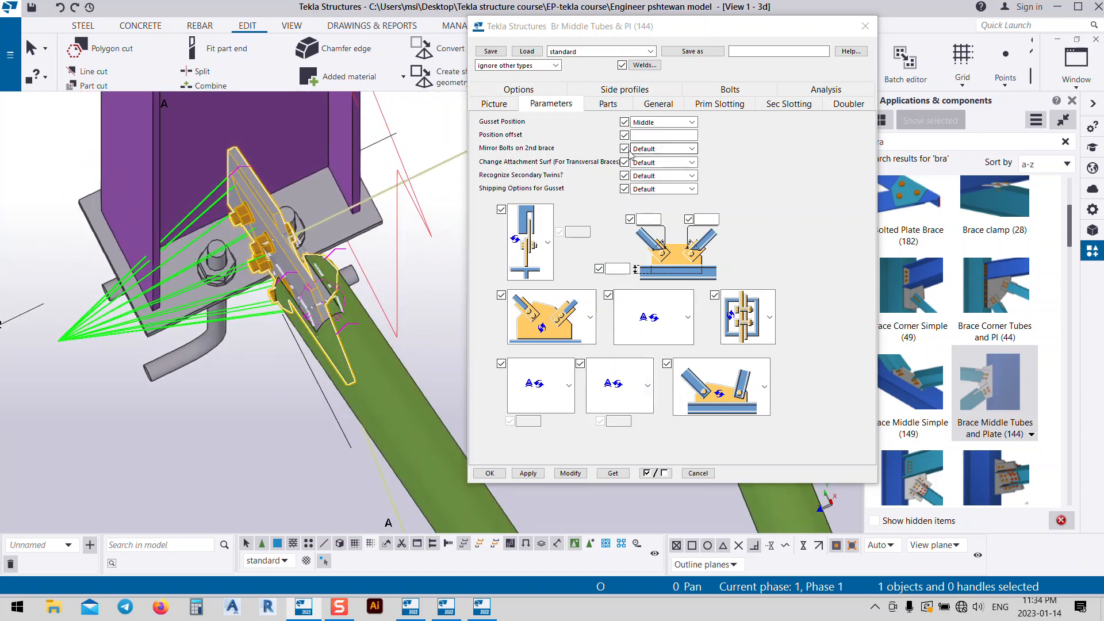
- Set the connection plate and gusset plate thicknesses to 10 mm, apply them, and close the connection settings
left_click(655, 149)
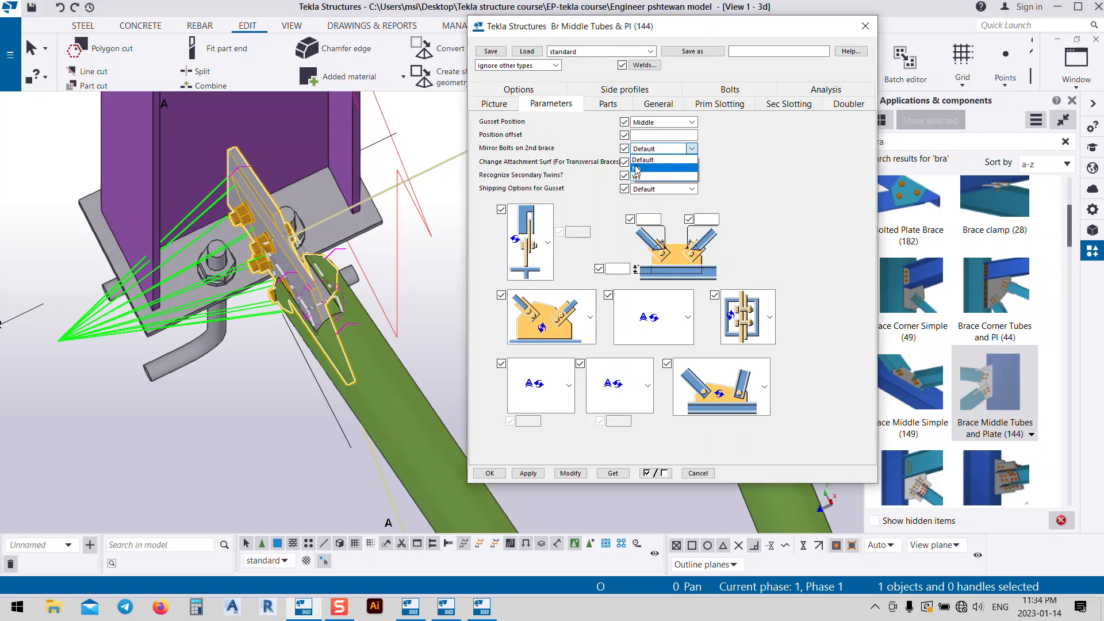
left_click(640, 160)
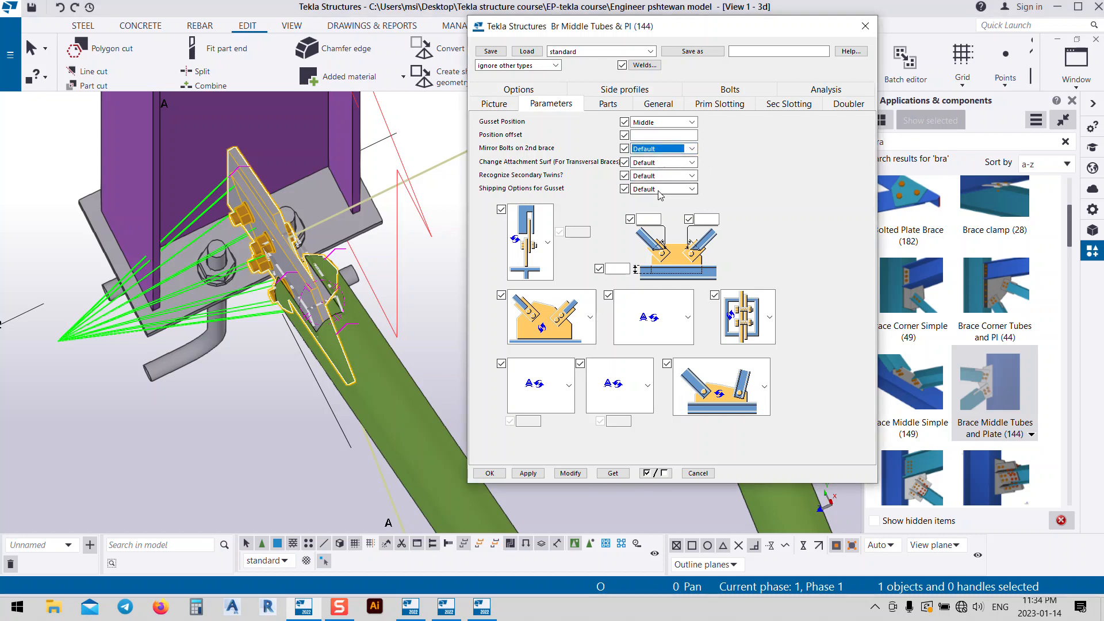
left_click(624, 104)
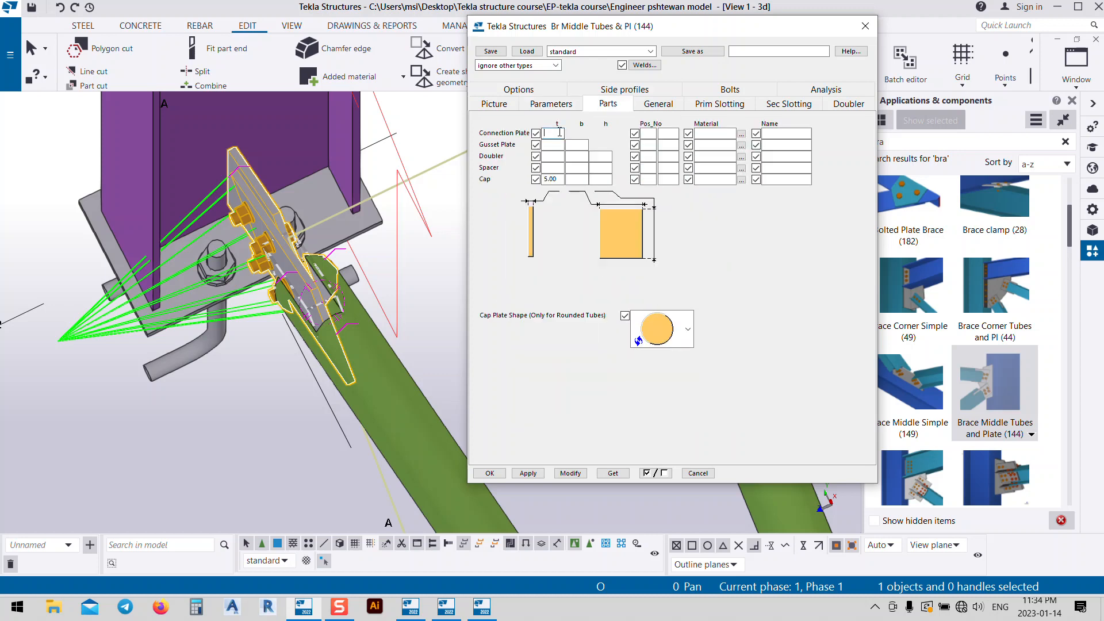
left_click(553, 145)
type("10")
left_click(568, 473)
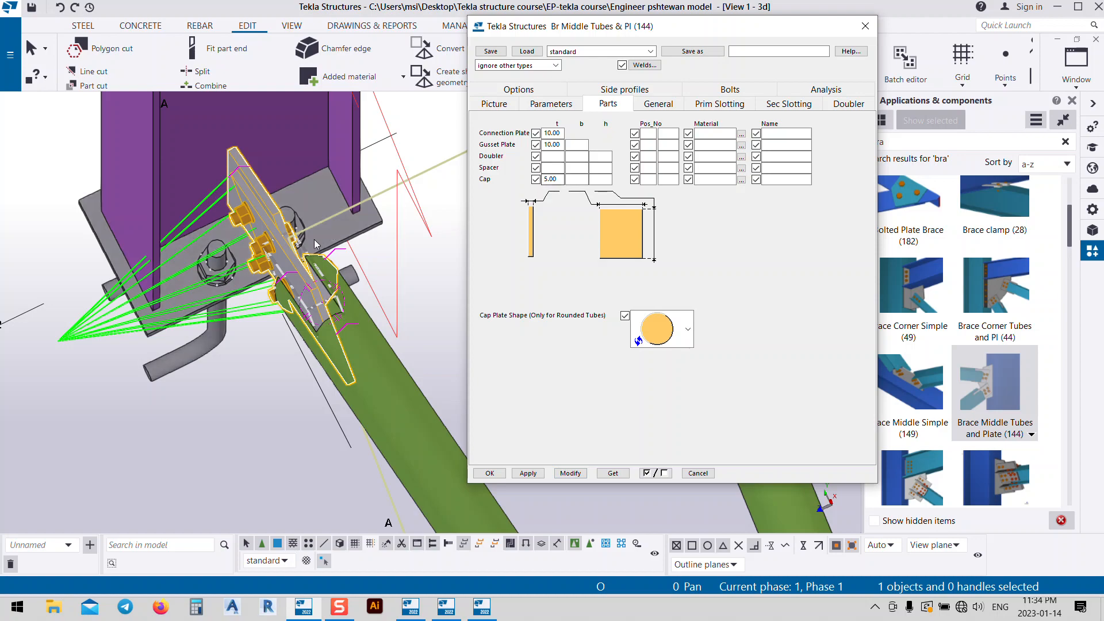
scroll(293, 297, "up", 3)
scroll(256, 284, "down", 3)
middle_click_drag(253, 283, 446, 259, "ctrl")
middle_click_drag(270, 383, 222, 360, "ctrl")
scroll(222, 360, "down", 3)
left_click(490, 473)
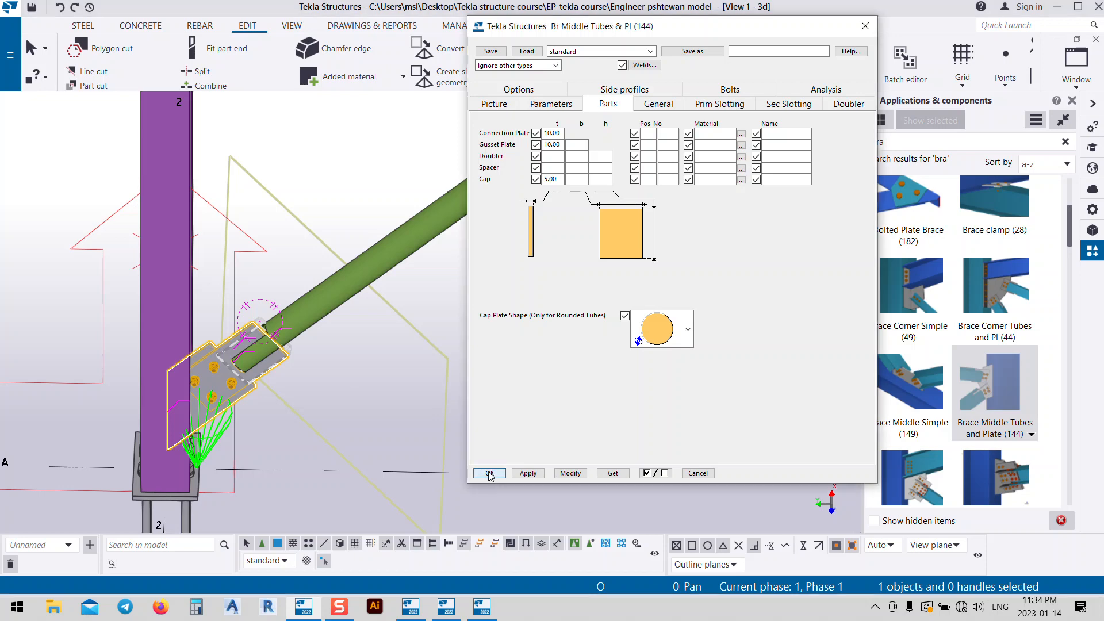
- Select the three crossed brace members between columns A-1 and A-2 and open their beam properties
scroll(396, 385, "down", 5)
scroll(522, 310, "up", 3)
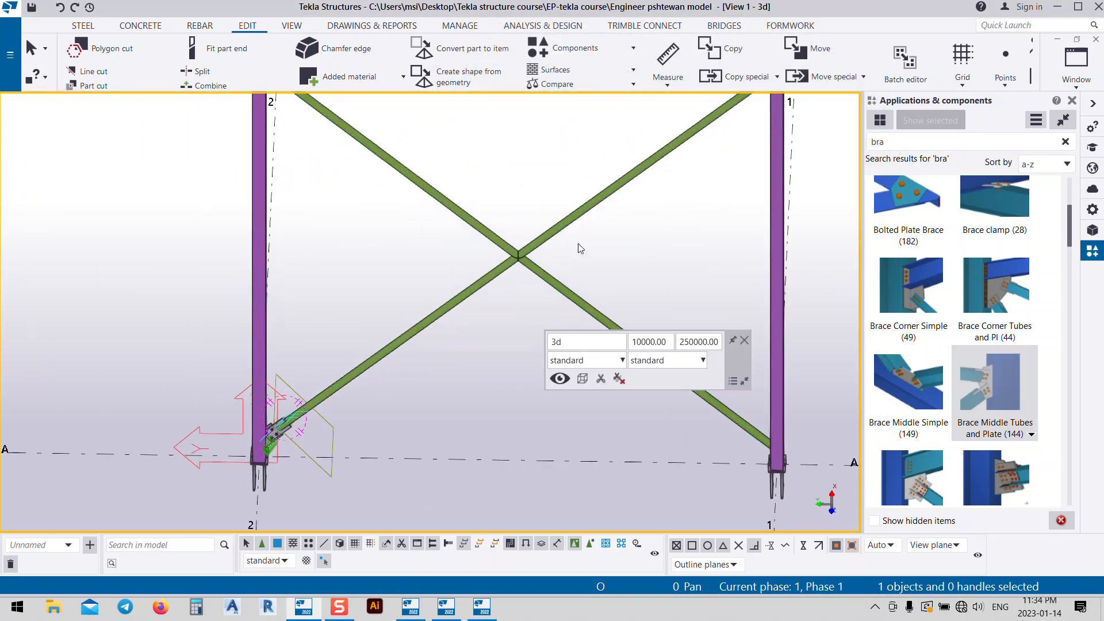
left_click_drag(614, 232, 479, 287)
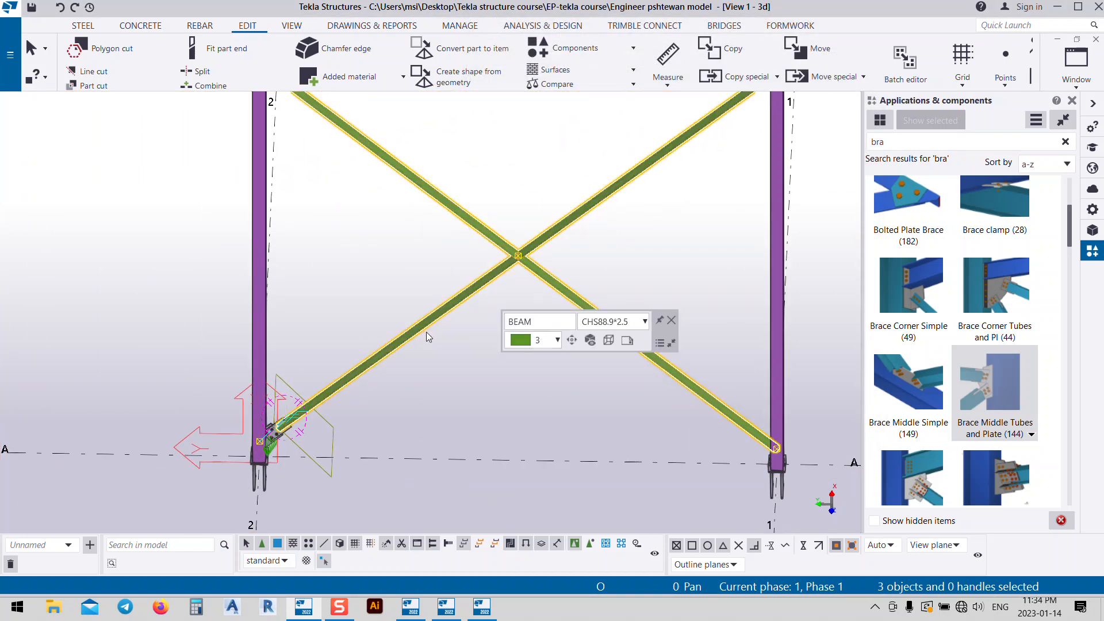
left_click(672, 285)
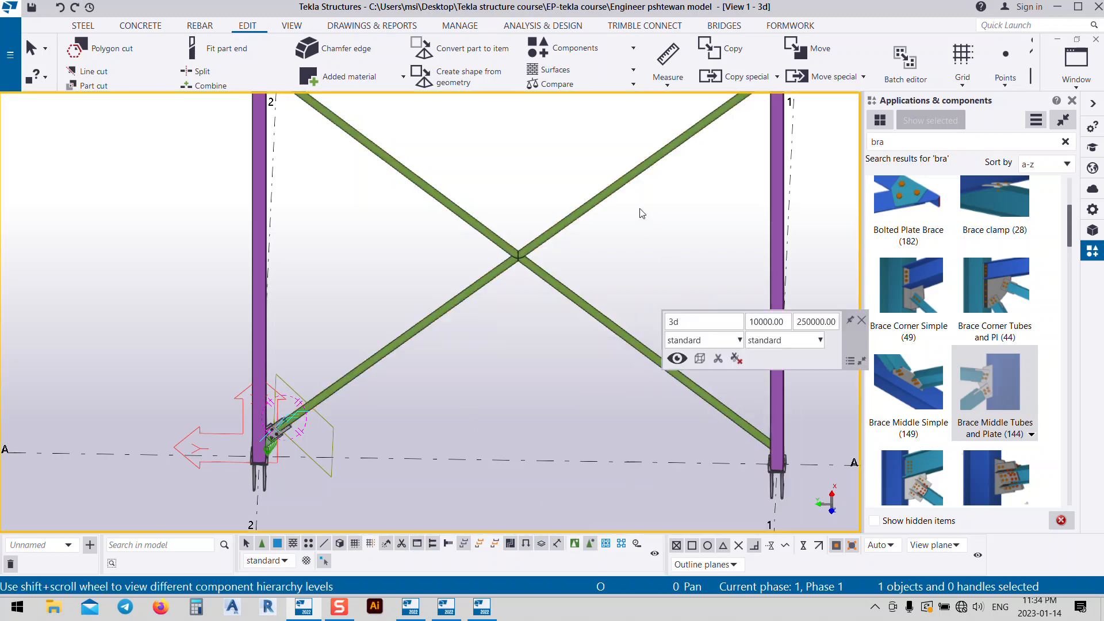
left_click_drag(639, 207, 517, 285)
scroll(518, 249, "up", 7)
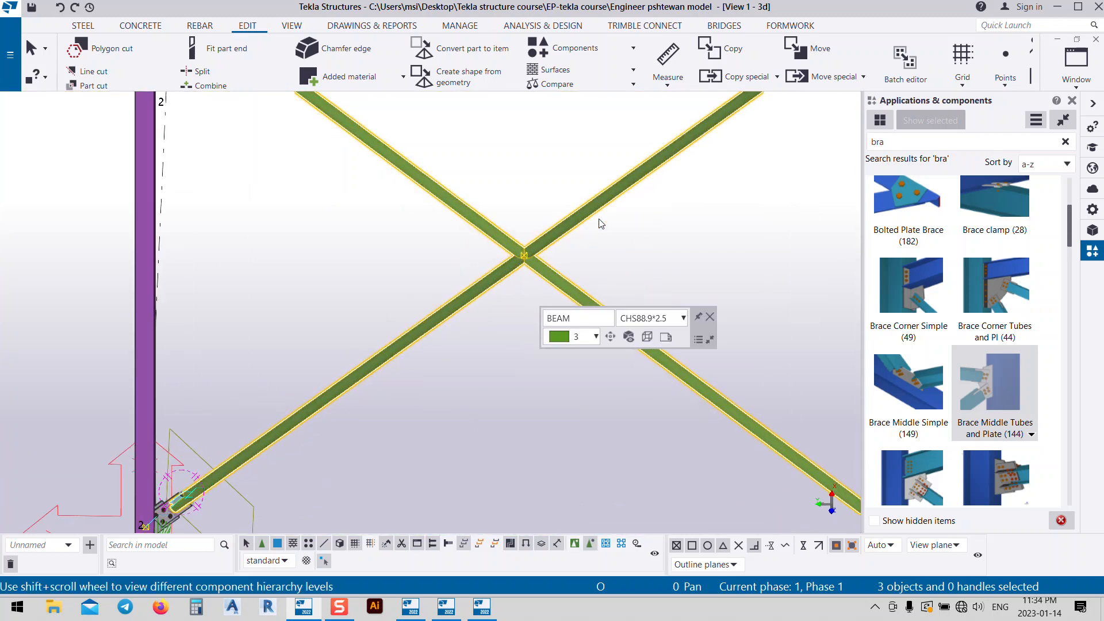
scroll(443, 330, "down", 8)
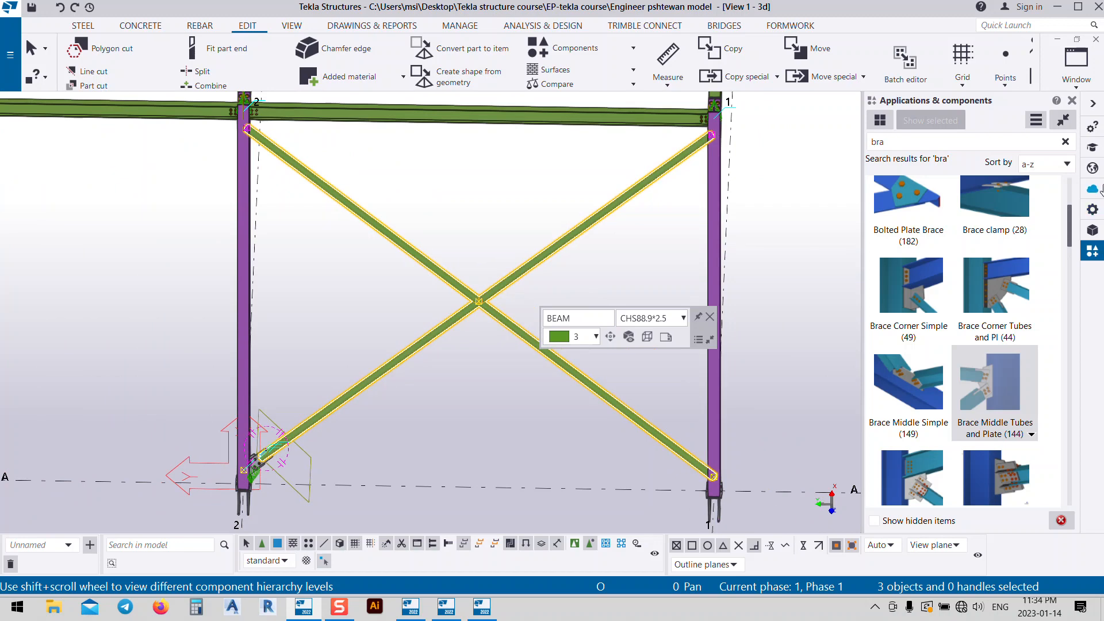
left_click(1092, 209)
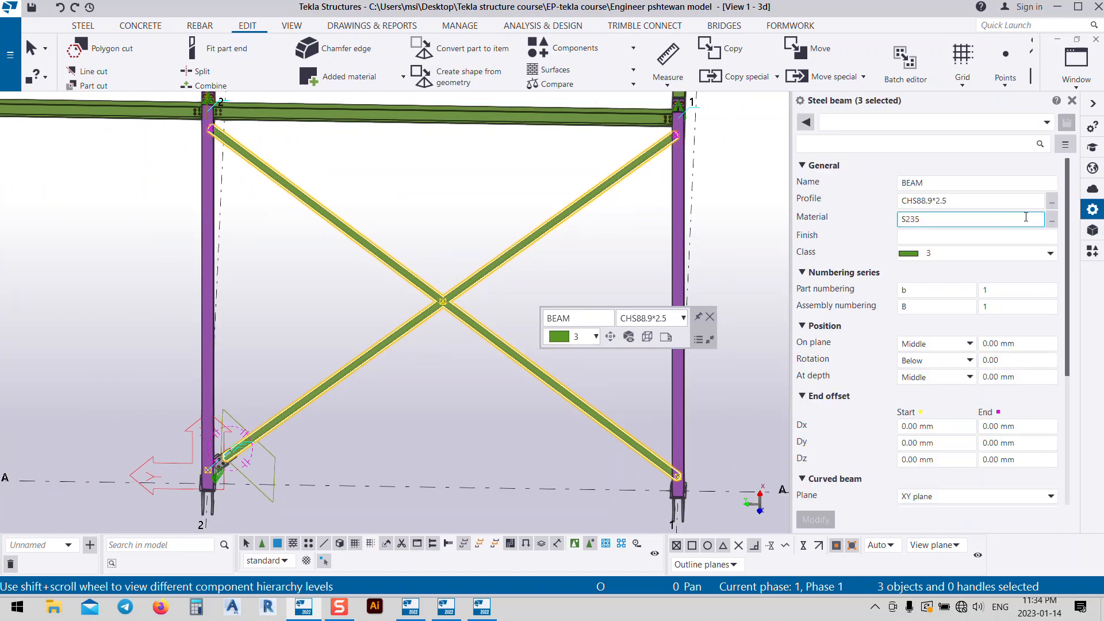
- Change the profile of the selected brace members to SHS80*80*3.0 from the rectangular hollow sections and apply it
left_click(1051, 201)
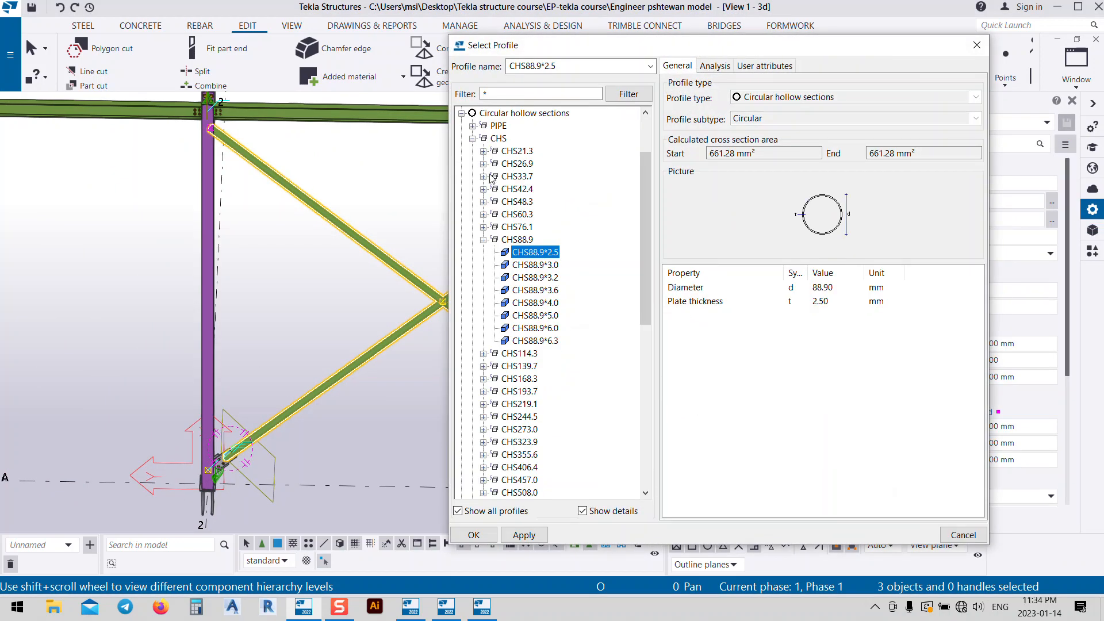
left_click(472, 138)
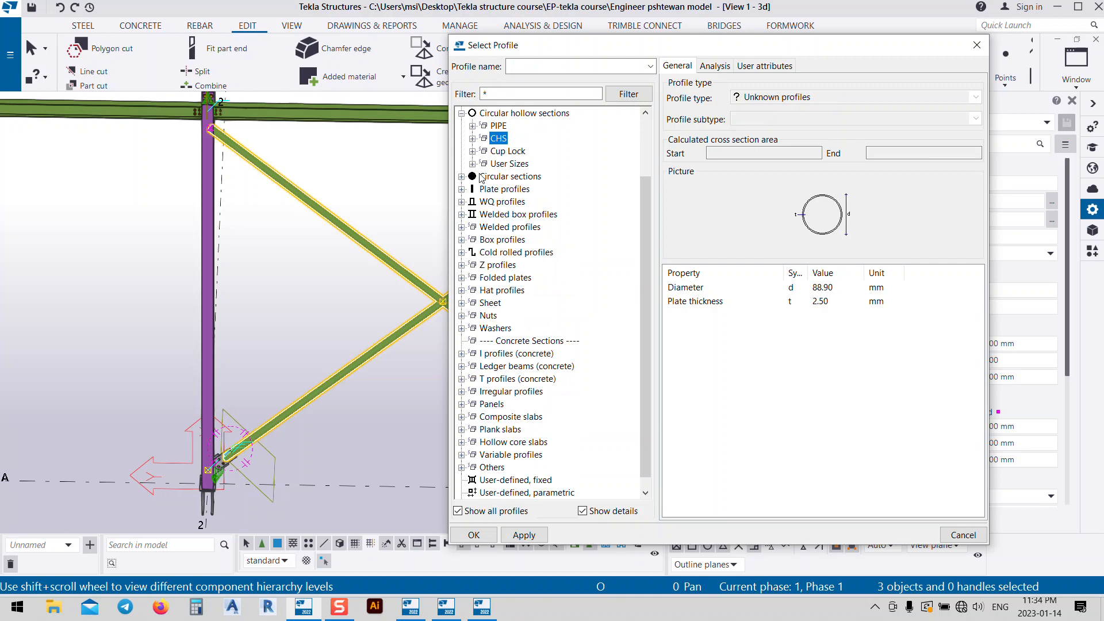
scroll(482, 178, "up", 2)
double_click(498, 178)
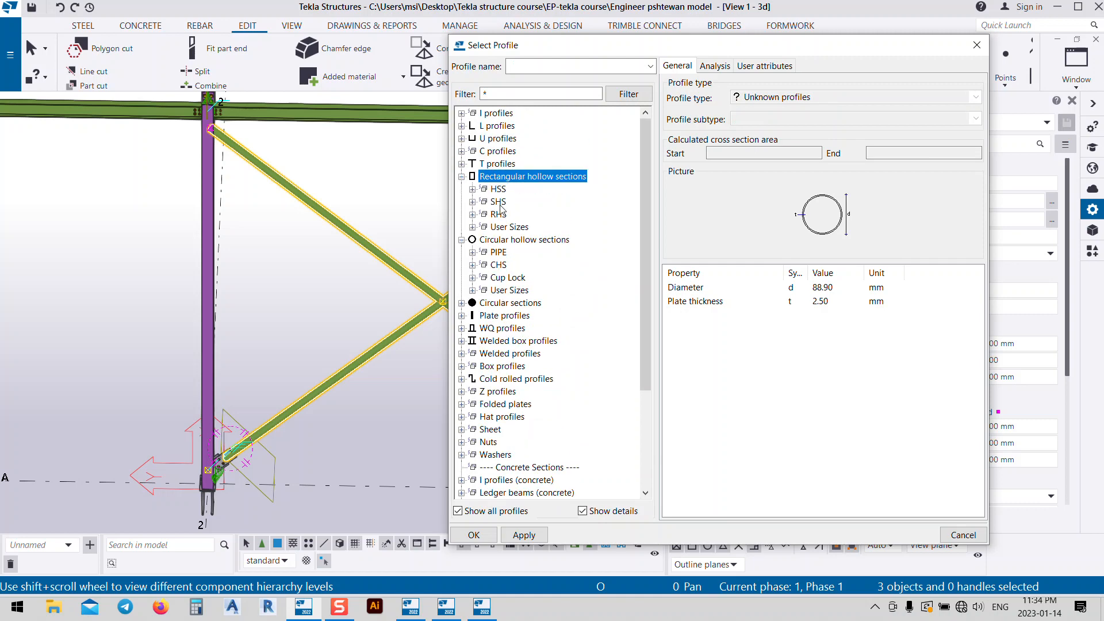
double_click(499, 204)
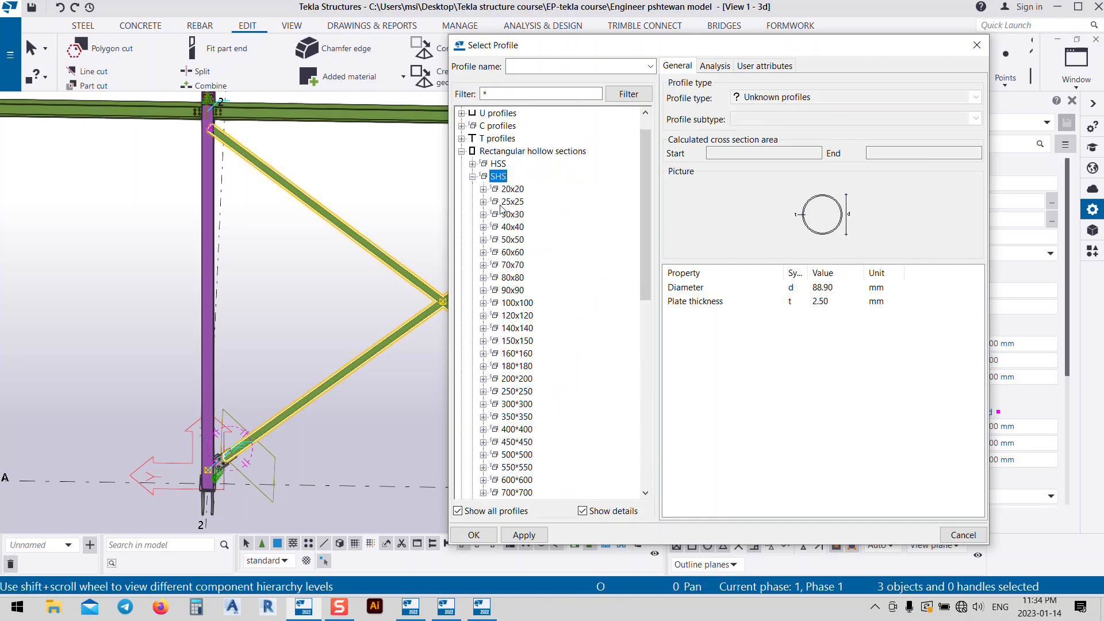
double_click(516, 279)
double_click(538, 289)
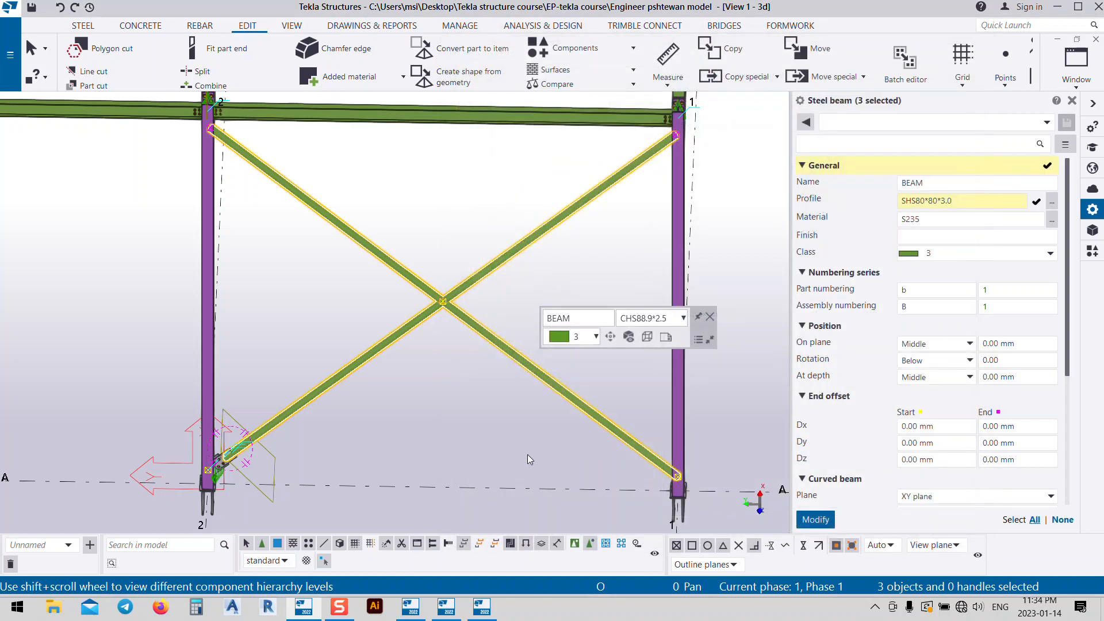
left_click(817, 519)
scroll(430, 398, "up", 3)
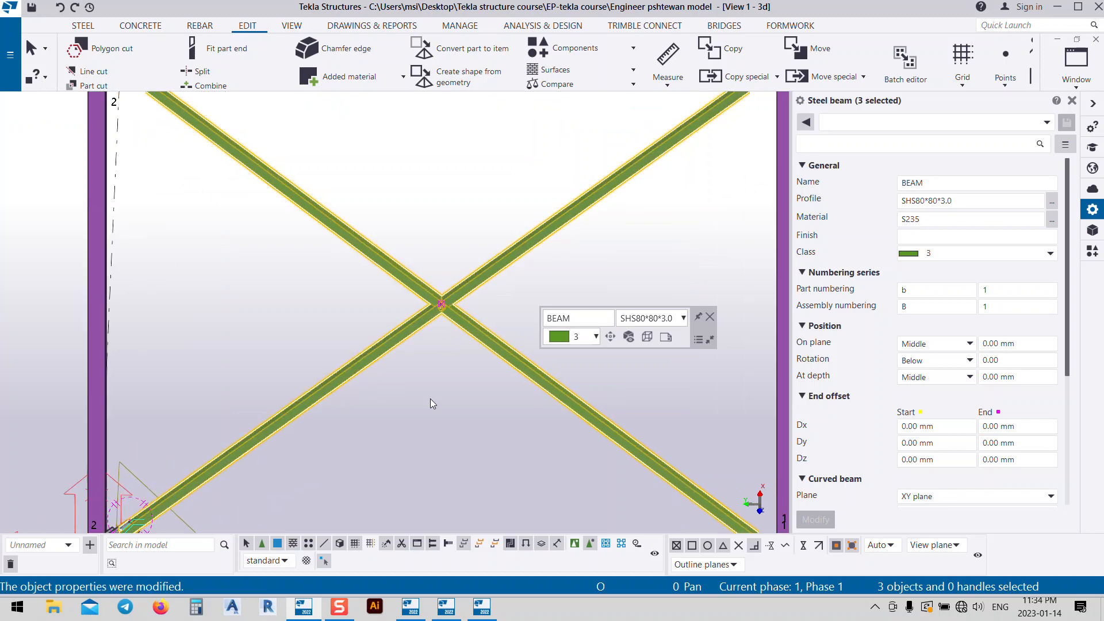
left_click(469, 266)
- Reopen the brace connection at column A-2 and set its brace 2 side dimensions to 10, 1 and 50, applying the changes
scroll(403, 322, "down", 2)
scroll(267, 419, "up", 6)
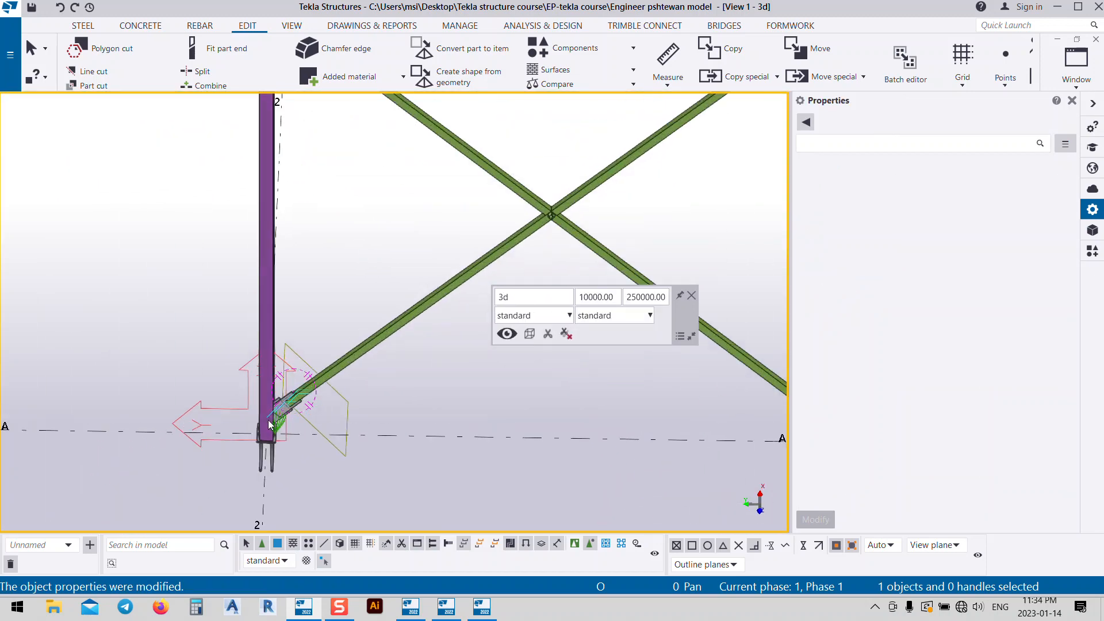
middle_click_drag(319, 367, 404, 380, "ctrl")
scroll(312, 231, "up", 1)
double_click(299, 346)
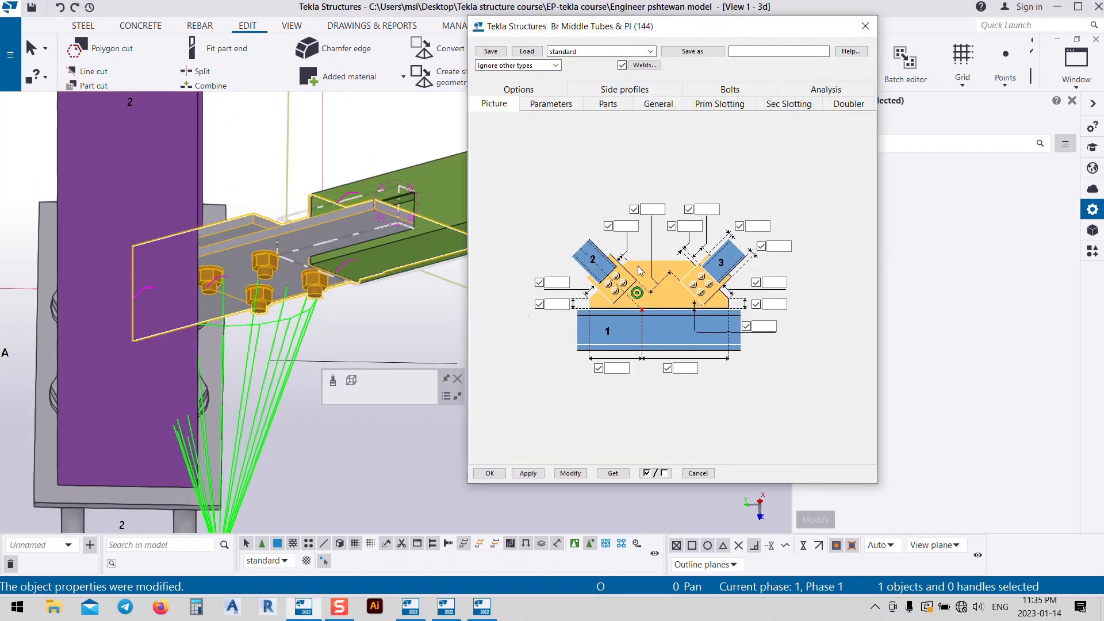
left_click(622, 226)
type("1")
left_click(565, 303)
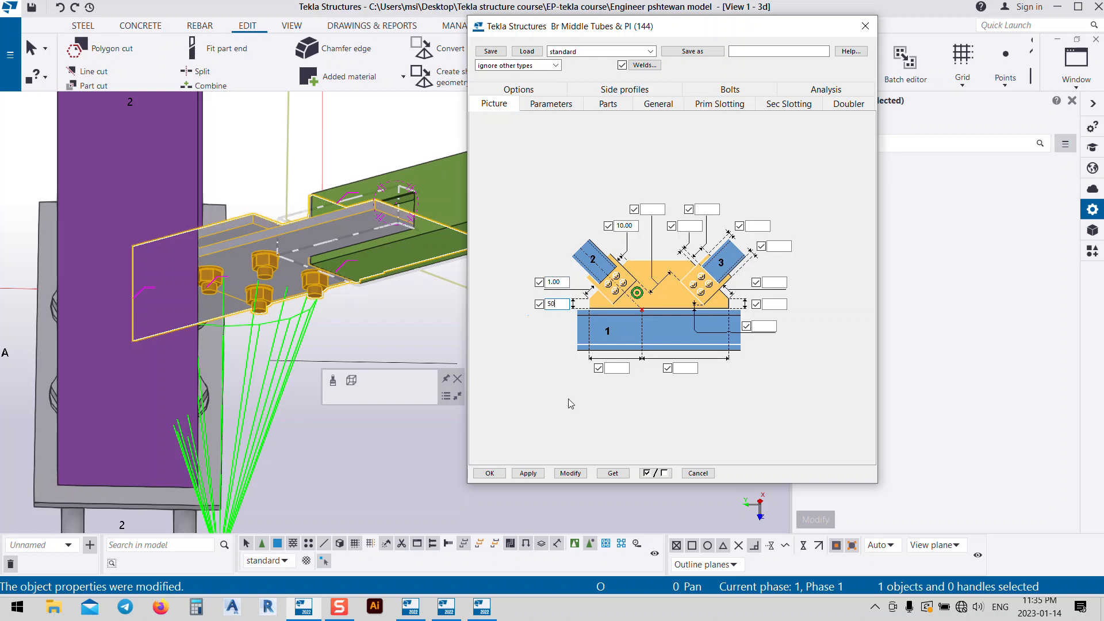
left_click(570, 473)
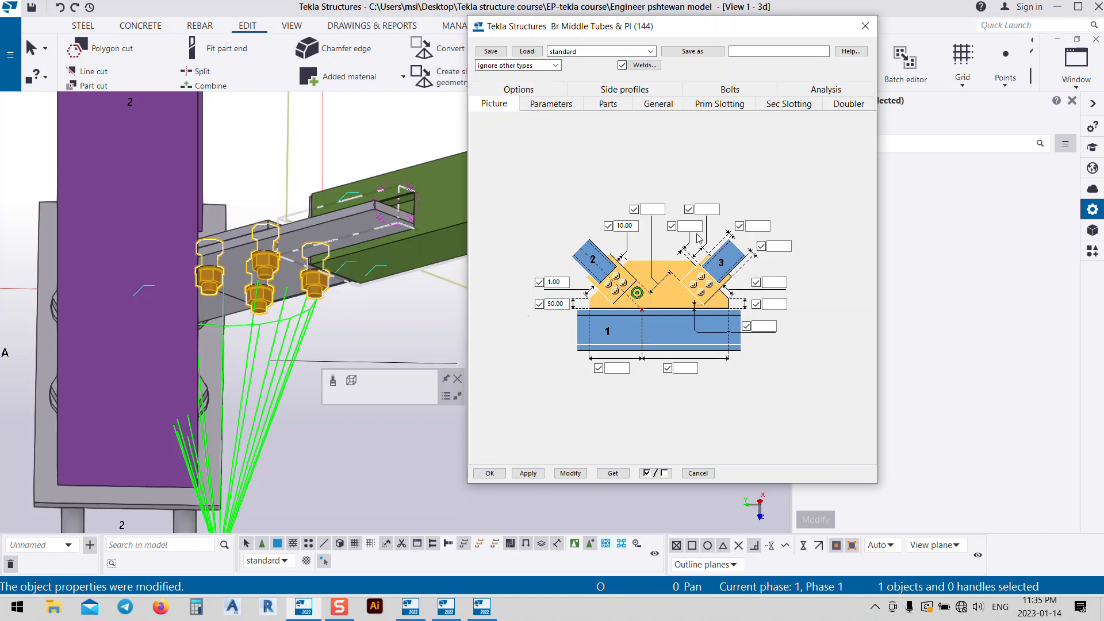
- Set the connection's brace 3 side dimensions to 0, 20, 20, 10 and 50, and apply them to the joint
left_click(703, 210)
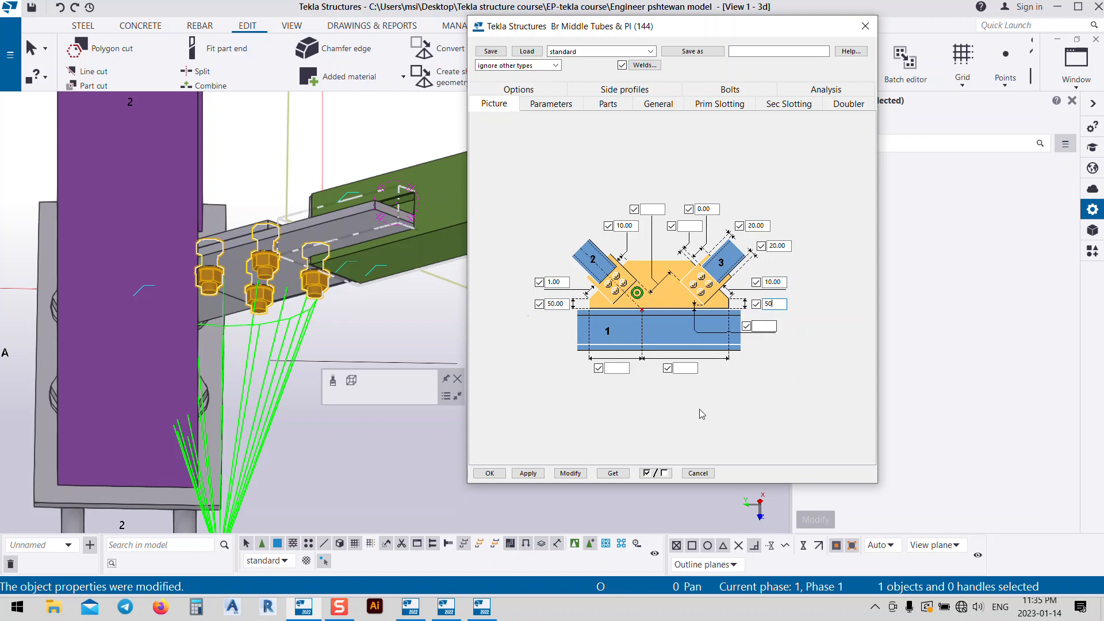
left_click(570, 473)
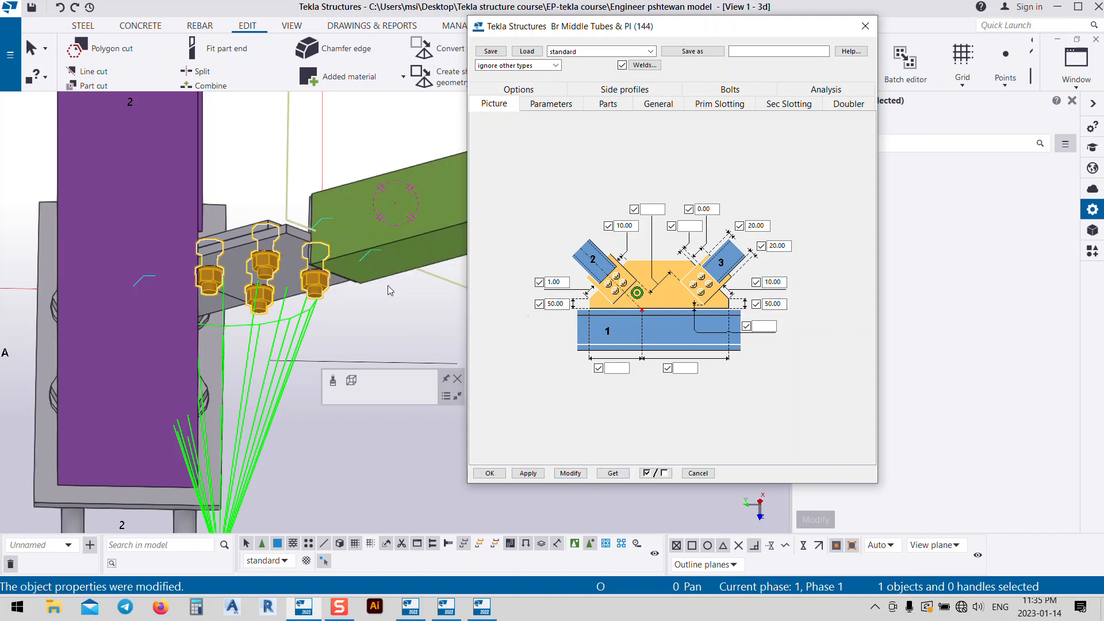
middle_click_drag(324, 283, 598, 360, "ctrl")
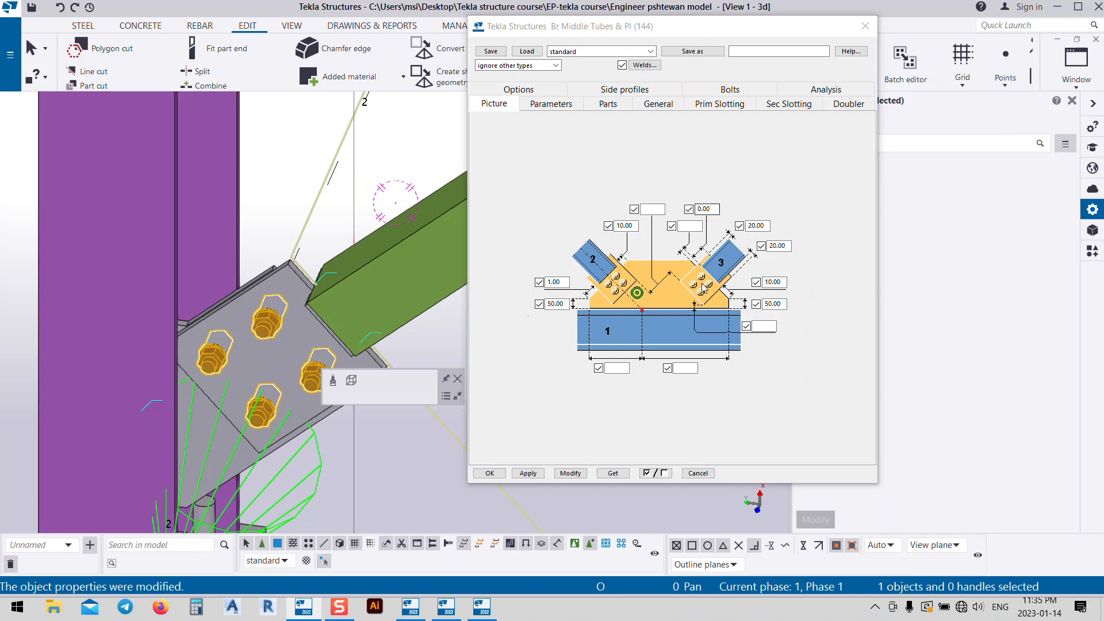
- Set the connection plate's overlap into the brace tube to 150 mm and apply it to the joint
double_click(713, 209)
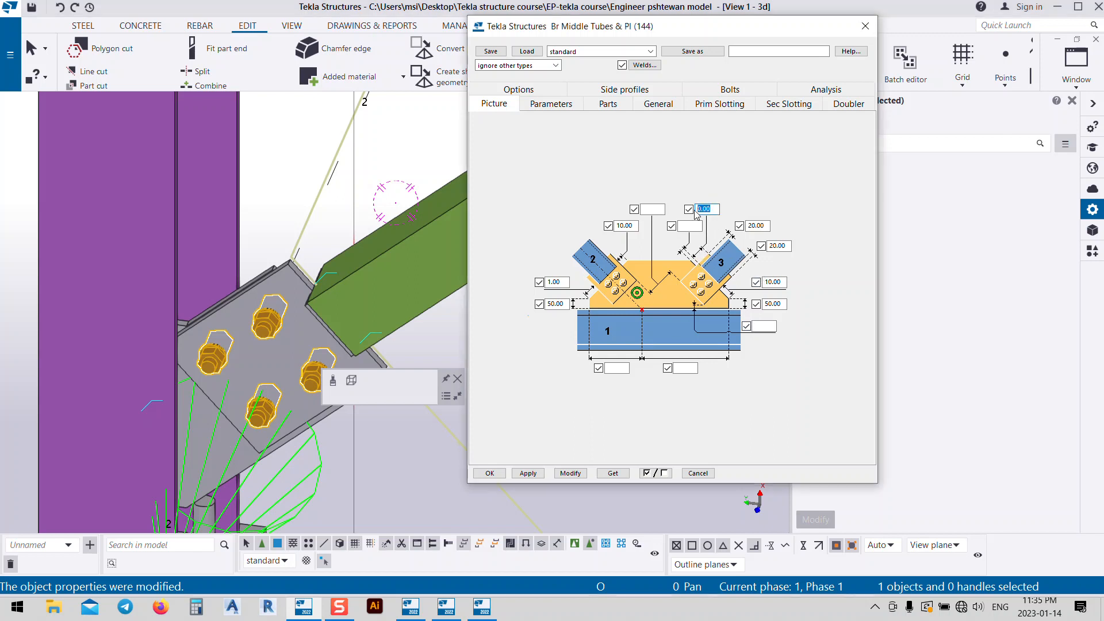
type("150")
left_click(571, 473)
middle_click_drag(384, 215, 347, 240)
scroll(363, 223, "up", 3)
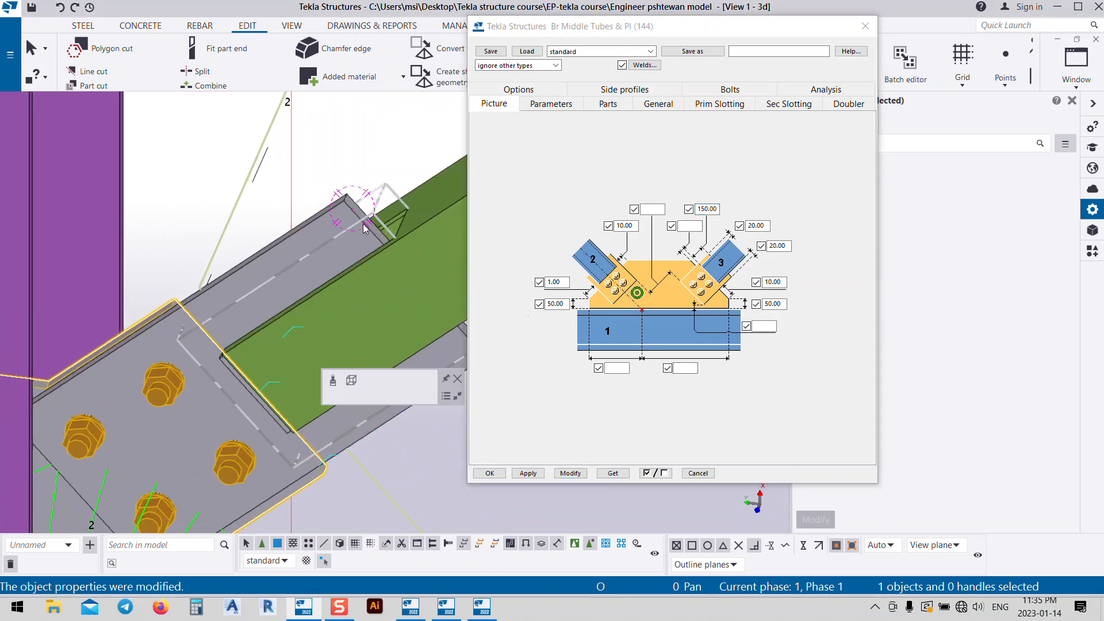
- Choose the third listed plate arrangement inside the tube and the third listed gusset plate outline in the connection parameters
scroll(311, 263, "down", 3)
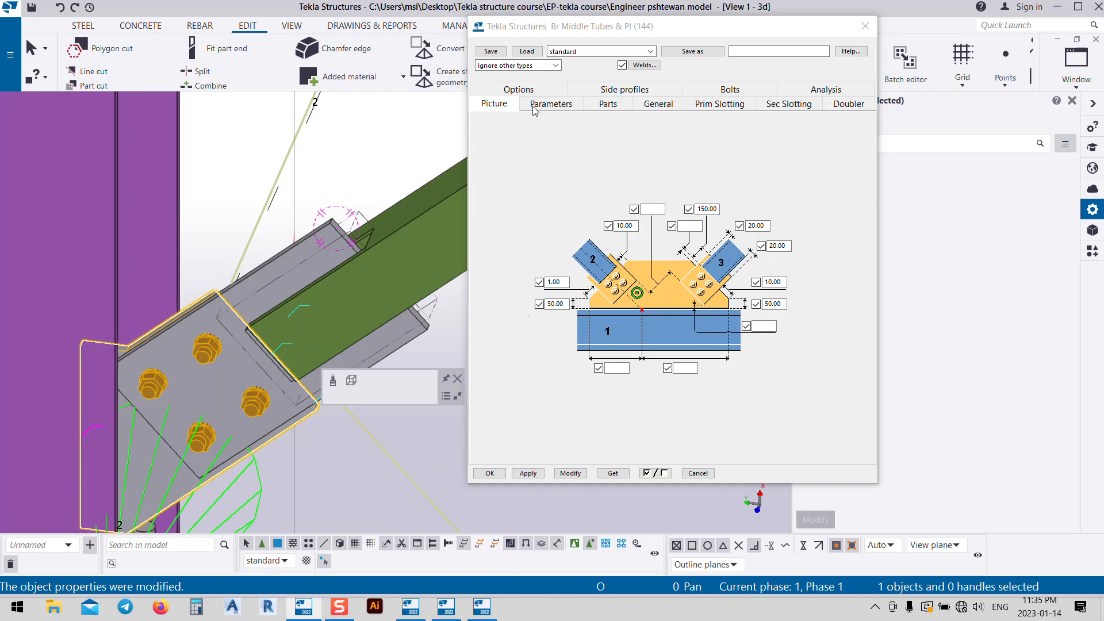
left_click(550, 104)
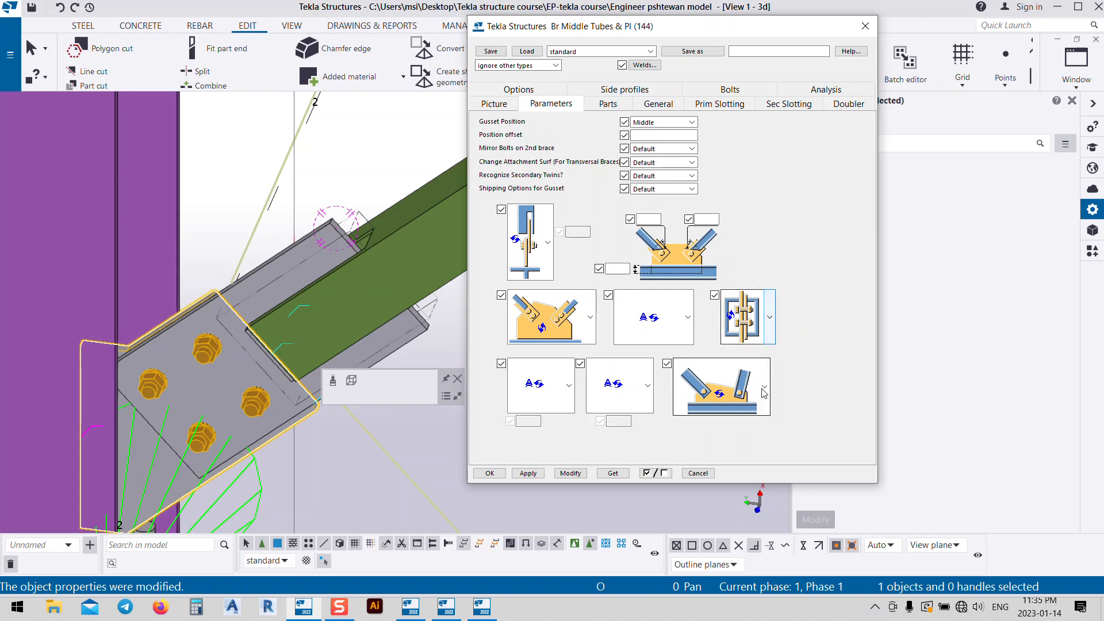
left_click(770, 318)
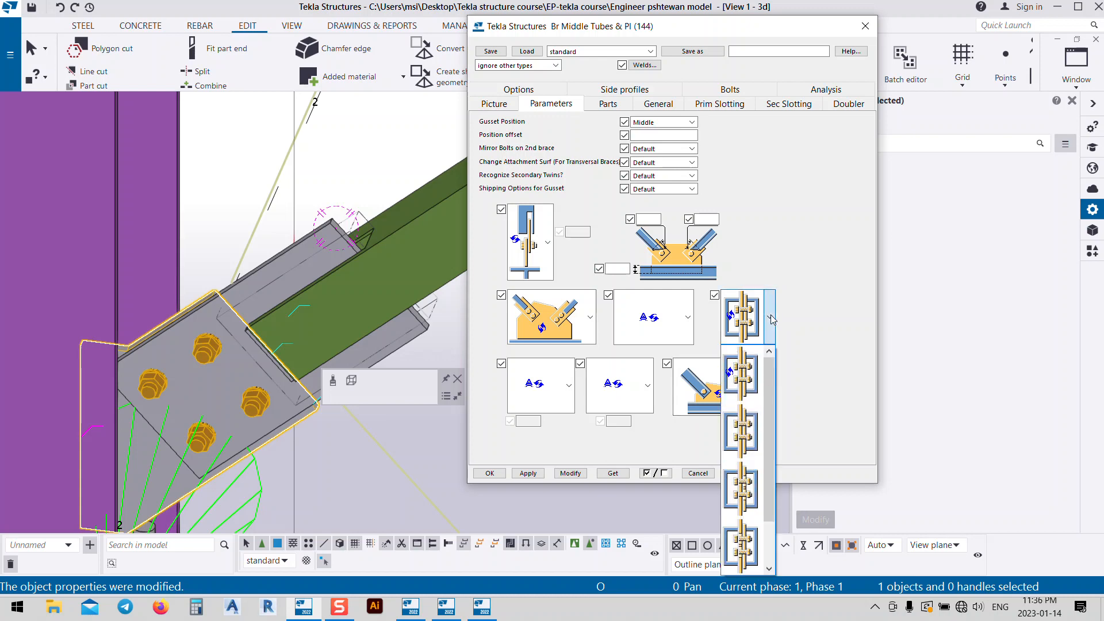
left_click(746, 502)
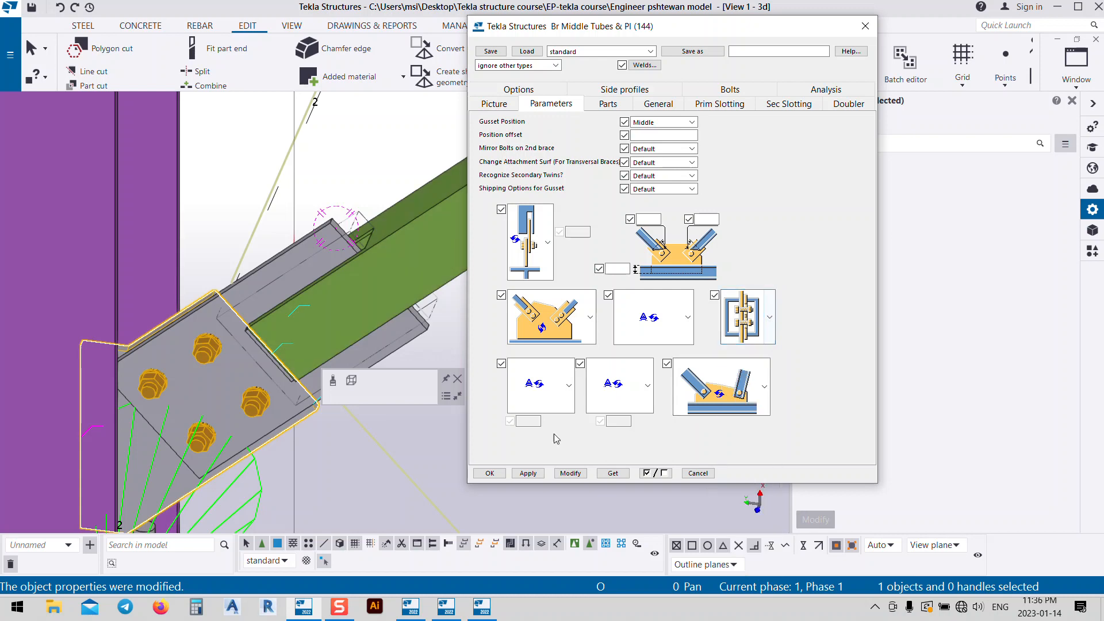
scroll(394, 233, "up", 3)
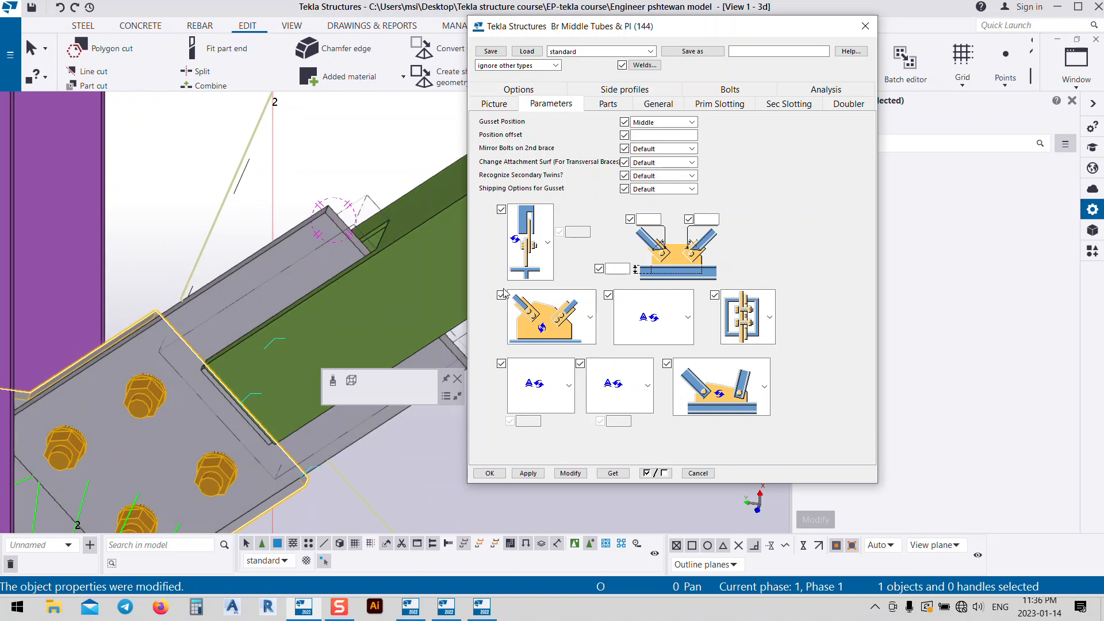
left_click(589, 319)
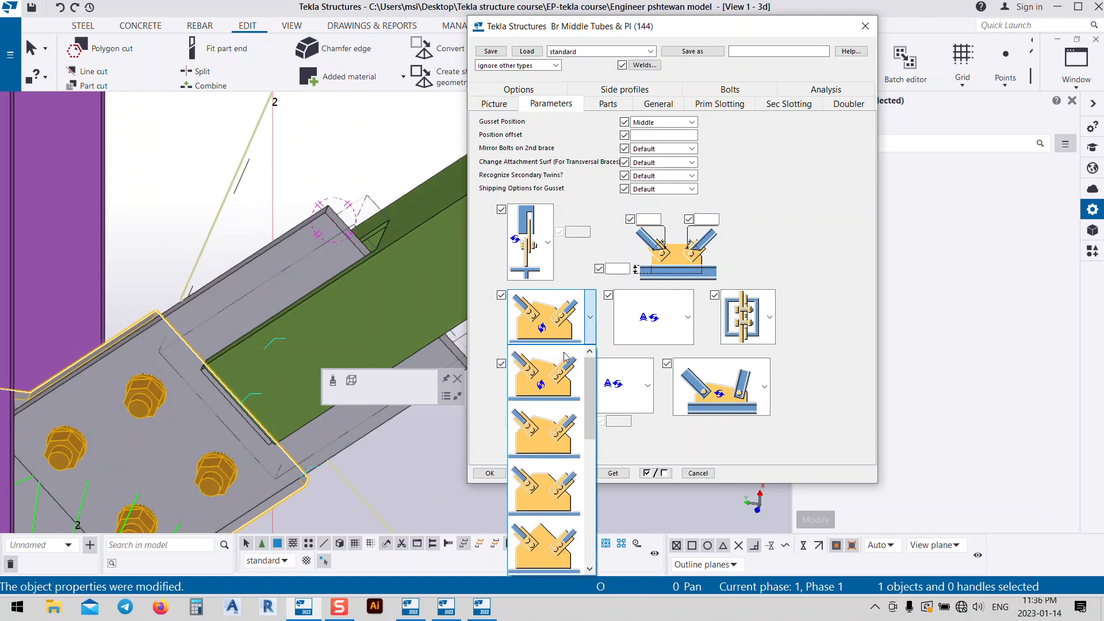
left_click(551, 504)
scroll(291, 254, "down", 5)
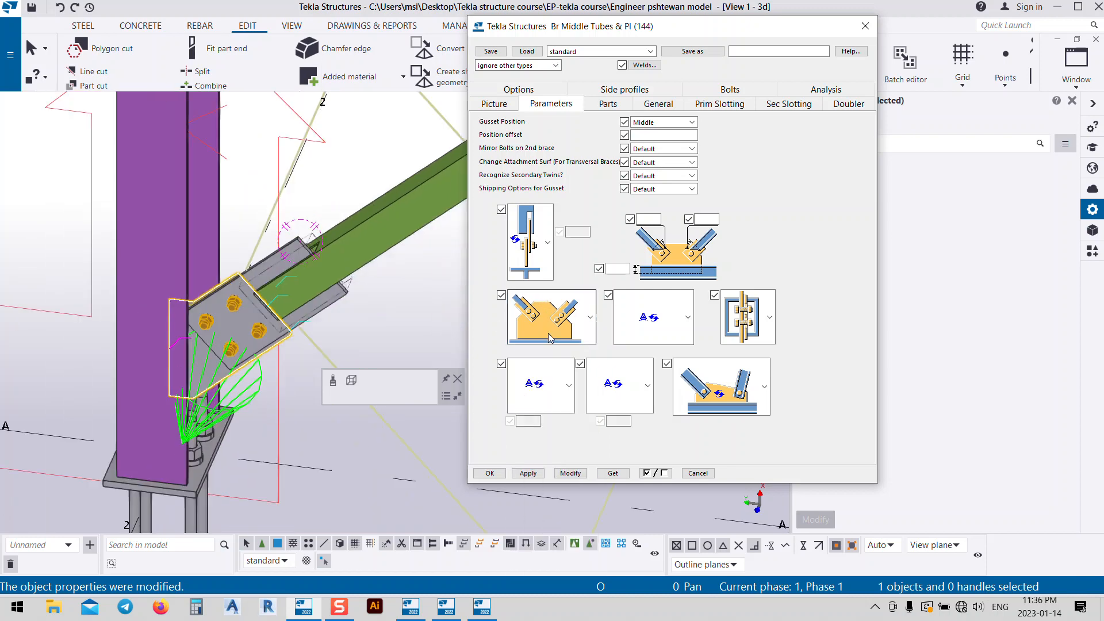
- Choose another cap plate shape for the connection's tubes and apply the changed settings to the joint
left_click(607, 104)
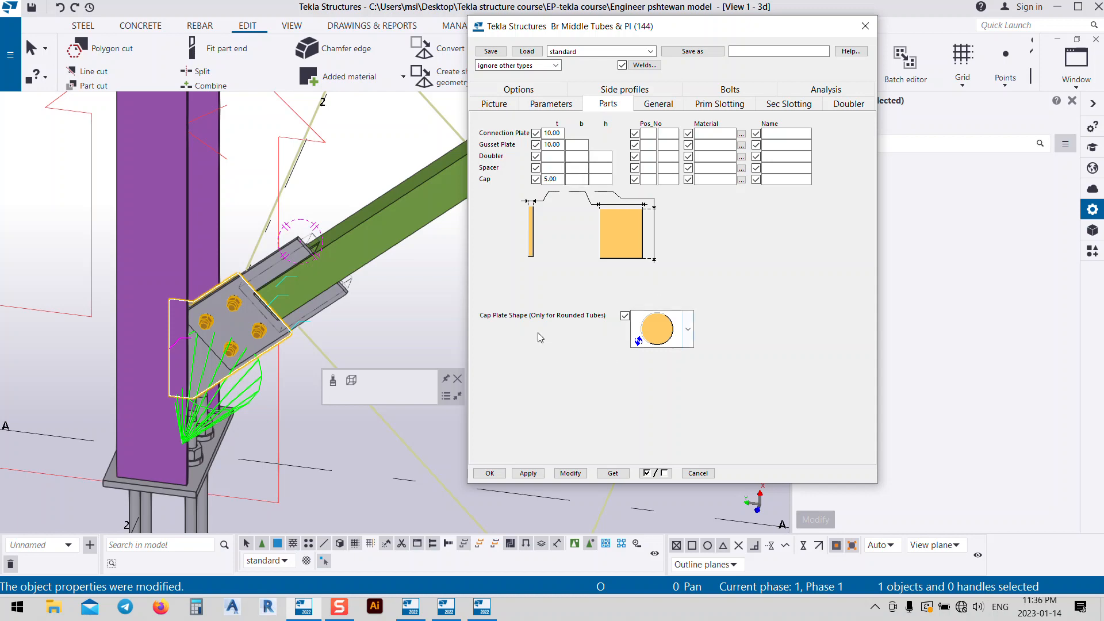
scroll(303, 320, "up", 5)
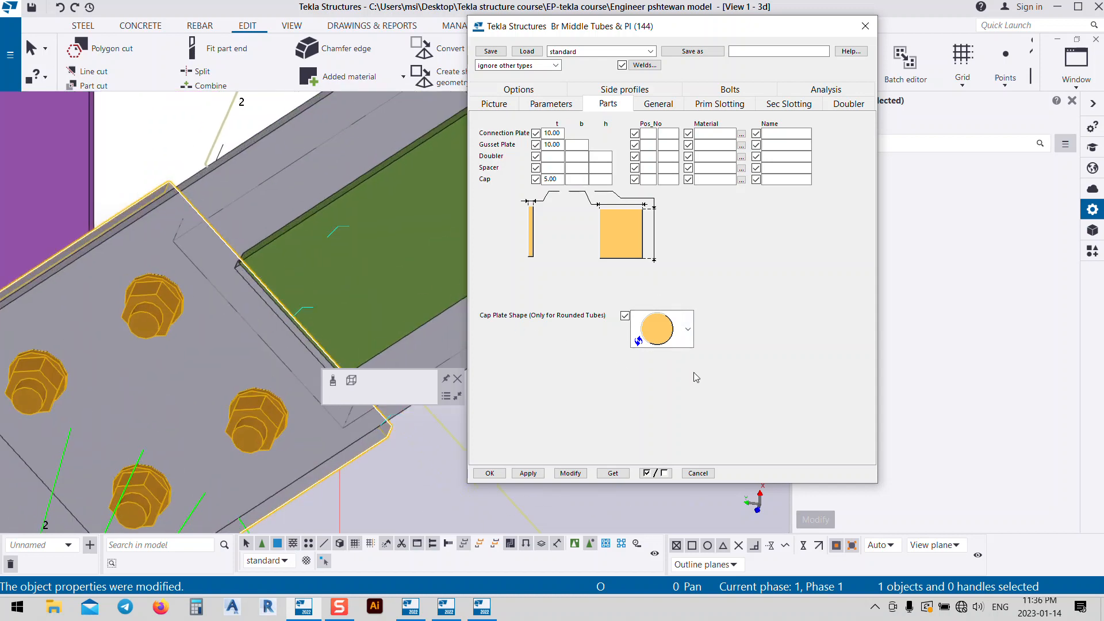
left_click(686, 330)
left_click(661, 436)
left_click(571, 473)
- Try -y as the connection's up direction and return it to +z, applying each setting to the joint
middle_click_drag(295, 304, 456, 183)
scroll(191, 241, "down", 4)
left_click(667, 105)
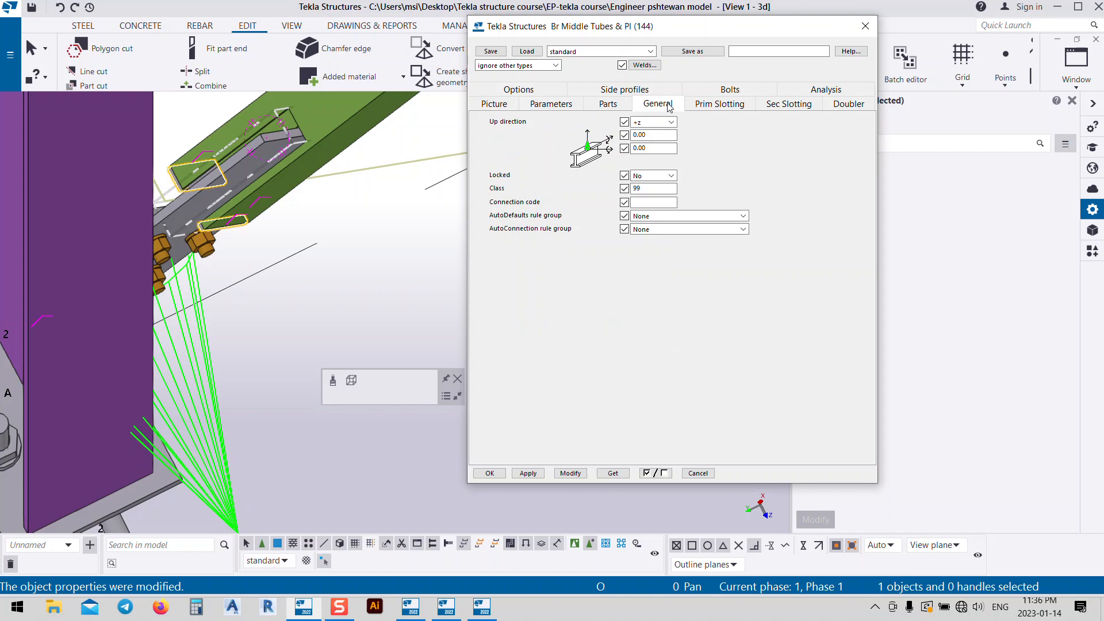
left_click(667, 122)
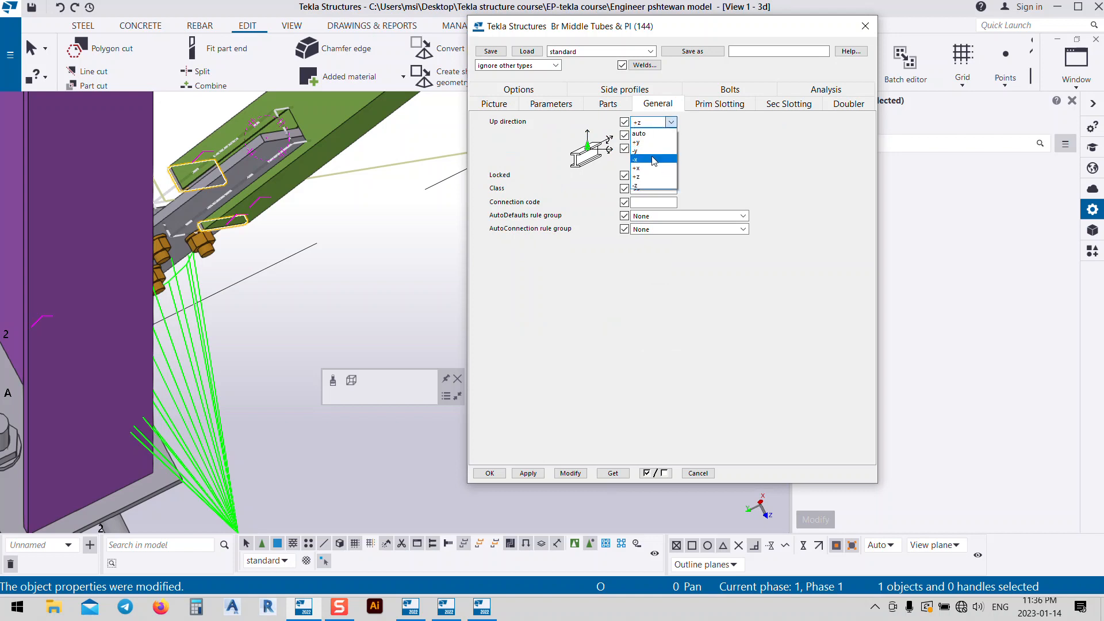
left_click(646, 151)
left_click(569, 473)
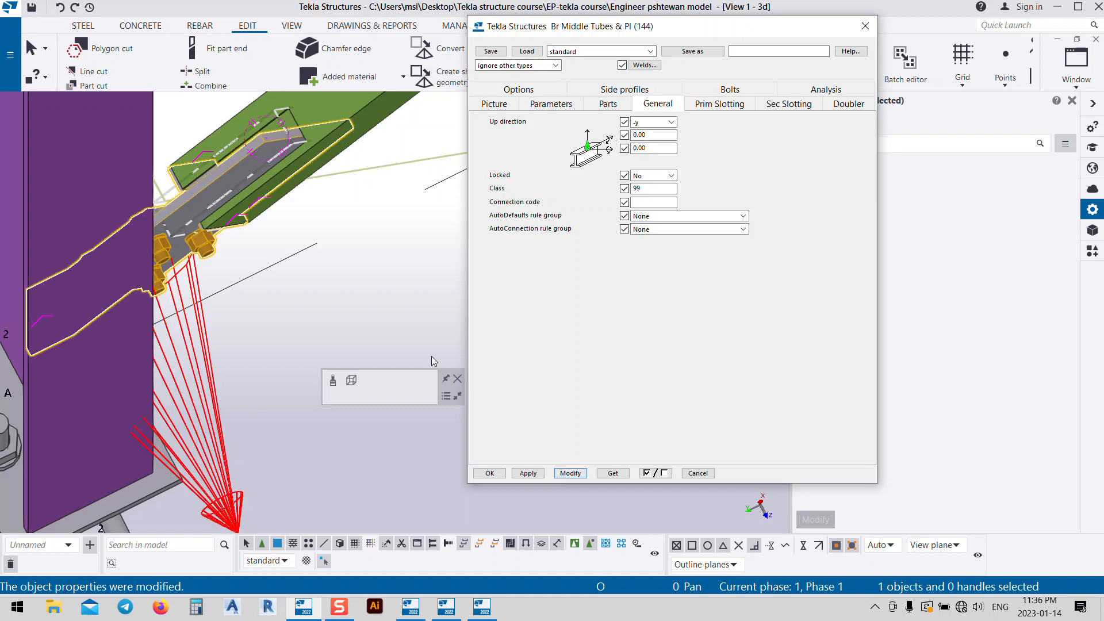
left_click(646, 122)
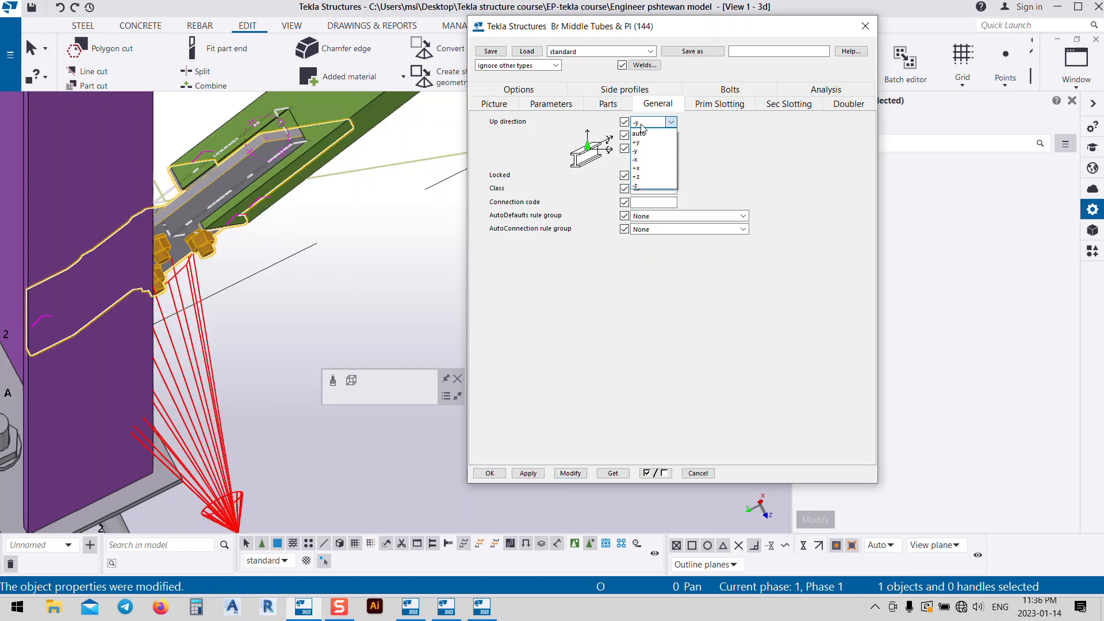
left_click(636, 177)
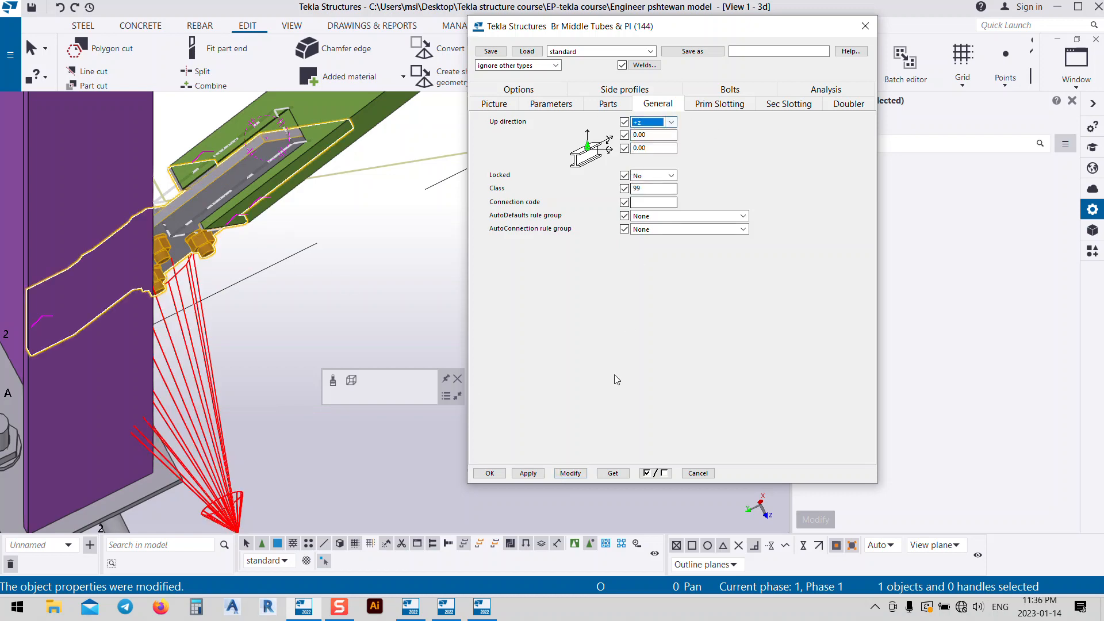
left_click(571, 472)
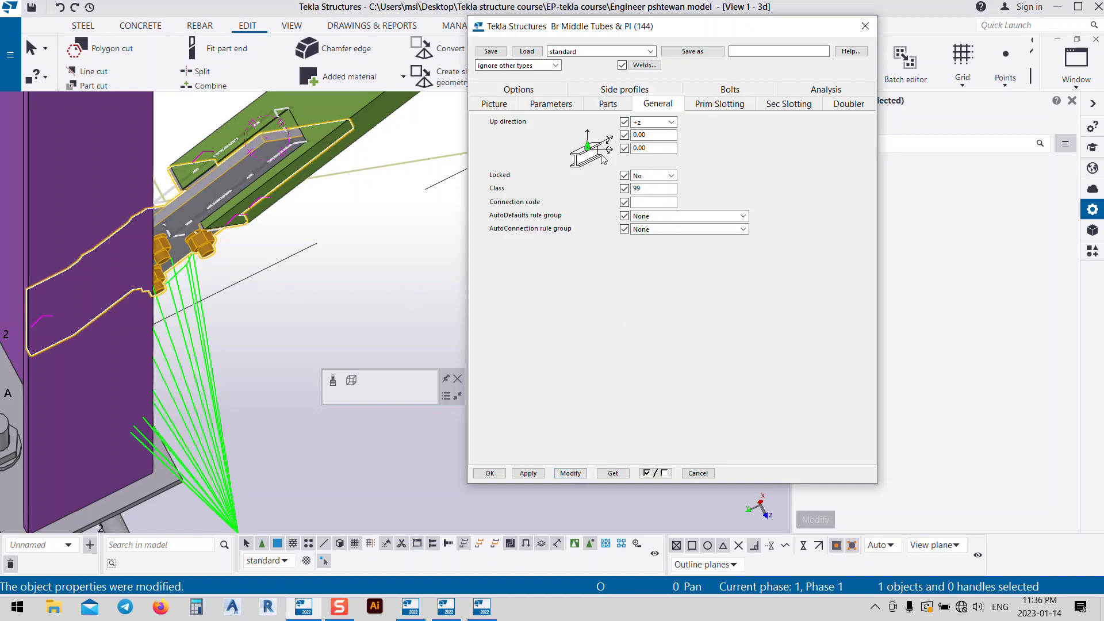
- Try +y and auto as the connection's up direction, applying each setting to the joint
left_click(641, 123)
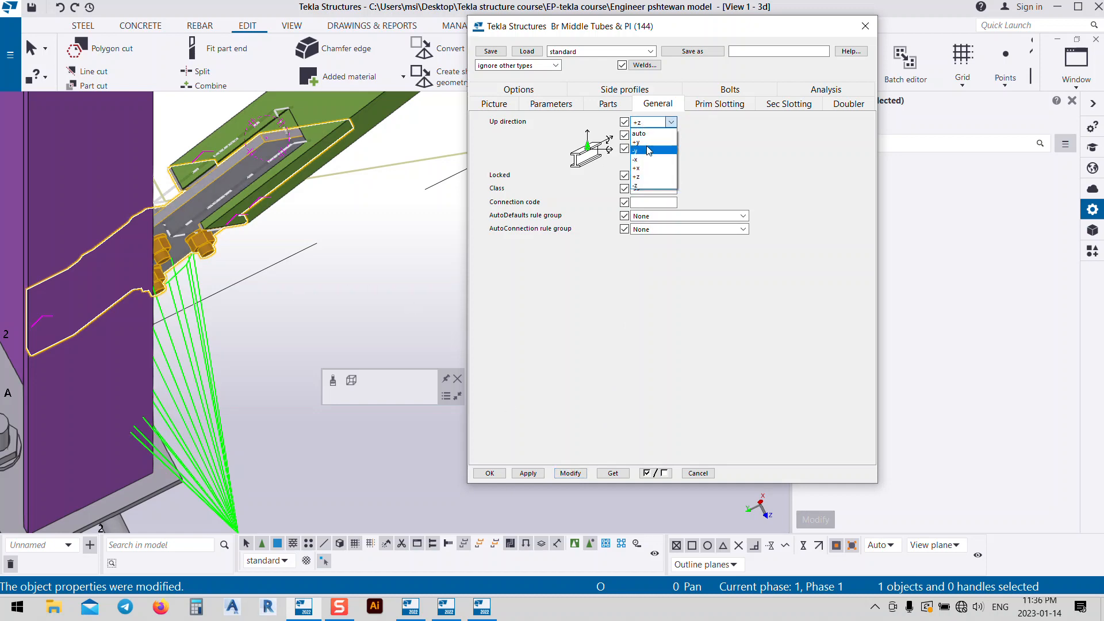
left_click(637, 142)
left_click(577, 473)
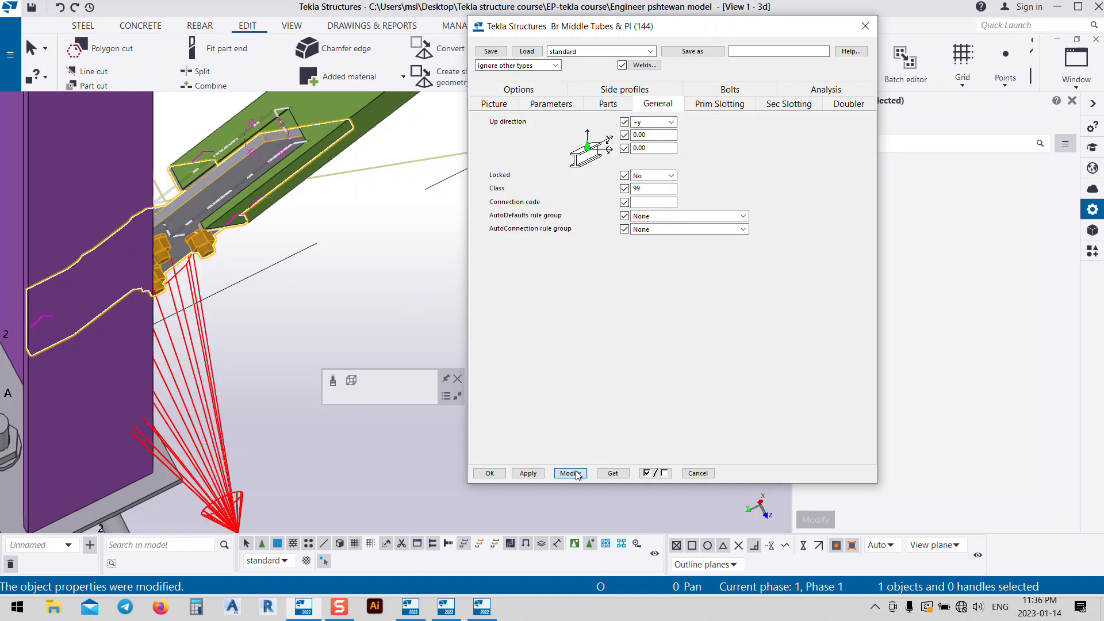
left_click(647, 122)
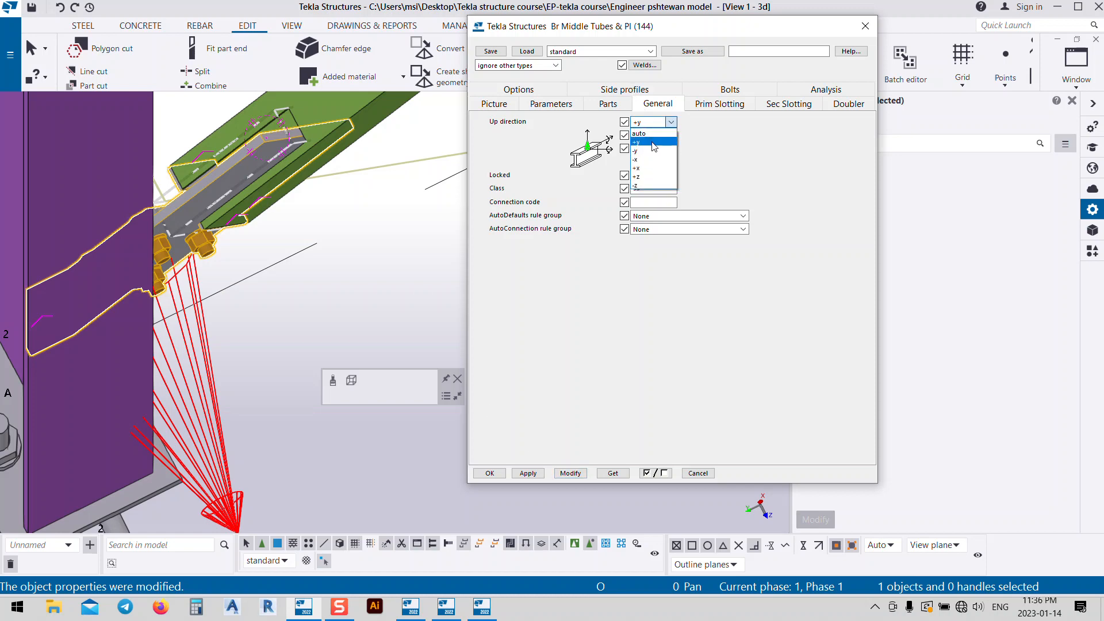
left_click(639, 134)
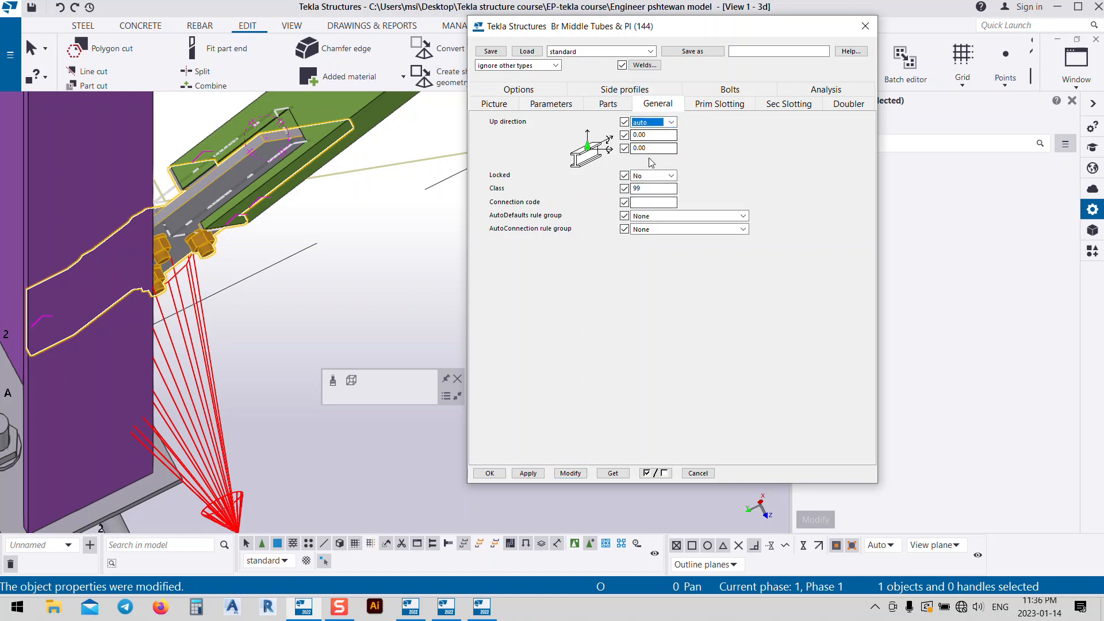
left_click(568, 478)
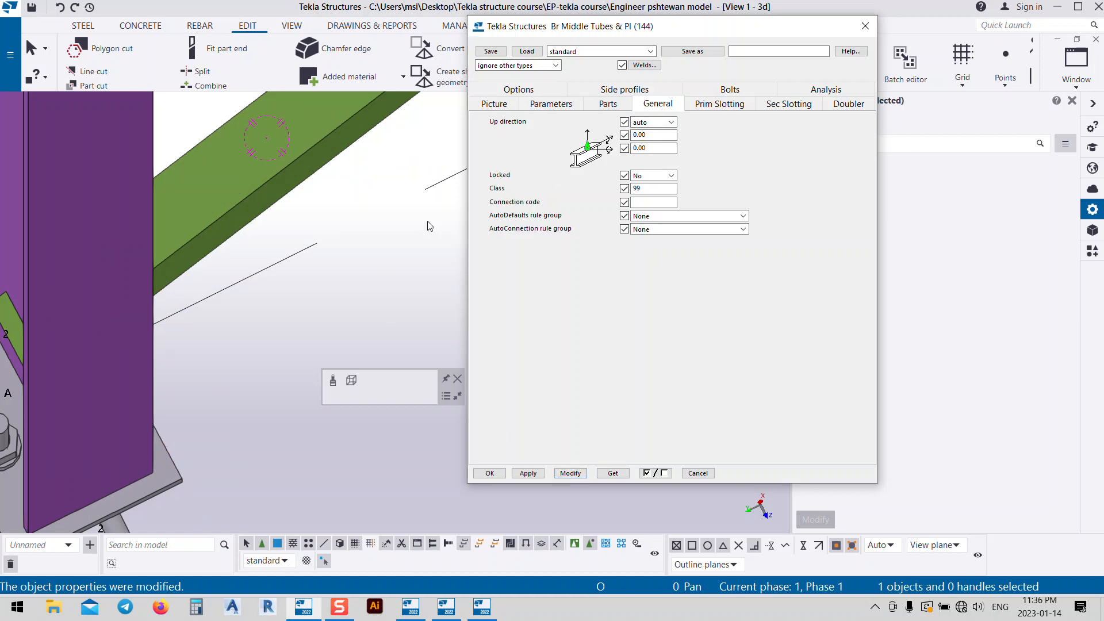
- Set the connection's up direction back to +z and apply it to the joint at column A-2
middle_click_drag(428, 225, 480, 277)
scroll(391, 234, "down", 2)
middle_click_drag(459, 229, 267, 202, "ctrl")
middle_click_drag(391, 205, 448, 183, "ctrl")
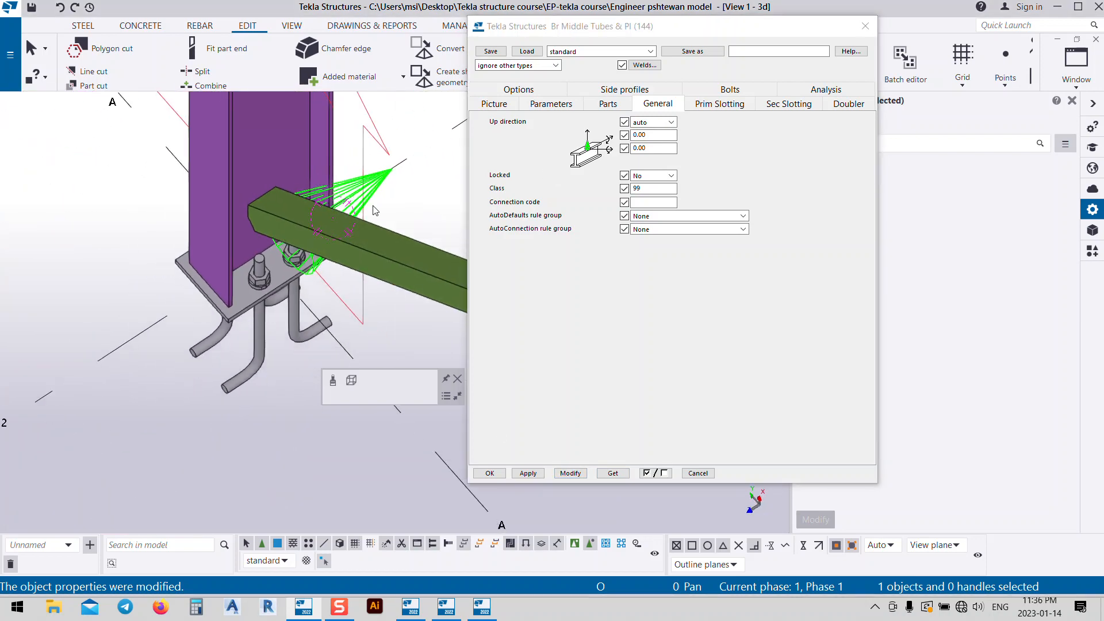
left_click(671, 122)
left_click(644, 176)
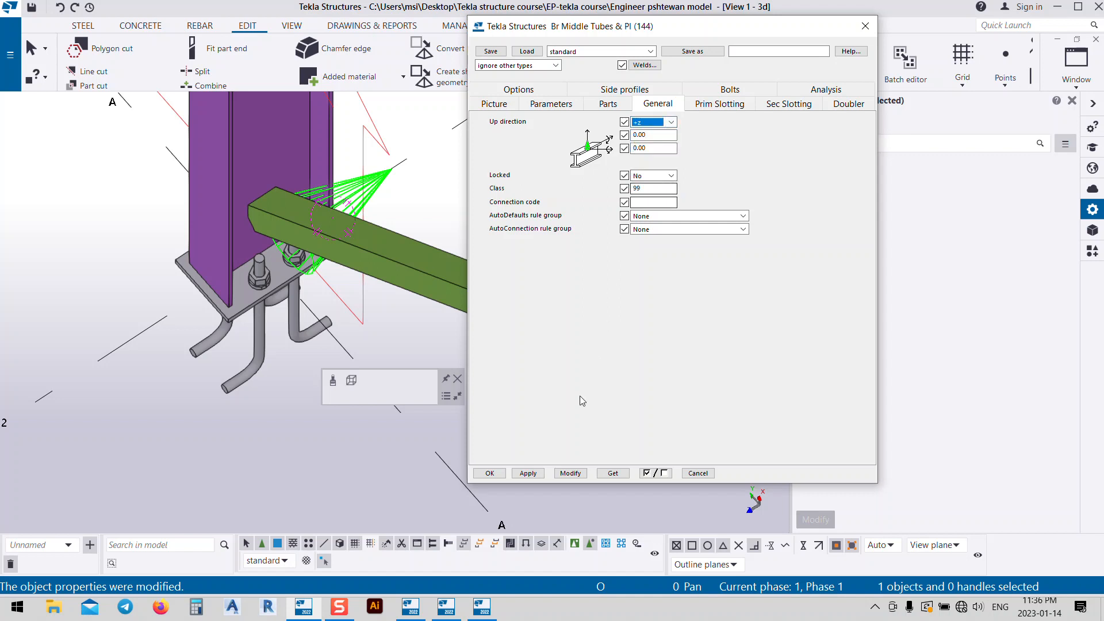
left_click(569, 473)
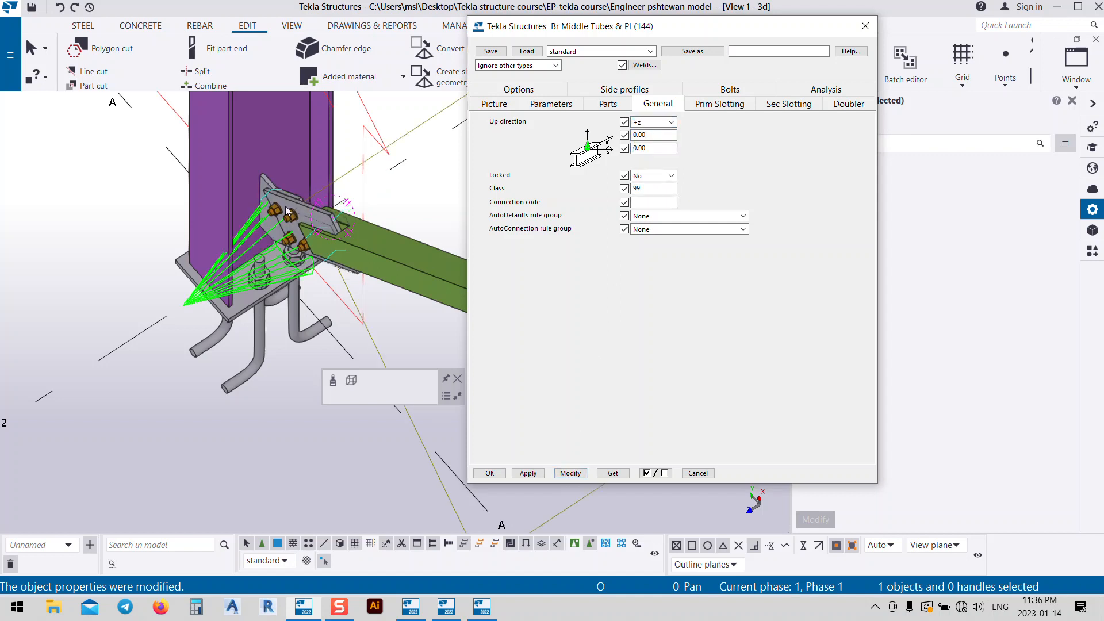
- Set the primary slot's corner radius, side clearance and both end clearances to 0 and apply them to the joint
left_click(725, 105)
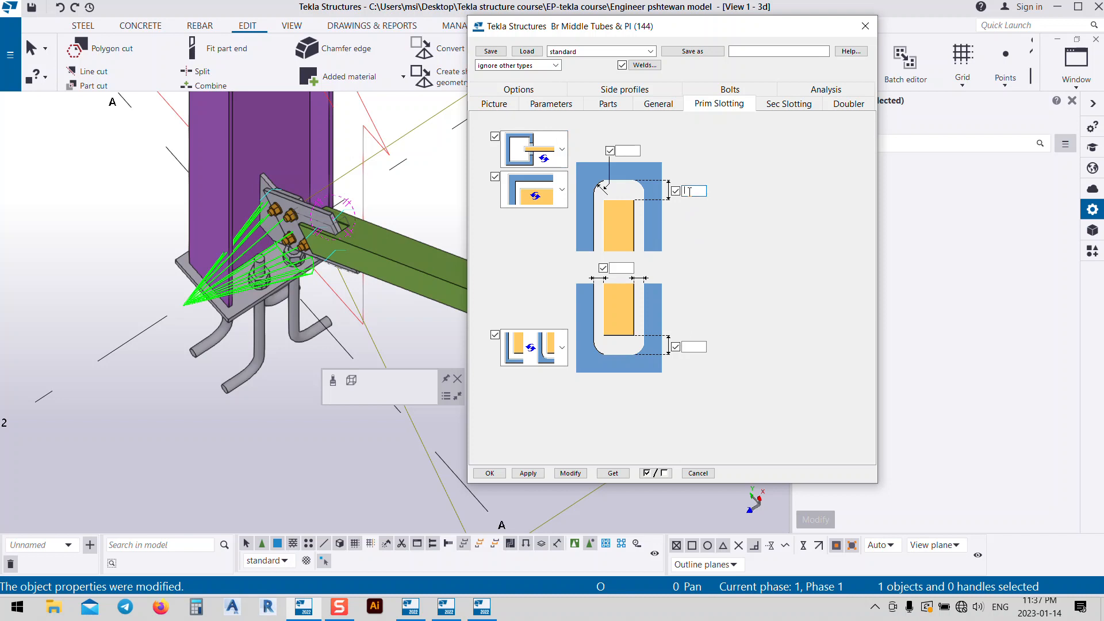
left_click(635, 153)
type("0")
left_click(700, 347)
type("0")
left_click(577, 470)
scroll(347, 237, "up", 5)
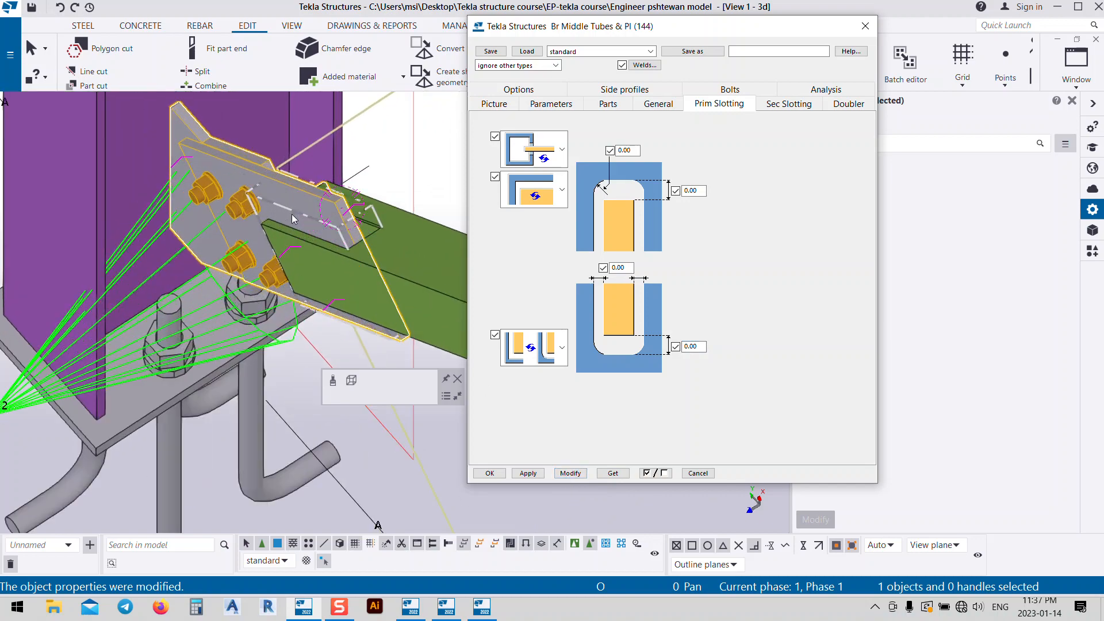
middle_click_drag(346, 237, 437, 241, "ctrl")
left_click(566, 187)
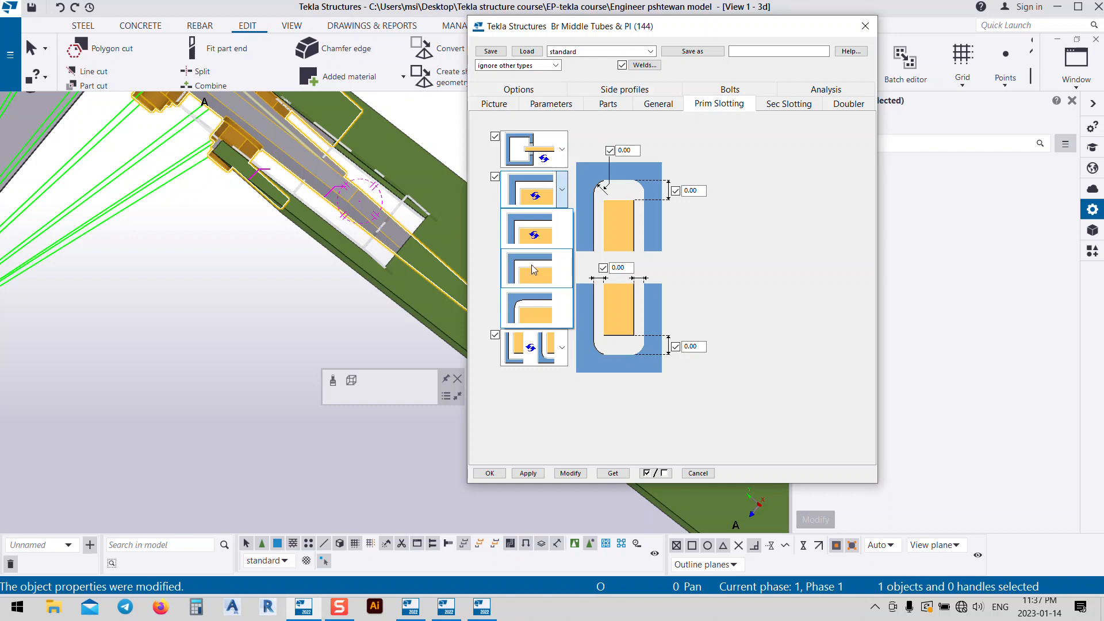
left_click(776, 107)
- Set the secondary slot's corner radius, end clearance and side clearance to 0 and apply them to the joint
left_click(783, 109)
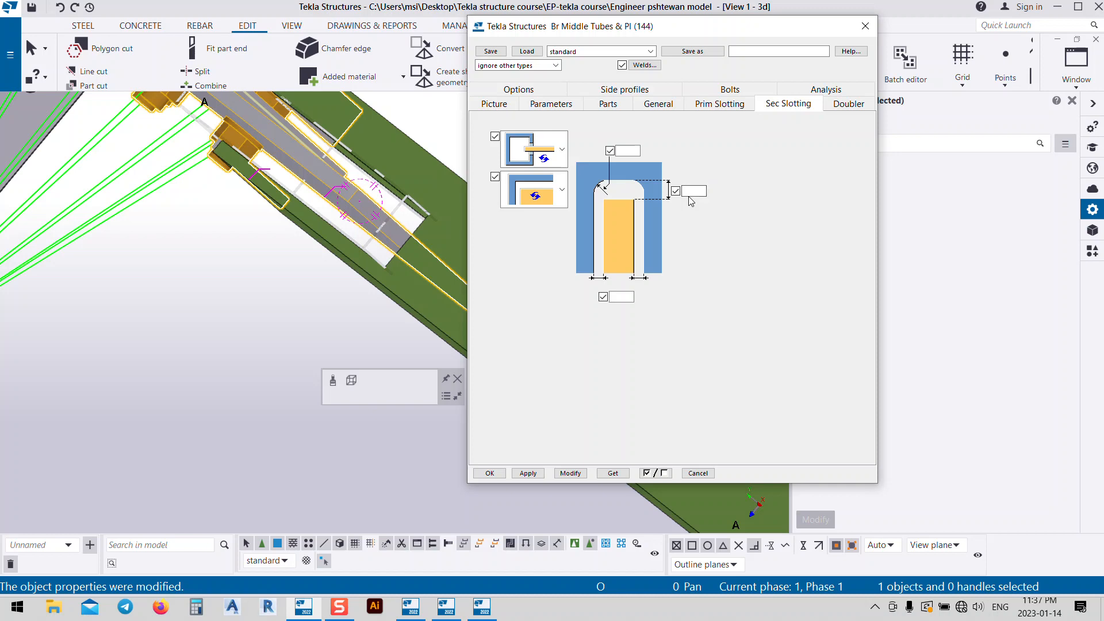
left_click(636, 151)
type("0")
left_click(616, 299)
type("0")
left_click(565, 476)
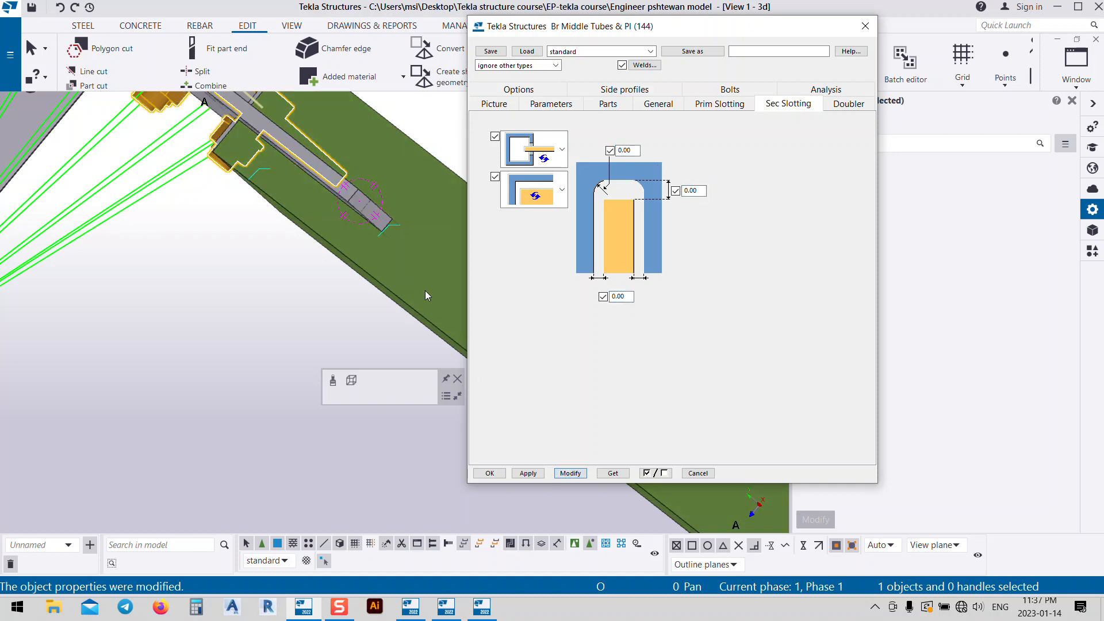
- Set the connection's bolt size to 16 with 2 bolts across the brace at 60 mm spacing, and apply the changes
middle_click_drag(370, 224, 320, 242)
middle_click_drag(347, 207, 218, 279, "ctrl")
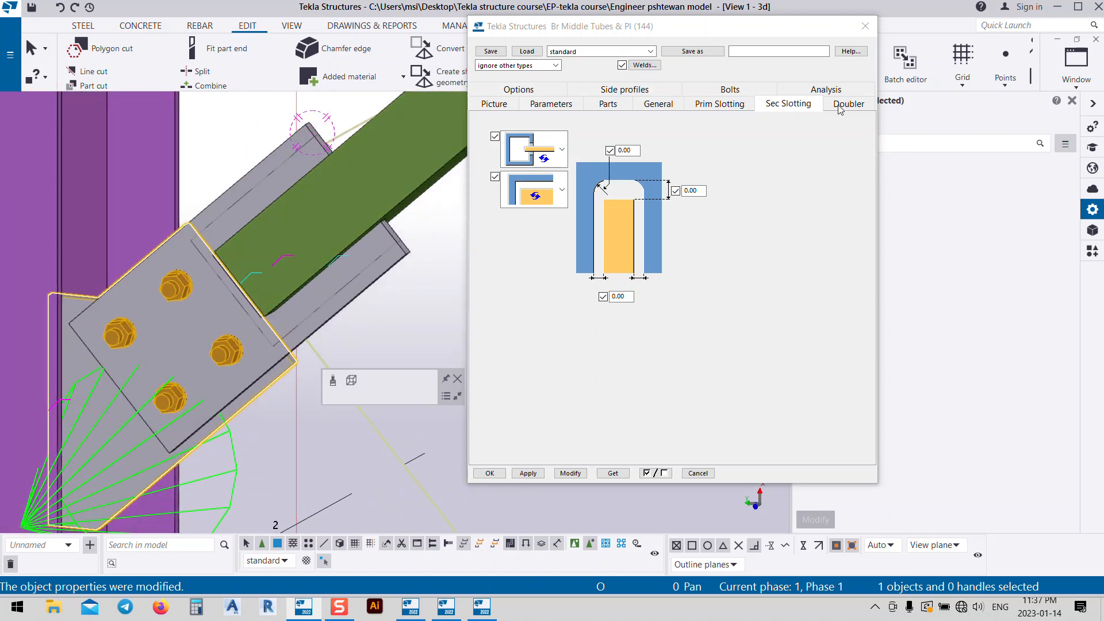
left_click(752, 94)
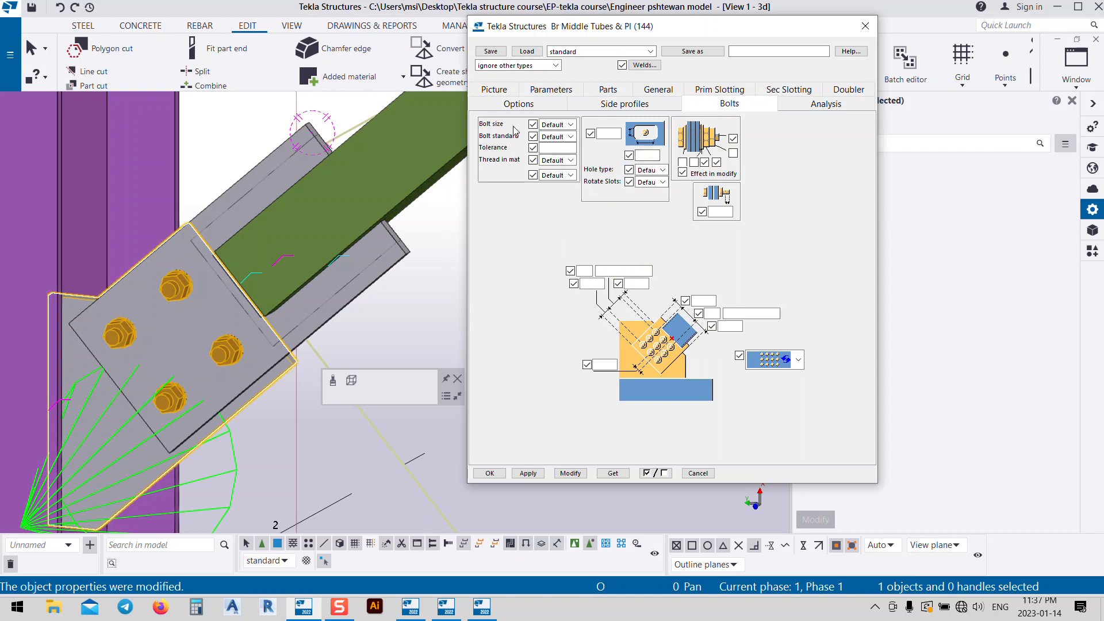
left_click(551, 126)
left_click(553, 161)
left_click(711, 327)
left_click(709, 314)
left_click(758, 312)
left_click(583, 474)
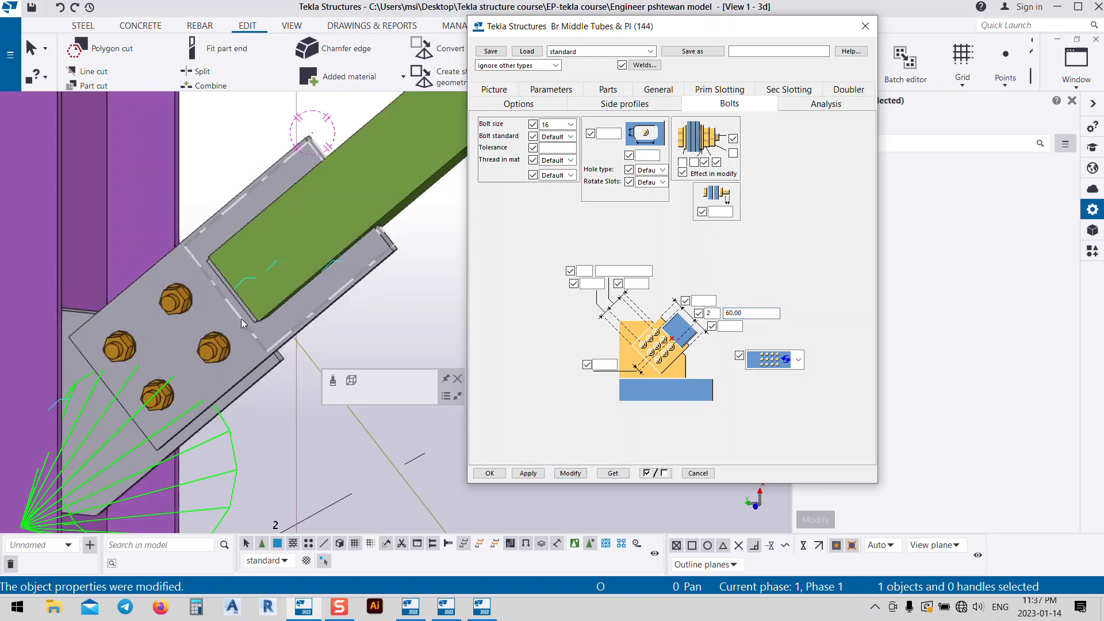
- Try setting Change Attachment Surf (For Transversal Braces) to Yes for the joint at column A-2 and apply it
scroll(185, 347, "down", 5)
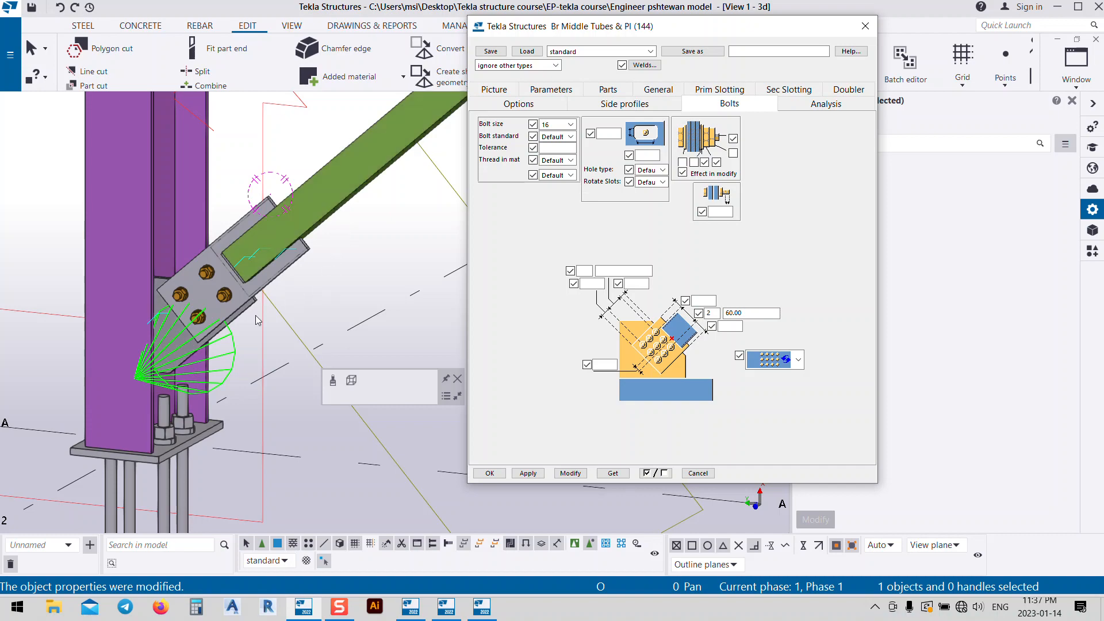
middle_click_drag(258, 319, 195, 319, "ctrl")
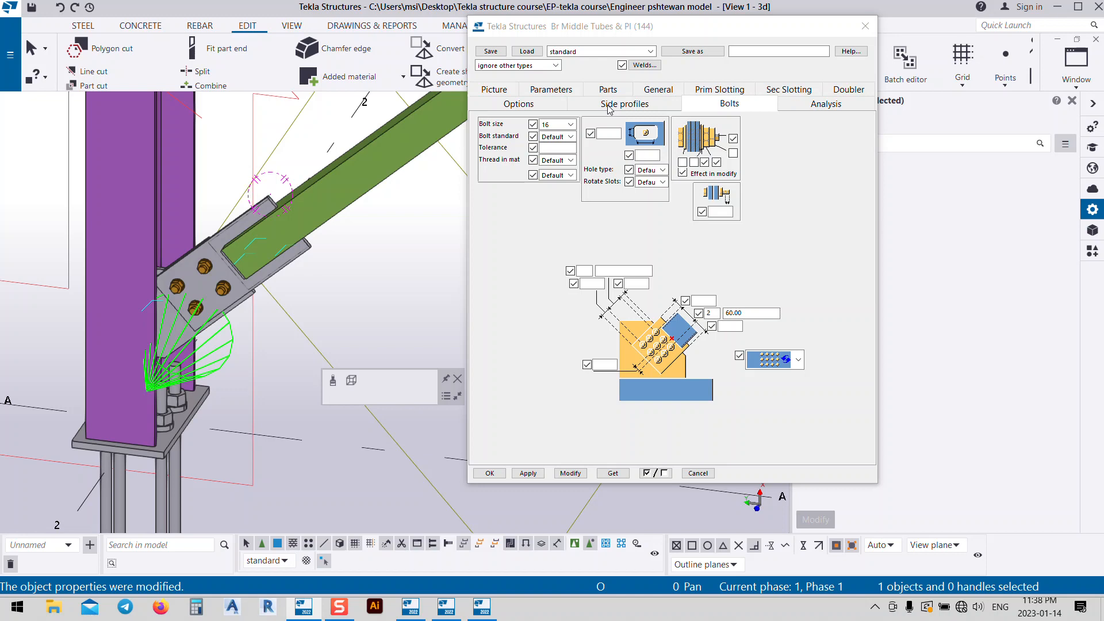
middle_click_drag(271, 223, 373, 333, "ctrl")
middle_click_drag(345, 196, 402, 167, "ctrl")
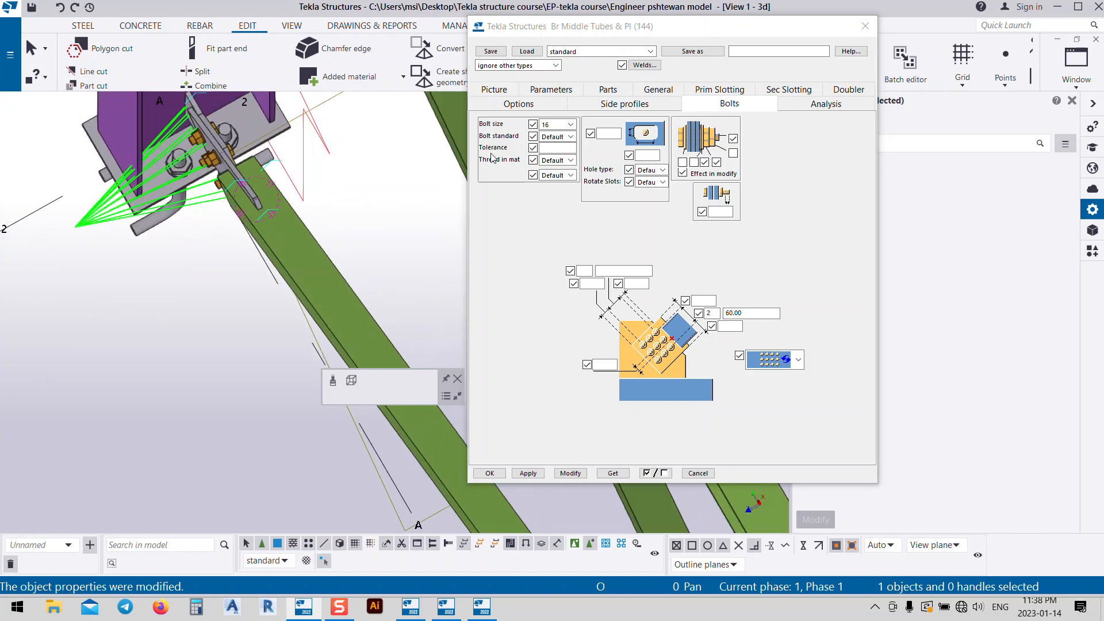
left_click(494, 90)
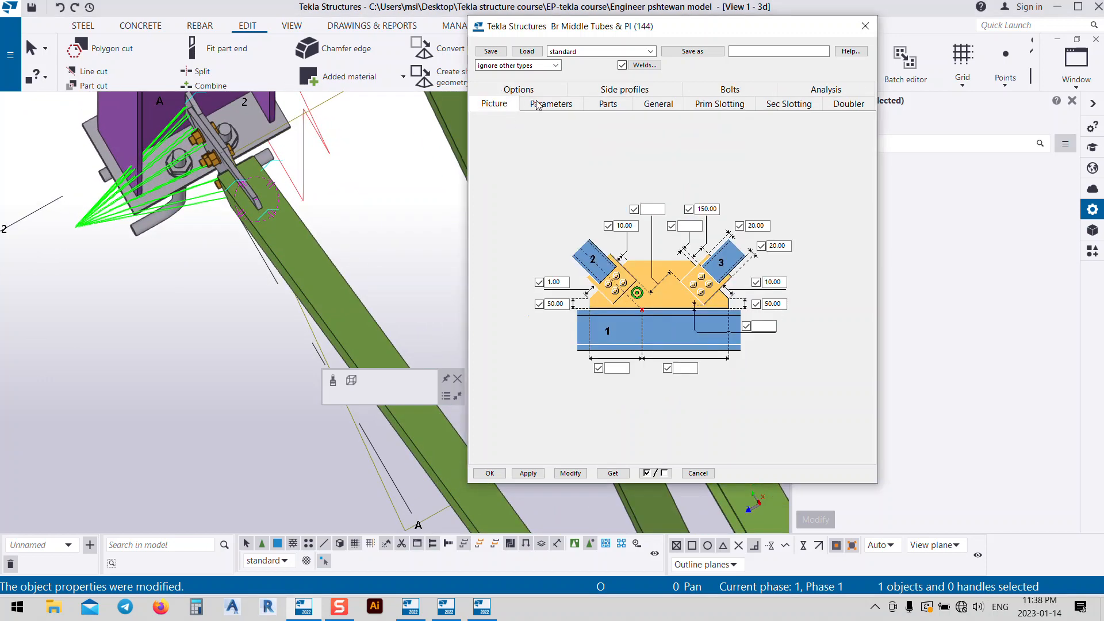
left_click(539, 104)
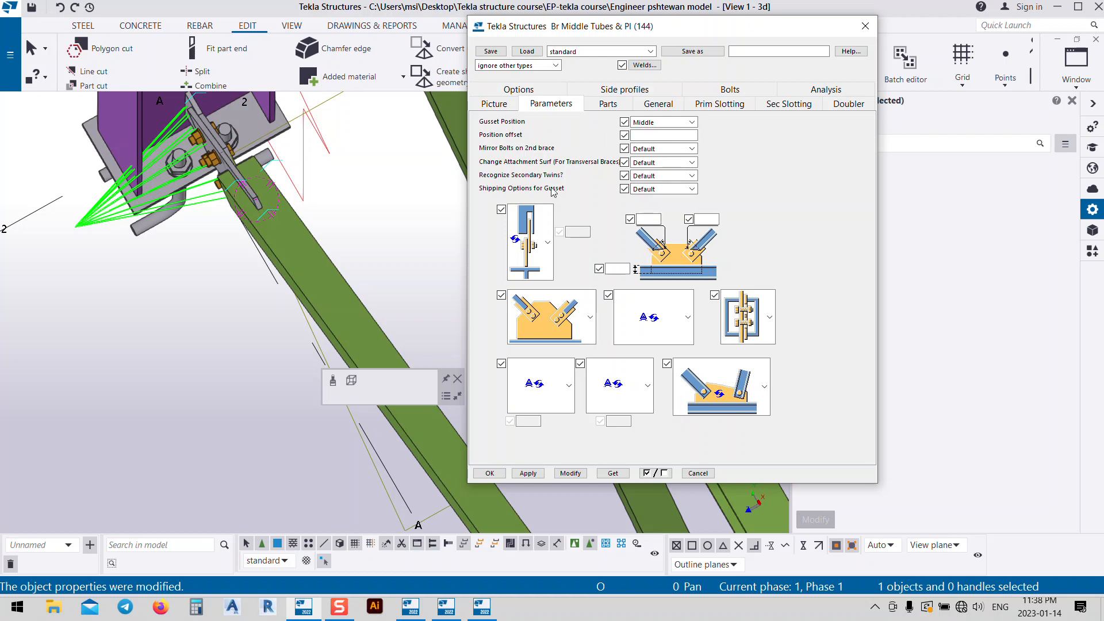
left_click(661, 163)
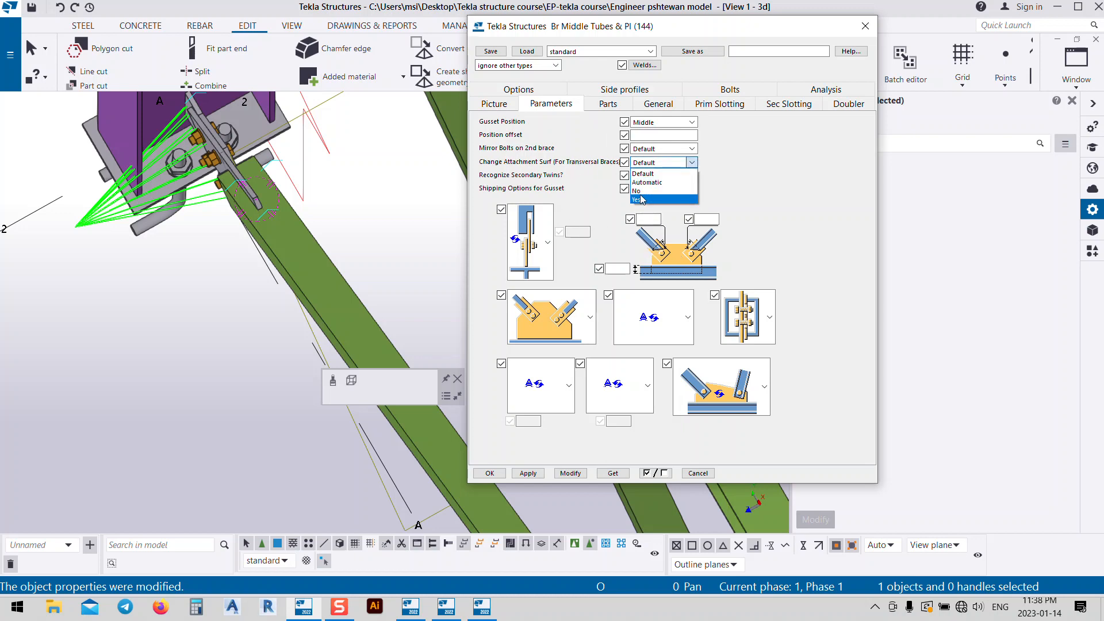
left_click(655, 179)
left_click(570, 473)
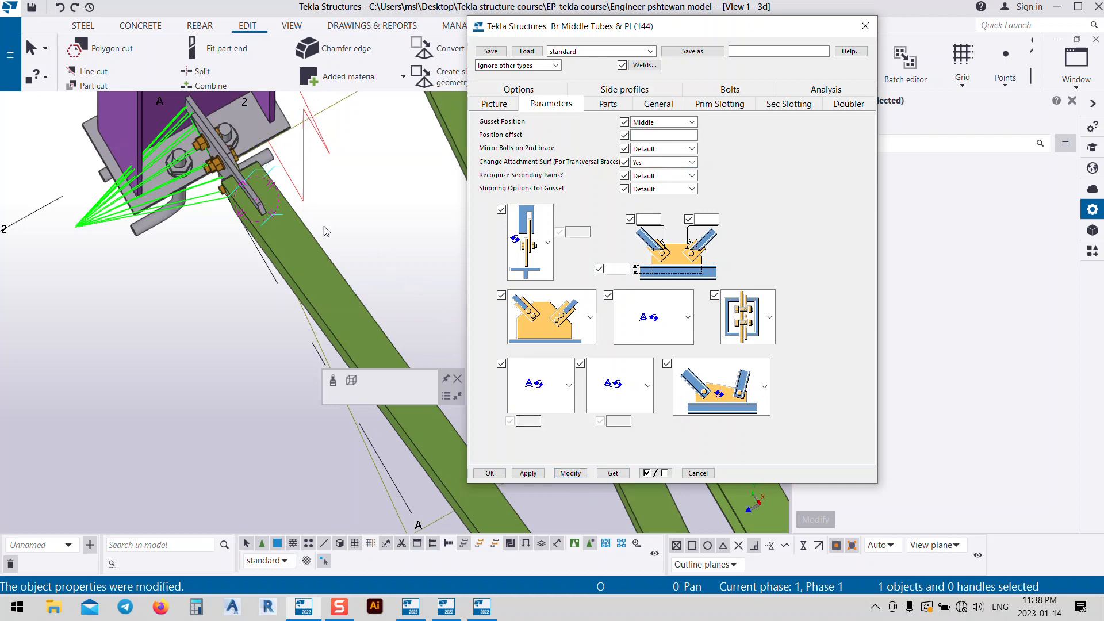
- Set Change Attachment Surf (For Transversal Braces) to No and apply it to the joint at column A-2
middle_click_drag(248, 236, 295, 138, "ctrl")
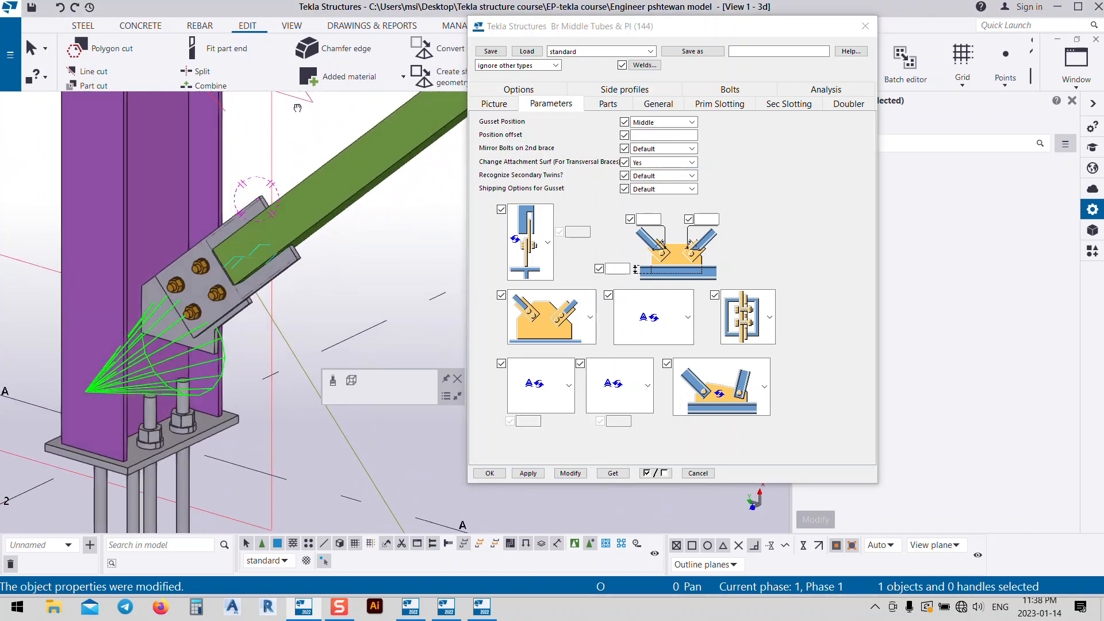
left_click(656, 166)
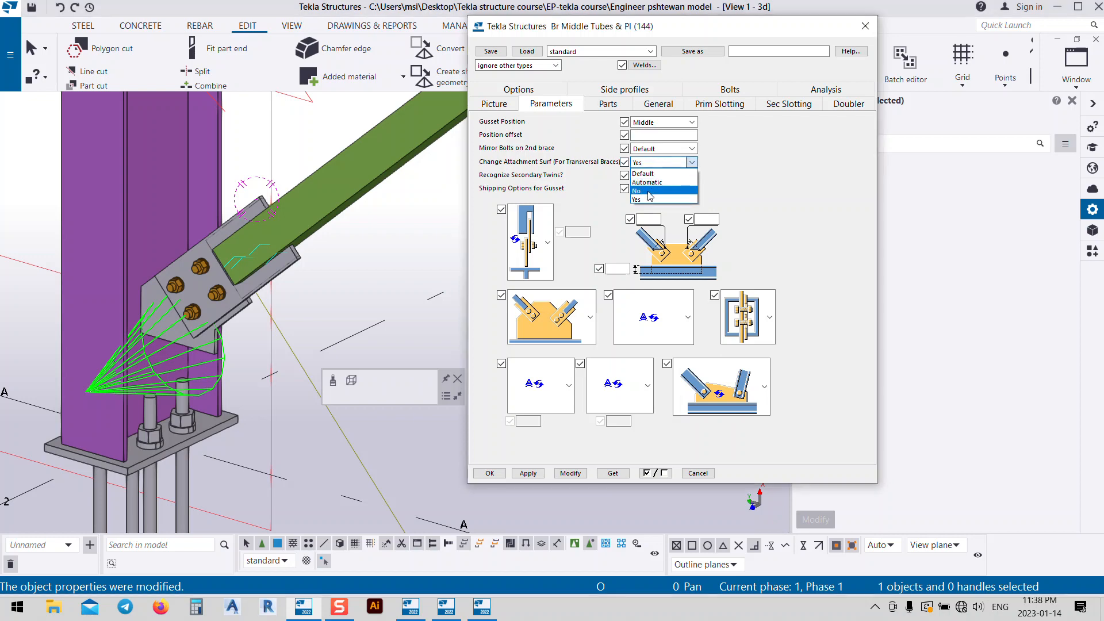
left_click(636, 191)
left_click(569, 473)
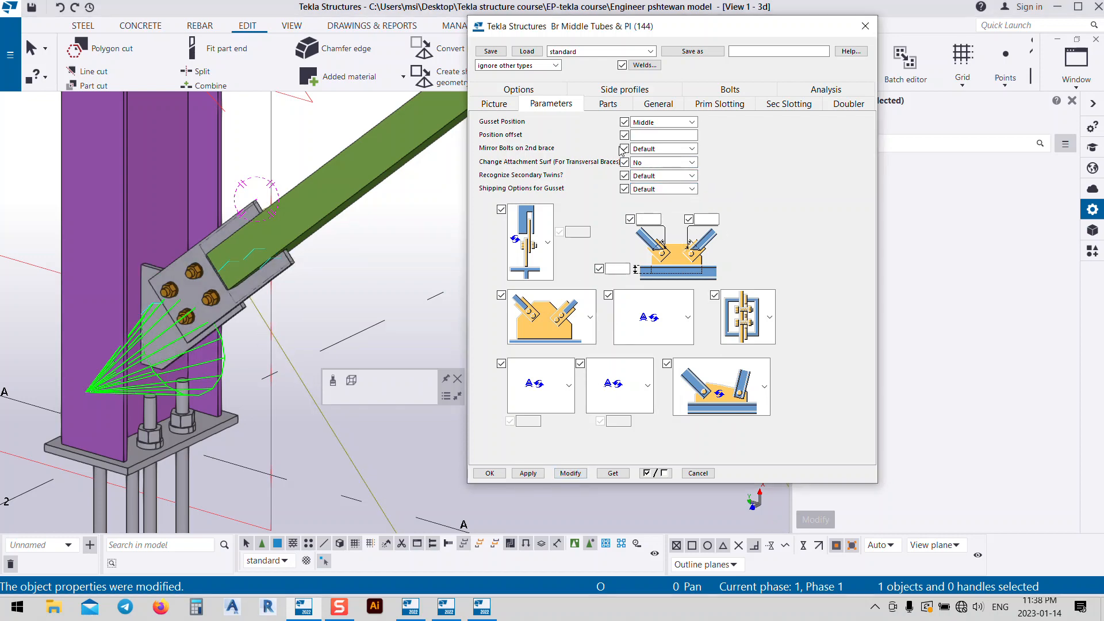
left_click(634, 176)
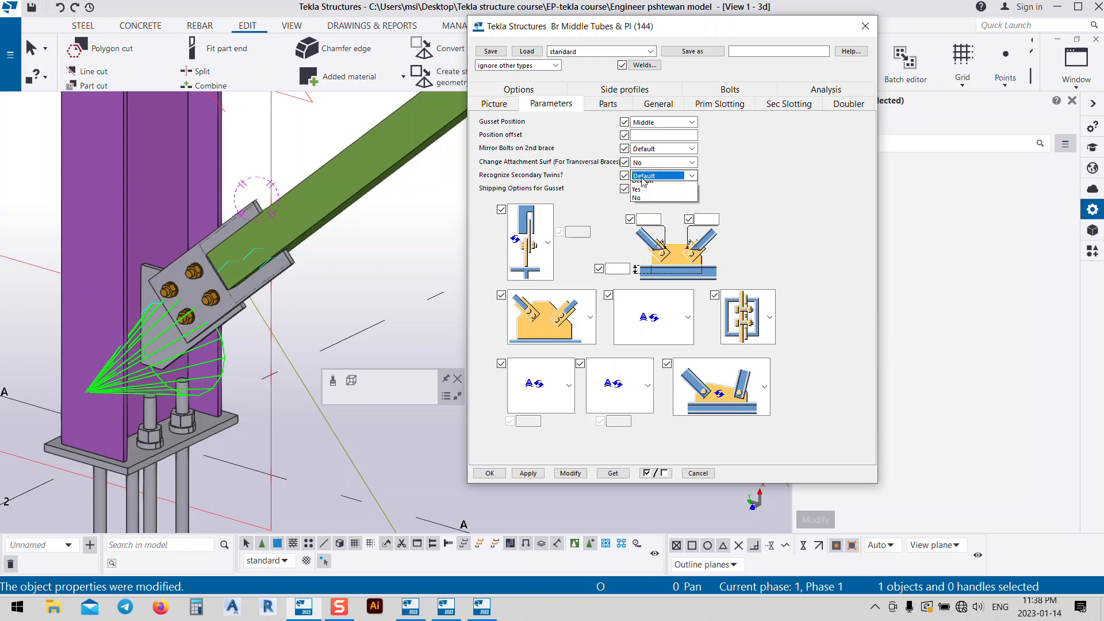
left_click(642, 184)
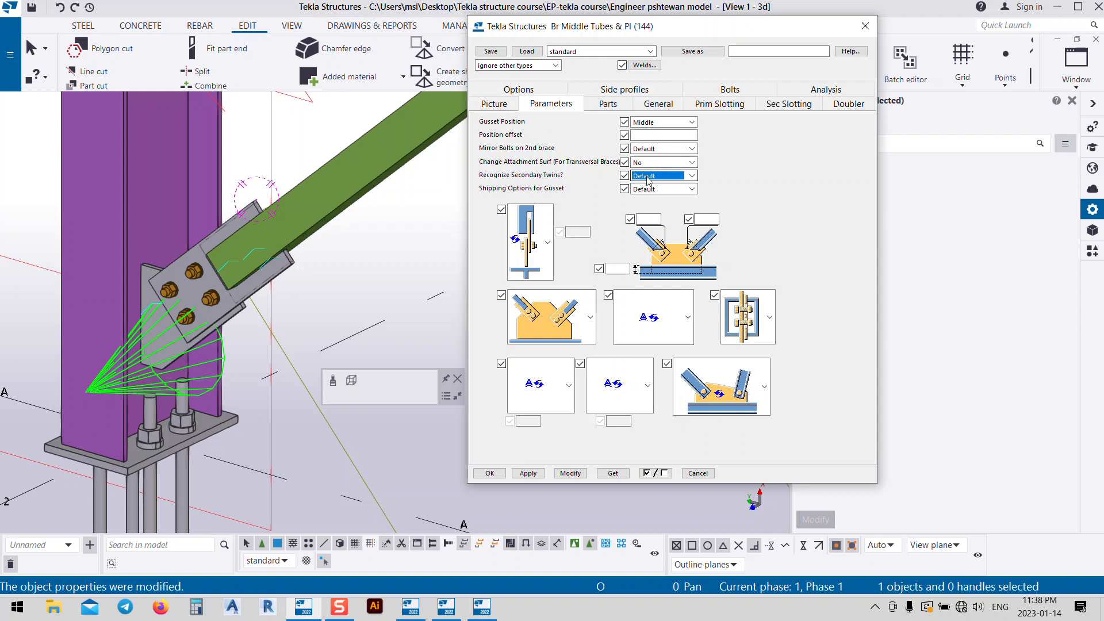
left_click(726, 318)
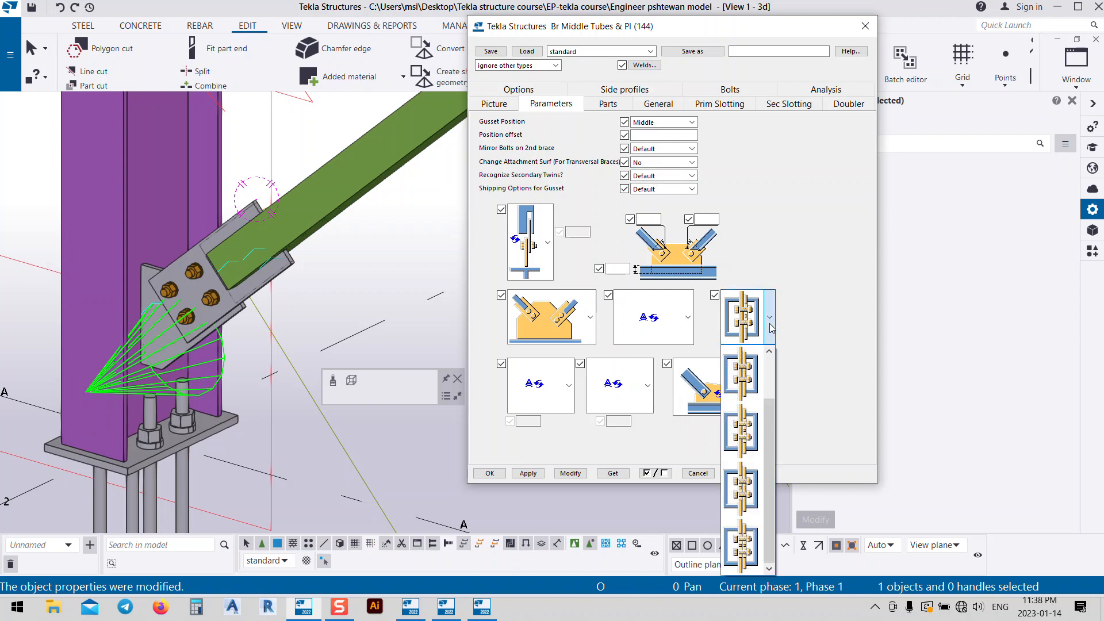
left_click(743, 435)
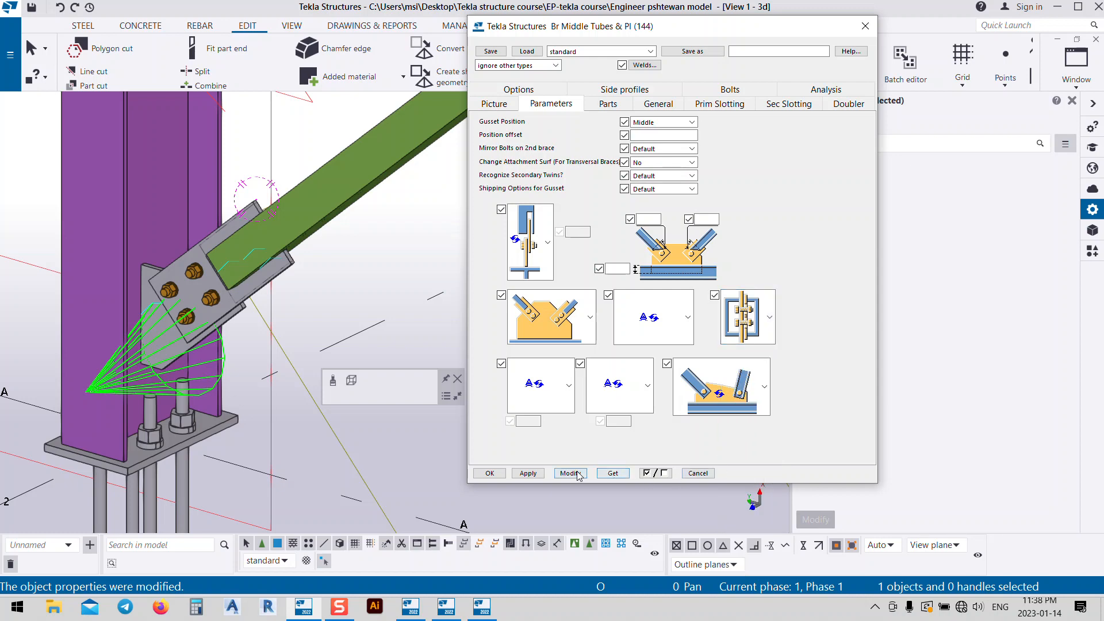
- Examine the bolted connection plate at the lower brace end beside column A-2
left_click(287, 264)
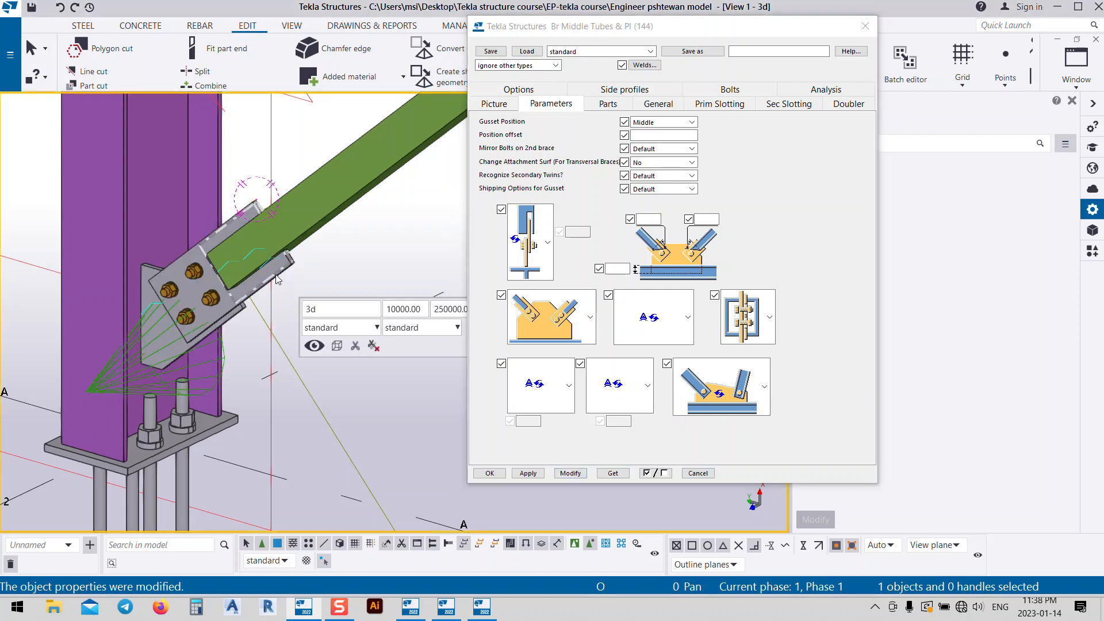
scroll(323, 291, "up", 2)
scroll(322, 286, "up", 1)
left_click(305, 284)
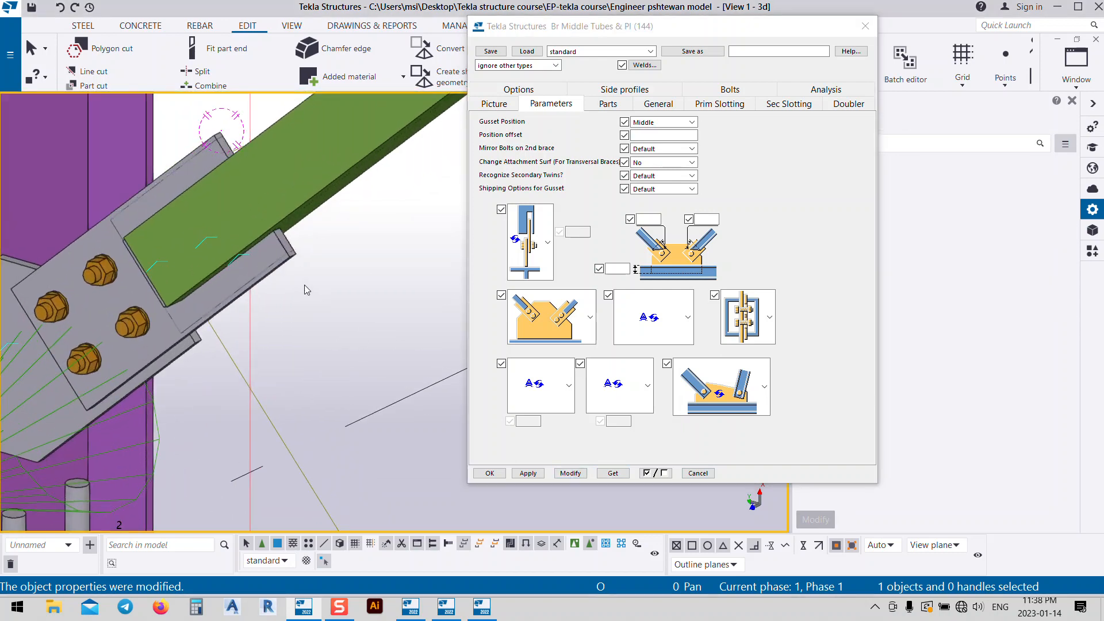
left_click(285, 257)
scroll(192, 250, "down", 5)
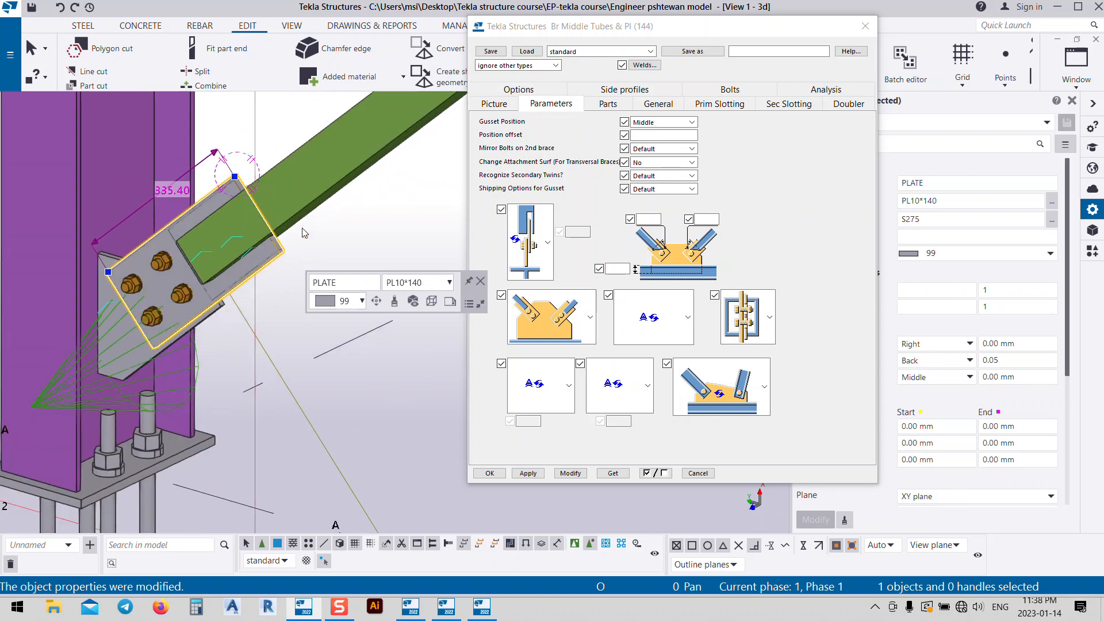
scroll(315, 236, "up", 5)
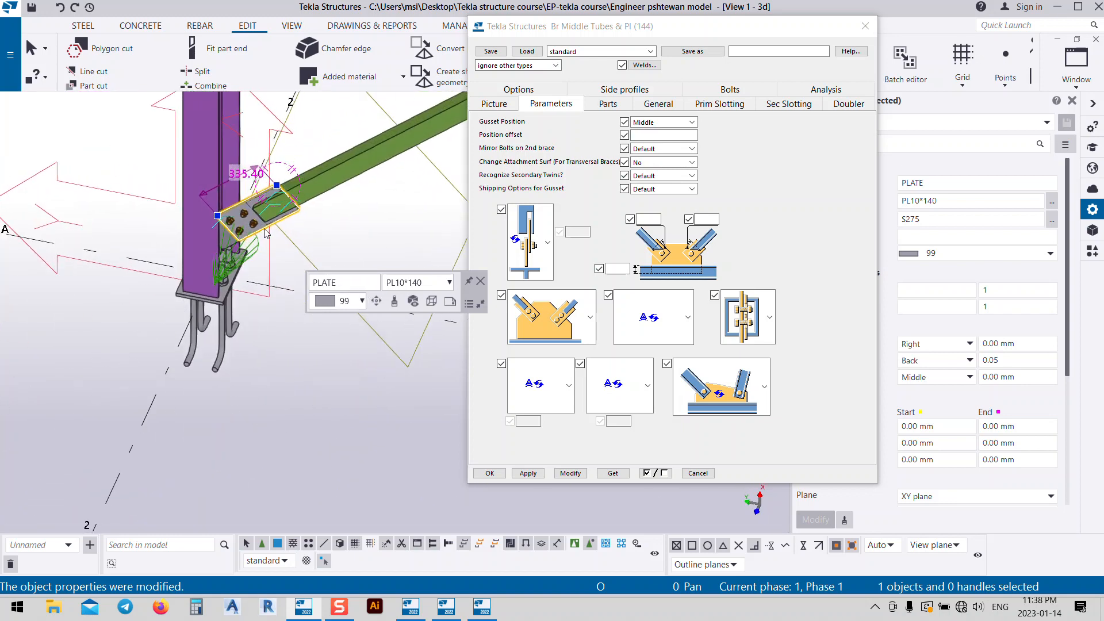
scroll(322, 264, "down", 5)
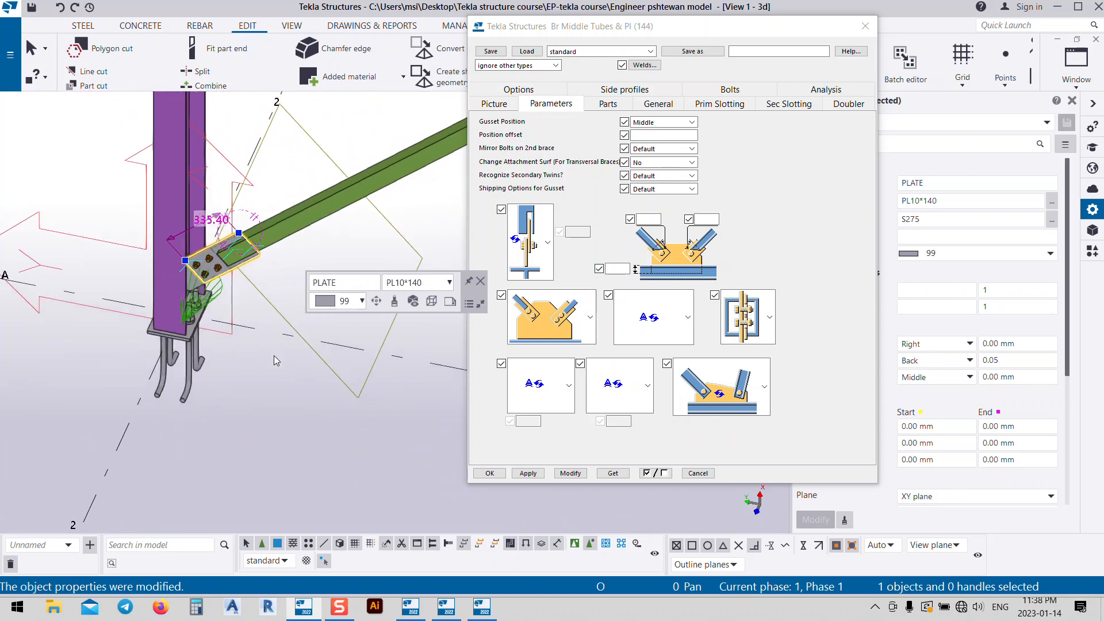
left_click(249, 368)
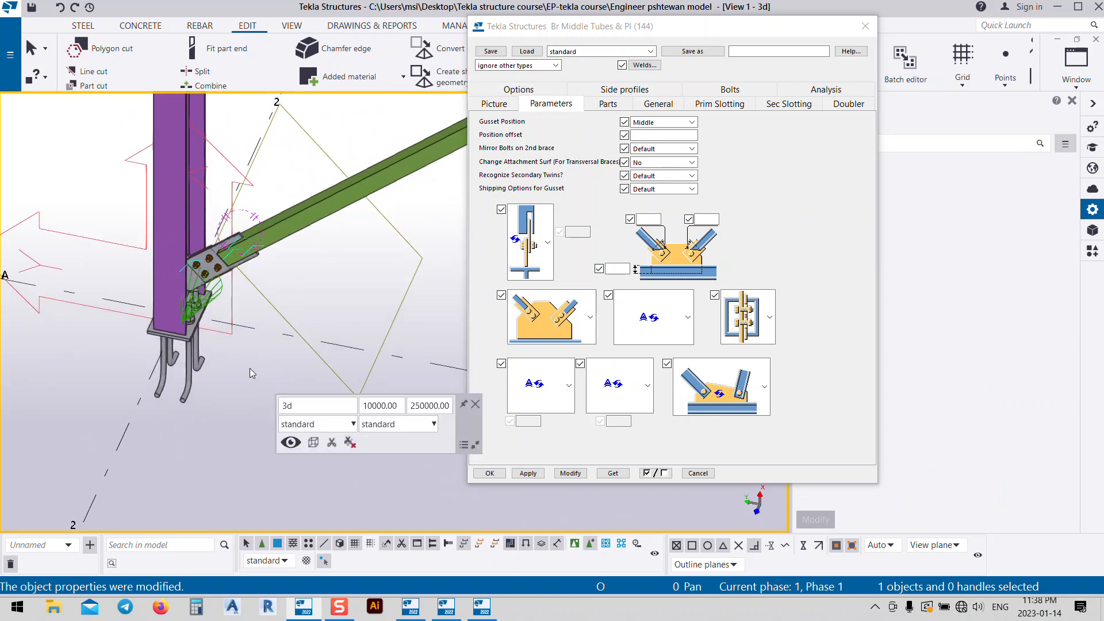
- Accept the connection settings and add a Brace Middle Tubes and Plate (144) connection between column A-1 and the continuous brace's upper end
left_click(490, 473)
scroll(375, 317, "down", 2)
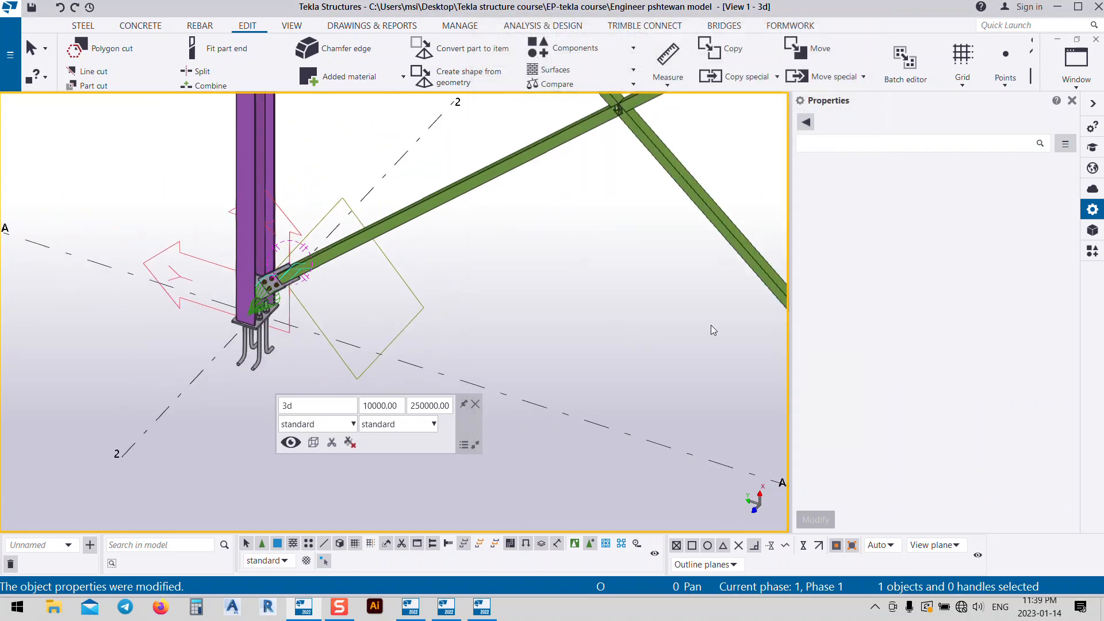
left_click(1092, 251)
left_click(988, 393)
scroll(667, 230, "down", 3)
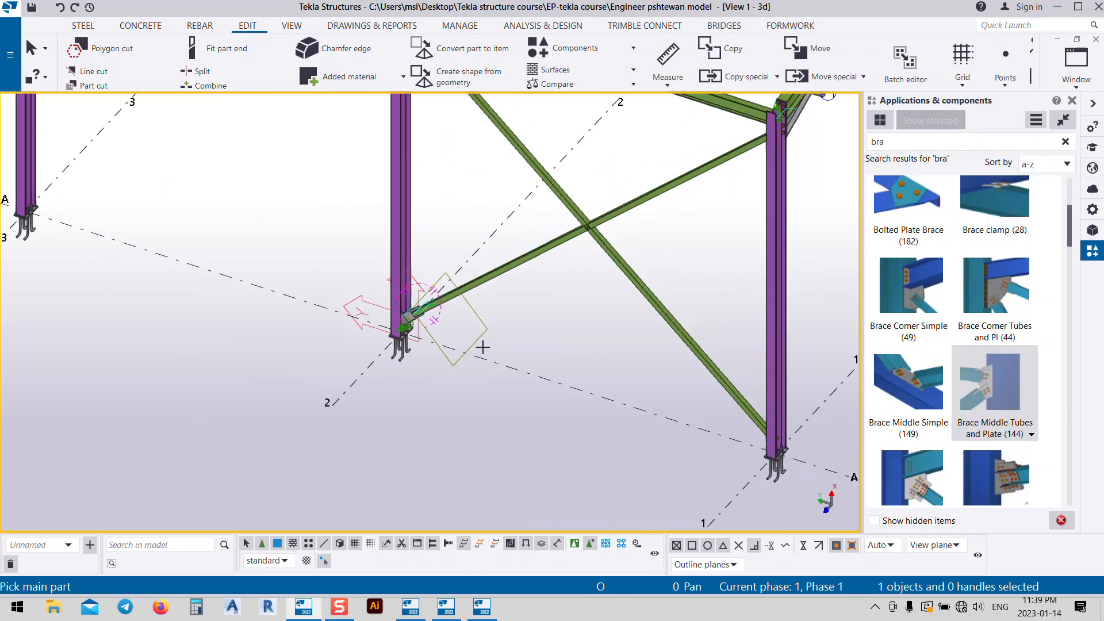
scroll(665, 215, "up", 3)
left_click(728, 195)
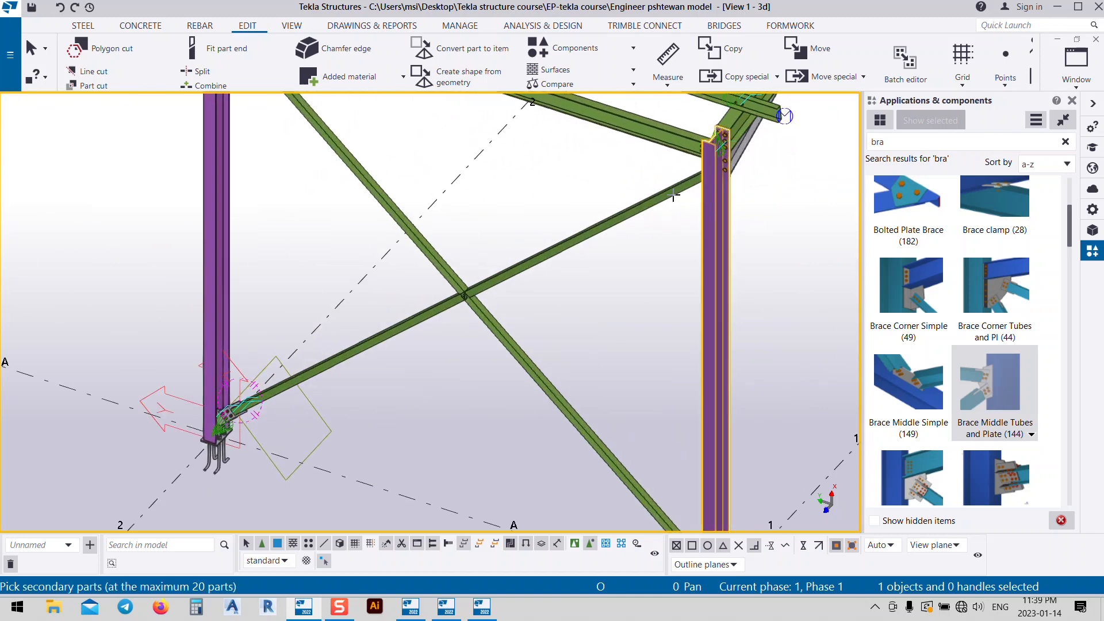
left_click(661, 201)
scroll(620, 357, "up", 2)
scroll(610, 345, "down", 3)
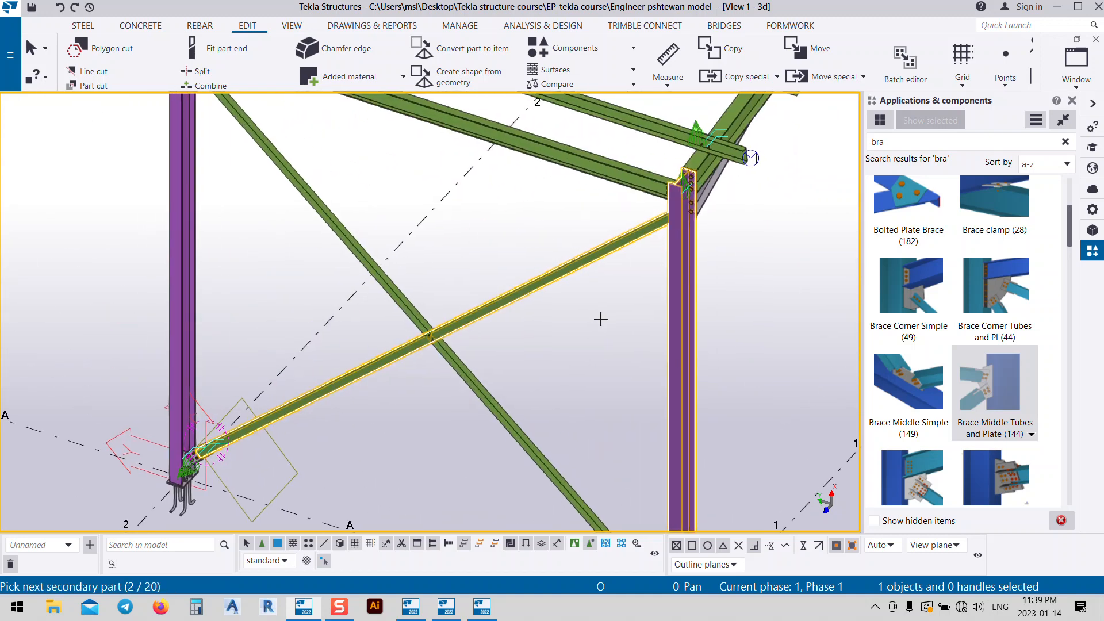
middle_click(575, 303)
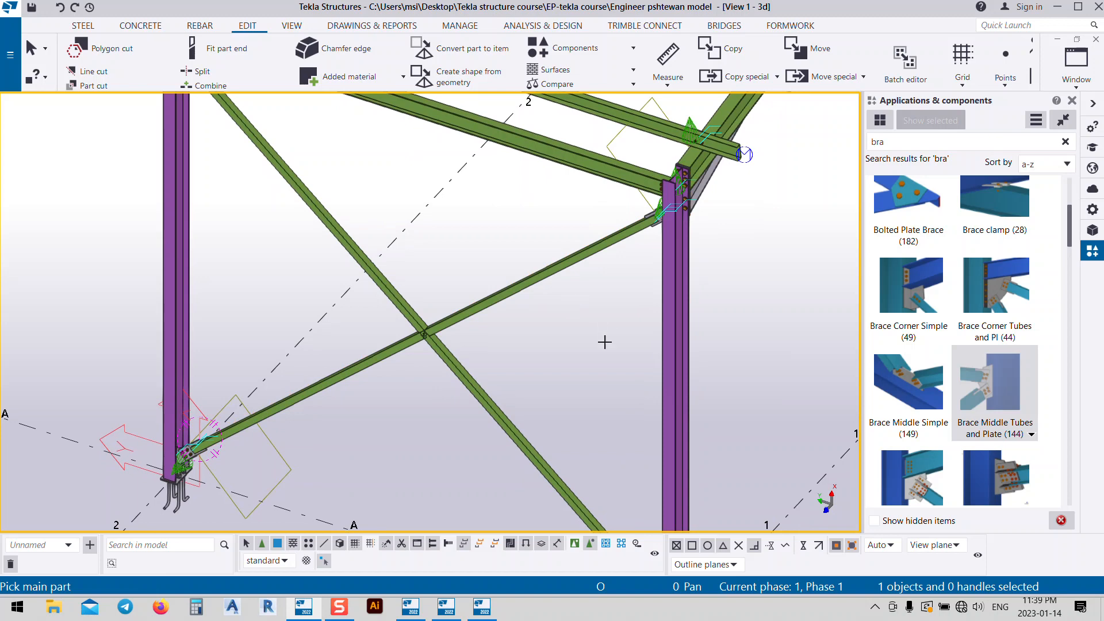
- Add the same connection between the foot of column A-1 and the lower half of the split brace
middle_click_drag(604, 342, 638, 239)
left_click(683, 399)
left_click(613, 398)
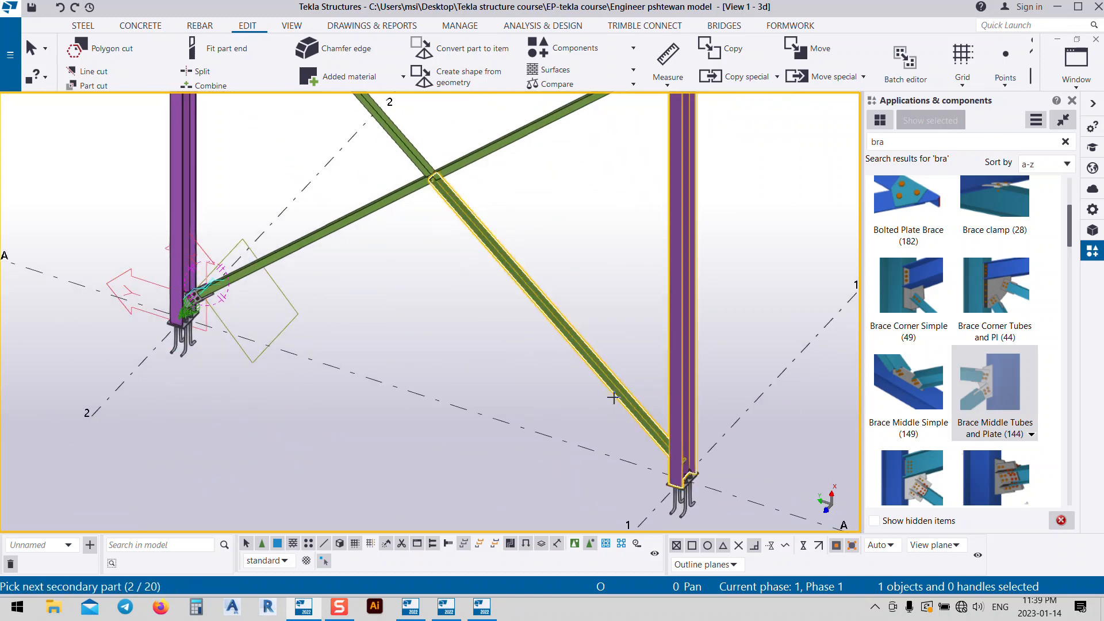
middle_click(529, 355)
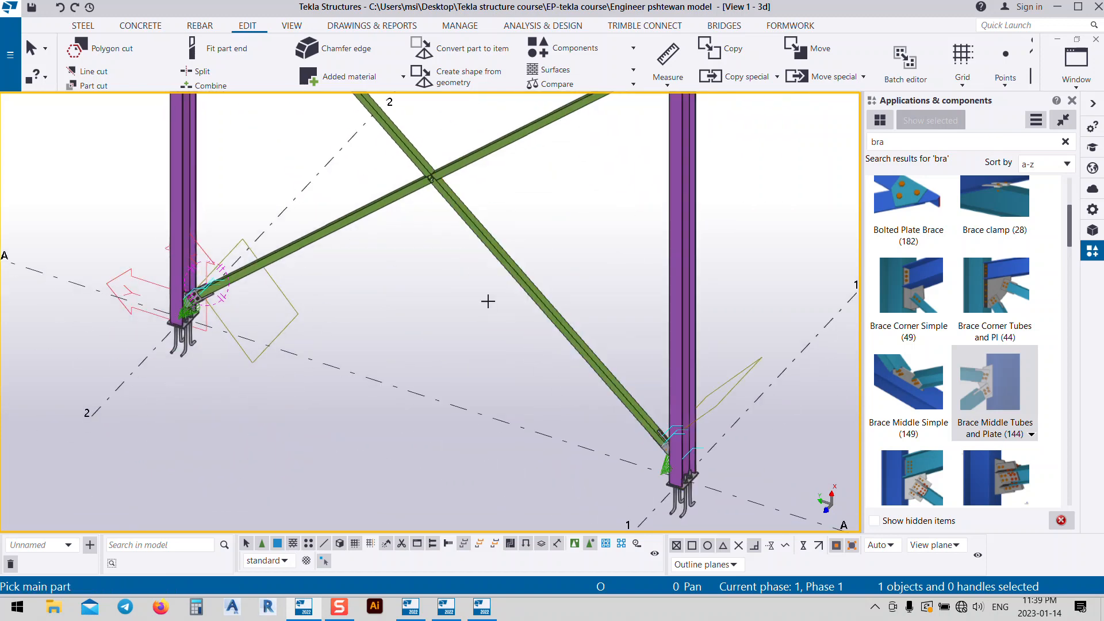
- Add the same connection between the top of column A-2 and the upper half of the split brace
middle_click_drag(275, 97, 497, 420)
left_click(411, 317)
left_click(479, 311)
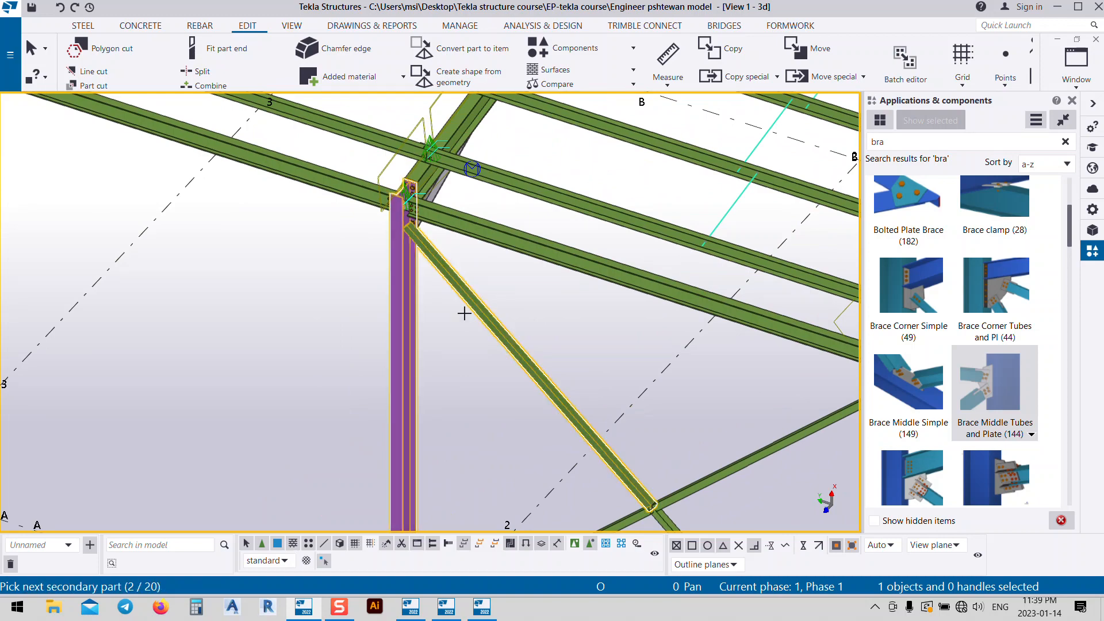
middle_click(464, 314)
middle_click_drag(454, 323, 460, 322)
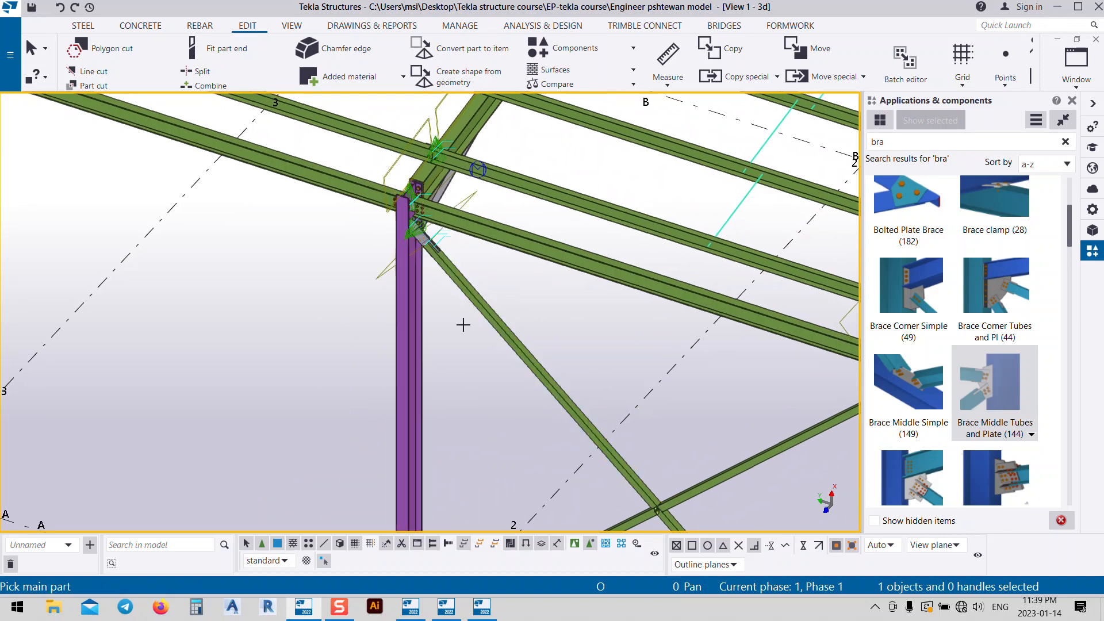
scroll(463, 325, "down", 5)
scroll(562, 357, "up", 8)
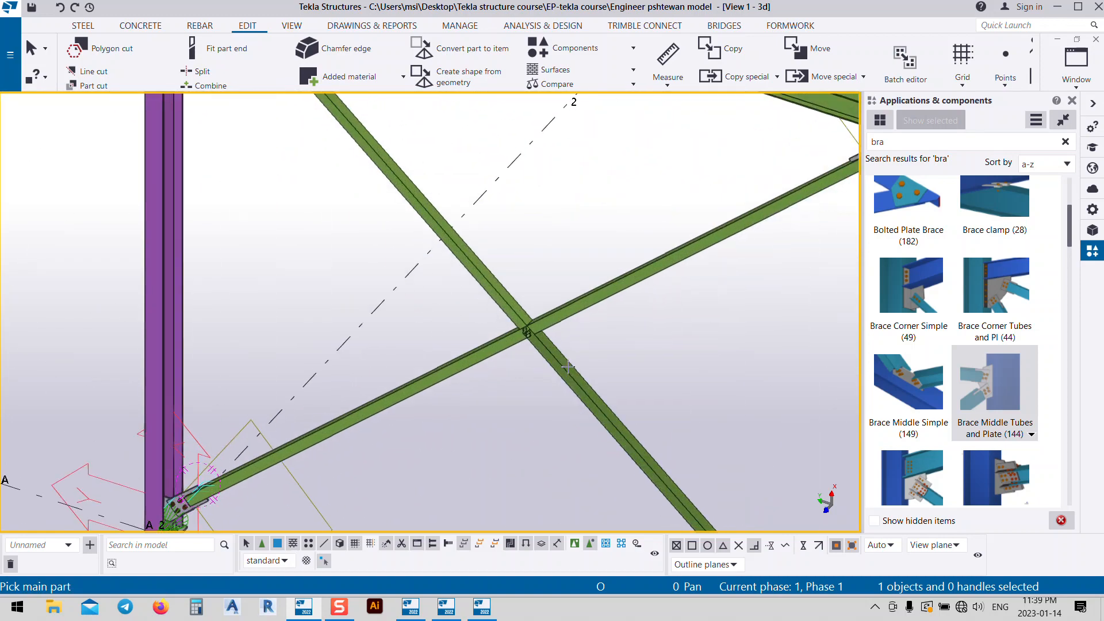
left_click(556, 360)
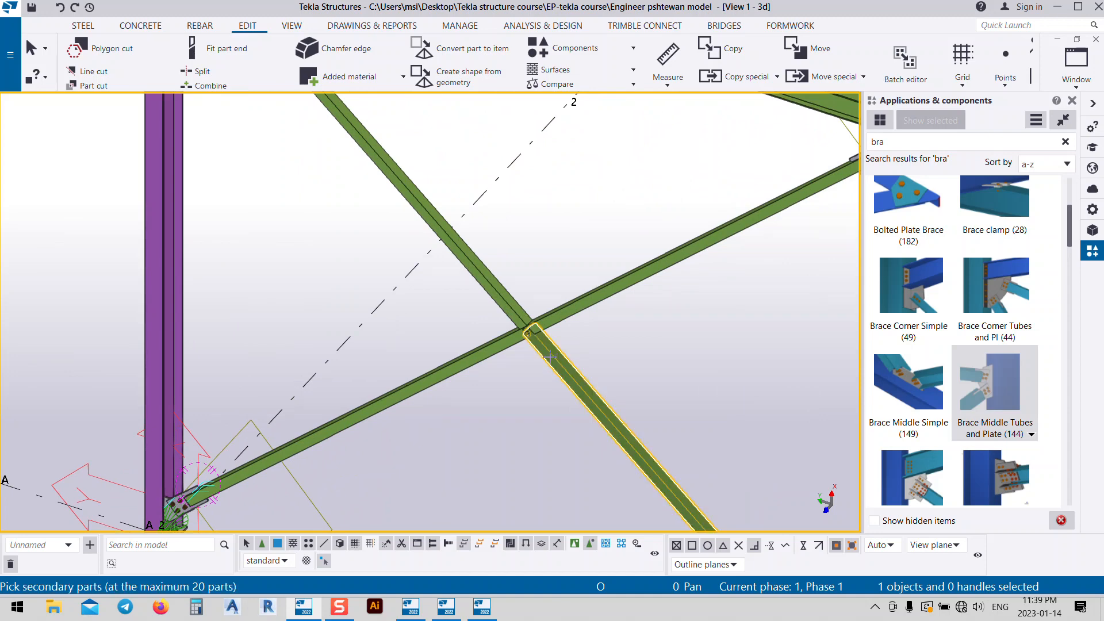
left_click(543, 357)
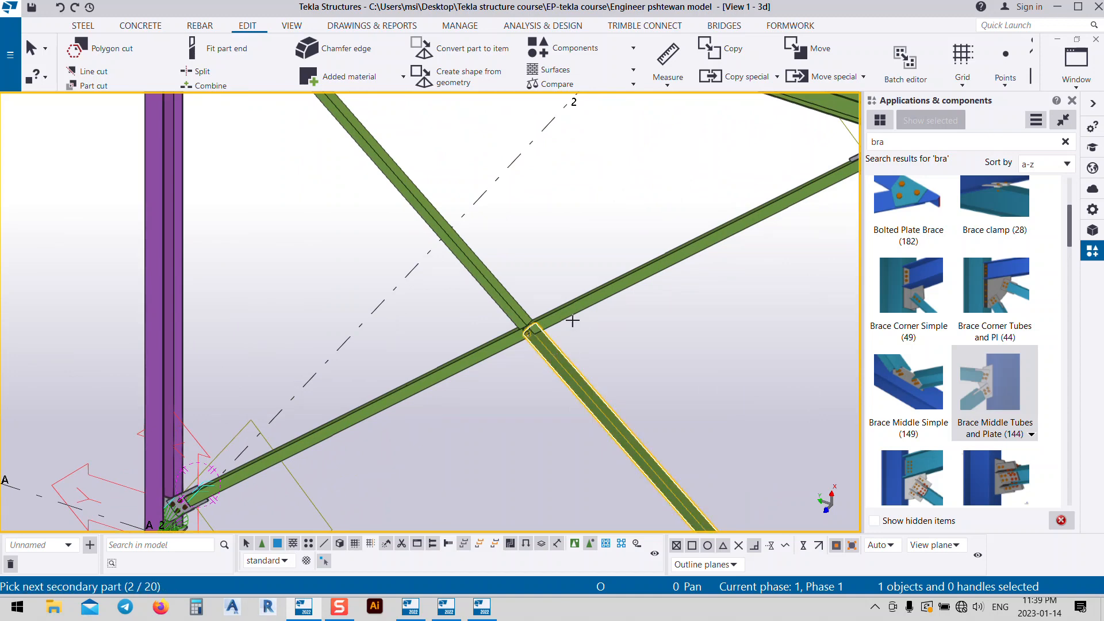
right_click(627, 344)
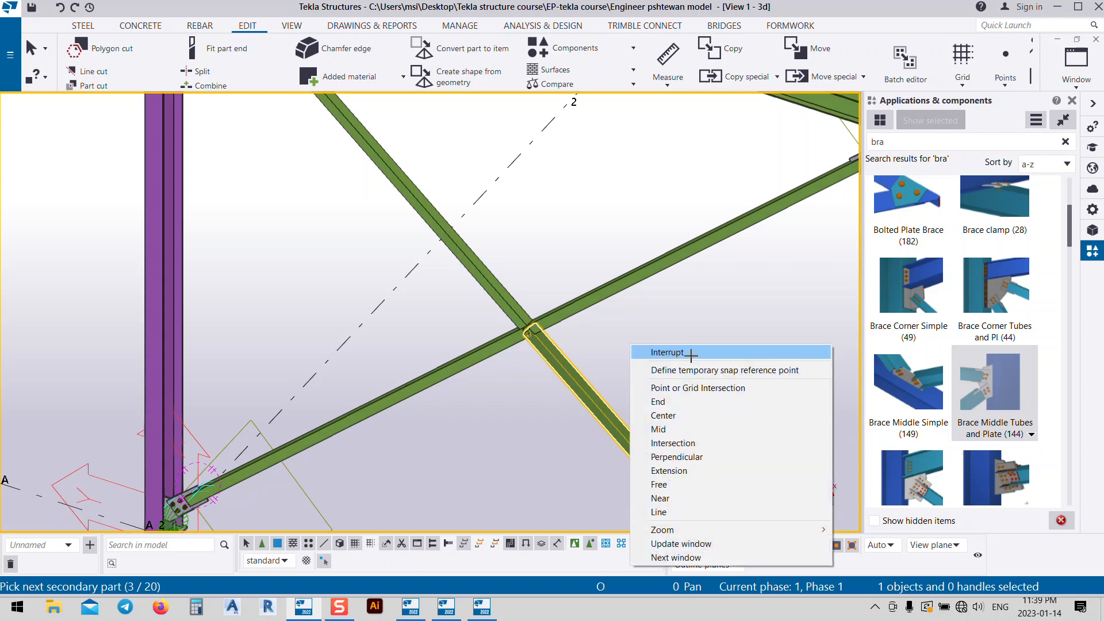
left_click(661, 352)
- Try to add a Brace Middle Tubes and Plate (144) connection at the crossing, with the continuous brace as main part and both split halves as secondaries
left_click(1010, 376)
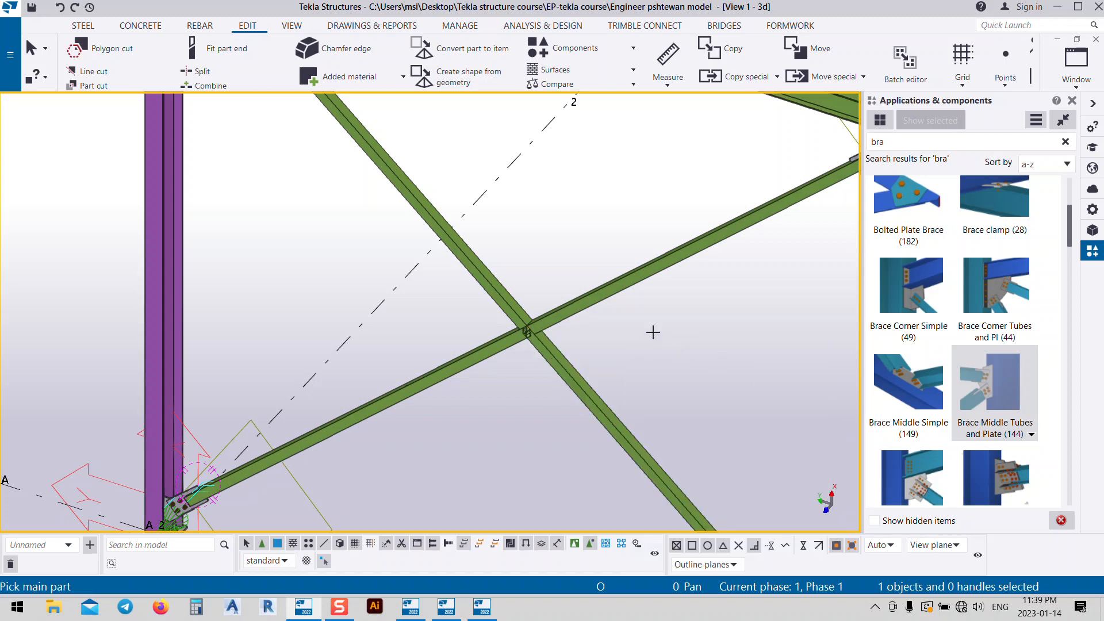
left_click(589, 294)
left_click(557, 372)
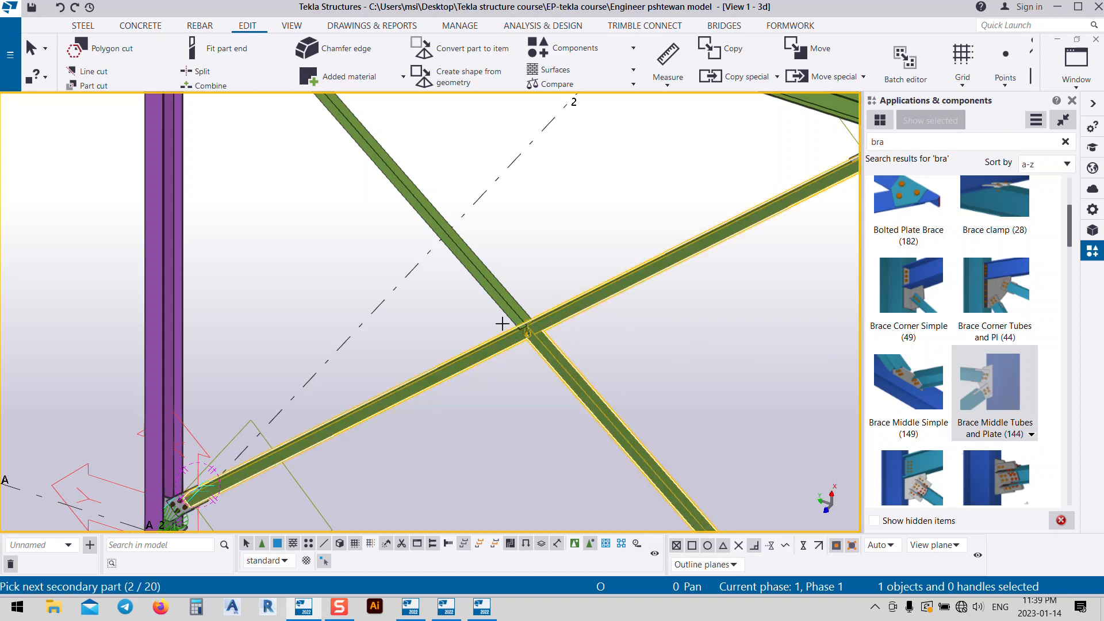
left_click(505, 310)
middle_click(452, 319)
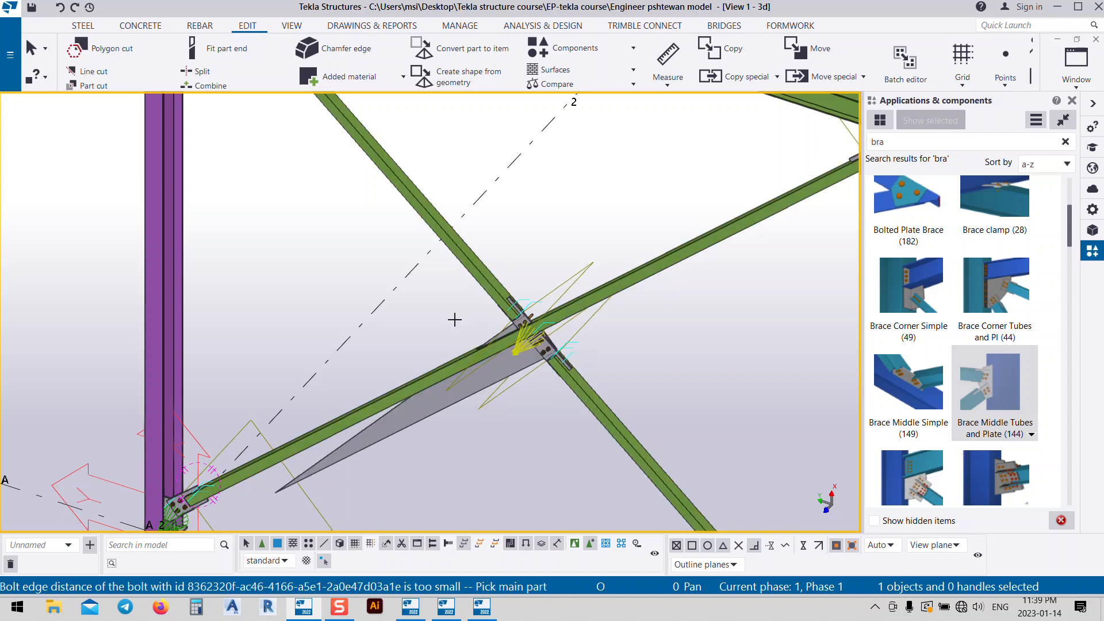
middle_click_drag(552, 393, 621, 299, "ctrl")
scroll(579, 165, "up", 2)
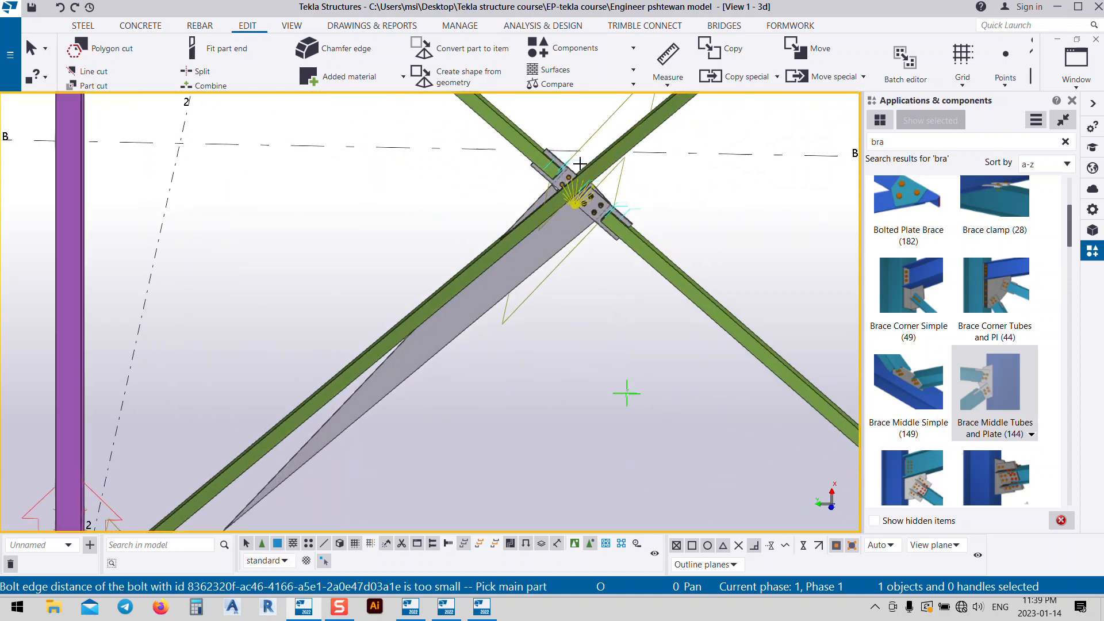
middle_click_drag(582, 190, 600, 275)
right_click(439, 265)
left_click(458, 273)
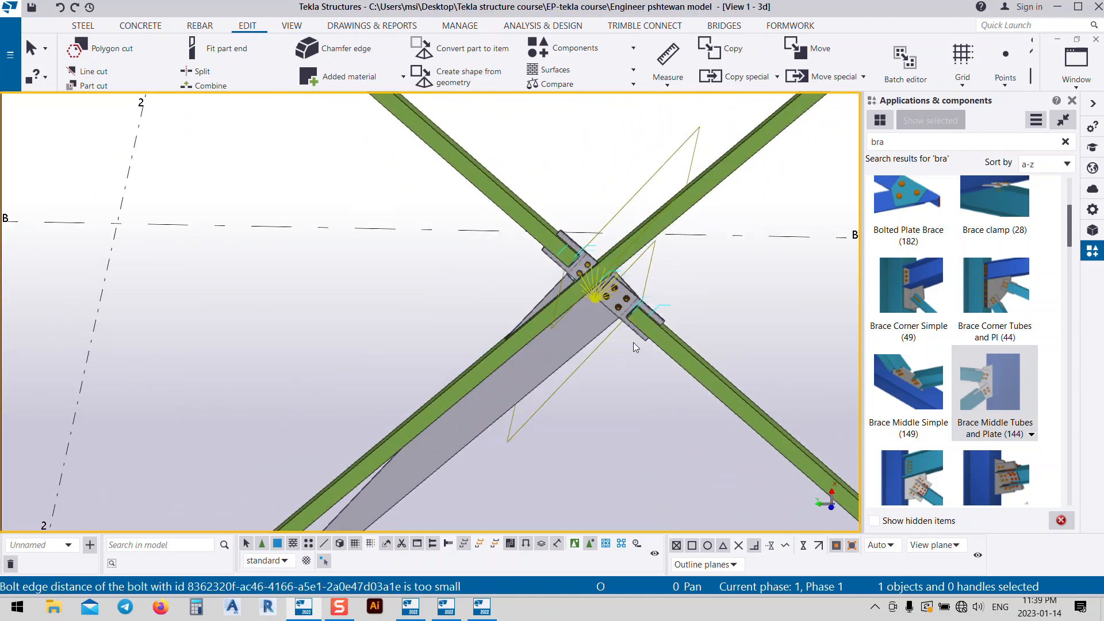
- Delete the oversized PL10 gusset plate that runs along the continuous brace at the crossing
middle_click_drag(635, 344, 525, 309, "ctrl")
left_click(533, 325)
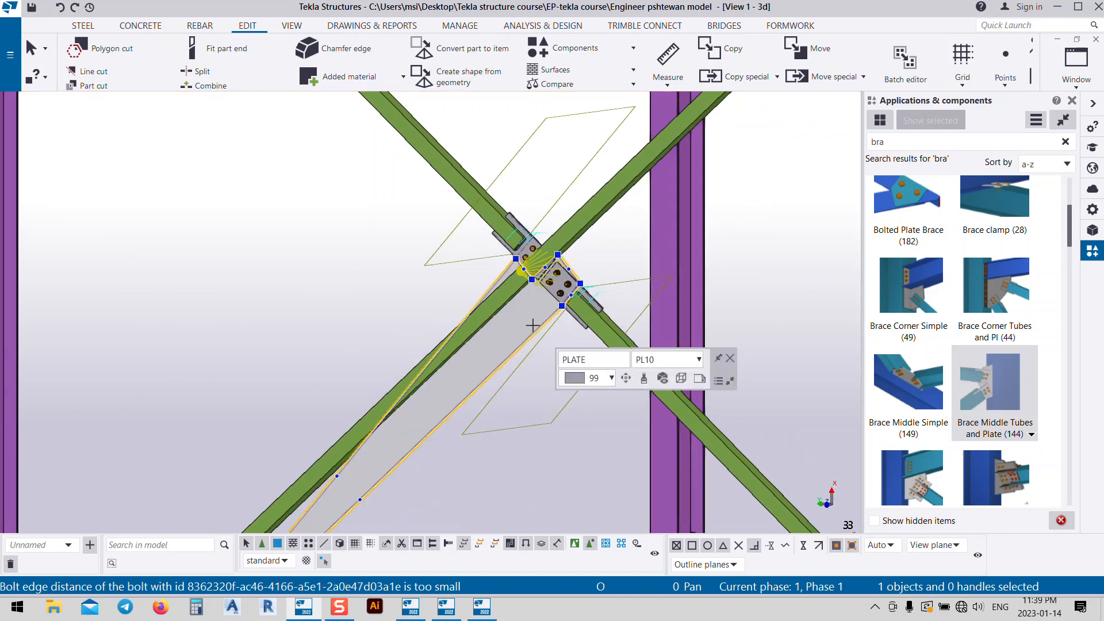
scroll(534, 258, "up", 2)
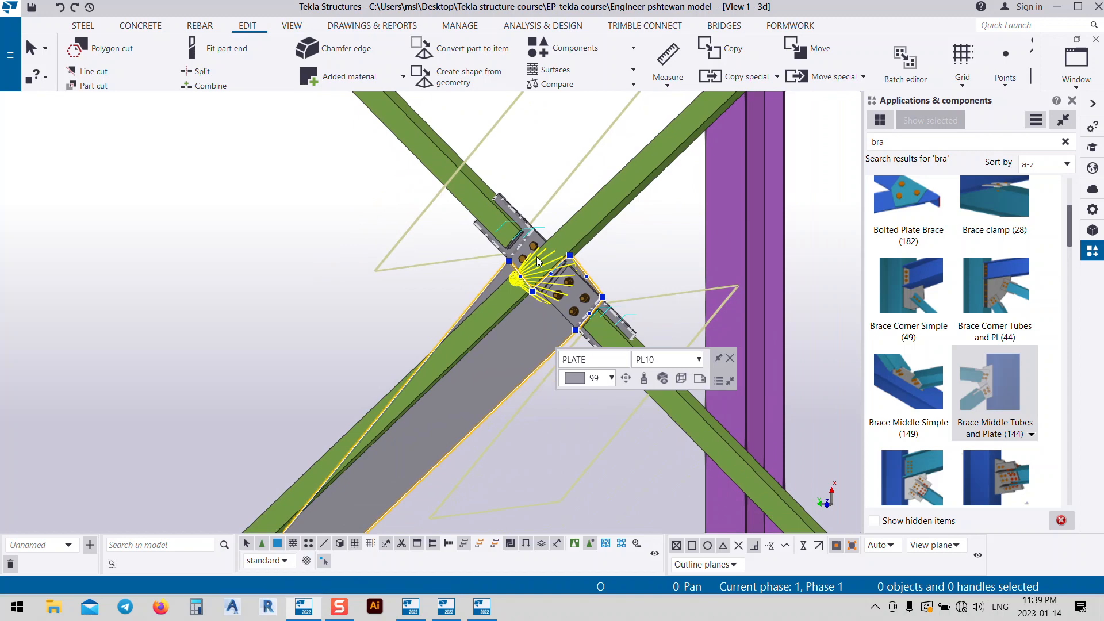
key("Escape")
- Browse the brace components for a central bracing connection suited to the crossing
scroll(954, 283, "down", 4)
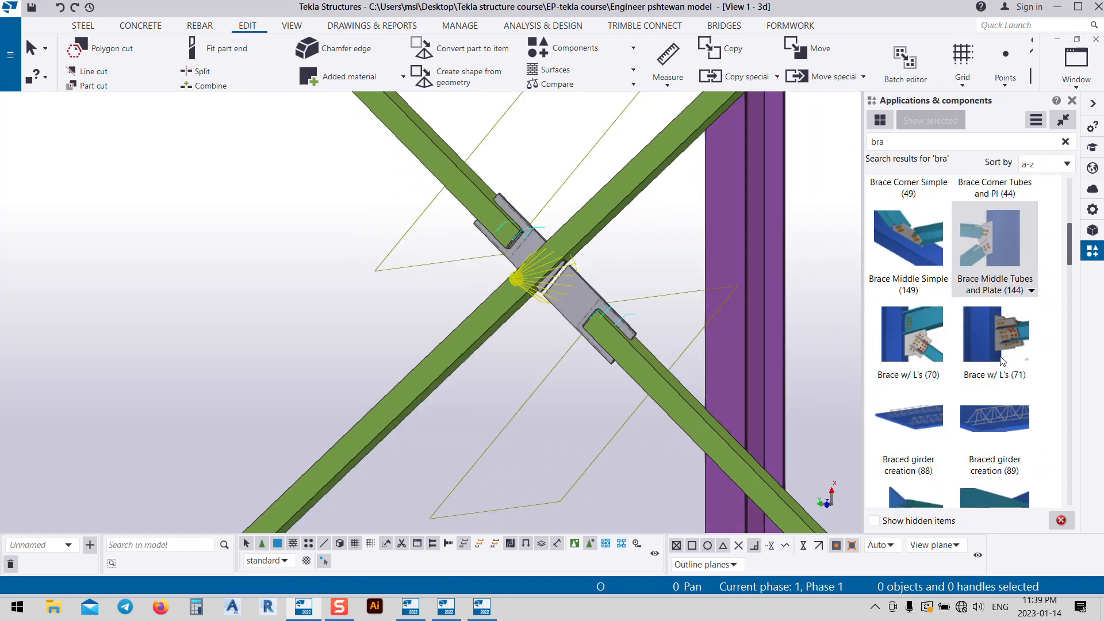
scroll(1027, 390, "down", 3)
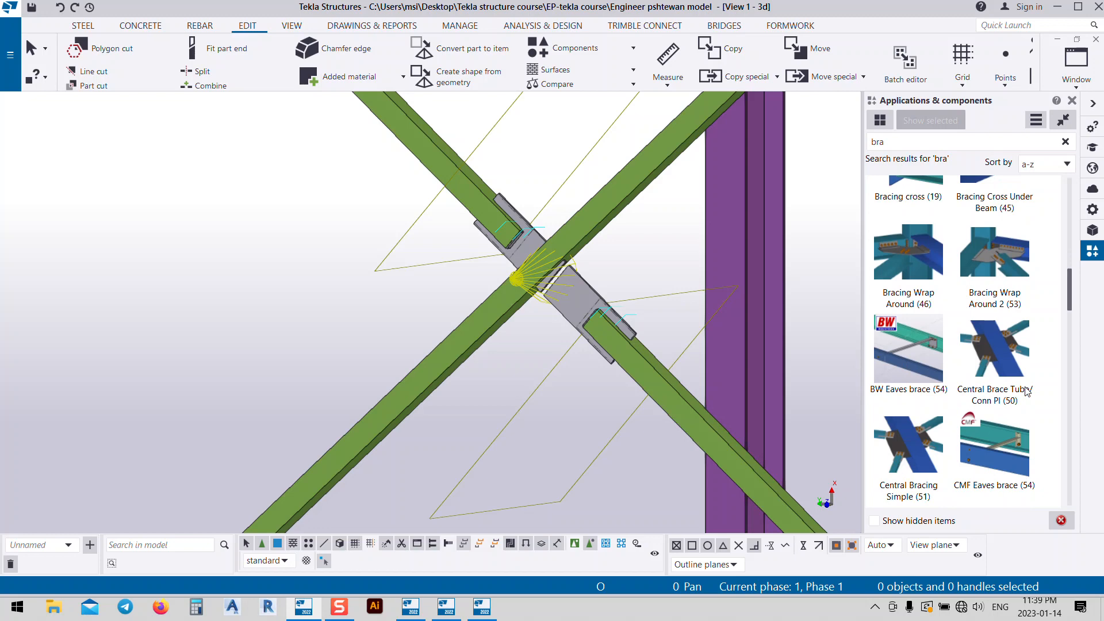
scroll(997, 443, "down", 3)
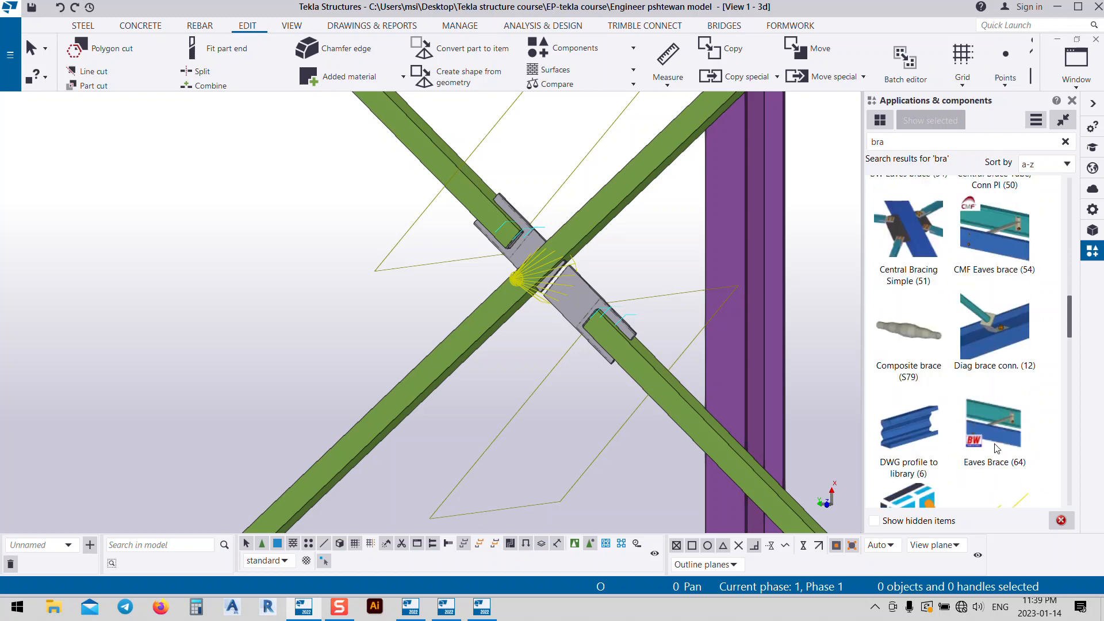
scroll(997, 448, "up", 3)
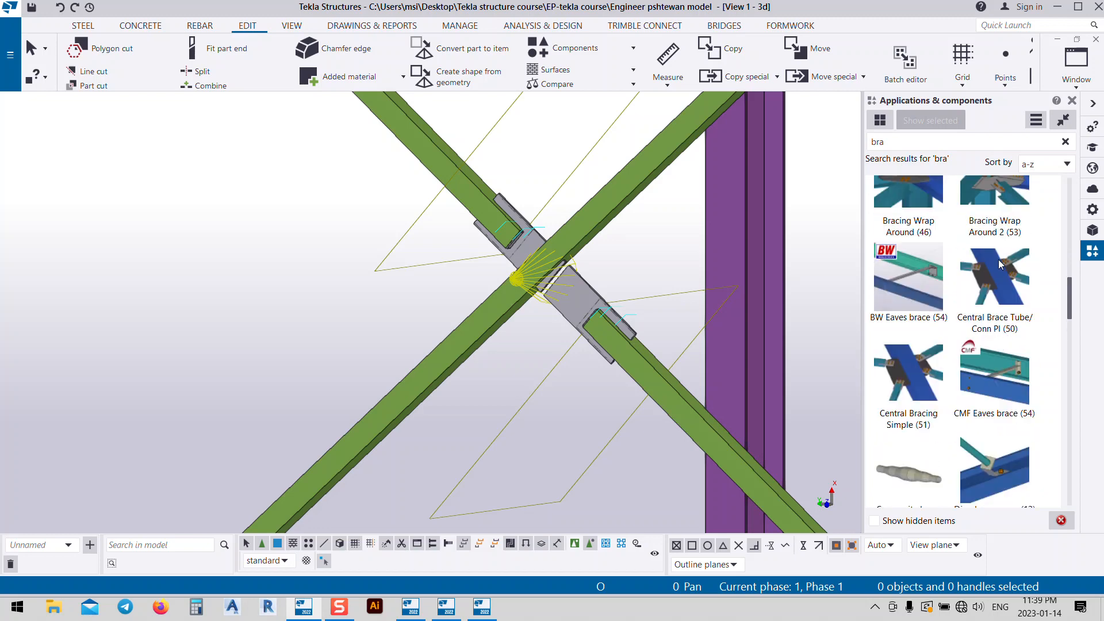
left_click(910, 369)
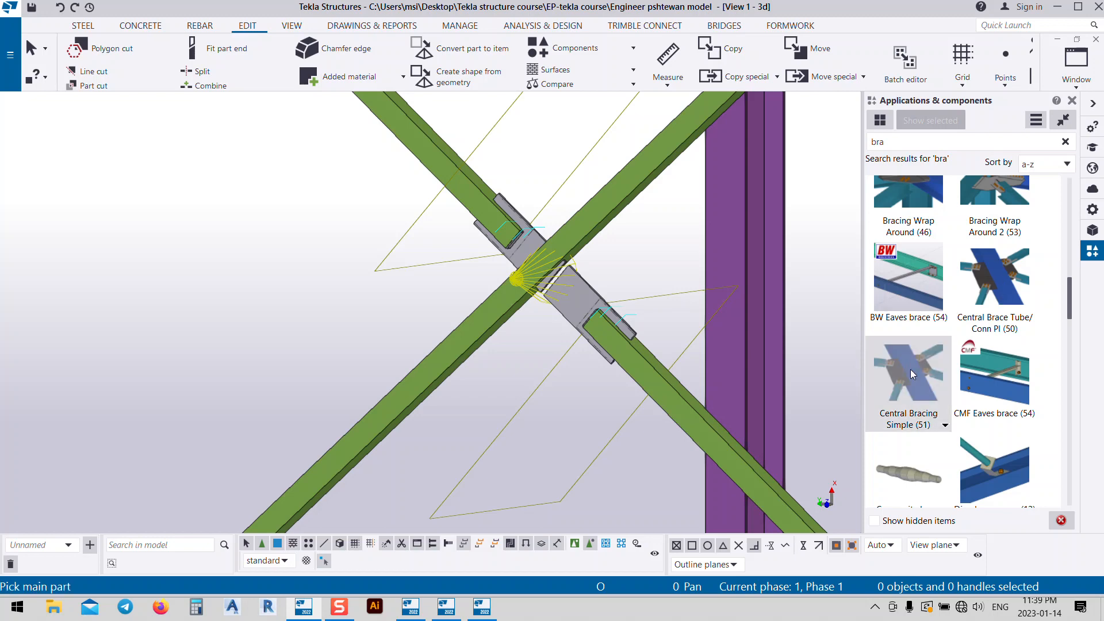
scroll(516, 278, "down", 1)
scroll(516, 278, "down", 2)
right_click(382, 303)
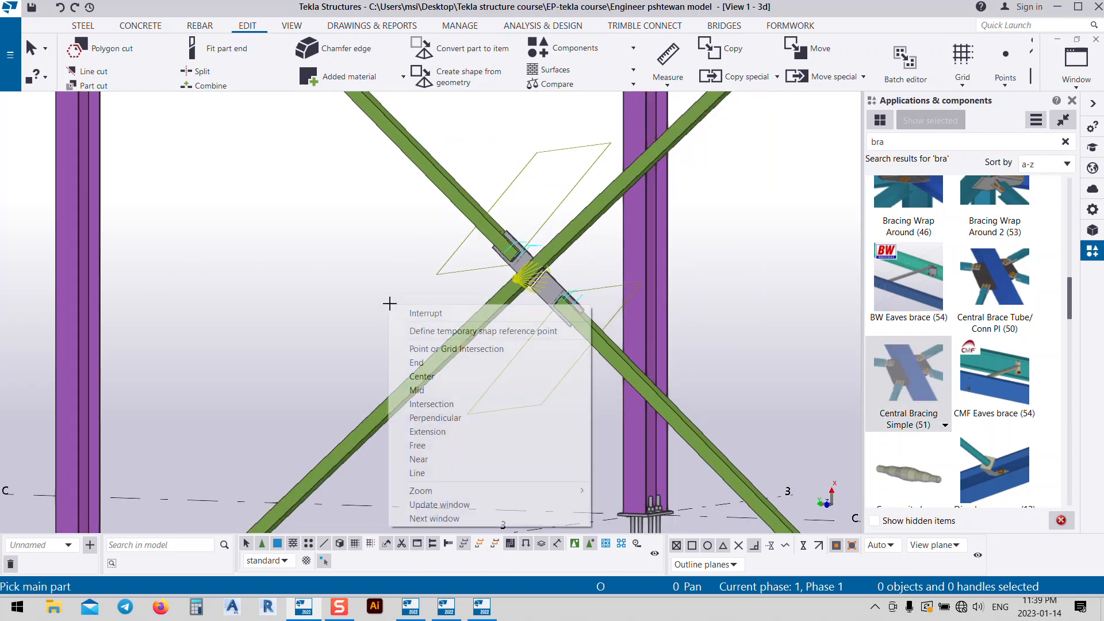
left_click(422, 312)
- Delete the whole Brace Middle Tubes and Plate connection at the brace crossing as a component
scroll(554, 287, "up", 2)
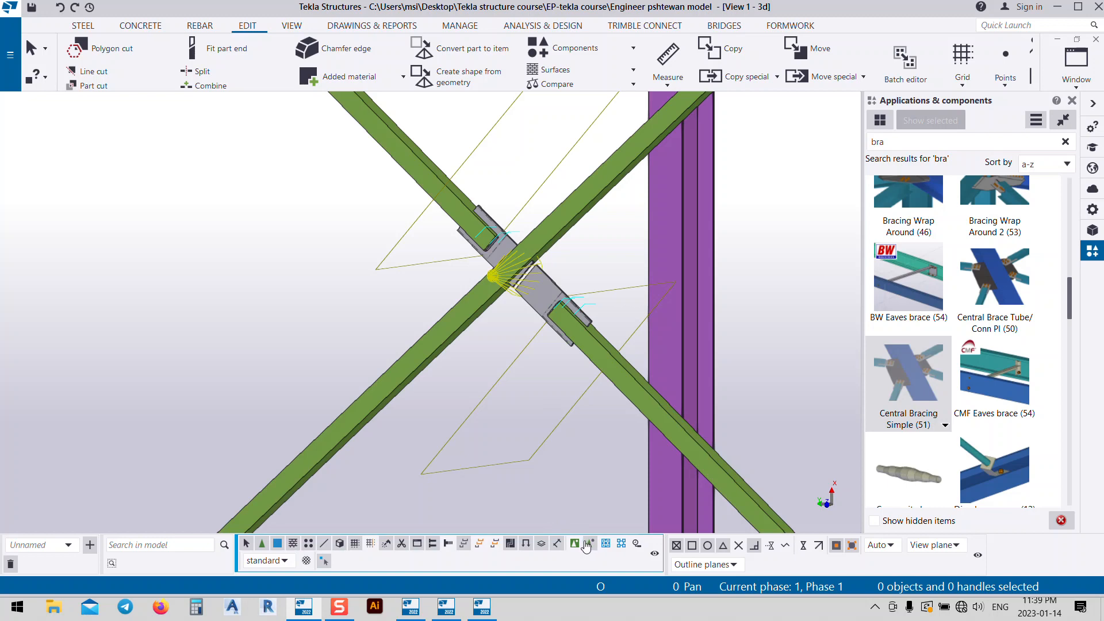
left_click(587, 546)
left_click(528, 278)
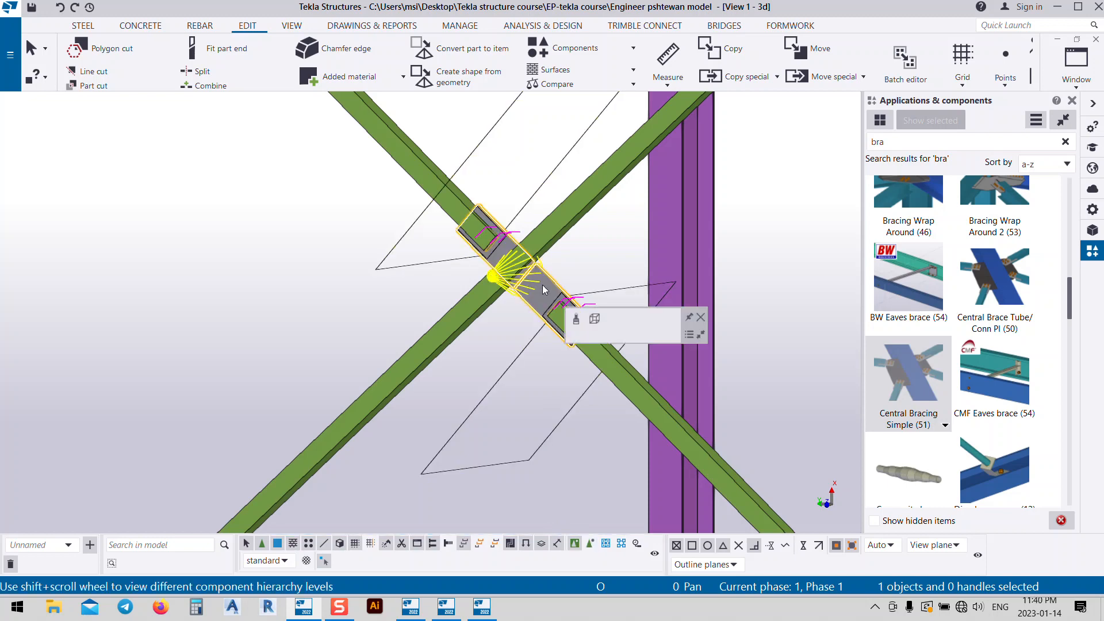
key("Delete")
- Try a Central Bracing Simple (51) connection at the crossing, with the continuous brace as main part and both split halves as secondaries
scroll(542, 284, "down", 1)
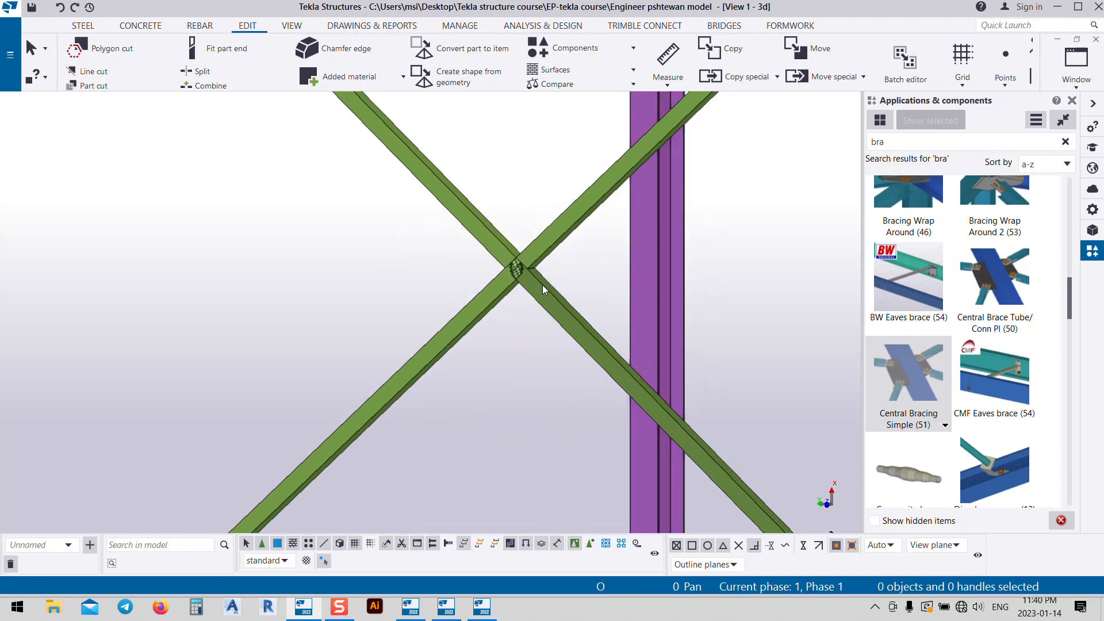
left_click(923, 378)
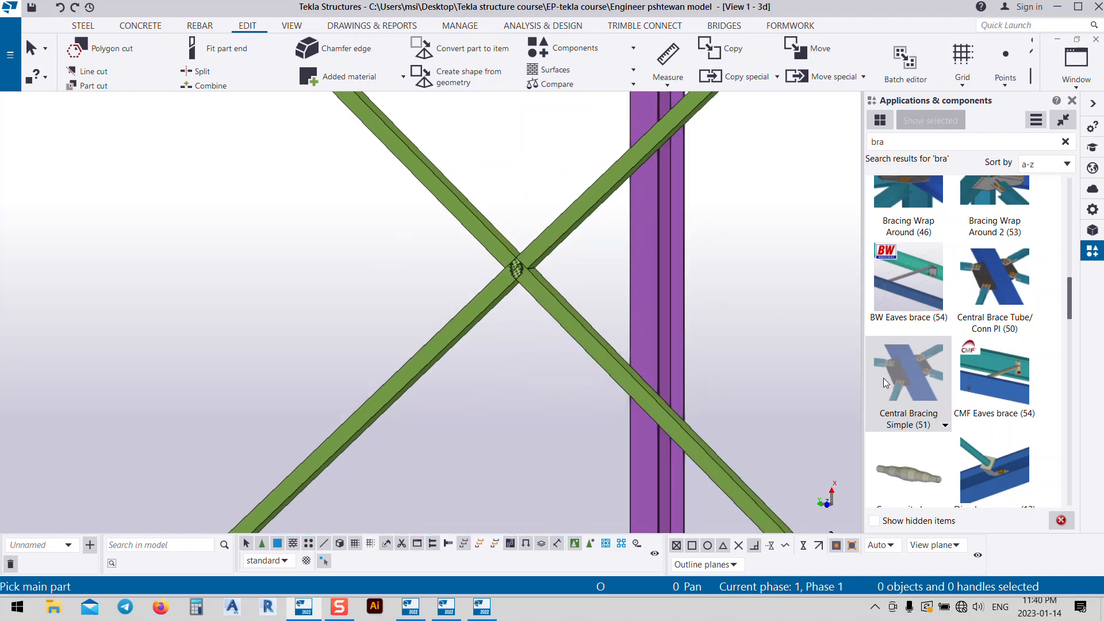
left_click(489, 302)
left_click(575, 311)
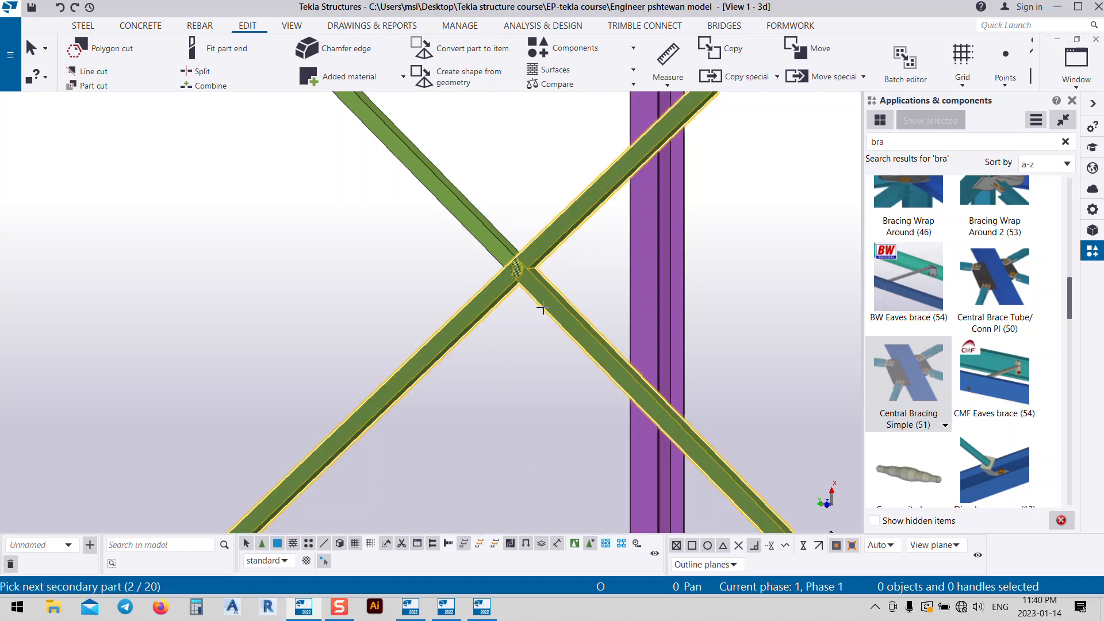
left_click(462, 212)
middle_click(413, 246)
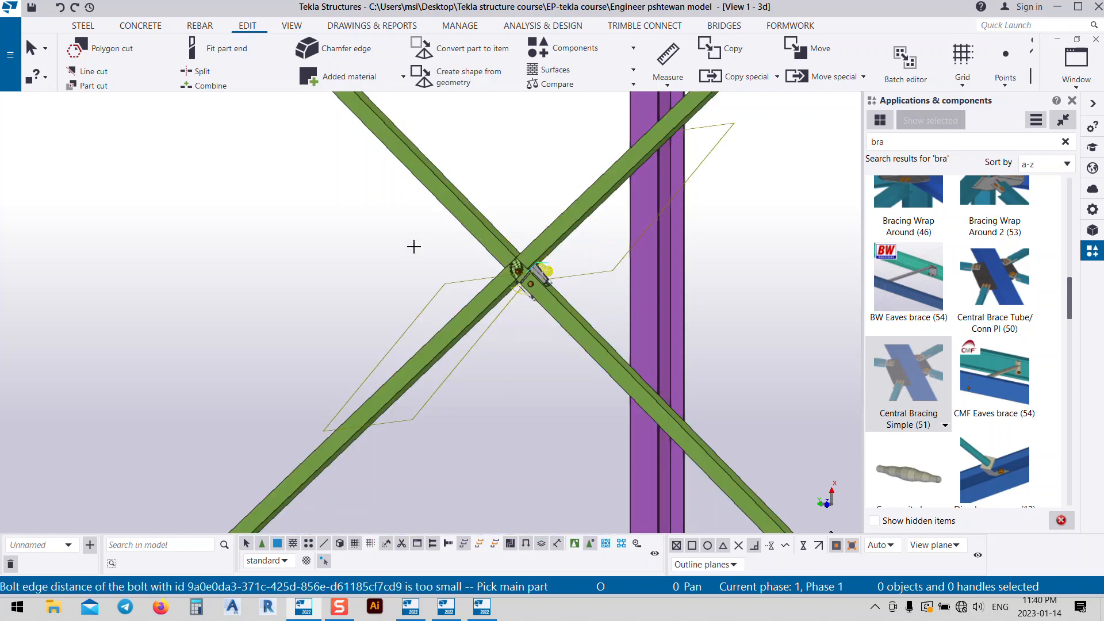
scroll(517, 262, "up", 5)
right_click(672, 295)
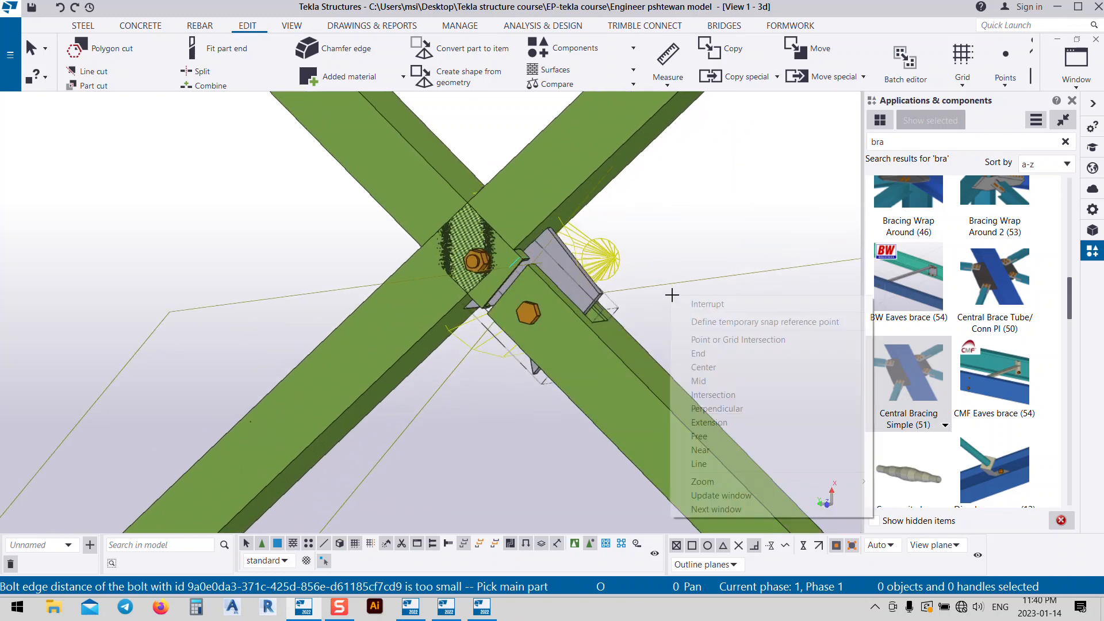
left_click(716, 308)
- Delete the distorted PL10 gusset plate of the Central Bracing Simple connection at the crossing
left_click(573, 275)
right_click(682, 206)
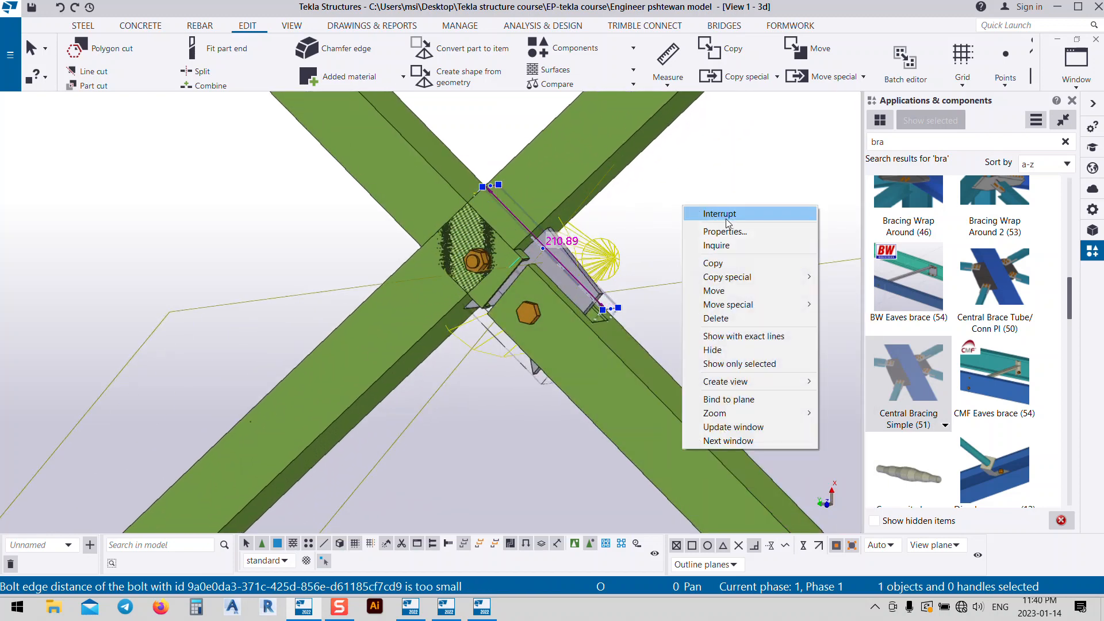
left_click(725, 219)
scroll(575, 275, "up", 2)
left_click(557, 230)
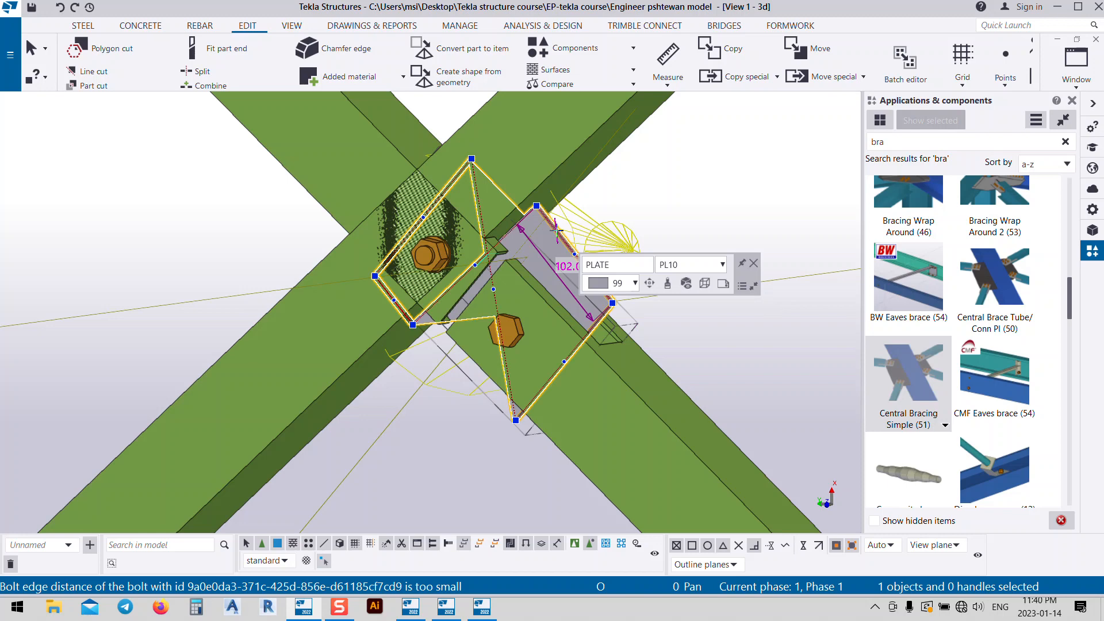
key("Delete")
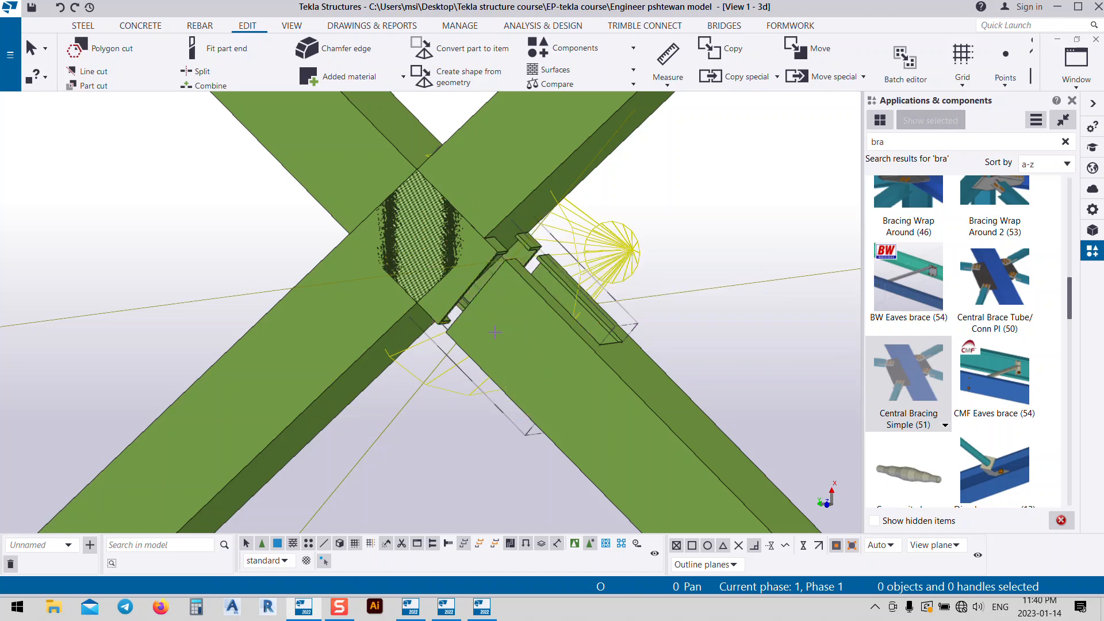
- Look through the full list of brace components for another connection type that could join the tubes at the crossing
scroll(1007, 426, "down", 6)
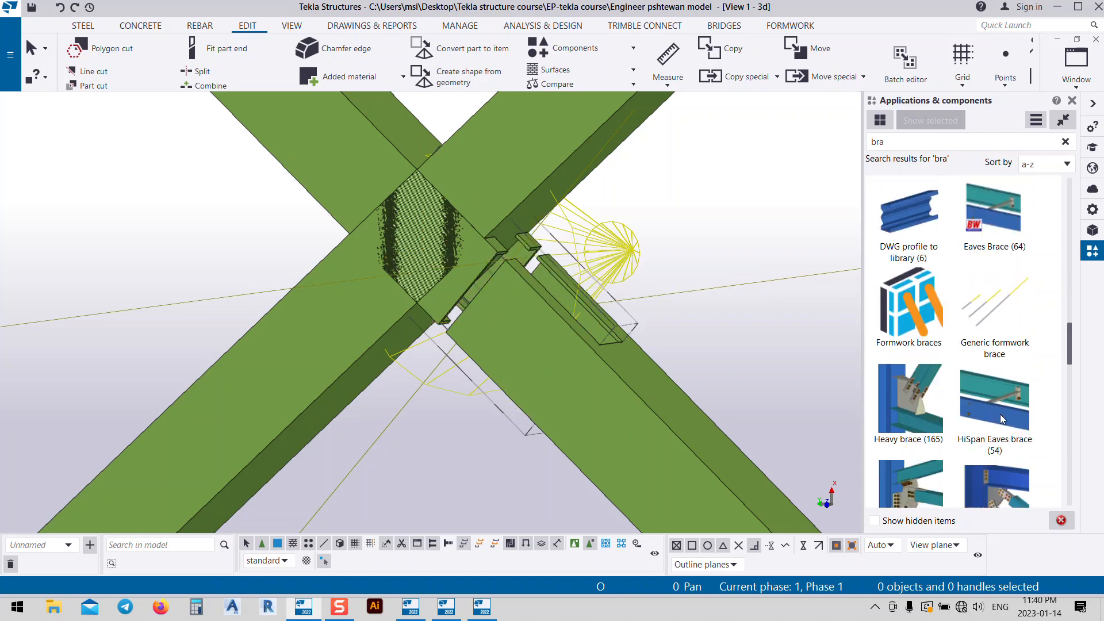
scroll(1001, 419, "down", 2)
scroll(1001, 419, "down", 3)
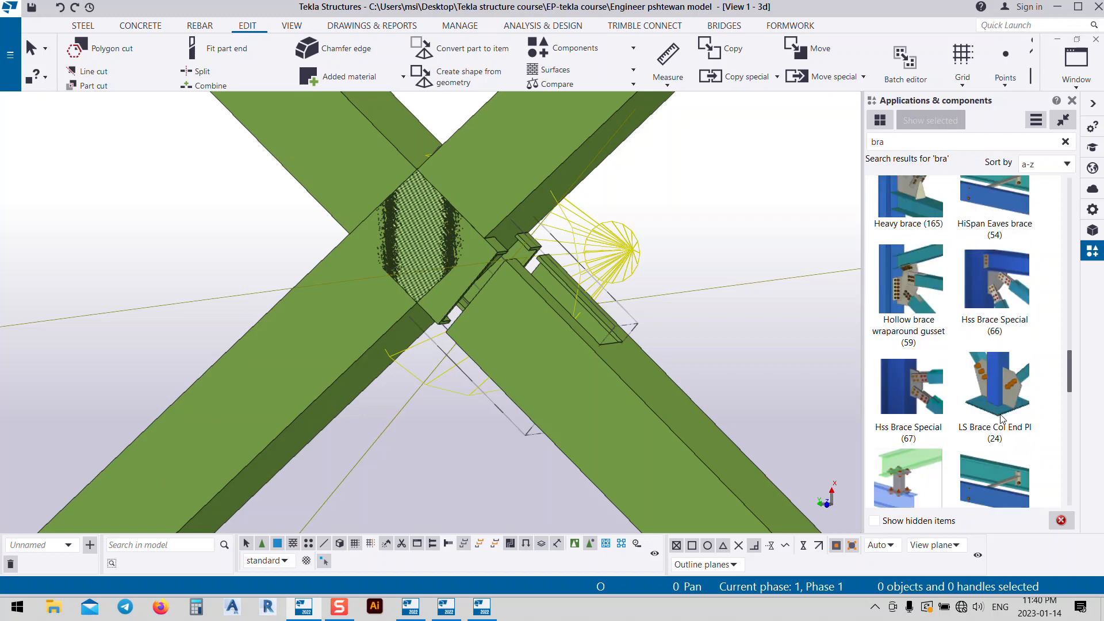
scroll(1000, 417, "down", 4)
scroll(1000, 418, "down", 1)
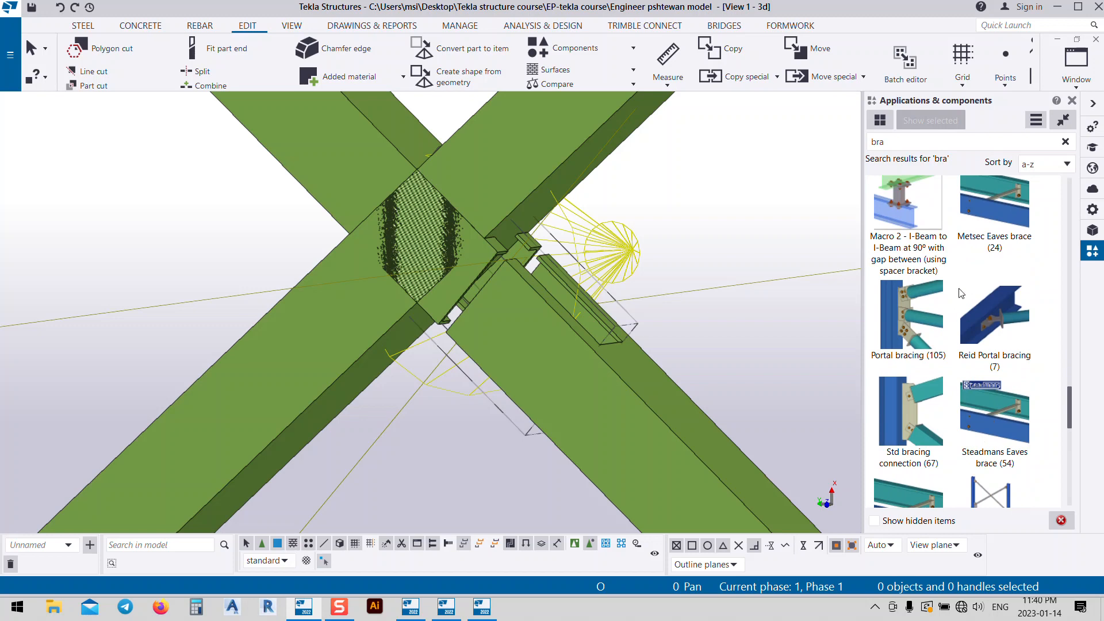
scroll(959, 294, "down", 4)
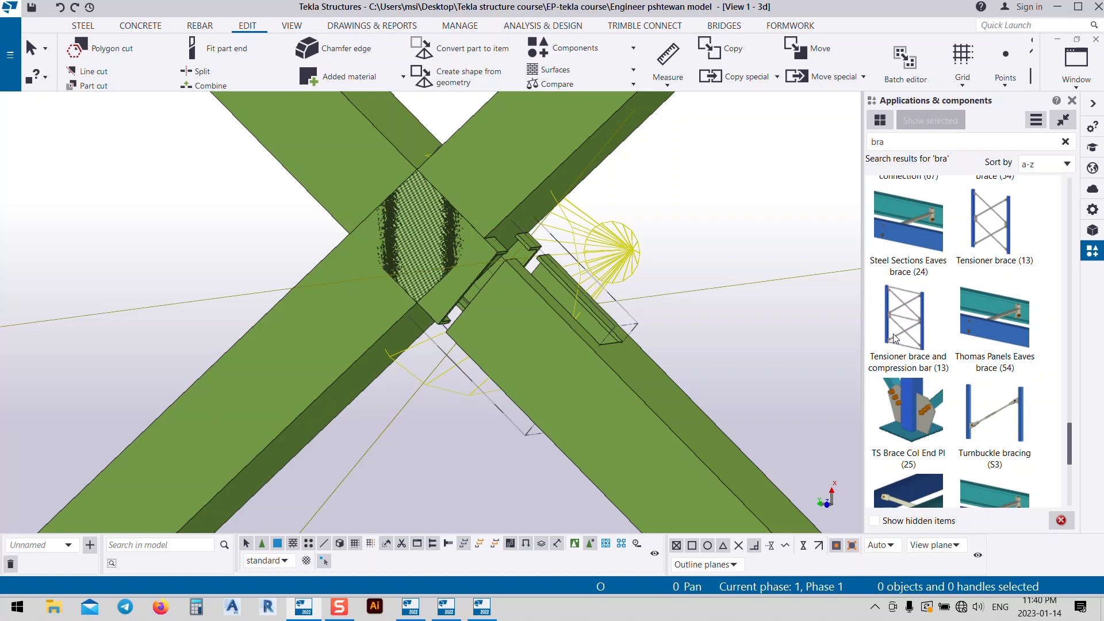
scroll(950, 371, "down", 1)
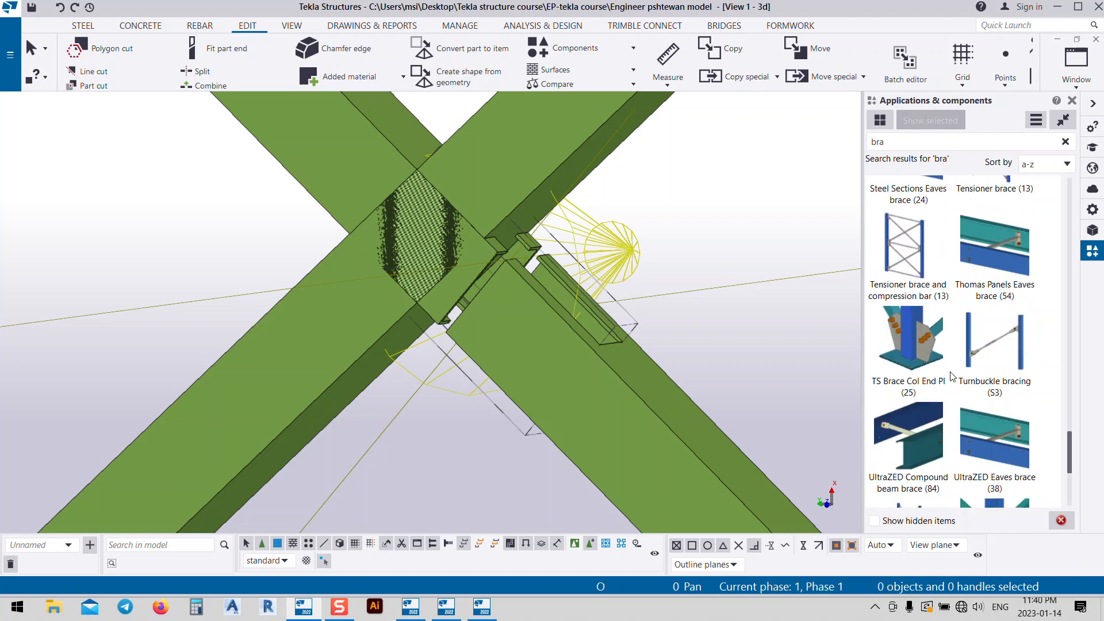
scroll(983, 362, "down", 4)
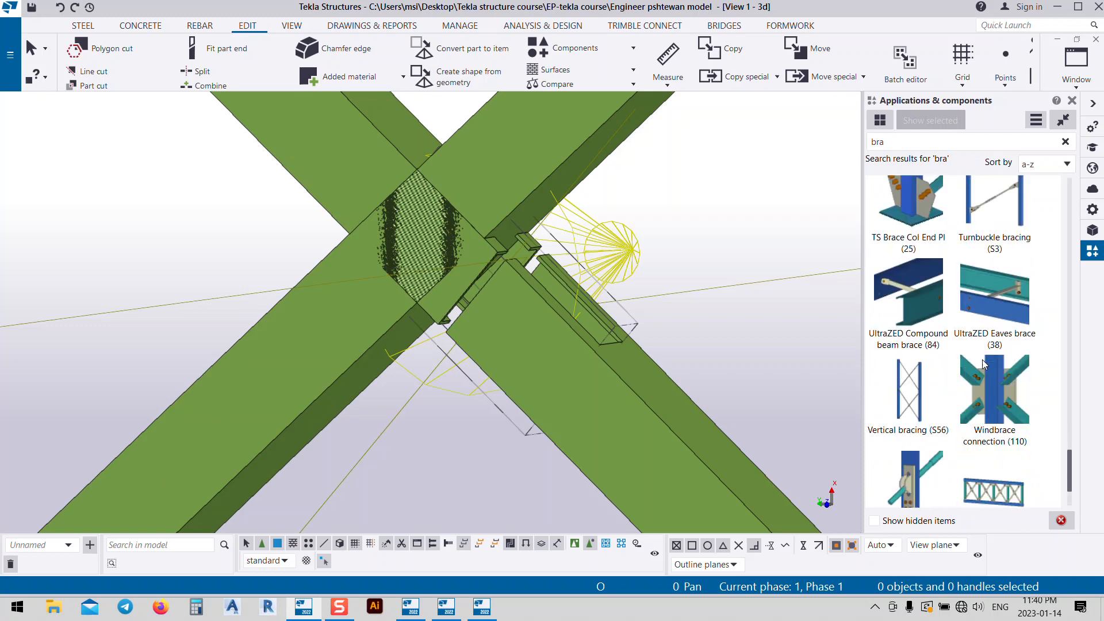
scroll(983, 363, "up", 15)
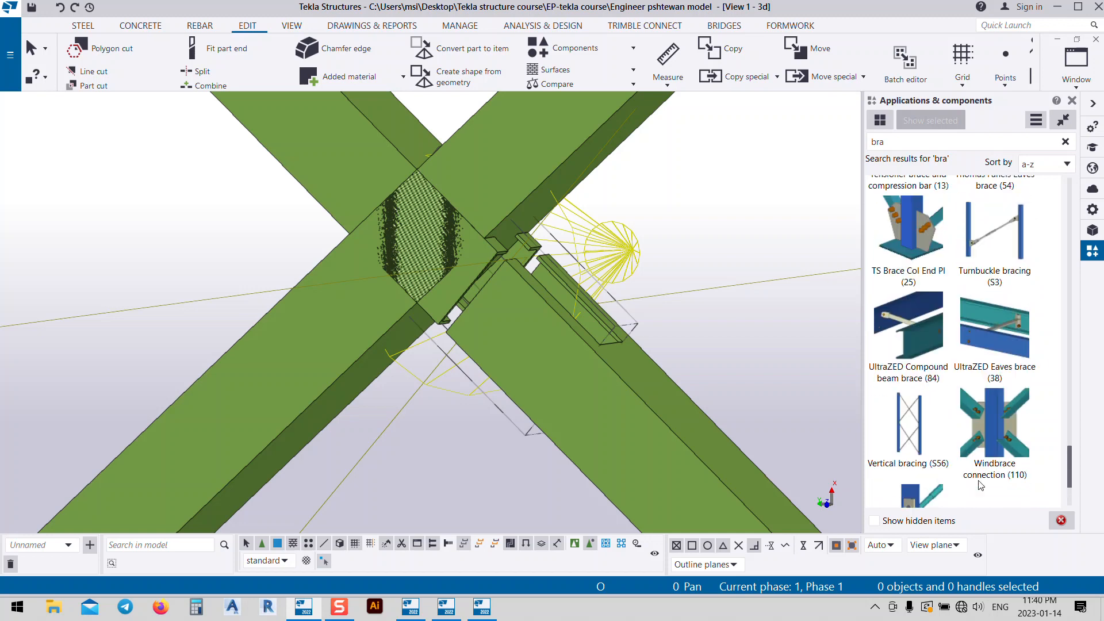
scroll(973, 472, "up", 6)
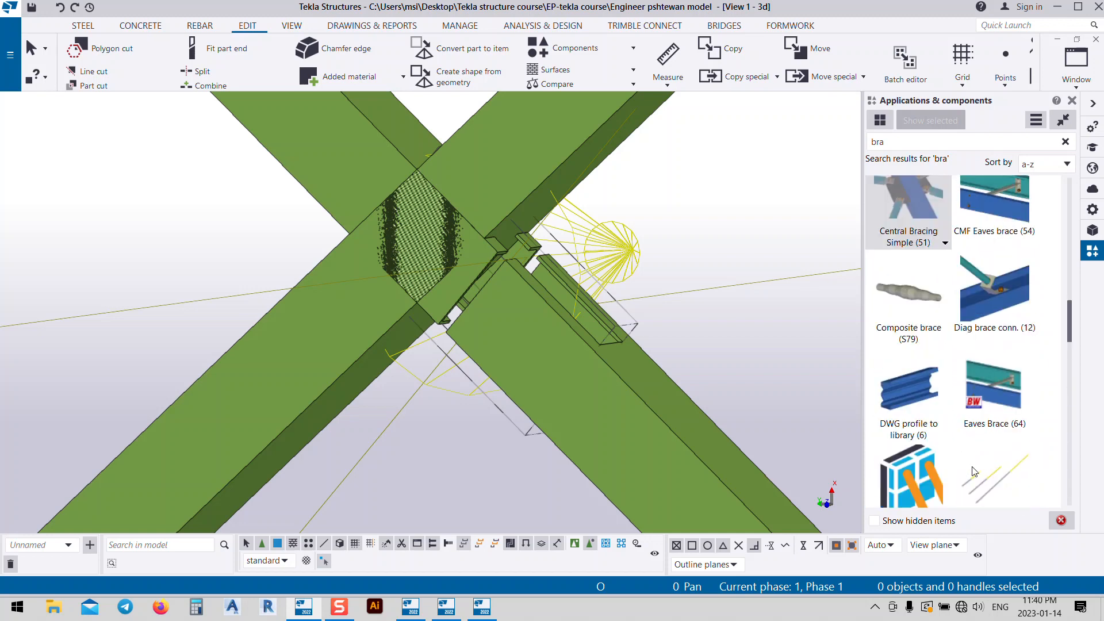
scroll(974, 473, "up", 8)
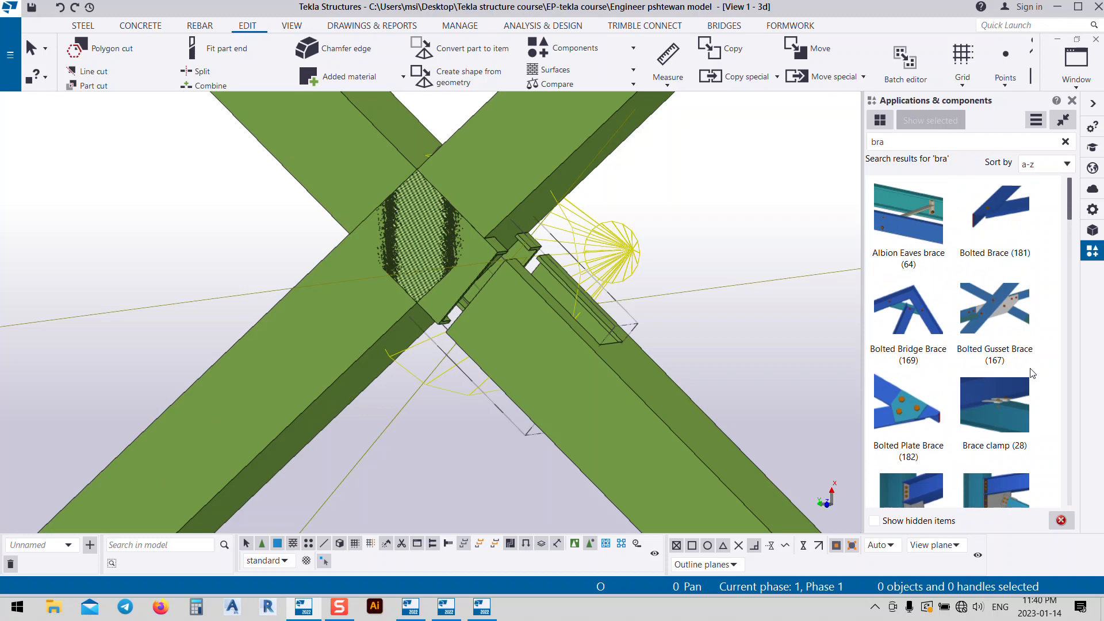
- Delete the remaining Central Bracing Simple component from the brace crossing
left_click(632, 236)
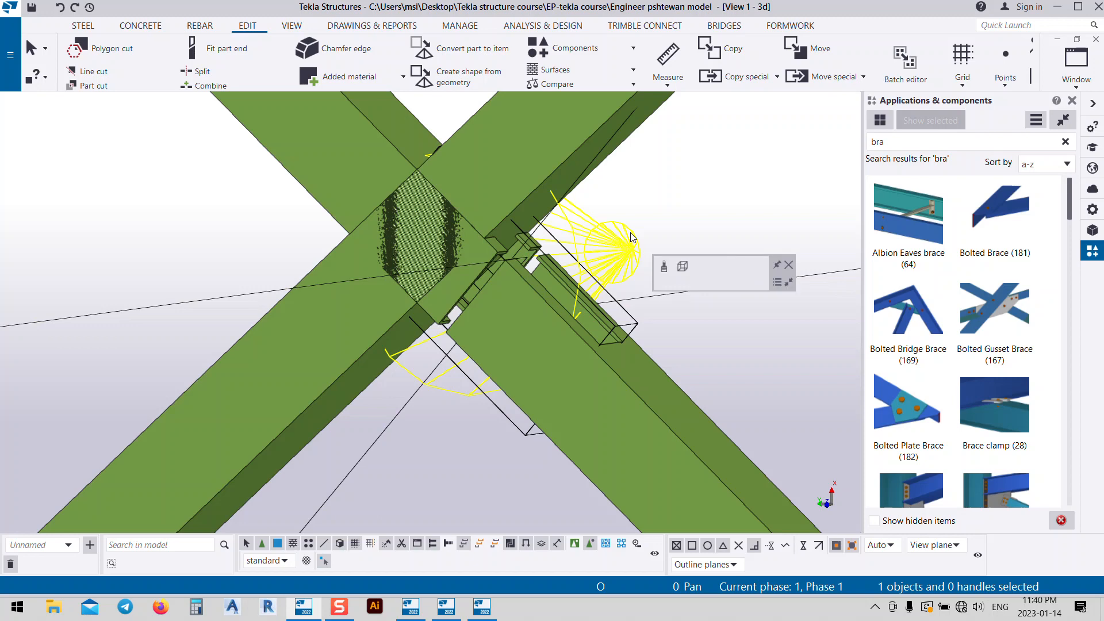
key("Delete")
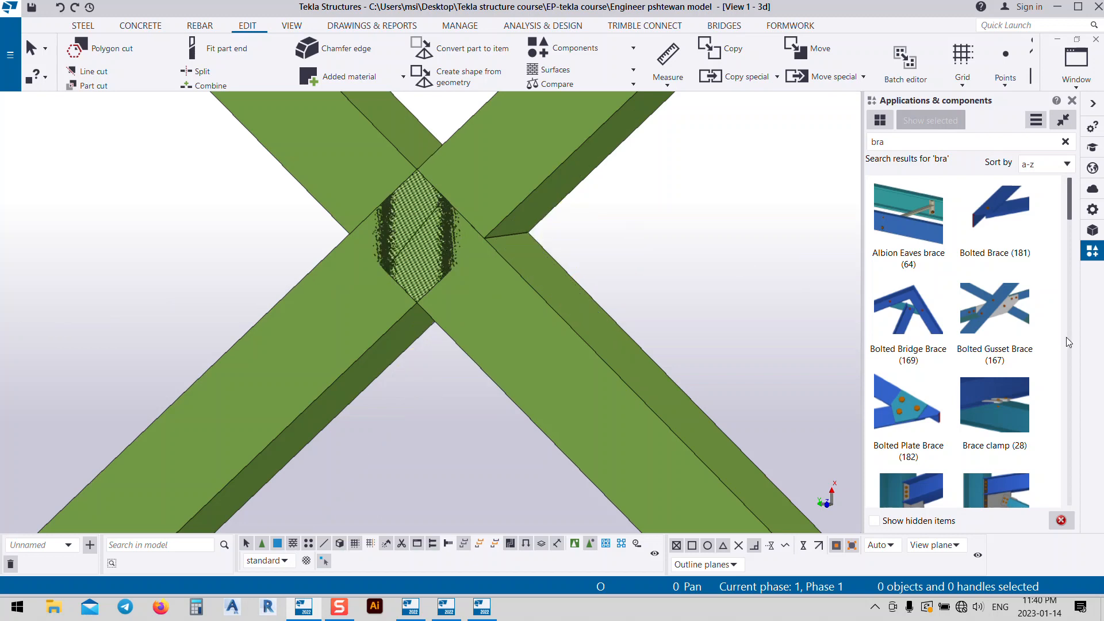
scroll(972, 372, "down", 2)
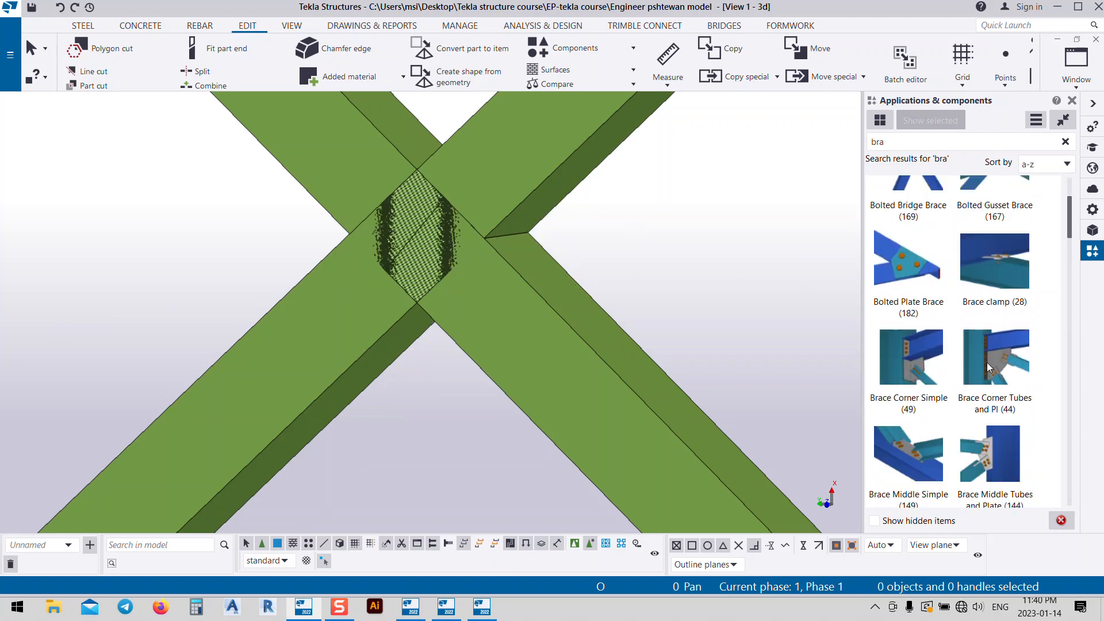
- Browse the remaining brace components, and check which connection type joins the brace to the base of column A-2
scroll(987, 362, "down", 2)
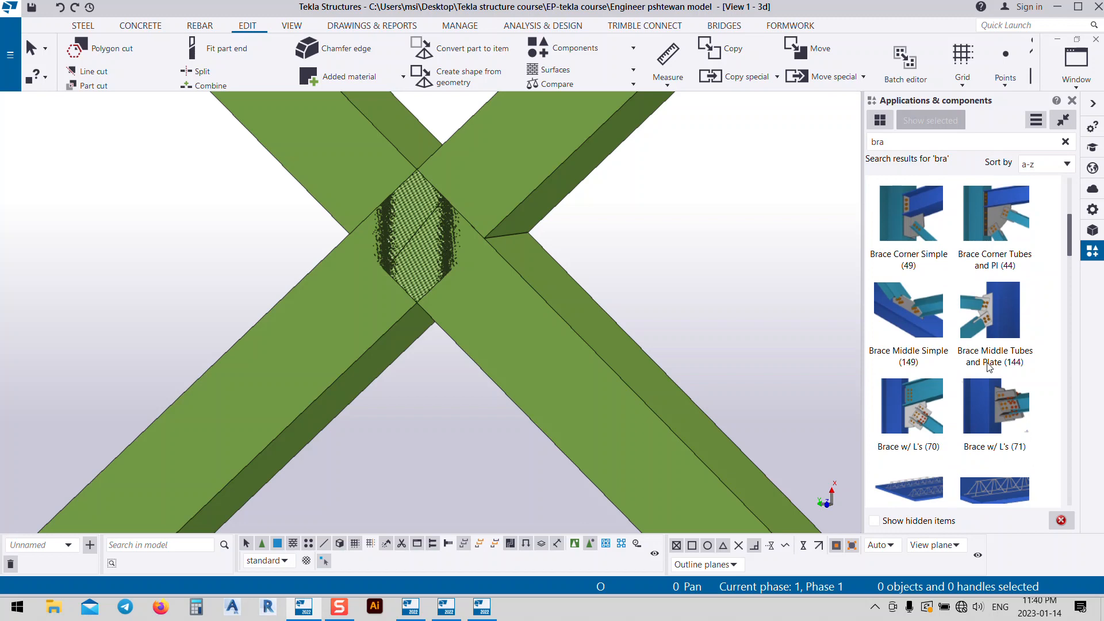
scroll(989, 367, "down", 1)
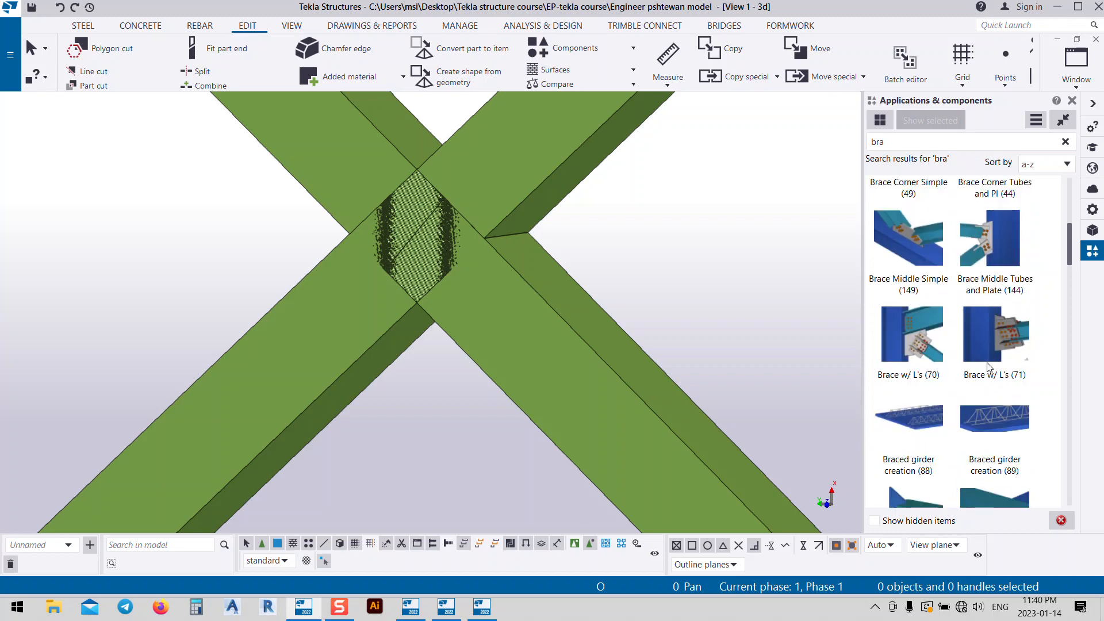
scroll(988, 368, "down", 3)
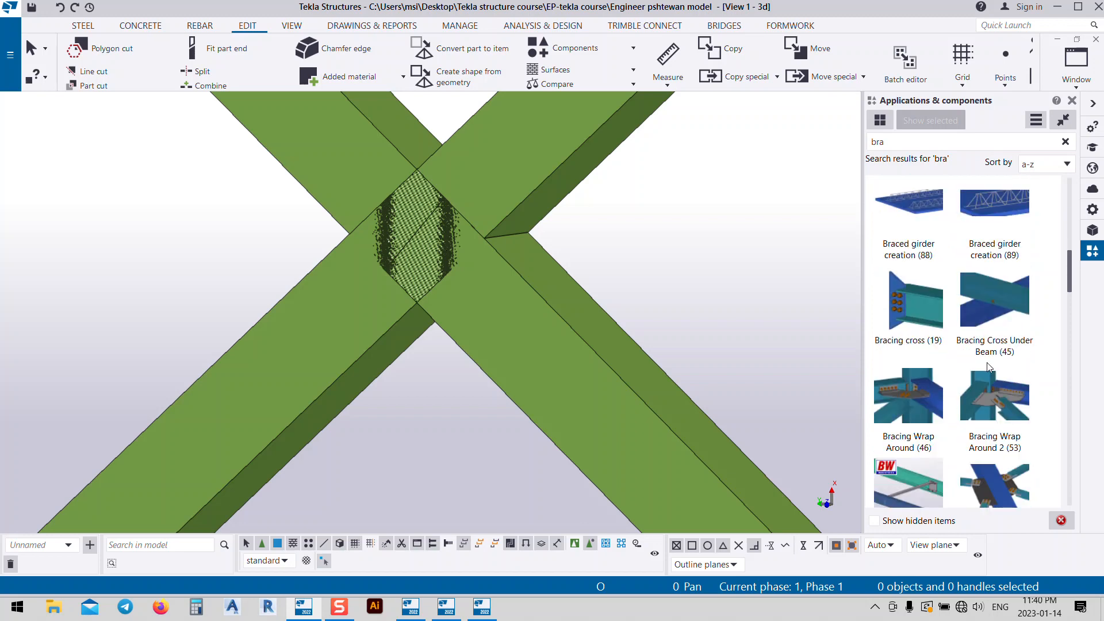
scroll(988, 367, "down", 2)
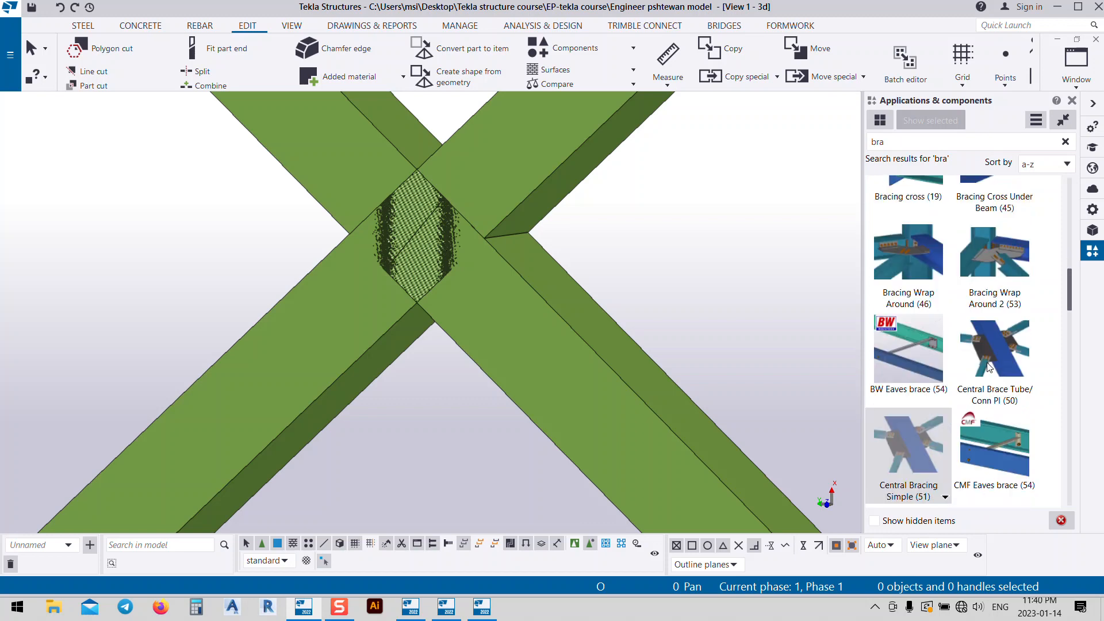
scroll(939, 325, "down", 4)
scroll(520, 274, "down", 6)
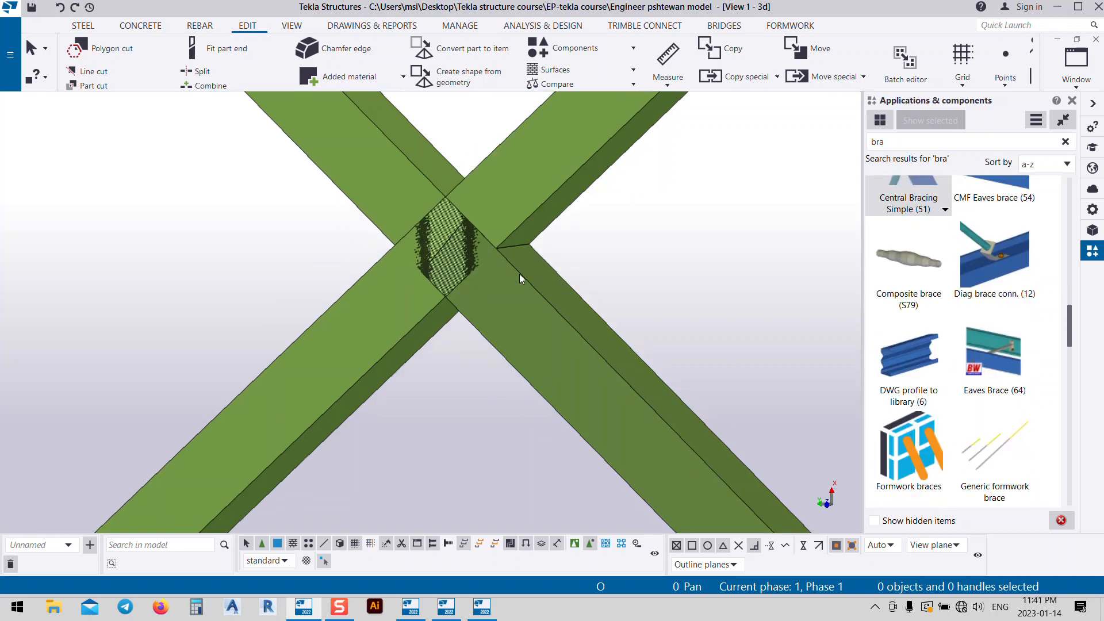
scroll(1064, 278, "down", 4)
scroll(570, 316, "down", 4)
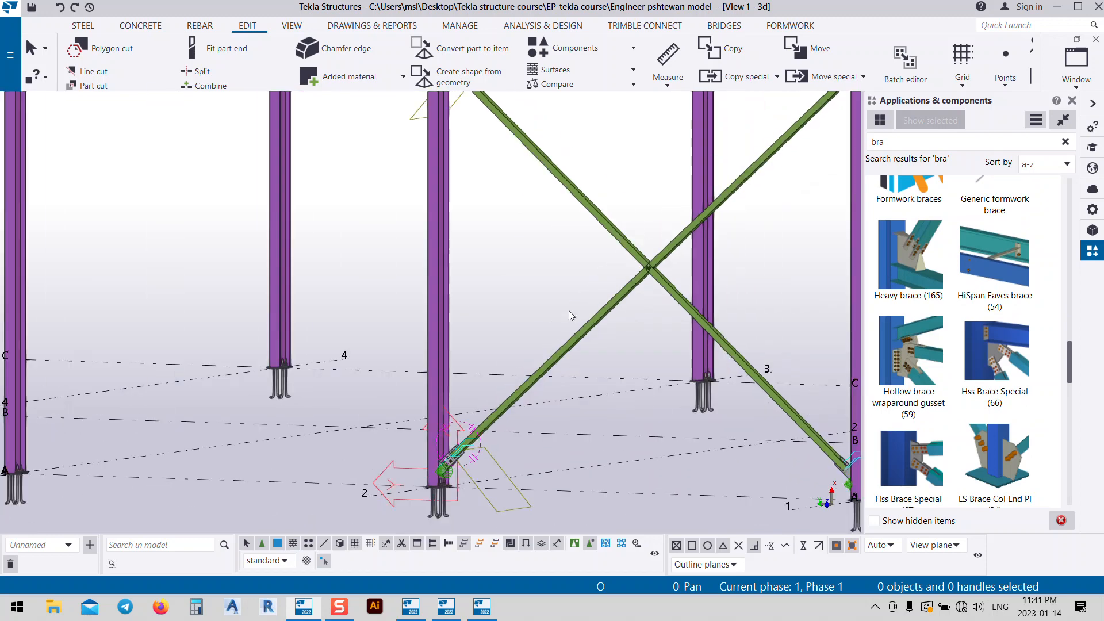
scroll(426, 492, "up", 6)
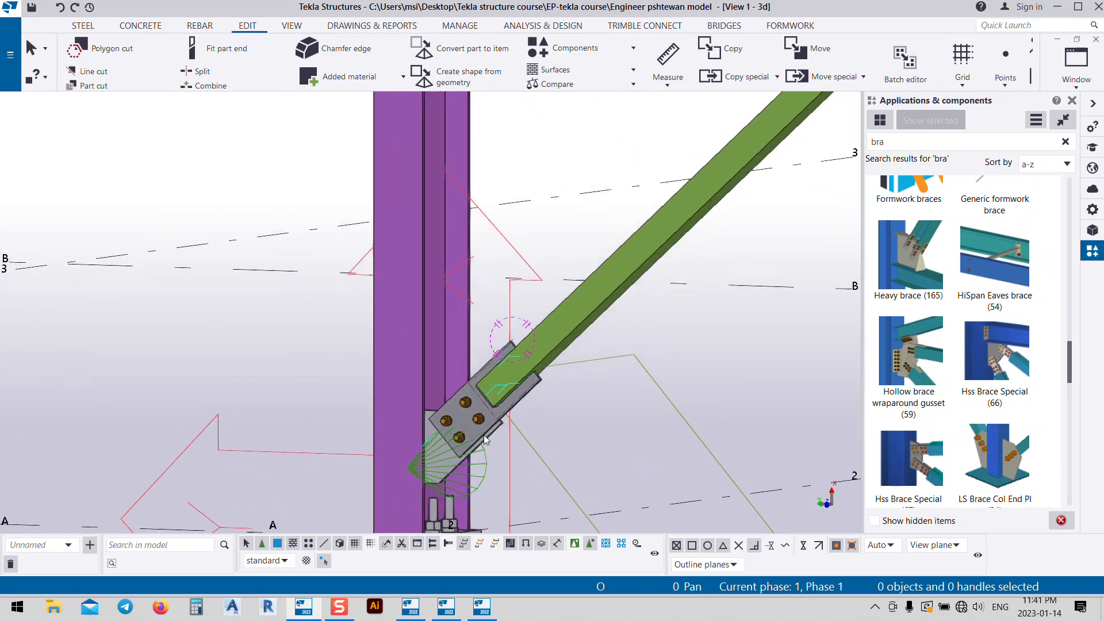
left_click(484, 434)
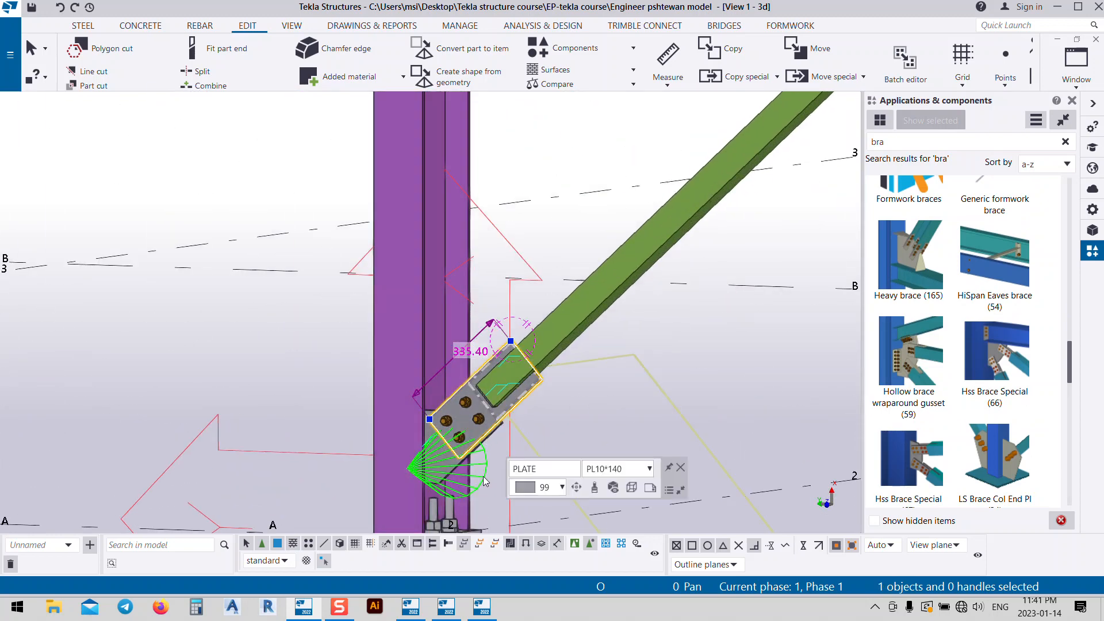
double_click(483, 476)
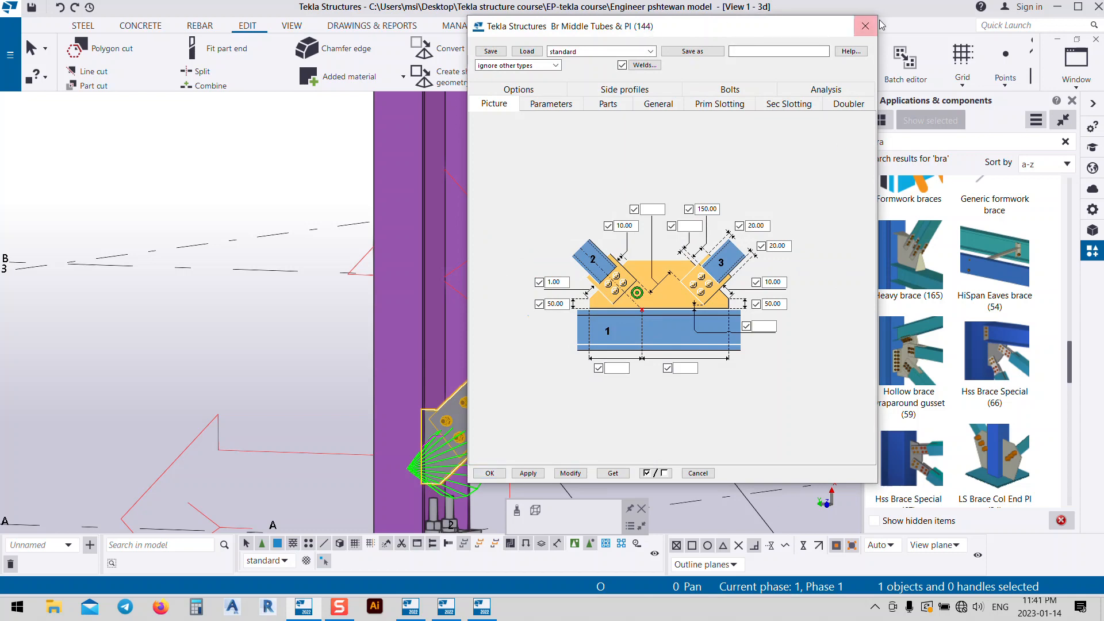
left_click(863, 27)
- Search the components for 144 and join the lower split brace half to the continuous brace with Brace Middle Tubes and Plate (144)
double_click(910, 148)
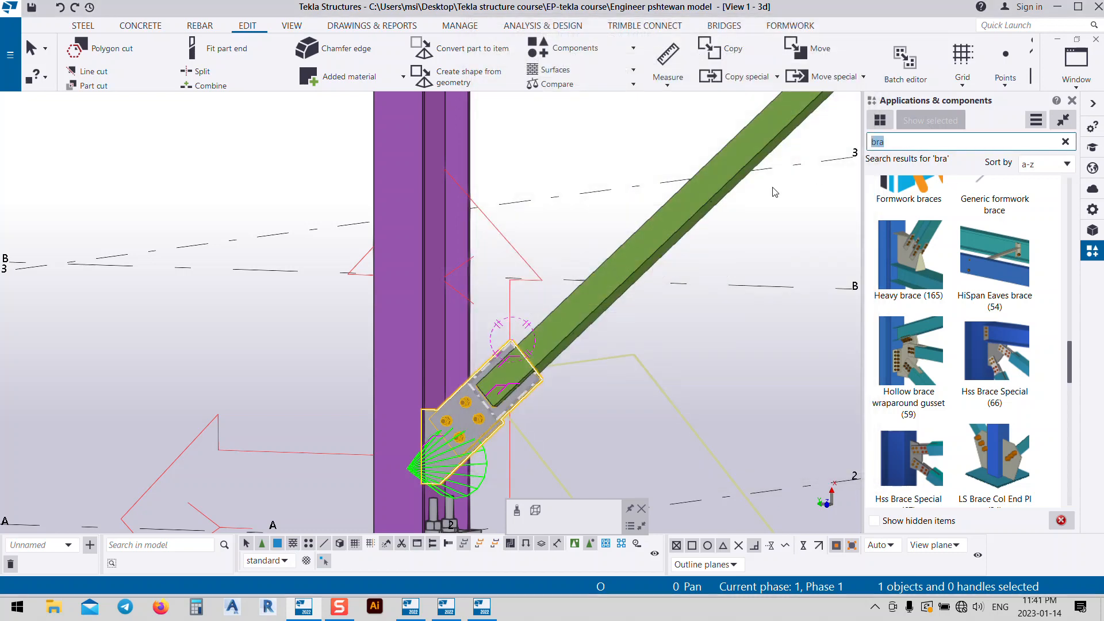
type("144")
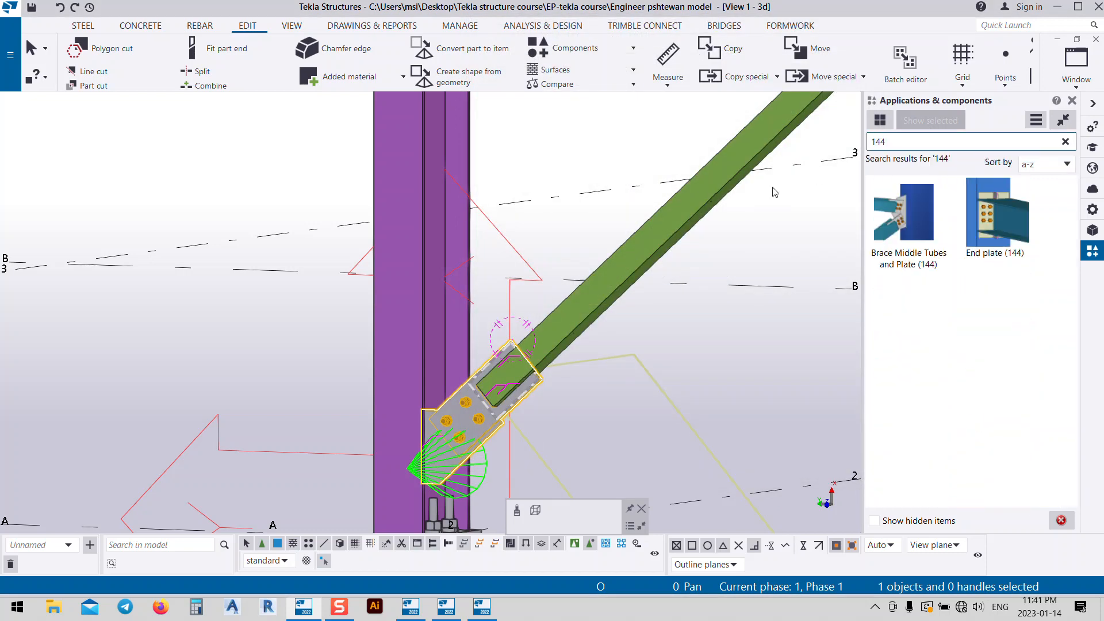
left_click(911, 212)
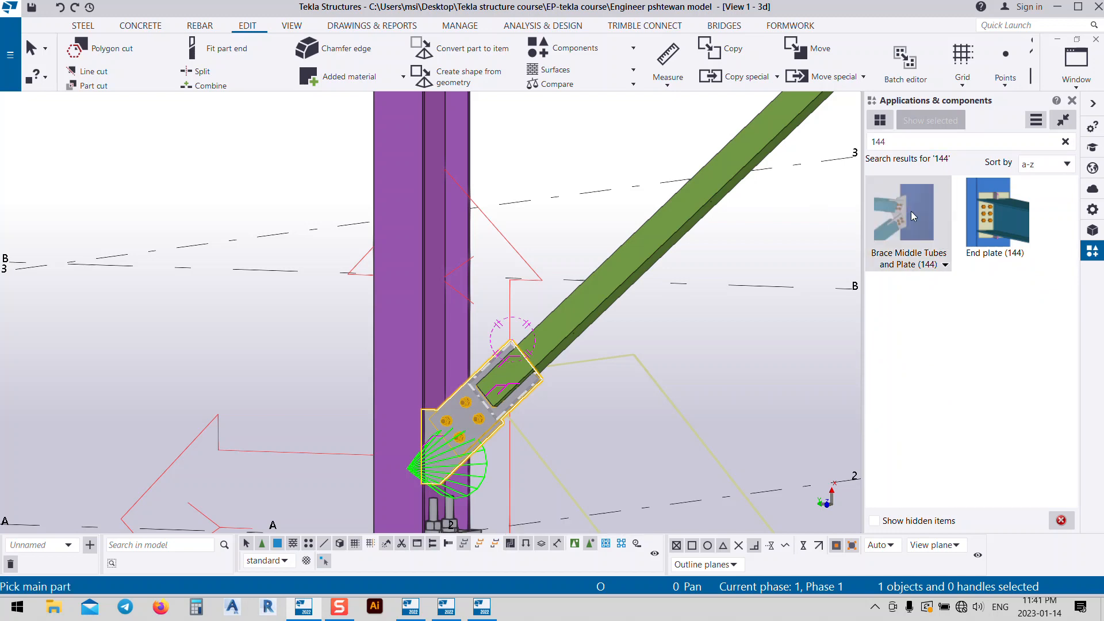
scroll(466, 373, "down", 3)
scroll(466, 372, "down", 3)
scroll(557, 320, "up", 3)
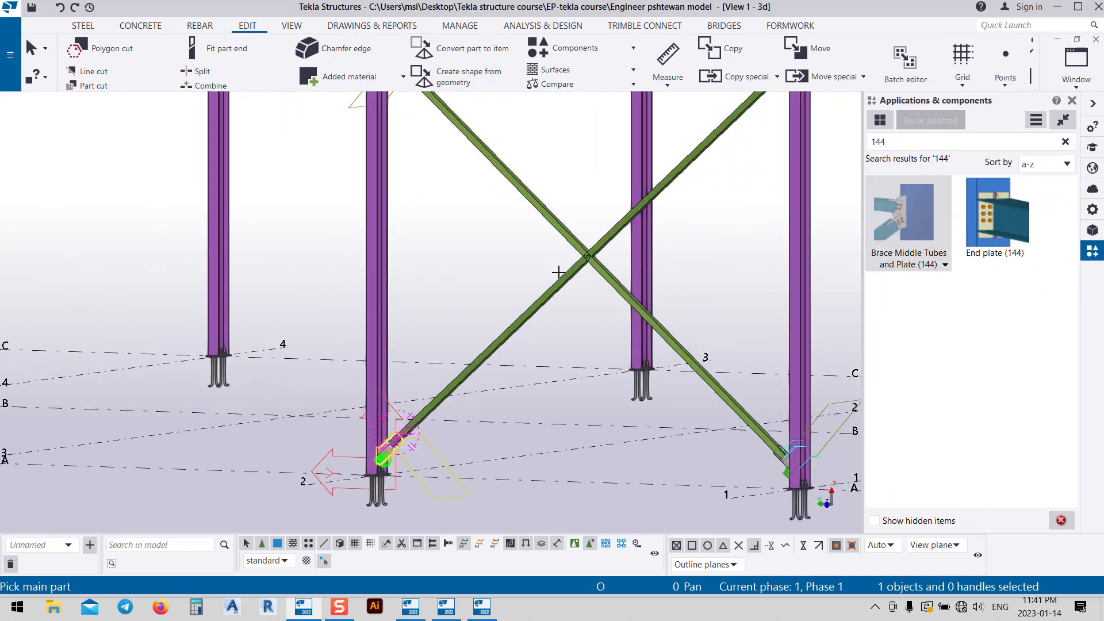
left_click(583, 279)
left_click(601, 270)
middle_click(581, 282)
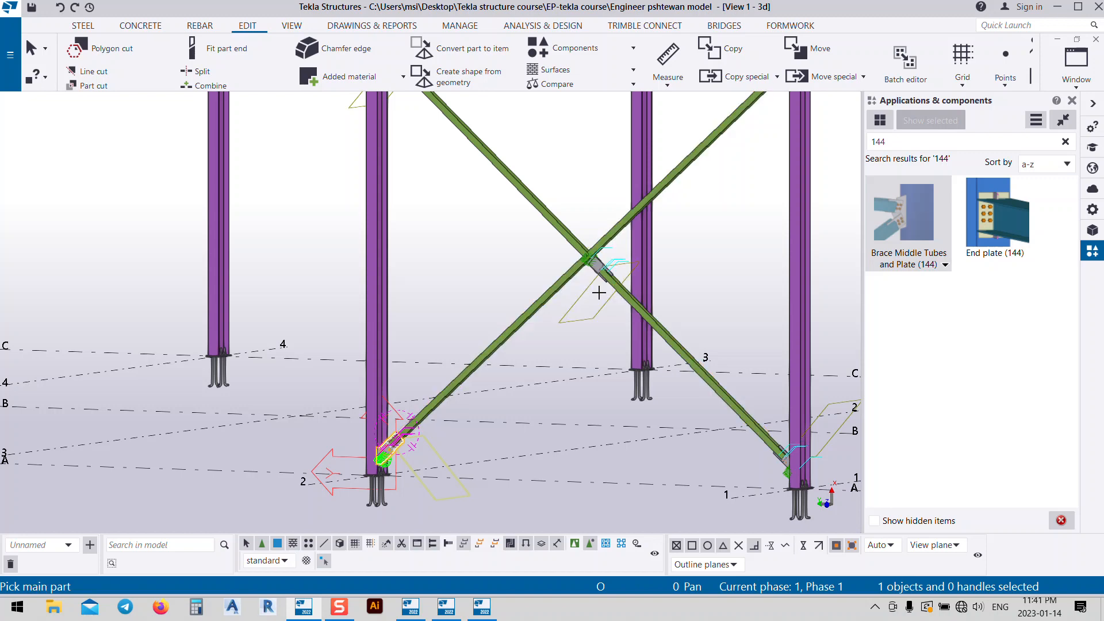
- Add a second Brace Middle Tubes and Plate (144) connection between the continuous brace and the upper split half, then end the command
left_click(576, 277)
left_click(569, 243)
middle_click(526, 254)
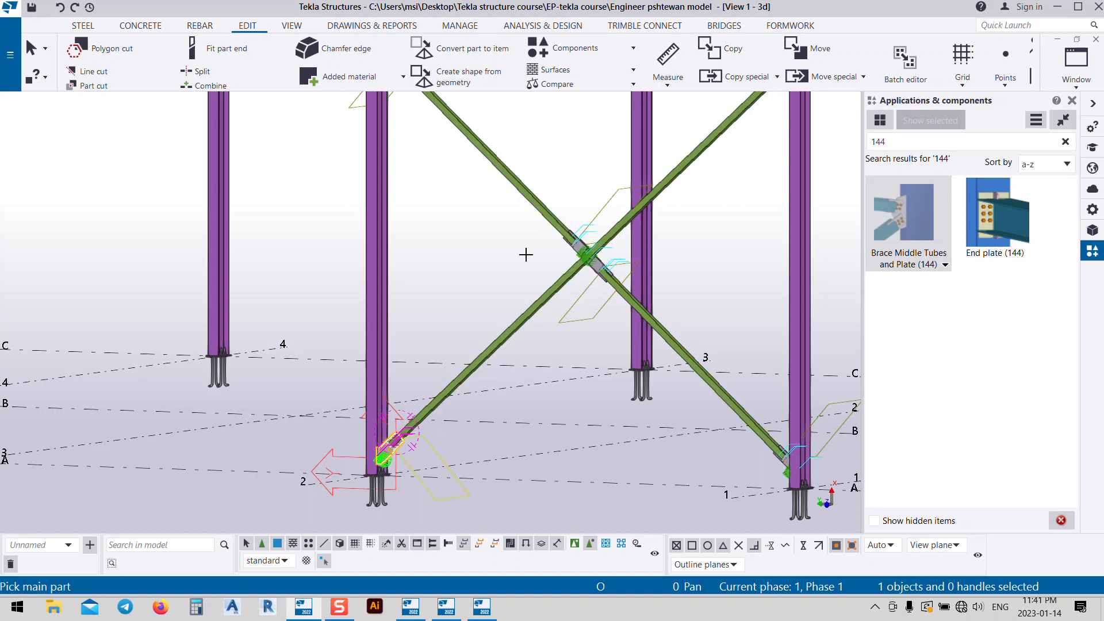
scroll(566, 248, "up", 5)
right_click(645, 173)
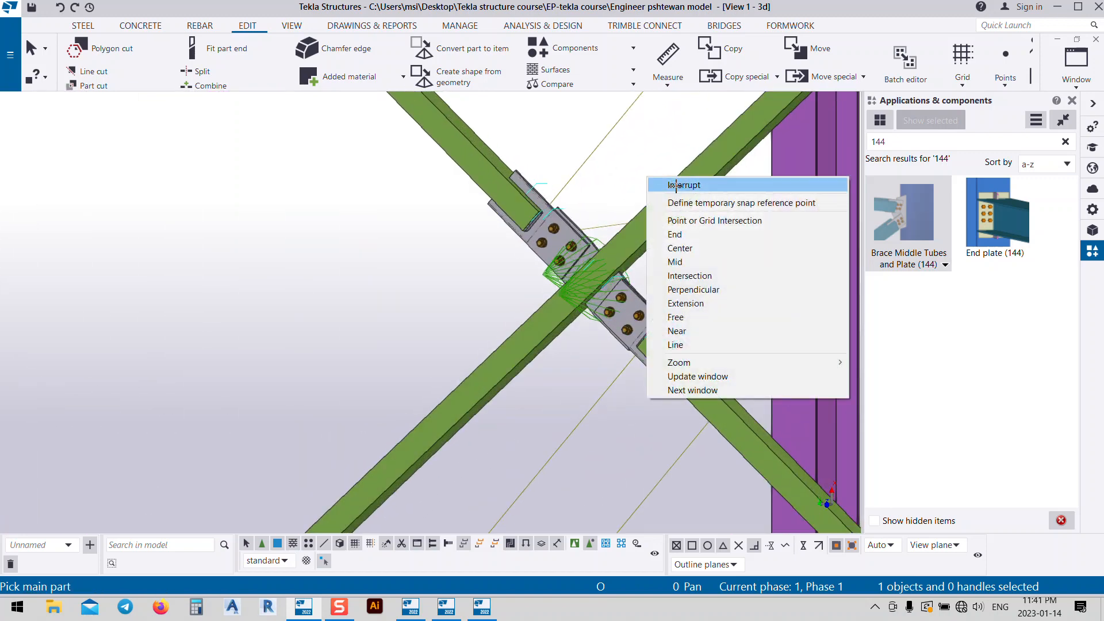
left_click(658, 180)
scroll(622, 275, "up", 8)
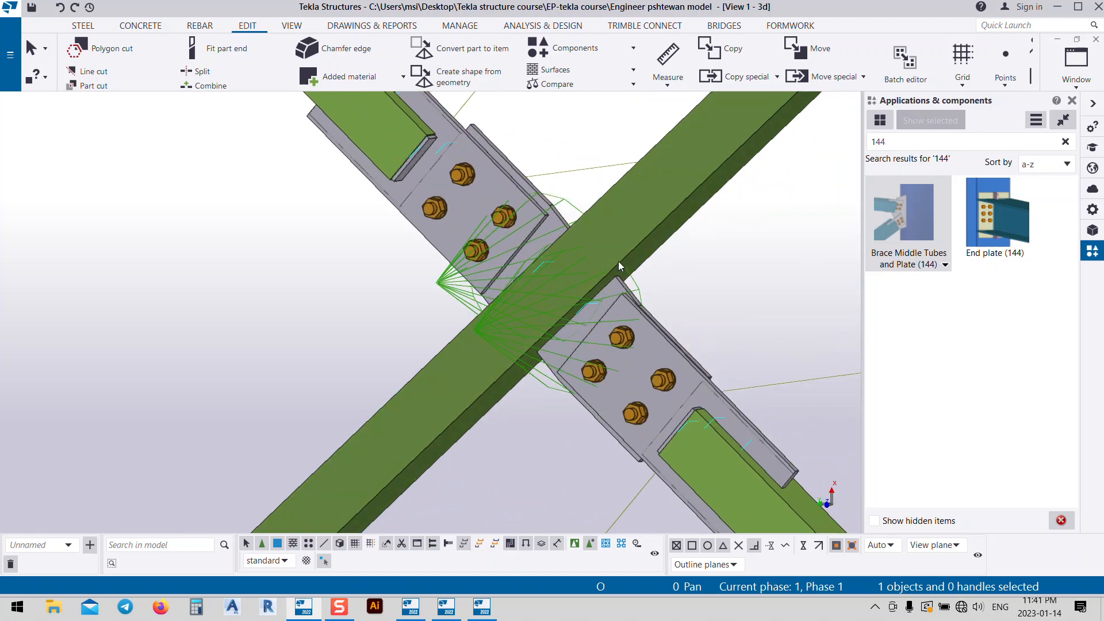
- Copy the three brace assemblies between columns A-1 and A-2 linearly from grid line A to C, one copy at dZ -20000
scroll(633, 185, "down", 7)
scroll(633, 185, "down", 8)
middle_click_drag(521, 322, 516, 402, "ctrl")
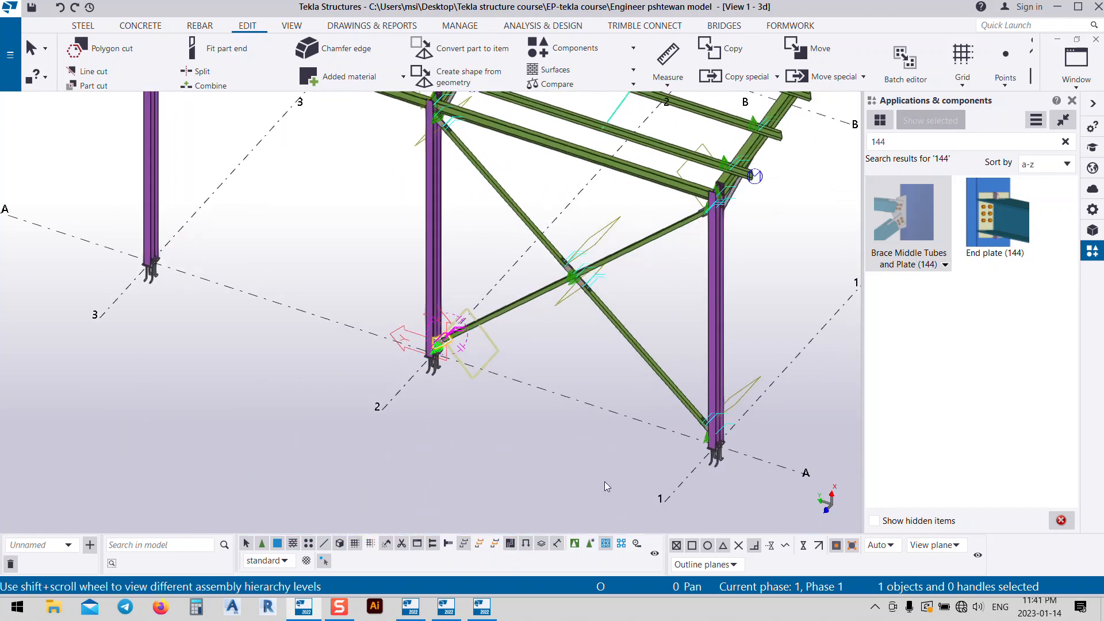
left_click(599, 312)
left_click(581, 275, "ctrl")
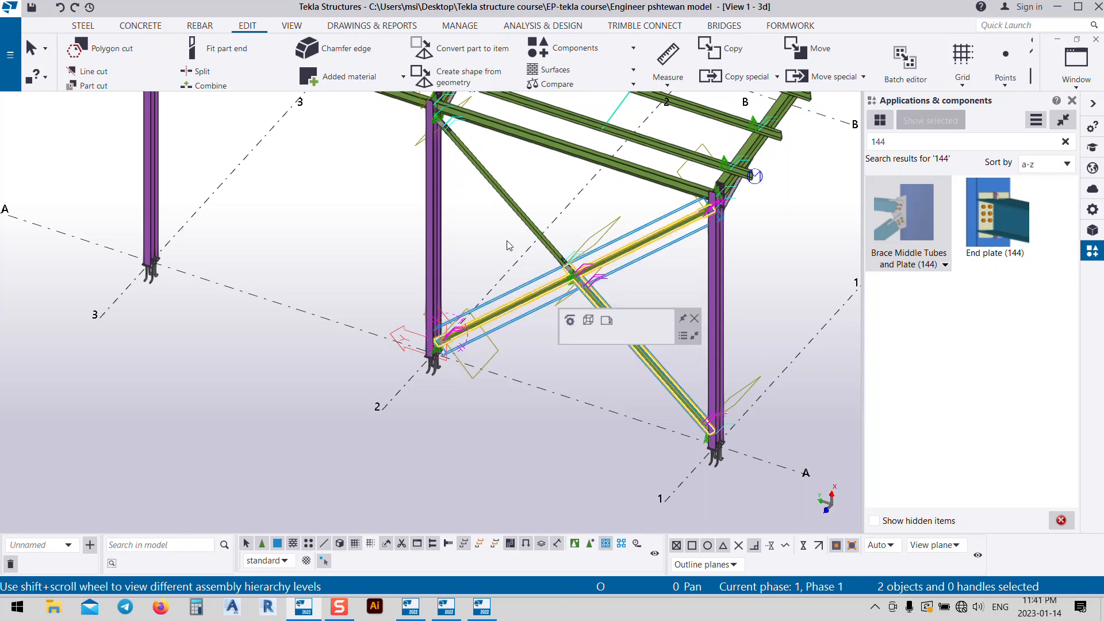
left_click(436, 297, "ctrl")
scroll(437, 298, "down", 5)
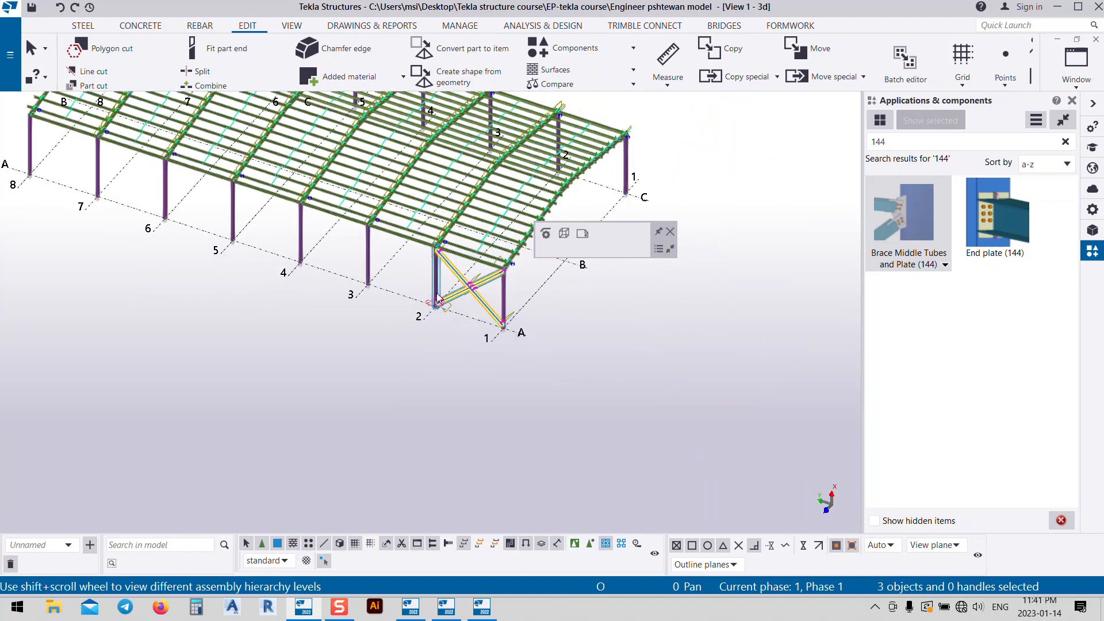
right_click(595, 374)
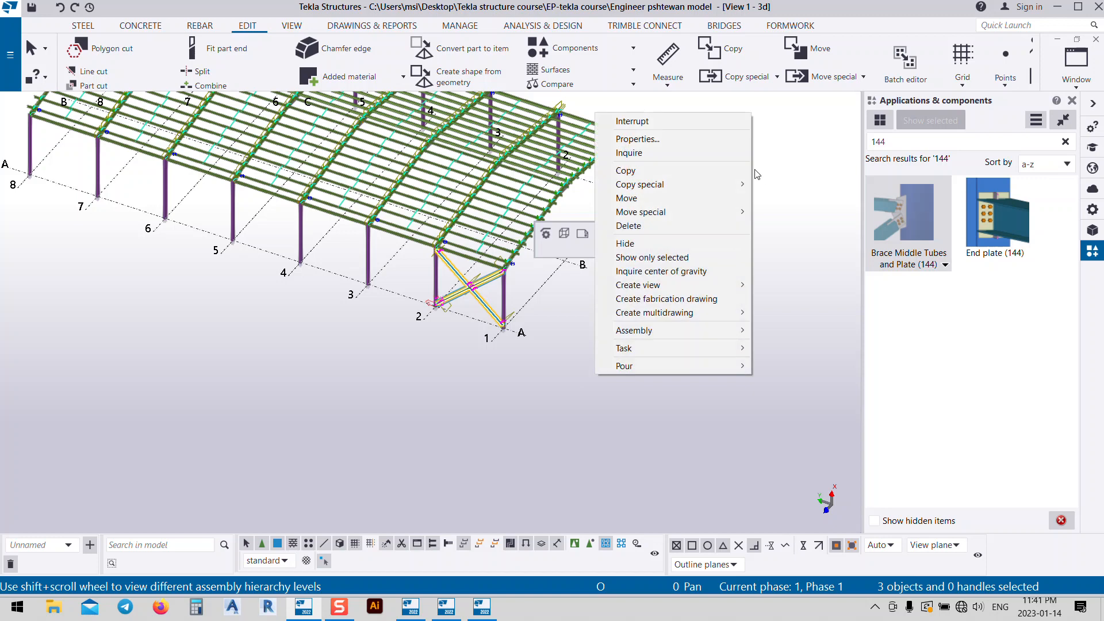
mouse_move(698, 183)
left_click(783, 184)
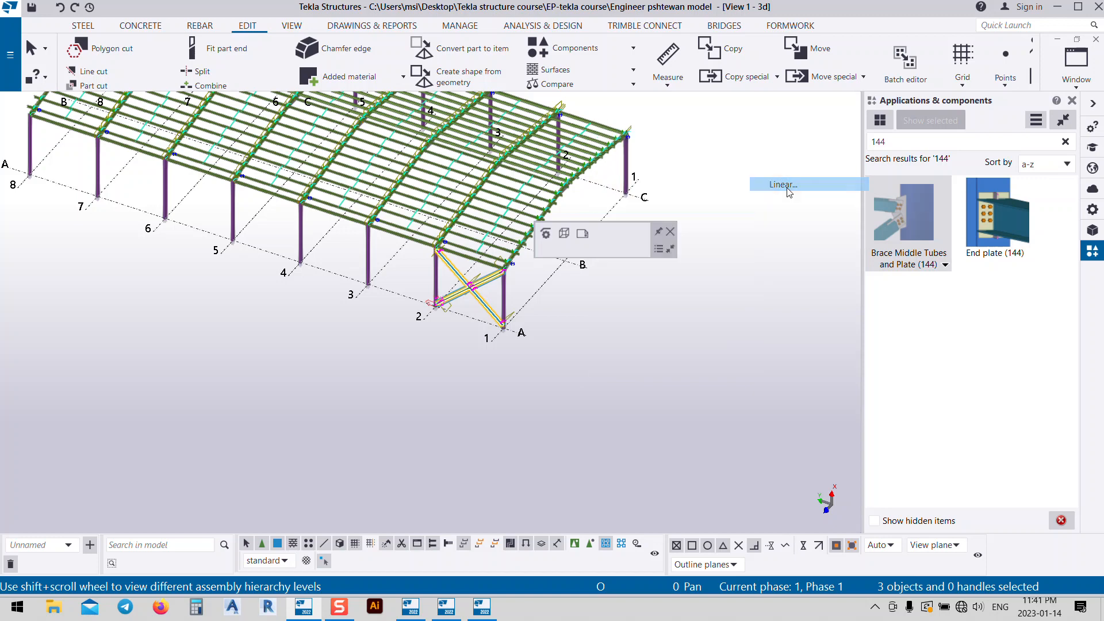
left_click(526, 332)
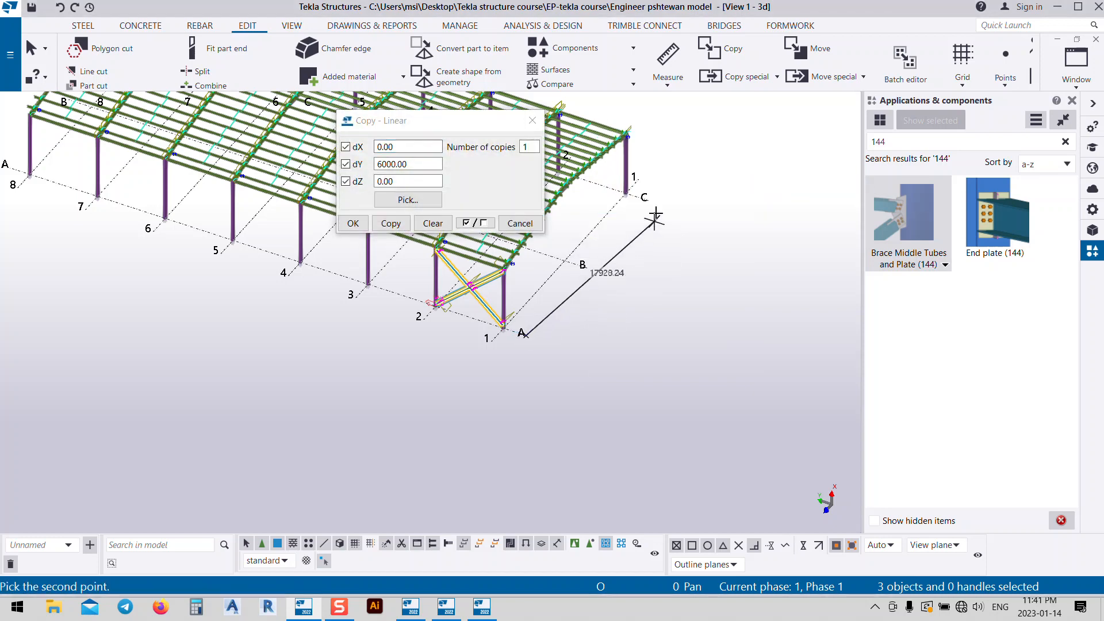
left_click(645, 198)
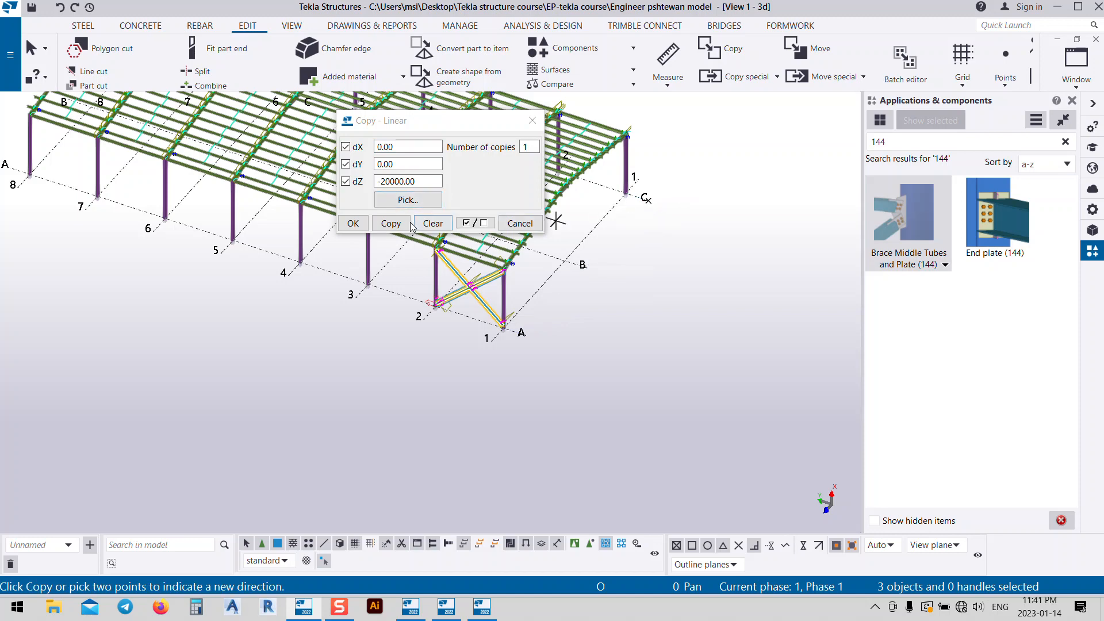
left_click(391, 223)
left_click(355, 225)
middle_click_drag(461, 352, 488, 418)
right_click(678, 350)
left_click(728, 361)
- Select the crossed bracing on both grid lines A and C and copy it linearly from grid 2 to 8, one copy at dY 36000
middle_click_drag(636, 315, 608, 320)
scroll(587, 312, "up", 5)
left_click_drag(615, 336, 556, 229)
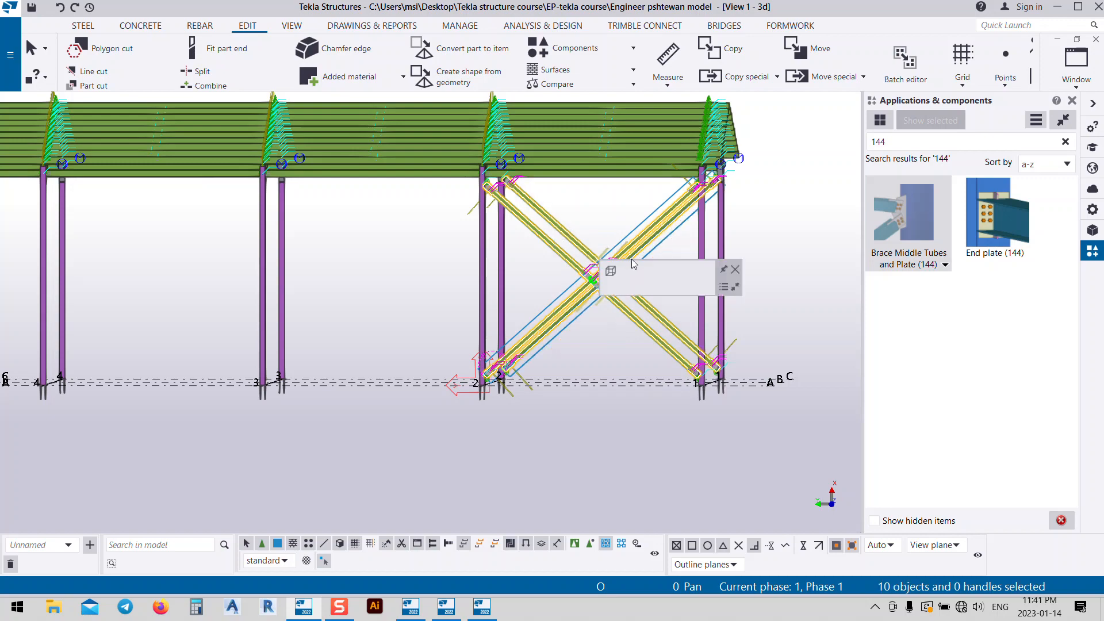
middle_click_drag(624, 235, 551, 195)
scroll(551, 195, "up", 1)
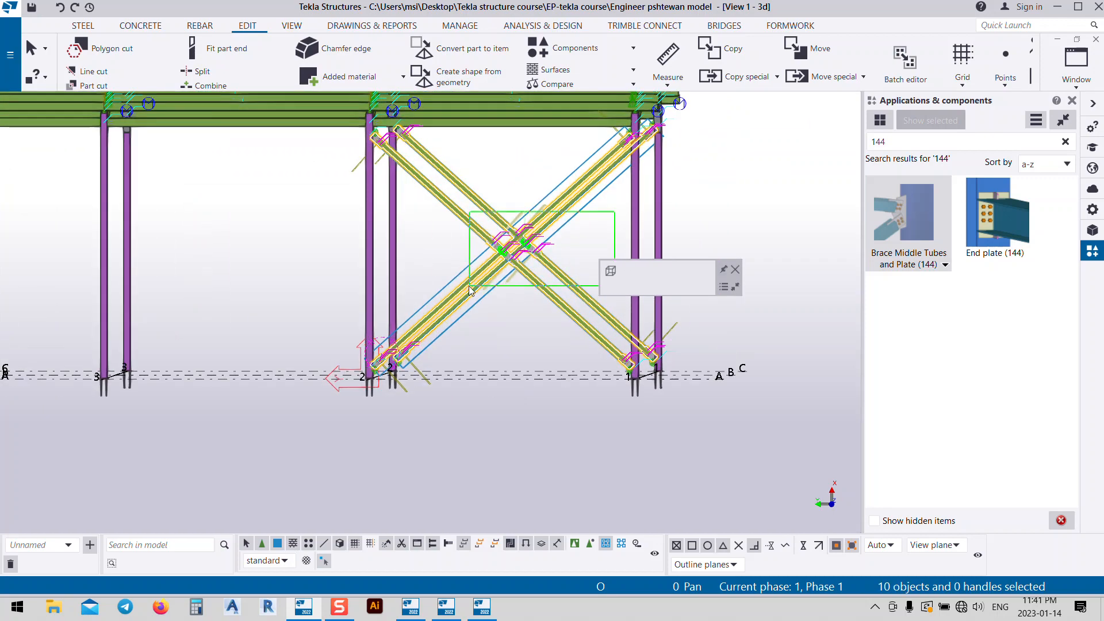
scroll(639, 167, "down", 6)
middle_click_drag(640, 173, 482, 308, "ctrl")
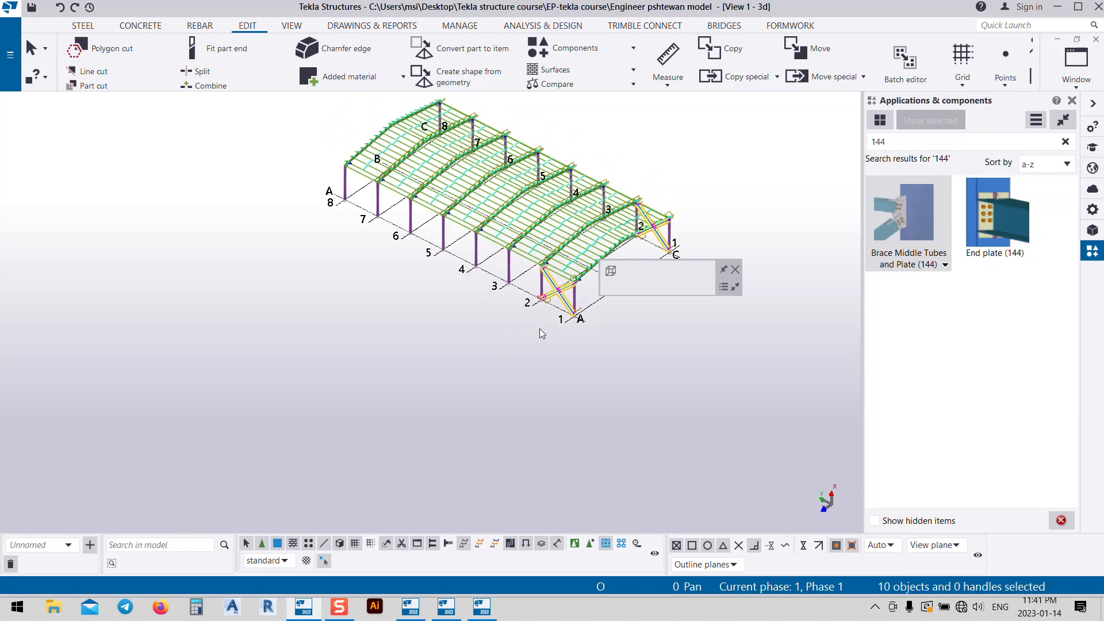
scroll(539, 327, "up", 2)
right_click(433, 319)
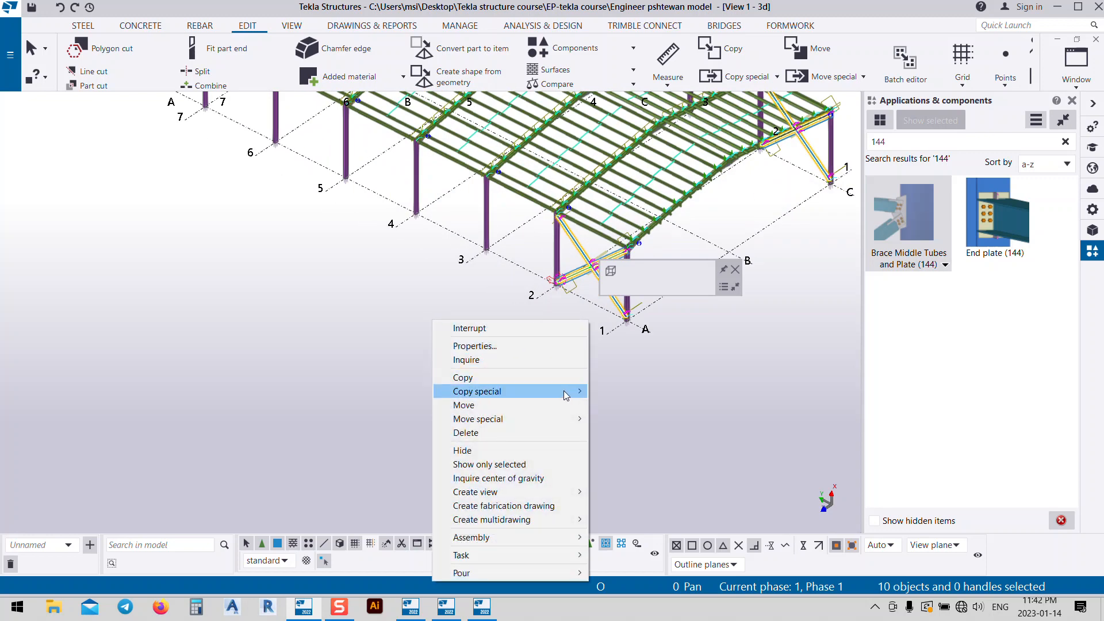
mouse_move(567, 396)
left_click(629, 389)
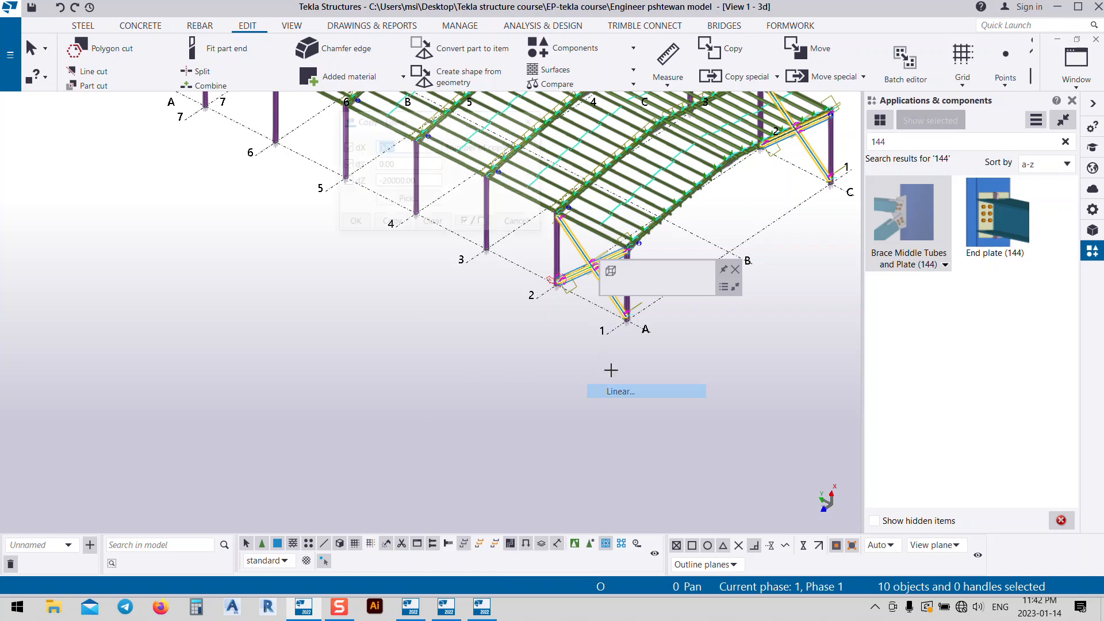
left_click(536, 297)
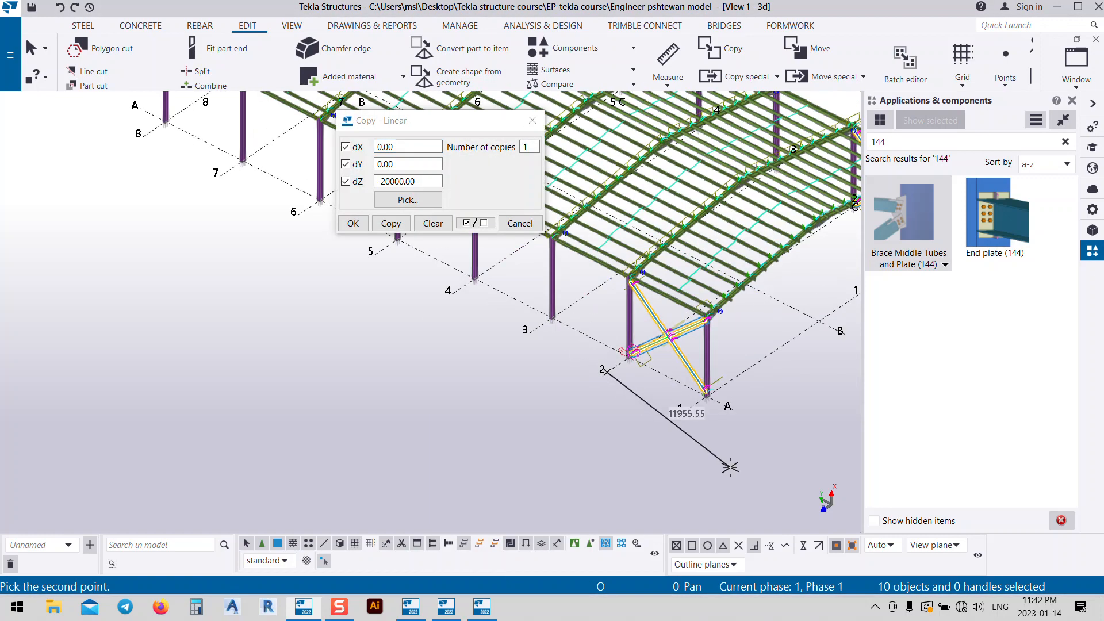
scroll(730, 467, "down", 3)
scroll(435, 312, "up", 3)
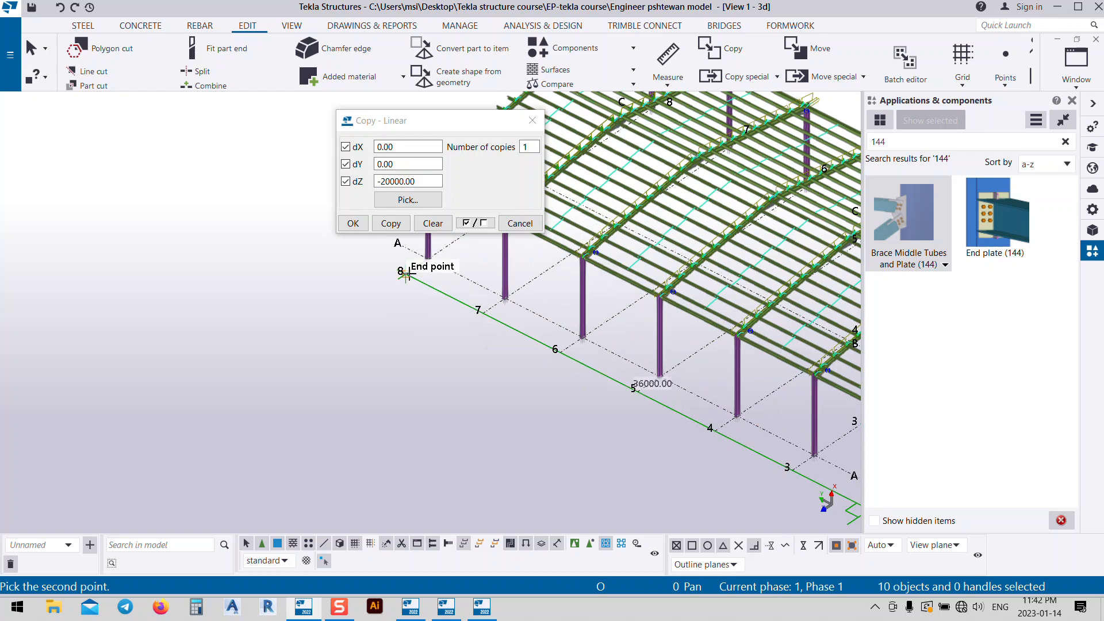
left_click(406, 275)
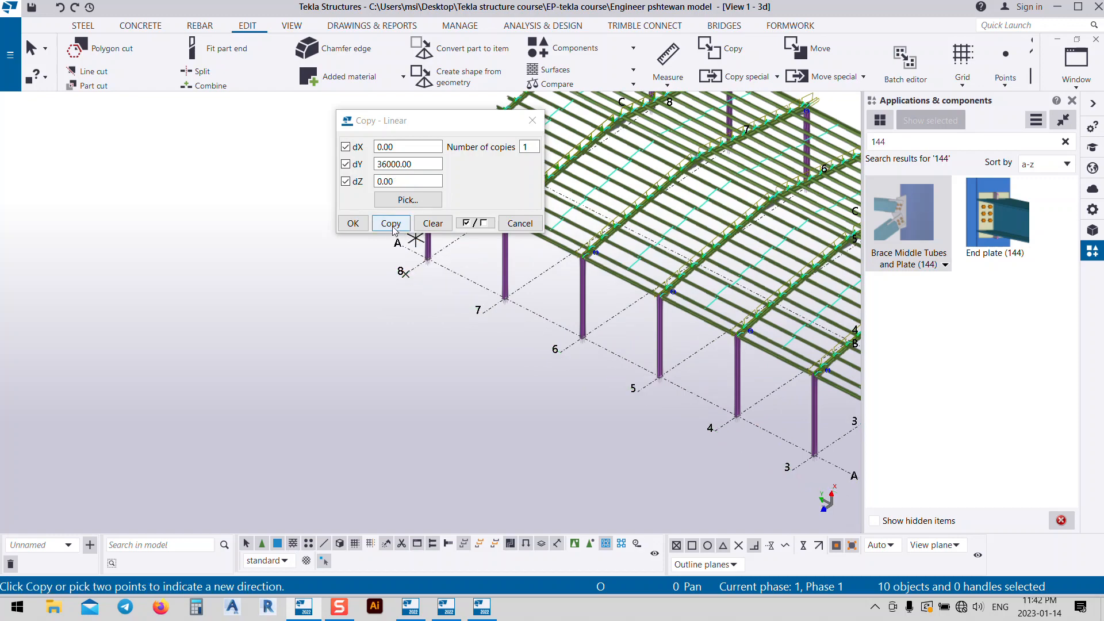
left_click(352, 223)
scroll(395, 276, "down", 2)
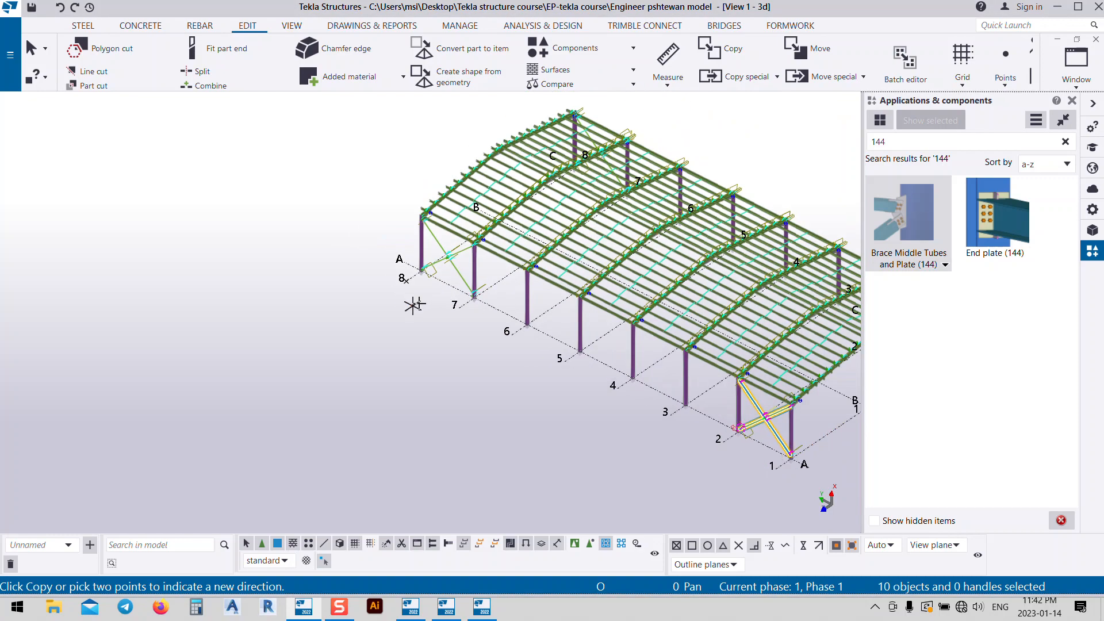
scroll(412, 305, "up", 5)
right_click(512, 309)
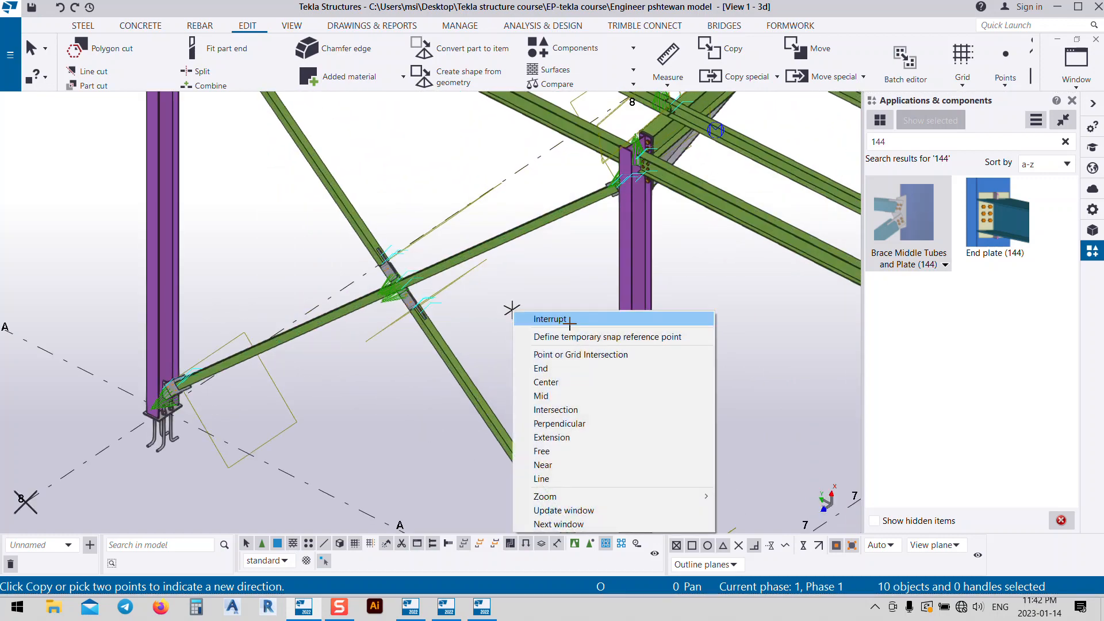
left_click(569, 320)
- Inspect the crossed bracing in the end bays along grid lines A and C, and clear the selection
scroll(569, 321, "down", 6)
middle_click_drag(400, 190, 189, 151)
middle_click_drag(379, 310, 460, 396, "ctrl")
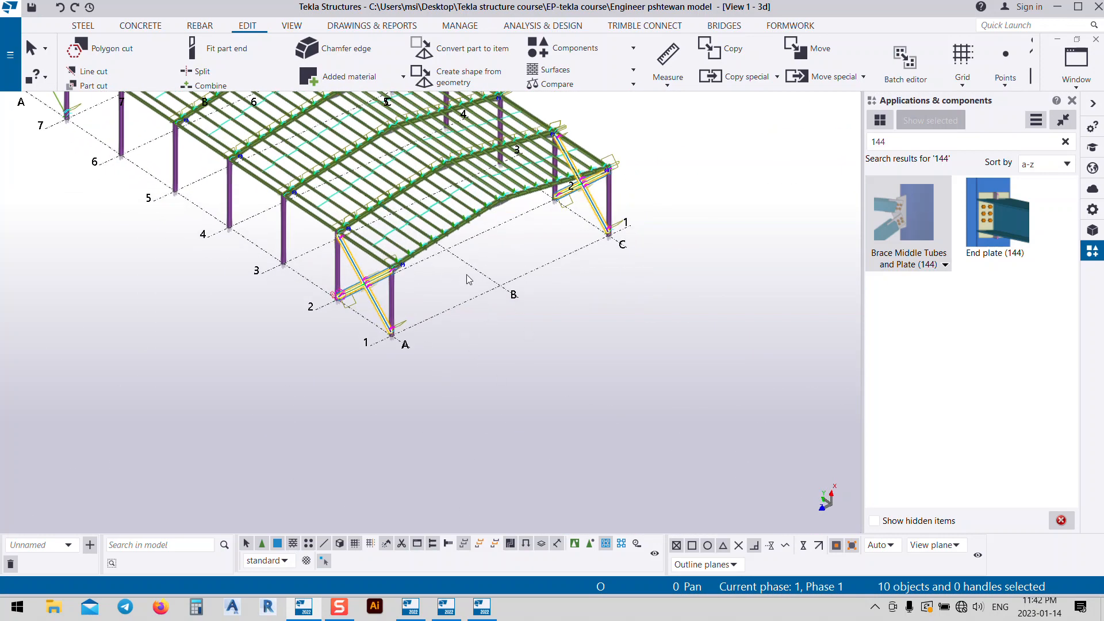
scroll(467, 280, "up", 5)
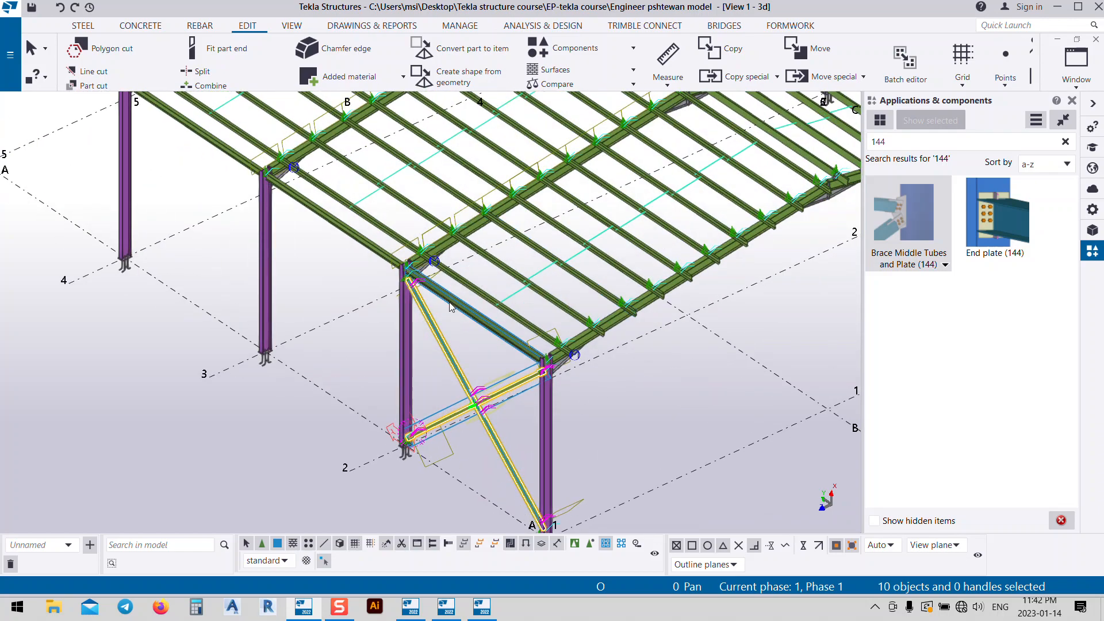
scroll(450, 306, "down", 8)
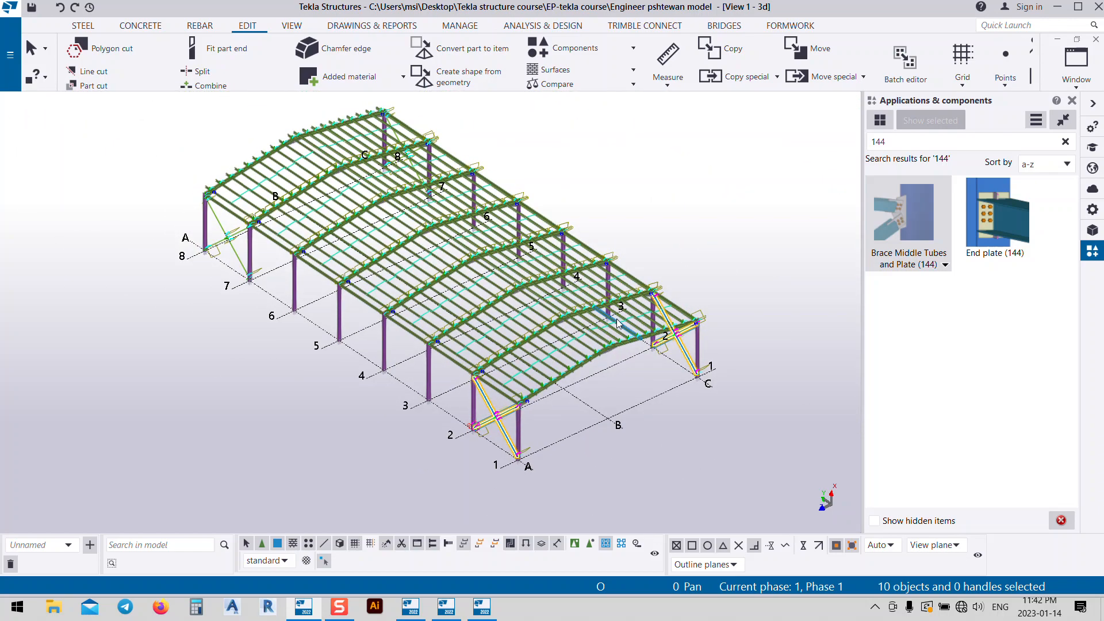
middle_click_drag(618, 322, 581, 342, "ctrl")
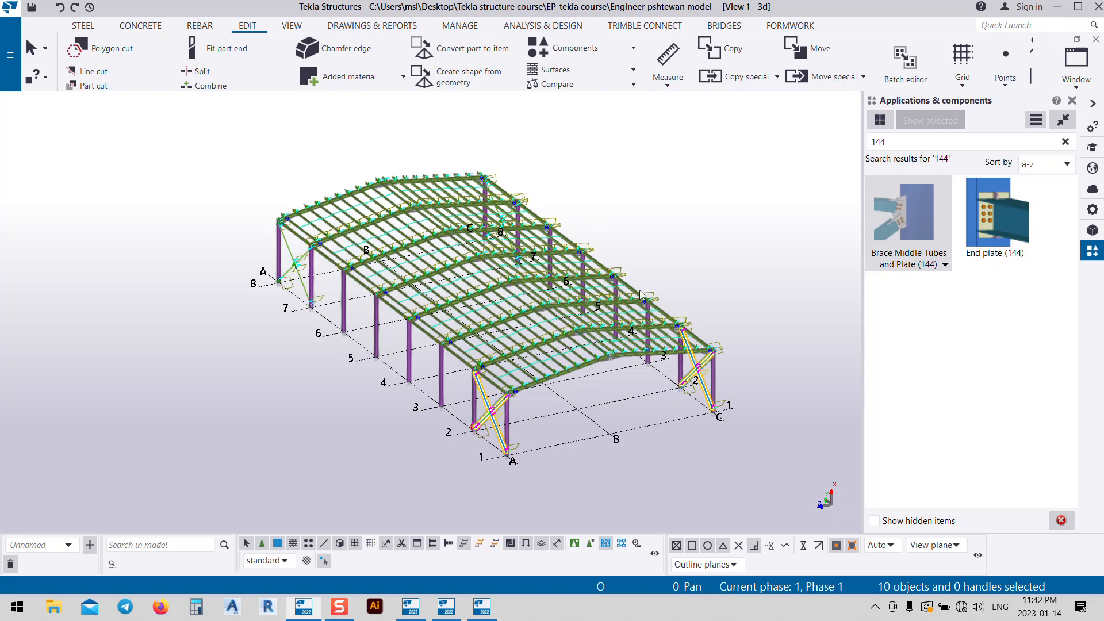
middle_click_drag(581, 342, 478, 402)
left_click(519, 407)
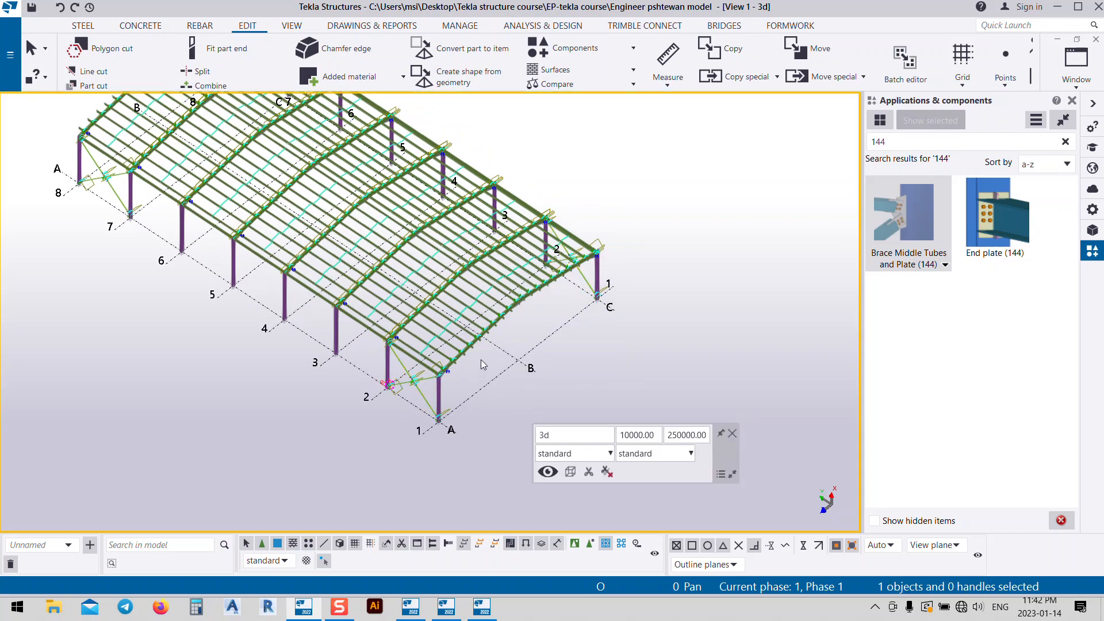